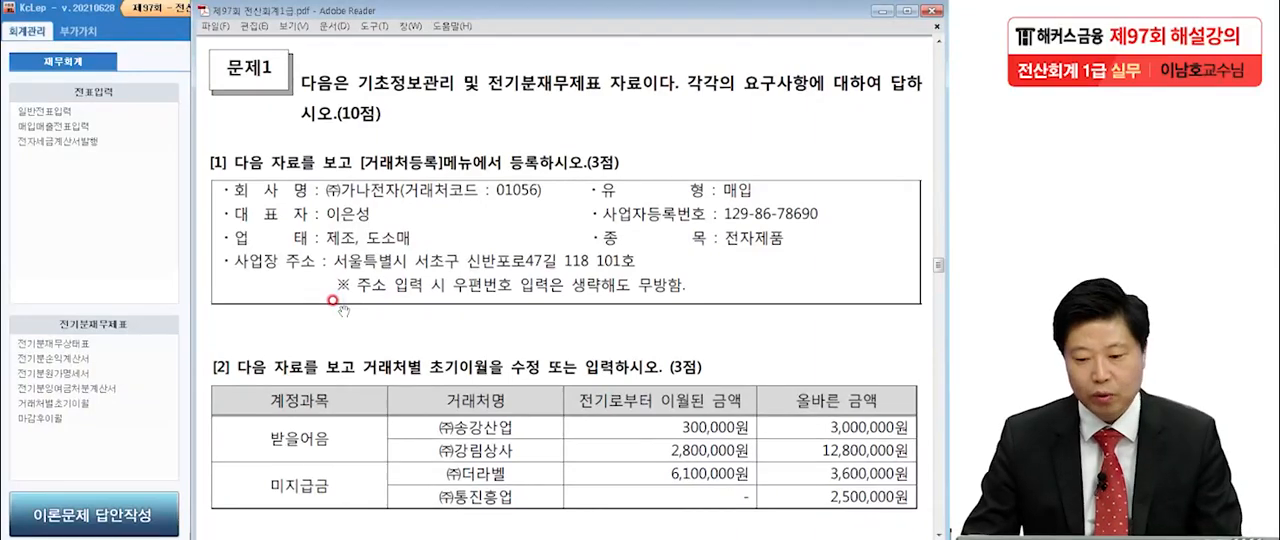
# Switch to KcLep, open the 거래처등록 screen, and consult question [1]'s vendor details in the exam PDF.
pyautogui.scroll(-3, 333, 300)
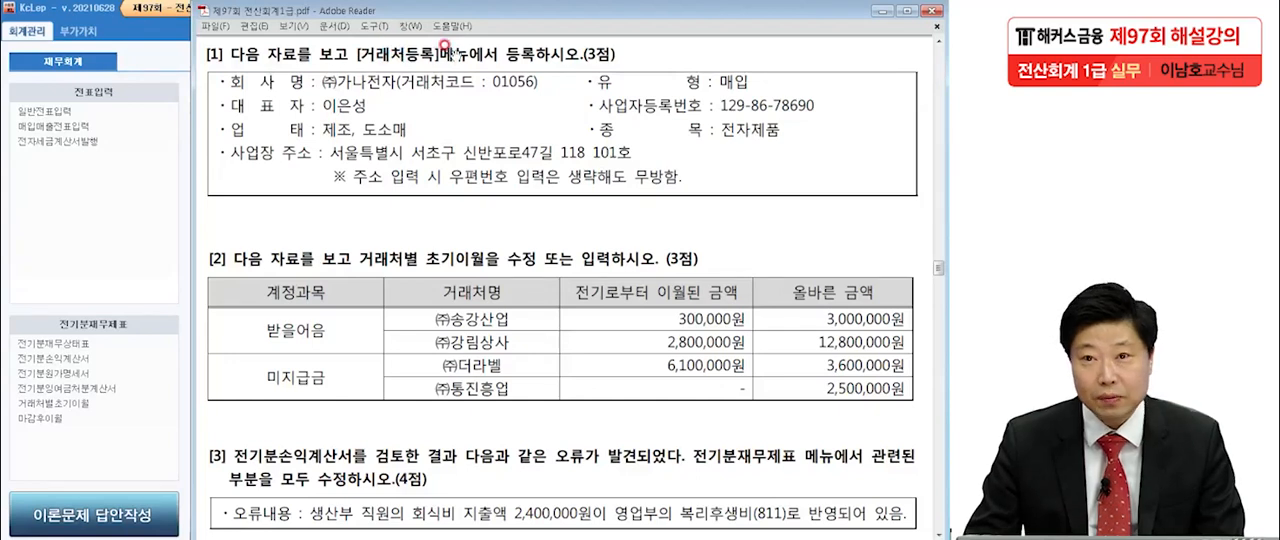
pyautogui.click(94, 217)
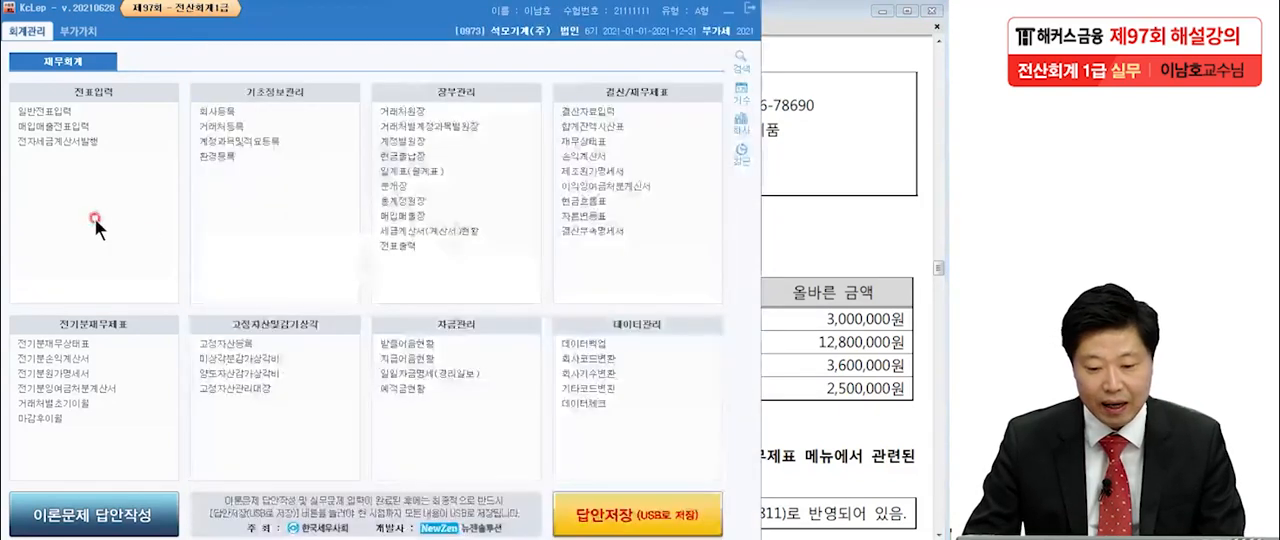
pyautogui.click(221, 128)
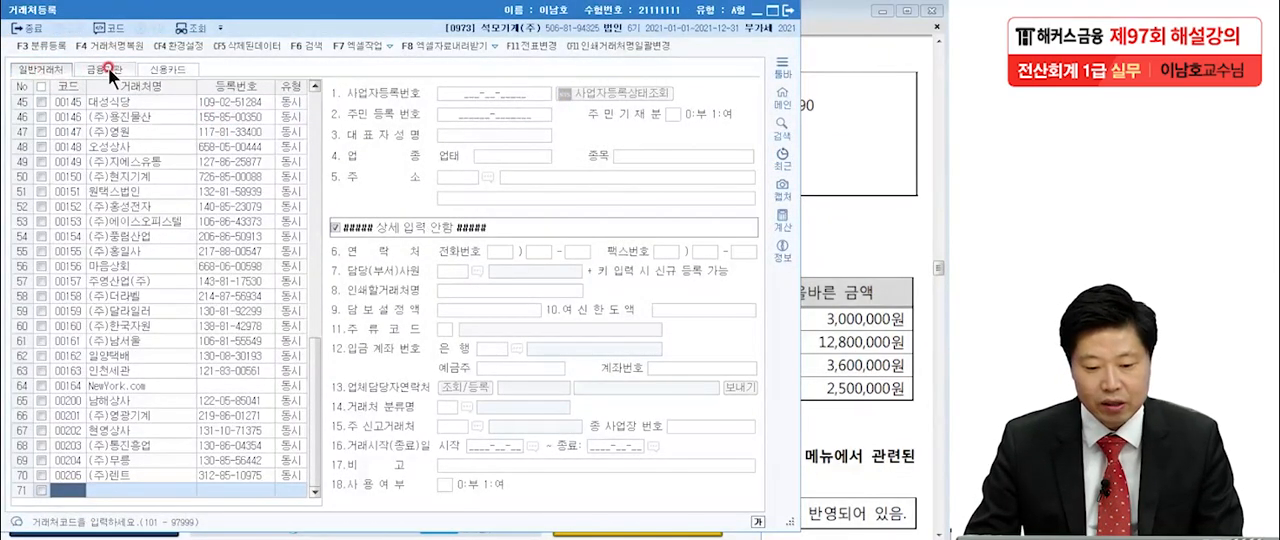
pyautogui.click(845, 228)
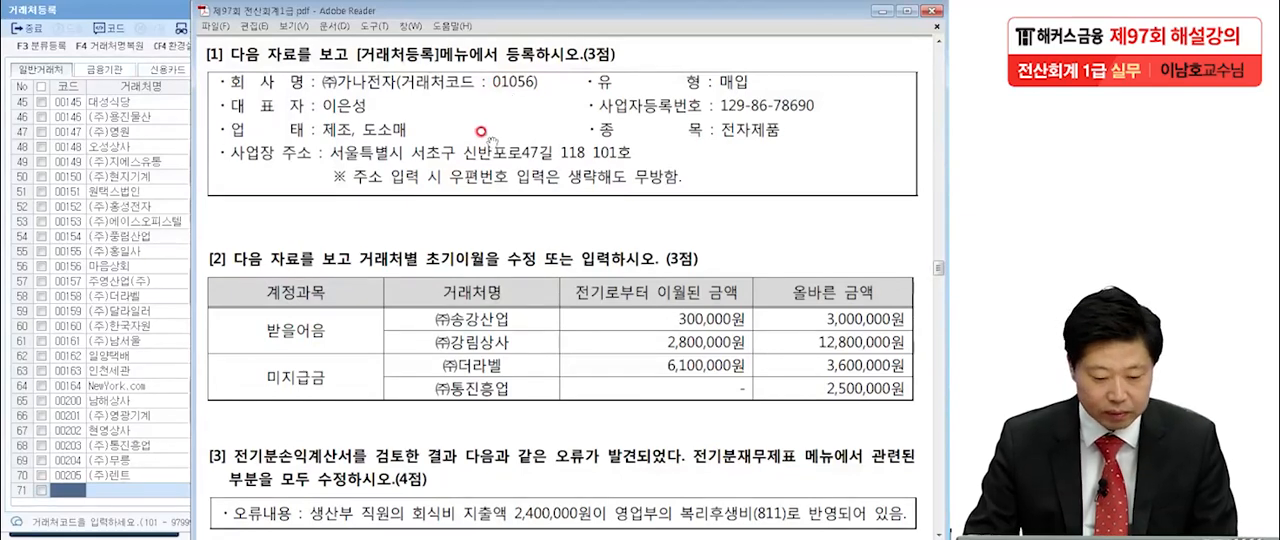
# Add a new general vendor named (주)가나전자 in the empty row, using the vendor code given in the question.
pyautogui.click(79, 491)
pyautogui.write('011')
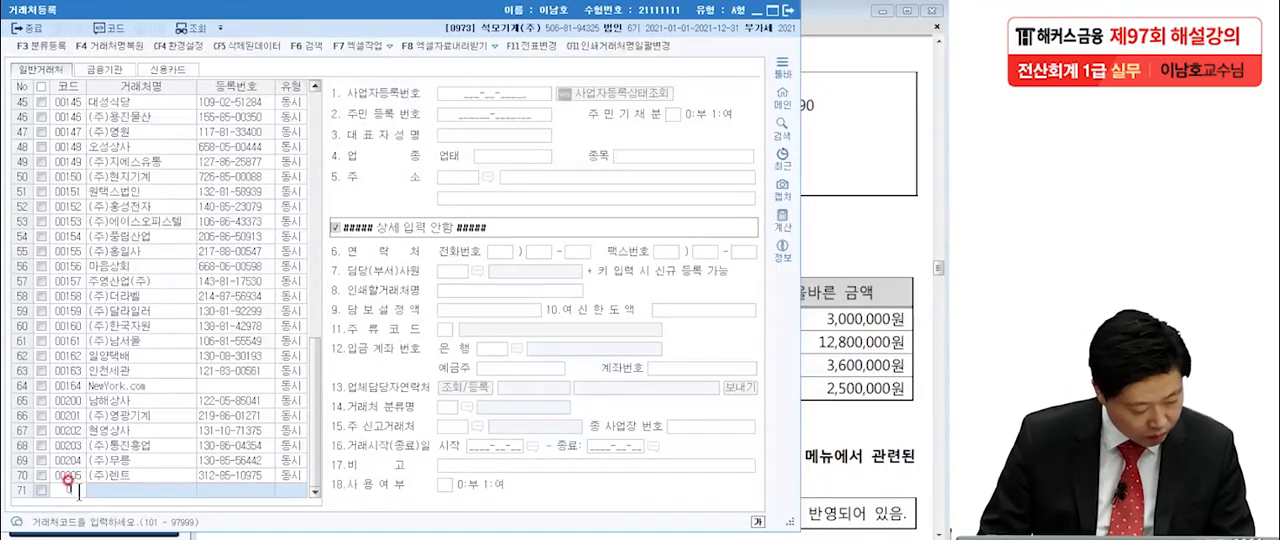
pyautogui.write('00')
pyautogui.press('Return')
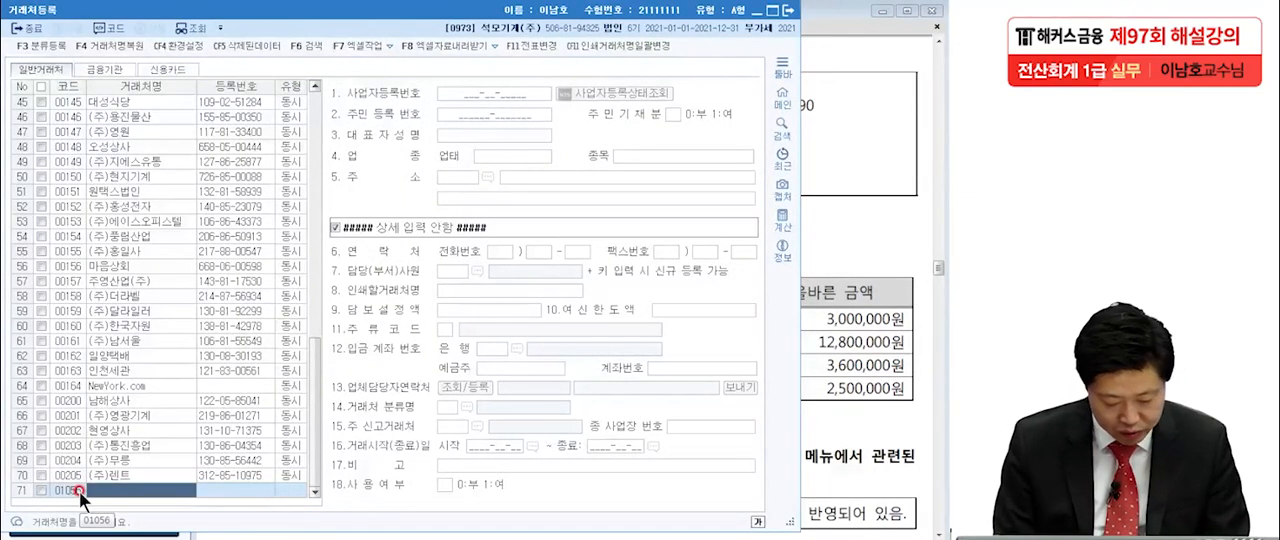
pyautogui.write('ㅈ')
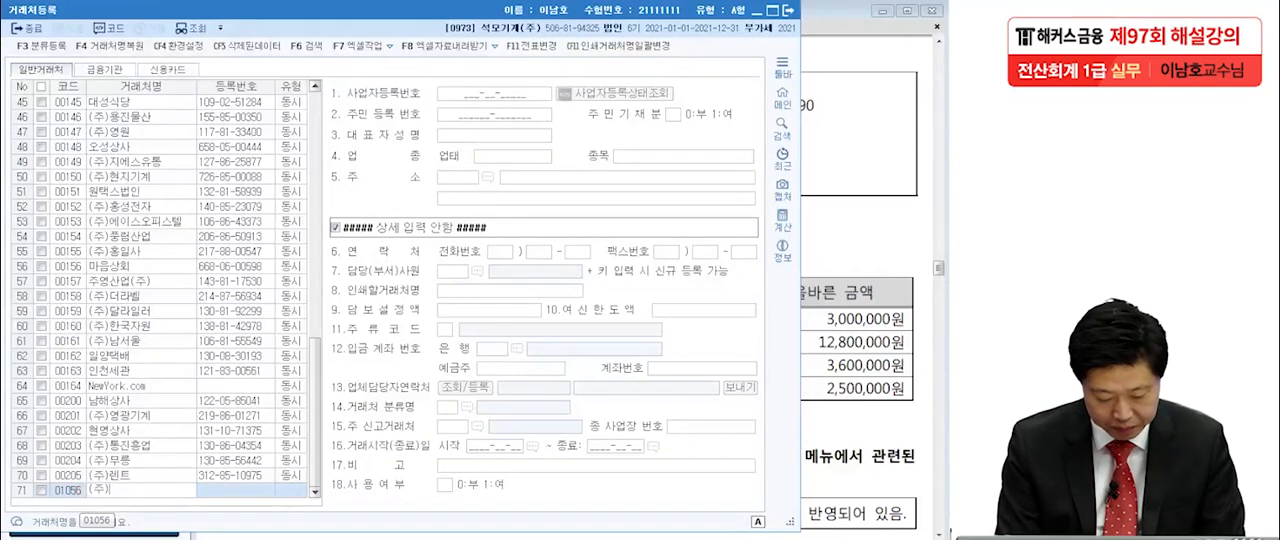
pyautogui.write('가나전자')
pyautogui.press('Return')
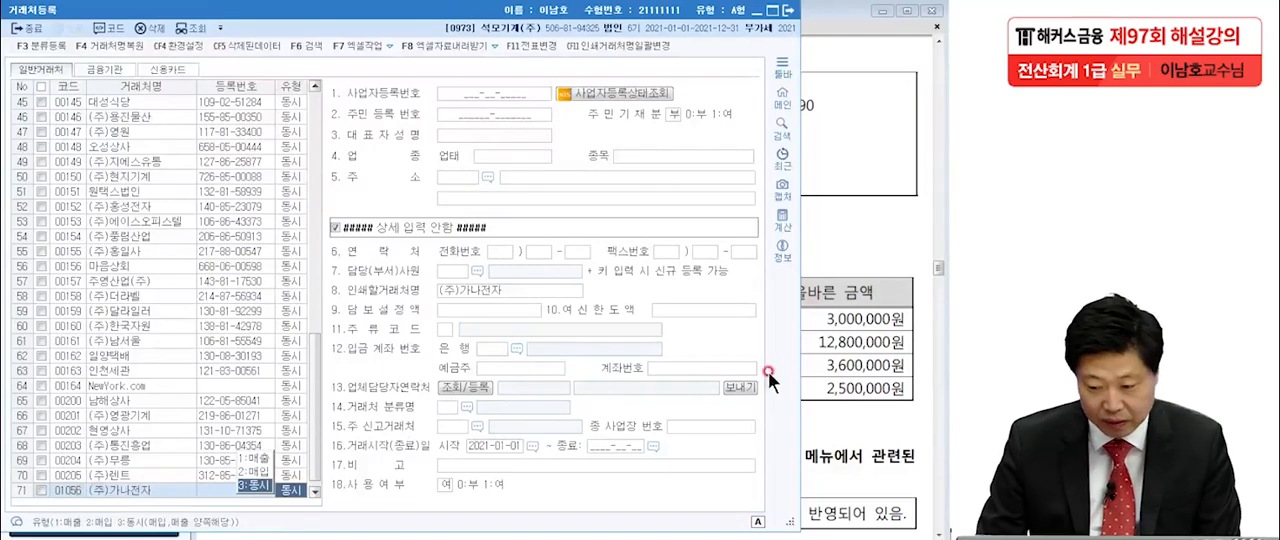
# Check the required vendor type in the exam PDF and set (주)가나전자's type to 매입.
pyautogui.click(806, 340)
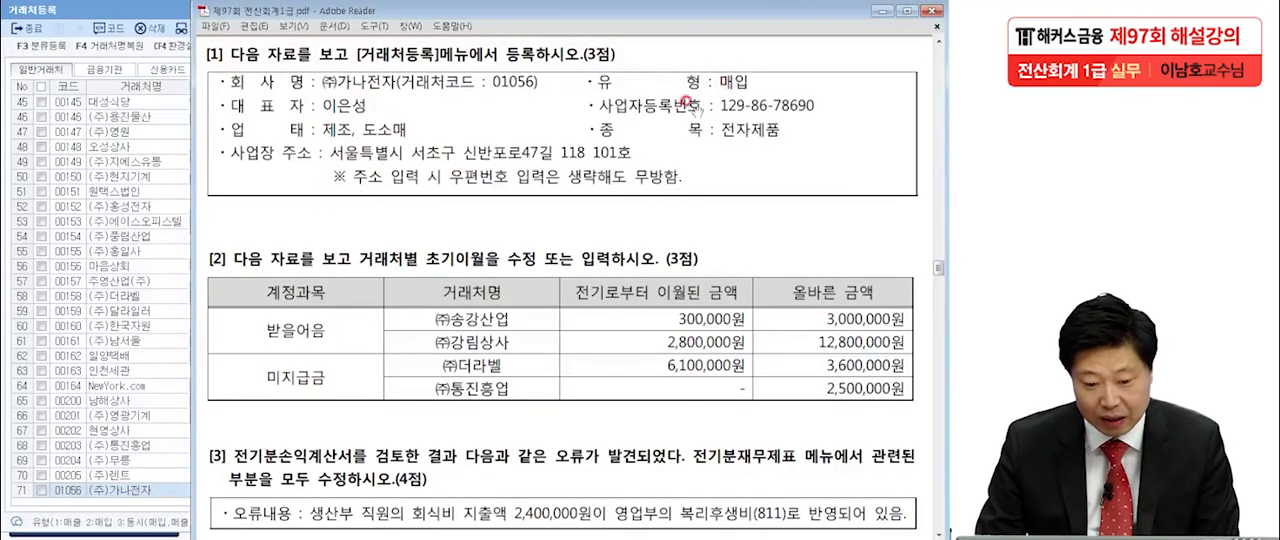
pyautogui.click(188, 475)
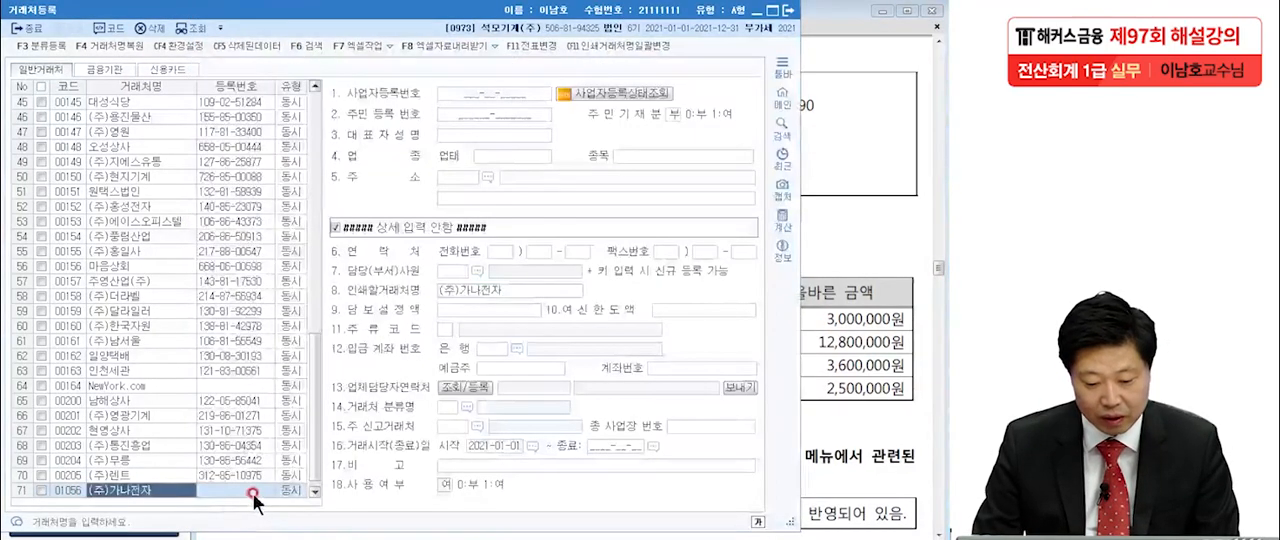
pyautogui.click(288, 492)
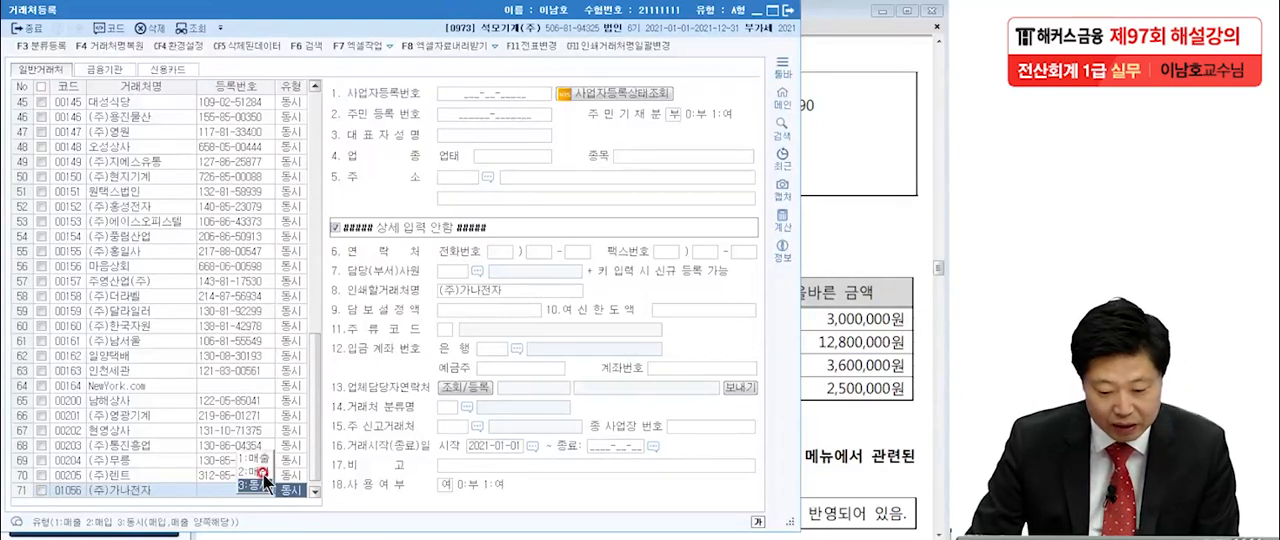
pyautogui.click(262, 472)
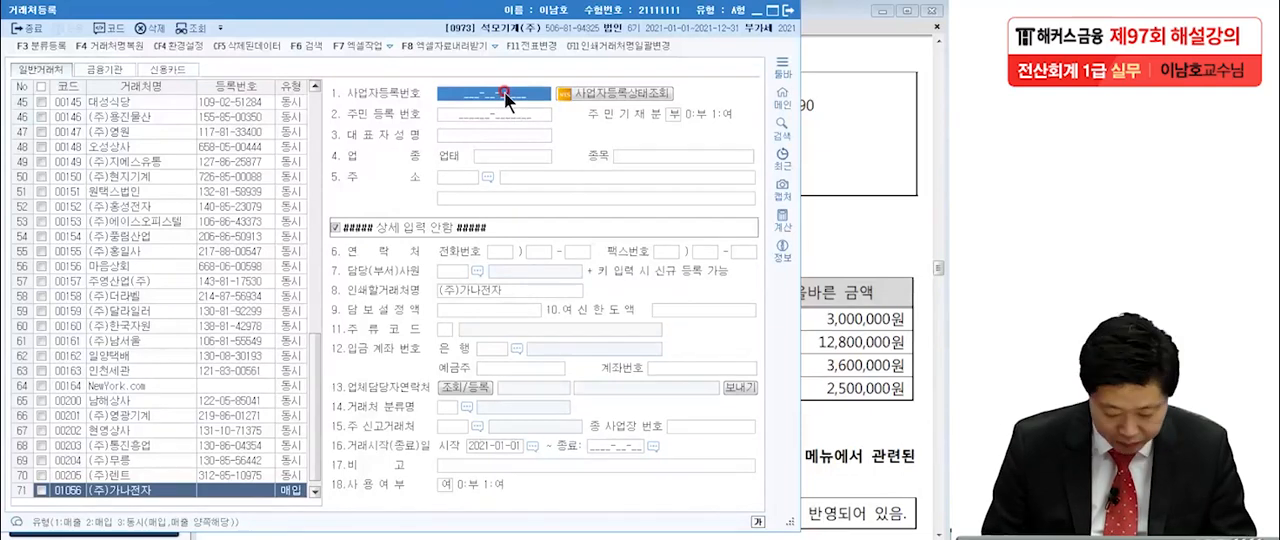
# Fill in the vendor's business registration number and the representative's name from the question.
pyautogui.write('121')
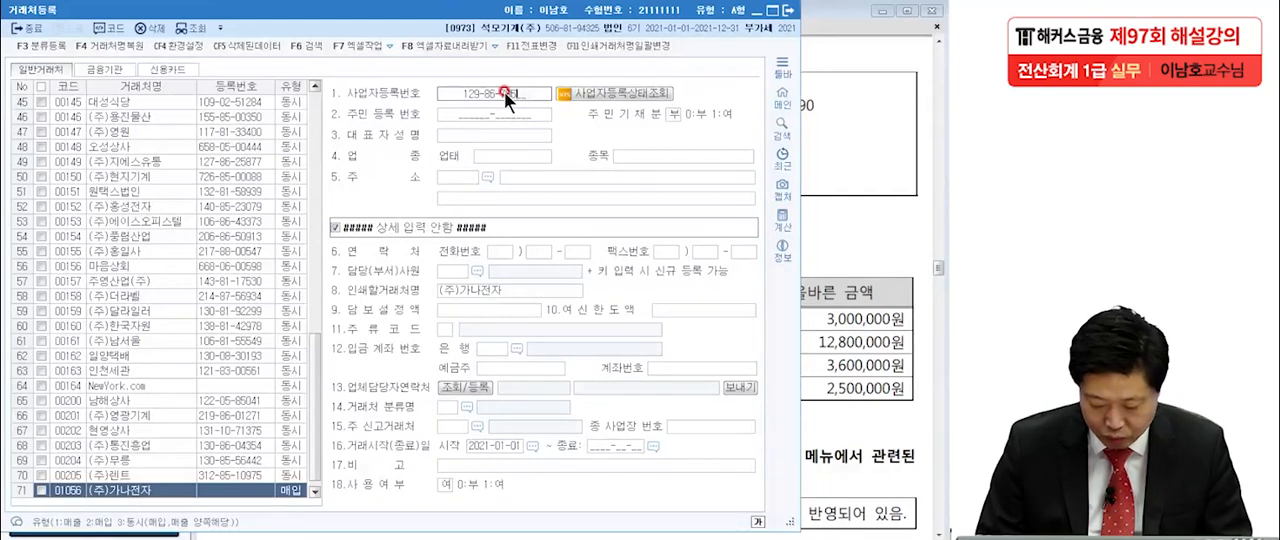
pyautogui.write('690')
pyautogui.press('Return')
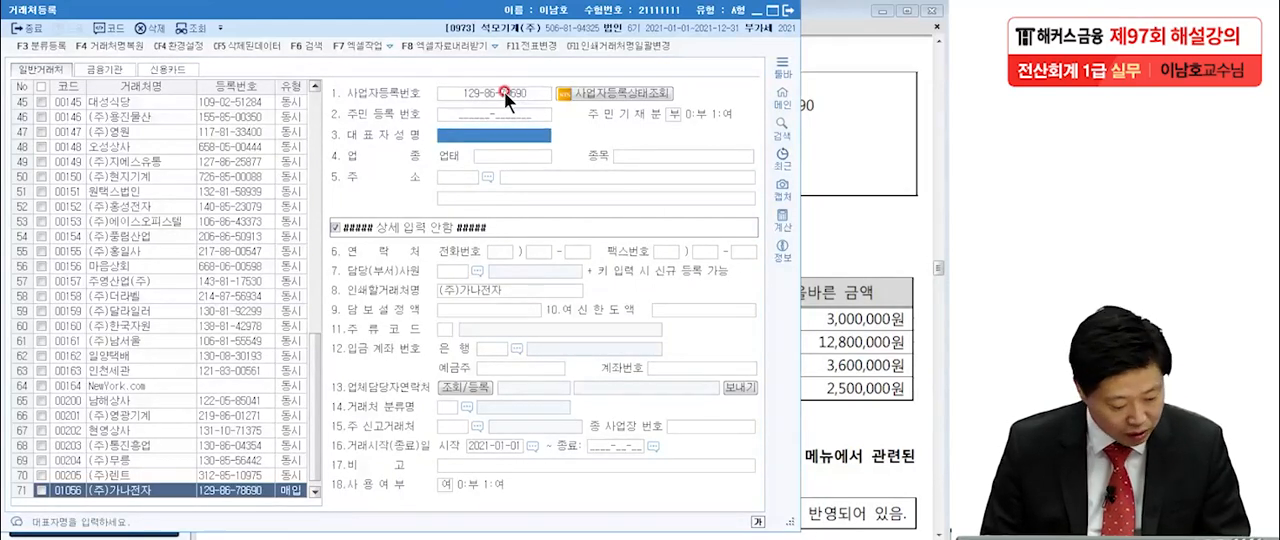
pyautogui.write('이')
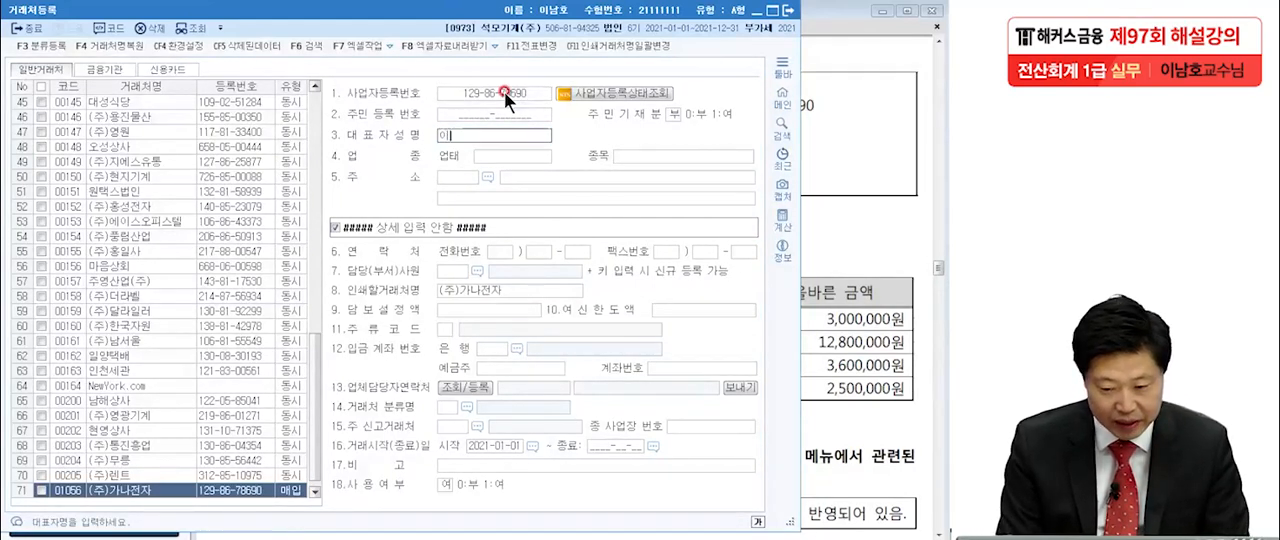
pyautogui.write('은성')
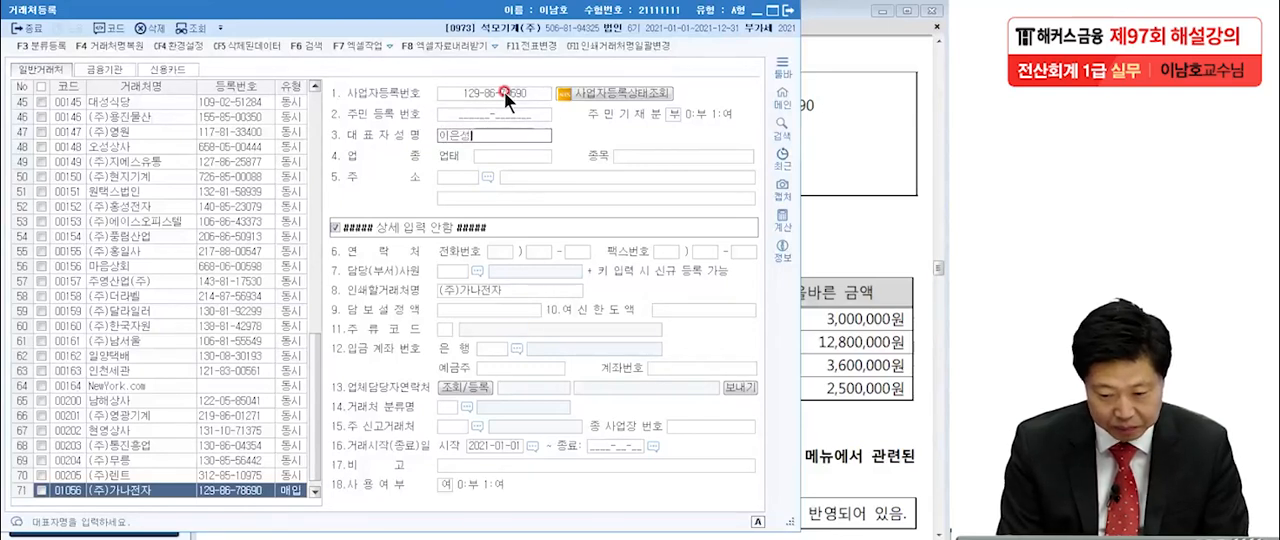
pyautogui.press('Return')
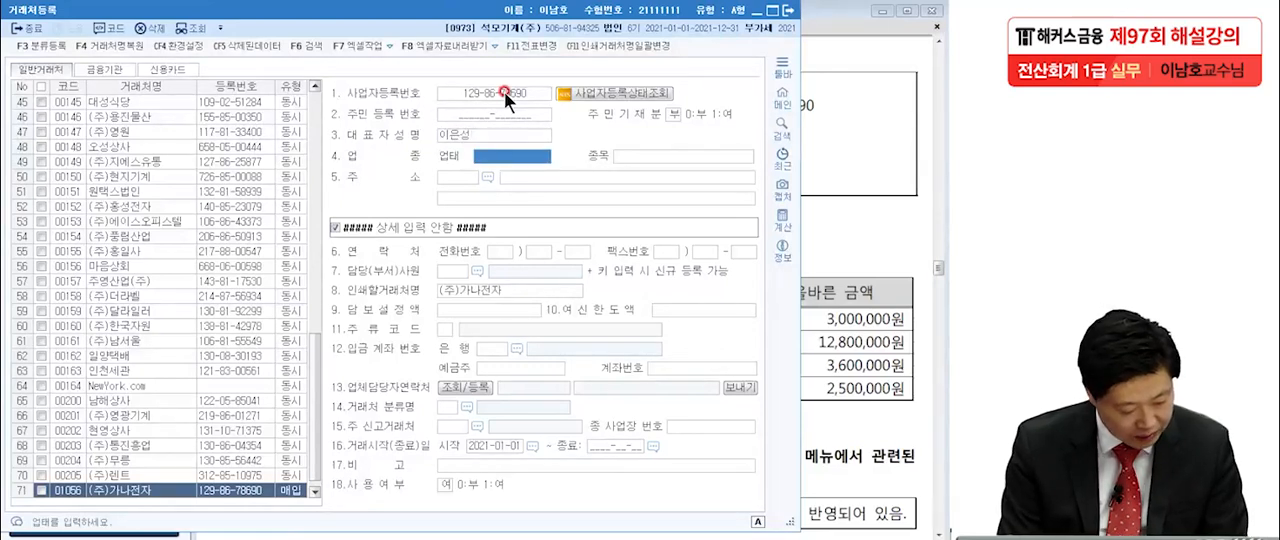
# Set the vendor's 업태 to "제조, 도소매" and its 종목 to "전자제품".
pyautogui.write('제조')
pyautogui.write('.')
pyautogui.write(' 도소매')
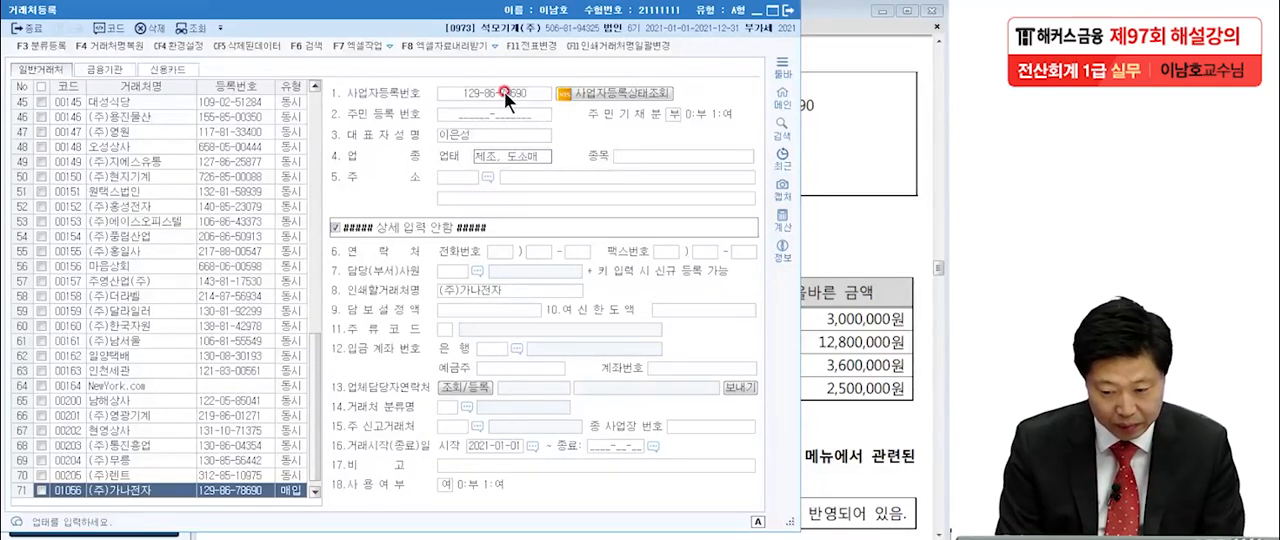
pyautogui.press('Return')
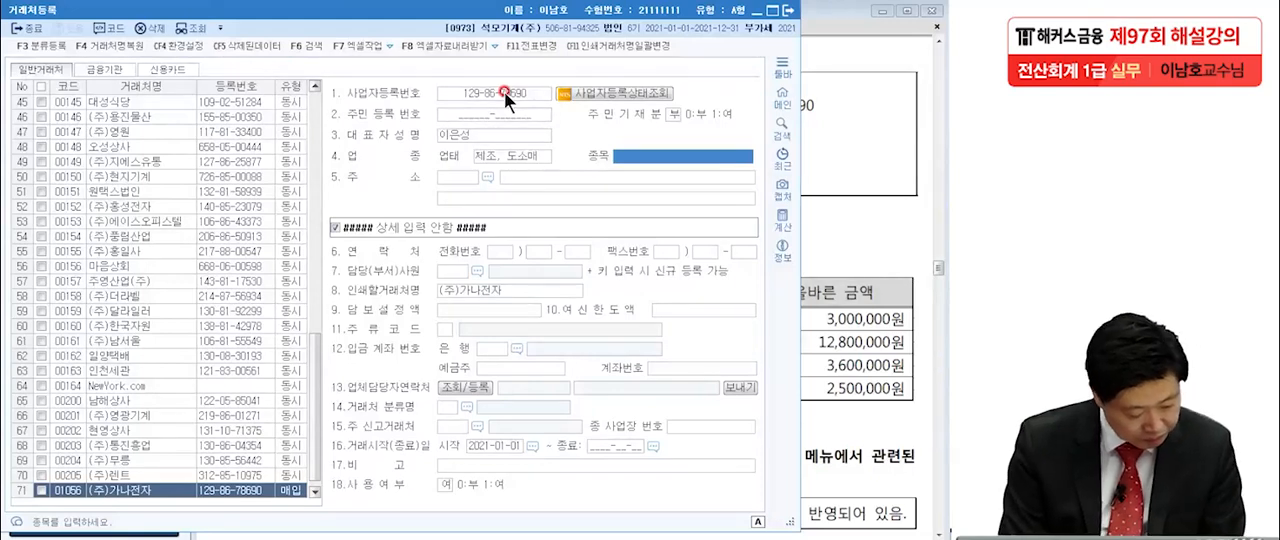
pyautogui.write('전자')
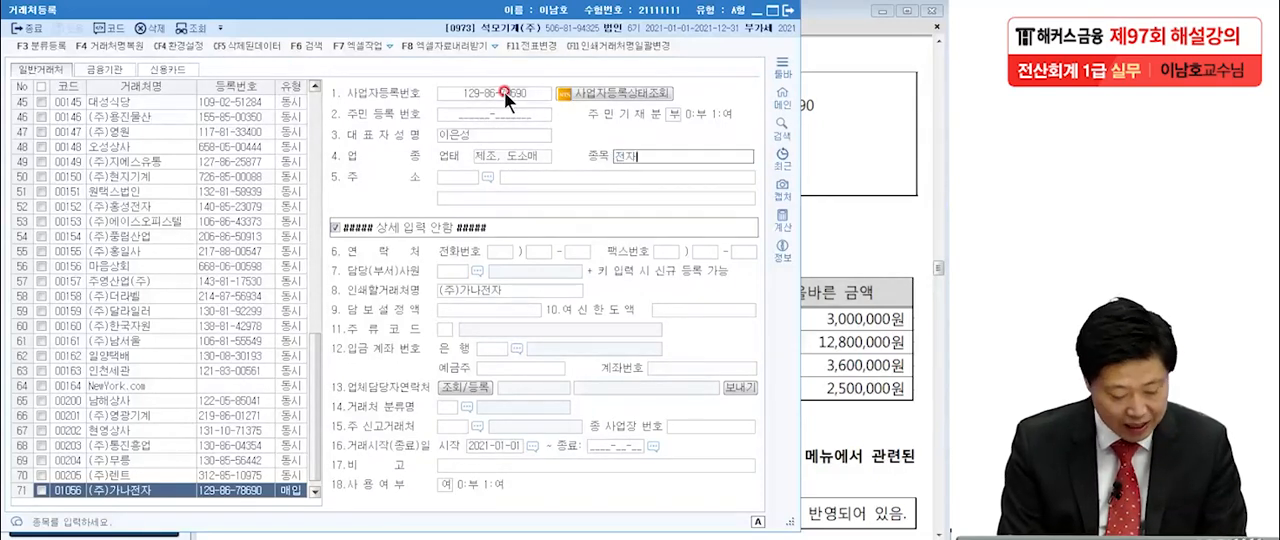
pyautogui.write('제품')
pyautogui.press('Return')
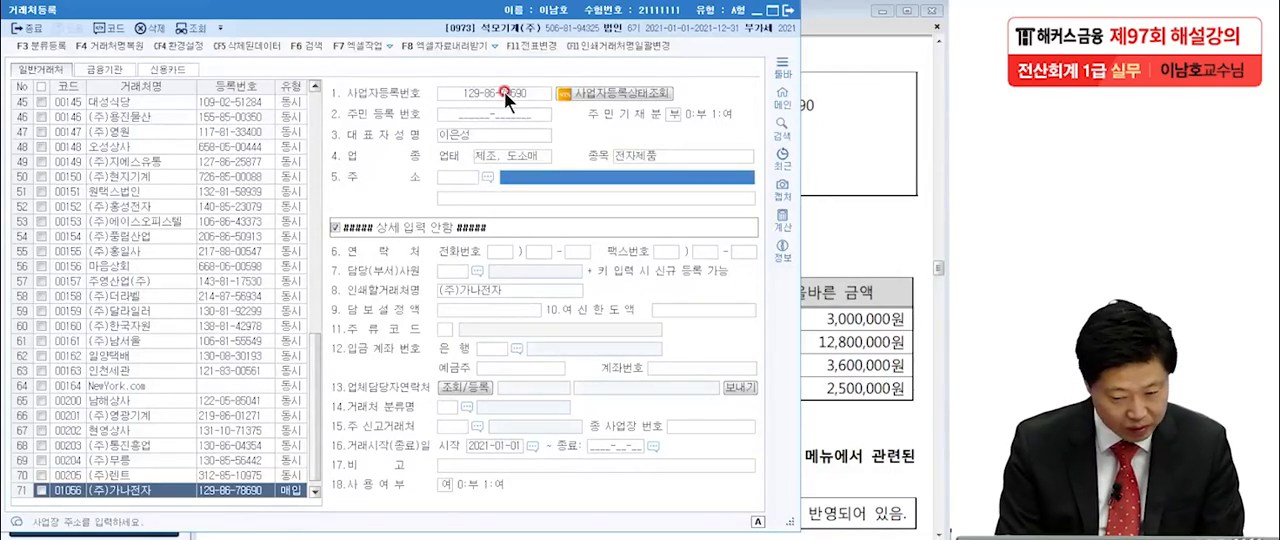
# Enter the vendor's business address without a postal code and close the vendor registration screen.
pyautogui.write('서울')
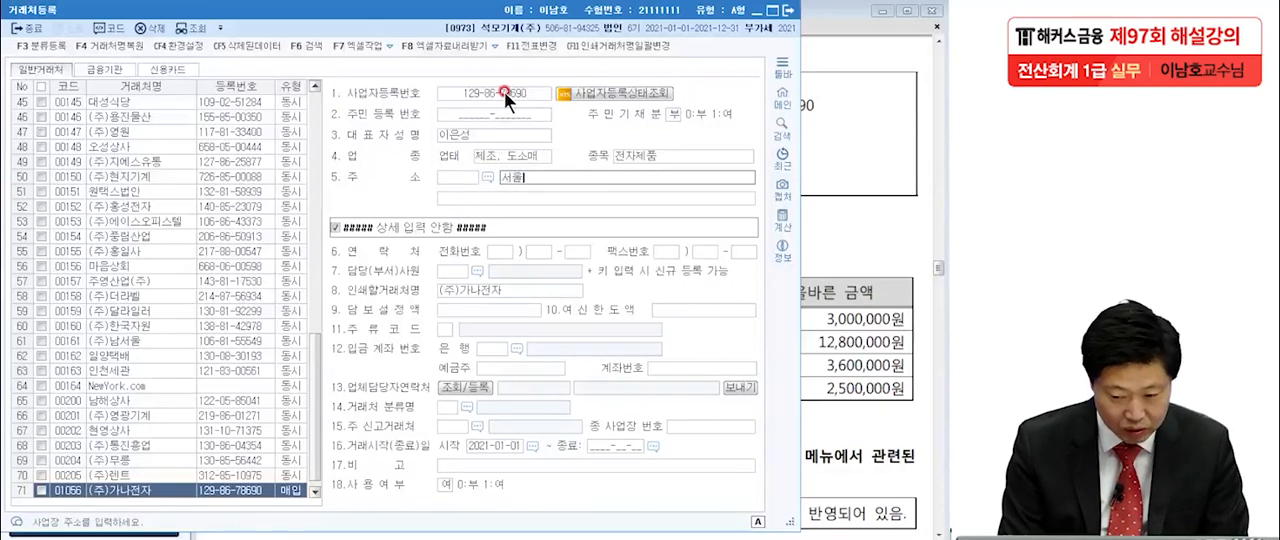
pyautogui.write('특별시')
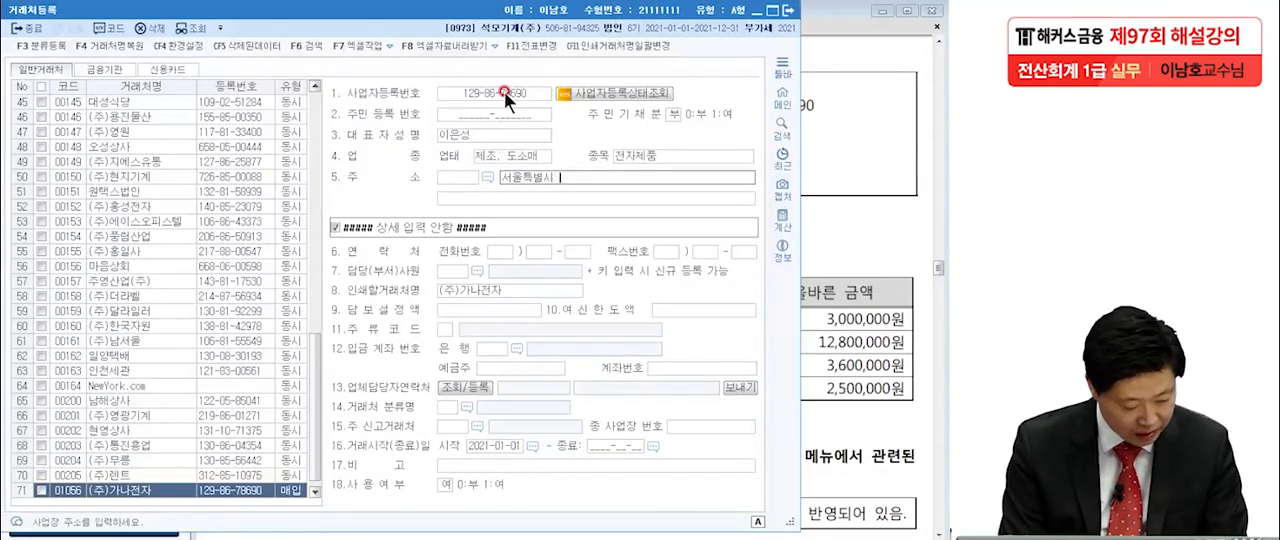
pyautogui.write(' 서초구')
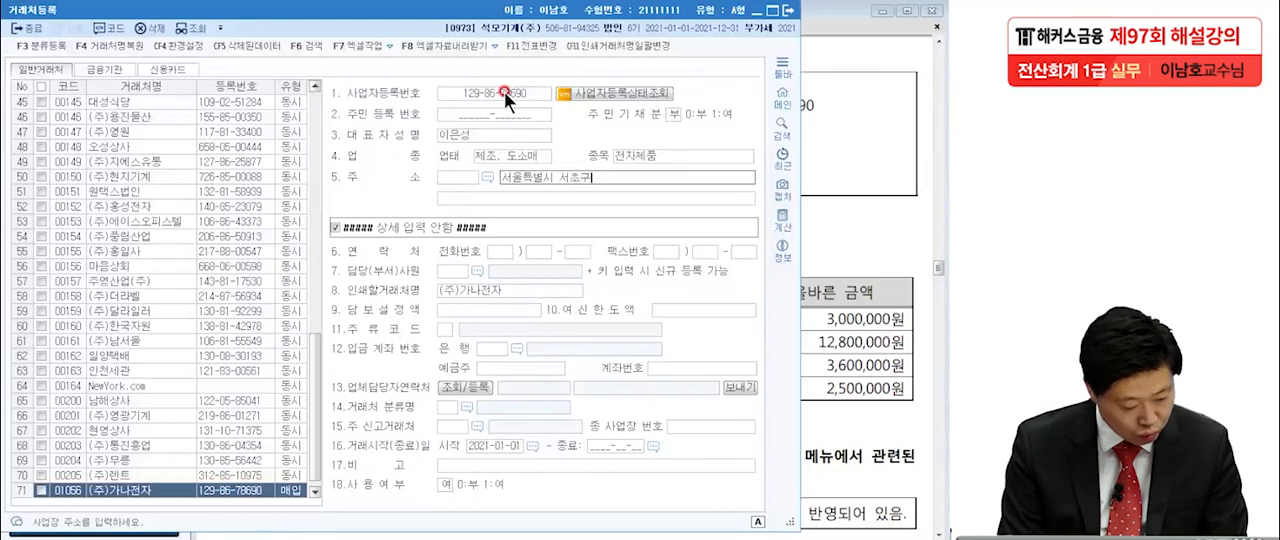
pyautogui.write(' 신반ㅍ')
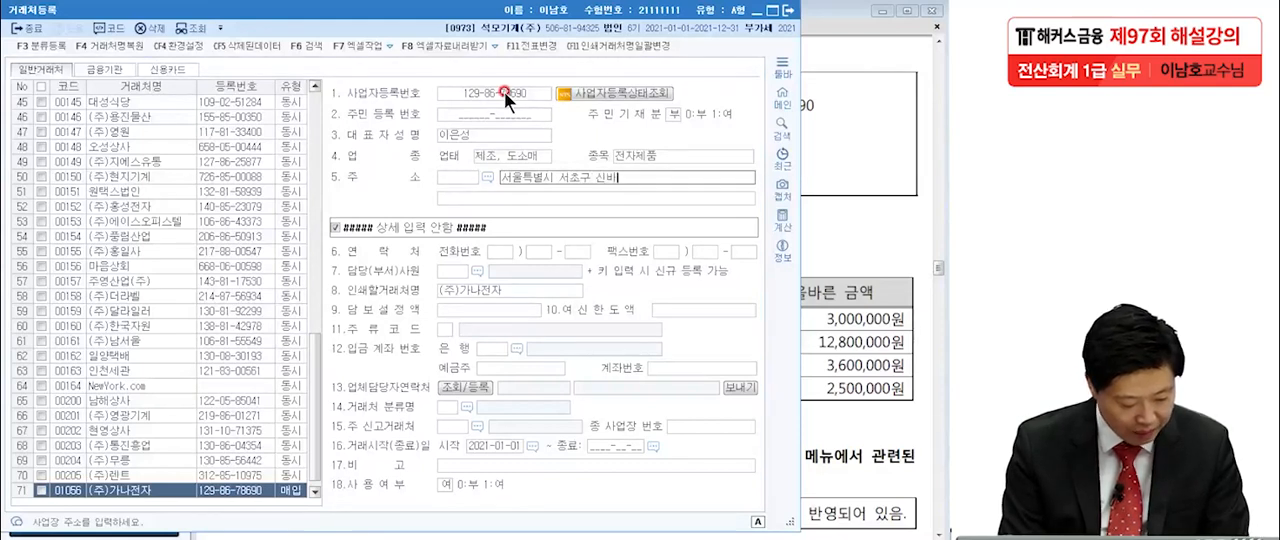
pyautogui.write('포로')
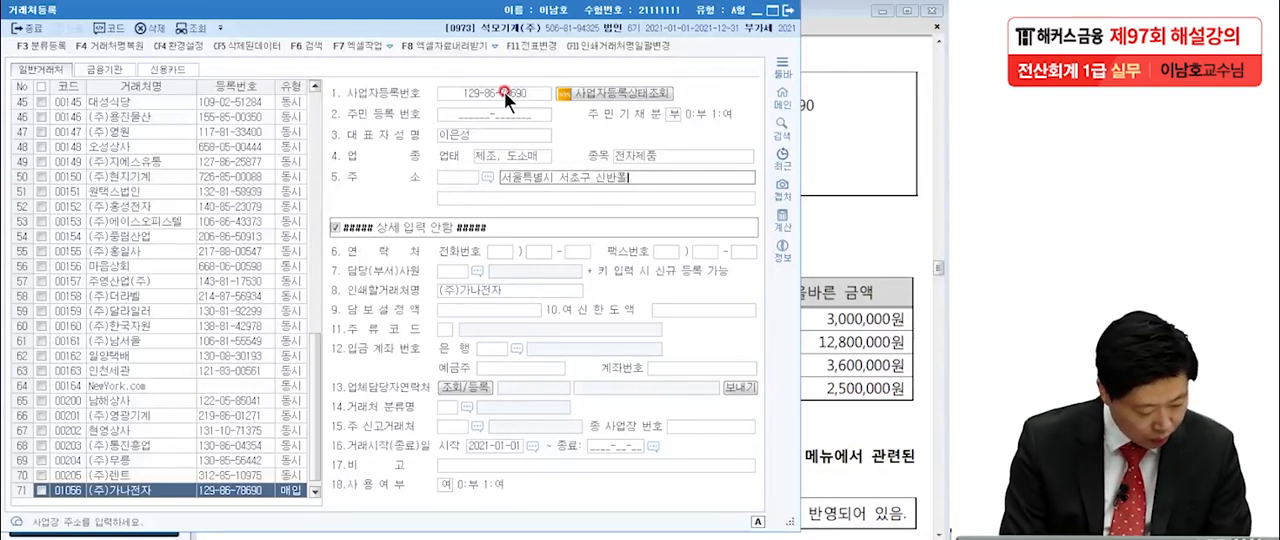
pyautogui.write('47길')
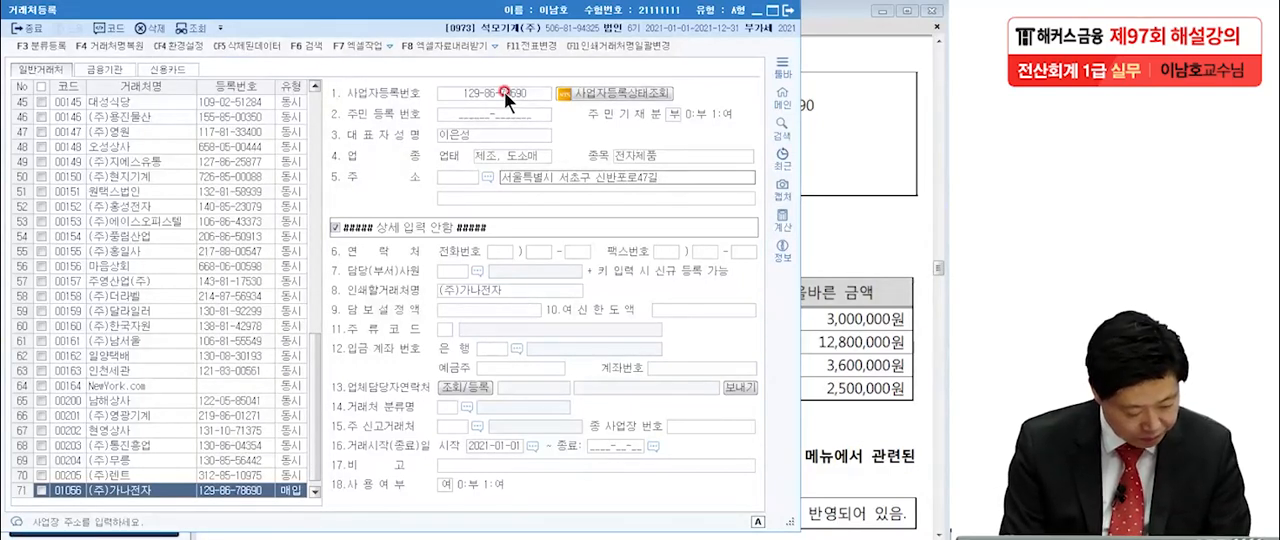
pyautogui.write(' 11')
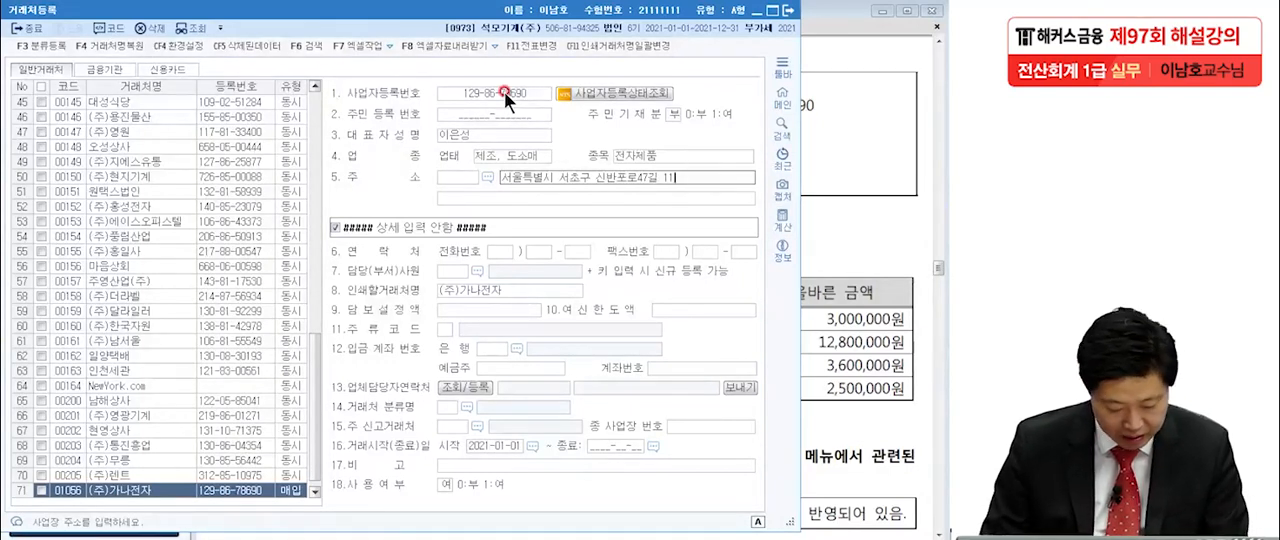
pyautogui.write('8')
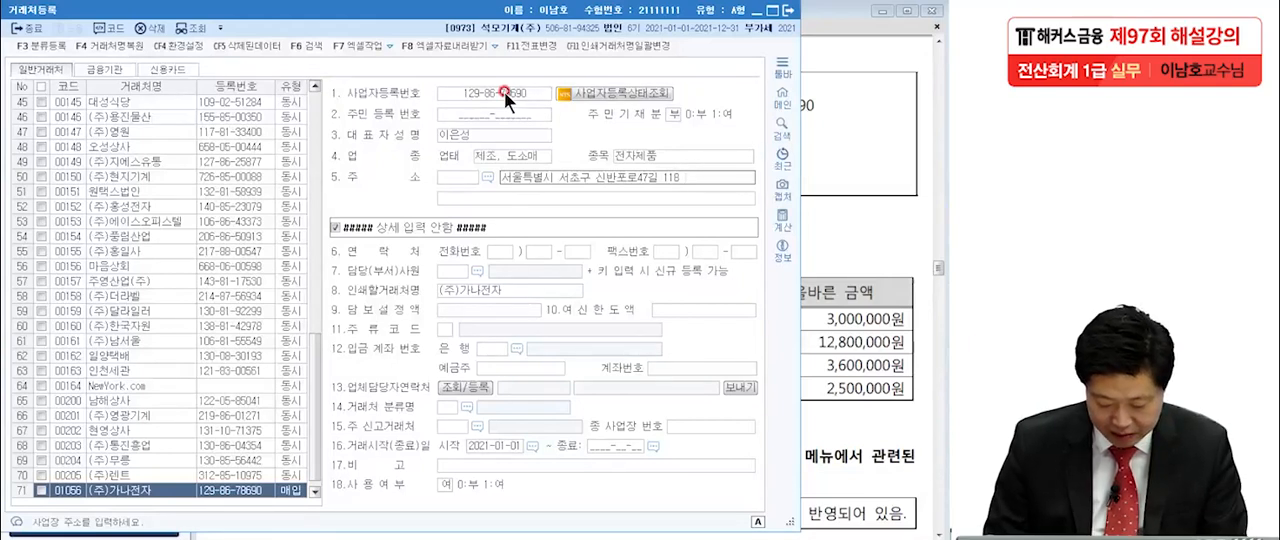
pyautogui.write(' 101호')
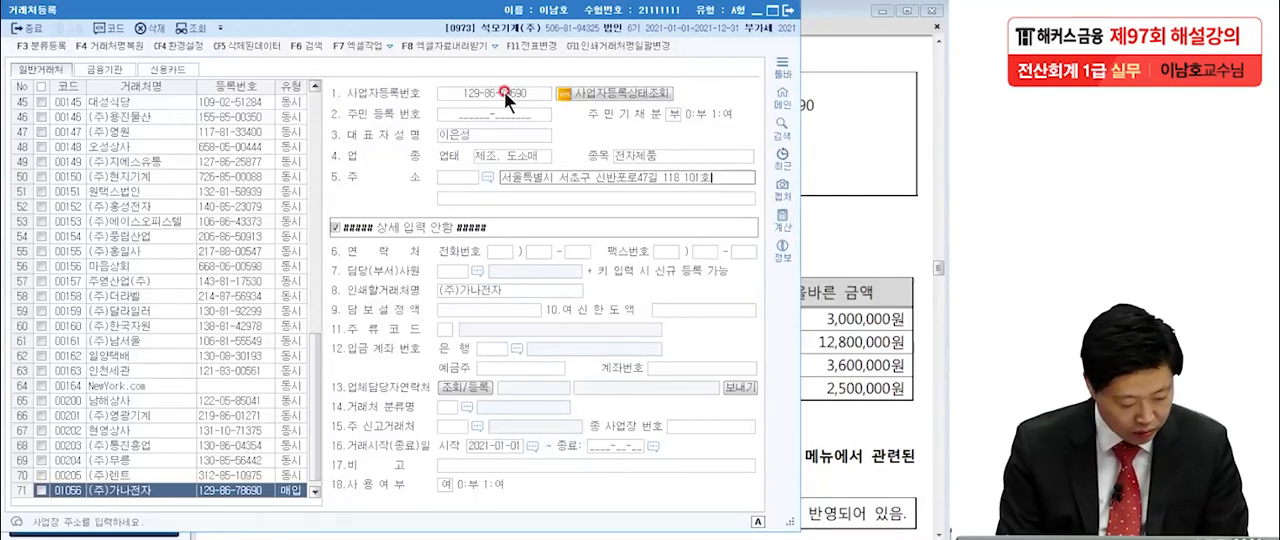
pyautogui.press('Return')
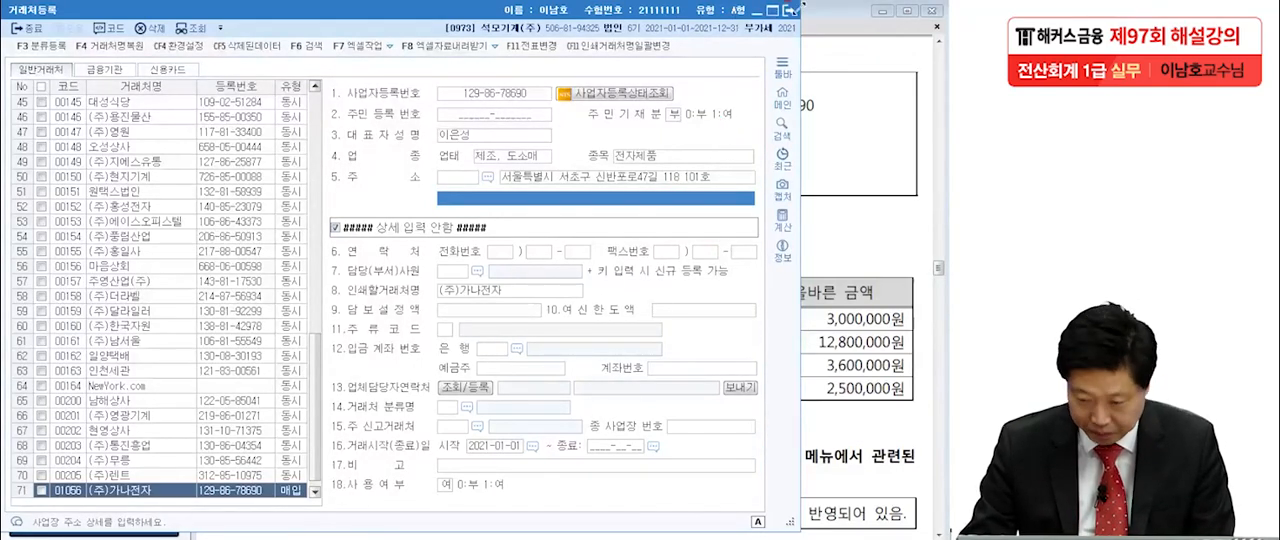
pyautogui.click(796, 14)
# Open the 거래처별초기이월 screen in KcLep and consult question [2]'s table of correct opening balances in the exam PDF.
pyautogui.scroll(-2, 670, 340)
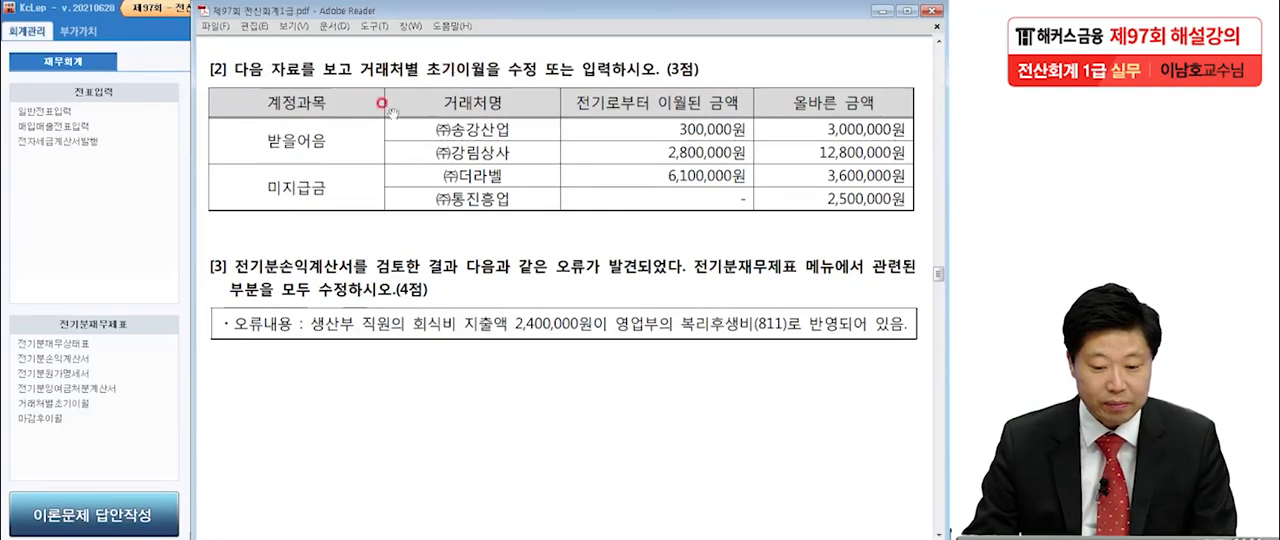
pyautogui.click(122, 194)
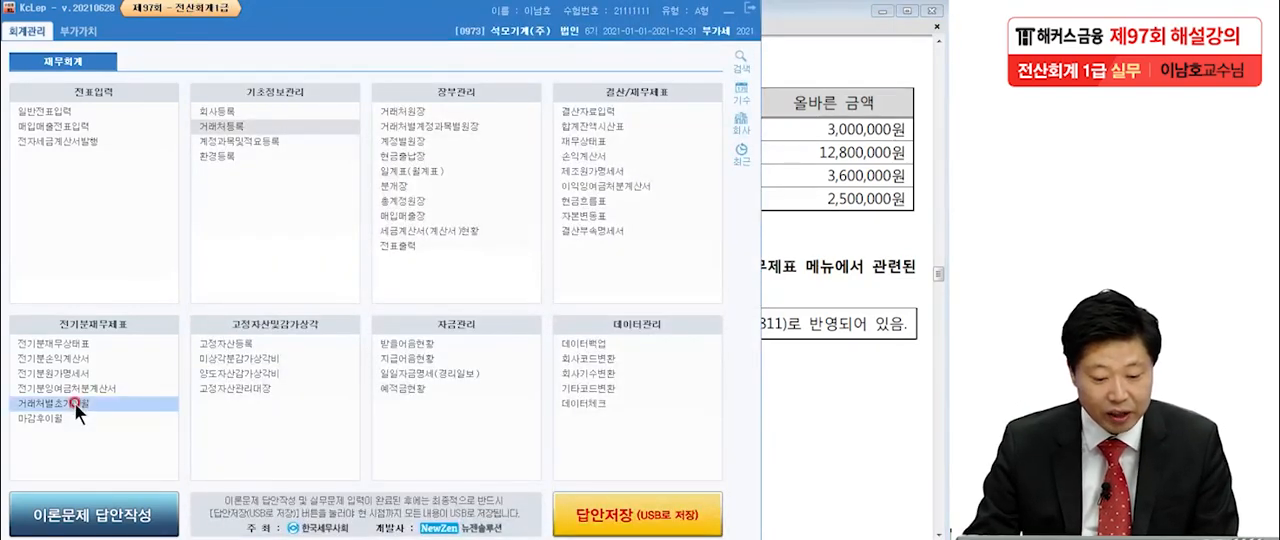
pyautogui.click(74, 402)
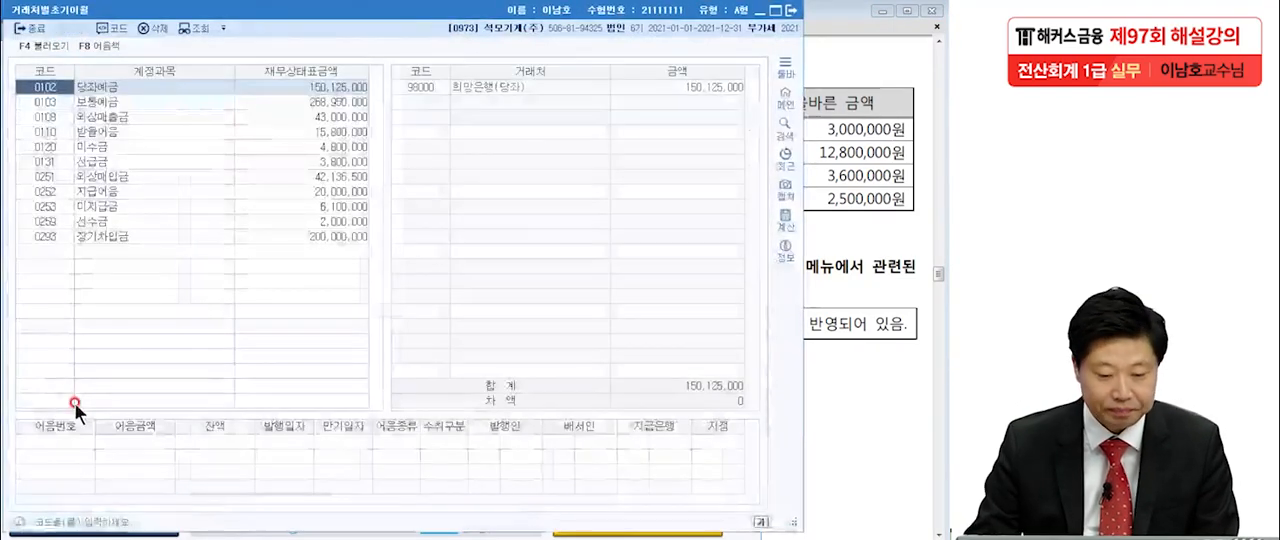
pyautogui.click(831, 152)
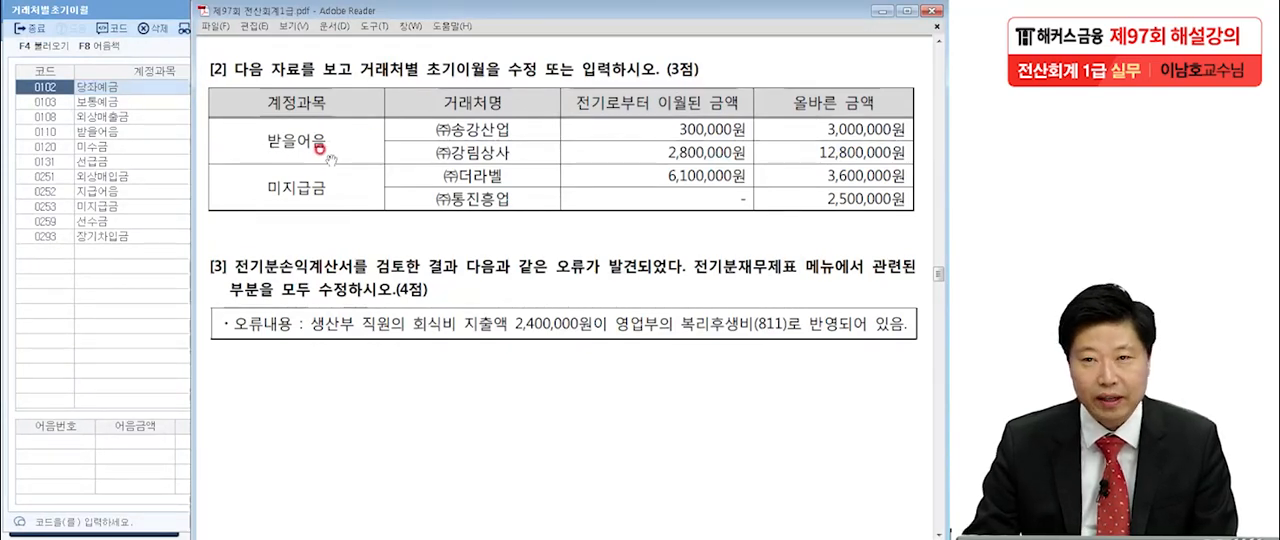
# Select the 받을어음 account in KcLep's 거래처별초기이월 screen and arrange it beside the exam PDF's question [2] table.
pyautogui.click(106, 288)
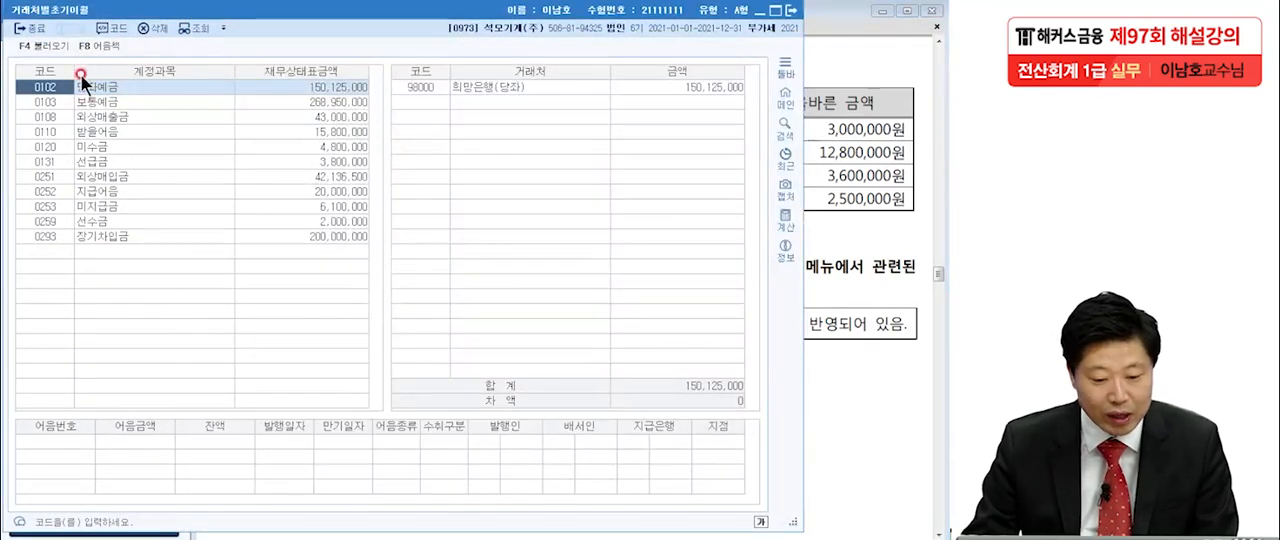
pyautogui.click(80, 131)
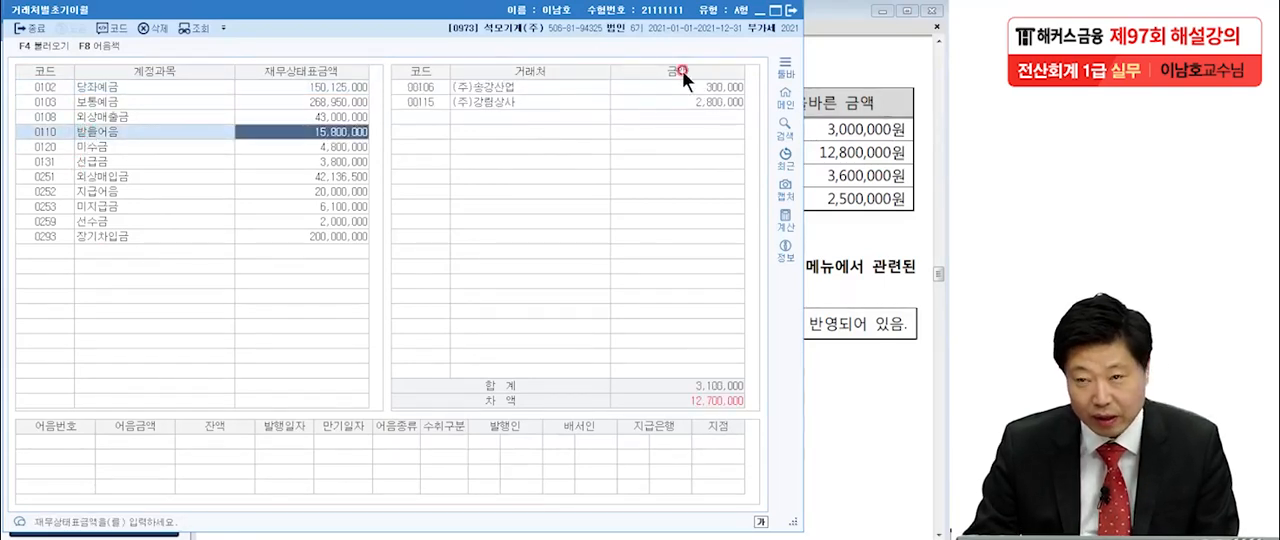
pyautogui.moveTo(485, 10); pyautogui.dragTo(151, 10)
pyautogui.click(606, 138)
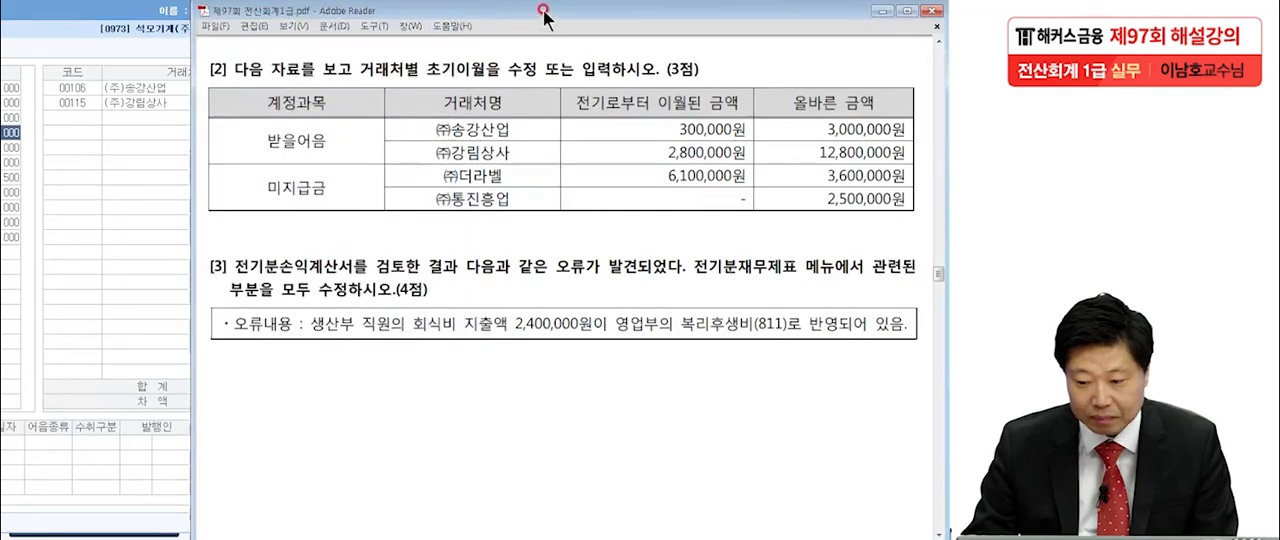
pyautogui.moveTo(545, 14); pyautogui.dragTo(588, 22)
pyautogui.click(510, 124)
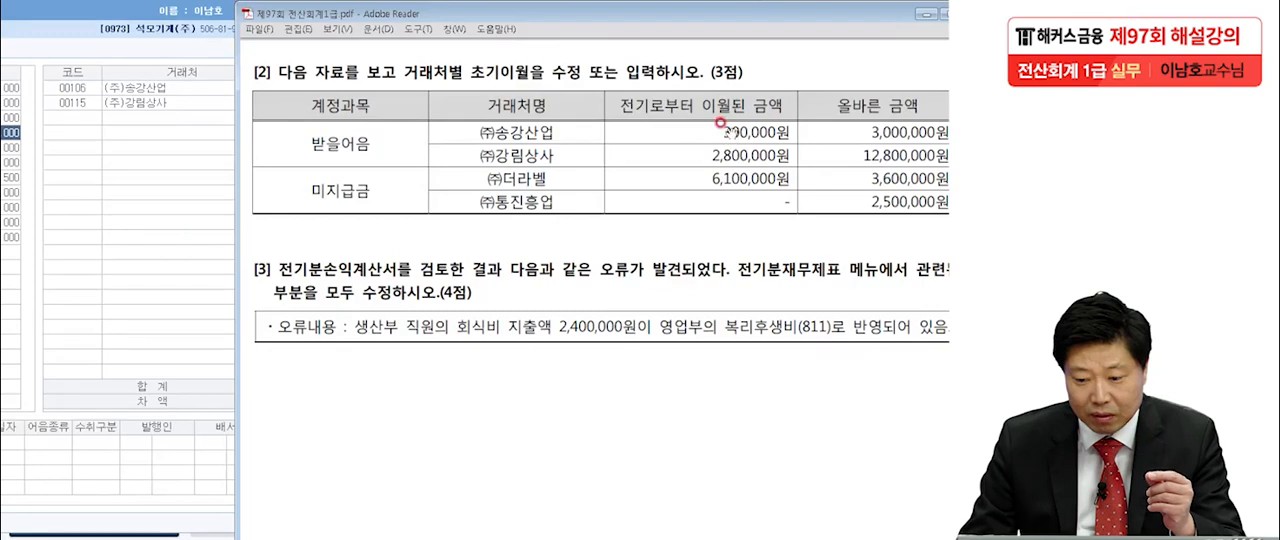
# Set the 받을어음 opening balance of (주)송강산업 to 3,000,000, following the correct-amount column in the exam PDF.
pyautogui.click(207, 95)
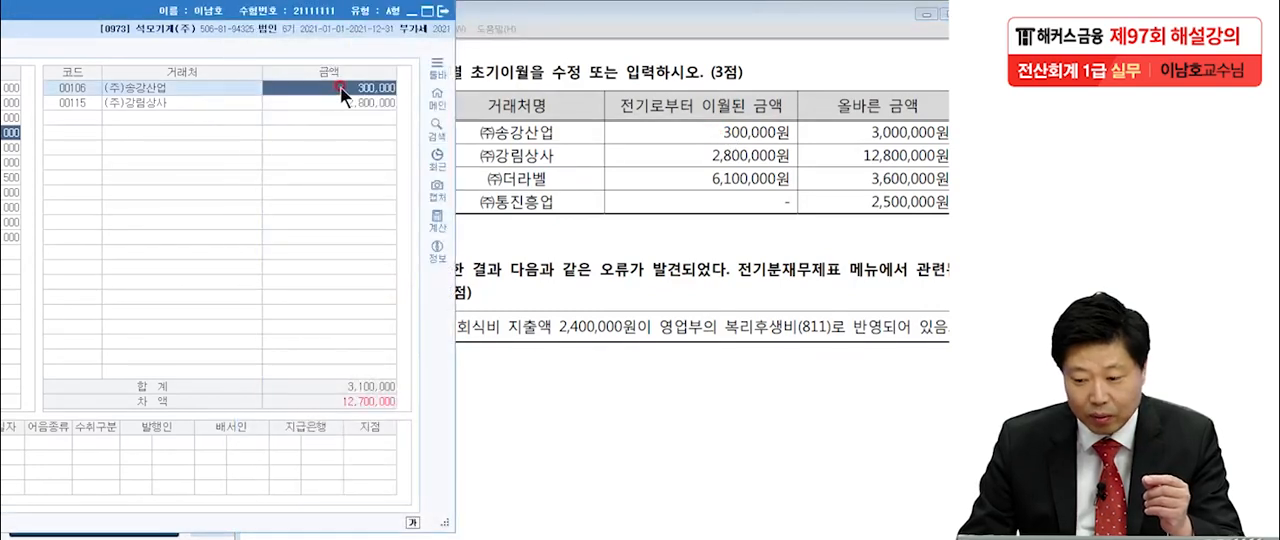
pyautogui.click(893, 142)
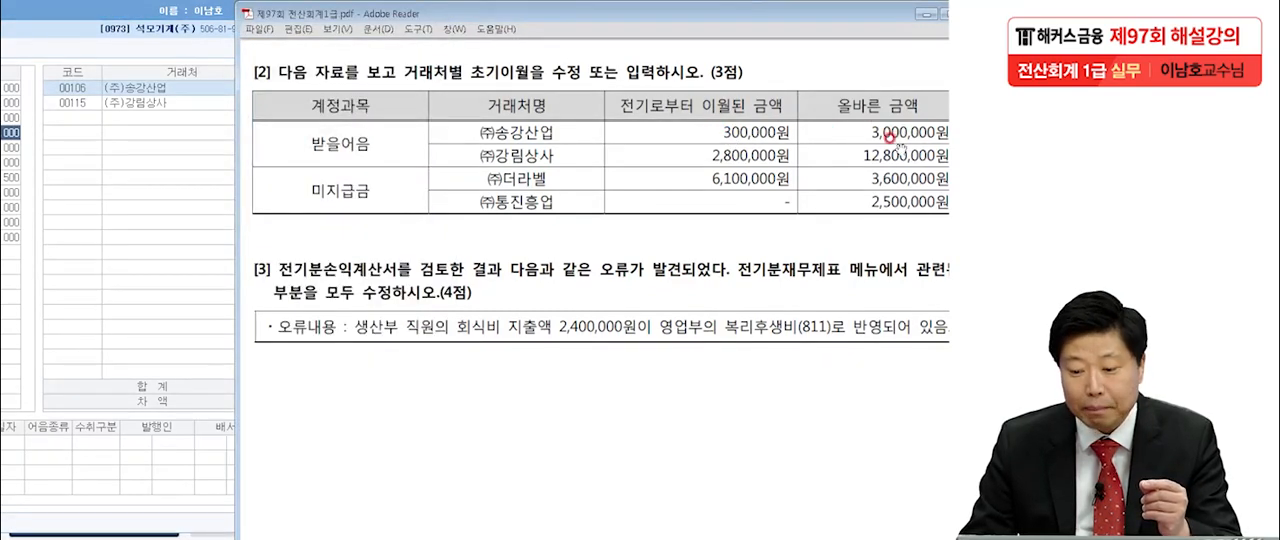
pyautogui.click(195, 86)
pyautogui.click(339, 84)
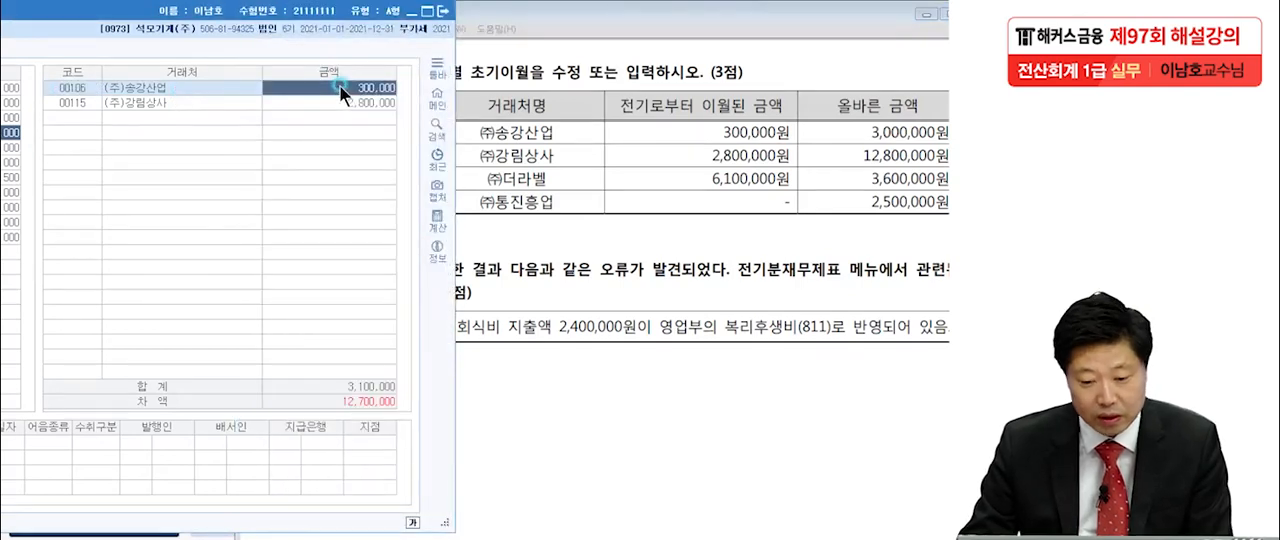
pyautogui.write('3000000')
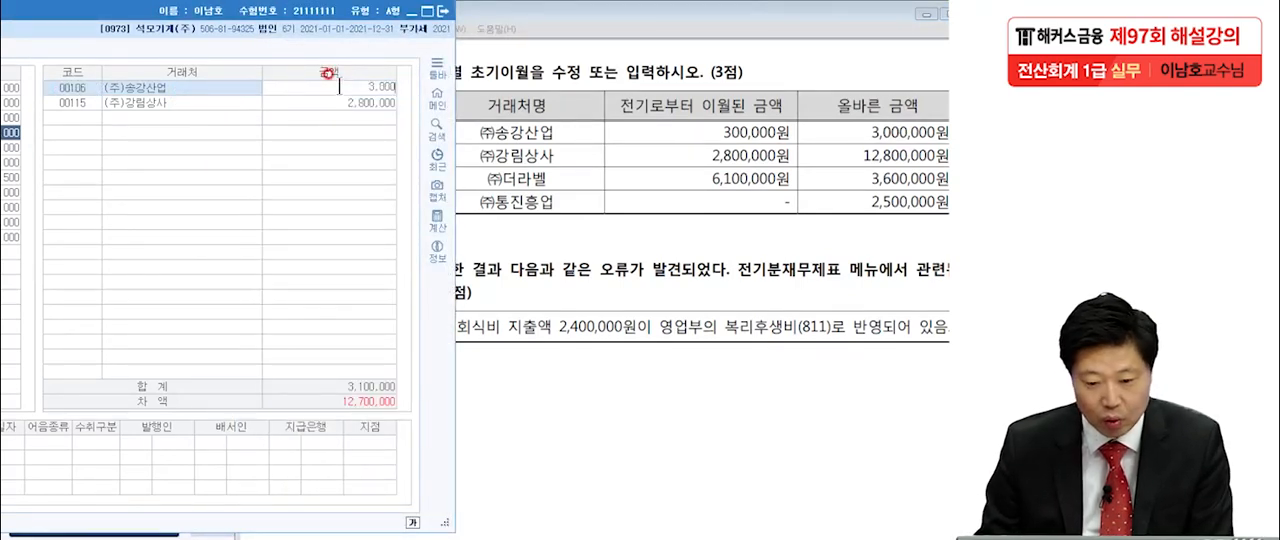
pyautogui.press('Return')
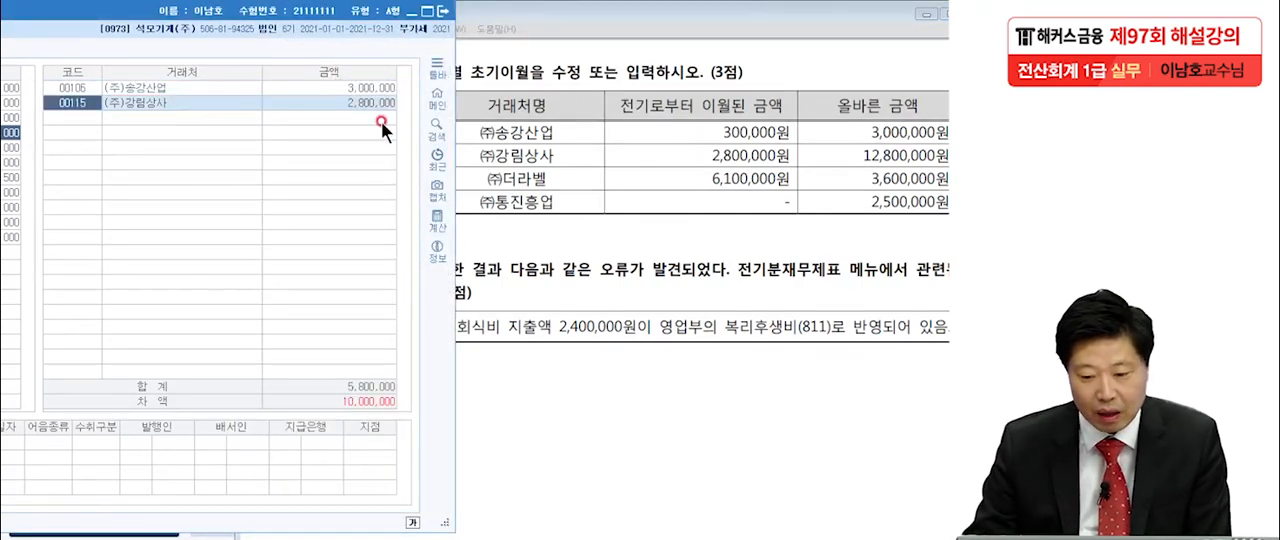
# Set the 받을어음 opening balance of (주)강림상사 to 12,800,000 and check the account's total and difference.
pyautogui.click(530, 152)
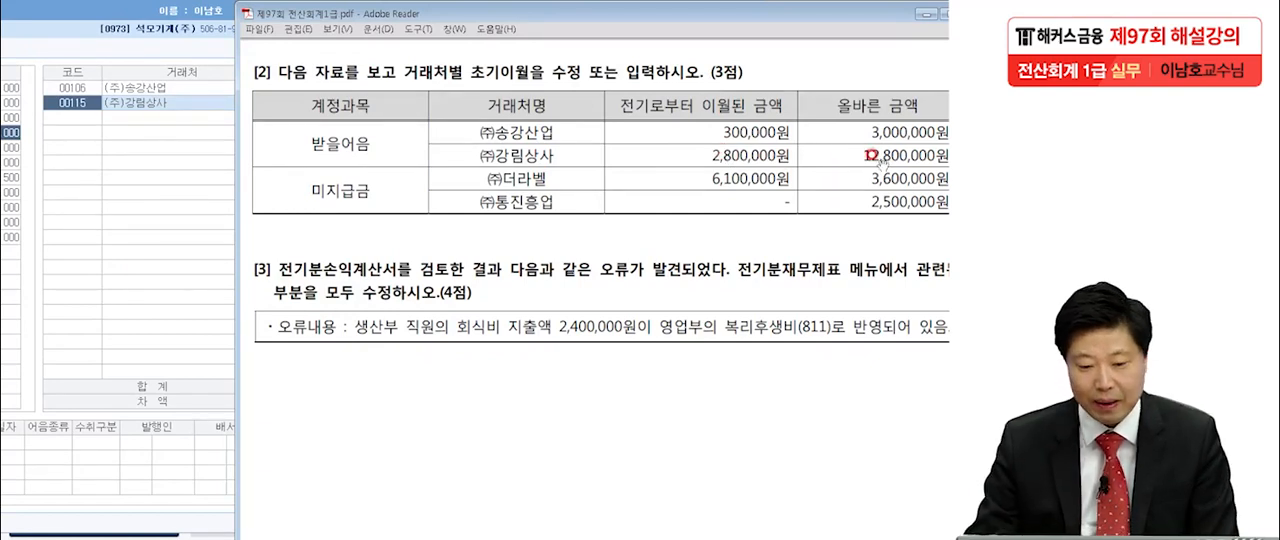
pyautogui.click(173, 104)
pyautogui.click(356, 103)
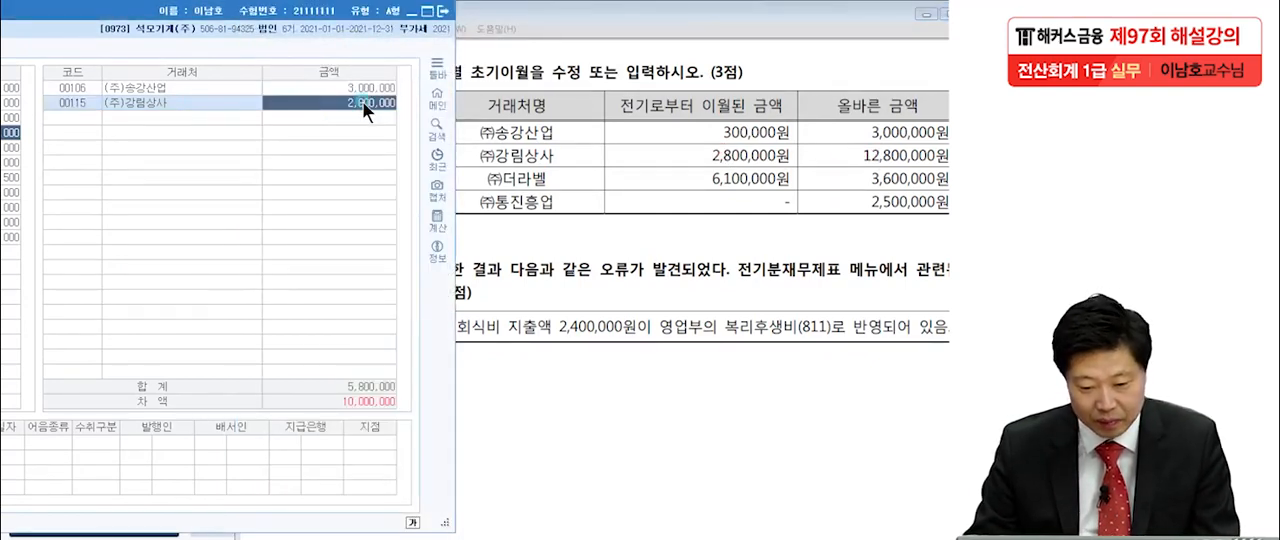
pyautogui.write('128')
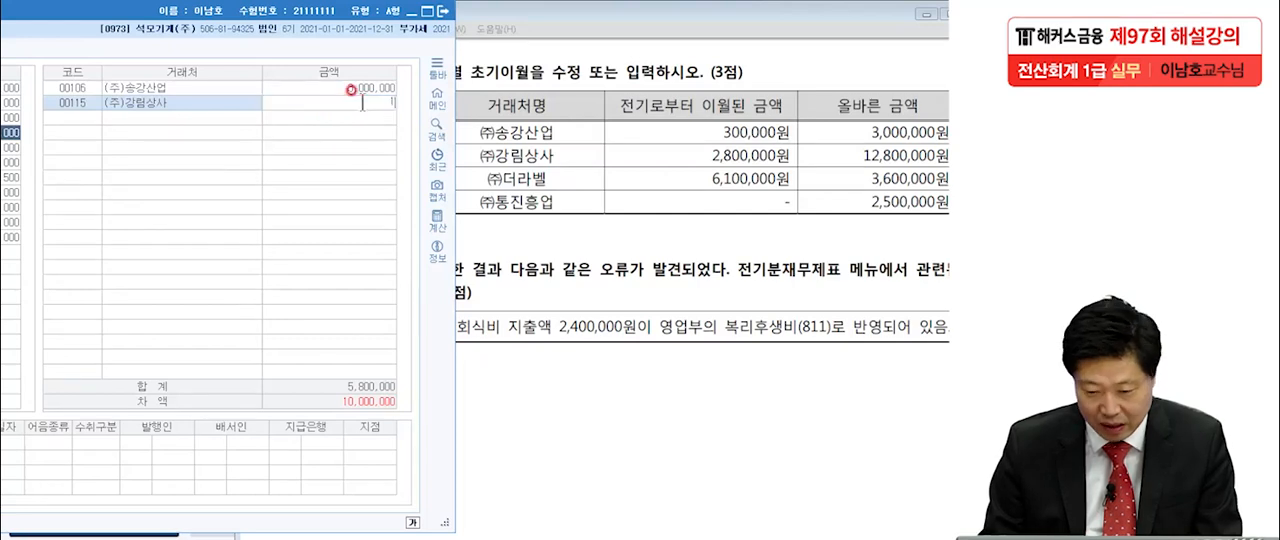
pyautogui.write('00')
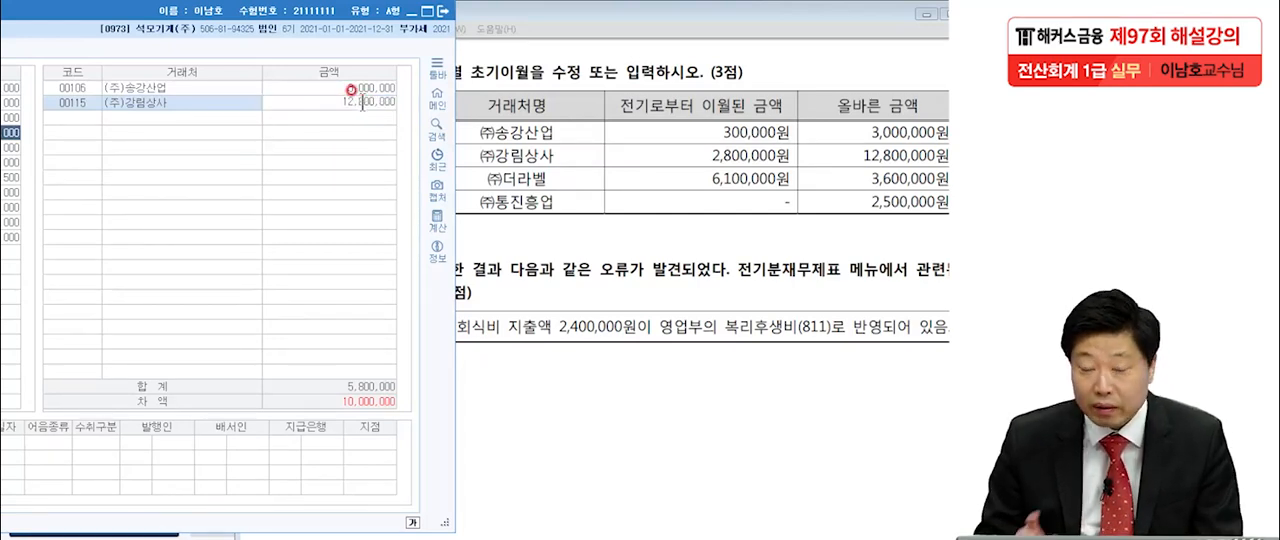
pyautogui.click(375, 396)
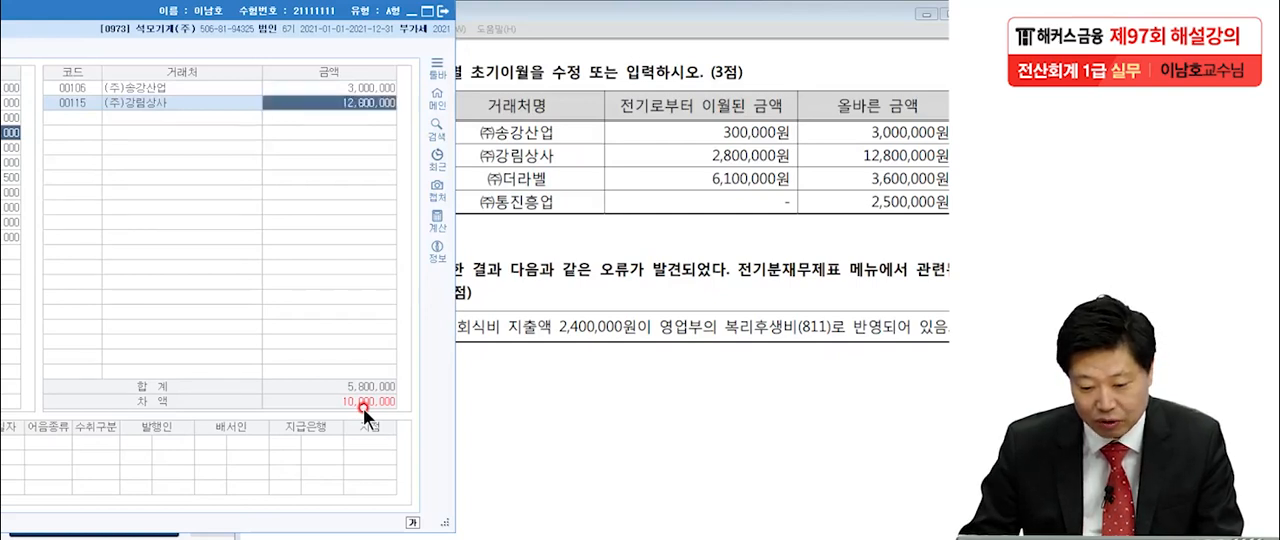
pyautogui.press('Return')
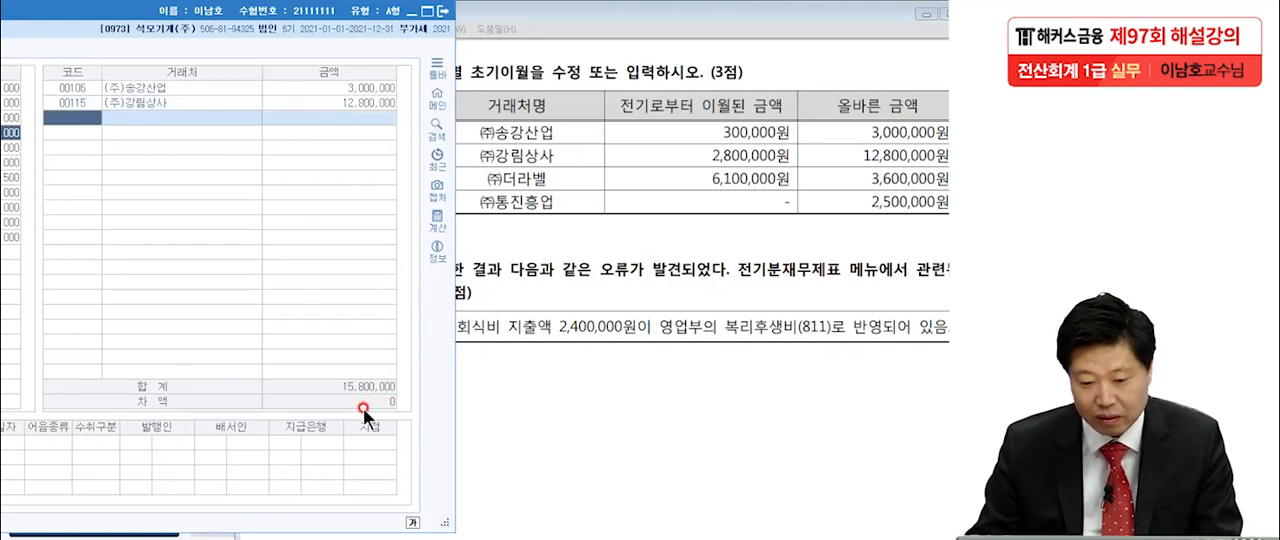
pyautogui.click(334, 82)
pyautogui.click(340, 99)
pyautogui.moveTo(274, 20); pyautogui.dragTo(620, 20)
pyautogui.click(708, 88)
pyautogui.click(731, 274)
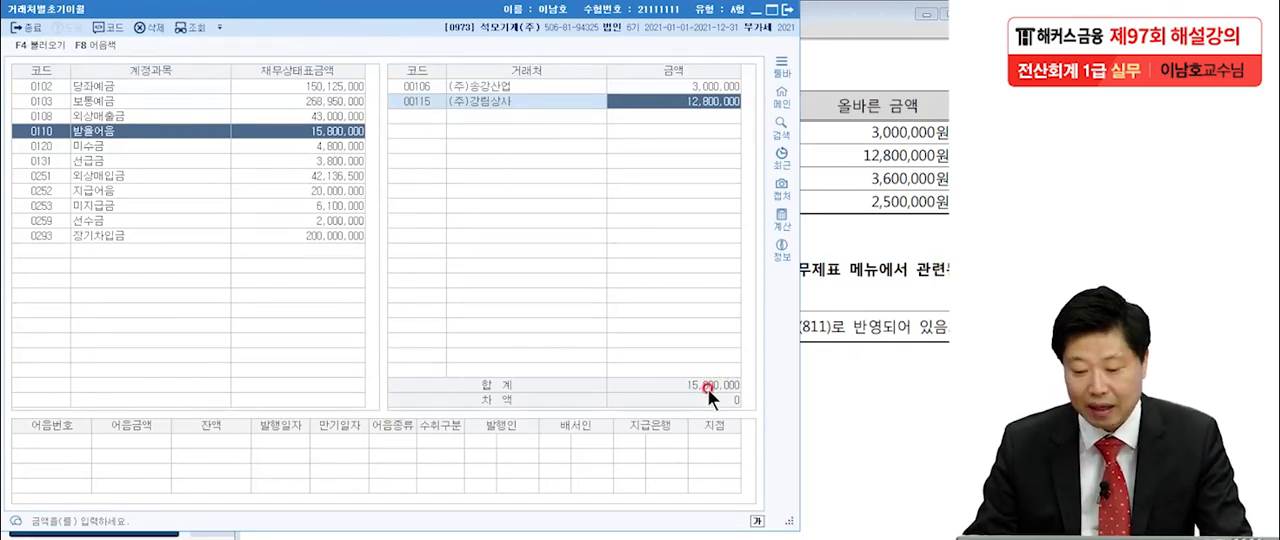
# Select the 미지급금 account and set the opening balance of (주)더라벨 to 3,600,000, as given in the exam PDF.
pyautogui.click(820, 114)
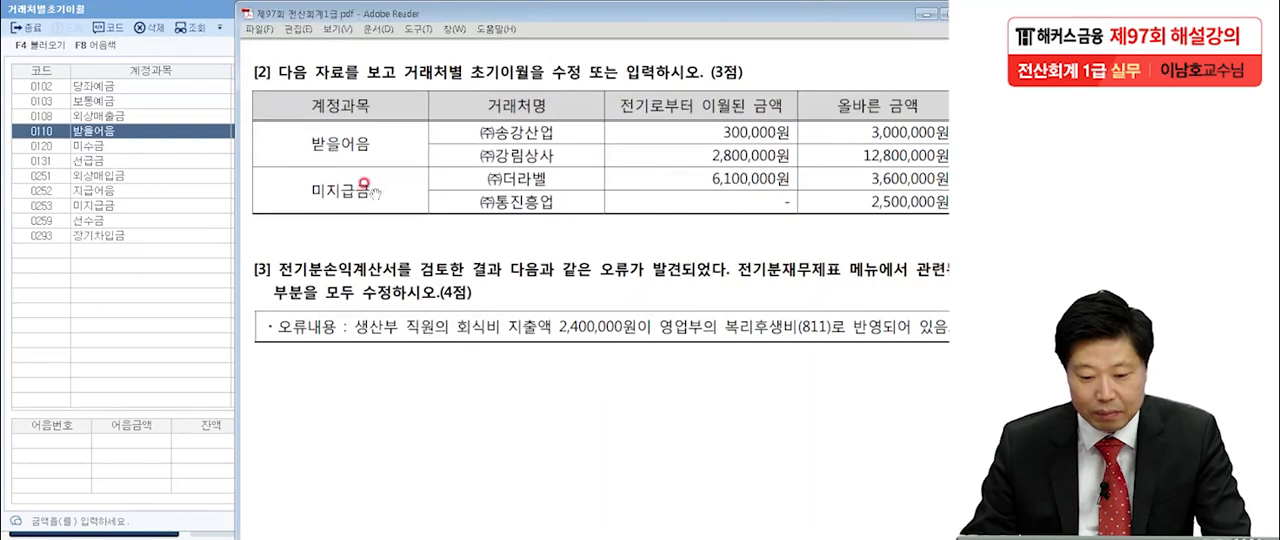
pyautogui.click(111, 206)
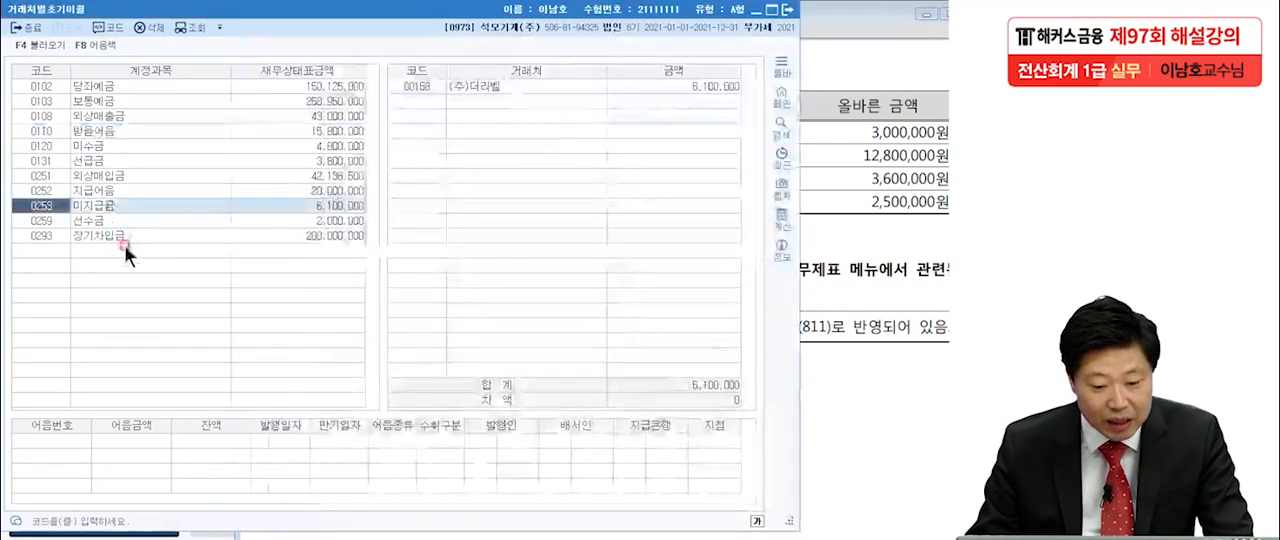
pyautogui.click(284, 204)
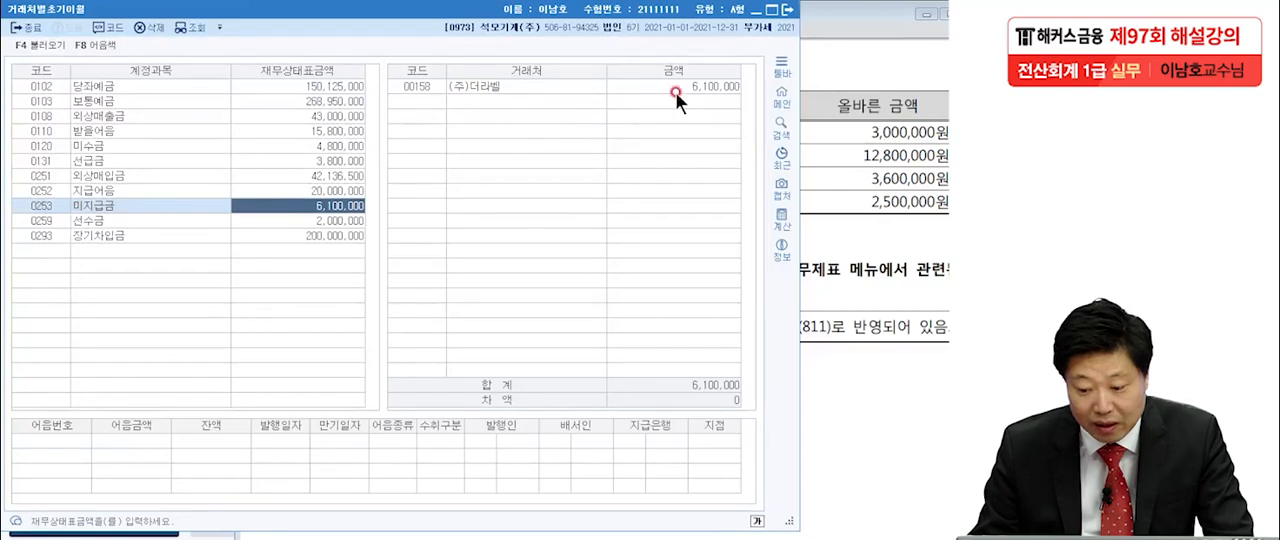
pyautogui.moveTo(651, 14); pyautogui.dragTo(303, 12)
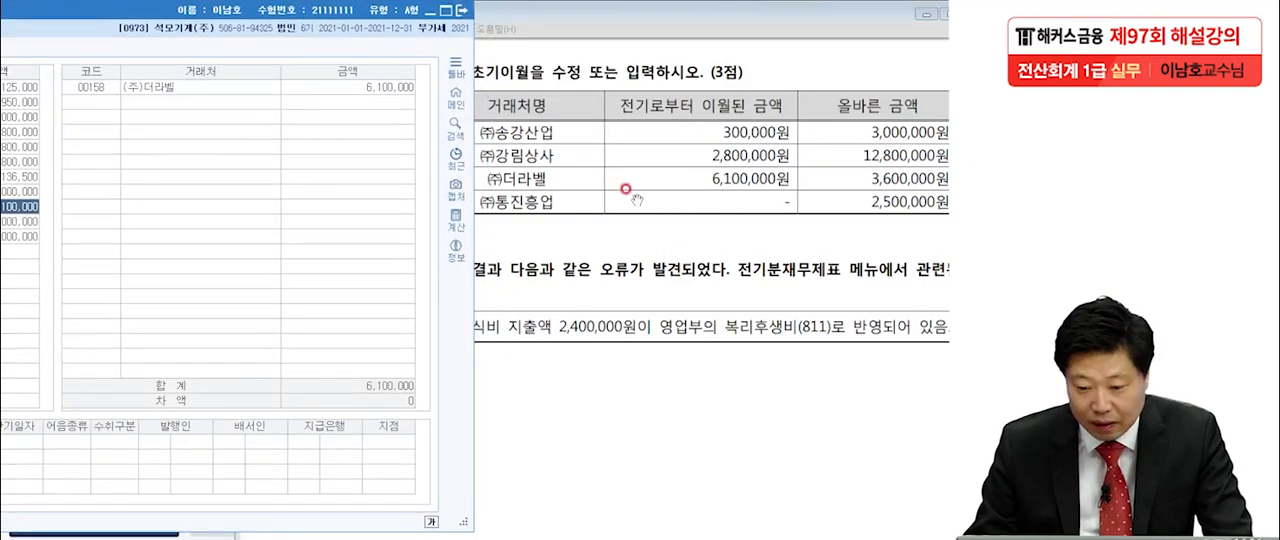
pyautogui.click(714, 178)
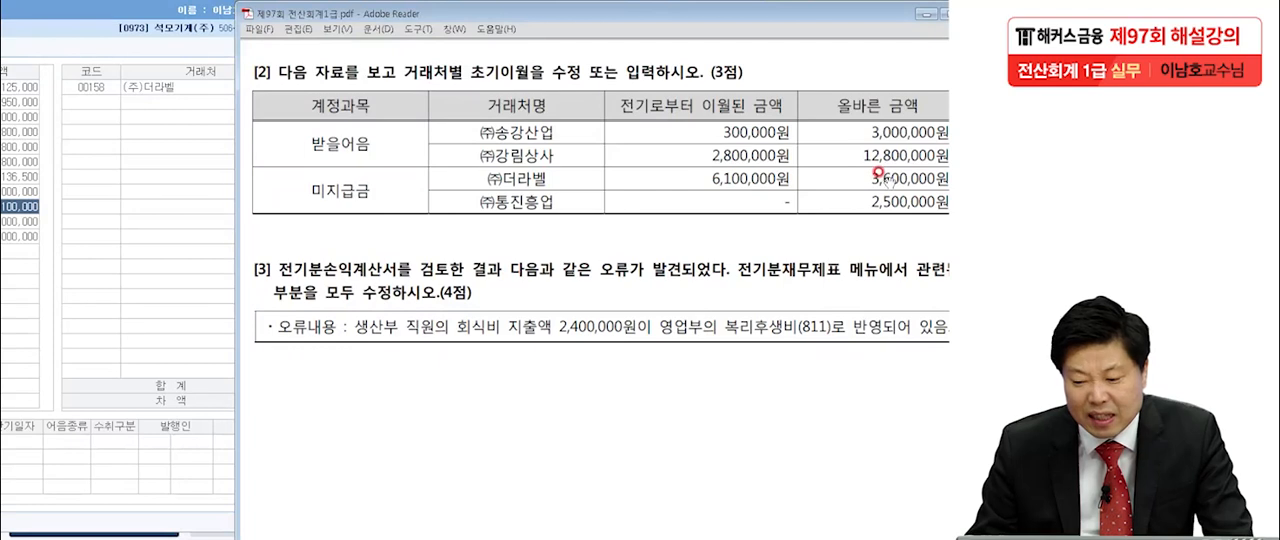
pyautogui.click(193, 88)
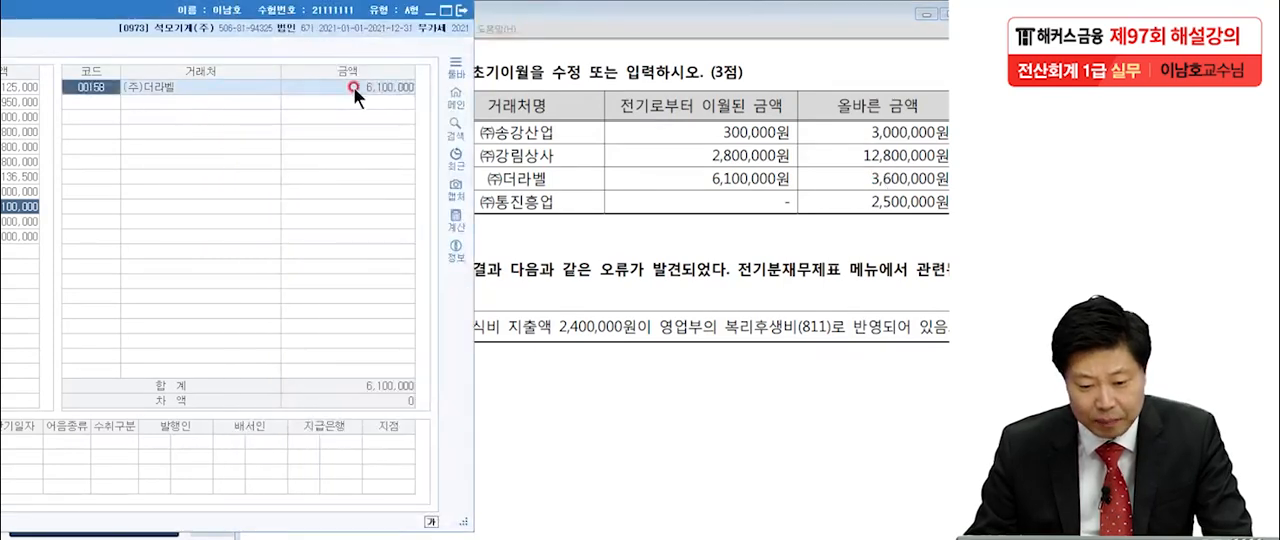
pyautogui.click(364, 85)
pyautogui.write('3600000')
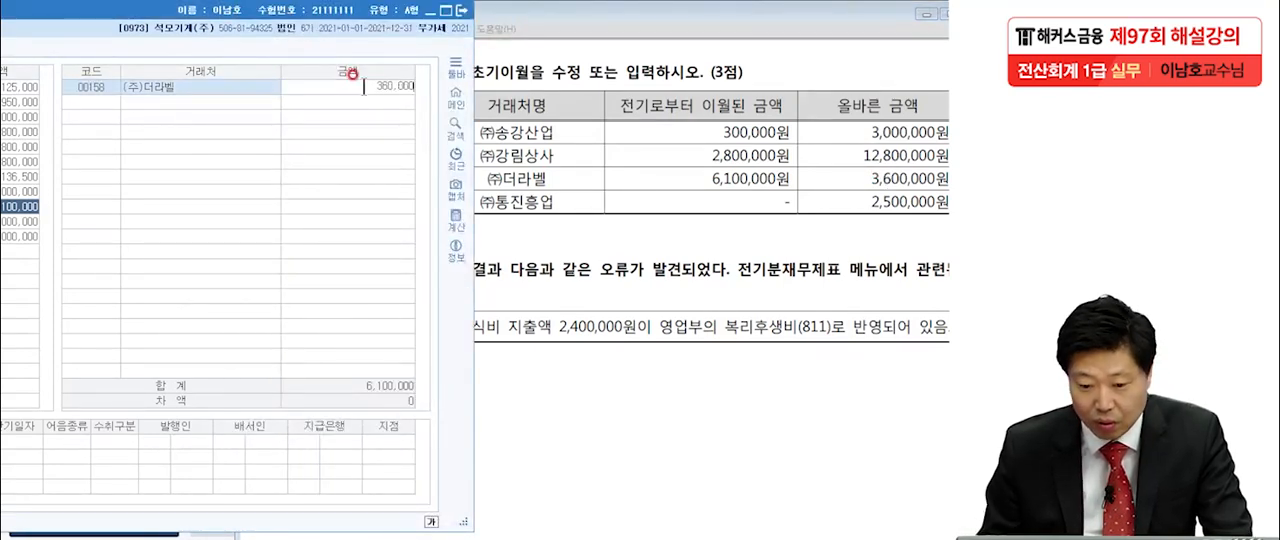
pyautogui.press('Return')
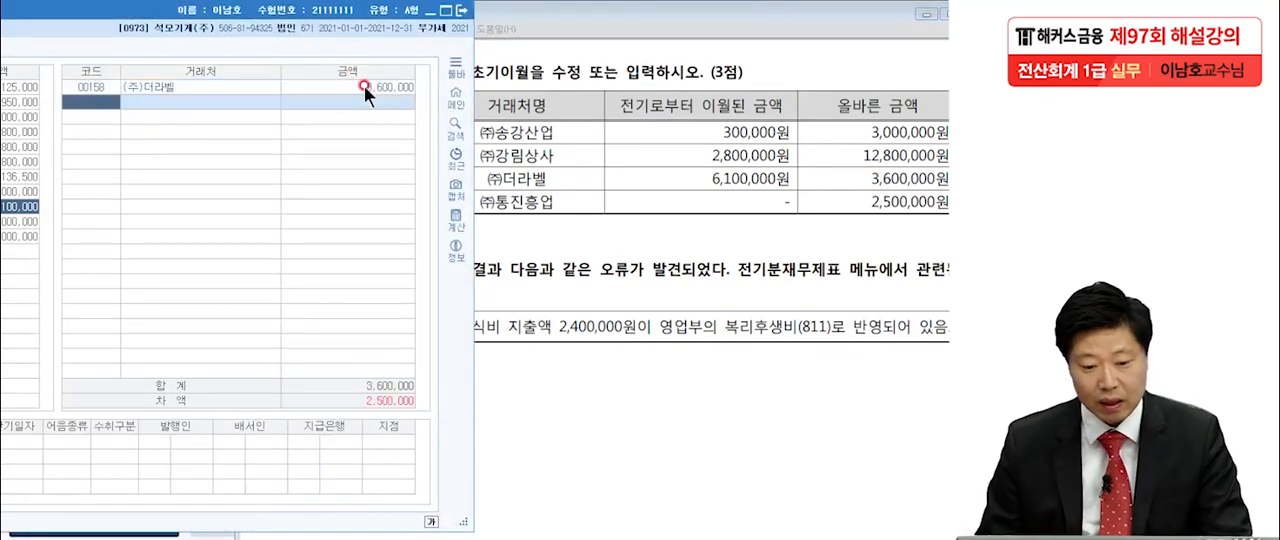
# Add vendor (주)통진흥업 under 미지급금 with an opening balance of 2,500,000 and check the account's difference.
pyautogui.click(506, 208)
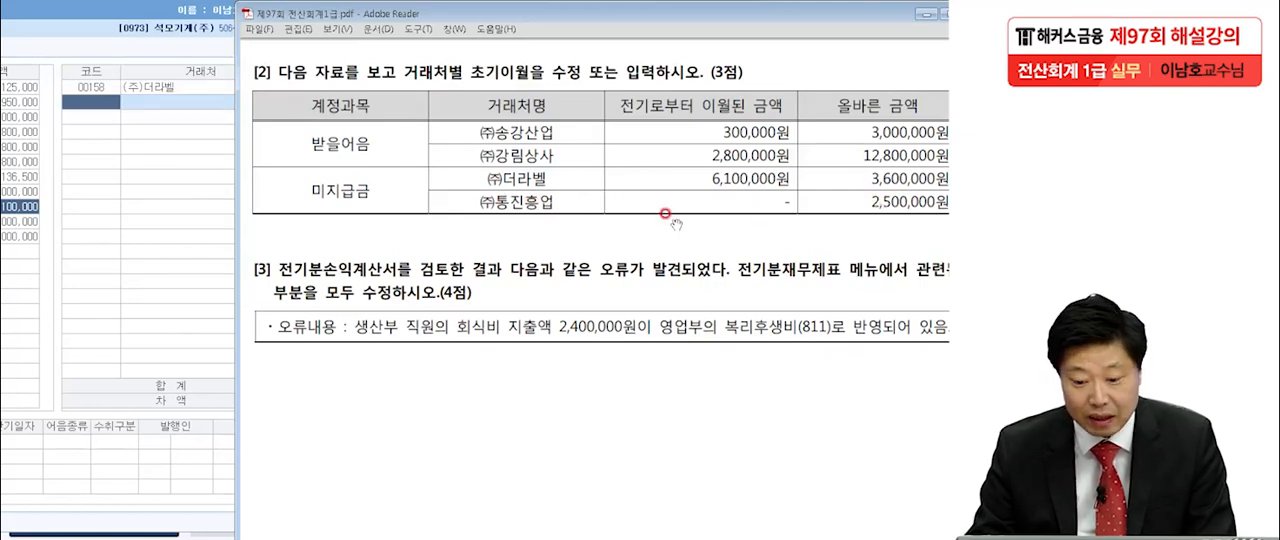
pyautogui.click(104, 103)
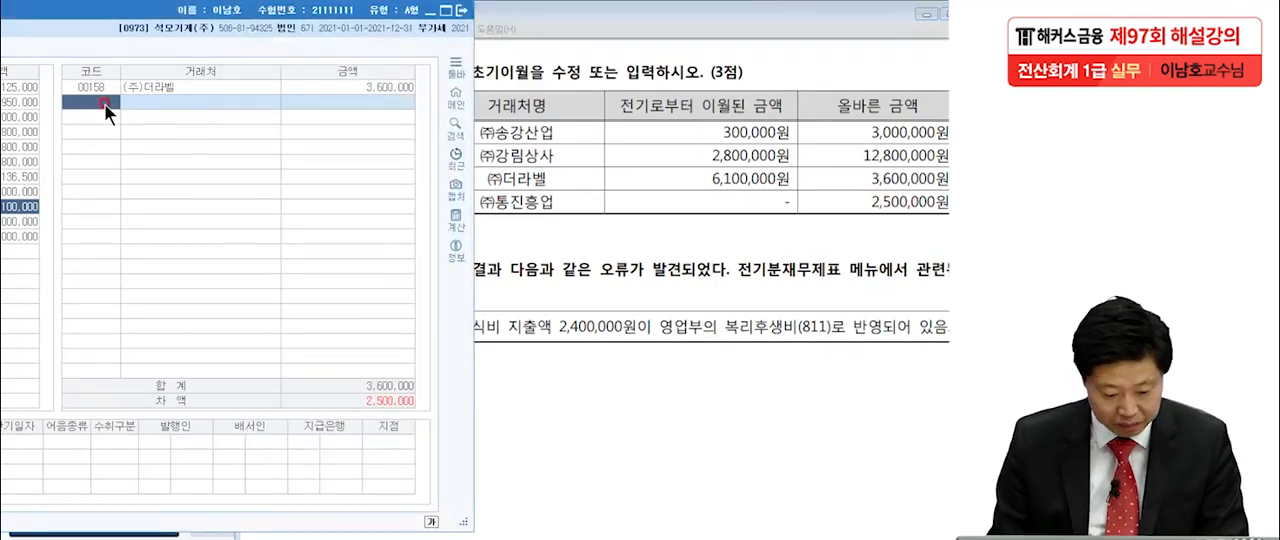
pyautogui.press('F2')
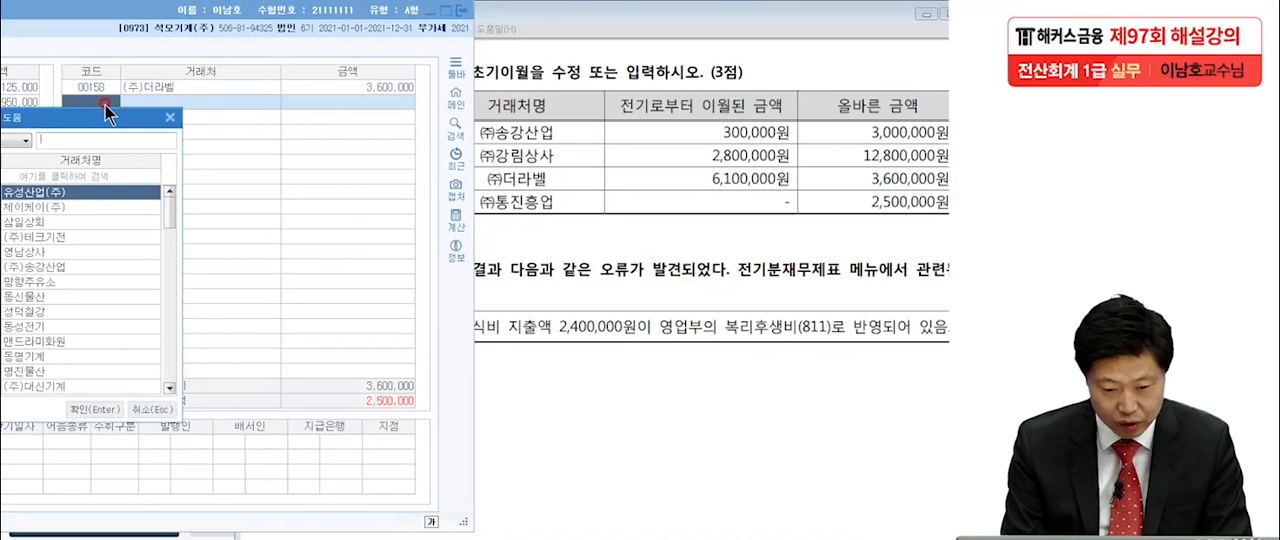
pyautogui.moveTo(114, 119); pyautogui.dragTo(341, 115)
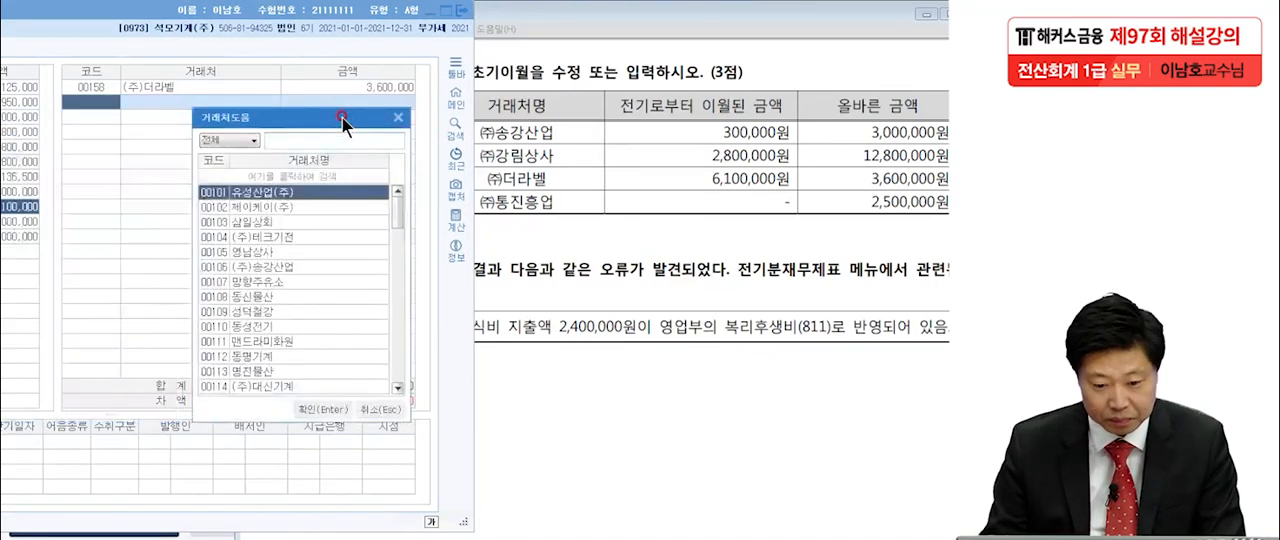
pyautogui.write('통진')
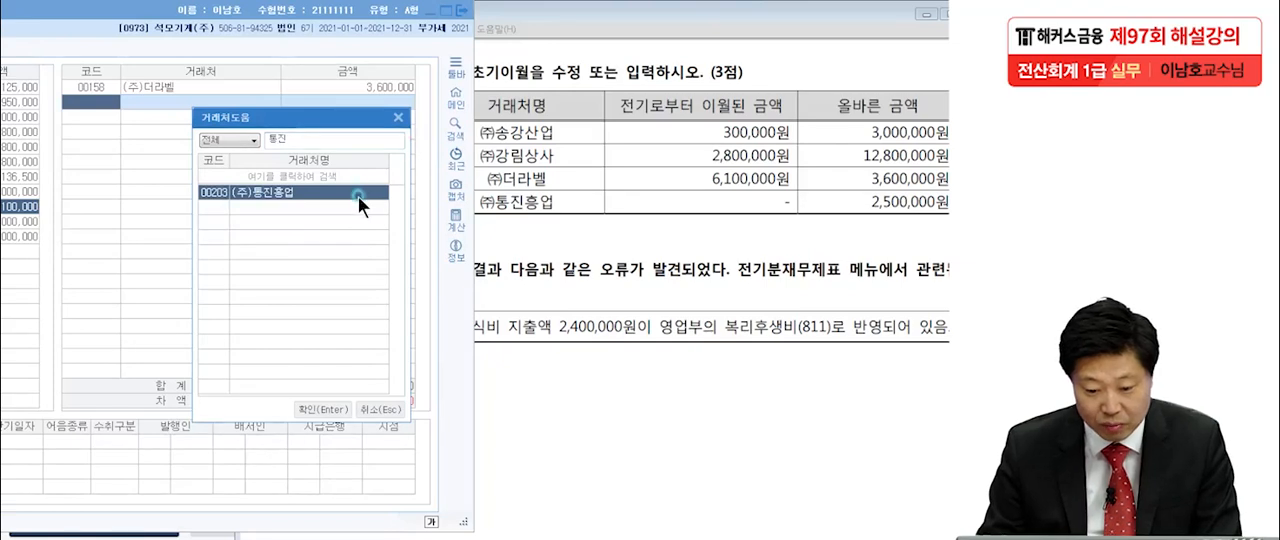
pyautogui.click(330, 410)
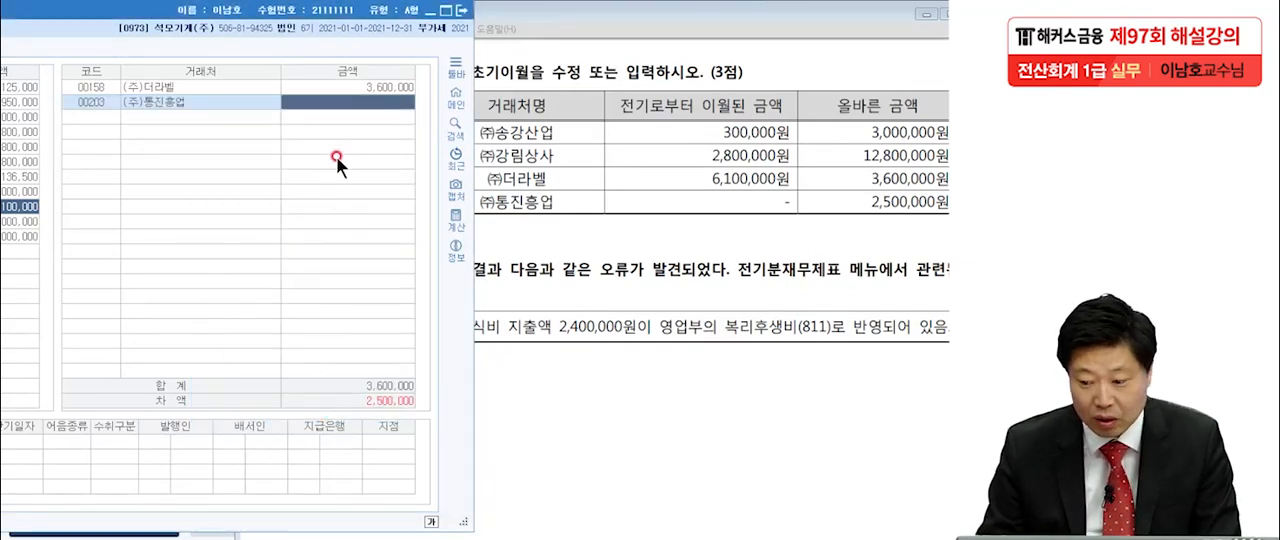
pyautogui.write('2500000')
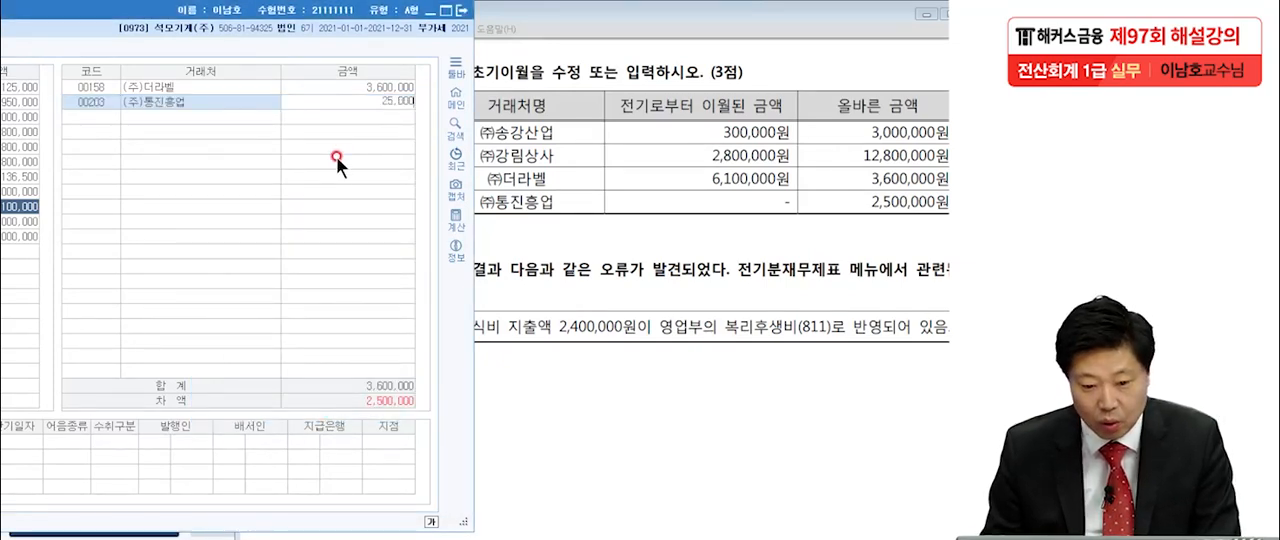
pyautogui.press('Return')
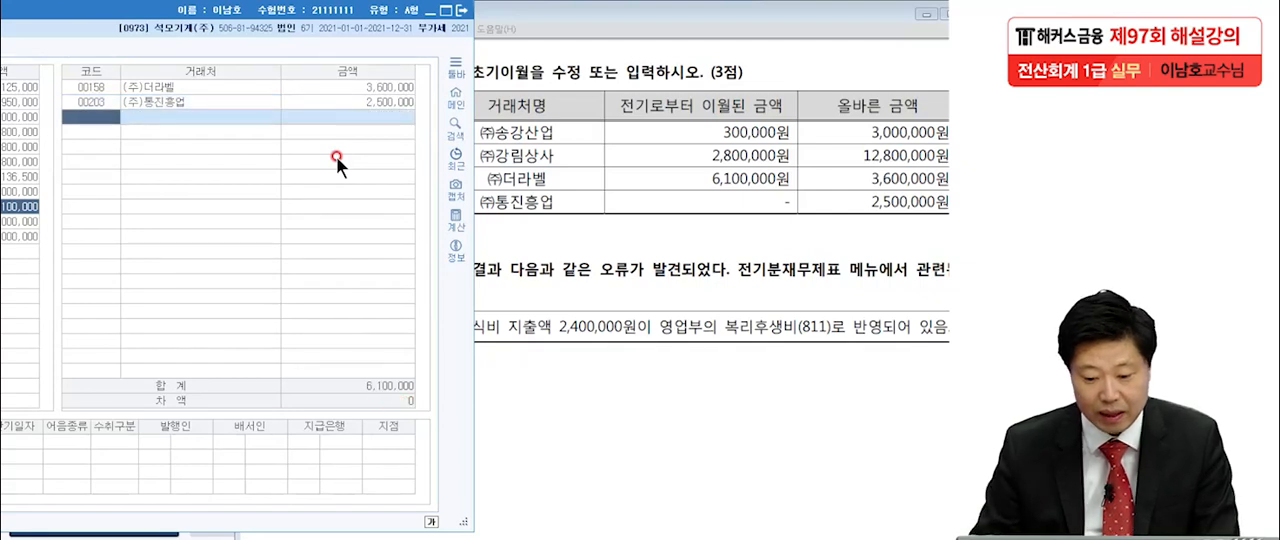
pyautogui.moveTo(339, 11); pyautogui.dragTo(668, 16)
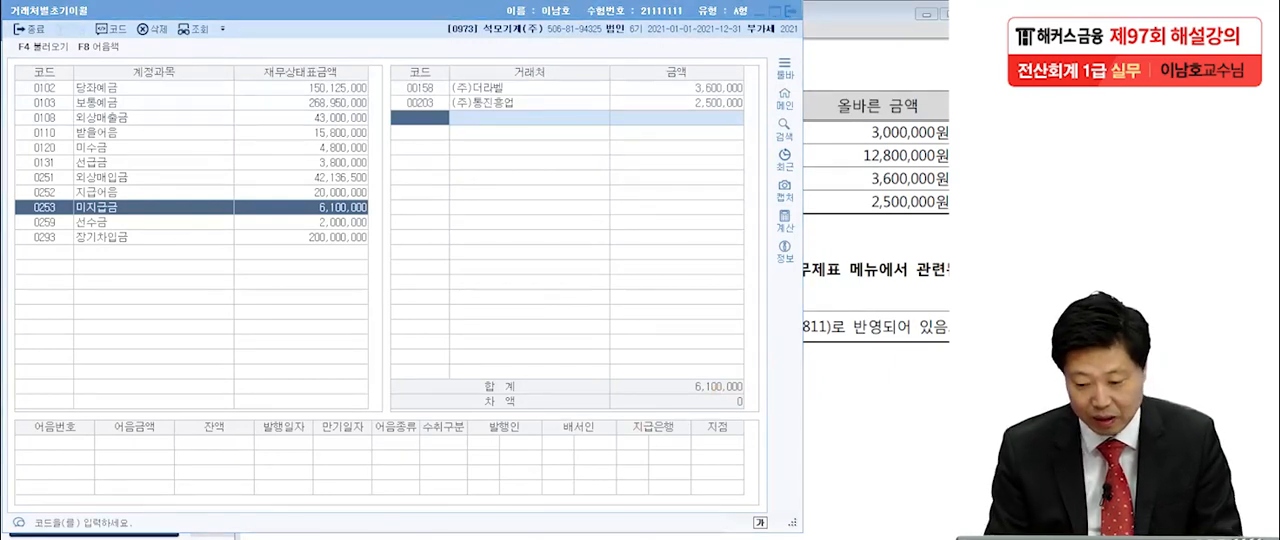
pyautogui.moveTo(748, 396)
pyautogui.mouseDown()
pyautogui.moveTo(714, 410)
pyautogui.moveTo(848, 380)
pyautogui.mouseUp()
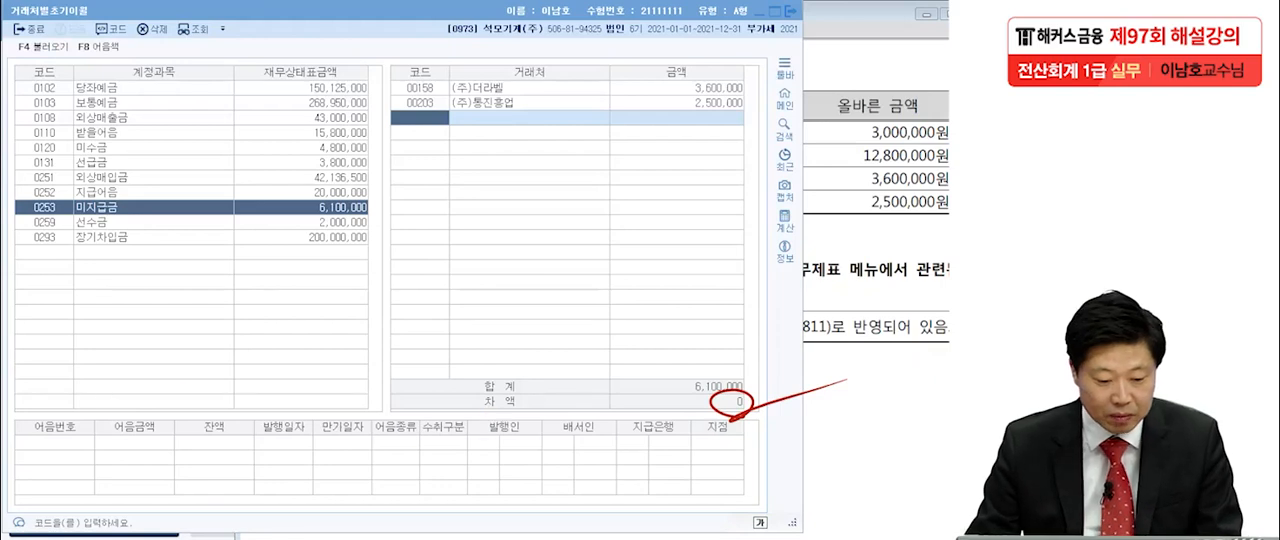
pyautogui.press('Escape')
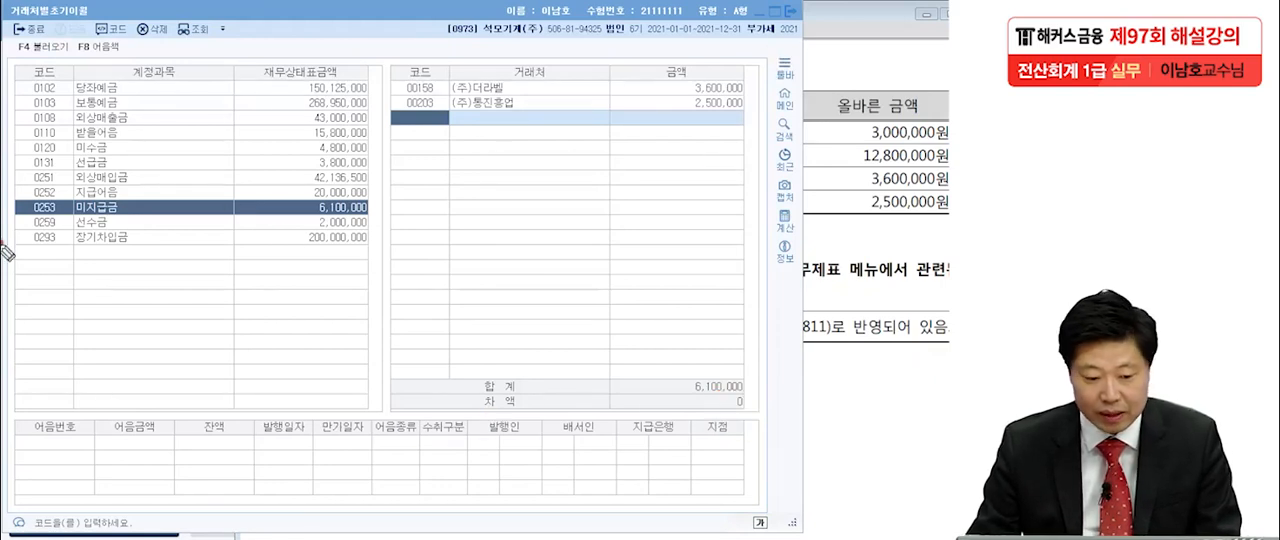
# Close the vendor opening balances and read question [3] in the exam PDF about the error in 전기분손익계산서.
pyautogui.click(791, 15)
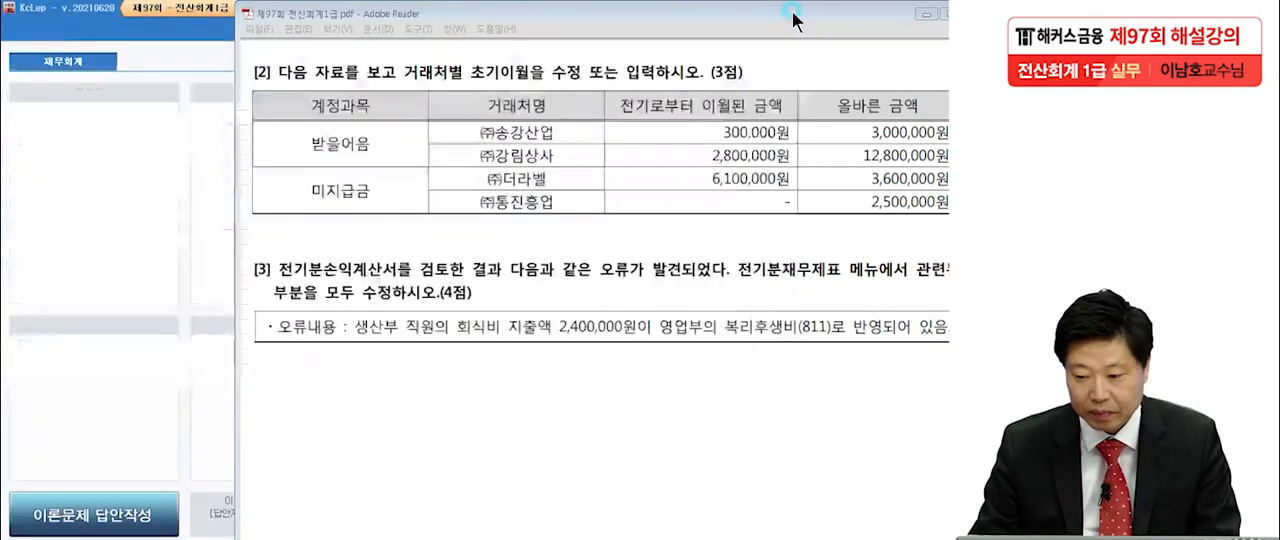
pyautogui.scroll(-5, 760, 250)
pyautogui.scroll(-1, 777, 190)
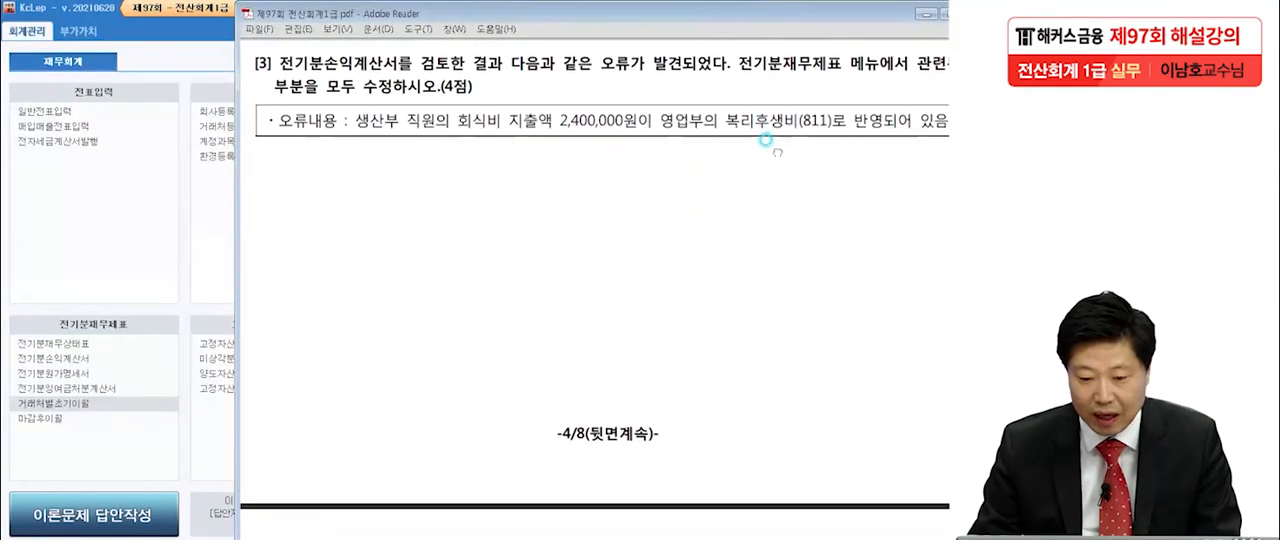
pyautogui.moveTo(794, 14); pyautogui.dragTo(752, 20)
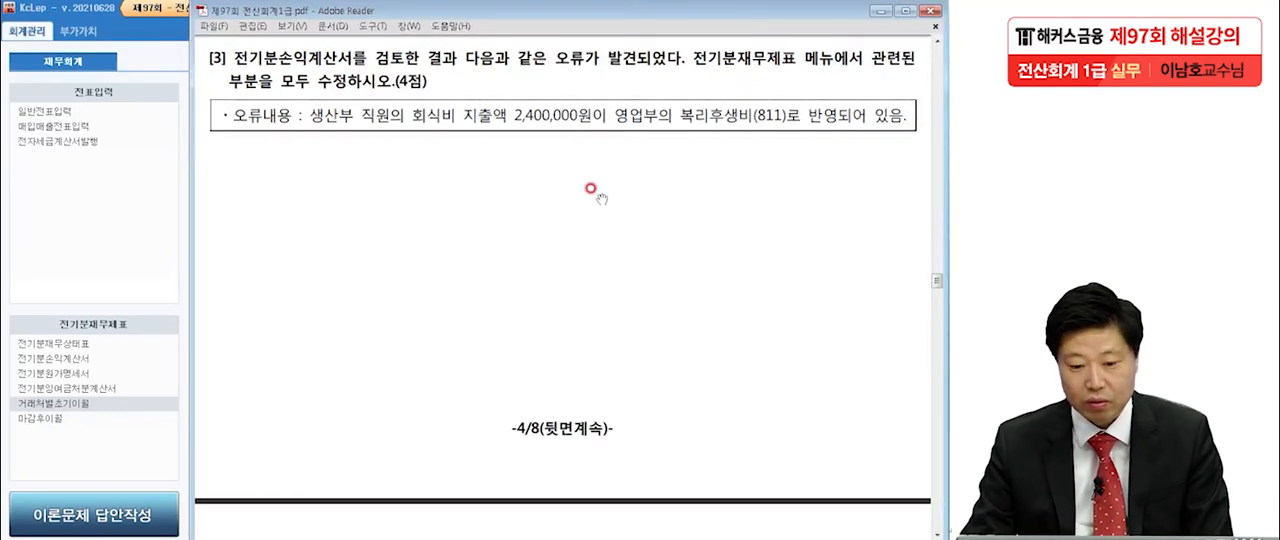
pyautogui.scroll(1, 317, 122)
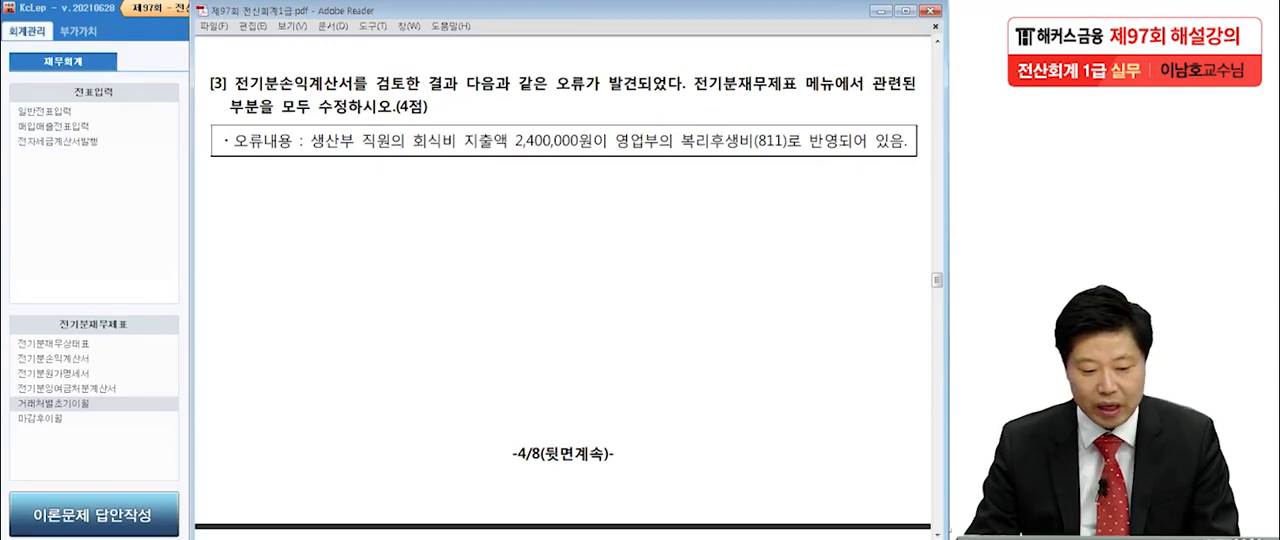
pyautogui.hotkey('alt', 'Tab')
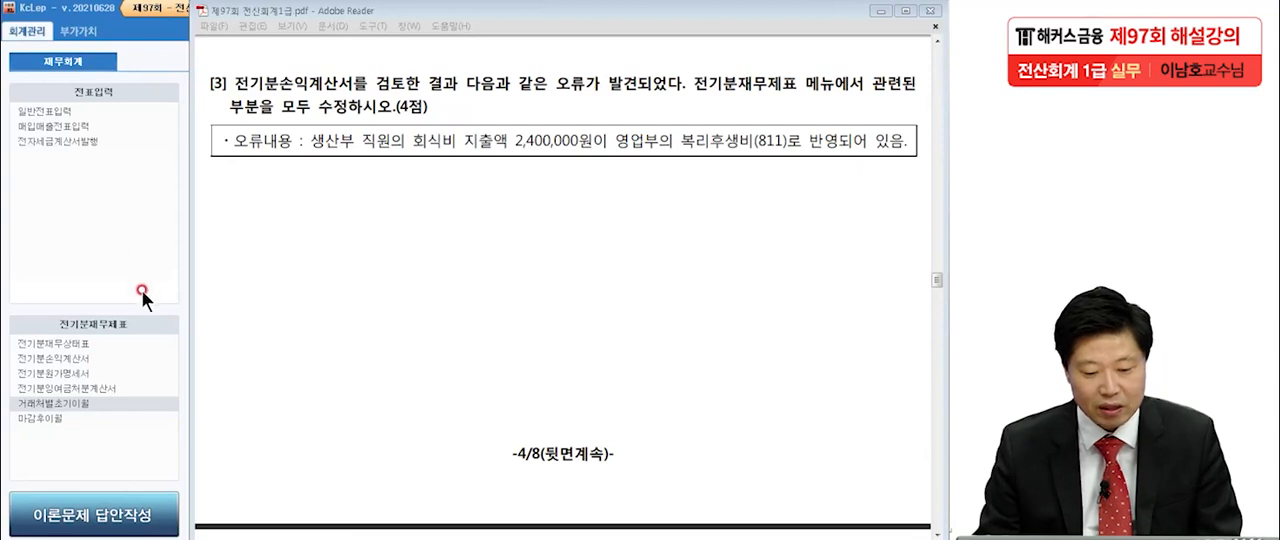
# Open 전기분원가명세서 and compare its manufacturing accounts with the error described in question [3] of the exam PDF.
pyautogui.click(108, 342)
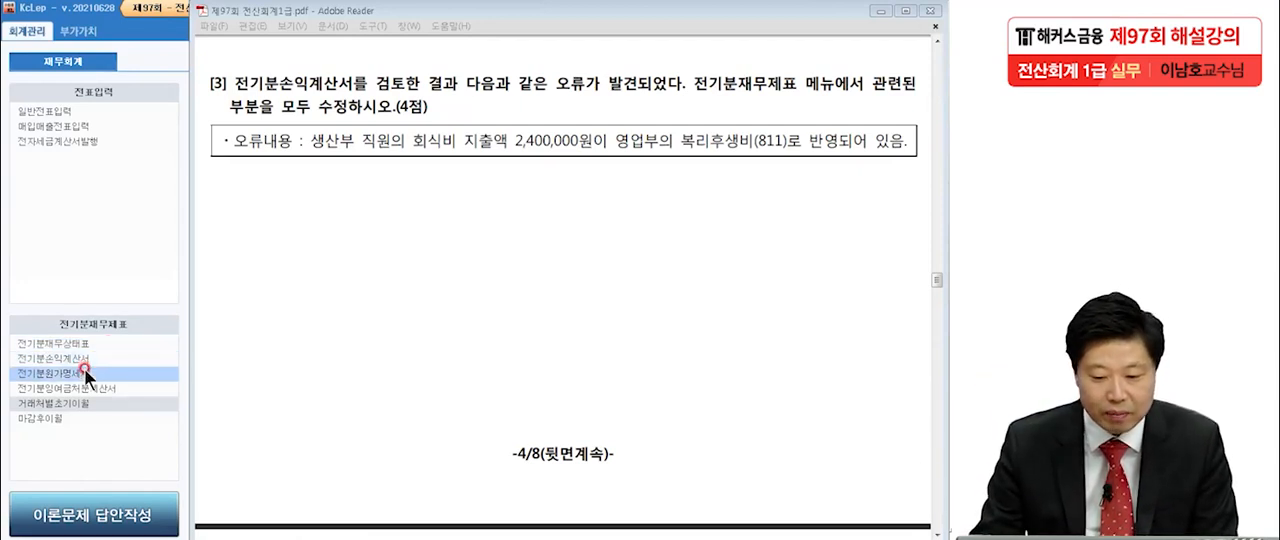
pyautogui.click(84, 368)
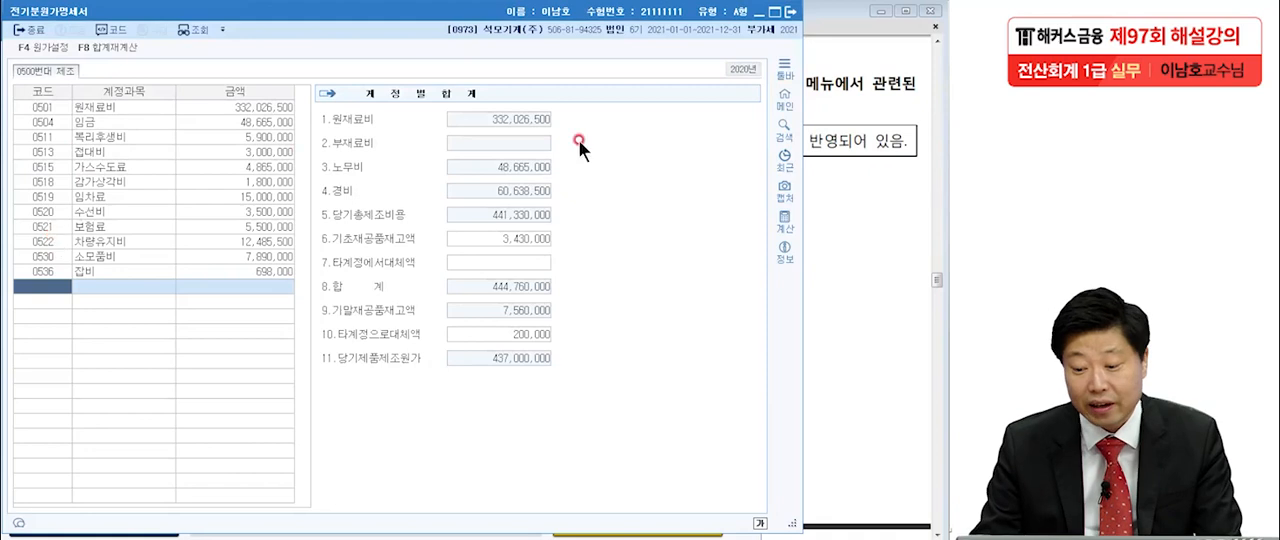
pyautogui.click(845, 188)
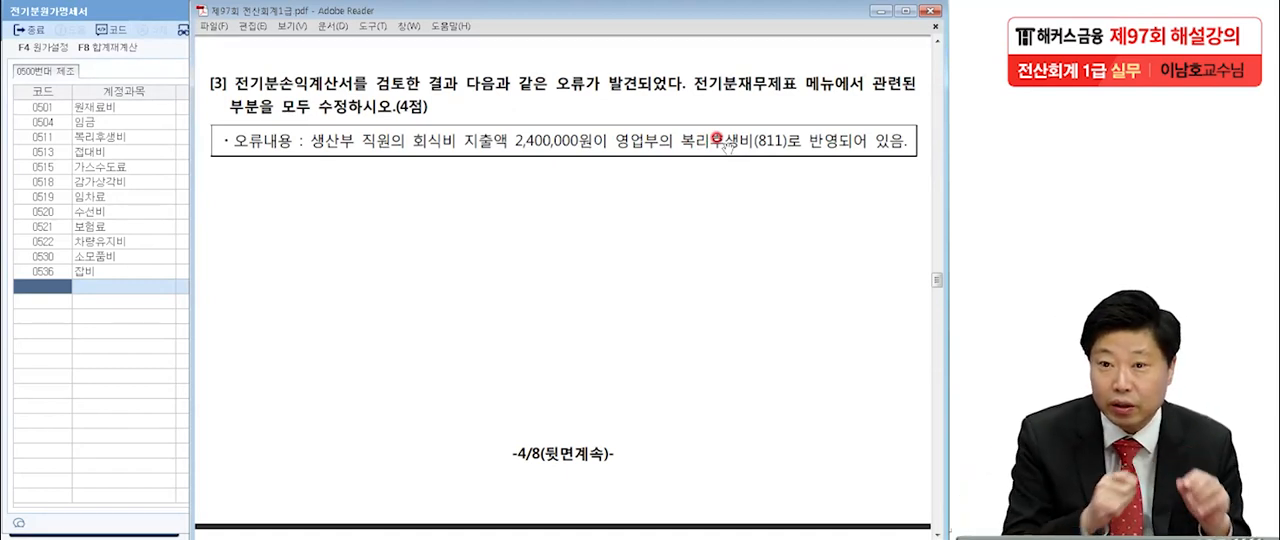
pyautogui.click(104, 197)
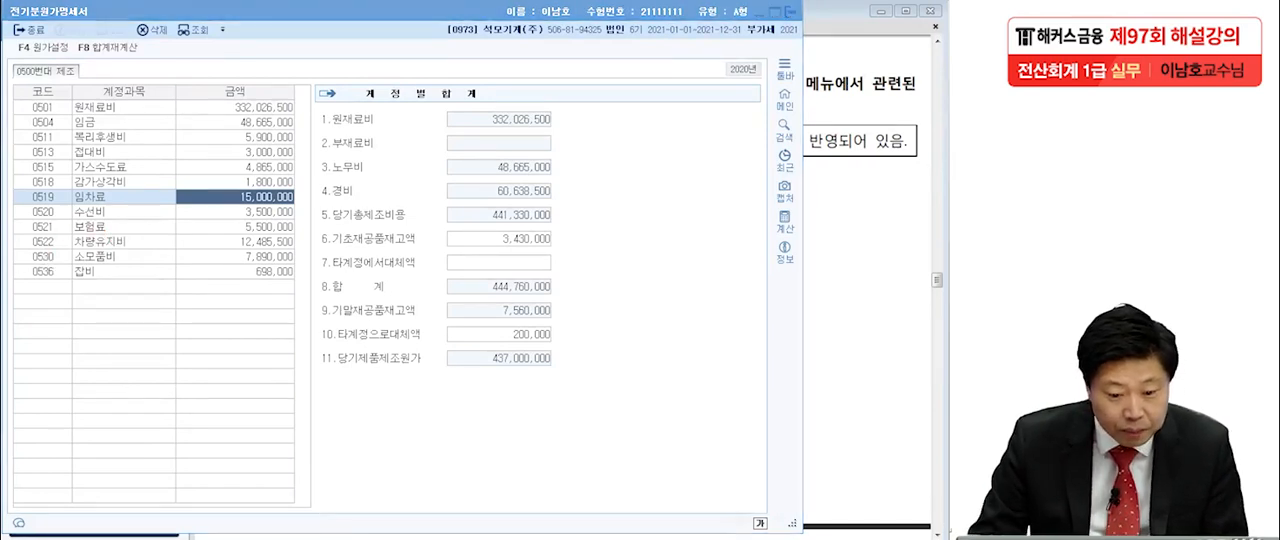
# Mark the 0511 복리후생비 amount and write out the 2,400,000 addition and the corrected amount 8,300,000 with the screen pen.
pyautogui.moveTo(235, 143)
pyautogui.mouseDown()
pyautogui.moveTo(300, 148)
pyautogui.moveTo(267, 134)
pyautogui.moveTo(301, 146)
pyautogui.mouseUp()
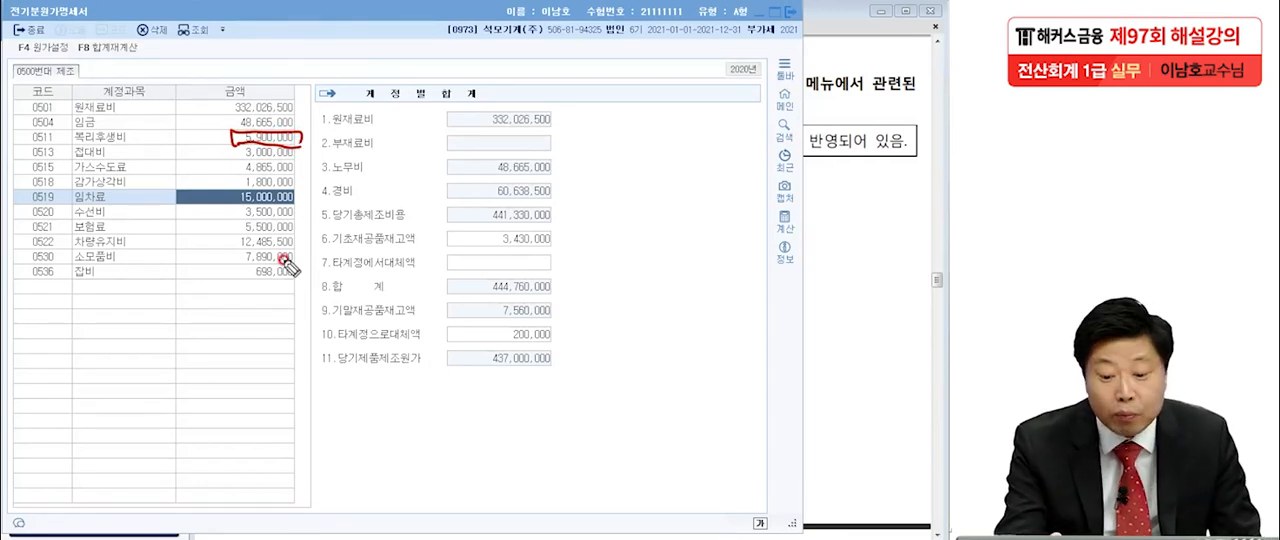
pyautogui.moveTo(510, 63); pyautogui.dragTo(537, 87)
pyautogui.moveTo(558, 64)
pyautogui.mouseDown()
pyautogui.moveTo(603, 82)
pyautogui.moveTo(642, 78)
pyautogui.moveTo(660, 100)
pyautogui.moveTo(698, 84)
pyautogui.mouseUp()
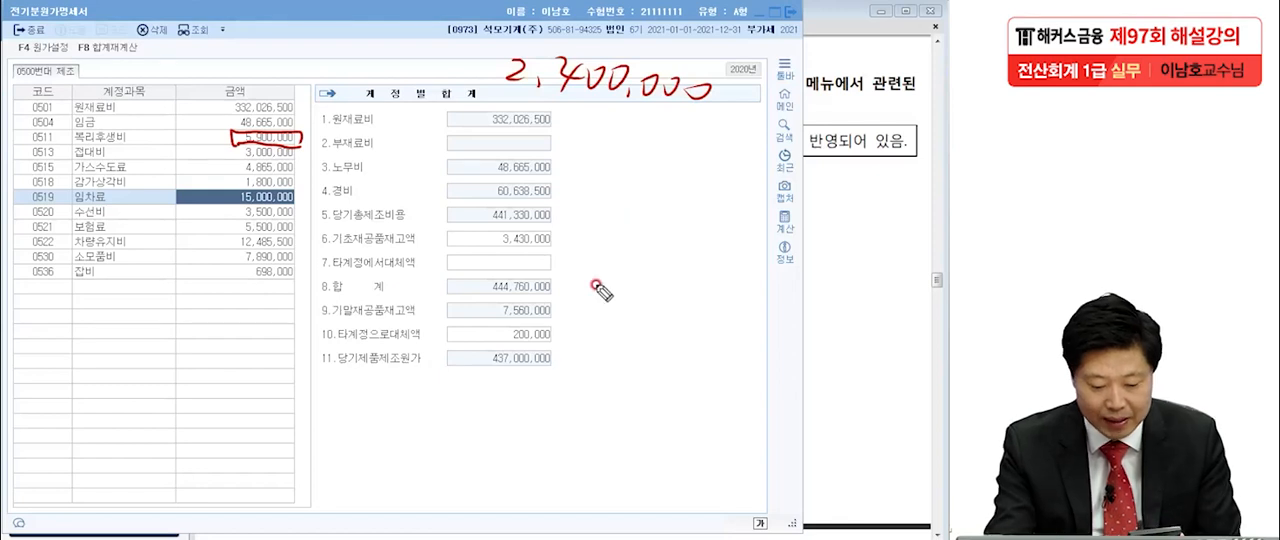
pyautogui.moveTo(375, 412)
pyautogui.mouseDown()
pyautogui.moveTo(366, 434)
pyautogui.moveTo(500, 450)
pyautogui.moveTo(414, 506)
pyautogui.moveTo(558, 450)
pyautogui.mouseUp()
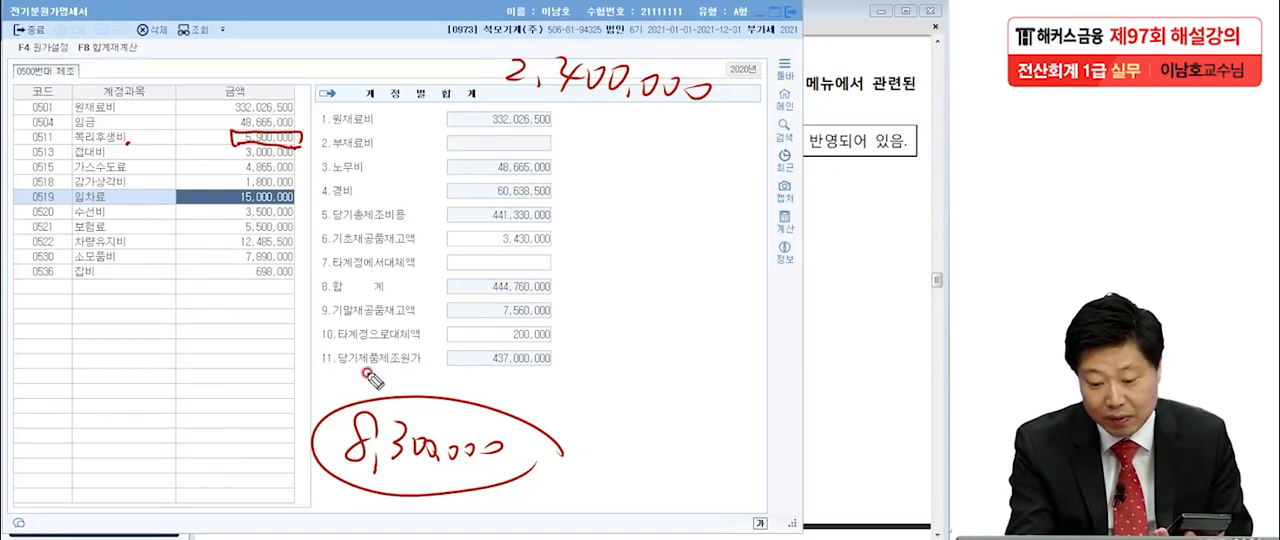
# Underline 당기제품제조원가 and write its expected new amount, 439,400,000, beside it with the screen pen.
pyautogui.moveTo(467, 368); pyautogui.dragTo(596, 365)
pyautogui.moveTo(584, 359)
pyautogui.mouseDown()
pyautogui.moveTo(583, 371)
pyautogui.moveTo(603, 342)
pyautogui.moveTo(605, 378)
pyautogui.mouseUp()
pyautogui.moveTo(713, 375); pyautogui.dragTo(760, 365)
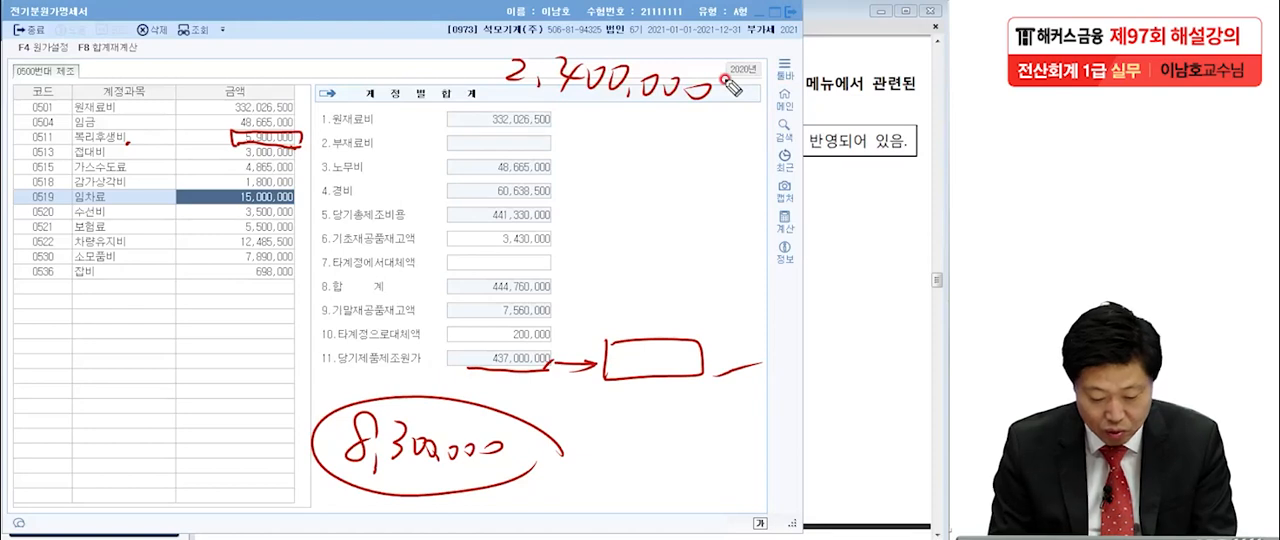
pyautogui.moveTo(624, 300)
pyautogui.mouseDown()
pyautogui.moveTo(643, 313)
pyautogui.moveTo(628, 327)
pyautogui.mouseUp()
pyautogui.moveTo(652, 290)
pyautogui.mouseDown()
pyautogui.moveTo(680, 288)
pyautogui.moveTo(675, 328)
pyautogui.moveTo(705, 295)
pyautogui.moveTo(698, 338)
pyautogui.moveTo(740, 322)
pyautogui.moveTo(808, 337)
pyautogui.moveTo(788, 328)
pyautogui.mouseUp()
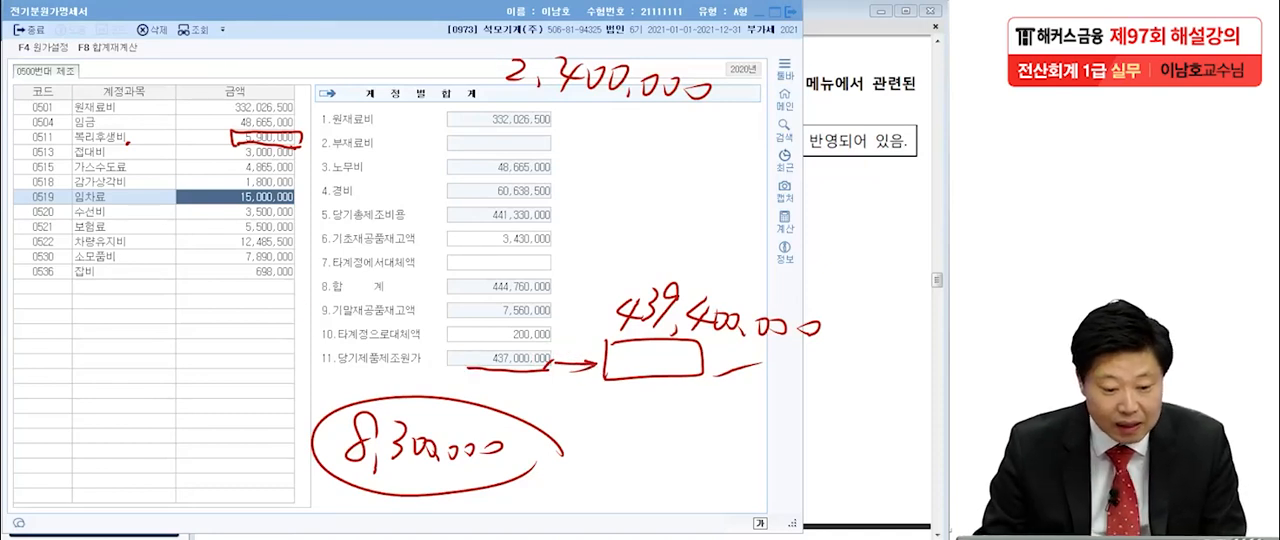
# Set the 0511 복리후생비 amount in 전기분원가명세서 to 8,300,000 and clear the pen marks.
pyautogui.click(265, 138)
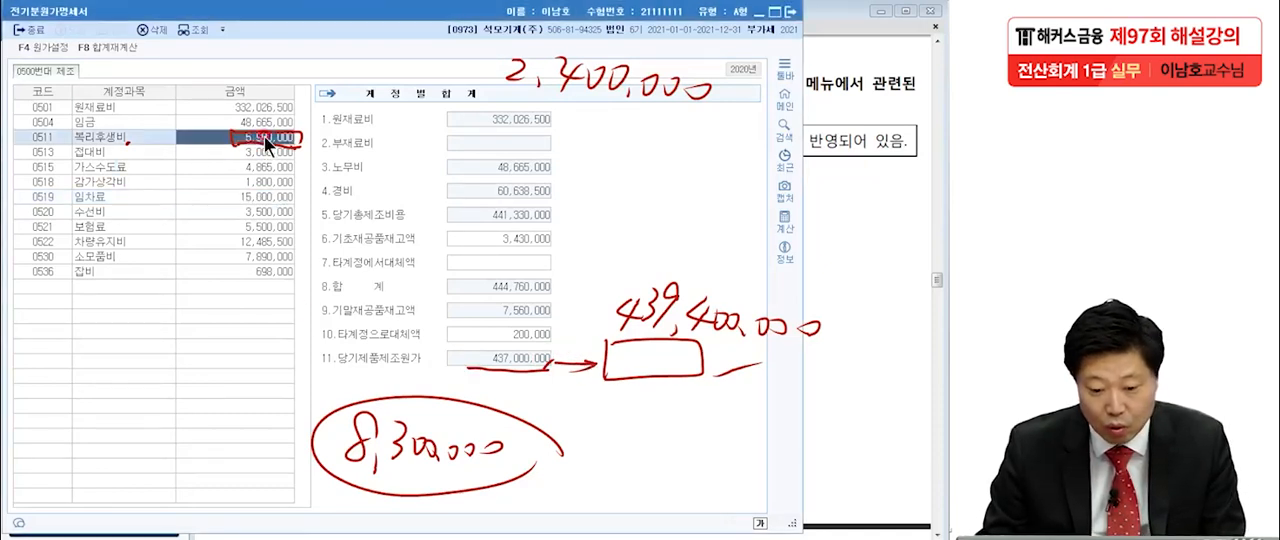
pyautogui.write('8')
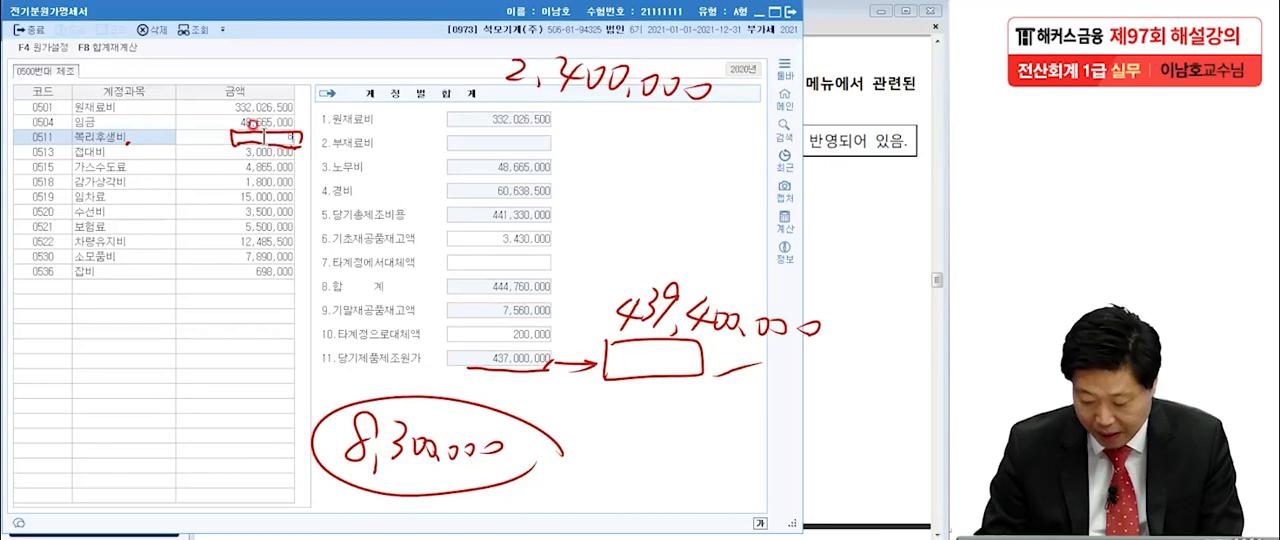
pyautogui.write(',300,000')
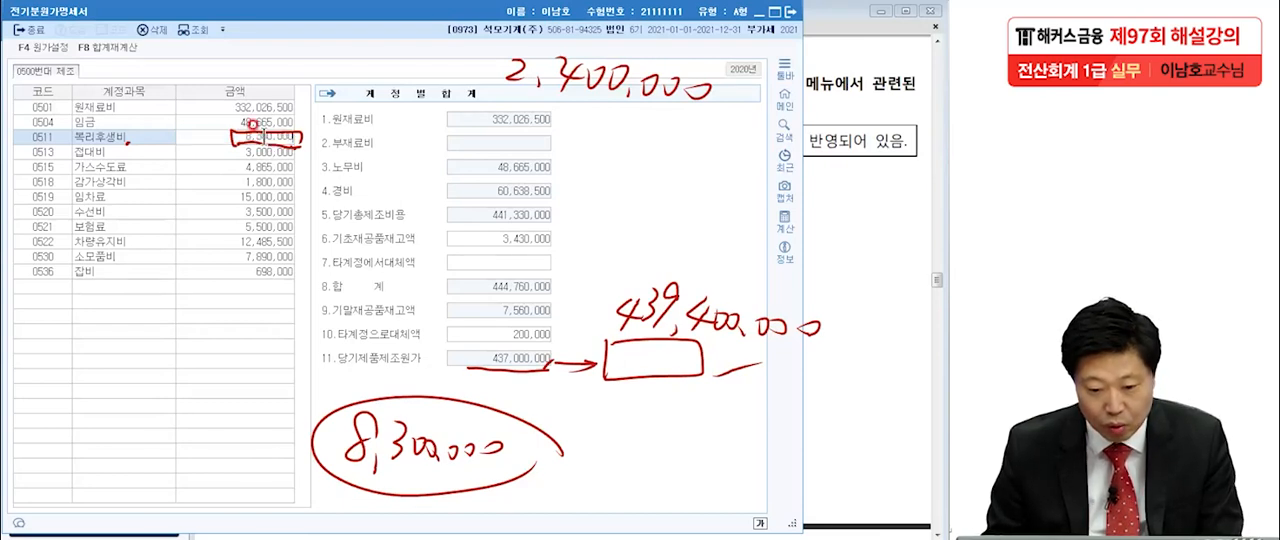
pyautogui.press('Return')
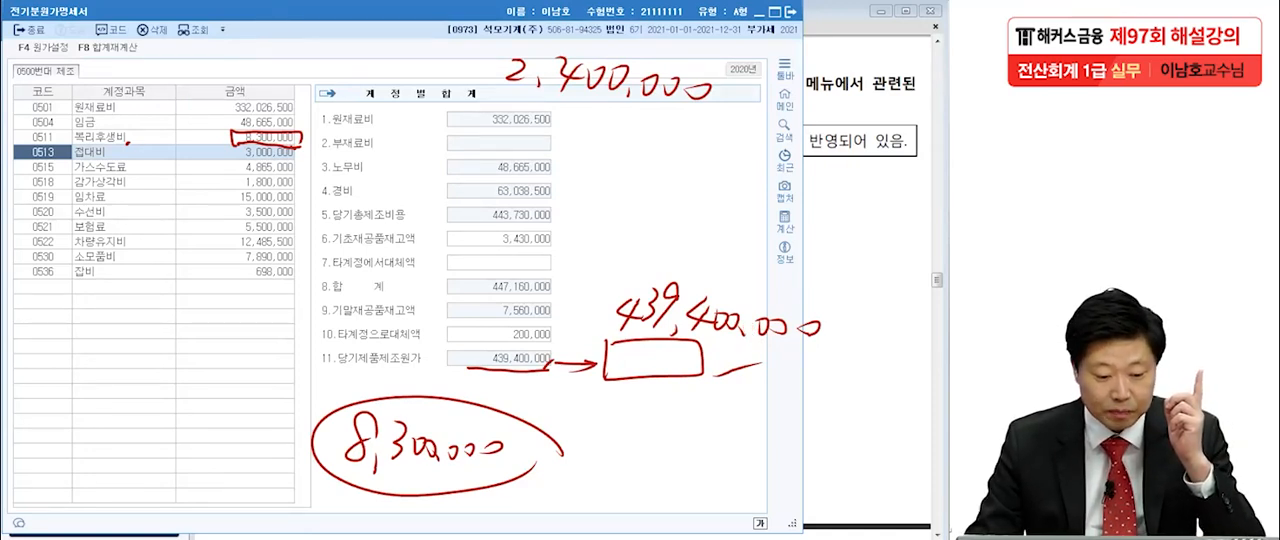
pyautogui.press('Escape')
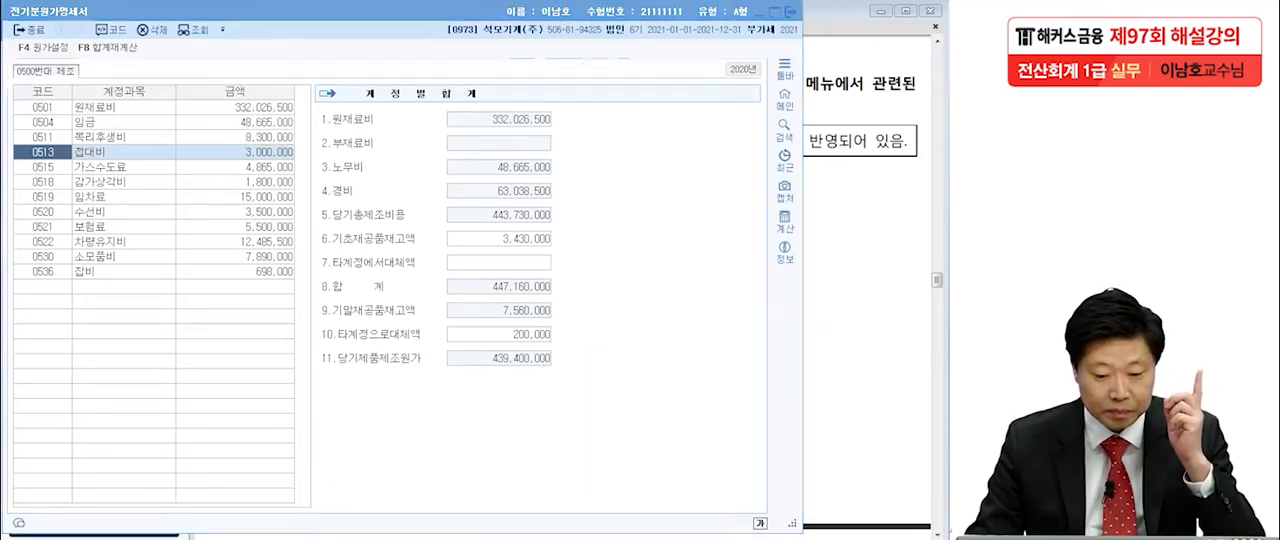
# Put 전기분원가명세서 aside, open 전기분손익계산서, and bring up the 매출원가 breakdown of 0455 제품매출원가.
pyautogui.click(840, 284)
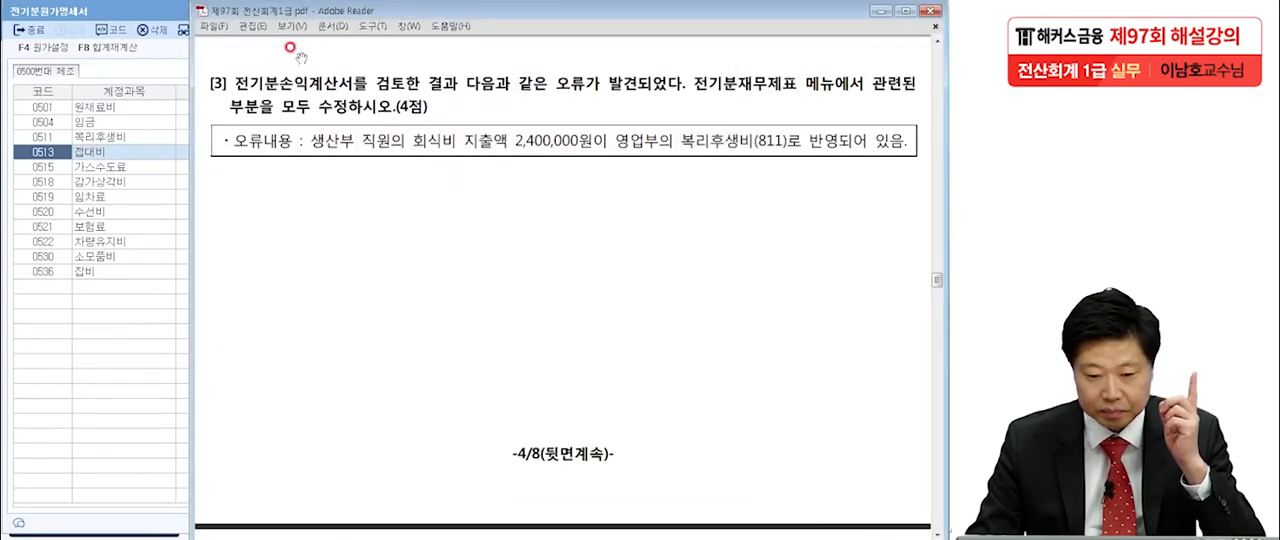
pyautogui.click(157, 7)
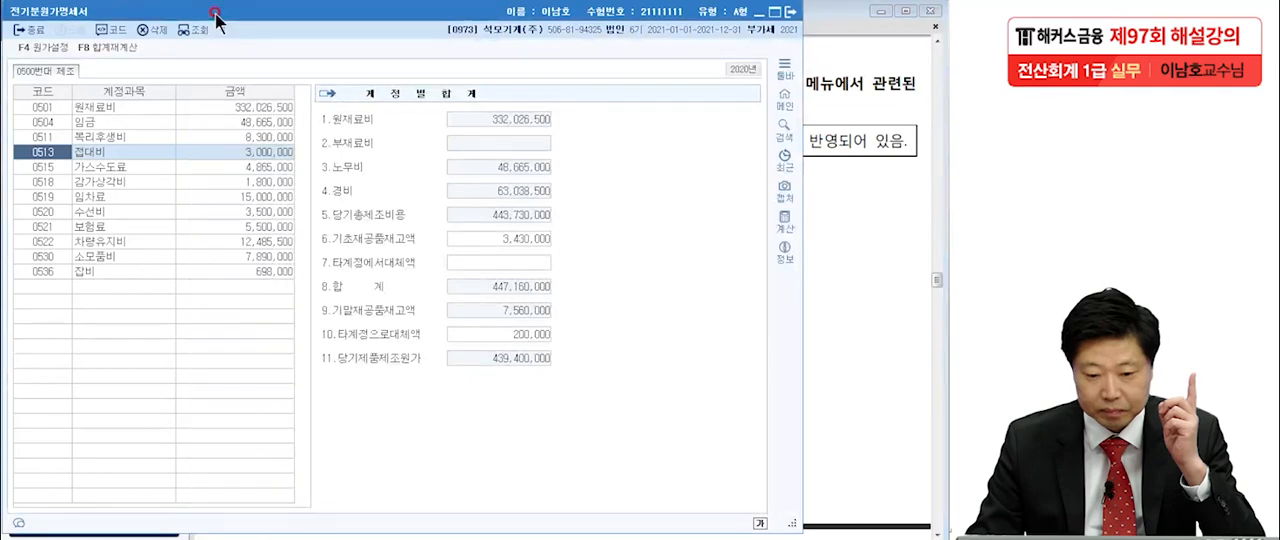
pyautogui.click(767, 11)
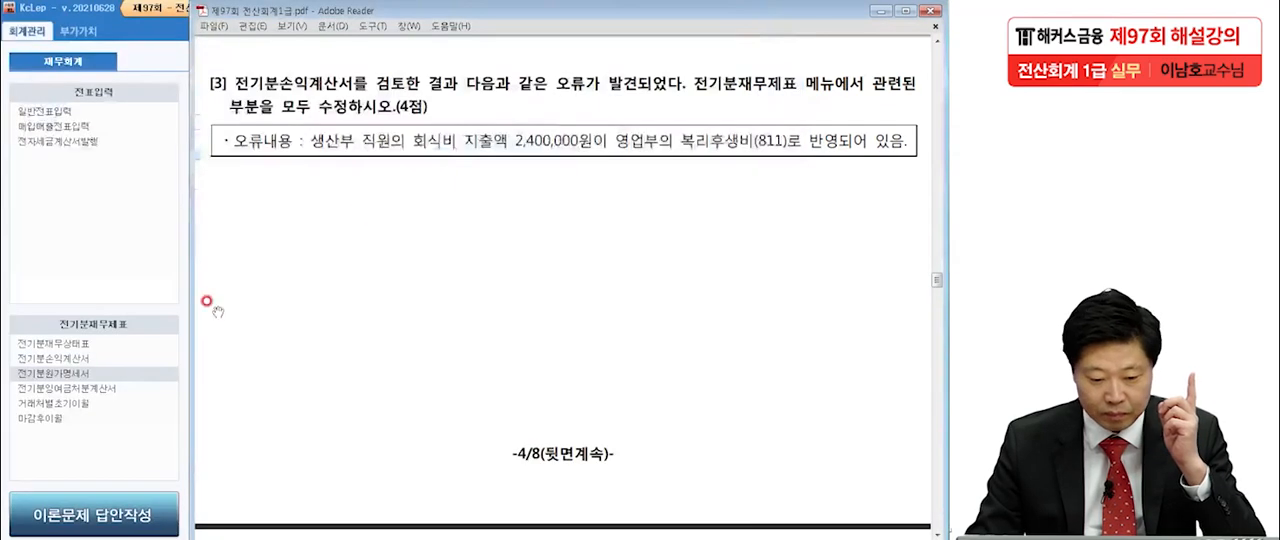
pyautogui.click(62, 357)
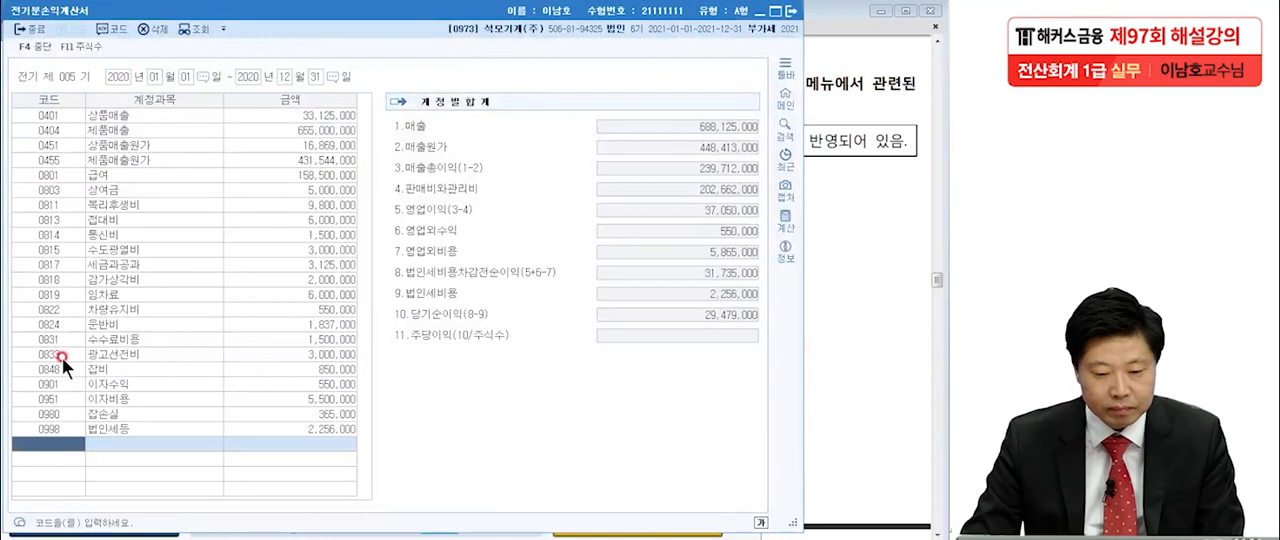
pyautogui.click(139, 156)
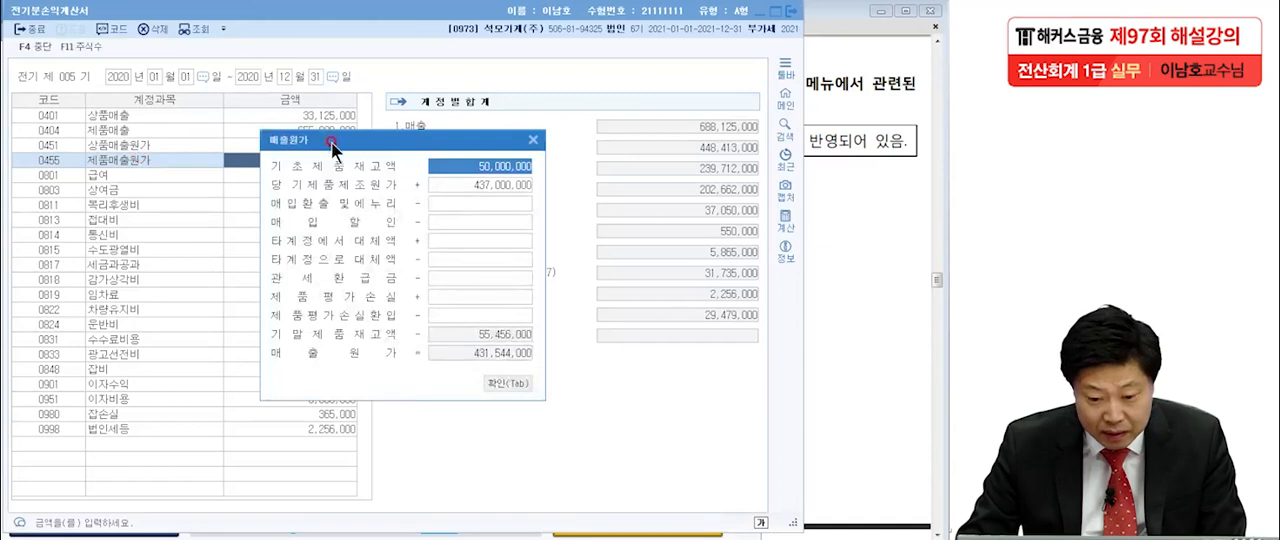
pyautogui.moveTo(351, 140); pyautogui.dragTo(360, 191)
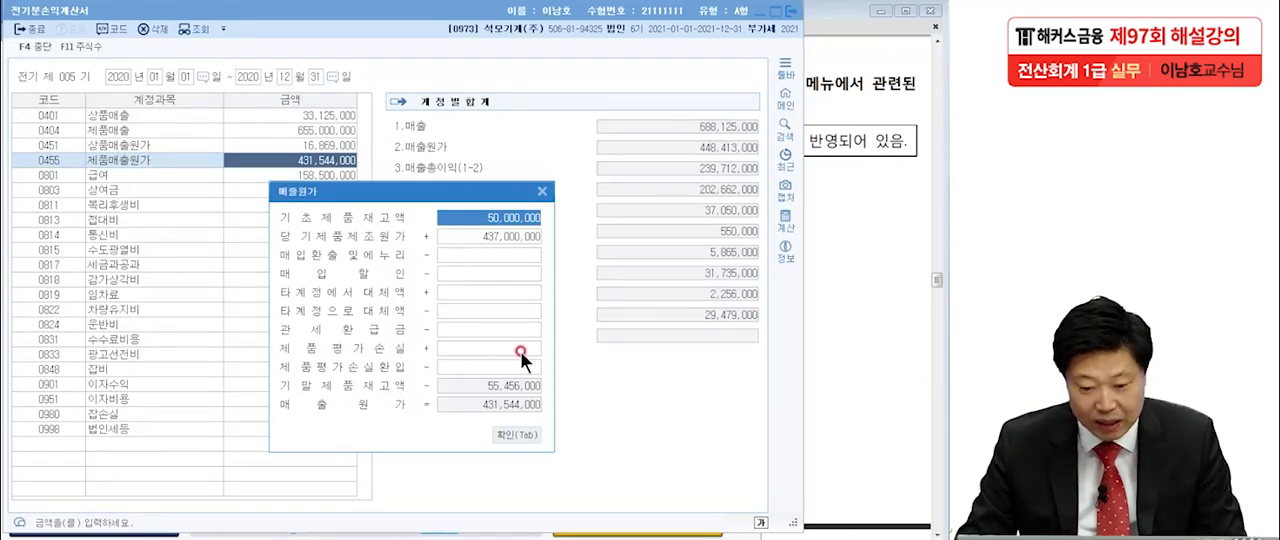
# Set 당기제품제조원가 in the 매출원가 breakdown to 439,400,000, matching 전기분원가명세서, and confirm the breakdown.
pyautogui.hotkey('ctrl', '2')
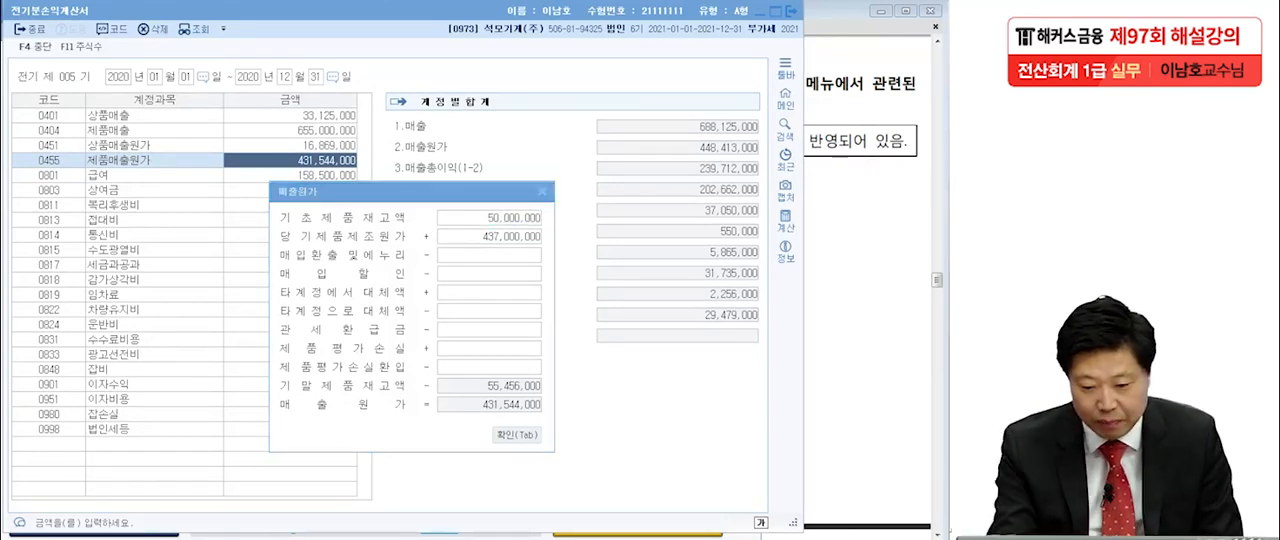
pyautogui.moveTo(542, 236)
pyautogui.mouseDown()
pyautogui.moveTo(552, 242)
pyautogui.moveTo(450, 248)
pyautogui.moveTo(555, 240)
pyautogui.mouseUp()
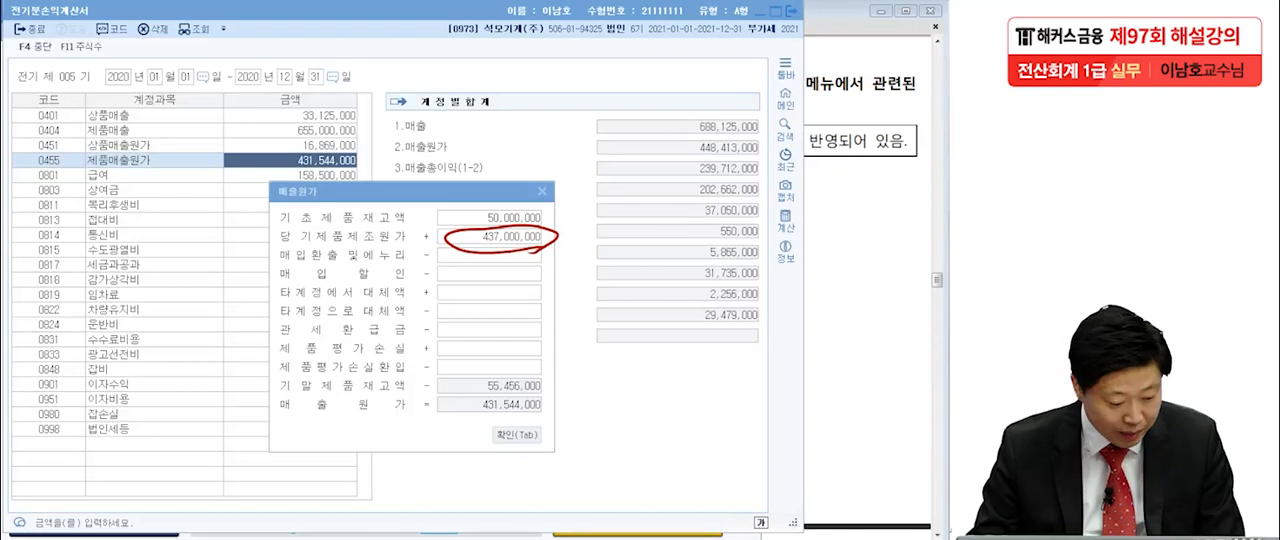
pyautogui.hotkey('alt', 'Tab')
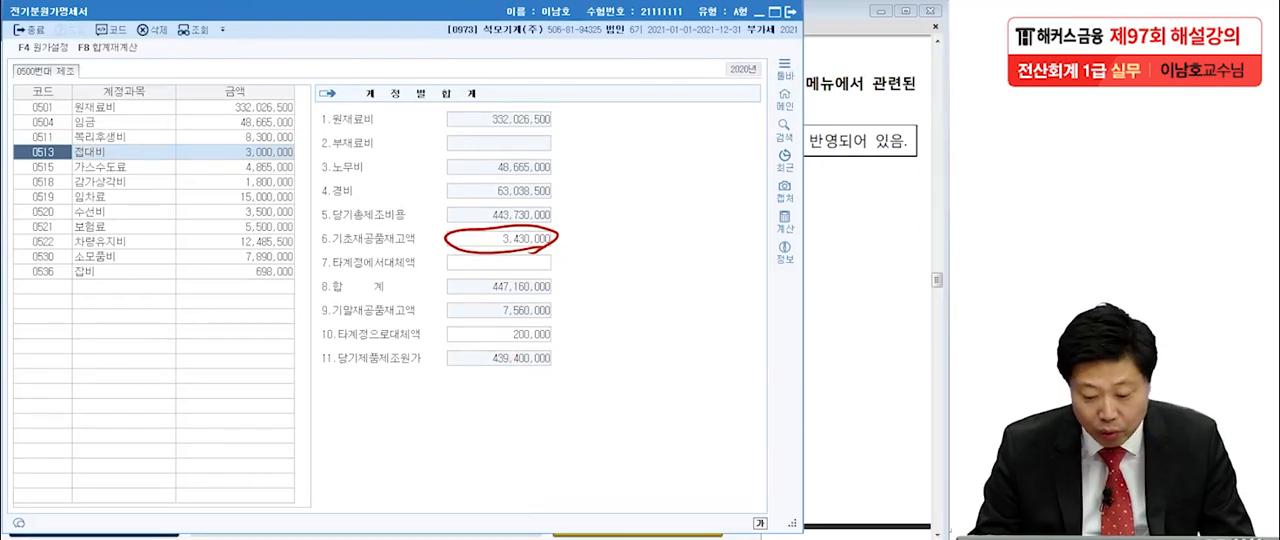
pyautogui.hotkey('alt', 'Tab')
pyautogui.click(490, 238)
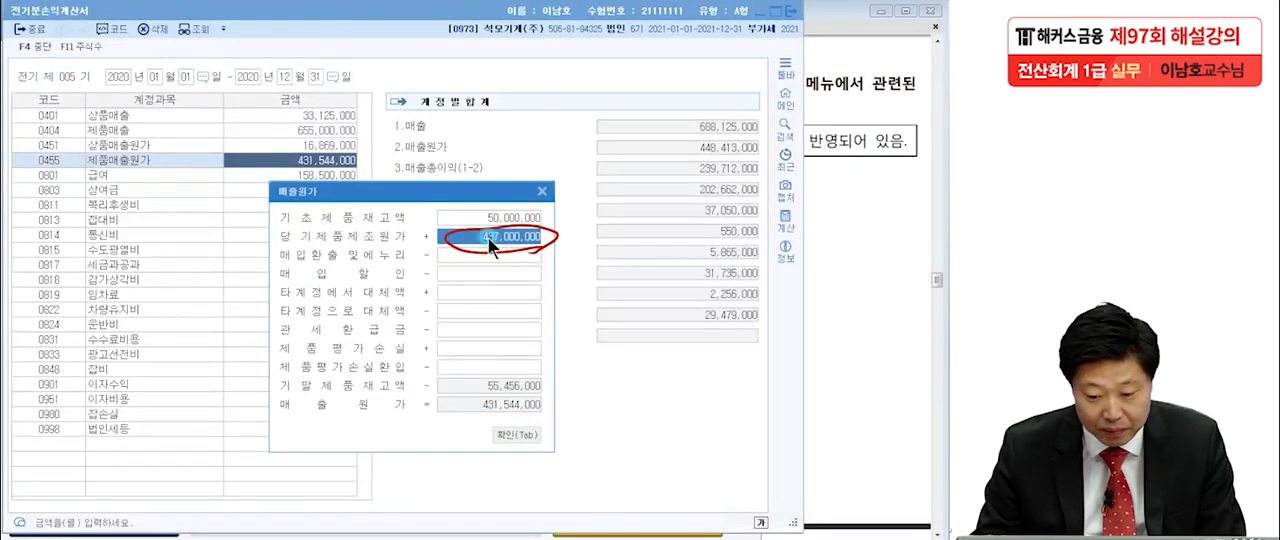
pyautogui.press('Delete')
pyautogui.write('439,400,000')
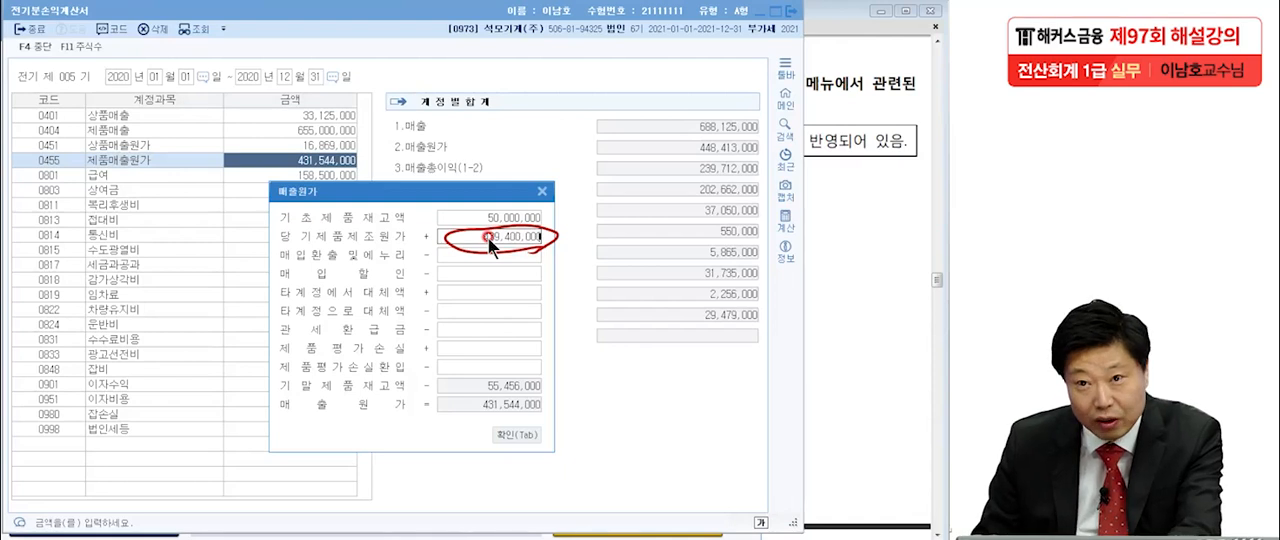
pyautogui.press('Return')
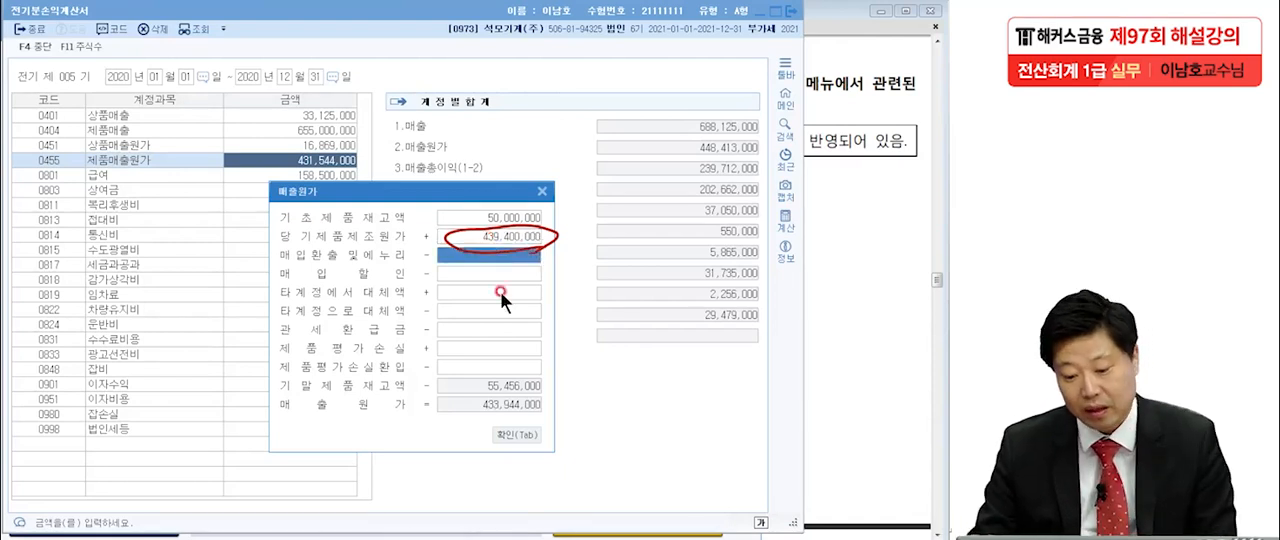
pyautogui.click(527, 432)
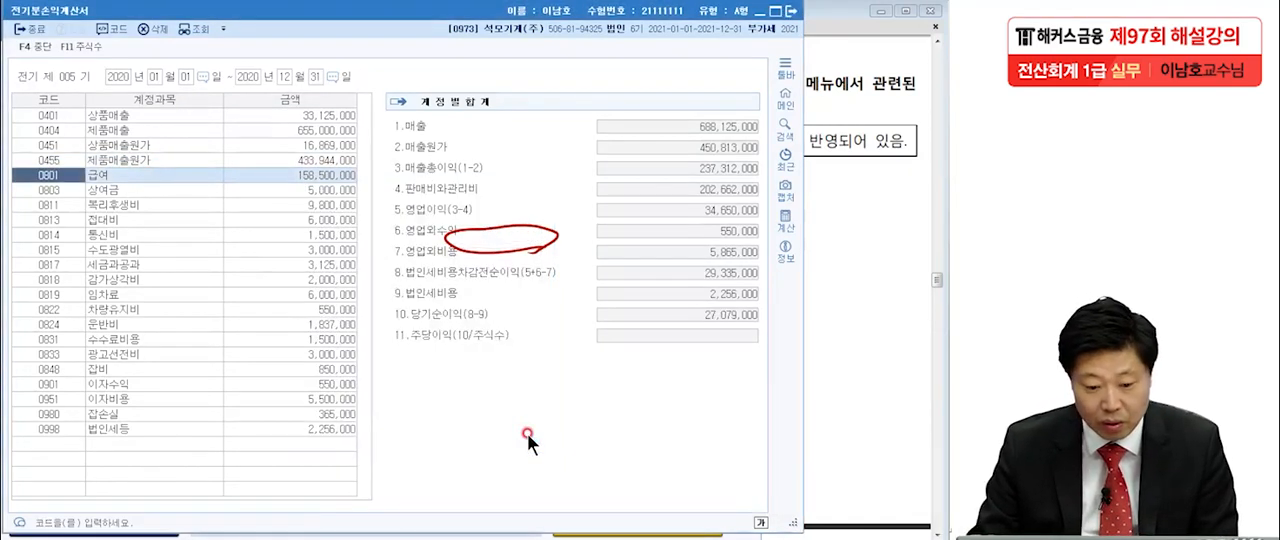
# Reread the error description in the exam PDF, clear the pen mark, and select 0811 복리후생비 in 전기분손익계산서.
pyautogui.click(825, 270)
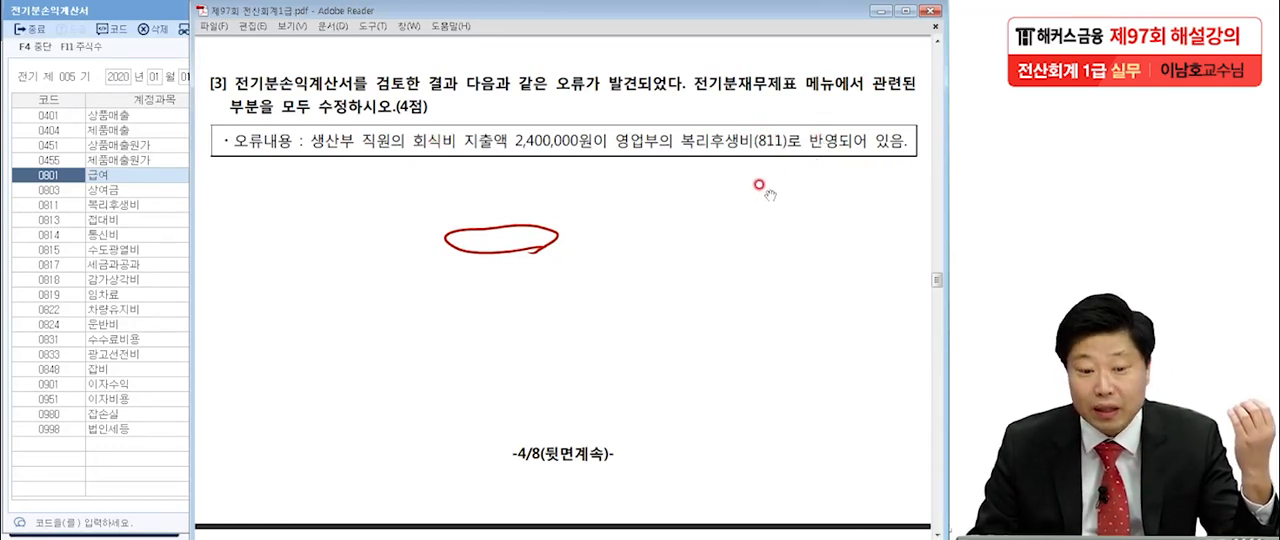
pyautogui.press('Escape')
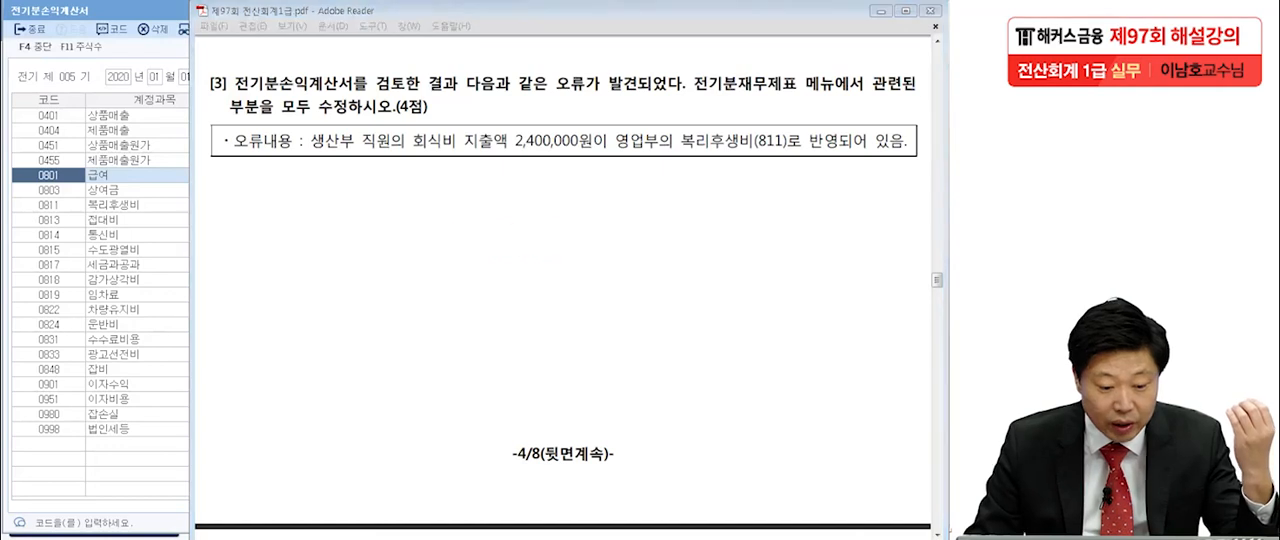
pyautogui.click(31, 236)
pyautogui.click(123, 202)
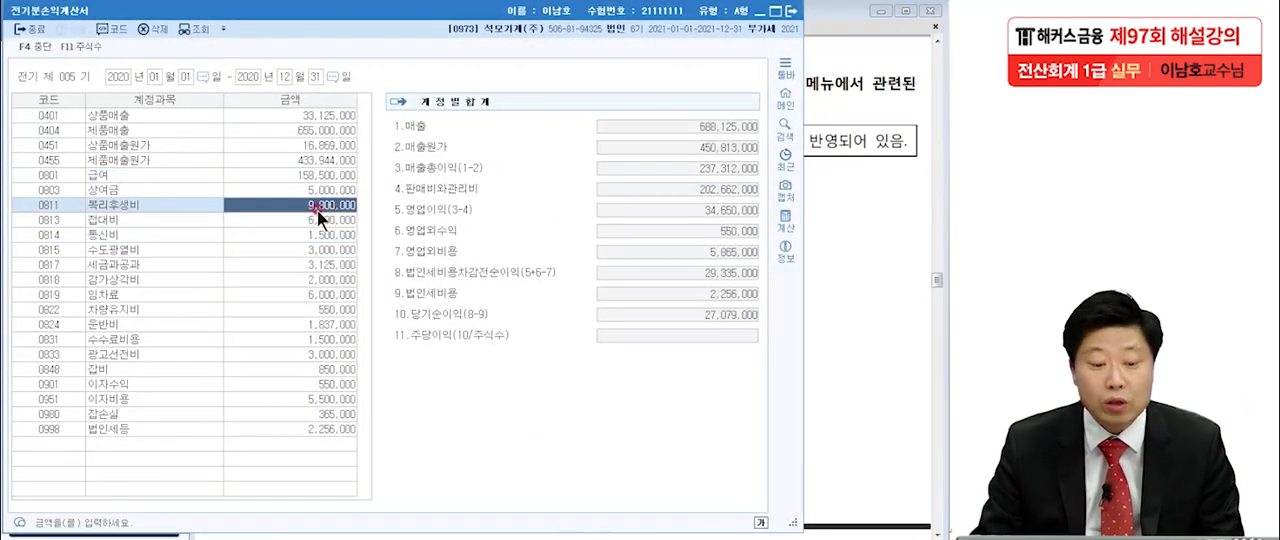
# Write the misposted 2,400,000 and the corrected amount 7,400,000 on 전기분손익계산서 with the screen pen.
pyautogui.hotkey('ctrl', '2')
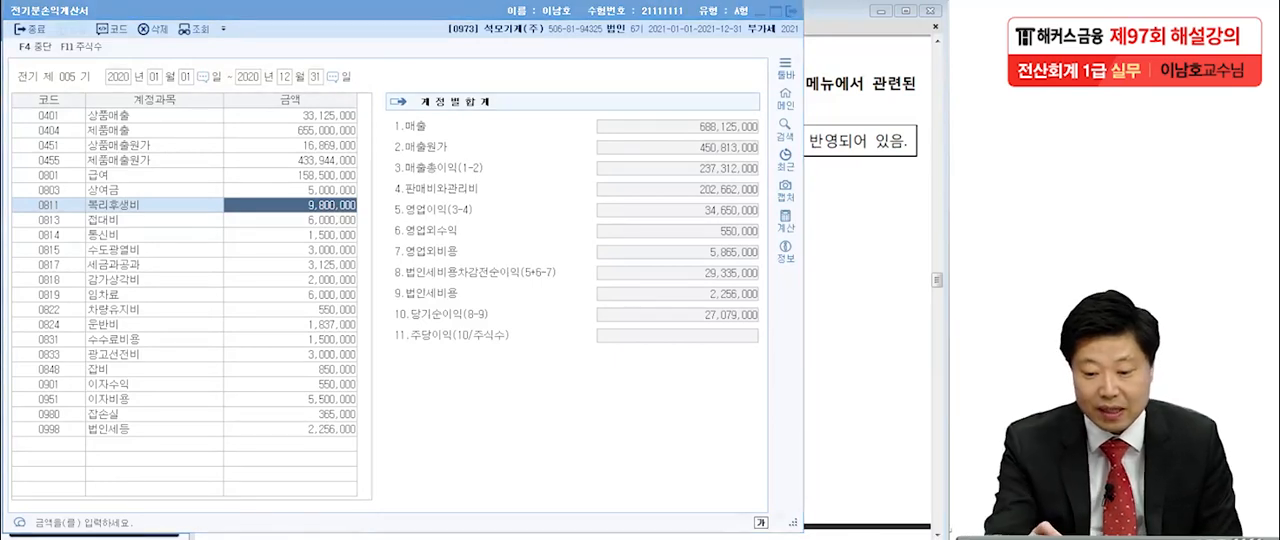
pyautogui.moveTo(497, 64); pyautogui.dragTo(513, 90)
pyautogui.moveTo(525, 86); pyautogui.dragTo(523, 96)
pyautogui.moveTo(553, 67); pyautogui.dragTo(558, 91)
pyautogui.moveTo(574, 76)
pyautogui.mouseDown()
pyautogui.moveTo(597, 89)
pyautogui.moveTo(676, 86)
pyautogui.mouseUp()
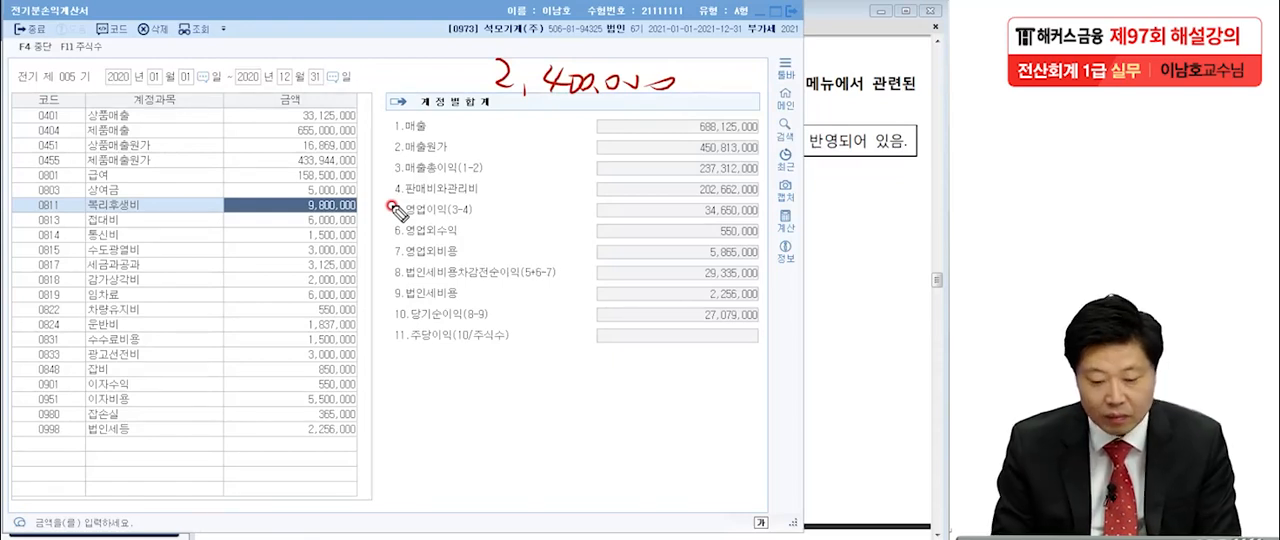
pyautogui.moveTo(456, 396)
pyautogui.mouseDown()
pyautogui.moveTo(462, 428)
pyautogui.moveTo(500, 414)
pyautogui.moveTo(522, 434)
pyautogui.moveTo(650, 428)
pyautogui.mouseUp()
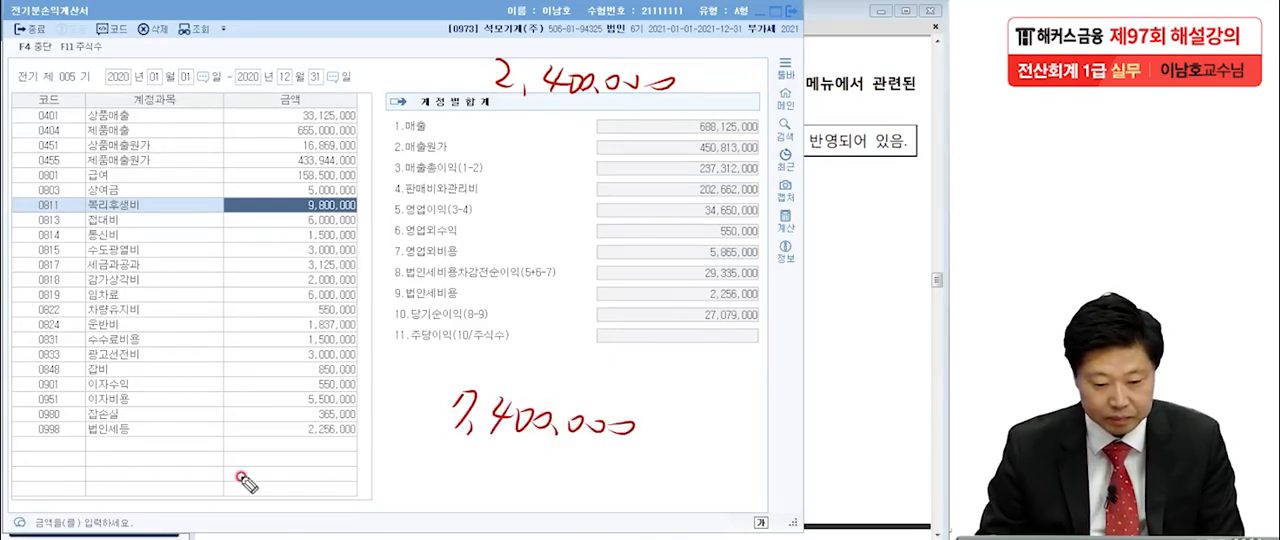
# Set the 0811 복리후생비 amount in 전기분손익계산서 to 7,400,000.
pyautogui.click(294, 205)
pyautogui.write('7400000')
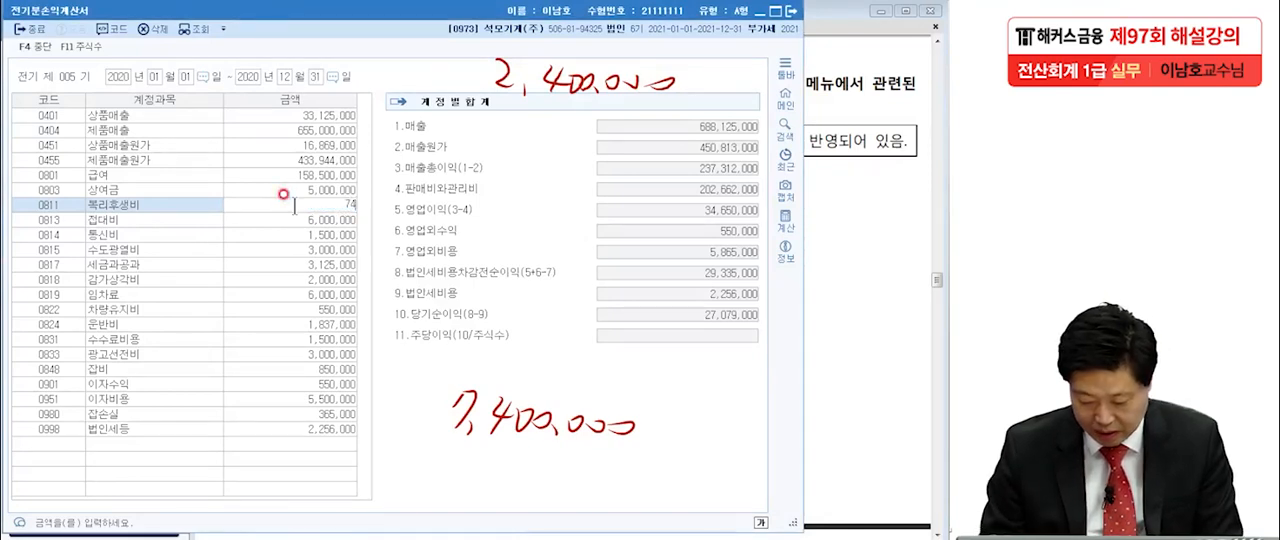
pyautogui.press('Return')
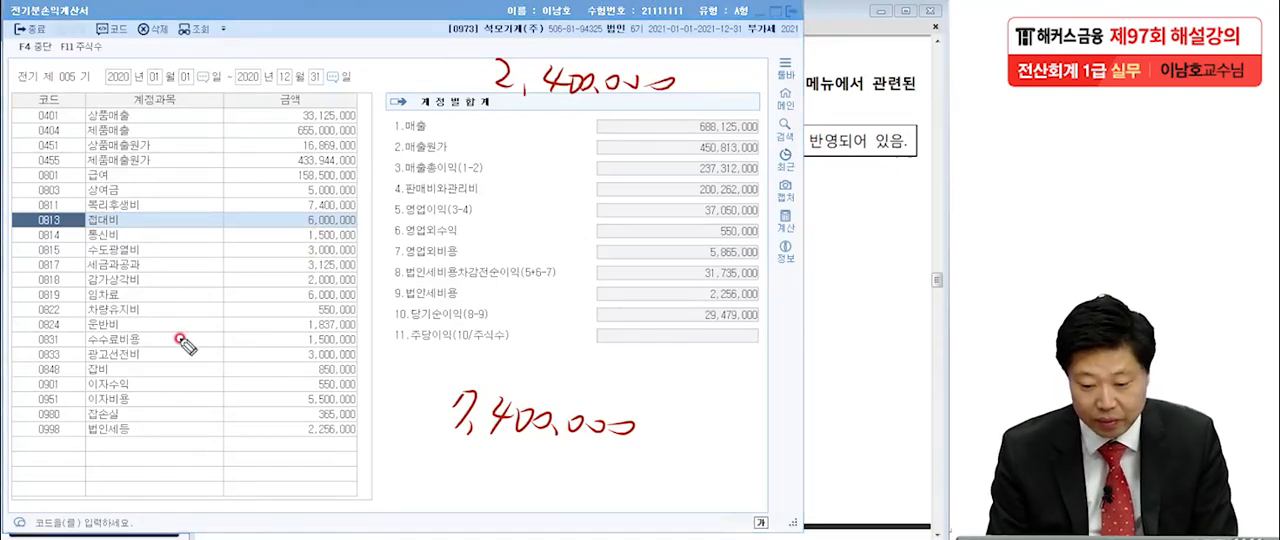
# Circle 당기순이익 and mark the corrected 복리후생비 row in 전기분손익계산서 with the screen pen.
pyautogui.moveTo(772, 325)
pyautogui.mouseDown()
pyautogui.moveTo(680, 307)
pyautogui.moveTo(733, 343)
pyautogui.mouseUp()
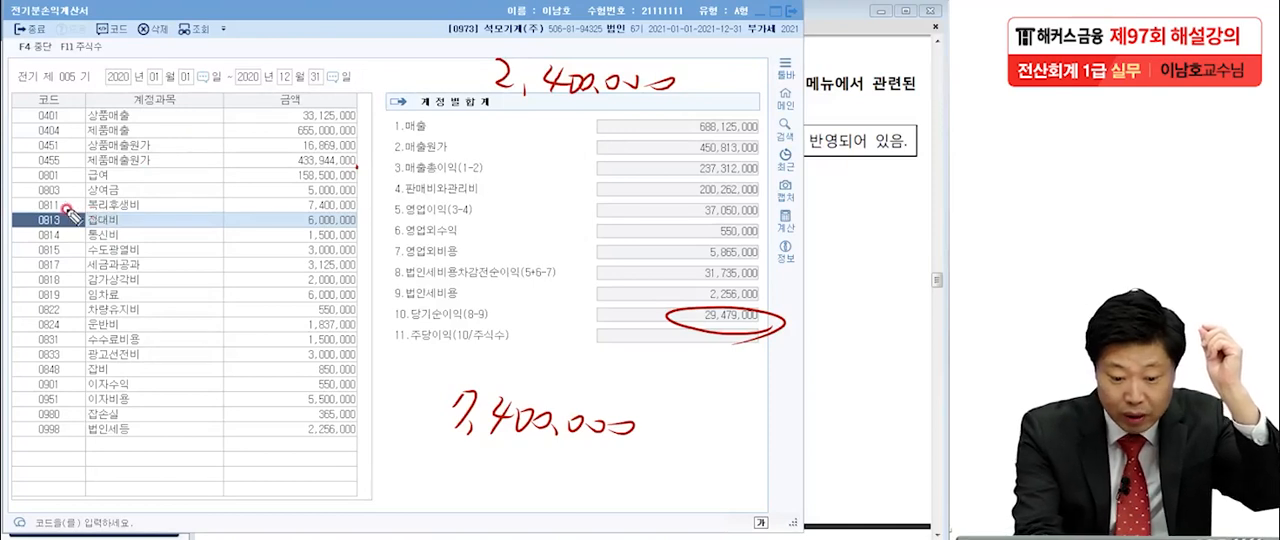
pyautogui.moveTo(57, 212); pyautogui.dragTo(63, 209)
pyautogui.click(136, 212)
pyautogui.click(364, 210)
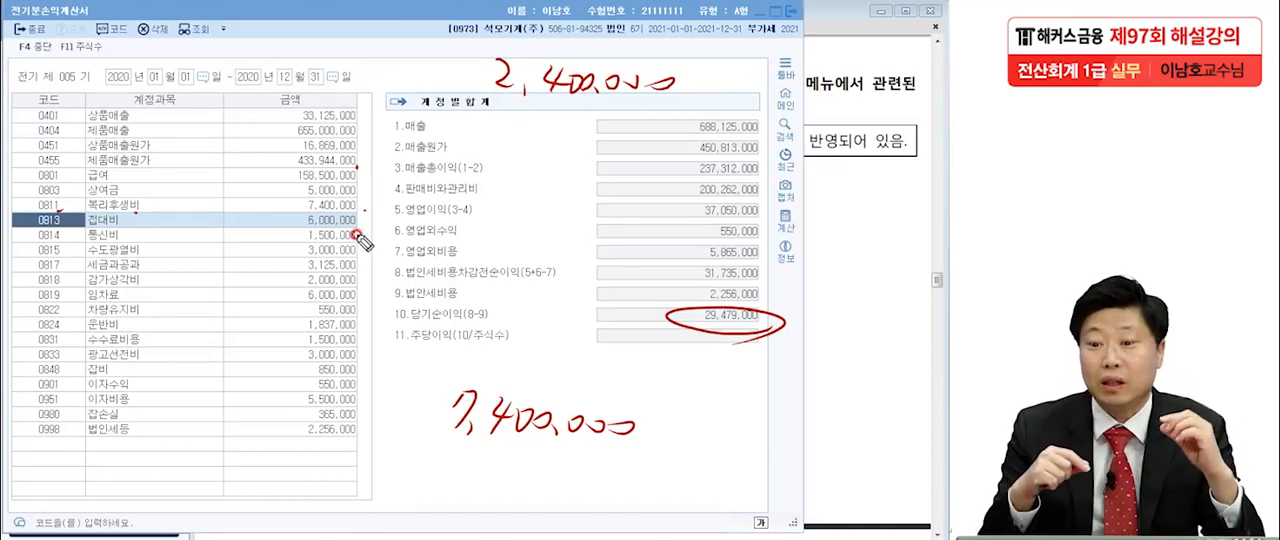
pyautogui.moveTo(755, 335)
pyautogui.mouseDown()
pyautogui.moveTo(650, 315)
pyautogui.moveTo(735, 365)
pyautogui.mouseUp()
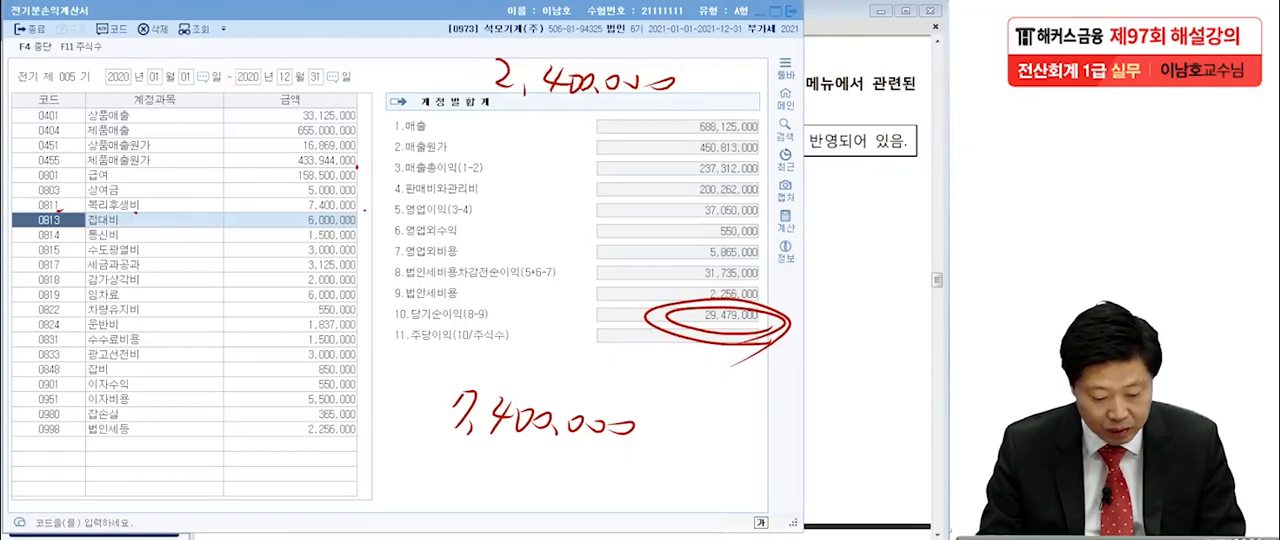
# Open 전기분잉여금처분계산서, clear the old pen marks, and mark its 당기순이익 and 미처분이익잉여금 amounts for checking.
pyautogui.press('Escape')
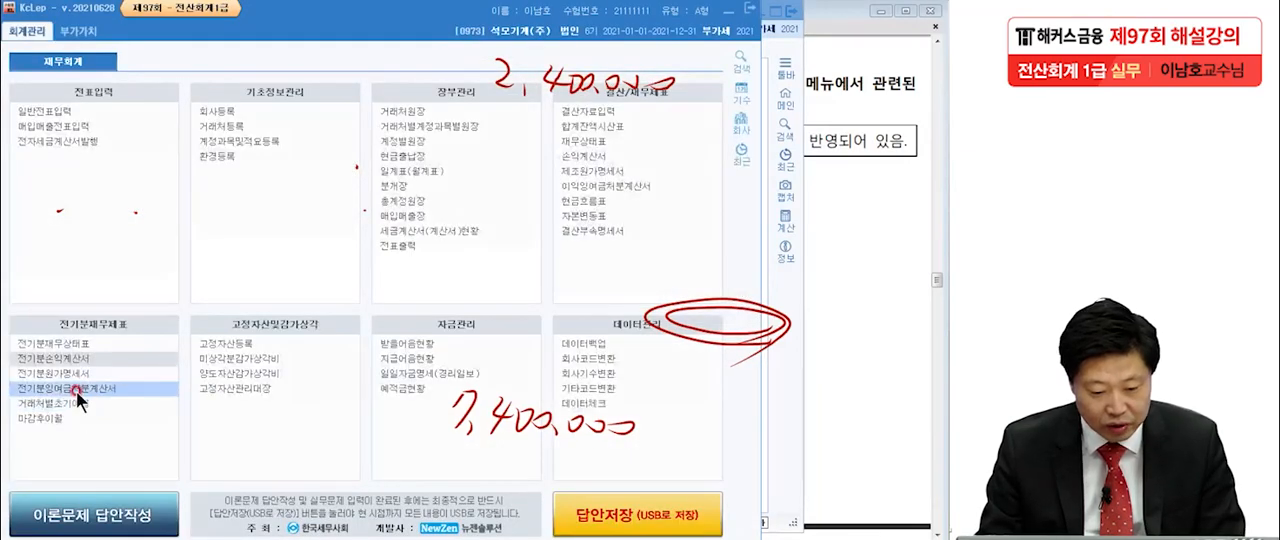
pyautogui.click(76, 390)
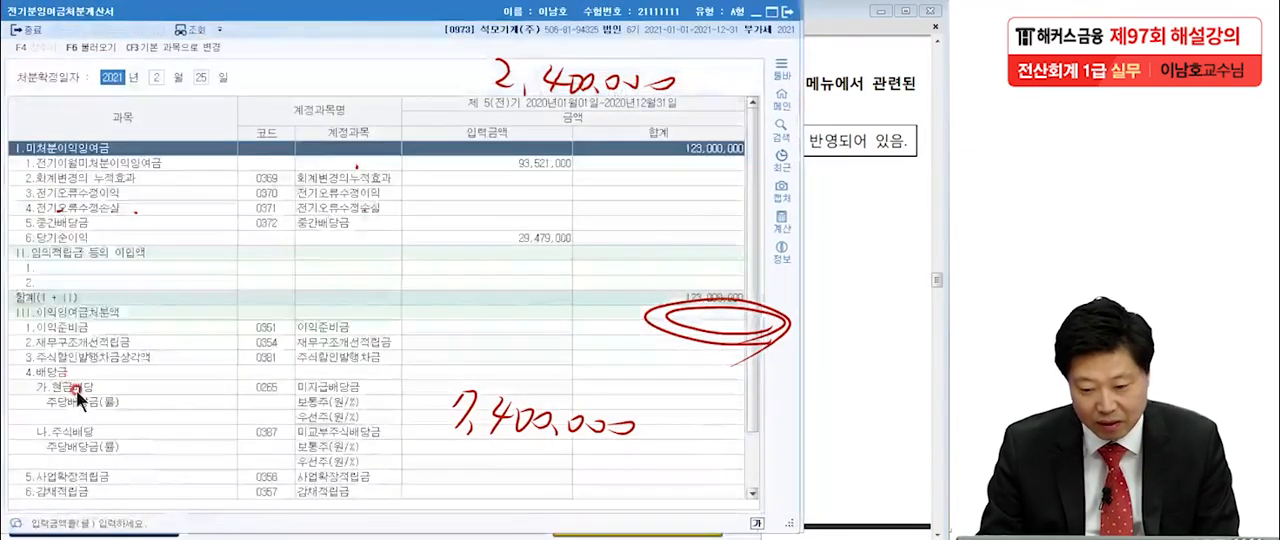
pyautogui.press('Escape')
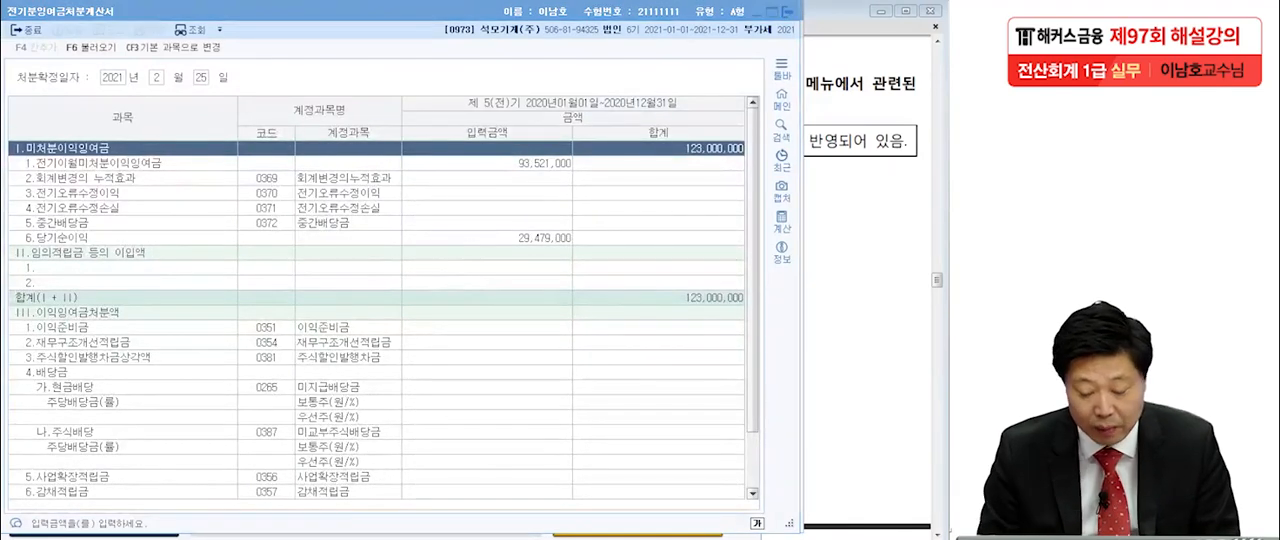
pyautogui.moveTo(586, 244)
pyautogui.mouseDown()
pyautogui.moveTo(565, 256)
pyautogui.moveTo(580, 258)
pyautogui.mouseUp()
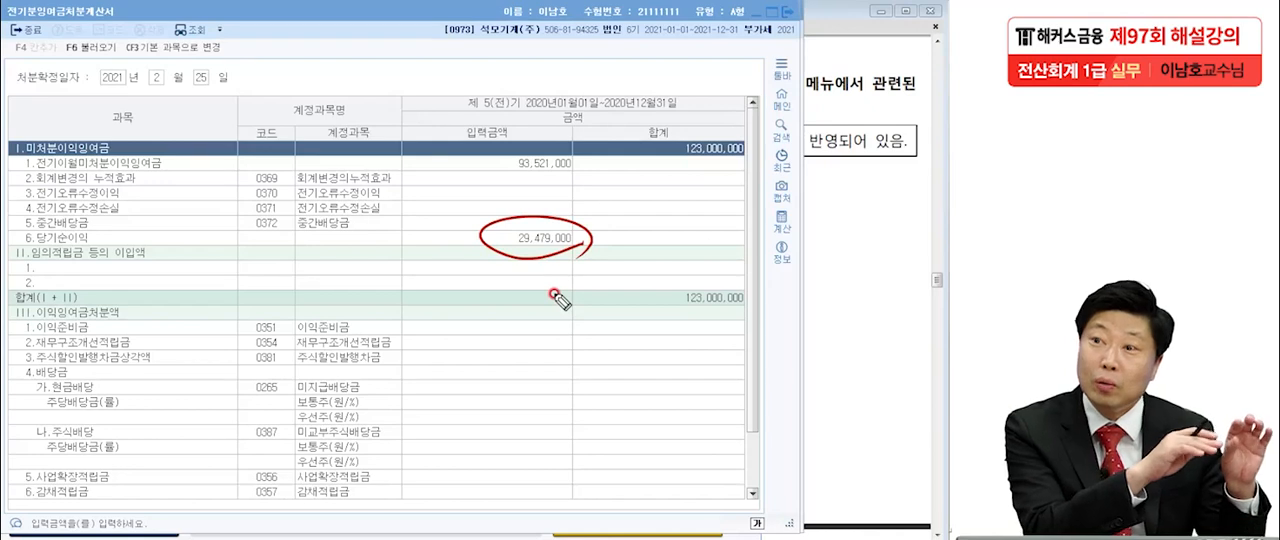
pyautogui.moveTo(593, 222); pyautogui.dragTo(555, 253)
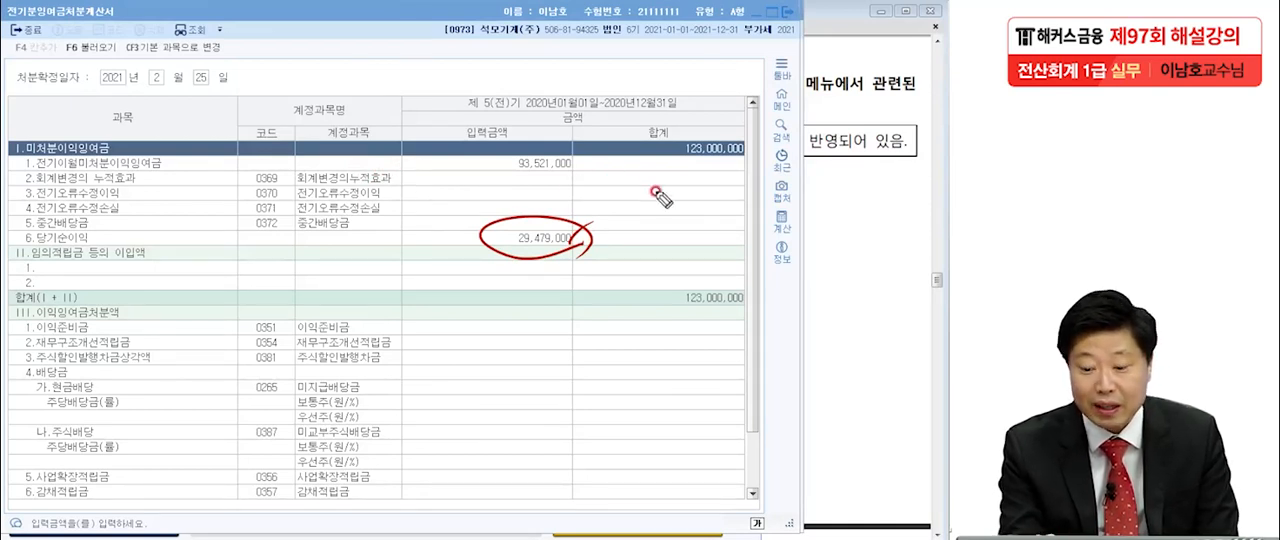
pyautogui.moveTo(662, 170)
pyautogui.mouseDown()
pyautogui.moveTo(770, 160)
pyautogui.moveTo(775, 140)
pyautogui.moveTo(752, 182)
pyautogui.mouseUp()
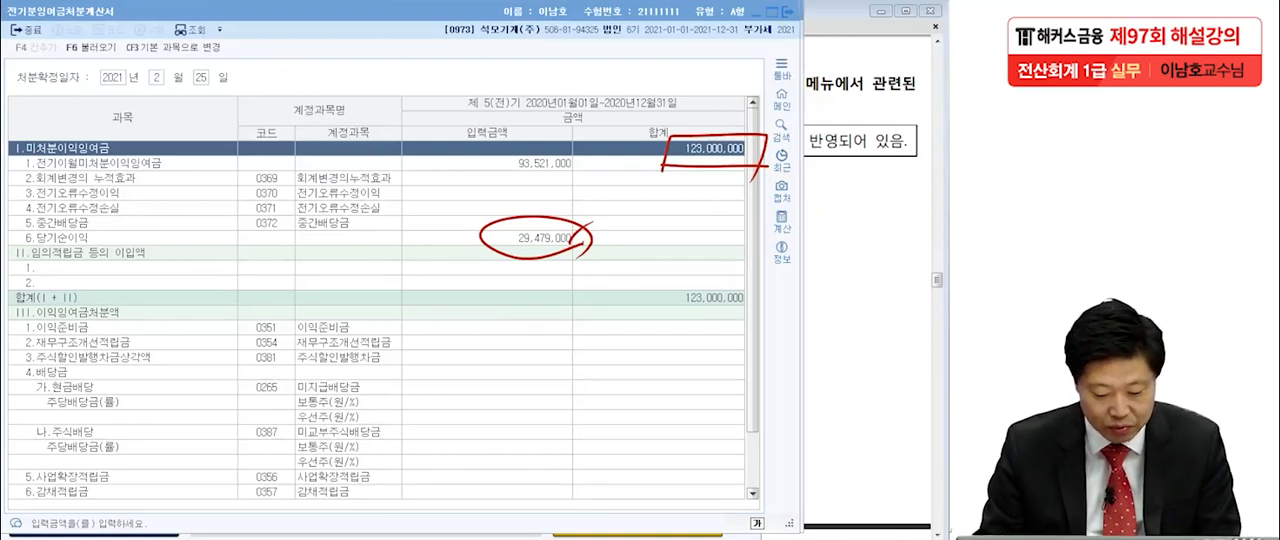
# Open 전기분재무상태표 and mark 이월이익잉여금, the 차변 and 대변 totals, and 대차차액 with the screen pen.
pyautogui.press('Escape')
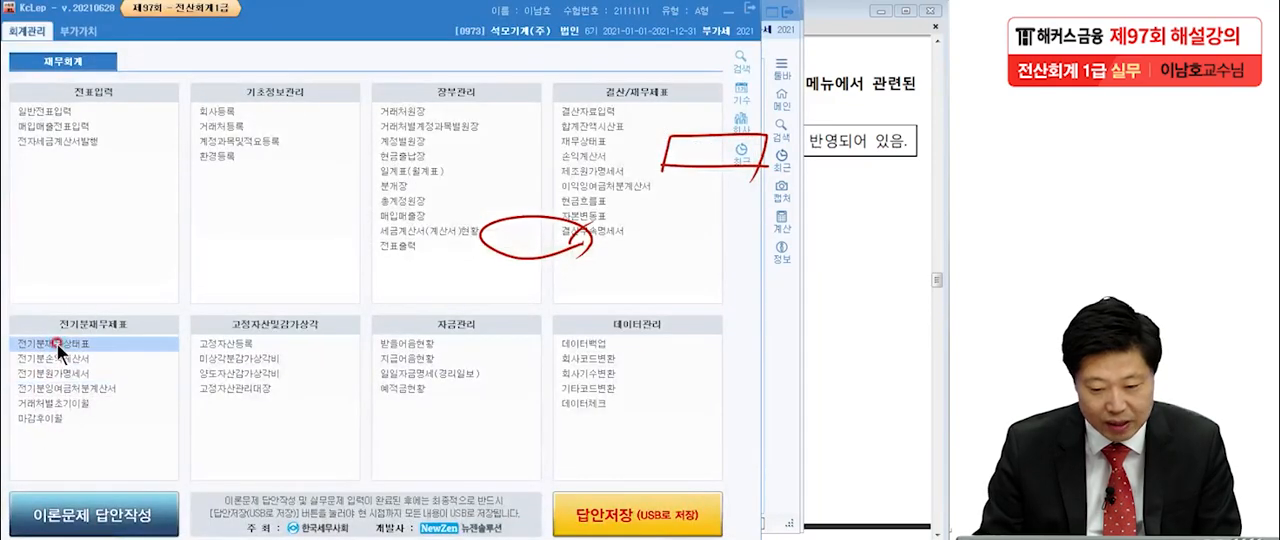
pyautogui.click(57, 343)
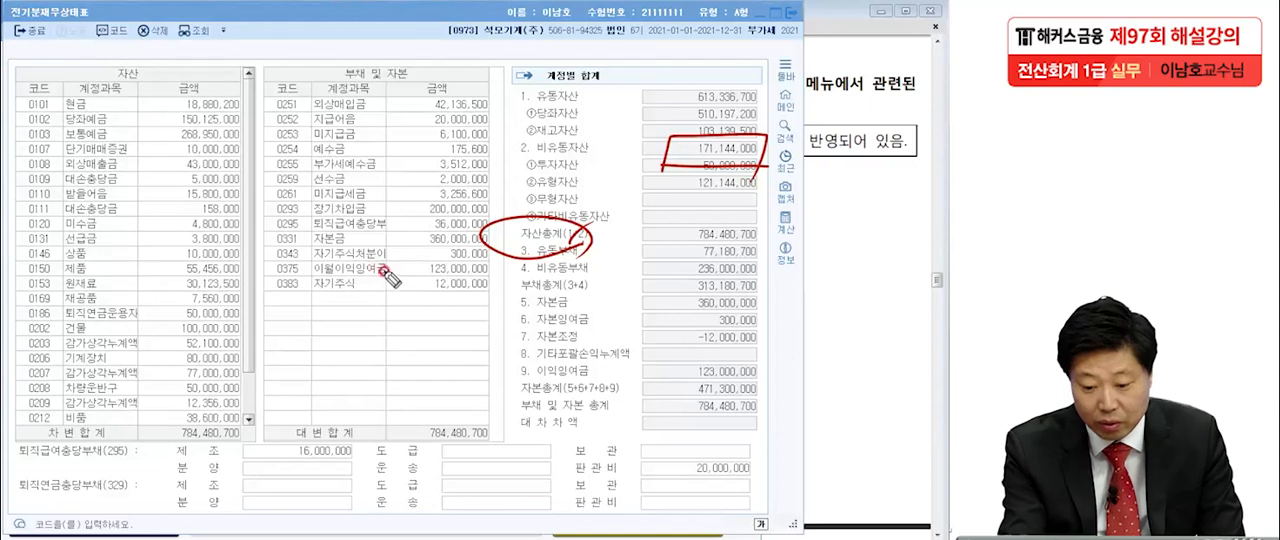
pyautogui.moveTo(486, 270)
pyautogui.mouseDown()
pyautogui.moveTo(462, 280)
pyautogui.moveTo(412, 264)
pyautogui.moveTo(500, 276)
pyautogui.mouseUp()
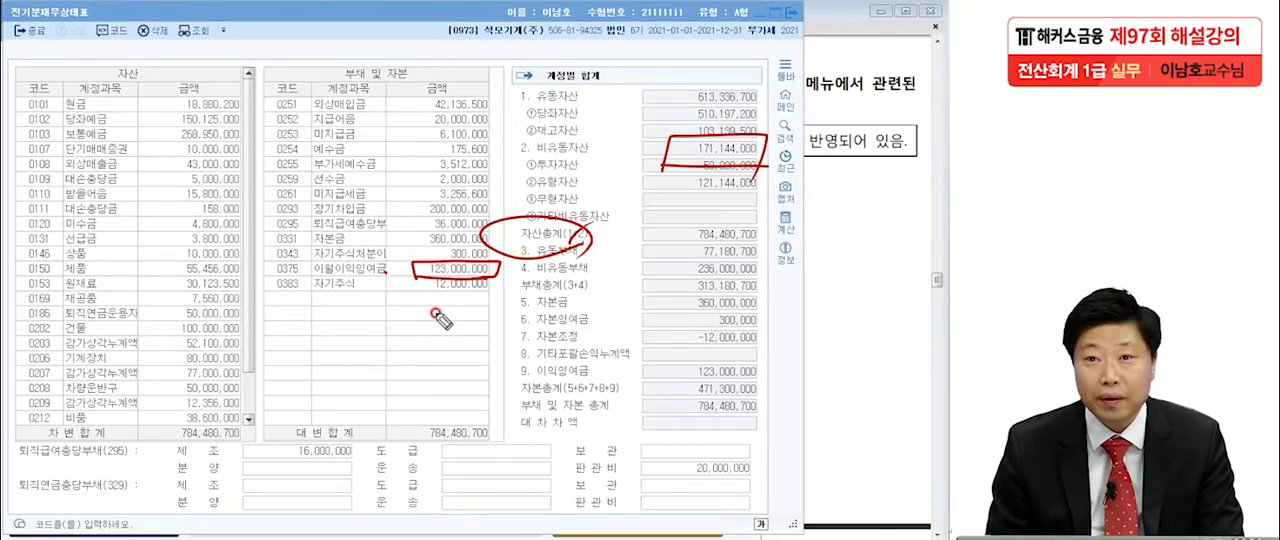
pyautogui.moveTo(10, 28); pyautogui.dragTo(100, 25)
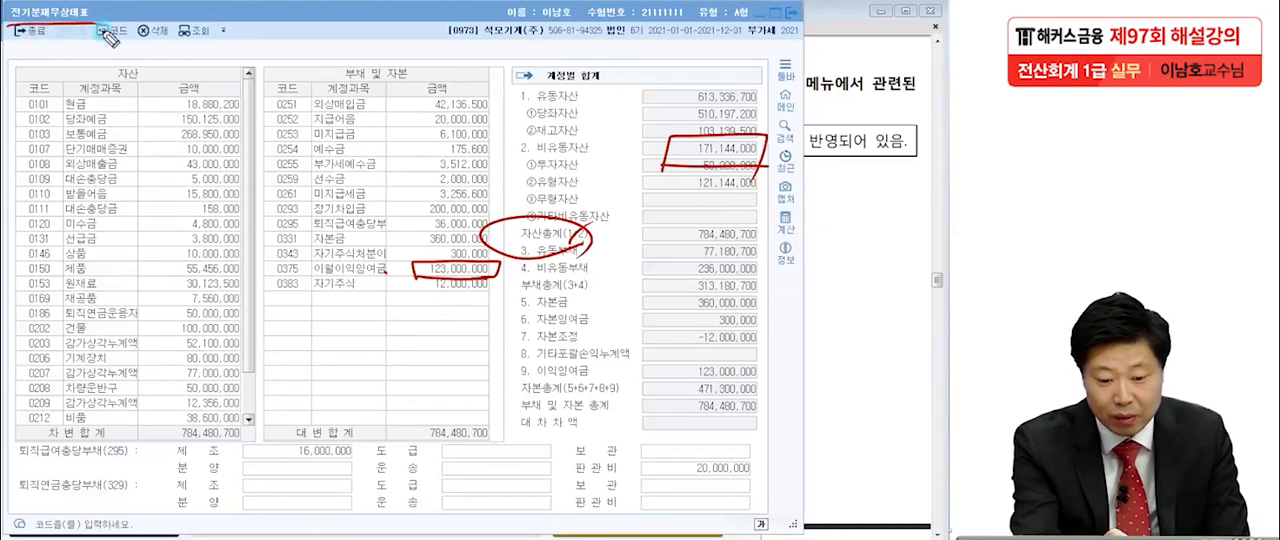
pyautogui.moveTo(241, 437); pyautogui.dragTo(255, 429)
pyautogui.moveTo(488, 437); pyautogui.dragTo(510, 425)
pyautogui.moveTo(763, 437)
pyautogui.mouseDown()
pyautogui.moveTo(690, 420)
pyautogui.moveTo(760, 440)
pyautogui.mouseUp()
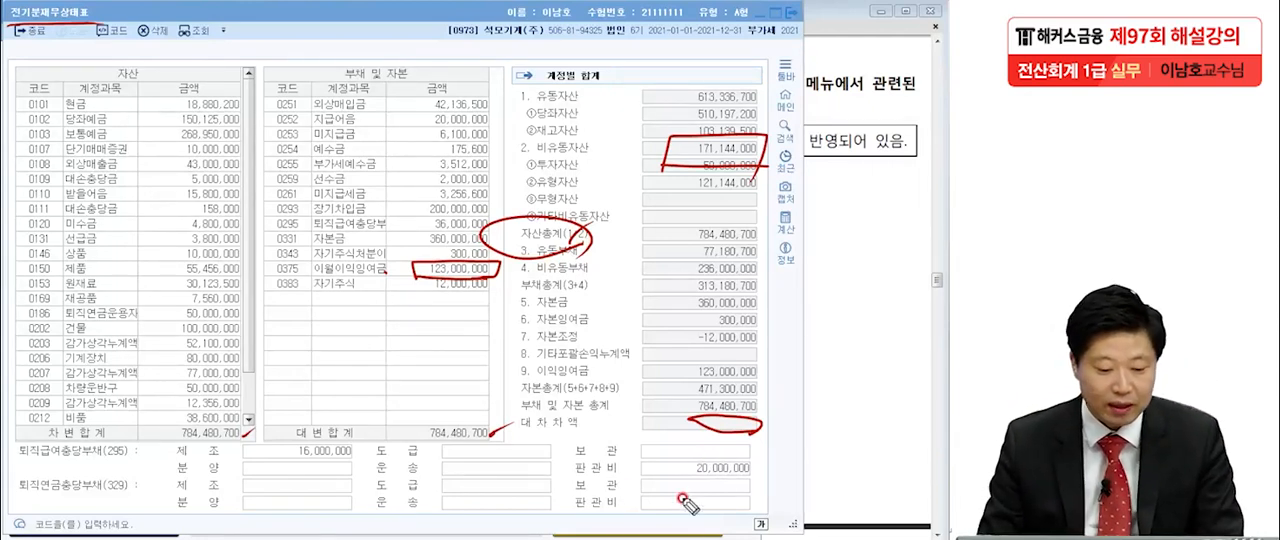
# Clear the pen marks and close the open prior-period statement windows.
pyautogui.press('Escape')
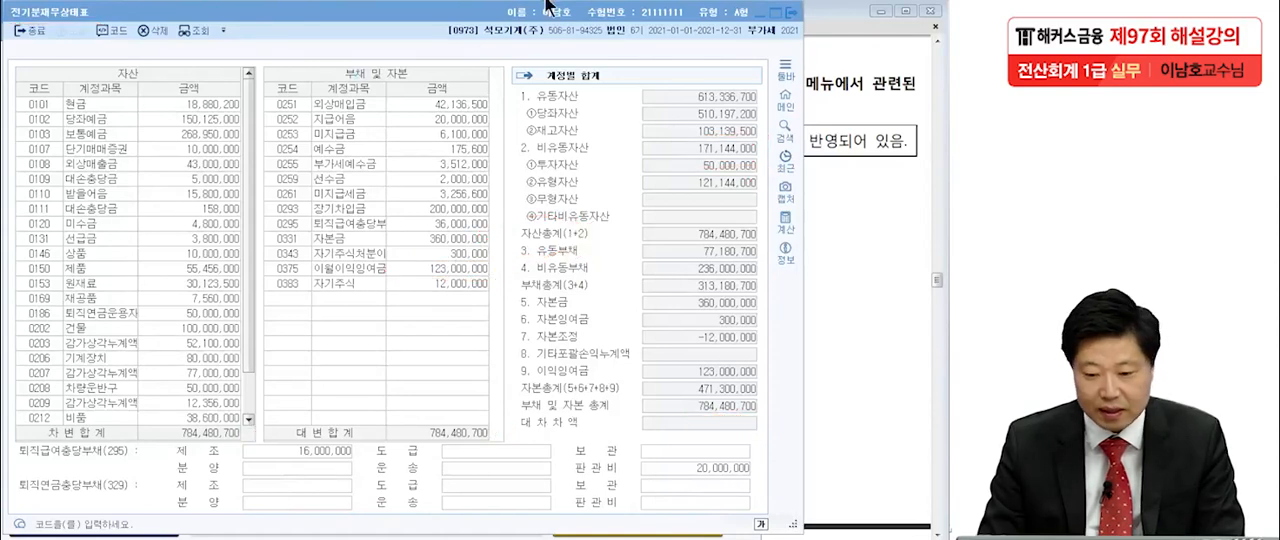
pyautogui.click(449, 14)
pyautogui.click(791, 13)
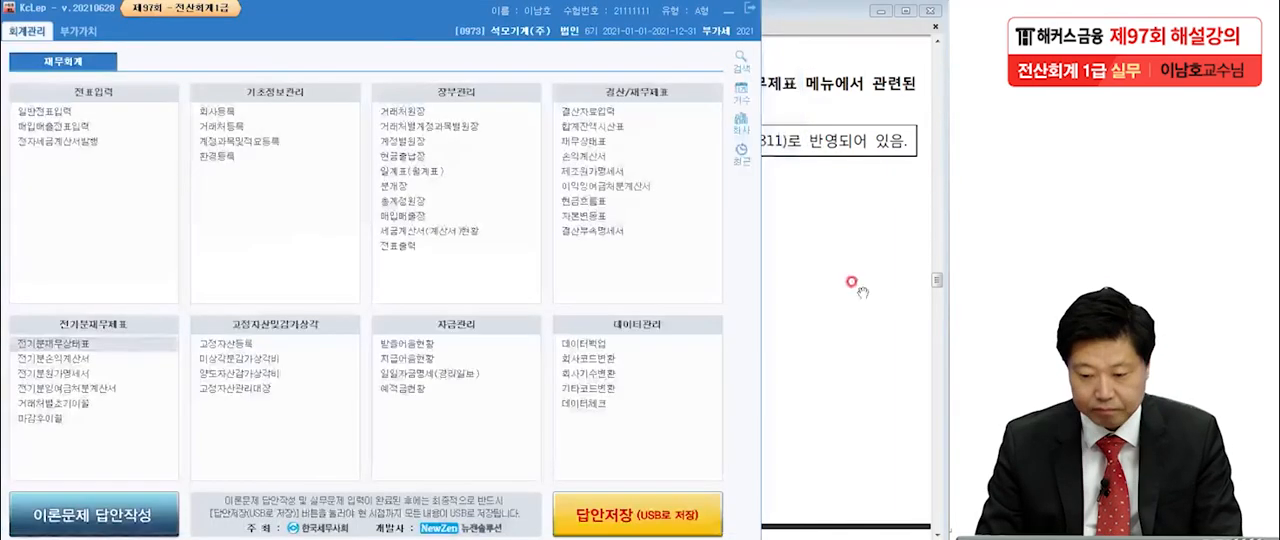
# Switch to the exam PDF in Adobe Reader and go to 문제2, item [1] dated July 7.
pyautogui.click(852, 287)
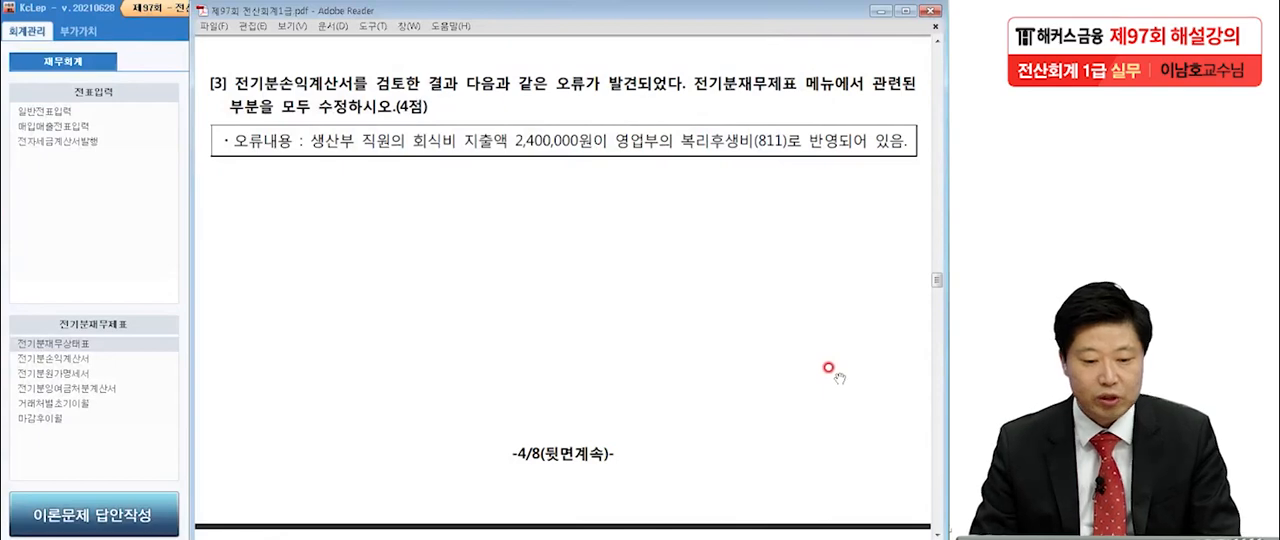
pyautogui.scroll(-8, 828, 368)
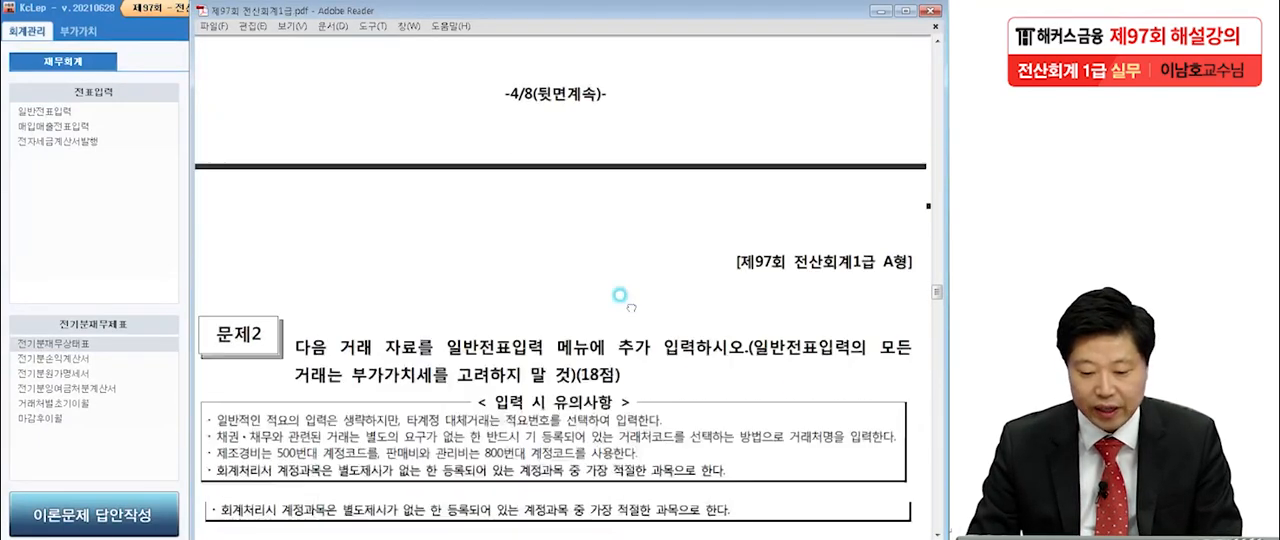
pyautogui.scroll(-3, 663, 298)
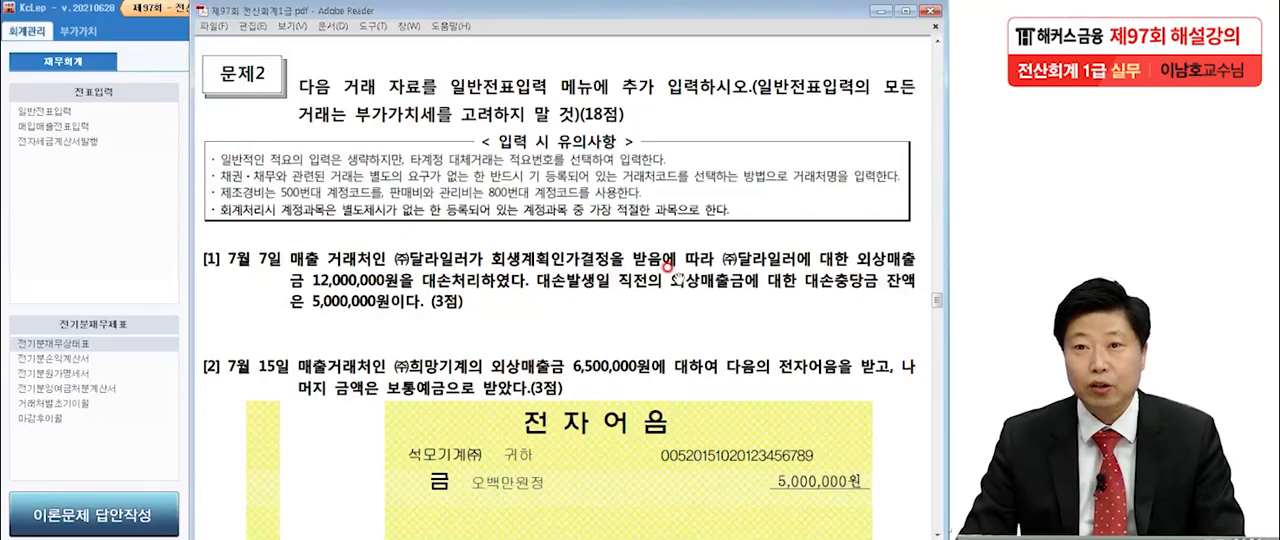
pyautogui.scroll(-3, 676, 278)
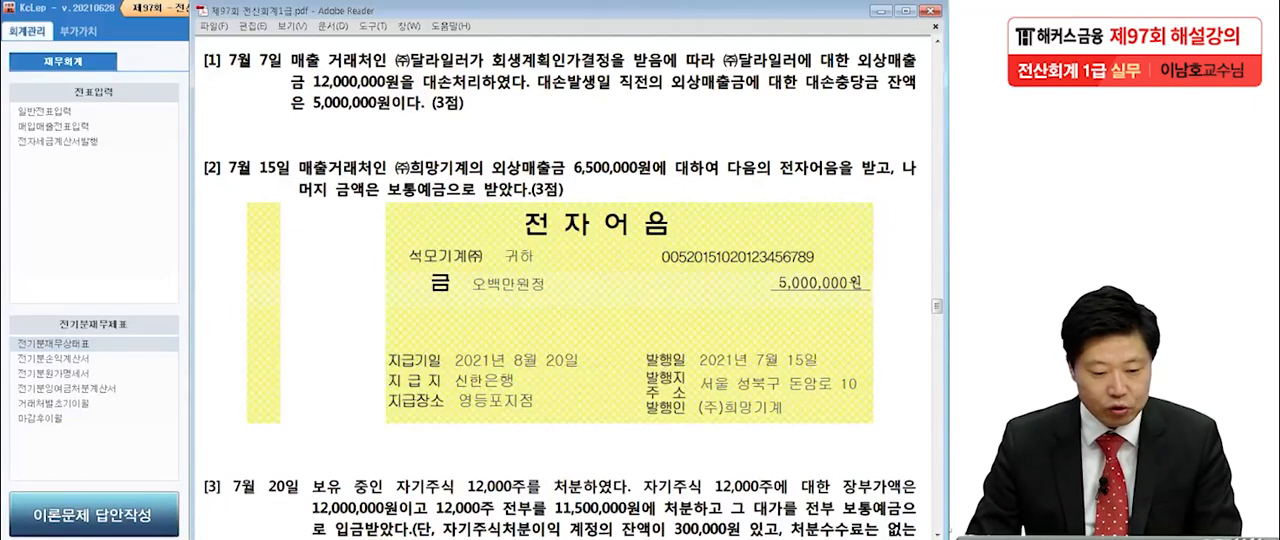
# Underline 12,000,000원, 대손충당금 잔액 and 5,000,000원 in item [1] with the screen pen, and clear the marks.
pyautogui.click(1, 276)
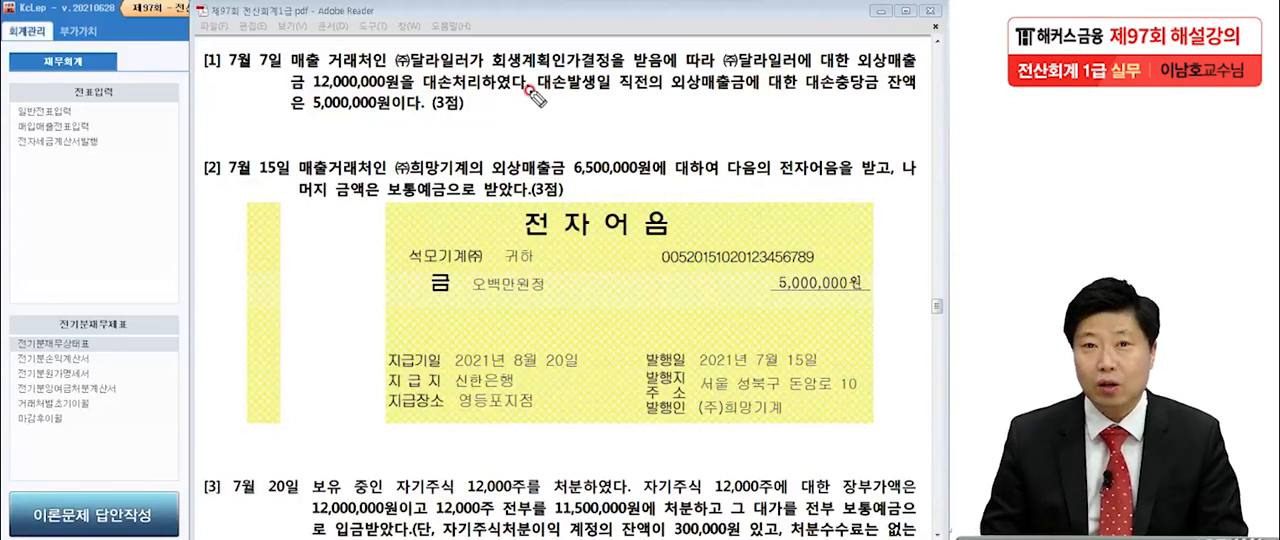
pyautogui.moveTo(850, 81); pyautogui.dragTo(918, 86)
pyautogui.moveTo(312, 102); pyautogui.dragTo(376, 102)
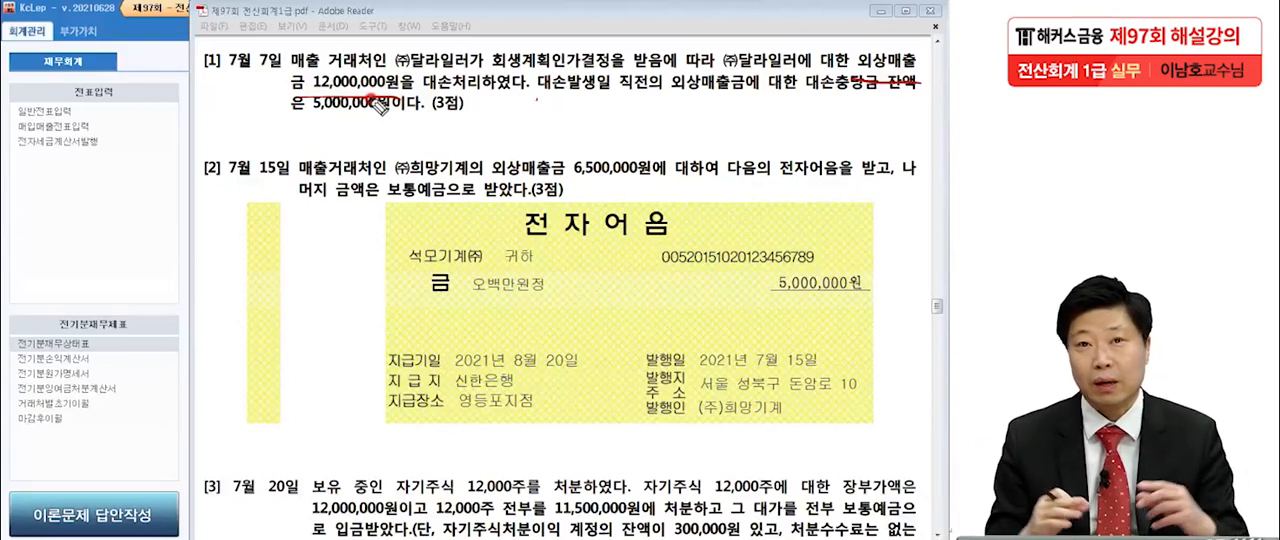
pyautogui.moveTo(300, 128); pyautogui.dragTo(388, 128)
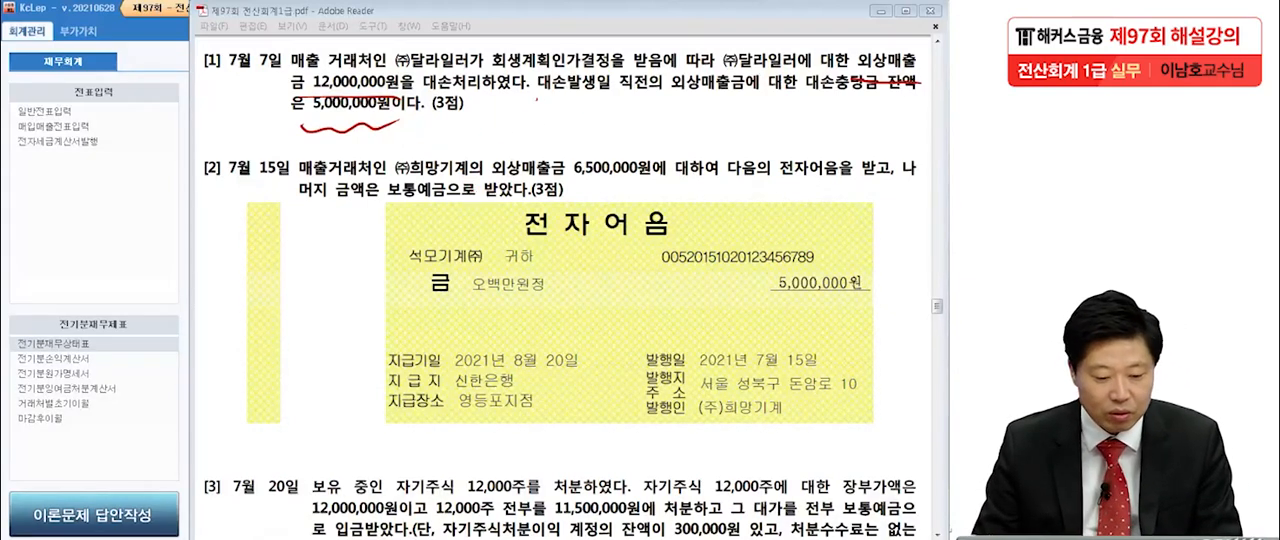
pyautogui.press('Escape')
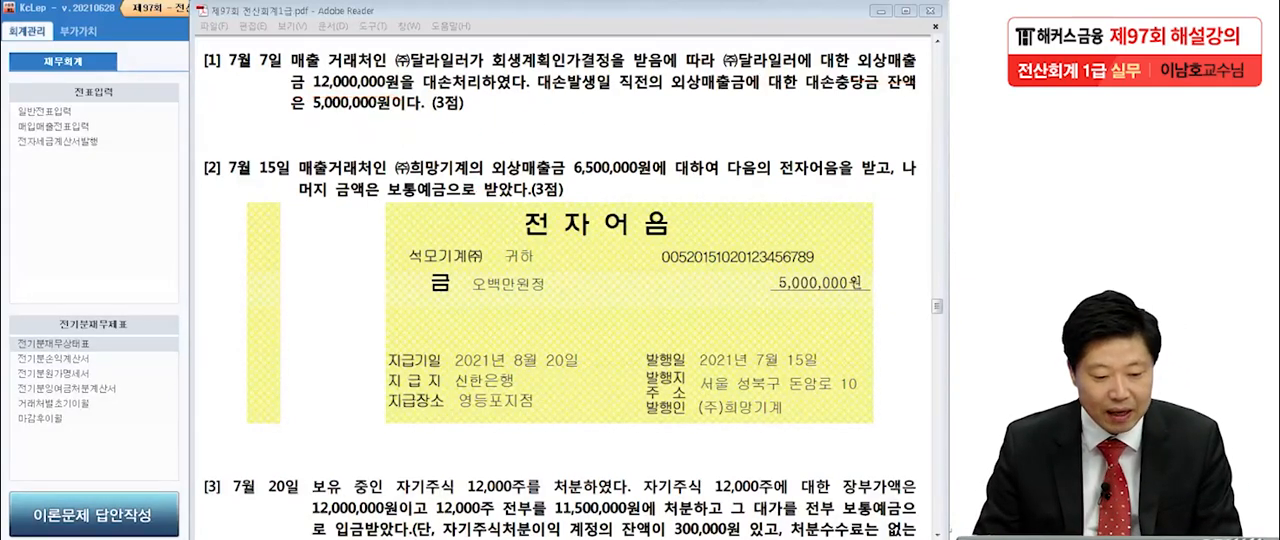
# Switch to KcLep, open 일반전표입력, and set the voucher date to July 7, 2021.
pyautogui.click(90, 219)
pyautogui.click(55, 112)
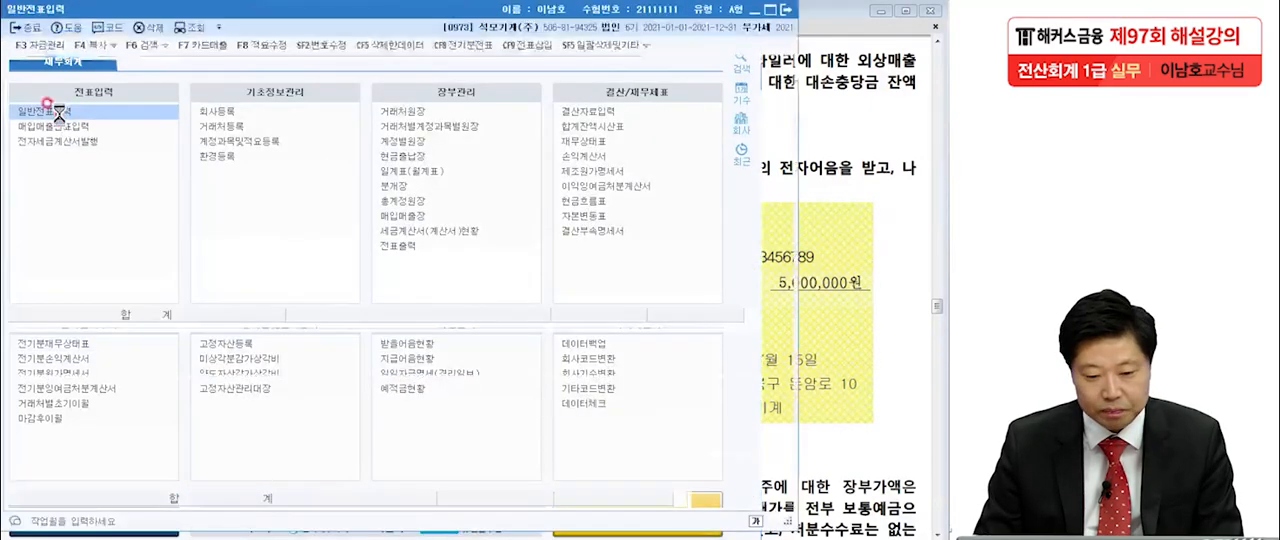
pyautogui.write('7')
pyautogui.press('Return')
pyautogui.write('7')
pyautogui.press('Return')
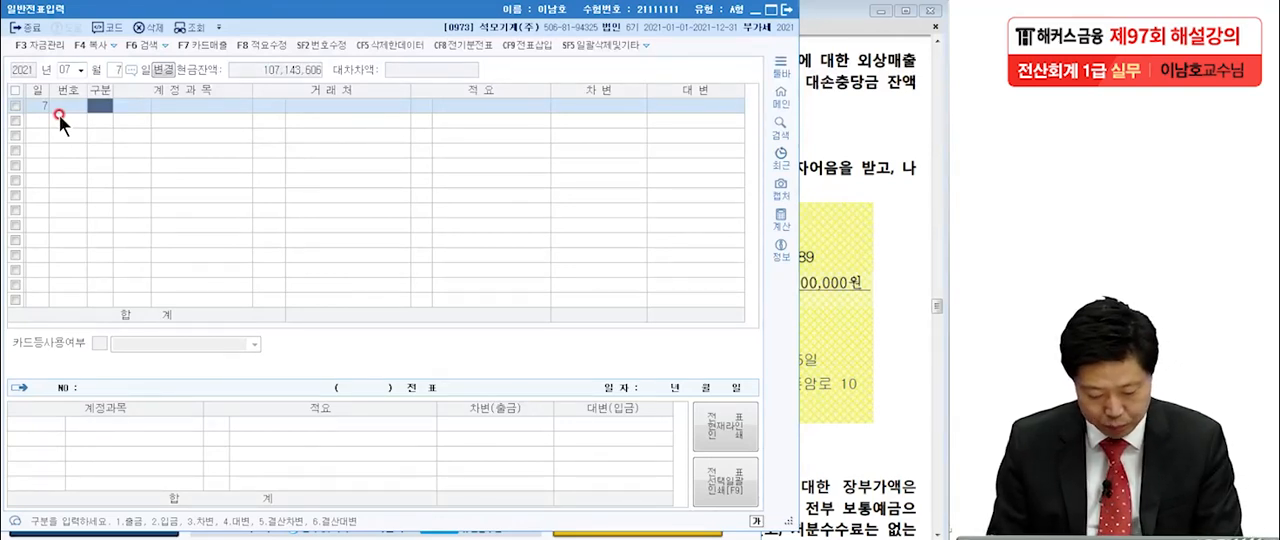
# Enter the July 7 credit line: account 0108 외상매출금, client (주)달라일러, amount 12,000,000.
pyautogui.write('4')
pyautogui.press('Return')
pyautogui.press('Return')
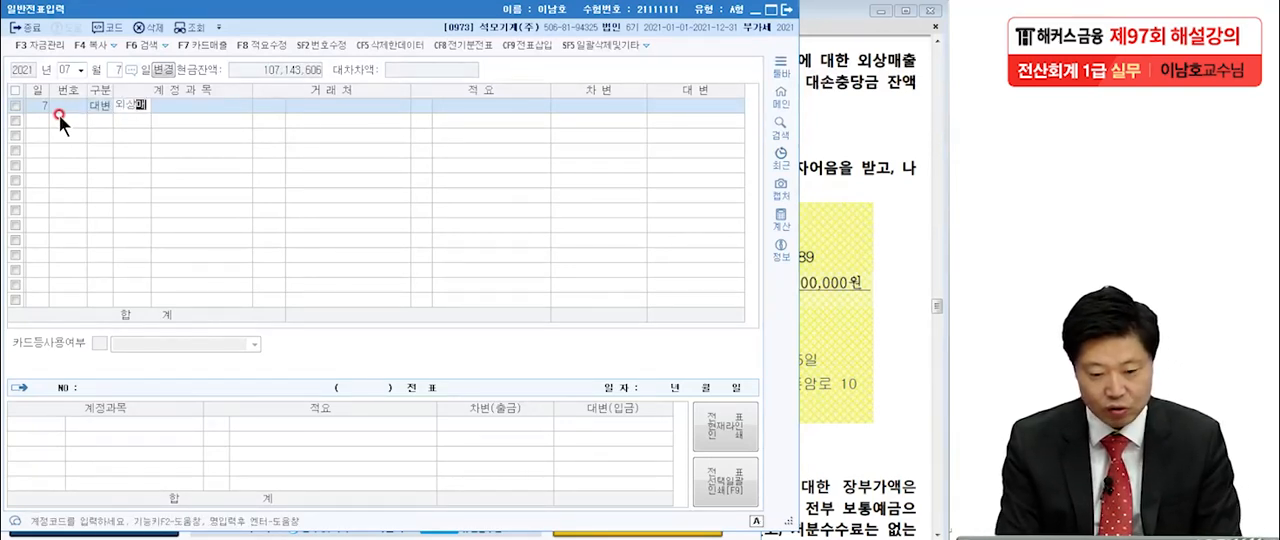
pyautogui.press('Return')
pyautogui.write('달림')
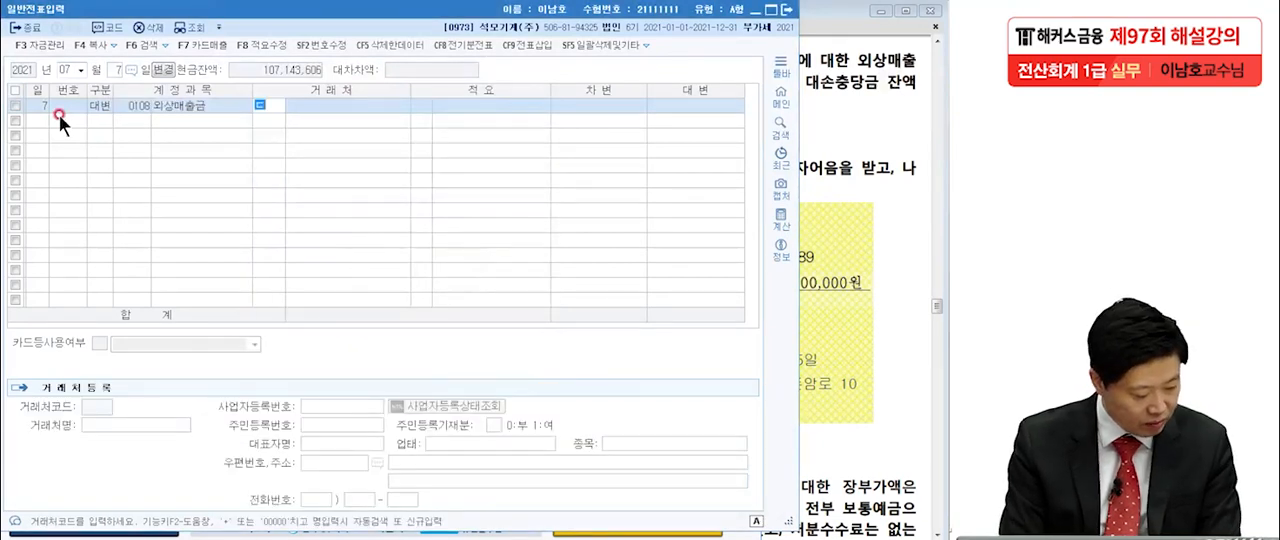
pyautogui.press('Return')
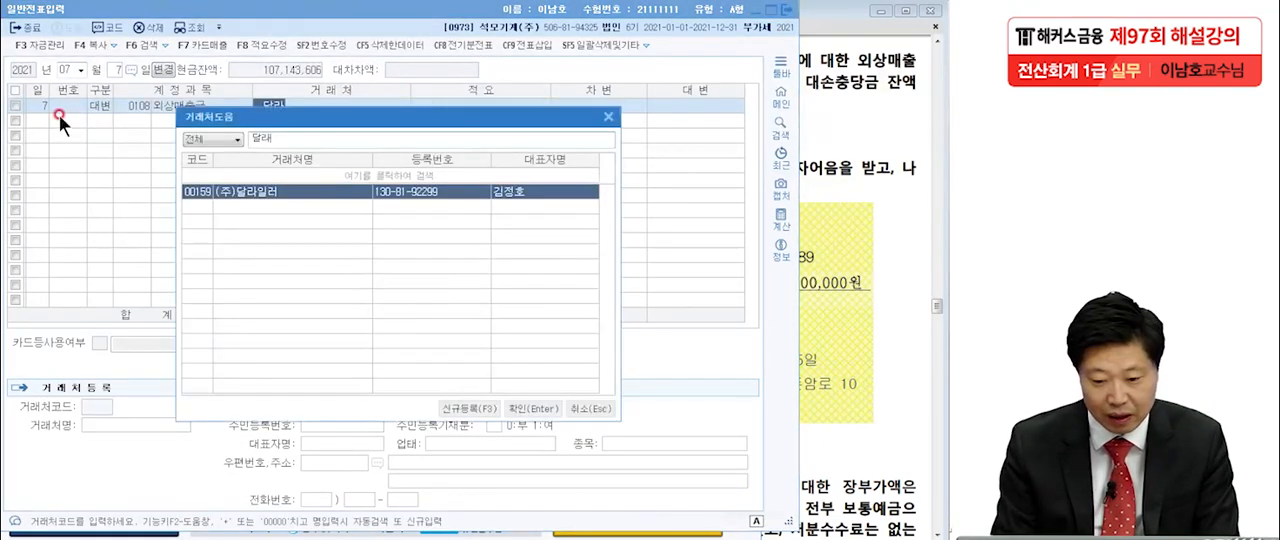
pyautogui.press('Return')
pyautogui.press('Return')
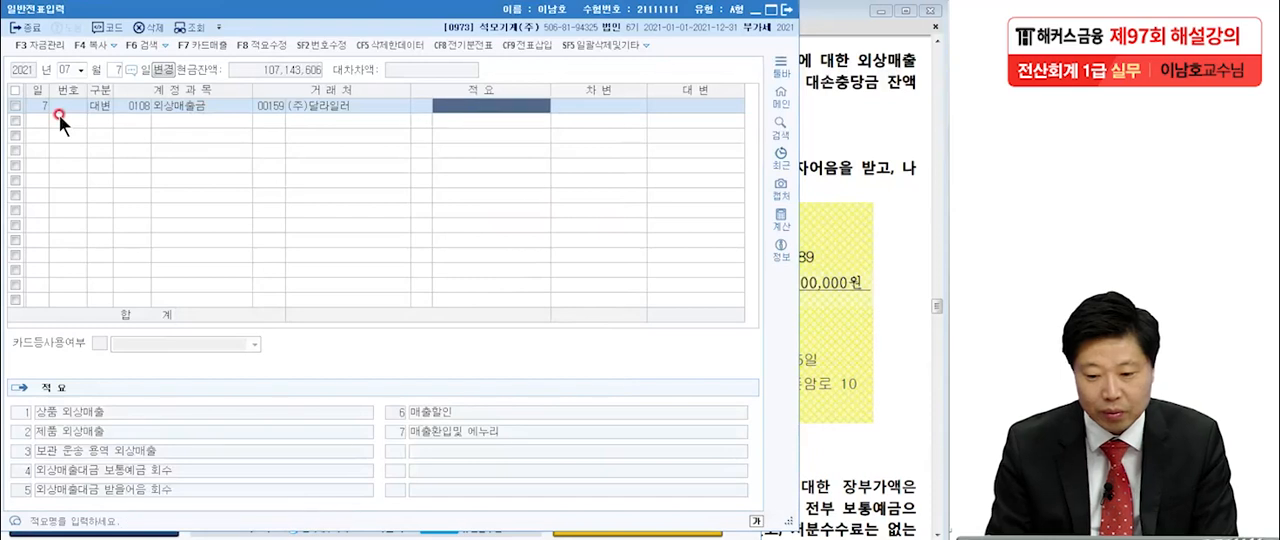
pyautogui.press('Return')
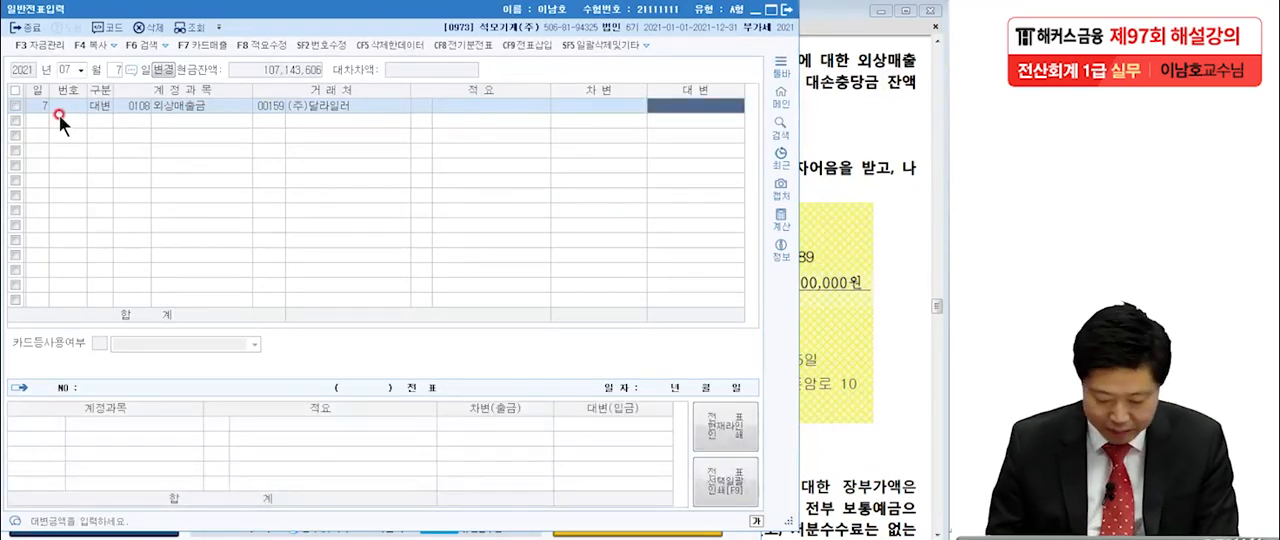
pyautogui.write('12000000')
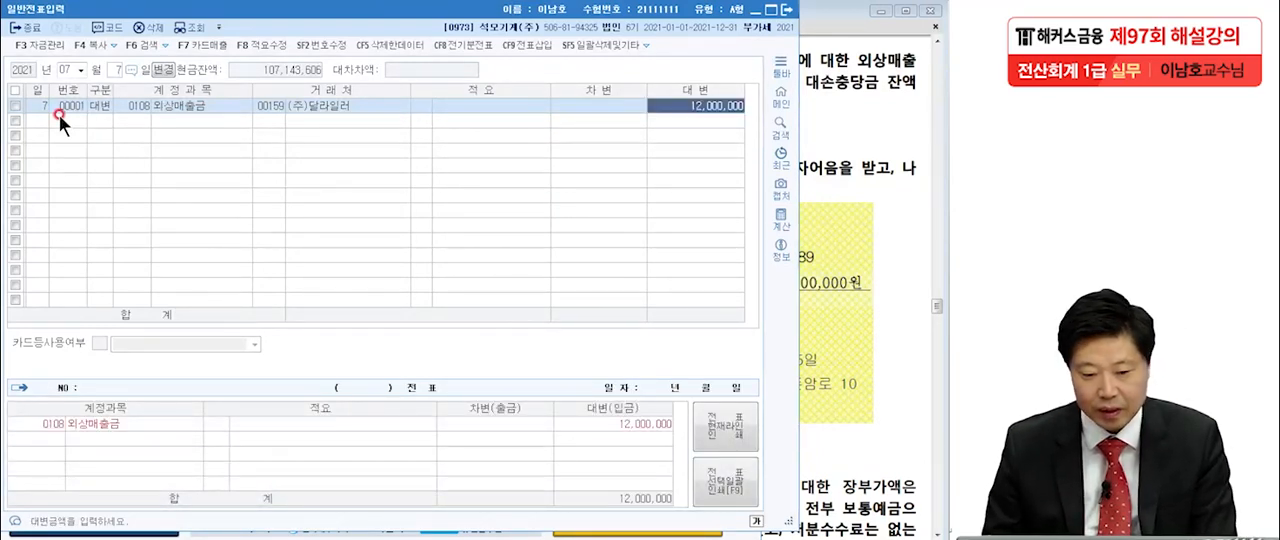
pyautogui.press('Return')
# Add a debit line for 0109 대손충당금 (외상매출금) and set its amount to 5,000,000.
pyautogui.write('3대손ㅊㅜㅇ')
pyautogui.press('Return')
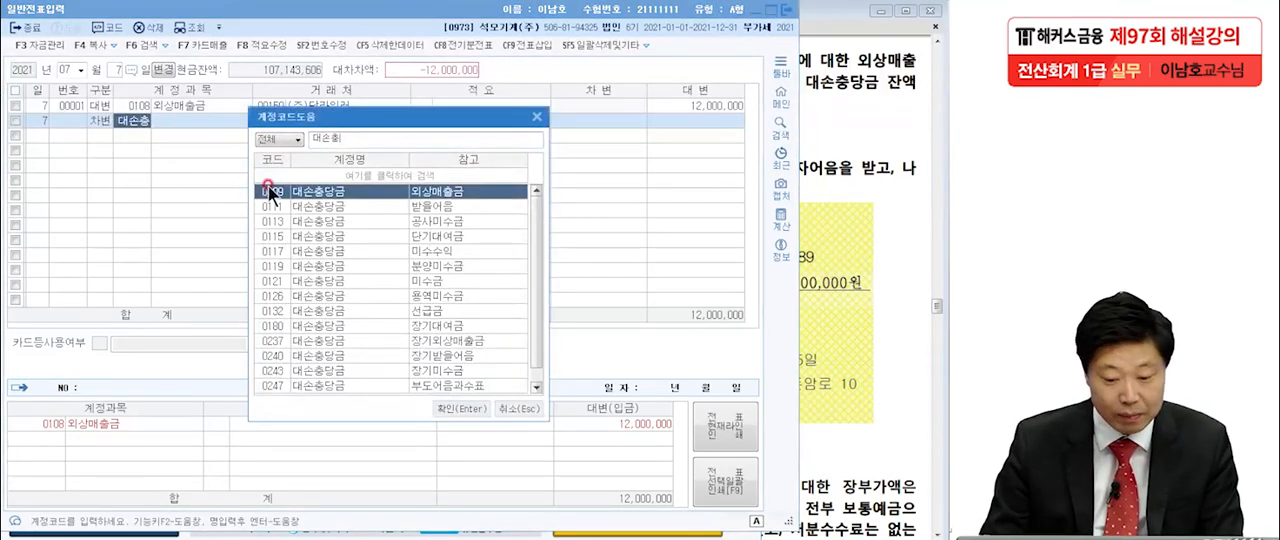
pyautogui.doubleClick(319, 191)
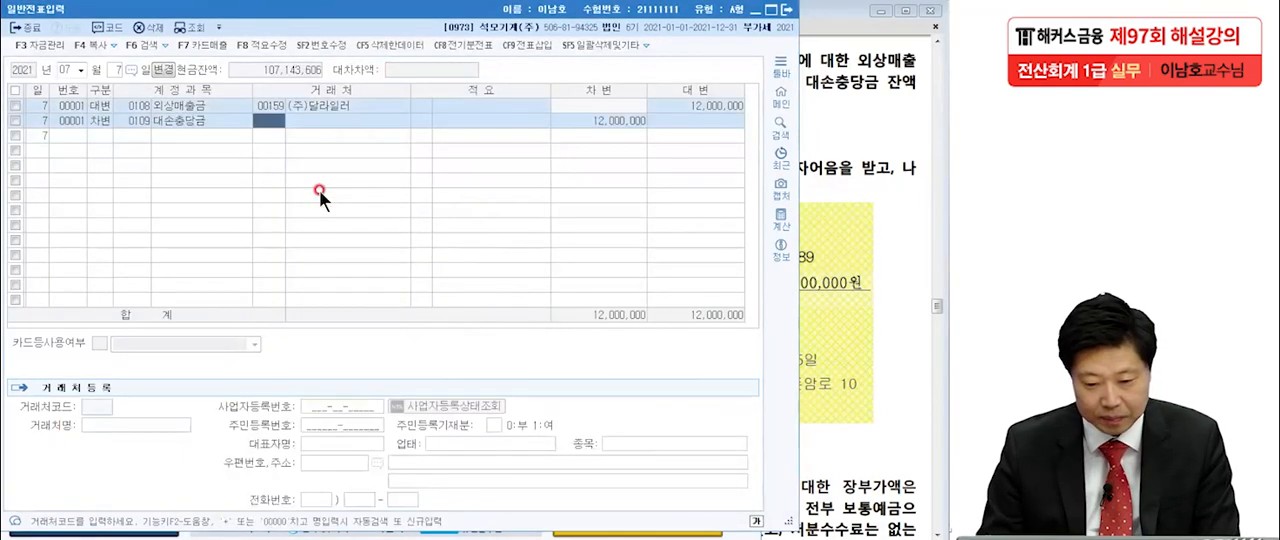
pyautogui.click(607, 121)
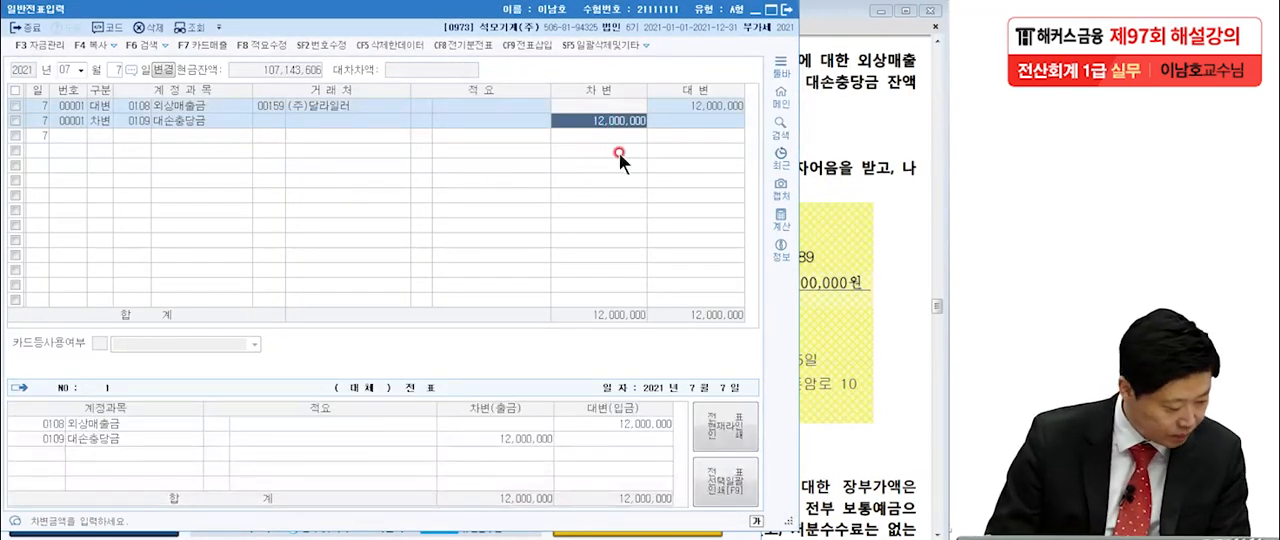
pyautogui.write('5')
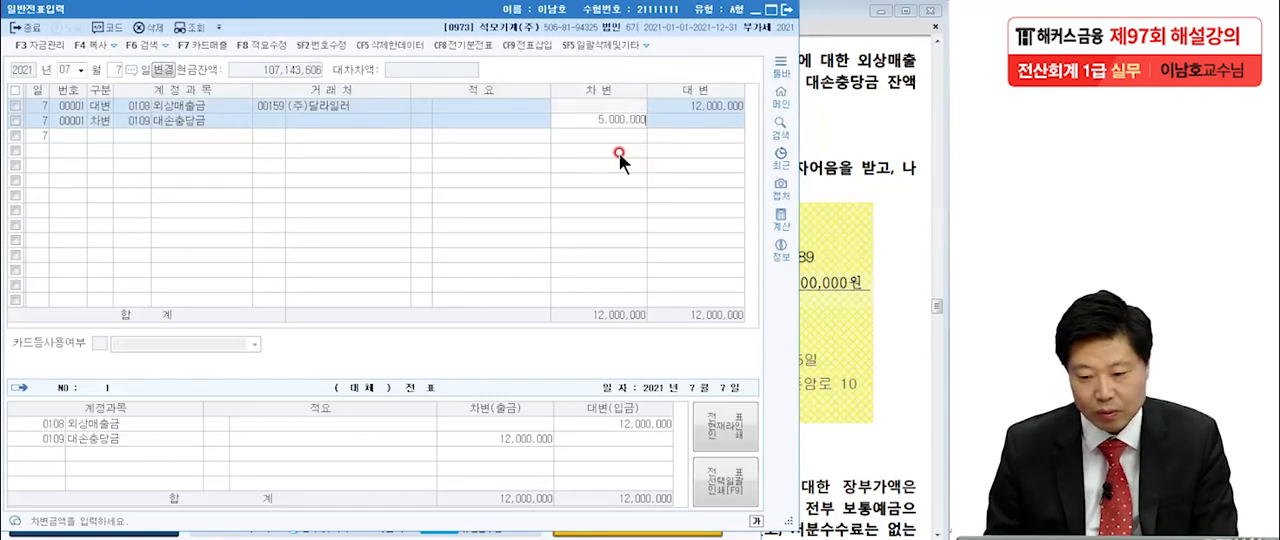
pyautogui.press('Return')
# Add a debit line for 0835 대손상각비 (판매관리비) with the remaining 7,000,000.
pyautogui.write('3')
pyautogui.press('Return')
pyautogui.write('대손충')
pyautogui.press('Return')
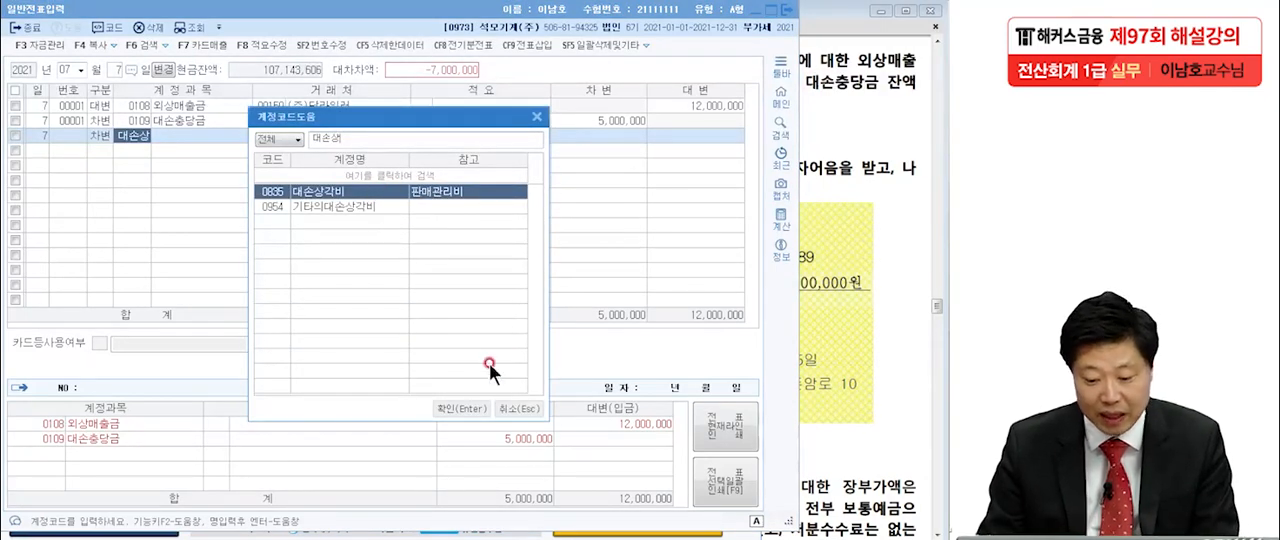
pyautogui.click(469, 405)
pyautogui.click(598, 138)
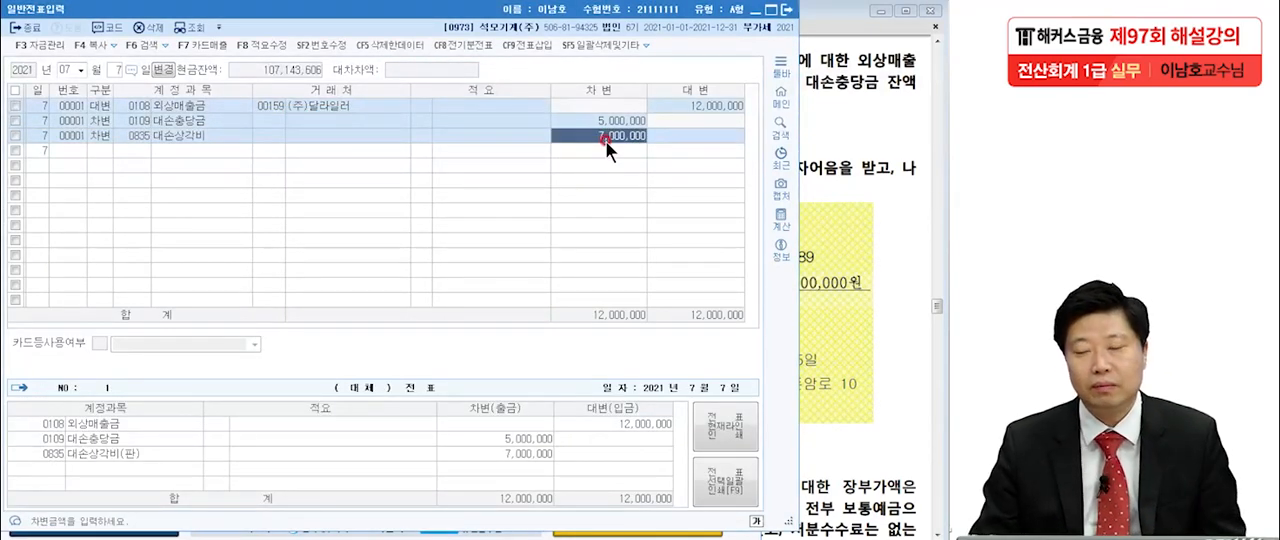
# Switch to the exam PDF in Adobe Reader and go to item [2] dated July 15.
pyautogui.click(805, 158)
pyautogui.scroll(-1, 845, 280)
pyautogui.scroll(-1, 847, 243)
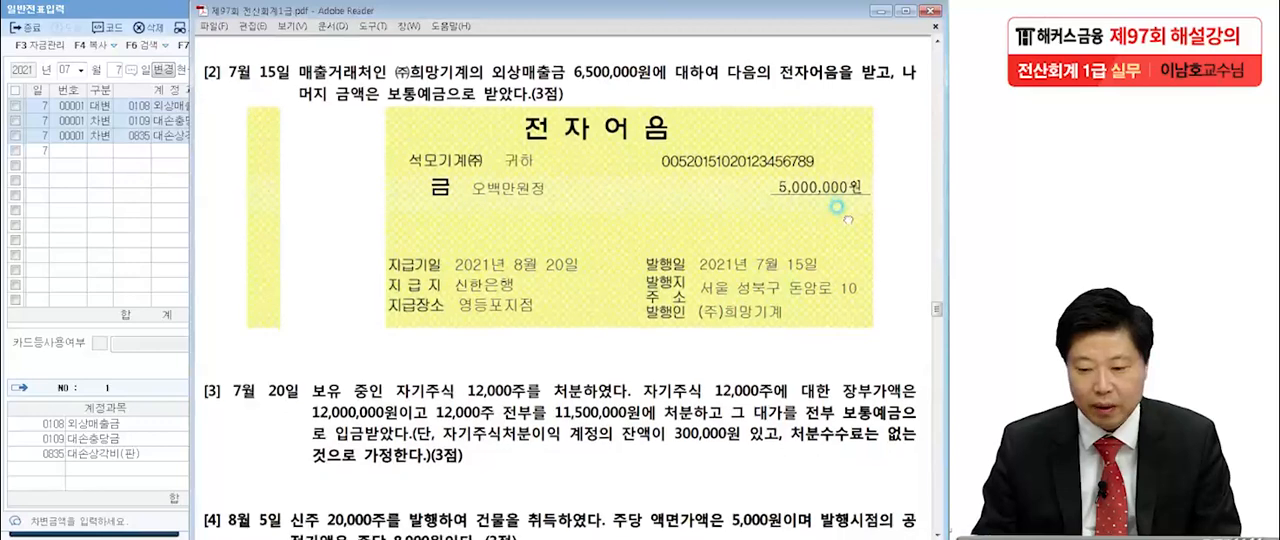
pyautogui.click(540, 228)
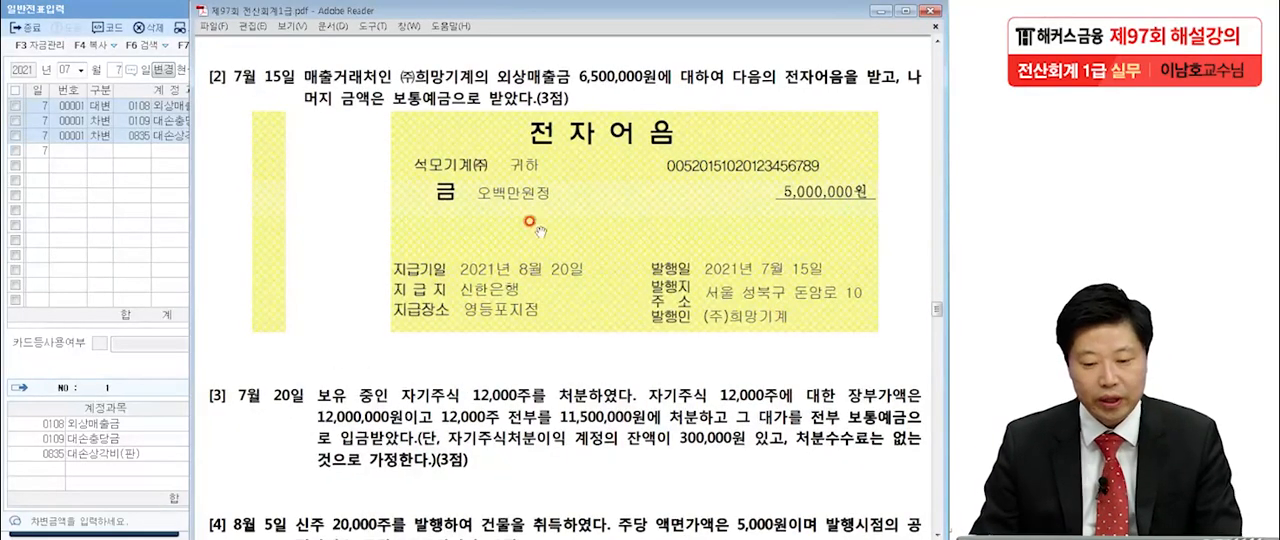
# With the screen pen, underline 외상매출금 and 6,500,000원 in item [2] and circle the note's 5,000,000원.
pyautogui.click(96, 241)
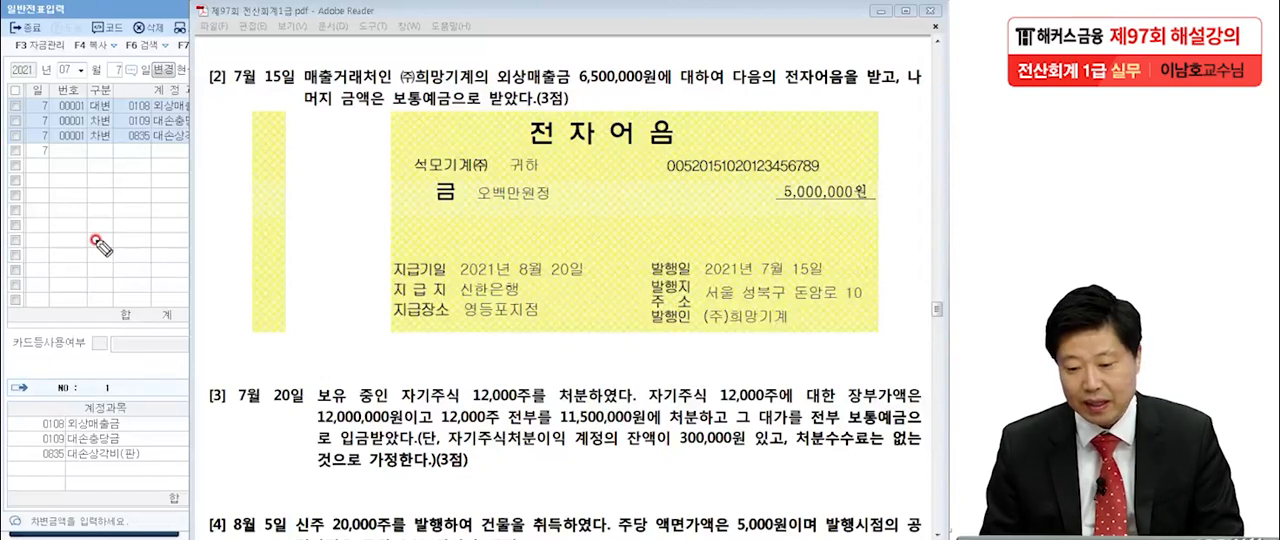
pyautogui.click(672, 72)
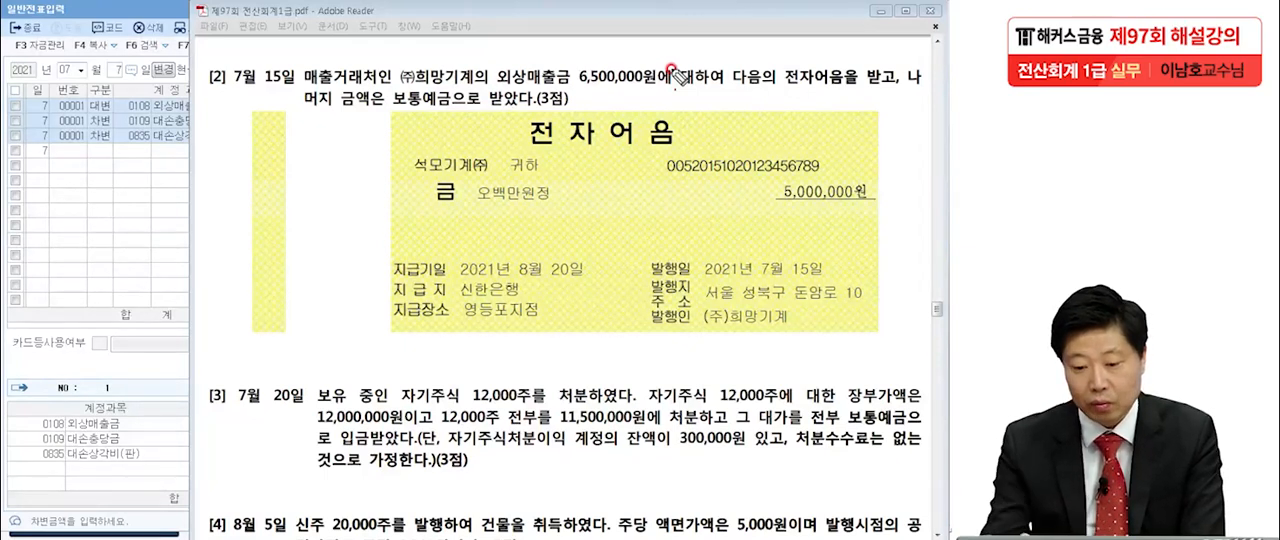
pyautogui.moveTo(497, 89); pyautogui.dragTo(553, 93)
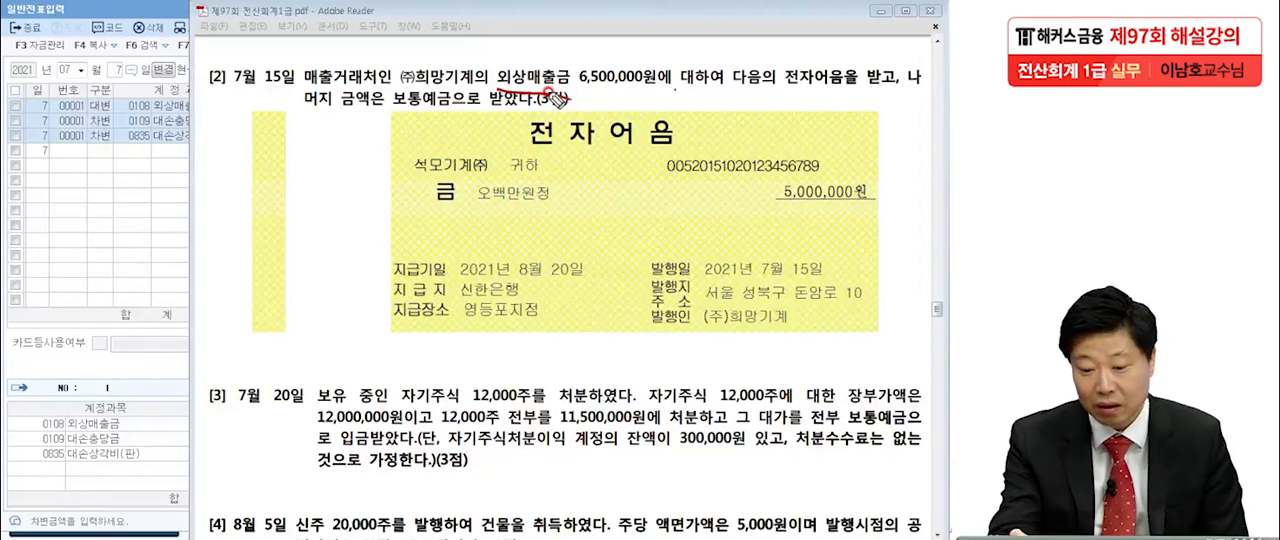
pyautogui.moveTo(580, 93); pyautogui.dragTo(660, 88)
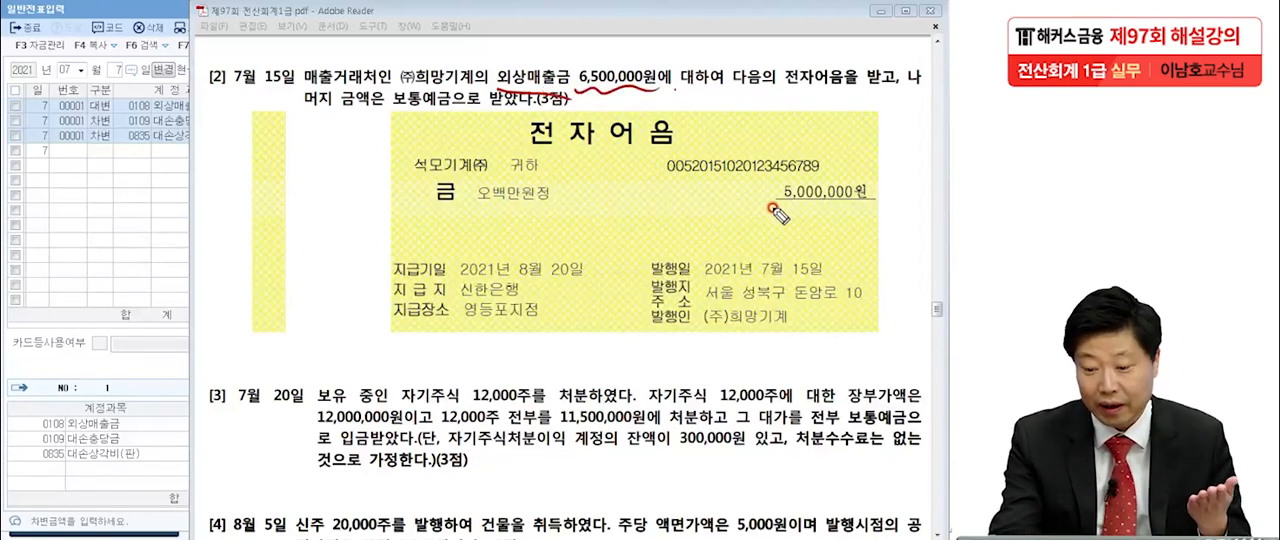
pyautogui.moveTo(868, 186)
pyautogui.mouseDown()
pyautogui.moveTo(800, 210)
pyautogui.moveTo(878, 222)
pyautogui.mouseUp()
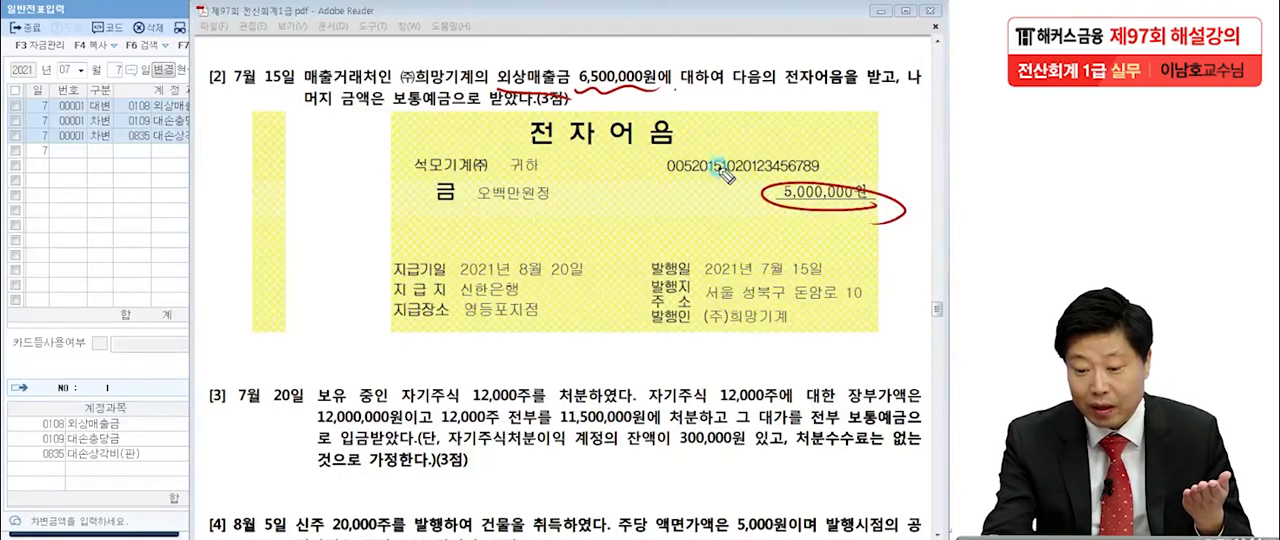
pyautogui.click(685, 151)
pyautogui.click(648, 148)
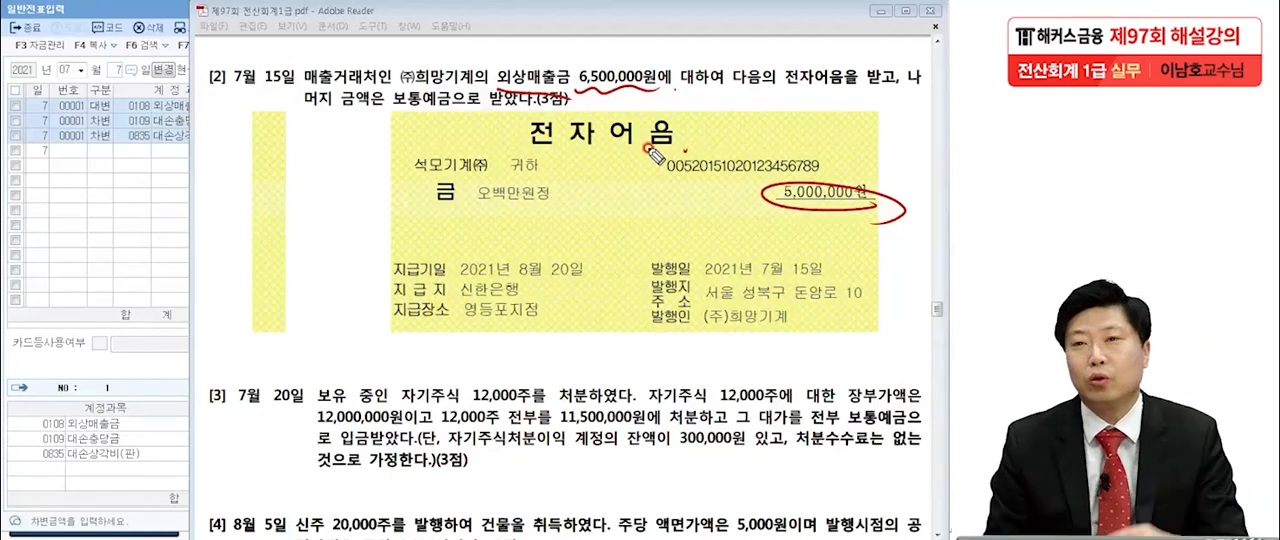
# Underline 외상매출금 again, 보통예금 and the 전자어음 heading in item [2], and clear all pen marks.
pyautogui.moveTo(505, 84)
pyautogui.mouseDown()
pyautogui.moveTo(570, 90)
pyautogui.moveTo(553, 93)
pyautogui.mouseUp()
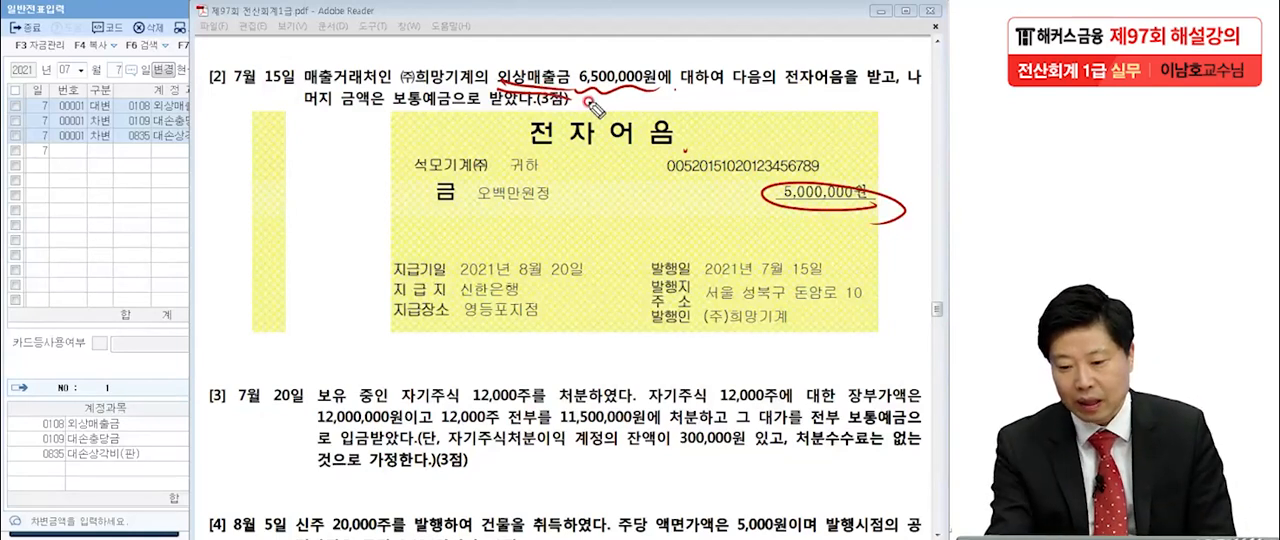
pyautogui.moveTo(384, 115); pyautogui.dragTo(468, 113)
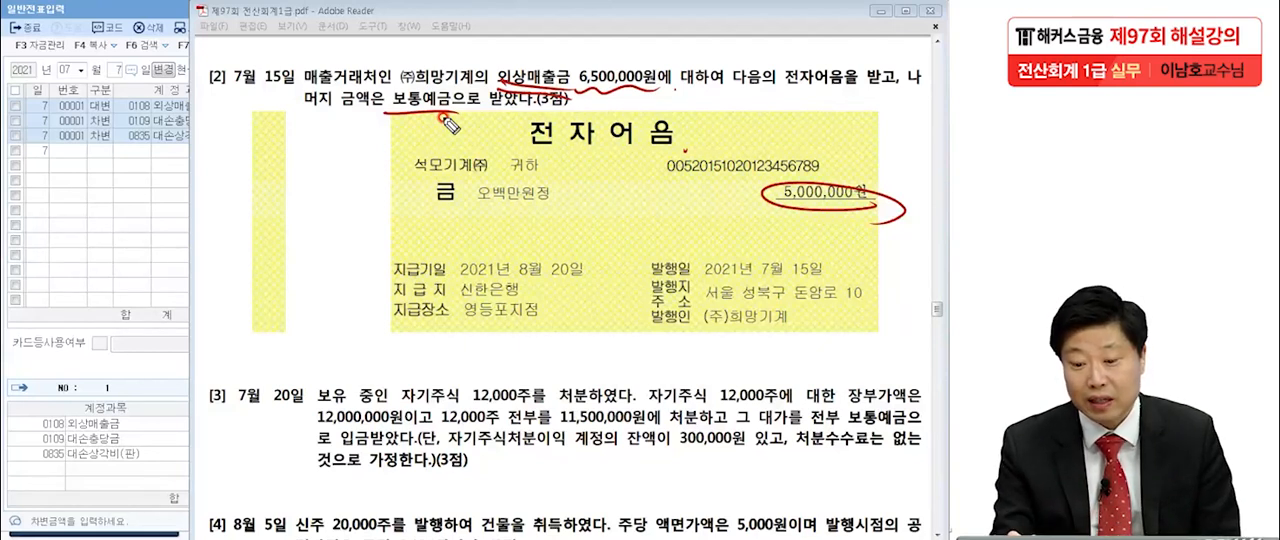
pyautogui.moveTo(528, 150); pyautogui.dragTo(583, 155)
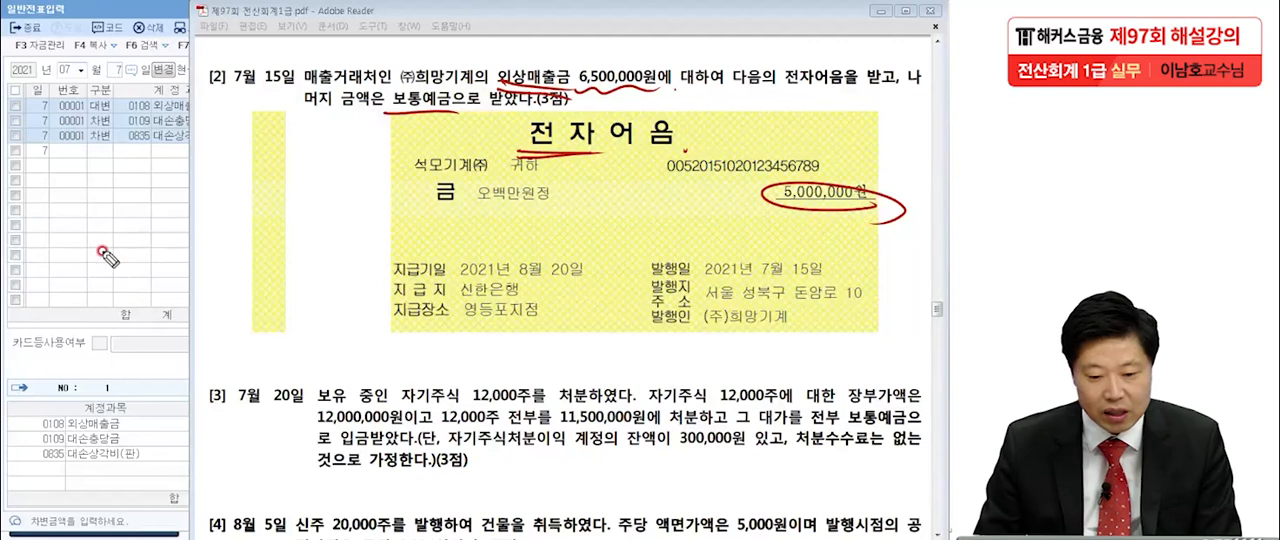
pyautogui.click(3, 221)
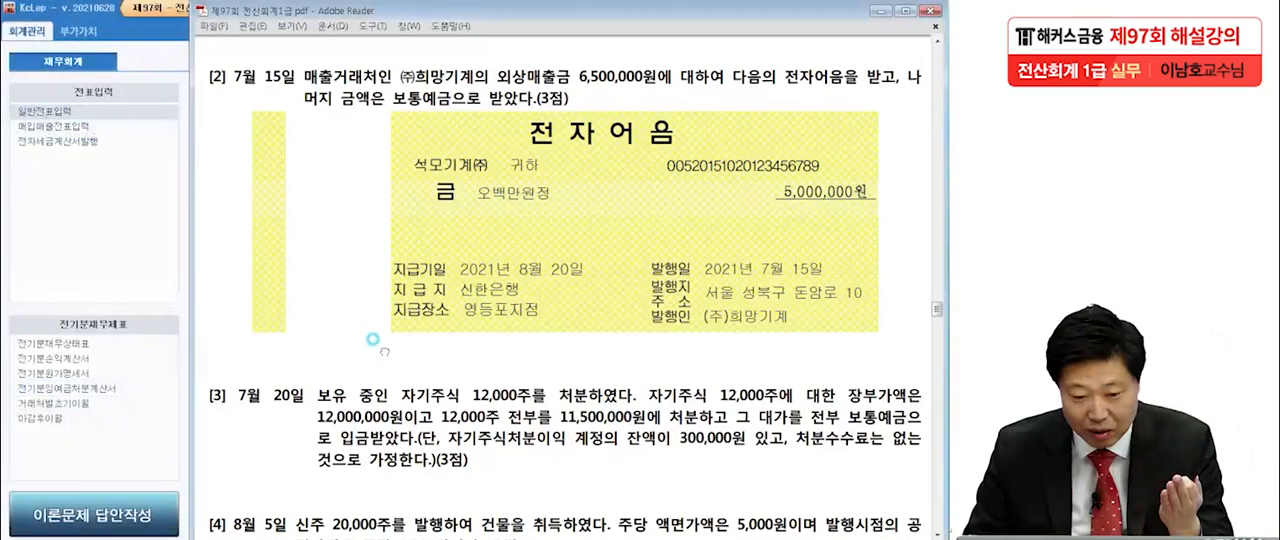
# Underline 석모기계㈜ and 어음 on the note, circle the issuer (주)희망기계, and underline ㈜희망기계 in the item text.
pyautogui.moveTo(372, 344); pyautogui.dragTo(375, 330)
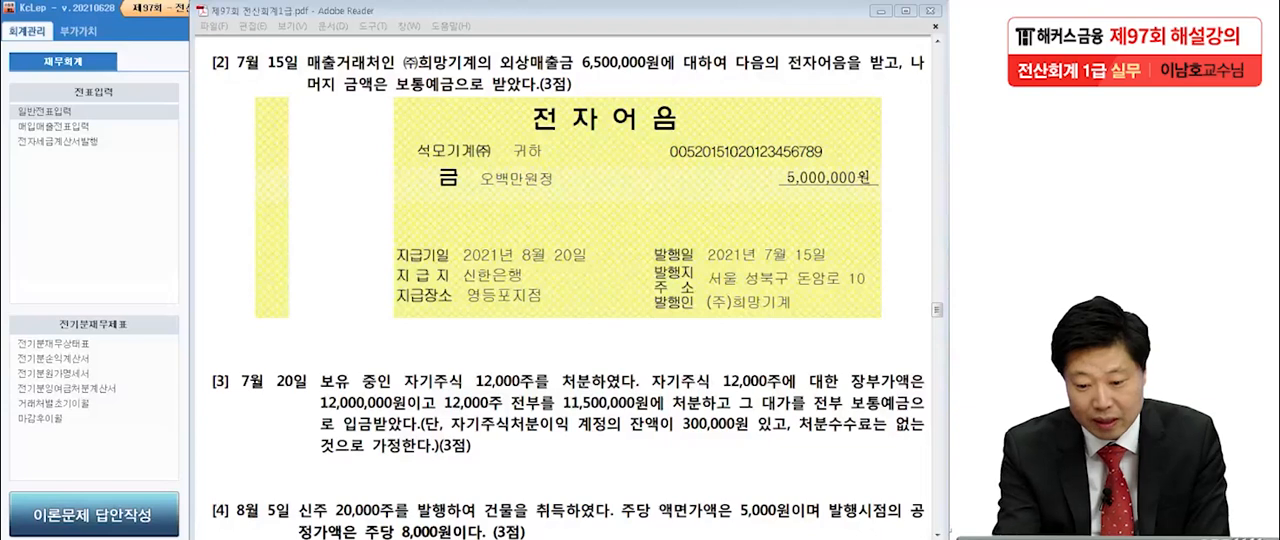
pyautogui.moveTo(412, 163); pyautogui.dragTo(490, 155)
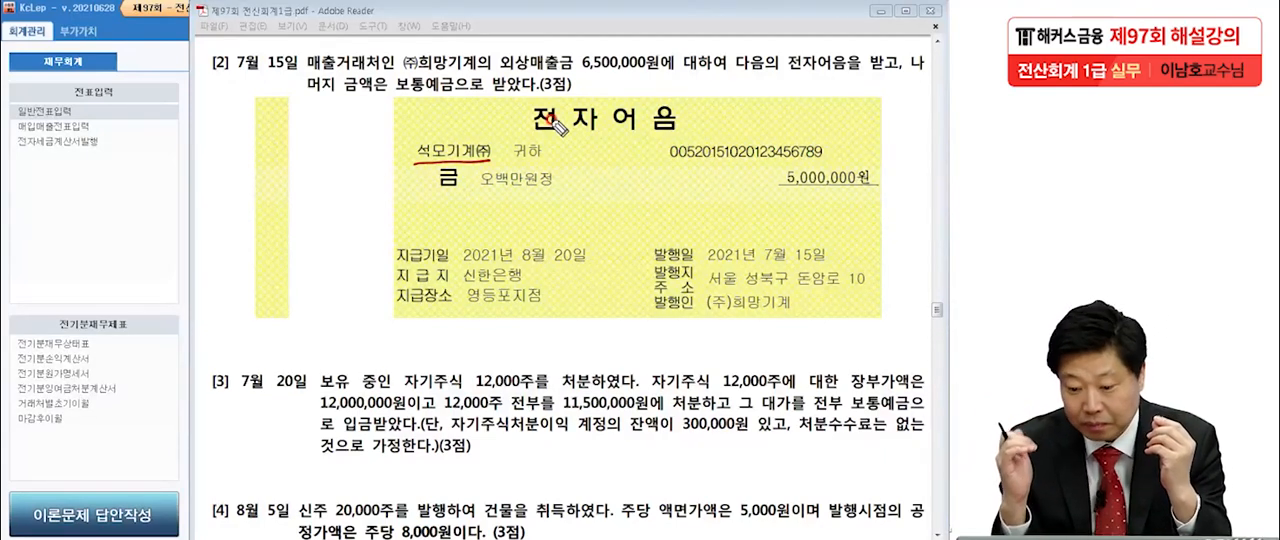
pyautogui.moveTo(790, 318)
pyautogui.mouseDown()
pyautogui.moveTo(697, 312)
pyautogui.moveTo(760, 295)
pyautogui.moveTo(790, 320)
pyautogui.mouseUp()
pyautogui.moveTo(619, 132); pyautogui.dragTo(691, 134)
pyautogui.moveTo(748, 325)
pyautogui.mouseDown()
pyautogui.moveTo(692, 312)
pyautogui.moveTo(745, 352)
pyautogui.mouseUp()
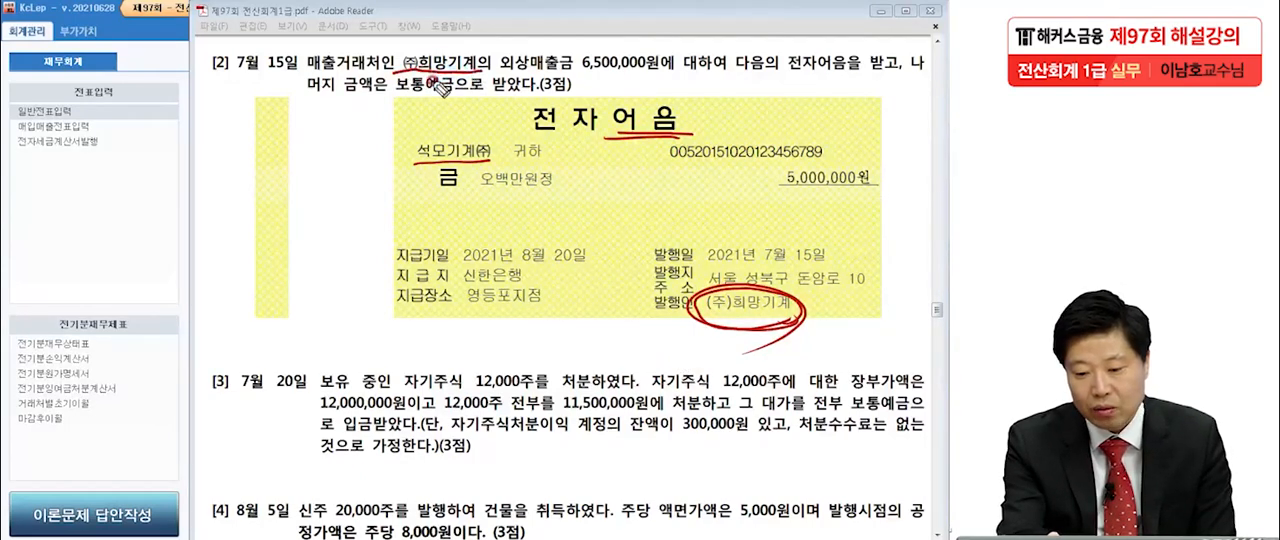
pyautogui.moveTo(397, 75); pyautogui.dragTo(487, 70)
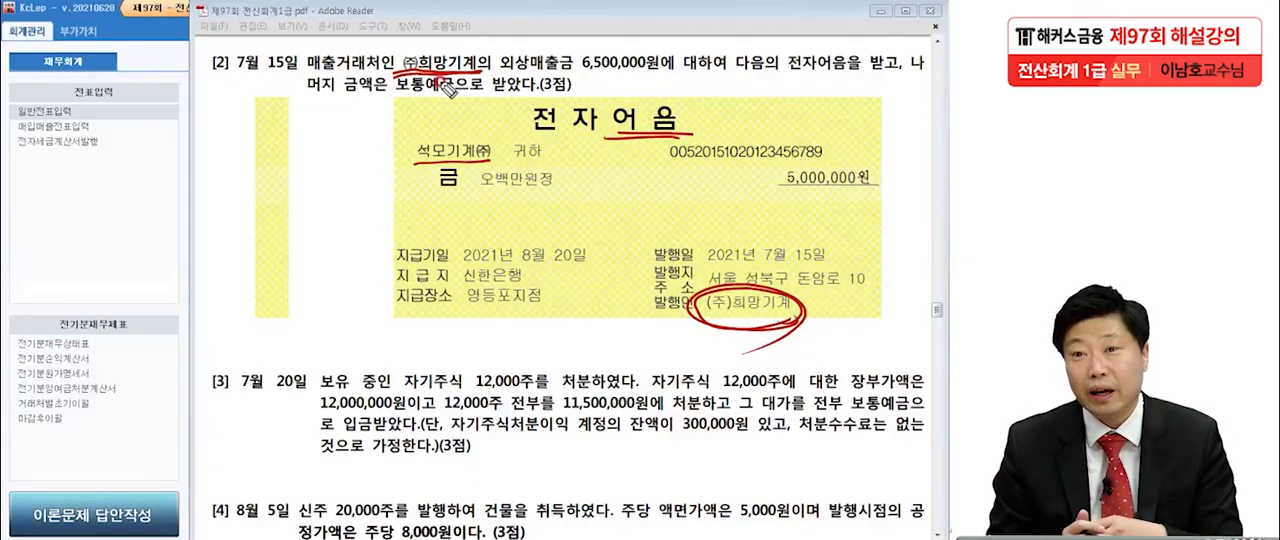
# Draw a circled letter A beside the exam page with an arrow pointing to 매출거래처인 in item [2].
pyautogui.moveTo(116, 170)
pyautogui.mouseDown()
pyautogui.moveTo(96, 218)
pyautogui.moveTo(130, 220)
pyautogui.mouseUp()
pyautogui.moveTo(102, 206); pyautogui.dragTo(125, 198)
pyautogui.moveTo(110, 158)
pyautogui.mouseDown()
pyautogui.moveTo(164, 210)
pyautogui.moveTo(145, 252)
pyautogui.mouseUp()
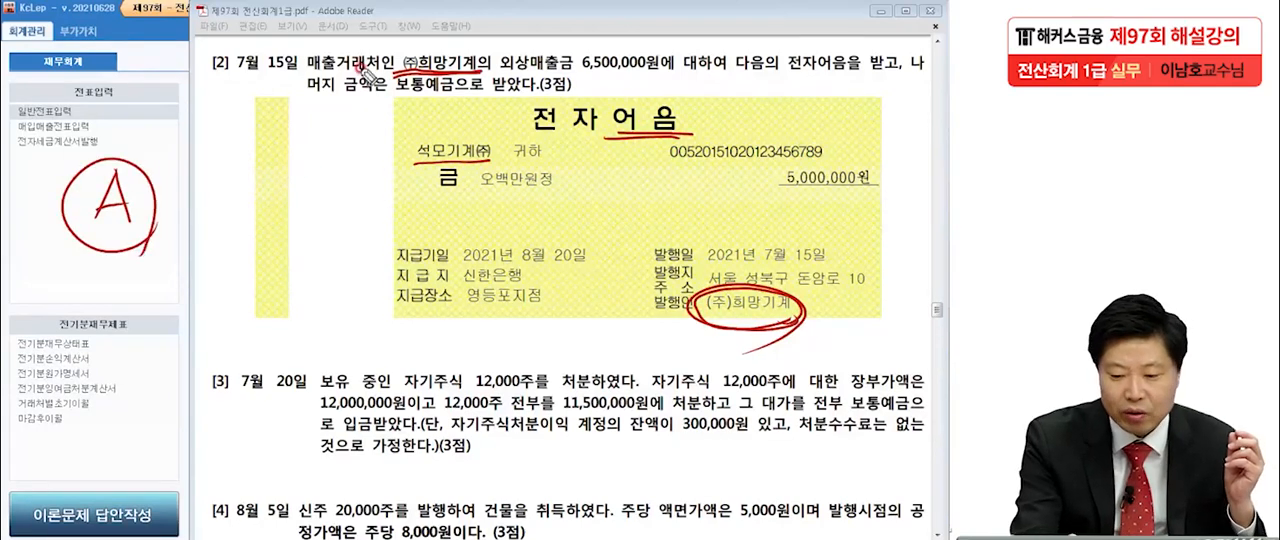
pyautogui.moveTo(156, 186); pyautogui.dragTo(305, 73)
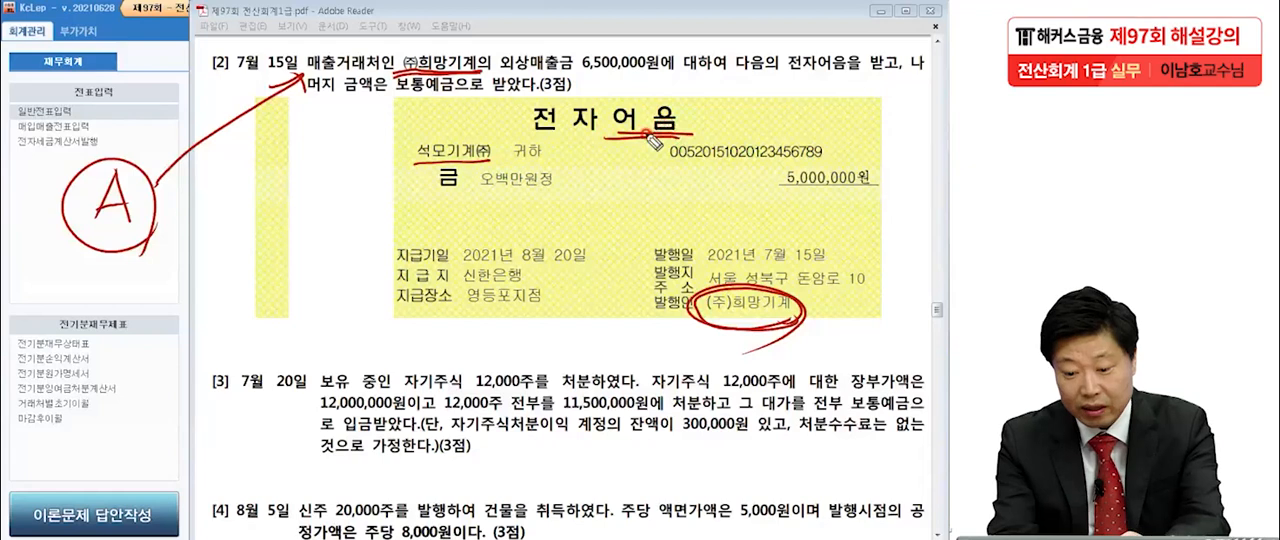
# Underline 발행인 on the note, write a circled A below the issuer (주)희망기계, and underline ㈜희망기계 in the item text again.
pyautogui.moveTo(658, 331); pyautogui.dragTo(678, 330)
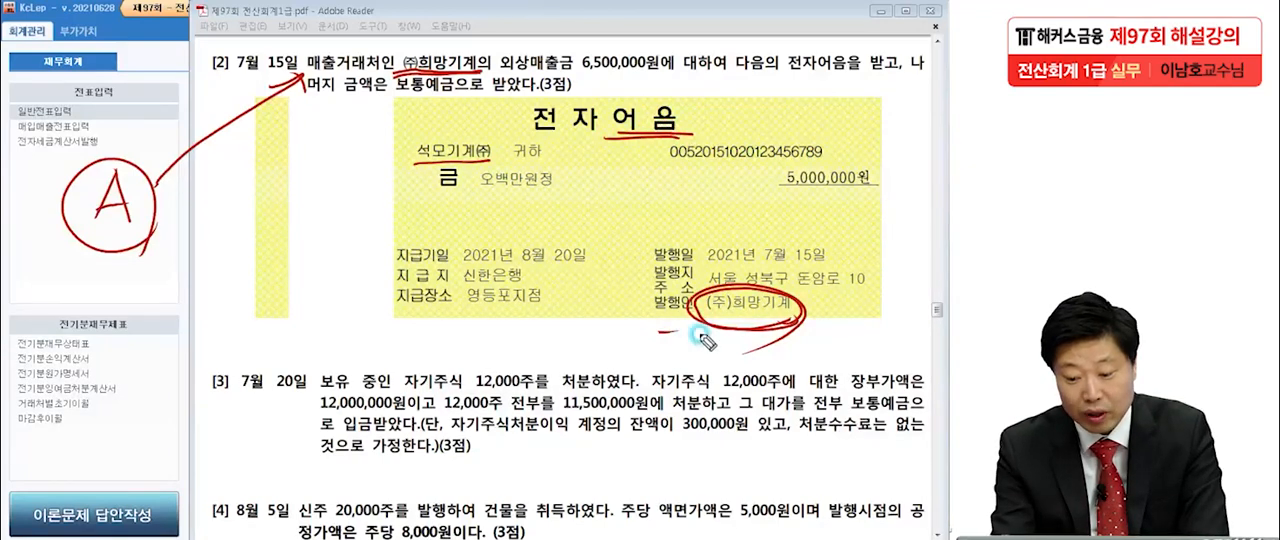
pyautogui.click(138, 228)
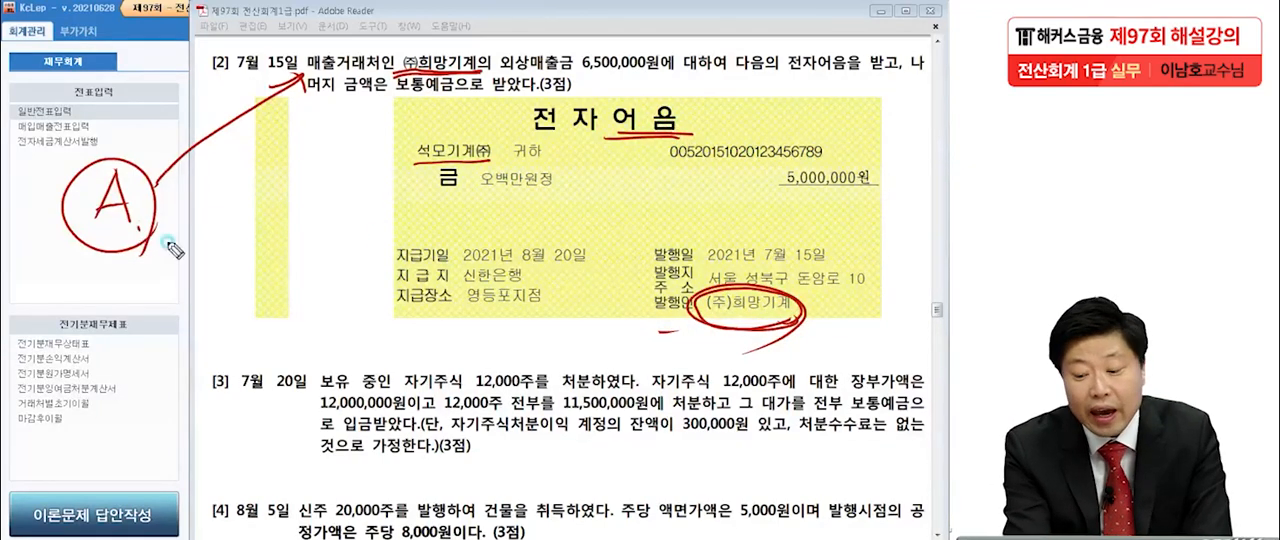
pyautogui.moveTo(746, 335)
pyautogui.mouseDown()
pyautogui.moveTo(719, 376)
pyautogui.moveTo(744, 371)
pyautogui.mouseUp()
pyautogui.moveTo(728, 362); pyautogui.dragTo(750, 358)
pyautogui.moveTo(745, 384)
pyautogui.mouseDown()
pyautogui.moveTo(712, 346)
pyautogui.moveTo(706, 372)
pyautogui.mouseUp()
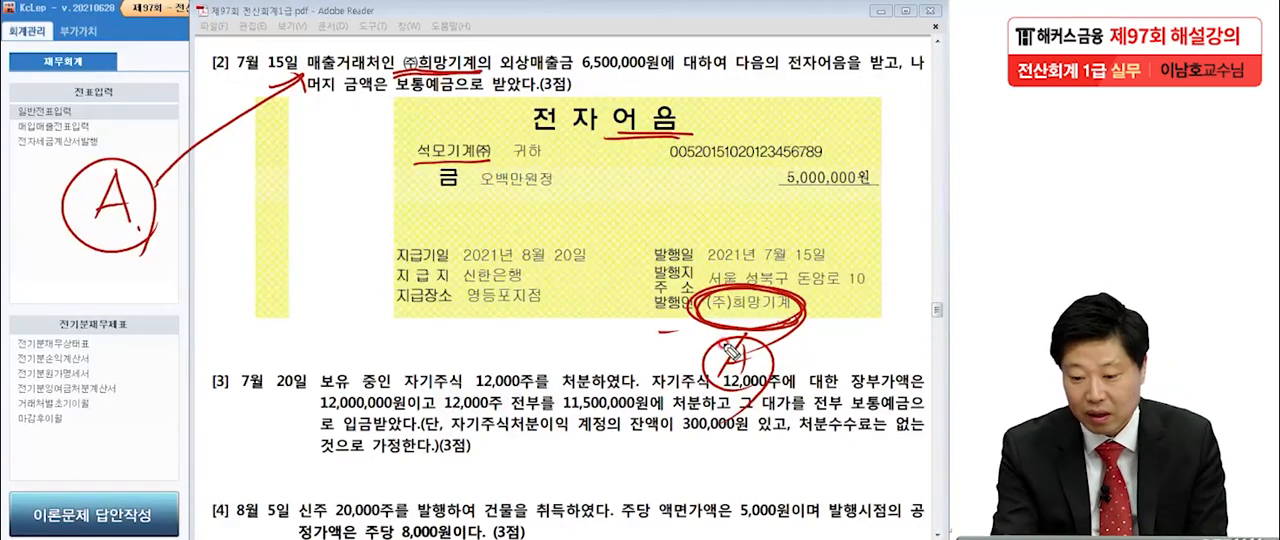
pyautogui.moveTo(404, 73); pyautogui.dragTo(480, 80)
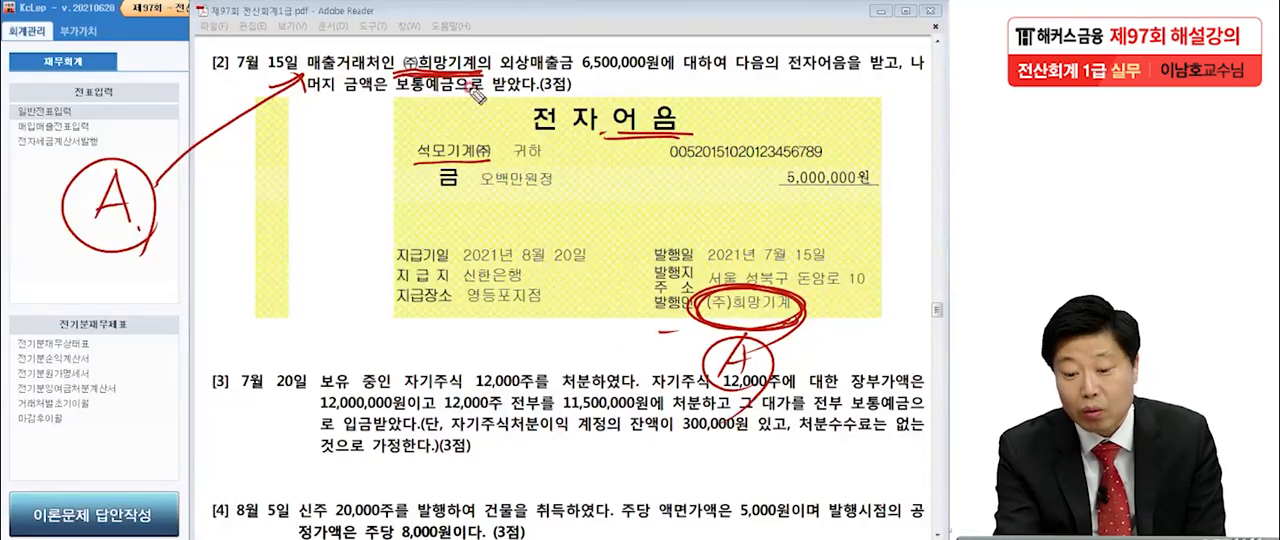
# Draw two horizontal lines through each of the two circled A marks.
pyautogui.moveTo(686, 354); pyautogui.dragTo(780, 352)
pyautogui.moveTo(694, 371); pyautogui.dragTo(773, 375)
pyautogui.moveTo(72, 204); pyautogui.dragTo(172, 196)
pyautogui.moveTo(70, 218); pyautogui.dragTo(166, 214)
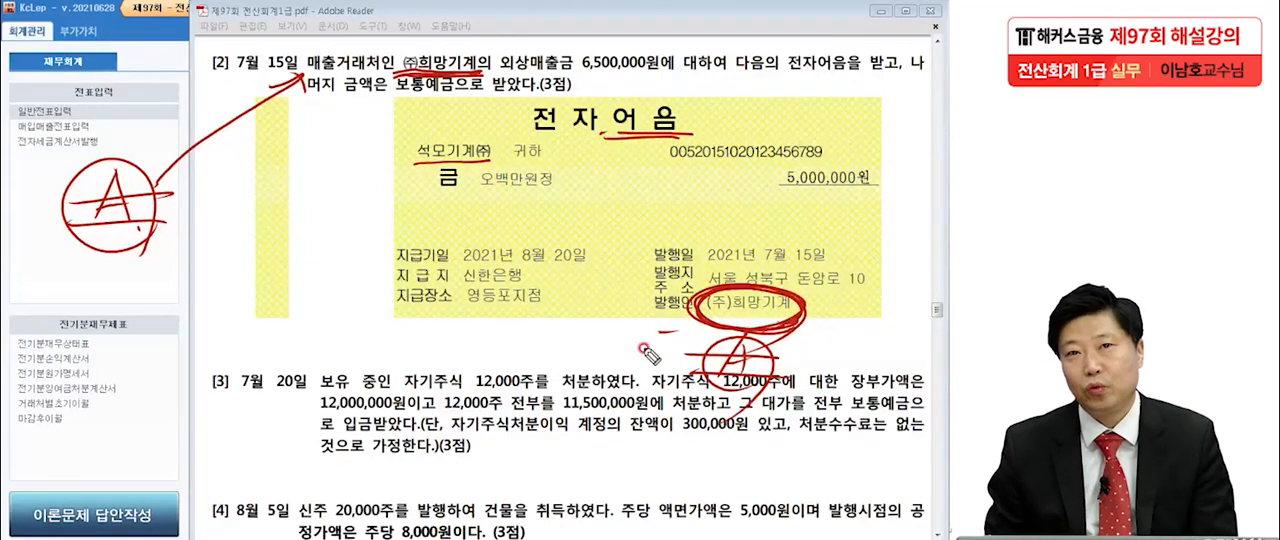
# Clear the pen marks, switch to KcLep, open 일반전표입력 and set the voucher date to July 15.
pyautogui.press('Escape')
pyautogui.click(140, 258)
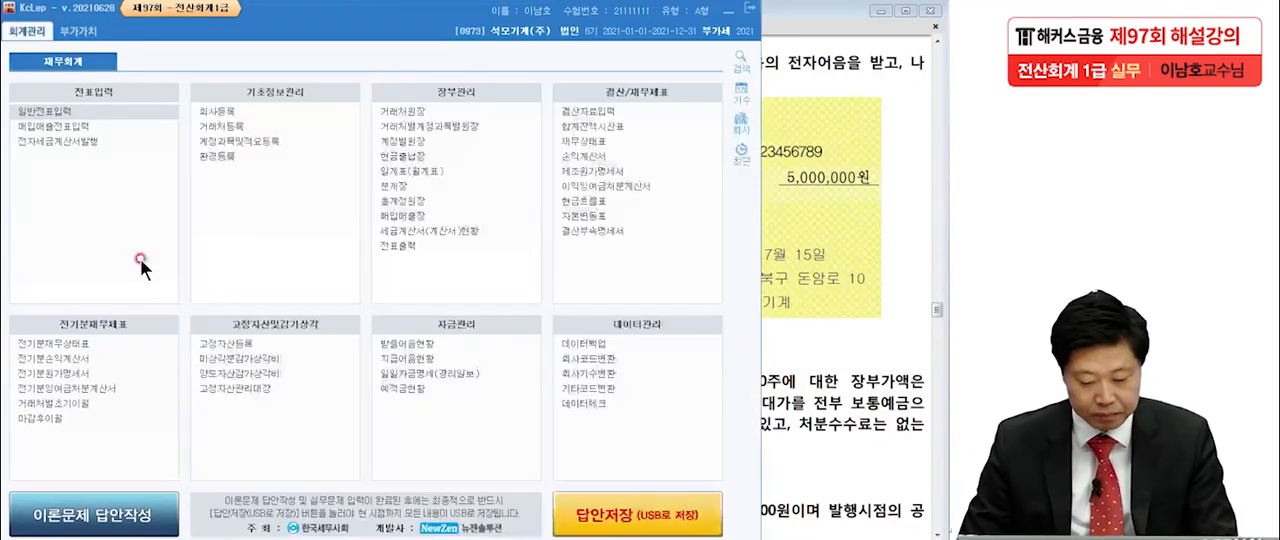
pyautogui.click(46, 112)
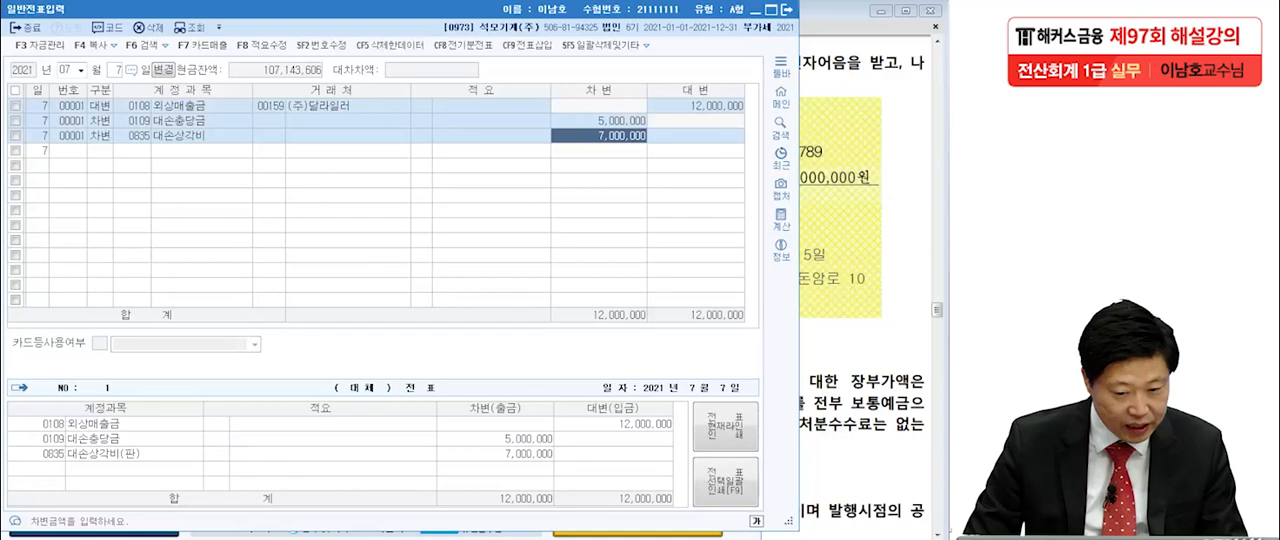
pyautogui.click(112, 67)
pyautogui.write('15')
pyautogui.press('Return')
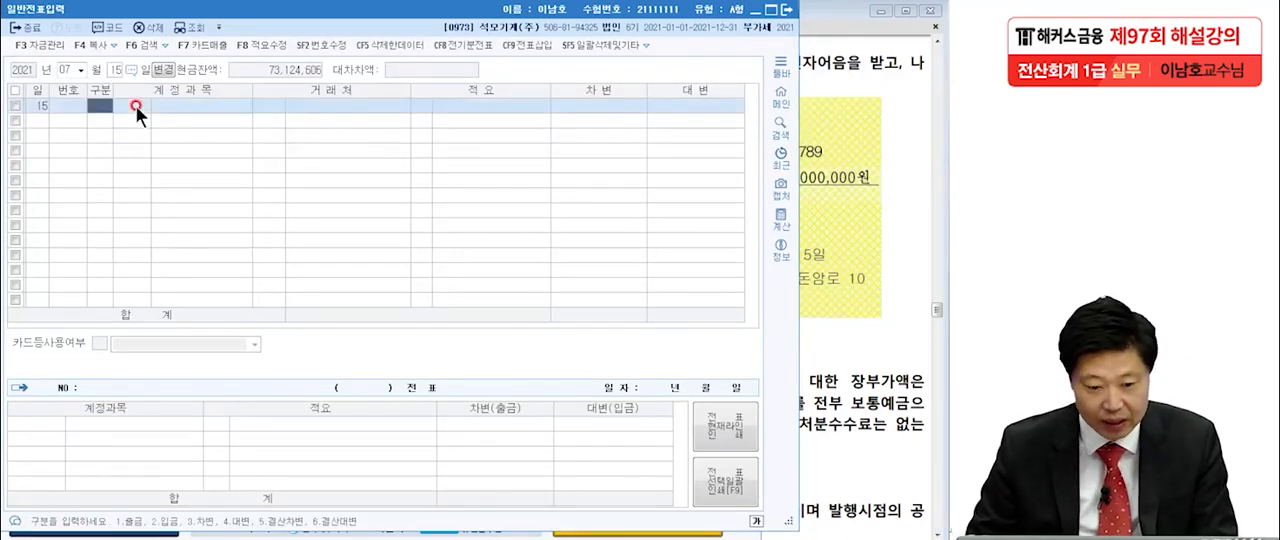
# Enter a credit line for 외상매출금 with customer (주)희망기계 and amount 6,500,000.
pyautogui.write('4')
pyautogui.press('Return')
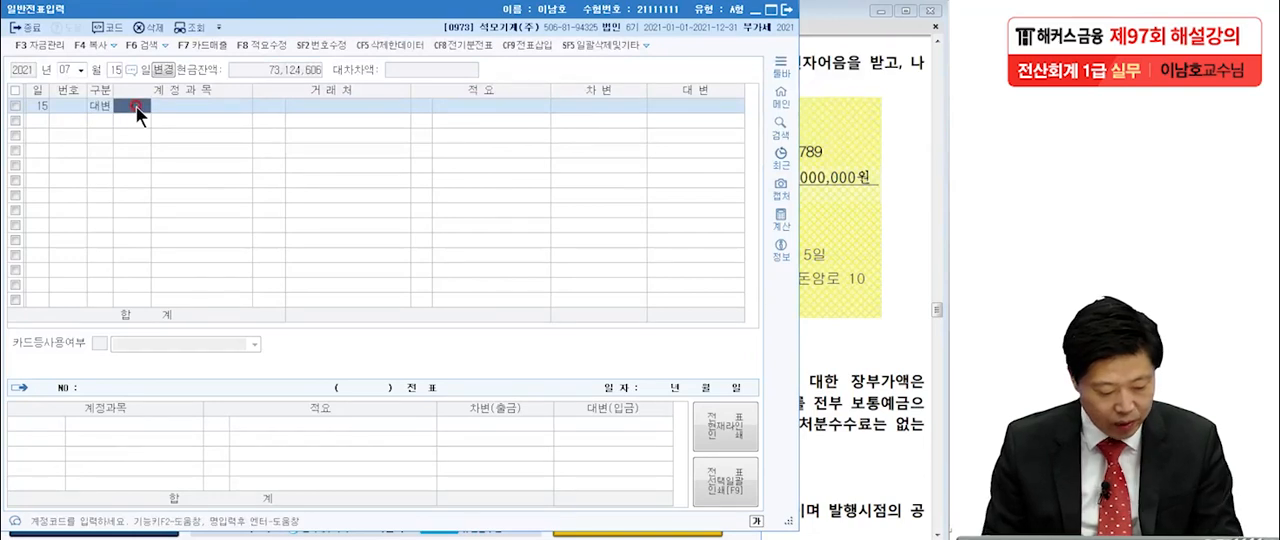
pyautogui.write('외상매')
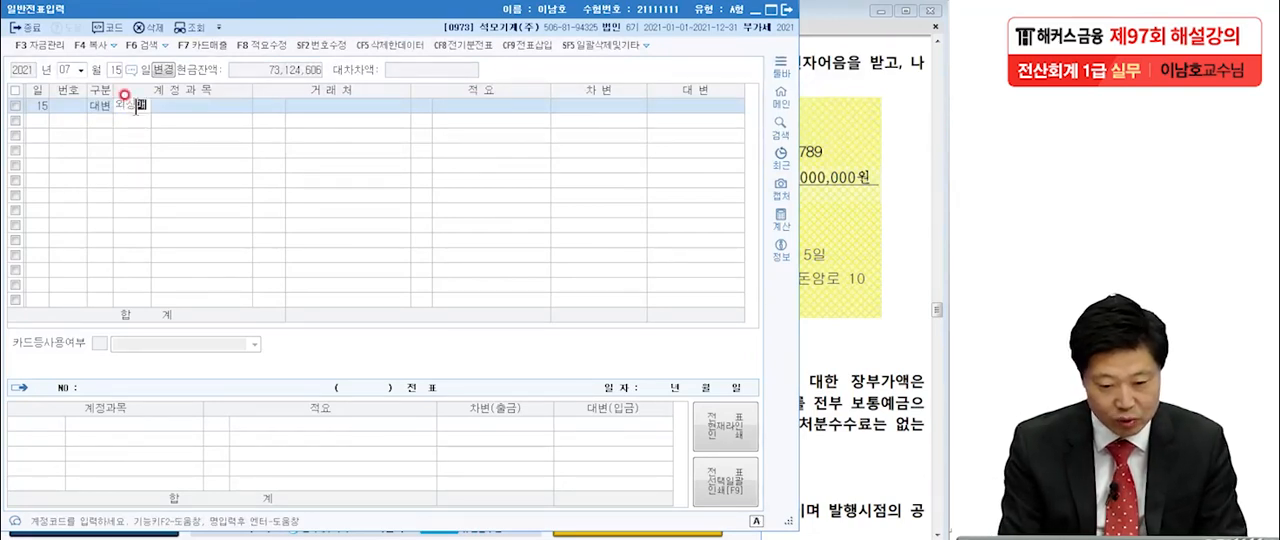
pyautogui.press('Return')
pyautogui.press('Return')
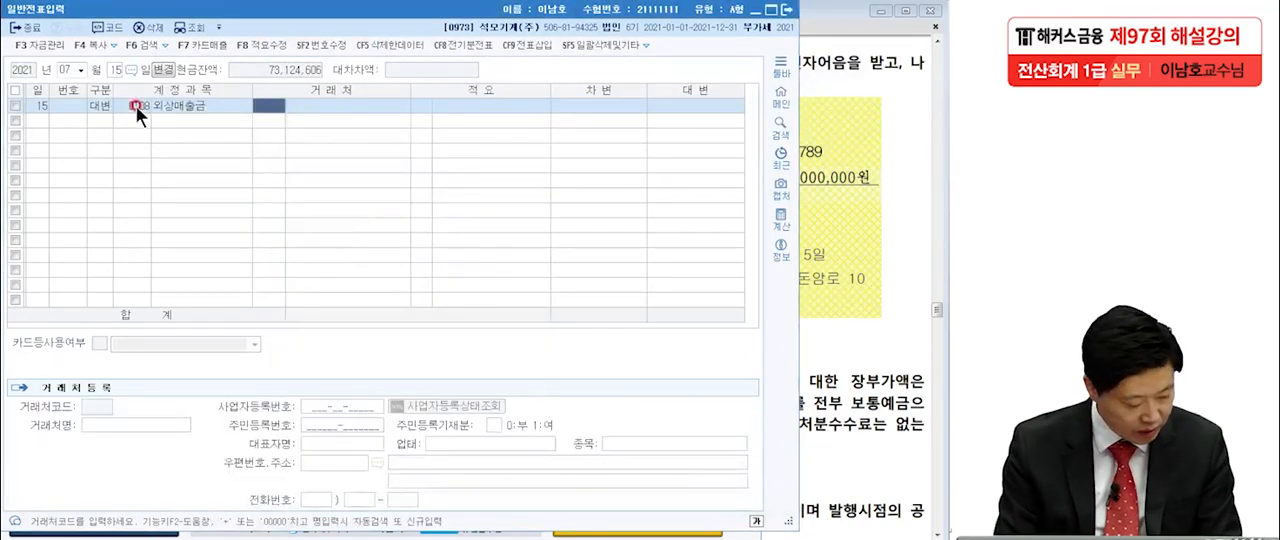
pyautogui.write('희망')
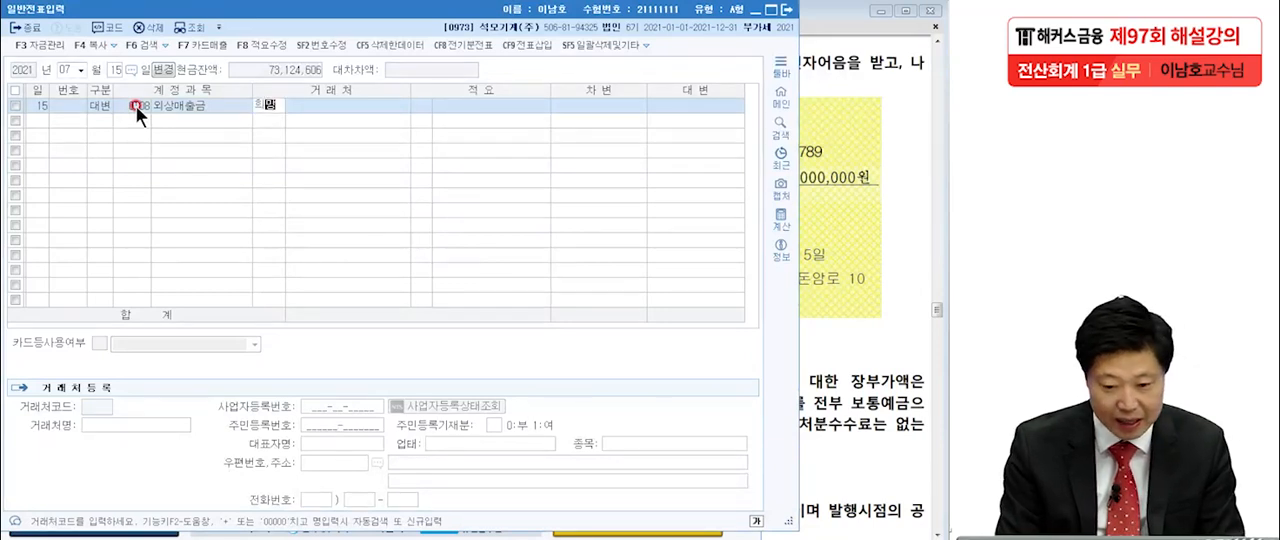
pyautogui.press('Return')
pyautogui.press('Return')
pyautogui.press('Return')
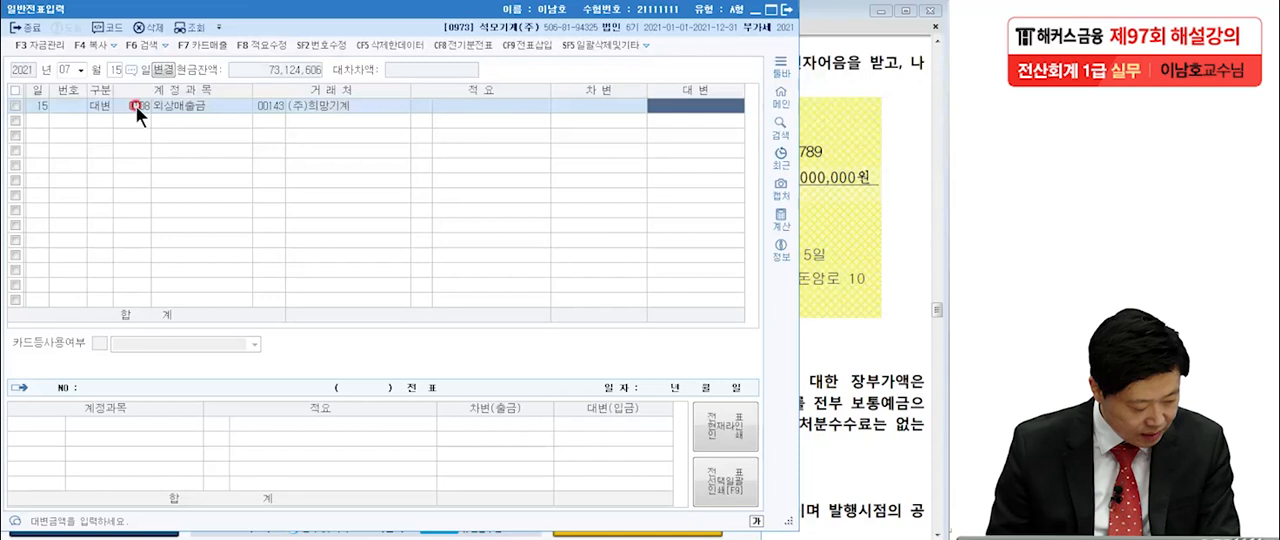
pyautogui.write('6500000')
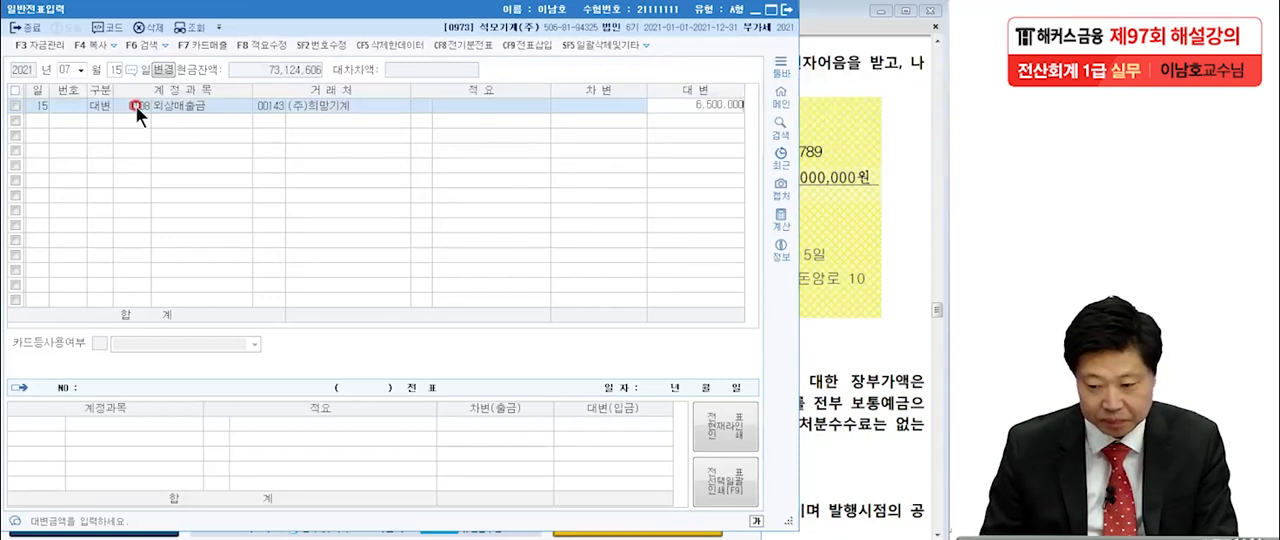
pyautogui.press('Return')
# Add a debit line for 받을어음 with customer (주)희망기계 and amount 5,000,000.
pyautogui.write('3')
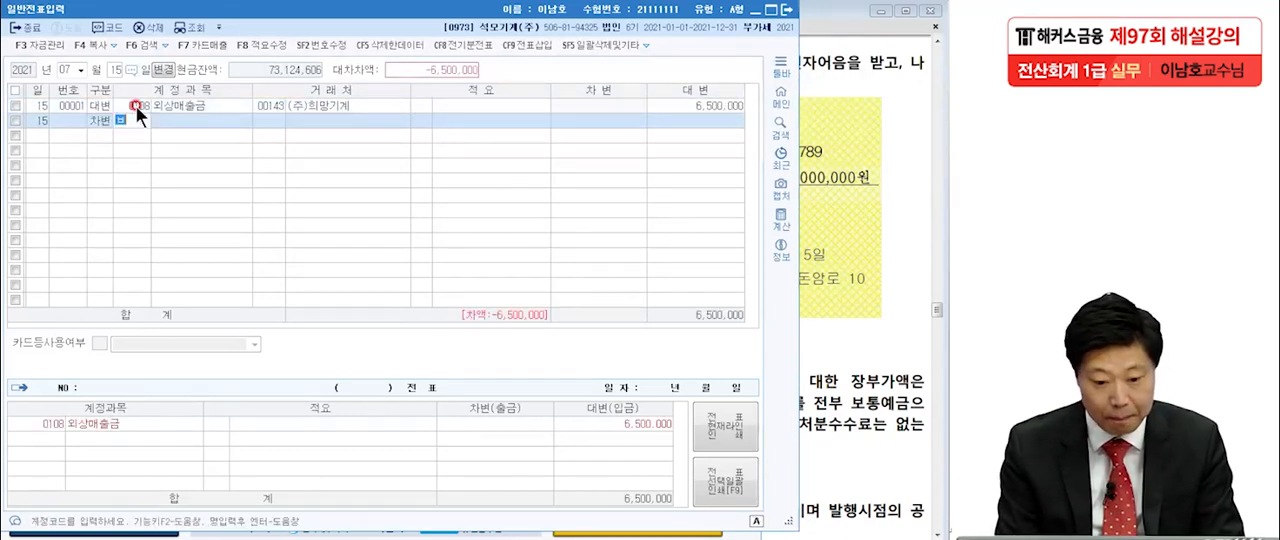
pyautogui.write('받을')
pyautogui.press('Return')
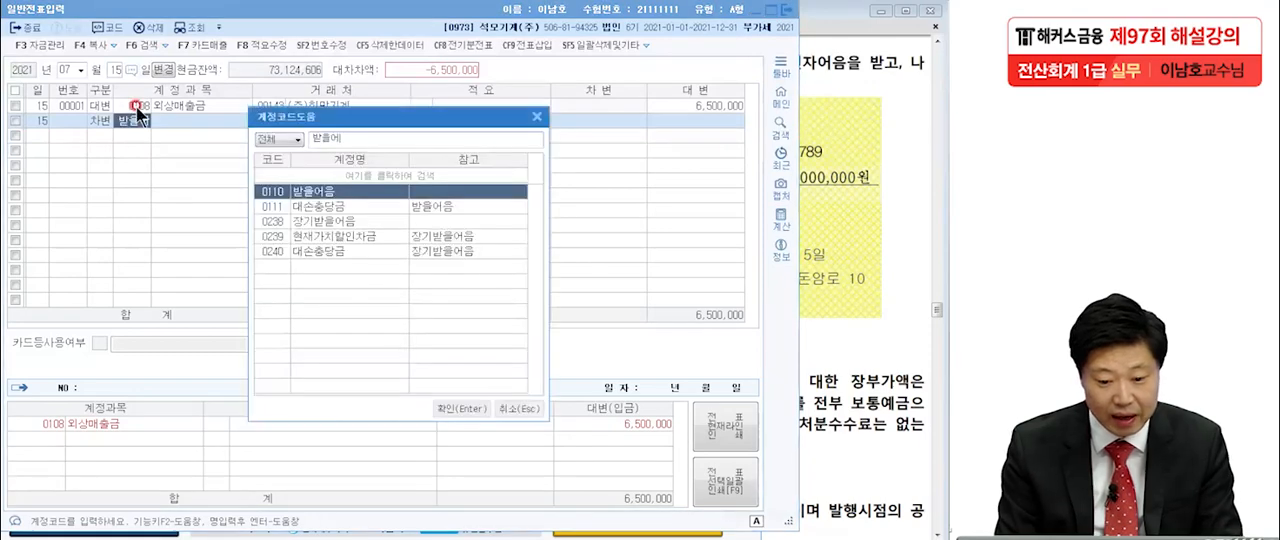
pyautogui.press('Return')
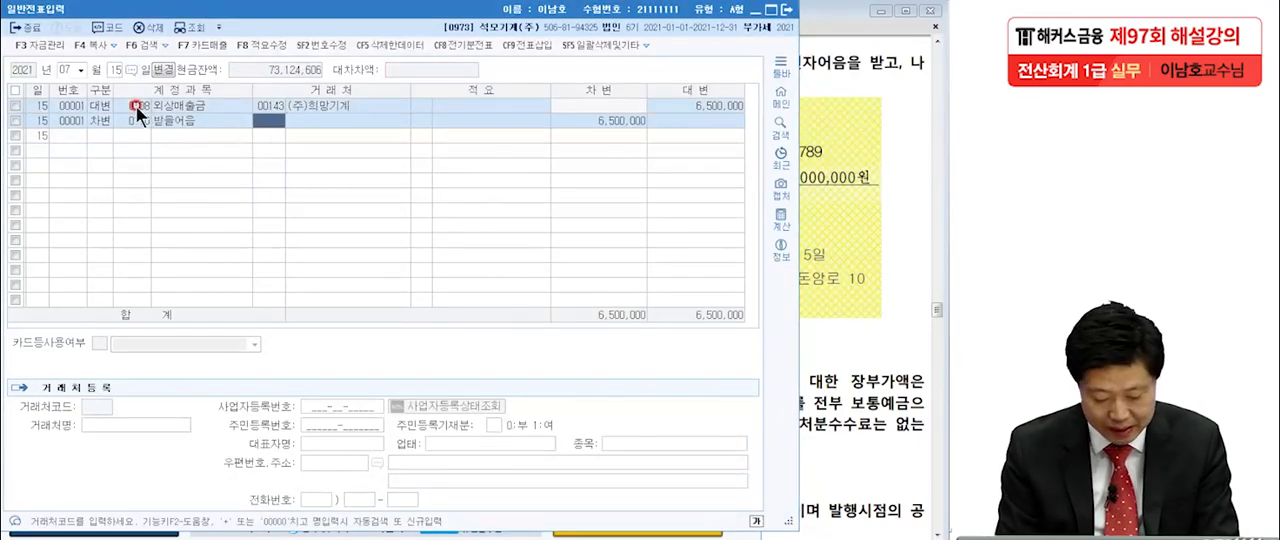
pyautogui.write('희망')
pyautogui.press('Return')
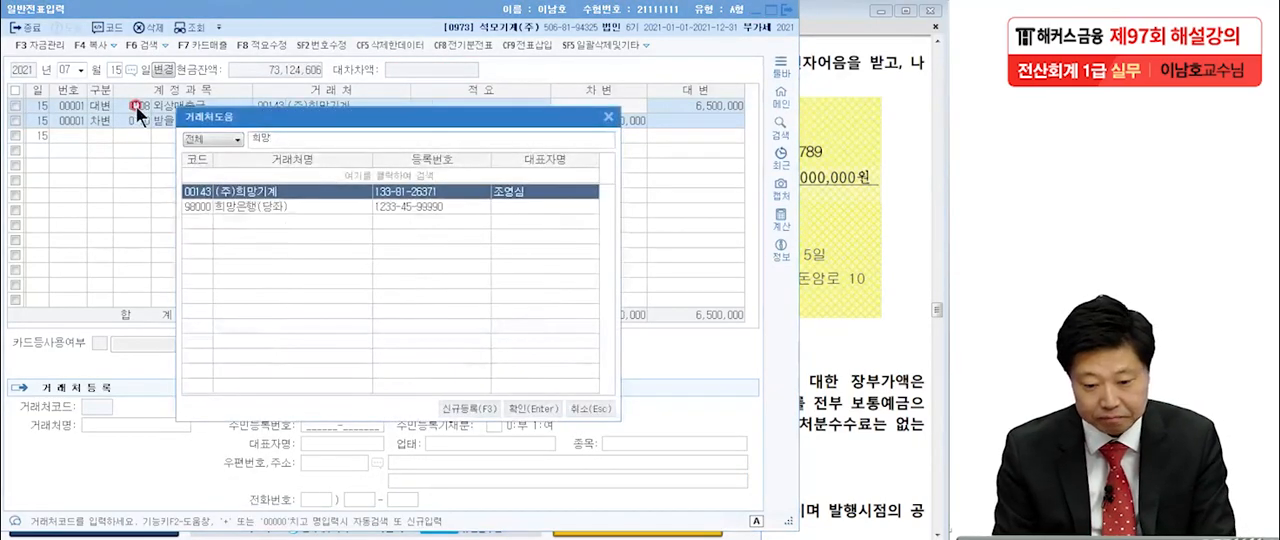
pyautogui.press('Return')
pyautogui.press('Return')
pyautogui.write('5,000,000')
# Add a debit line for 보통예금 for the remaining 1,500,000.
pyautogui.press('Return')
pyautogui.write('3')
pyautogui.press('Return')
pyautogui.write('보통')
pyautogui.press('Return')
pyautogui.press('Return')
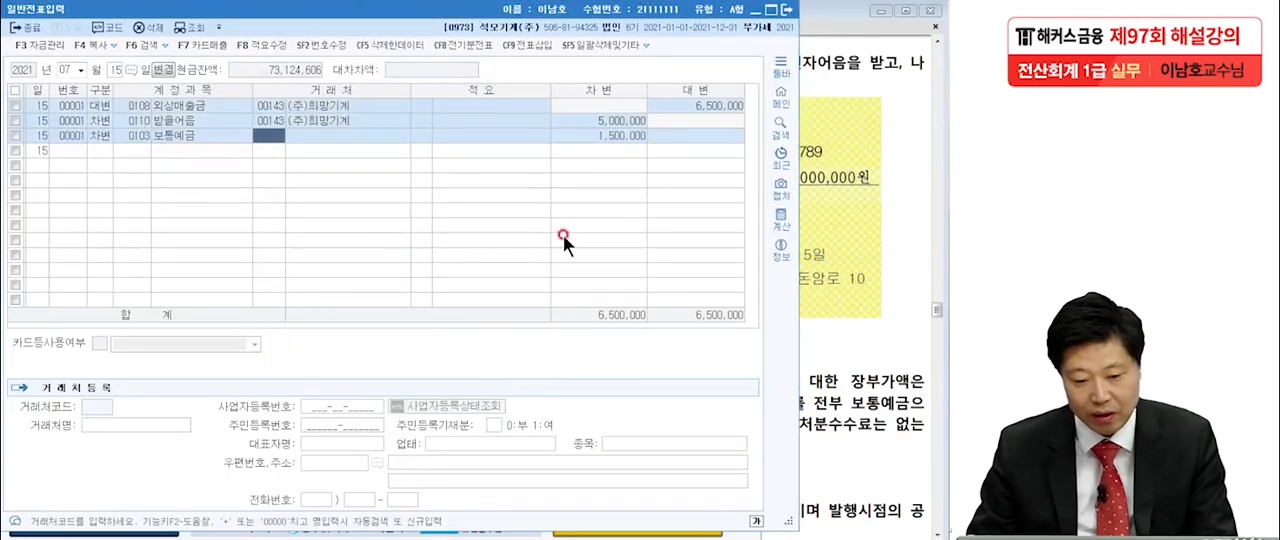
# Switch to the exam PDF and underline 12,000,000원, 11,500,000원, 이익 and 300,000원 in item [3], the July 20 treasury stock disposal.
pyautogui.click(829, 250)
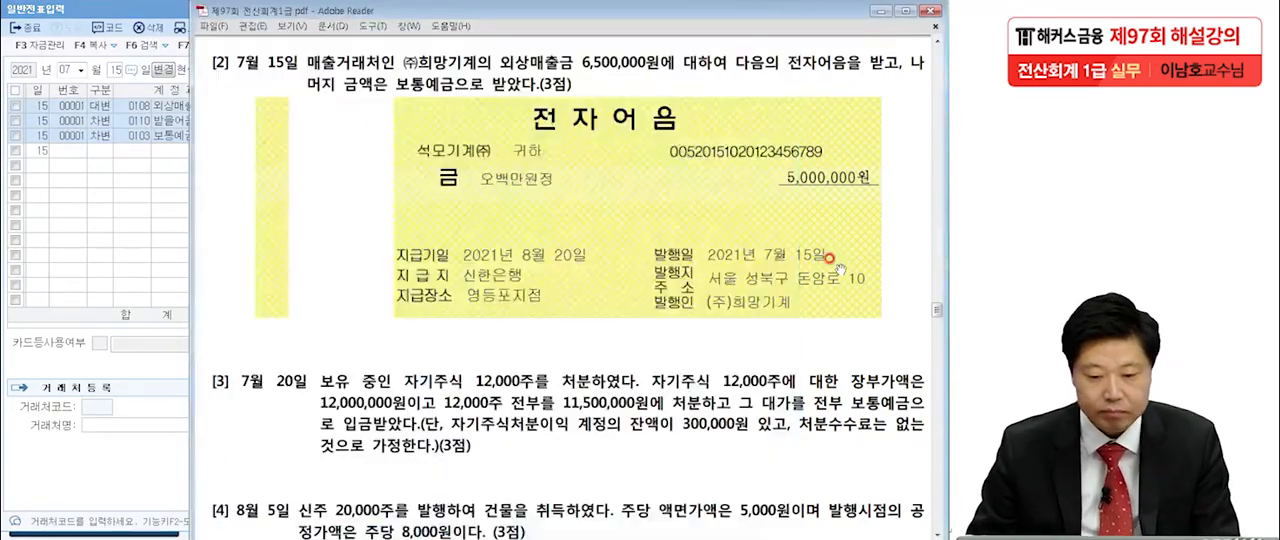
pyautogui.scroll(-5, 828, 200)
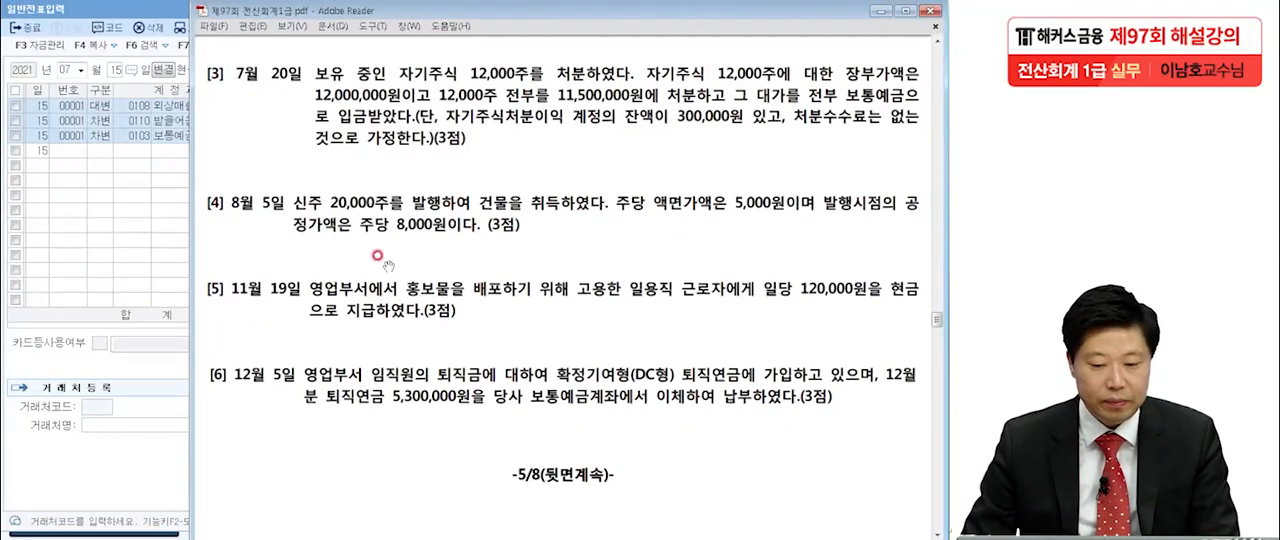
pyautogui.click(125, 291)
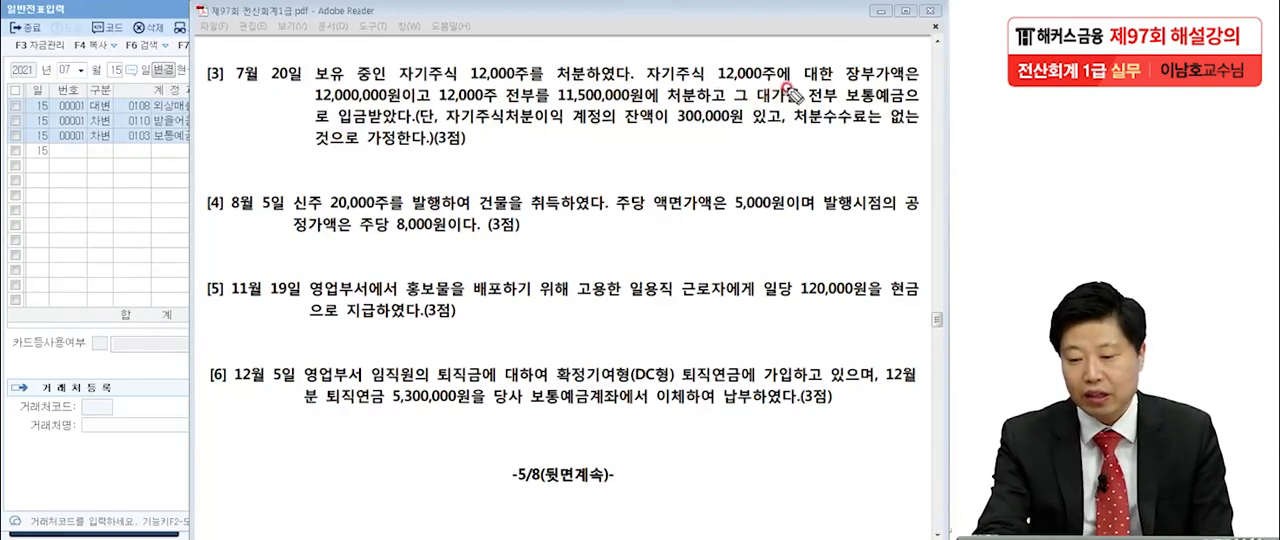
pyautogui.moveTo(434, 98); pyautogui.dragTo(438, 100)
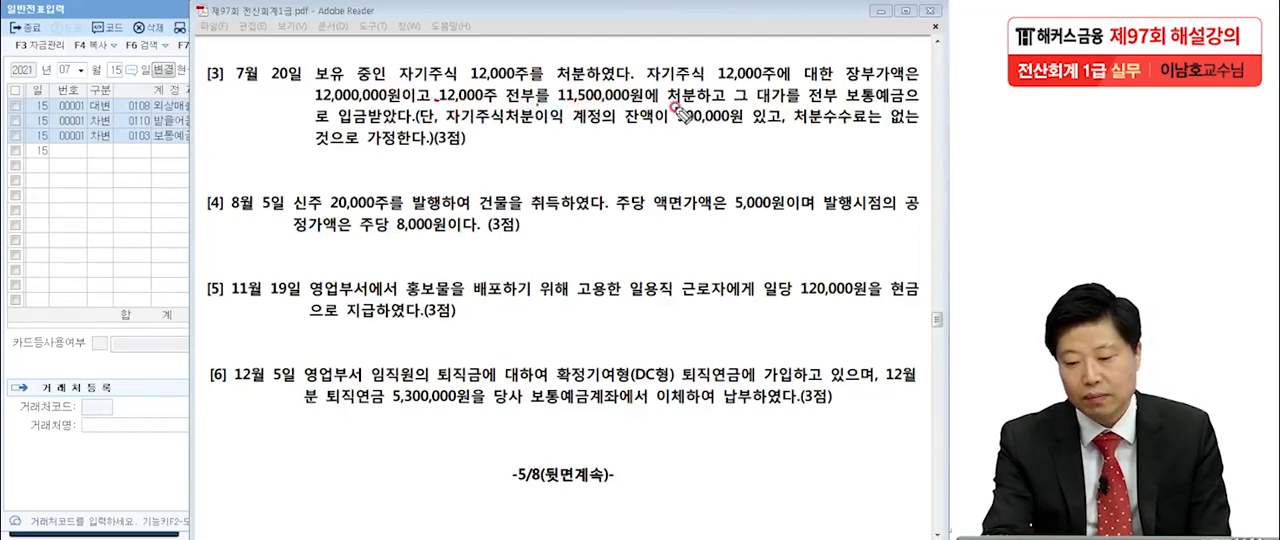
pyautogui.click(727, 104)
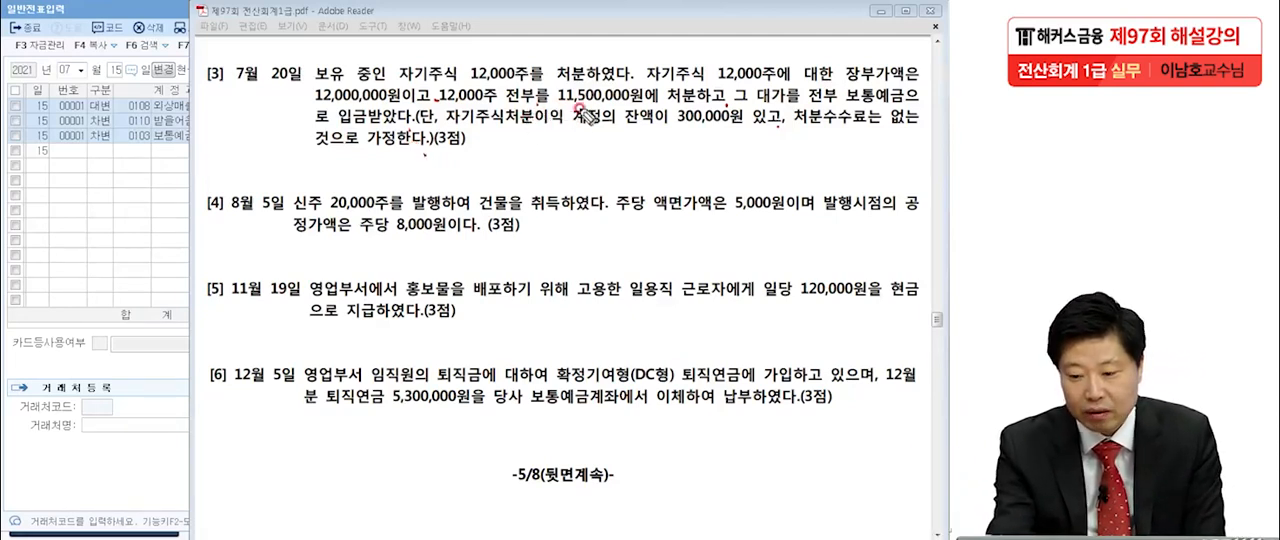
pyautogui.moveTo(312, 103); pyautogui.dragTo(403, 97)
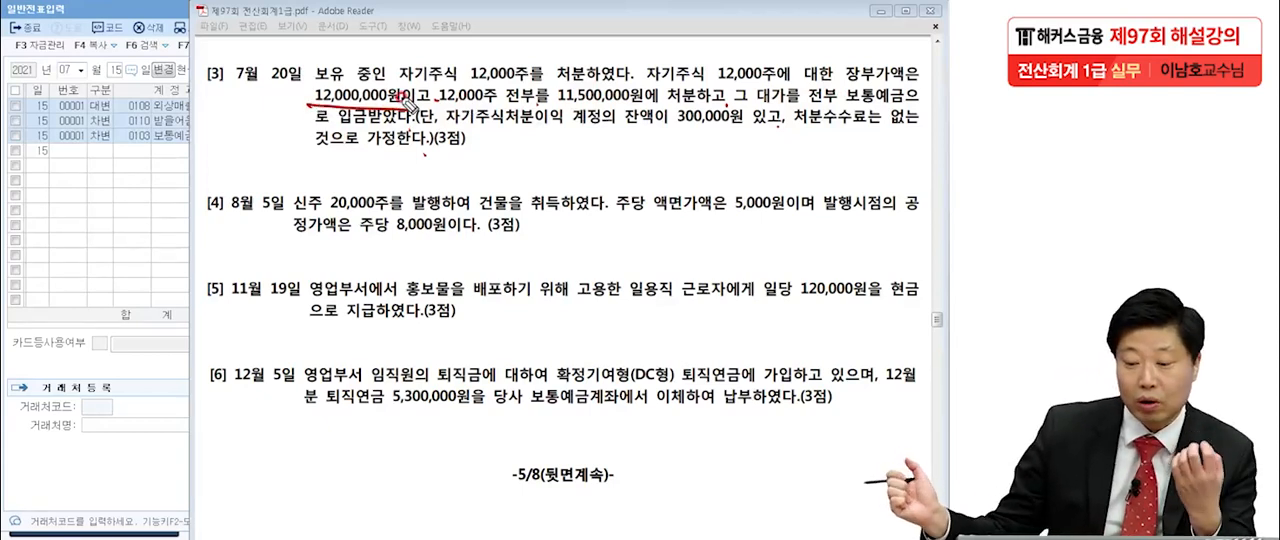
pyautogui.moveTo(557, 103); pyautogui.dragTo(650, 99)
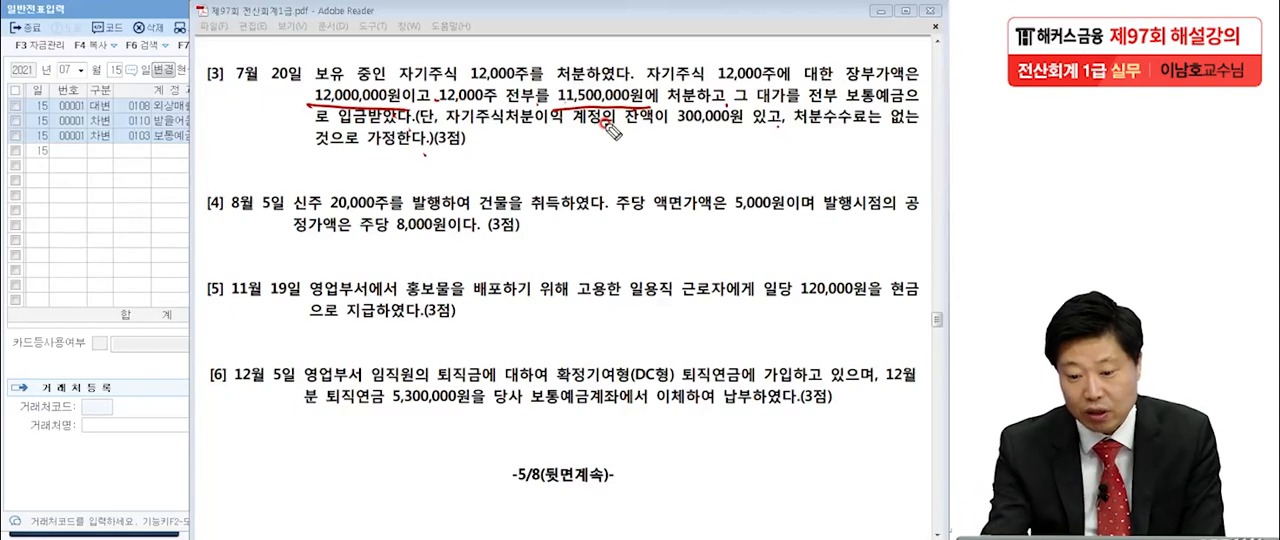
pyautogui.moveTo(536, 134); pyautogui.dragTo(556, 132)
pyautogui.moveTo(664, 129); pyautogui.dragTo(693, 132)
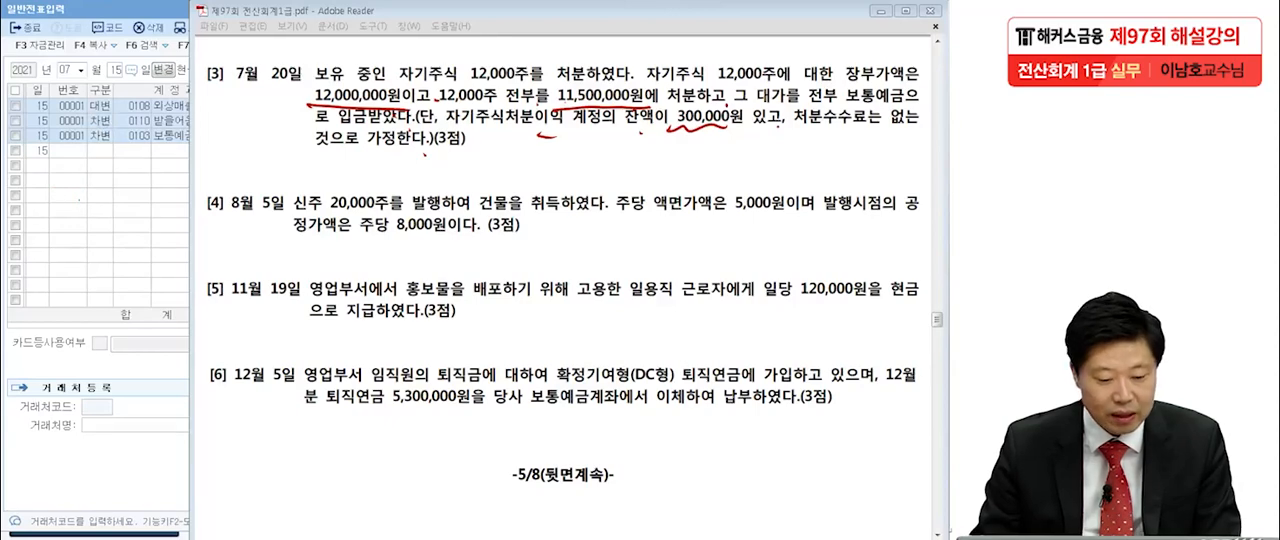
# Clear the pen marks, switch back to the KcLep general voucher and set its date to July 20.
pyautogui.press('Escape')
pyautogui.click(72, 238)
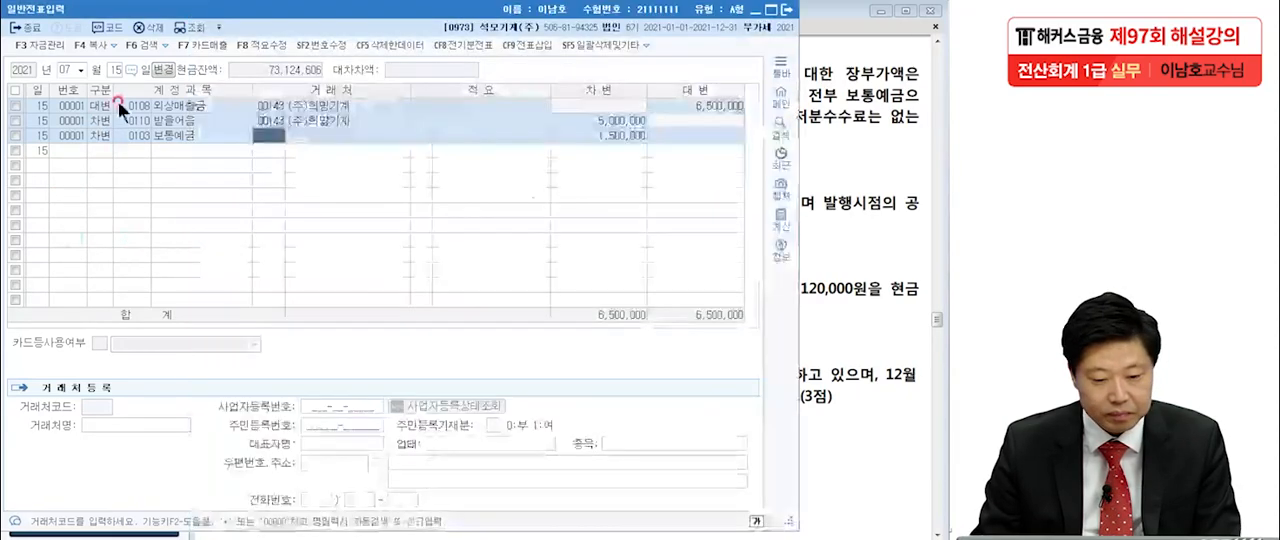
pyautogui.click(114, 68)
pyautogui.write('20')
pyautogui.press('Return')
# Enter a credit line for account 0383 자기주식 with amount 12,000,000.
pyautogui.write('4차기주')
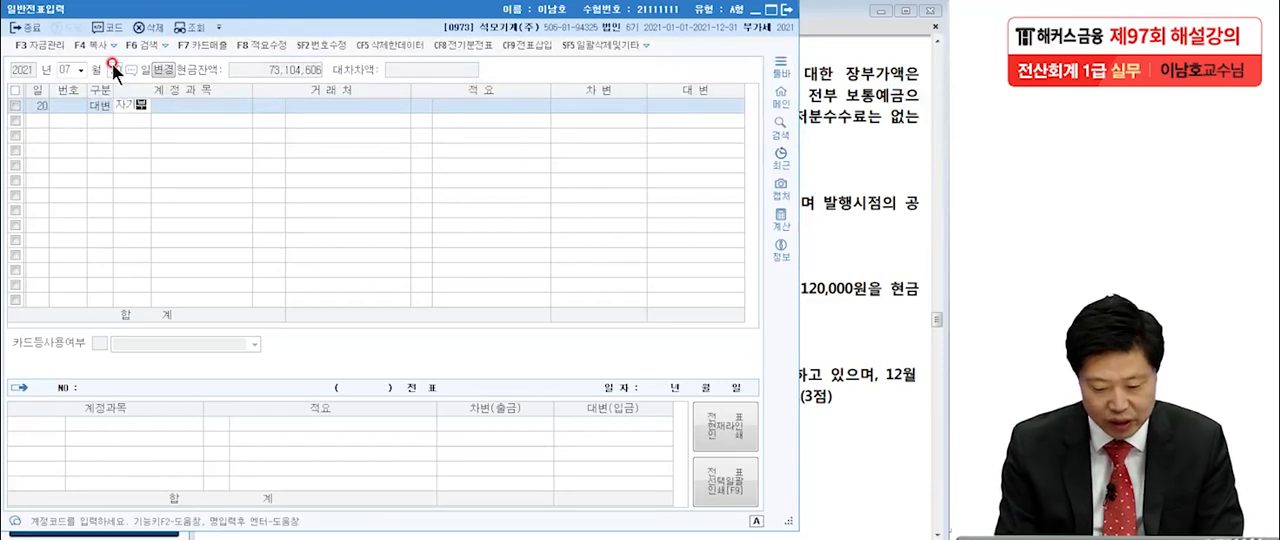
pyautogui.press('Return')
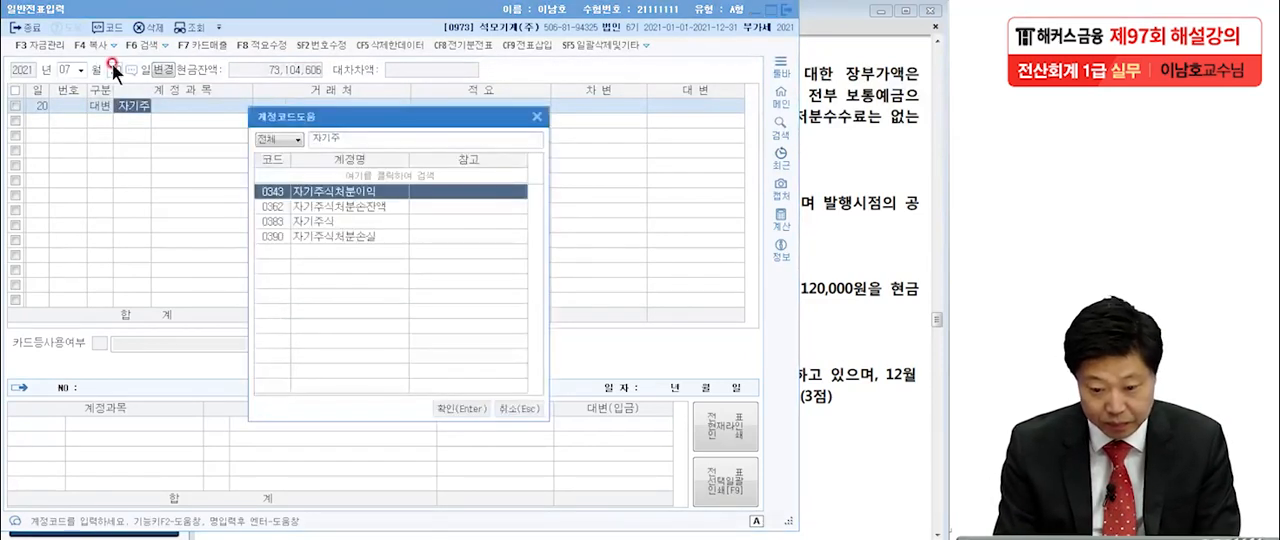
pyautogui.doubleClick(355, 219)
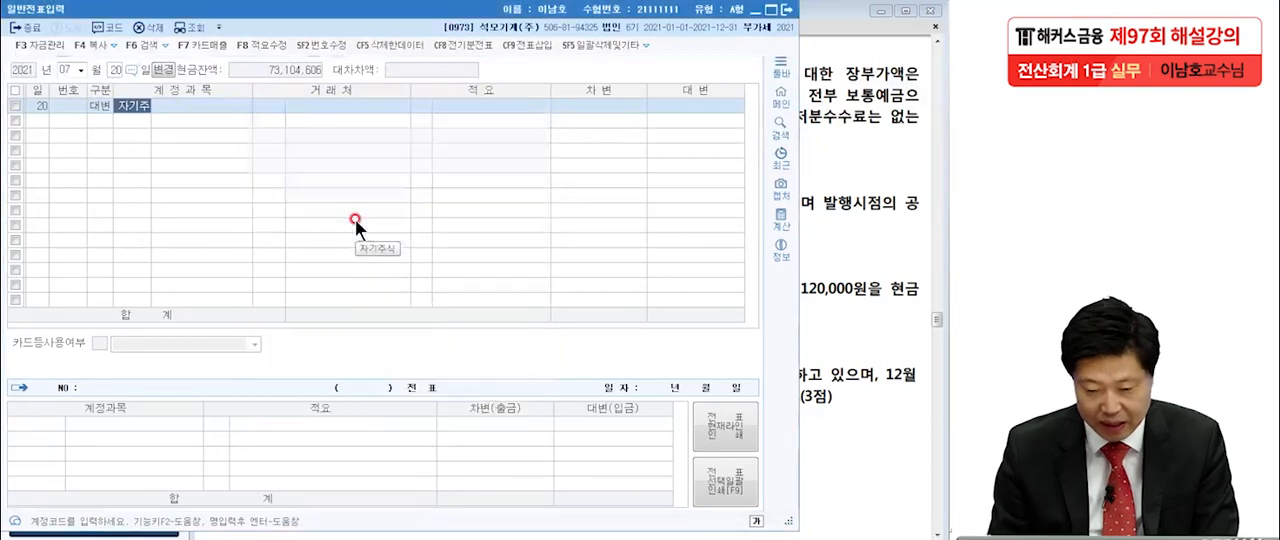
pyautogui.click(669, 105)
pyautogui.write('123000')
pyautogui.press('BackSpace')
pyautogui.press('BackSpace')
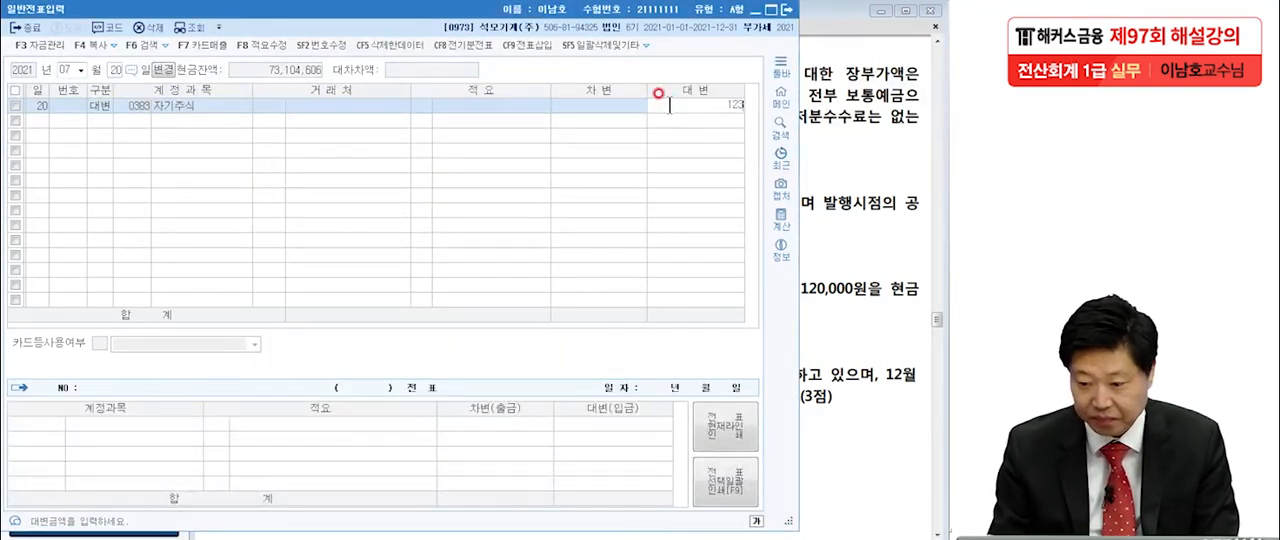
pyautogui.write('00000')
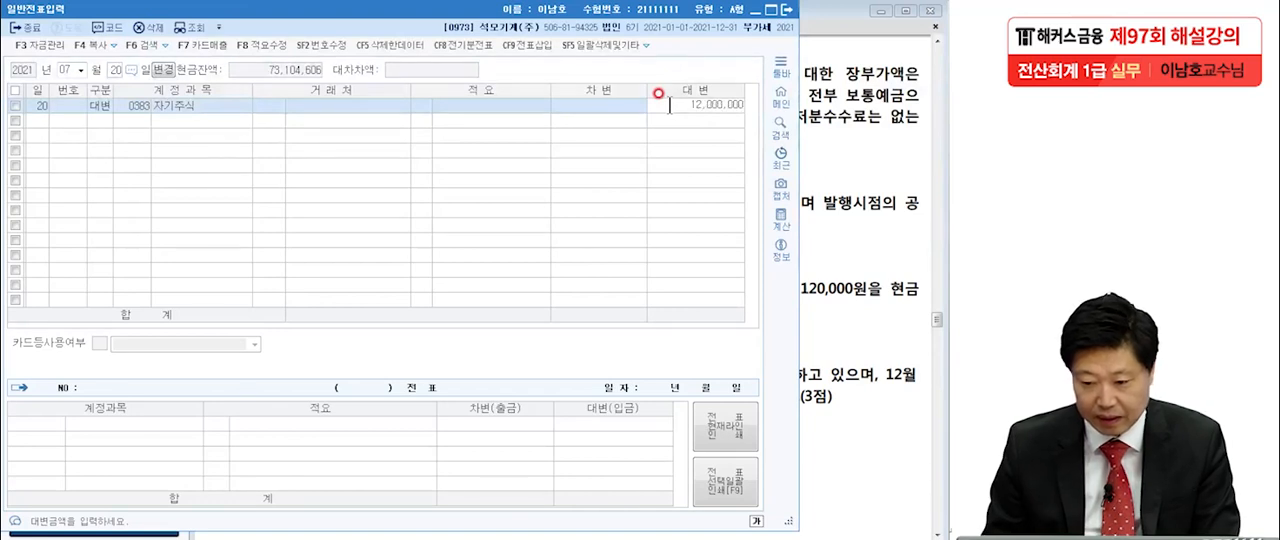
pyautogui.press('Return')
# Add a debit line for 보통예금 with amount 11,500,000.
pyautogui.write('3')
pyautogui.press('Return')
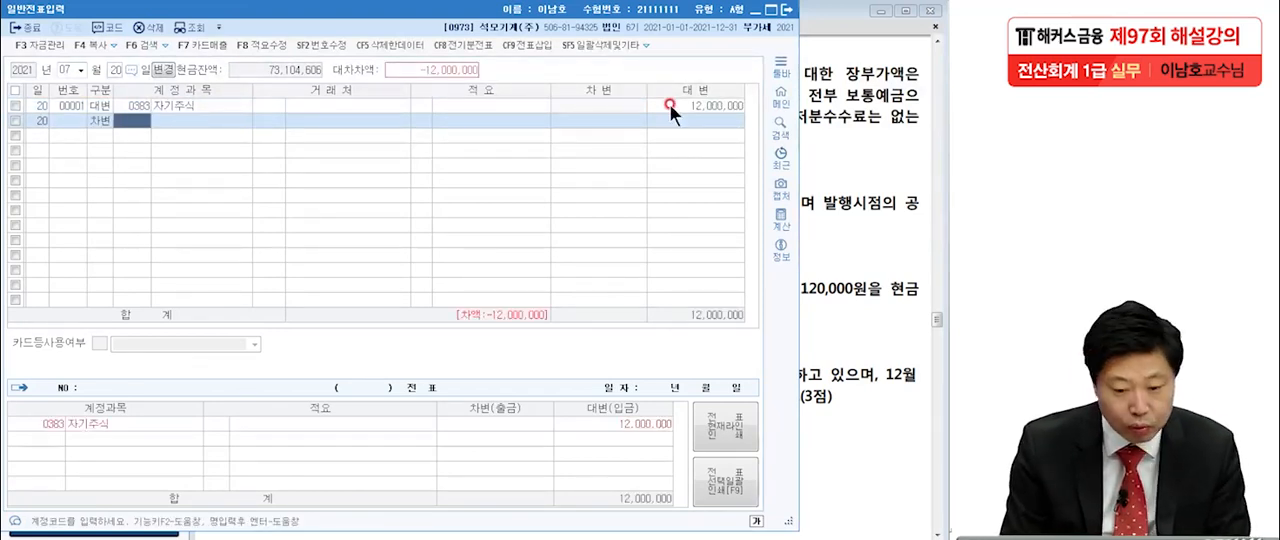
pyautogui.write('보통')
pyautogui.press('Return')
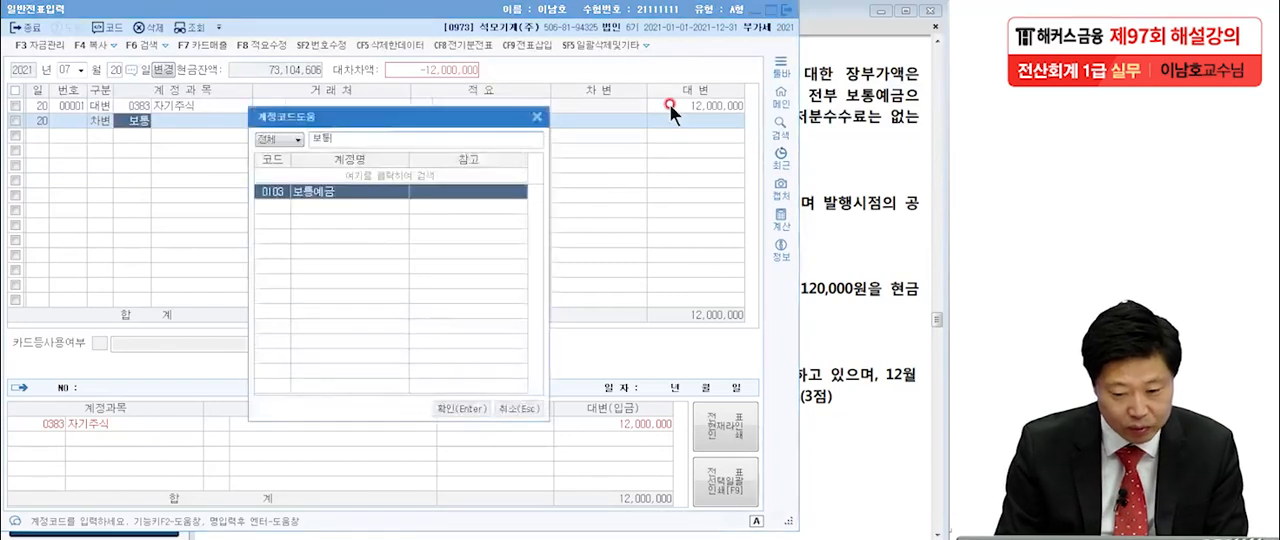
pyautogui.press('Return')
pyautogui.press('Return')
pyautogui.press('Return')
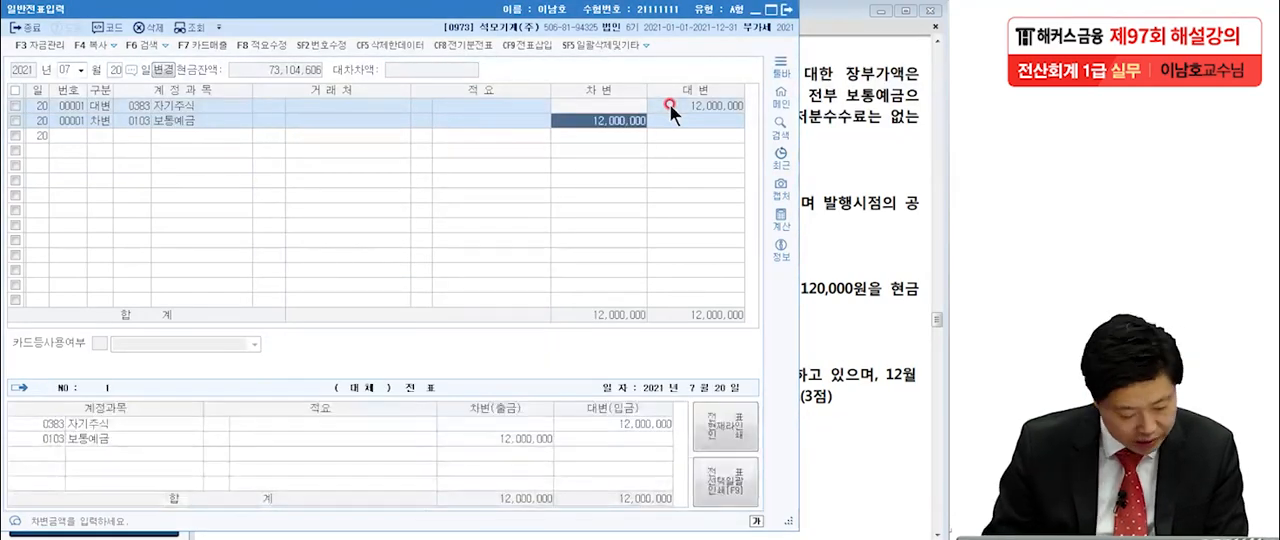
pyautogui.write('11,')
pyautogui.write('50')
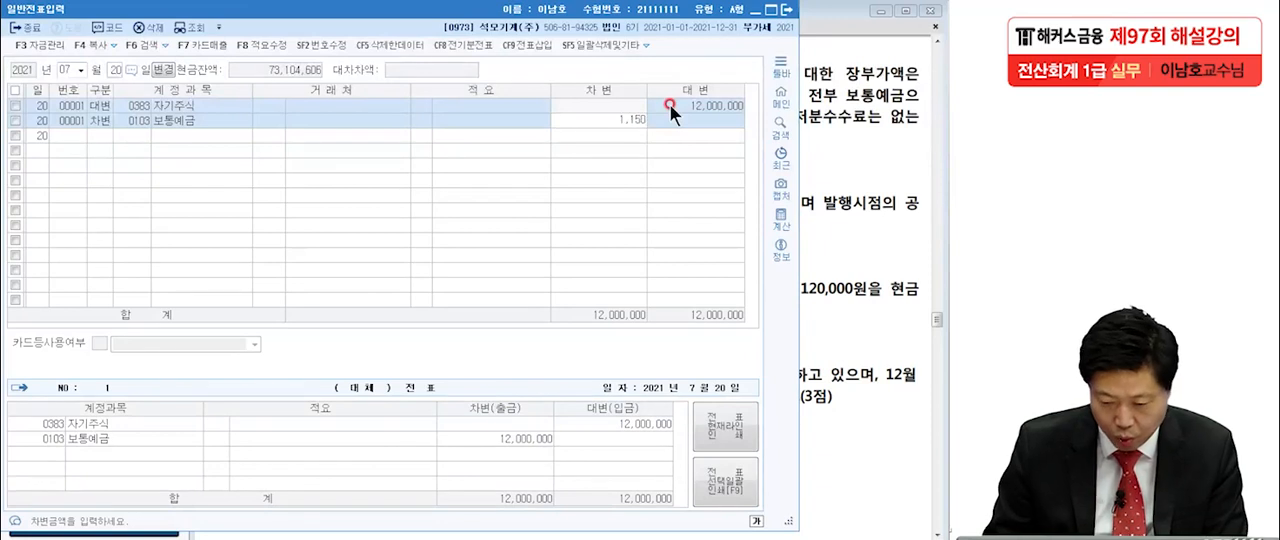
pyautogui.write('0,000')
pyautogui.press('Return')
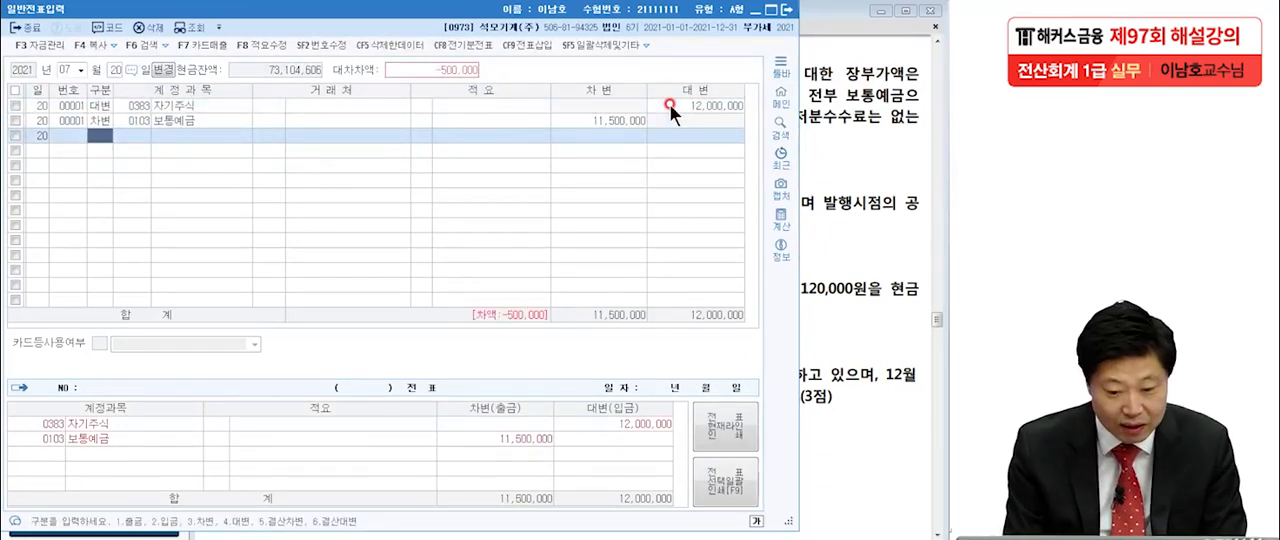
# Add a debit line for account 0343 자기주식처분이익 with amount 300,000.
pyautogui.write('3')
pyautogui.press('Return')
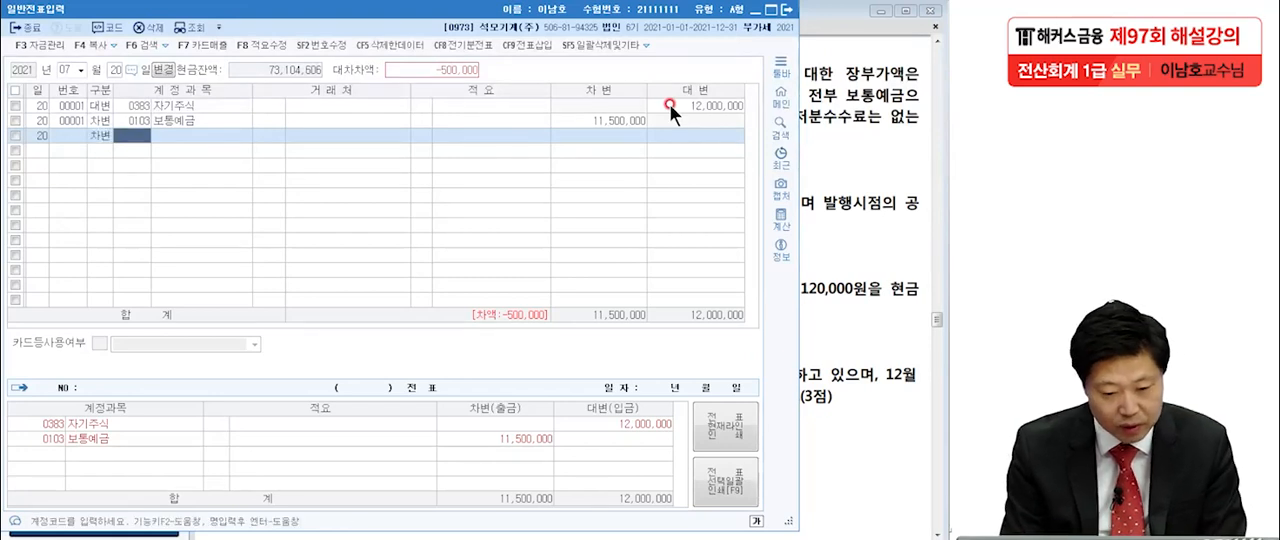
pyautogui.write('자기주')
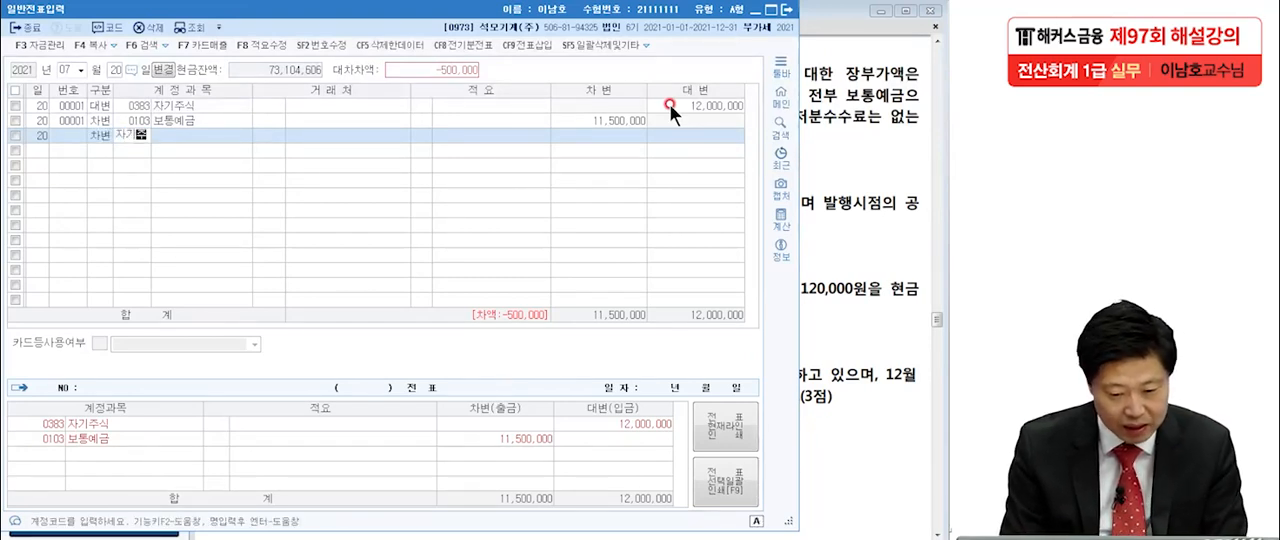
pyautogui.press('Return')
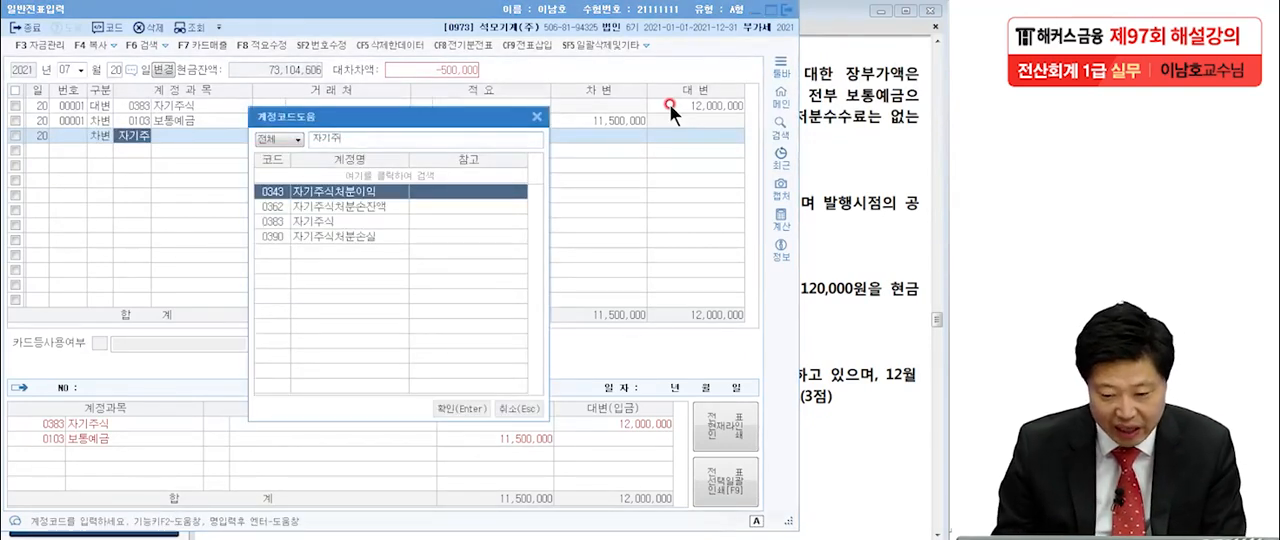
pyautogui.doubleClick(381, 191)
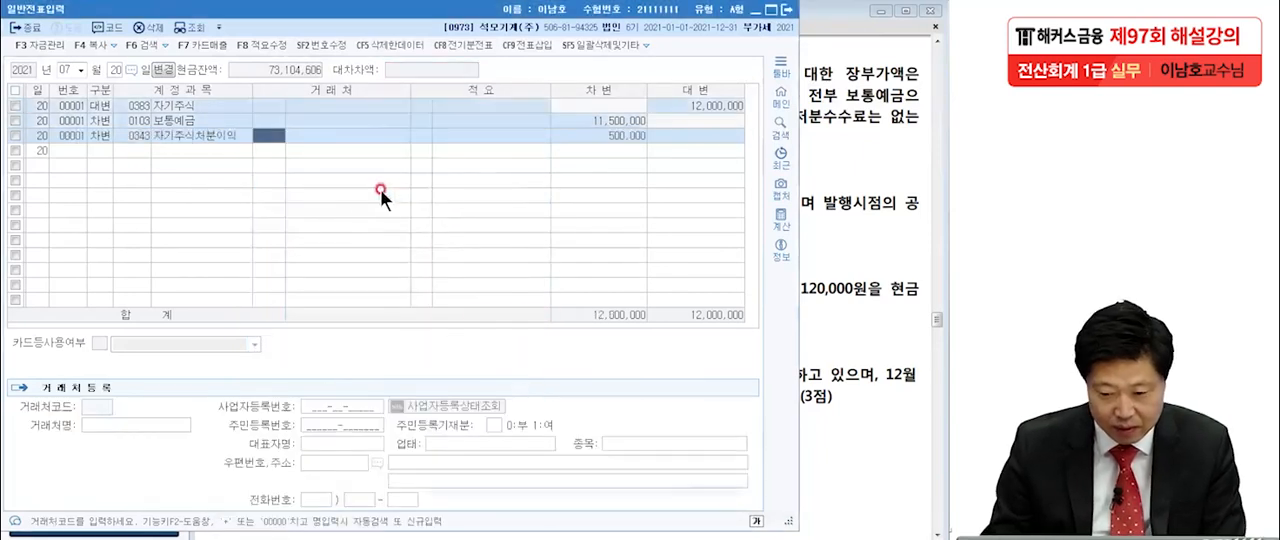
pyautogui.click(611, 136)
pyautogui.write('300,000')
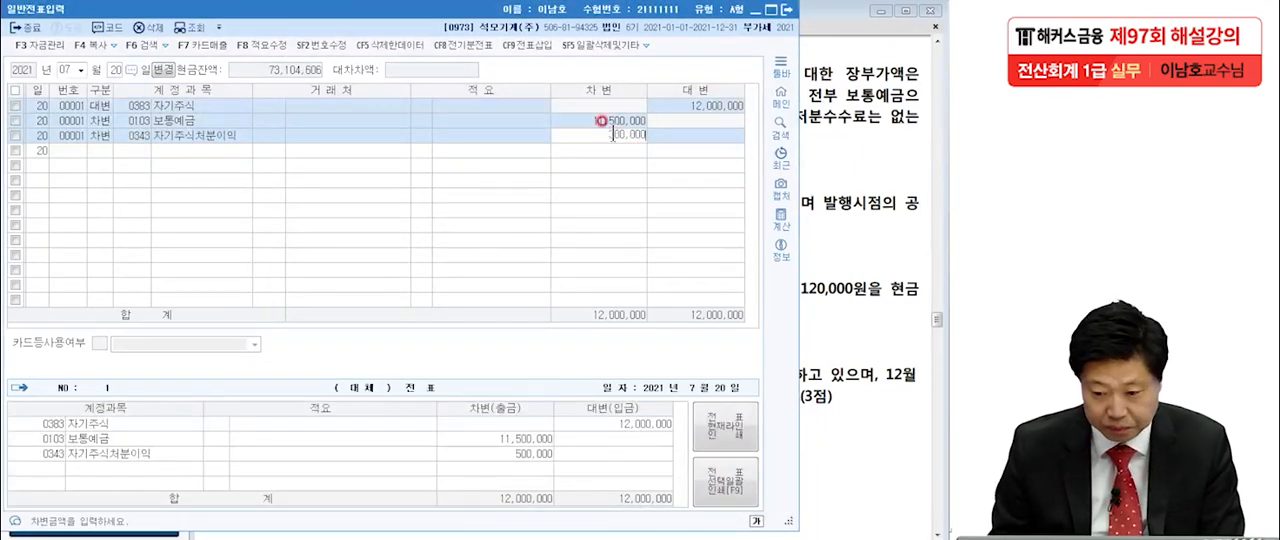
pyautogui.press('Return')
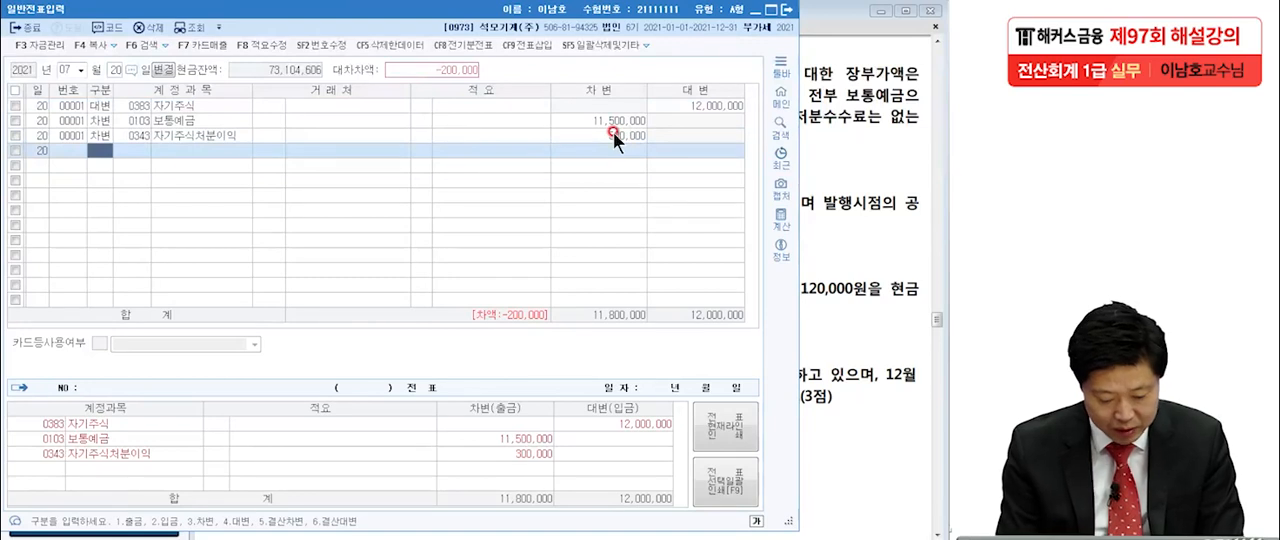
# Add a debit line for account 0390 자기주식처분손실 with the remaining 200,000.
pyautogui.write('3')
pyautogui.write('자기')
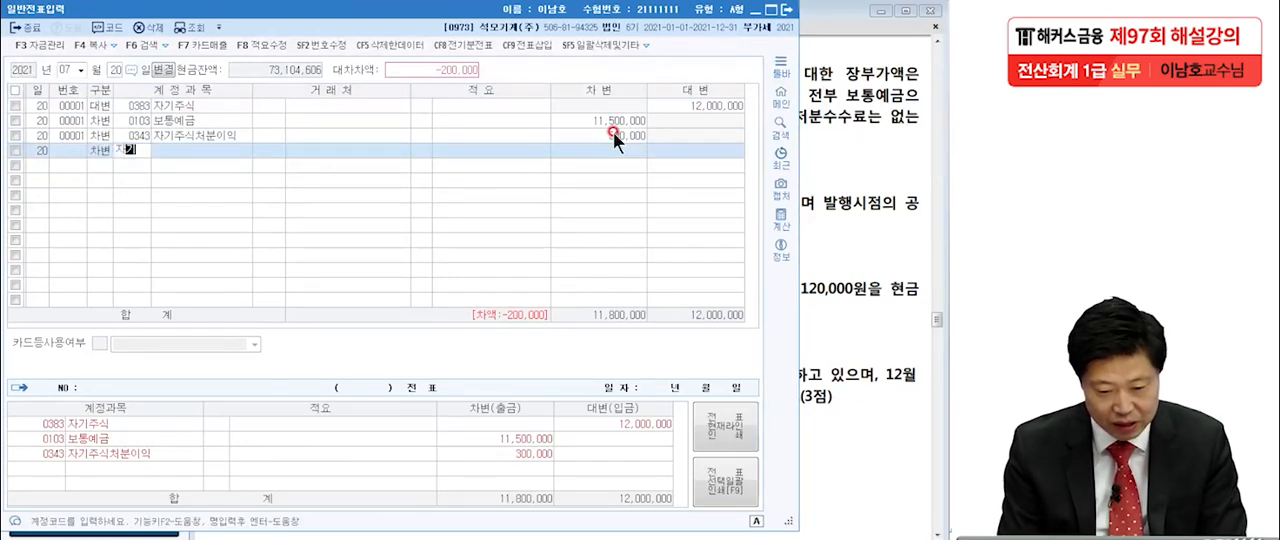
pyautogui.write('주')
pyautogui.press('Return')
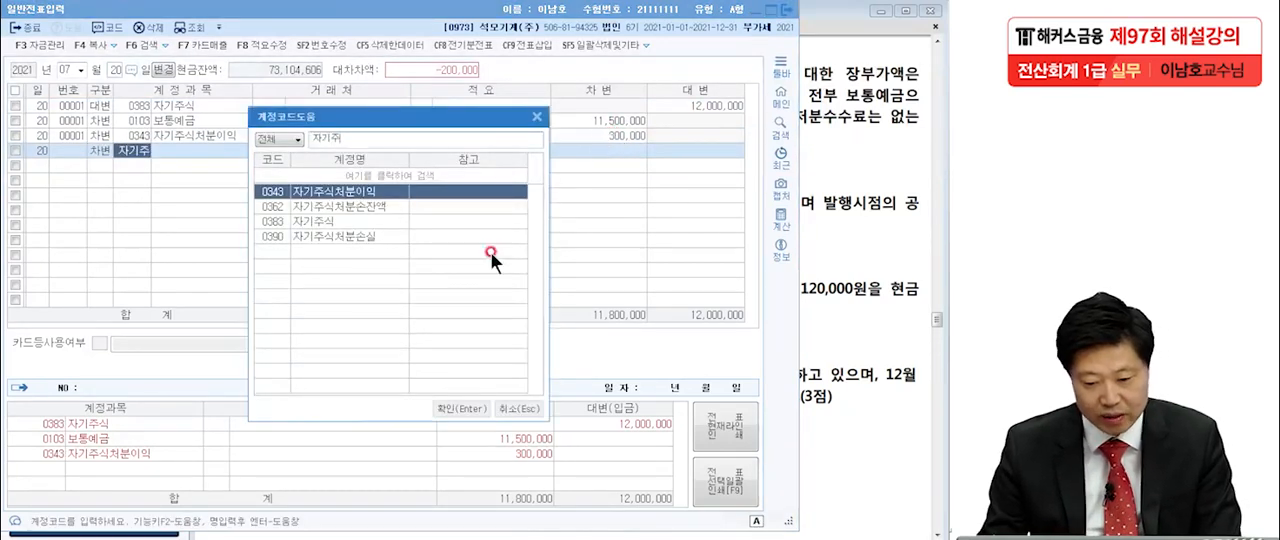
pyautogui.click(388, 235)
pyautogui.press('Return')
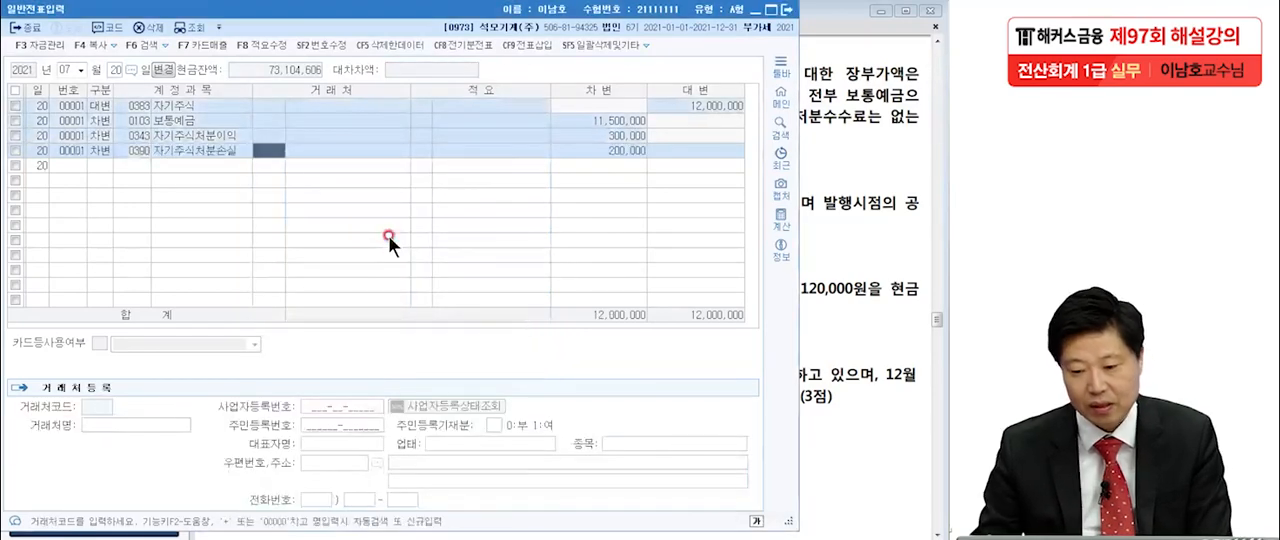
# Switch to the exam PDF and underline 액면가액은 5,000원, 주당 8,000원 and 20,000주 in item [4], the August 5 share issue.
pyautogui.click(834, 222)
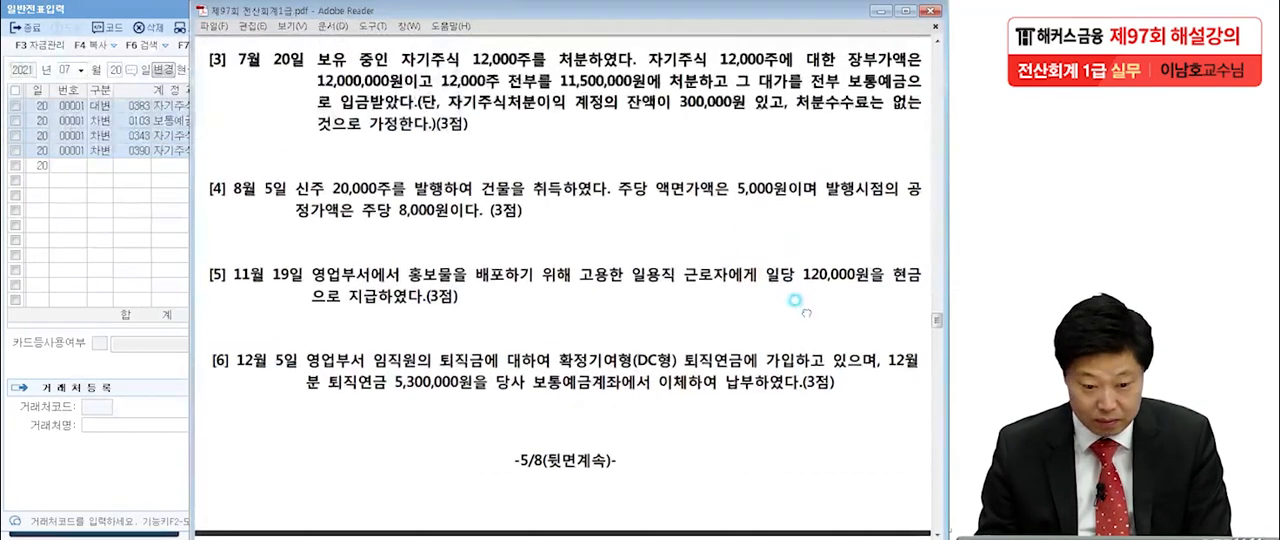
pyautogui.moveTo(806, 317); pyautogui.dragTo(801, 190)
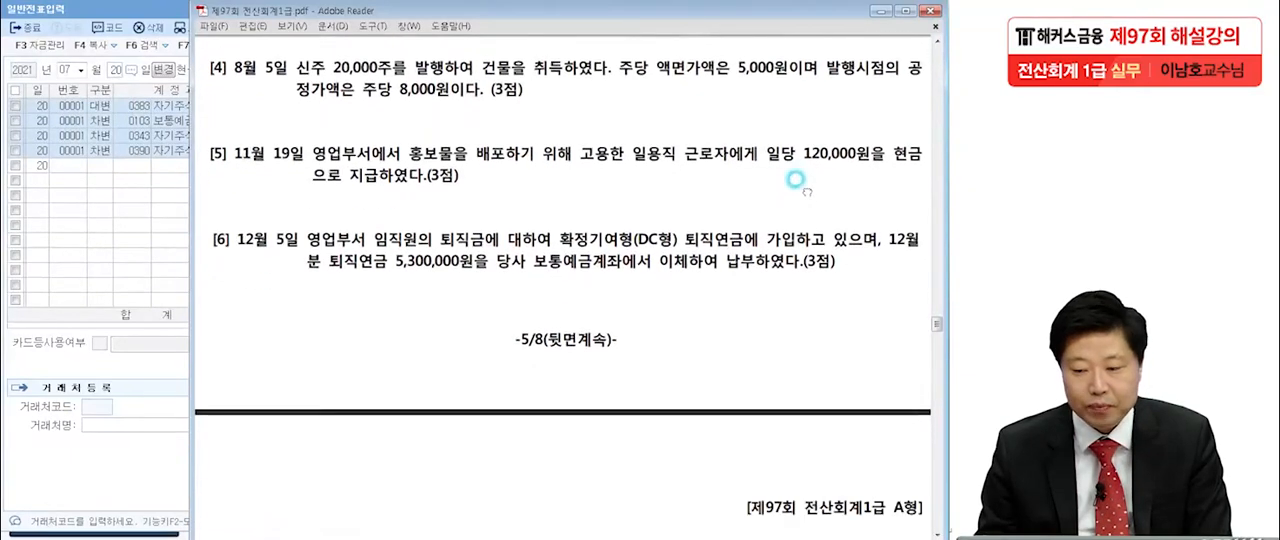
pyautogui.click(105, 221)
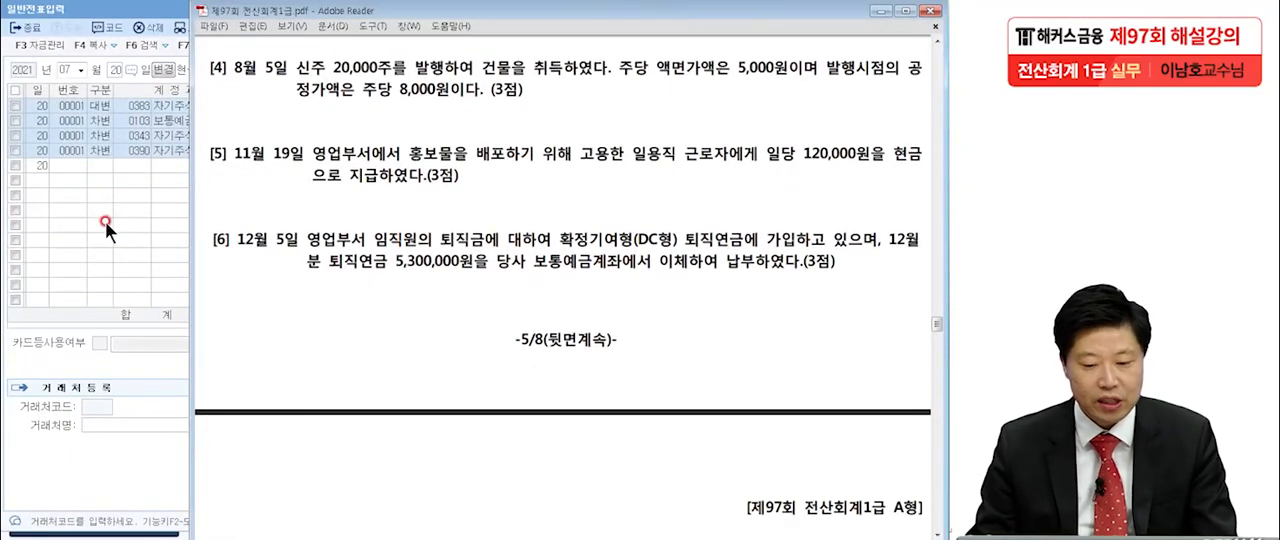
pyautogui.click(73, 298)
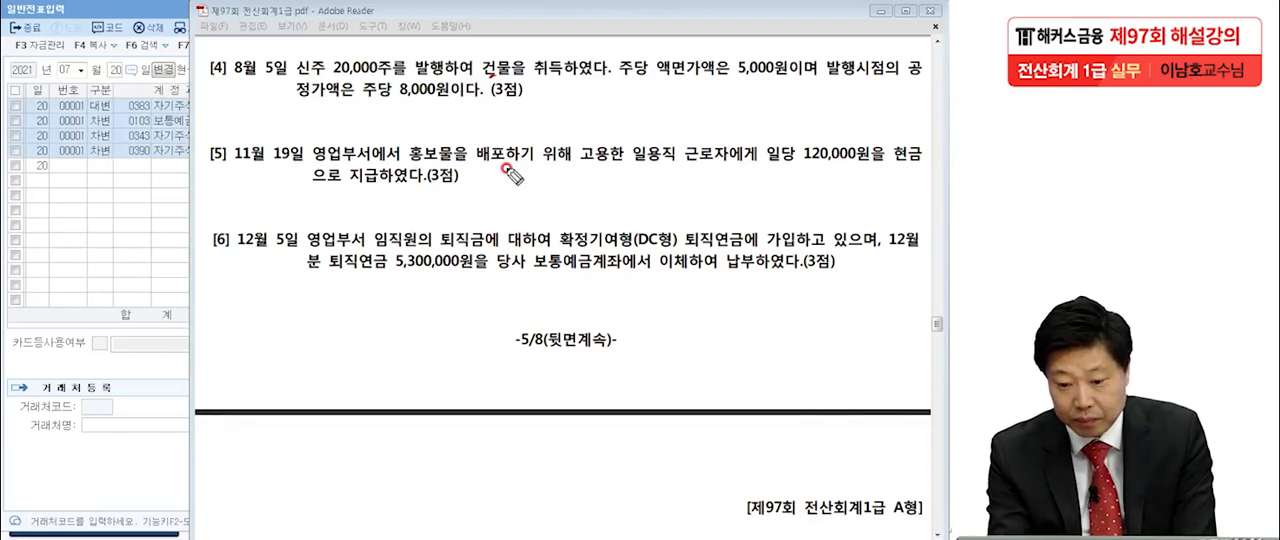
pyautogui.moveTo(648, 87)
pyautogui.mouseDown()
pyautogui.moveTo(783, 79)
pyautogui.moveTo(801, 59)
pyautogui.mouseUp()
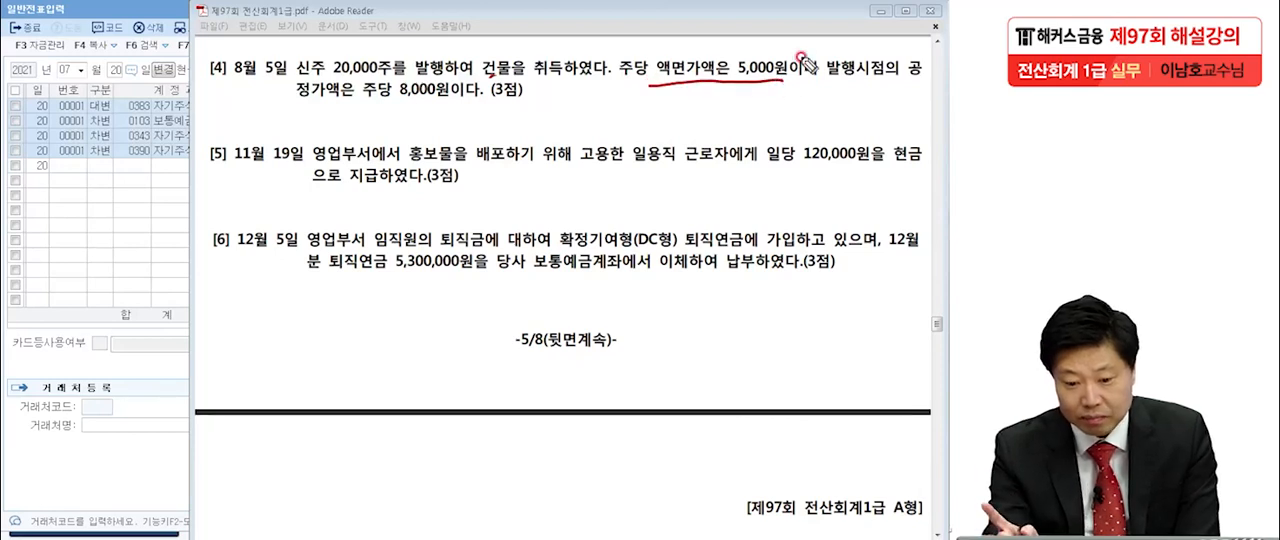
pyautogui.moveTo(350, 101); pyautogui.dragTo(445, 97)
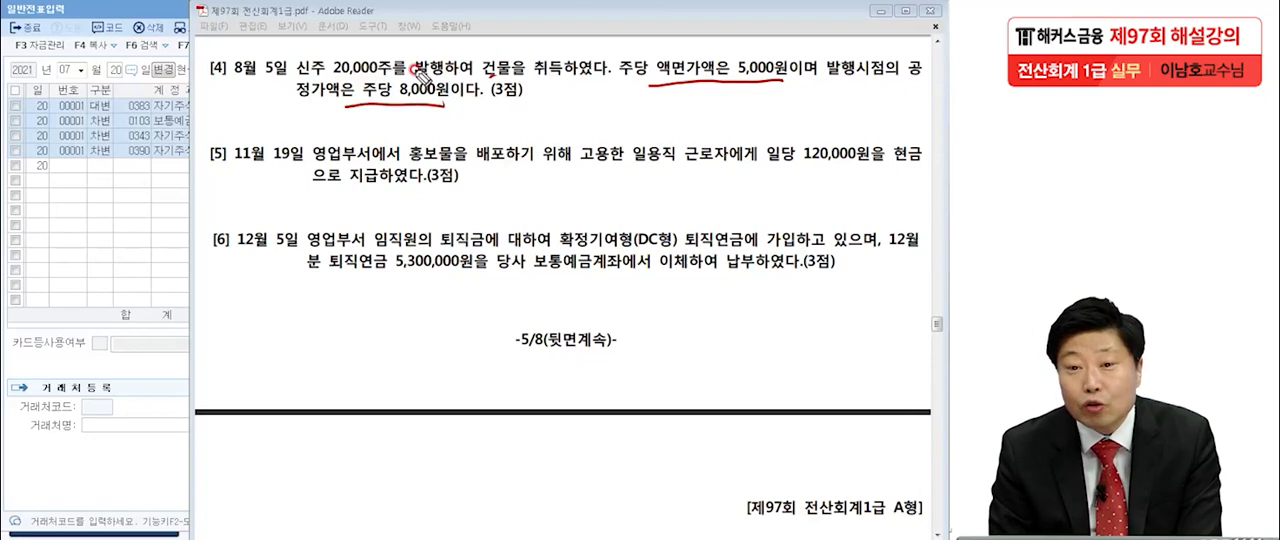
pyautogui.moveTo(314, 77); pyautogui.dragTo(395, 76)
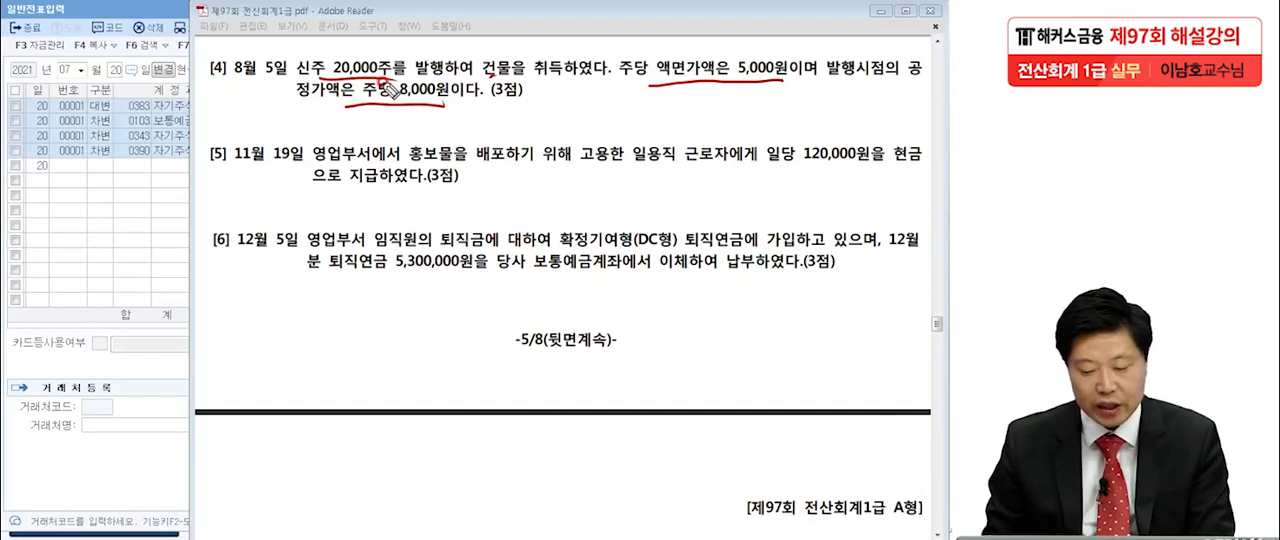
# Handwrite and circle 160,000,000 beside item [4], box the word 건물, and underline the written amount.
pyautogui.moveTo(691, 117)
pyautogui.mouseDown()
pyautogui.moveTo(667, 146)
pyautogui.moveTo(731, 128)
pyautogui.moveTo(855, 140)
pyautogui.moveTo(852, 232)
pyautogui.mouseUp()
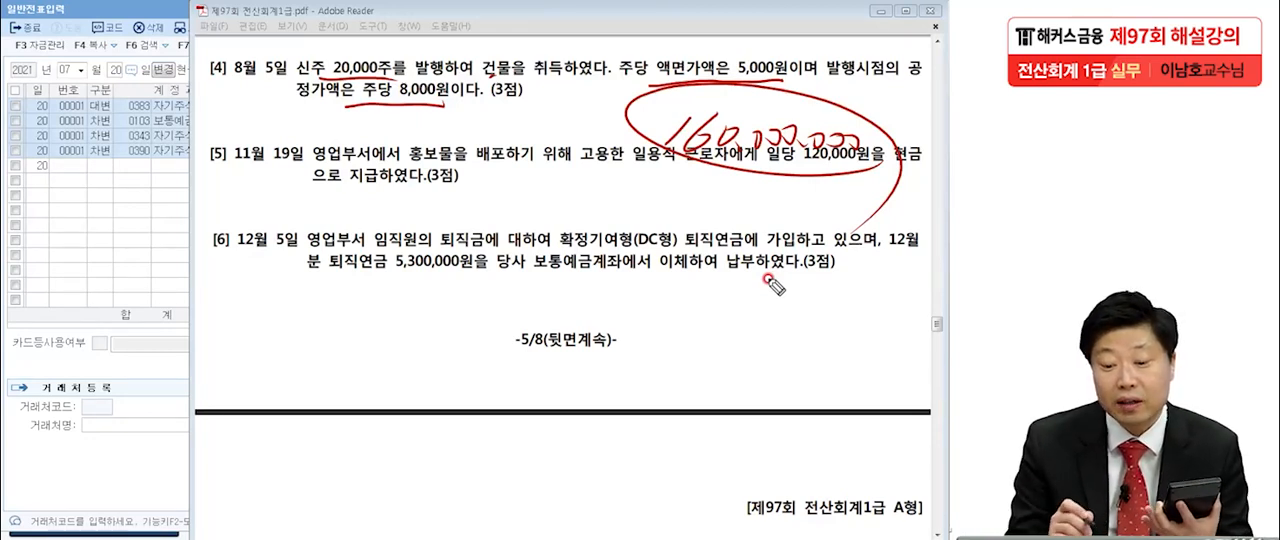
pyautogui.moveTo(476, 88)
pyautogui.mouseDown()
pyautogui.moveTo(466, 66)
pyautogui.moveTo(512, 92)
pyautogui.mouseUp()
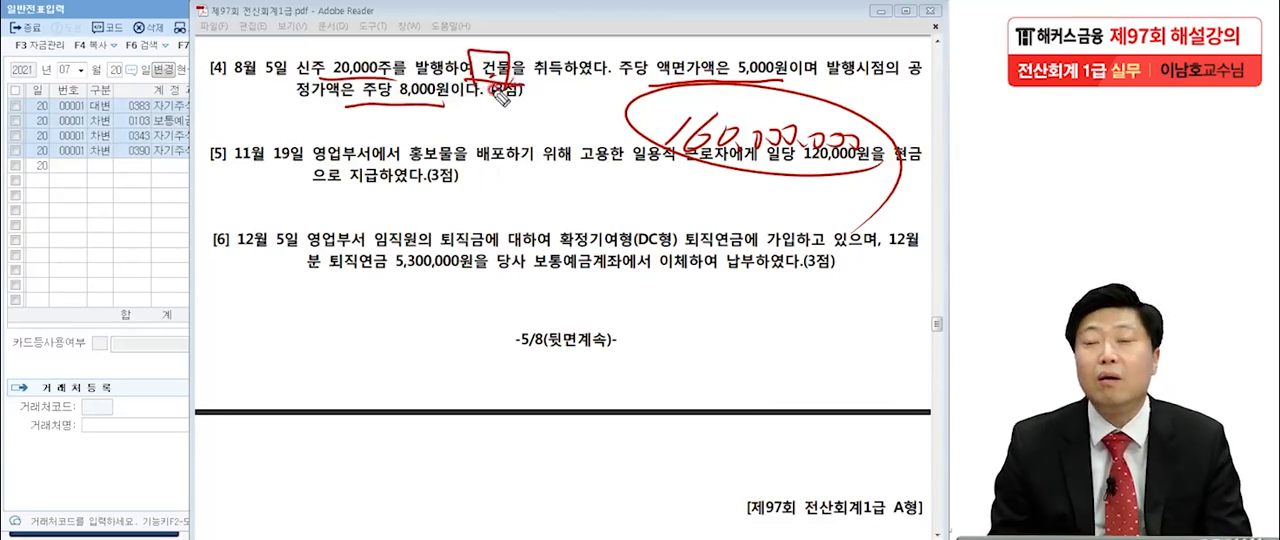
pyautogui.moveTo(664, 178)
pyautogui.mouseDown()
pyautogui.moveTo(850, 166)
pyautogui.moveTo(900, 184)
pyautogui.moveTo(889, 186)
pyautogui.mouseUp()
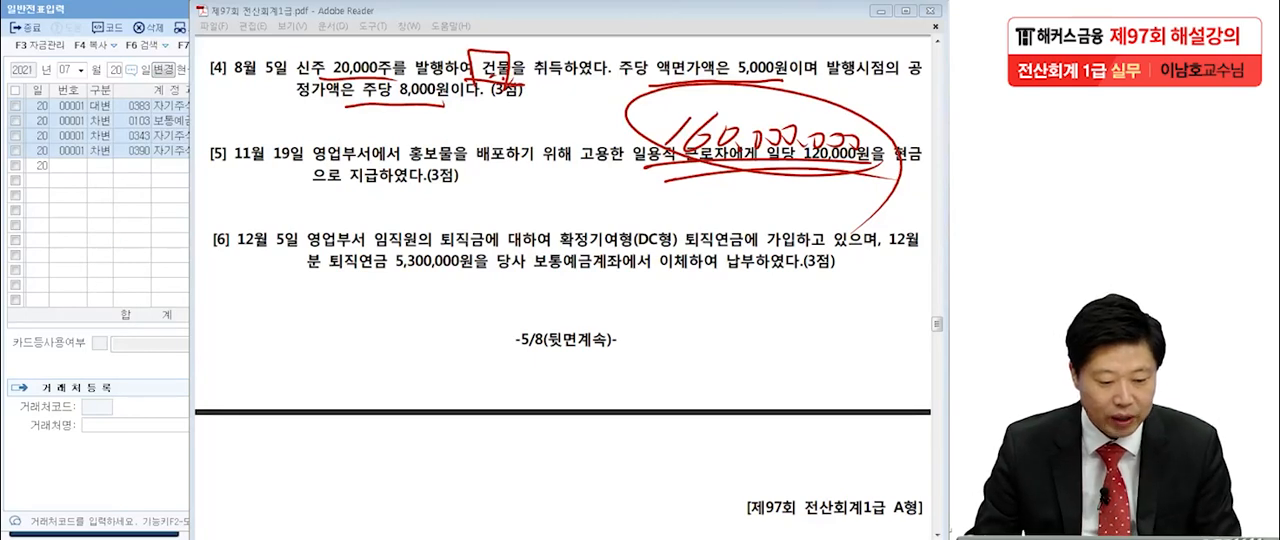
# Clear the pen marks, switch back to the KcLep general voucher and set its date to August 5.
pyautogui.press('Escape')
pyautogui.click(91, 217)
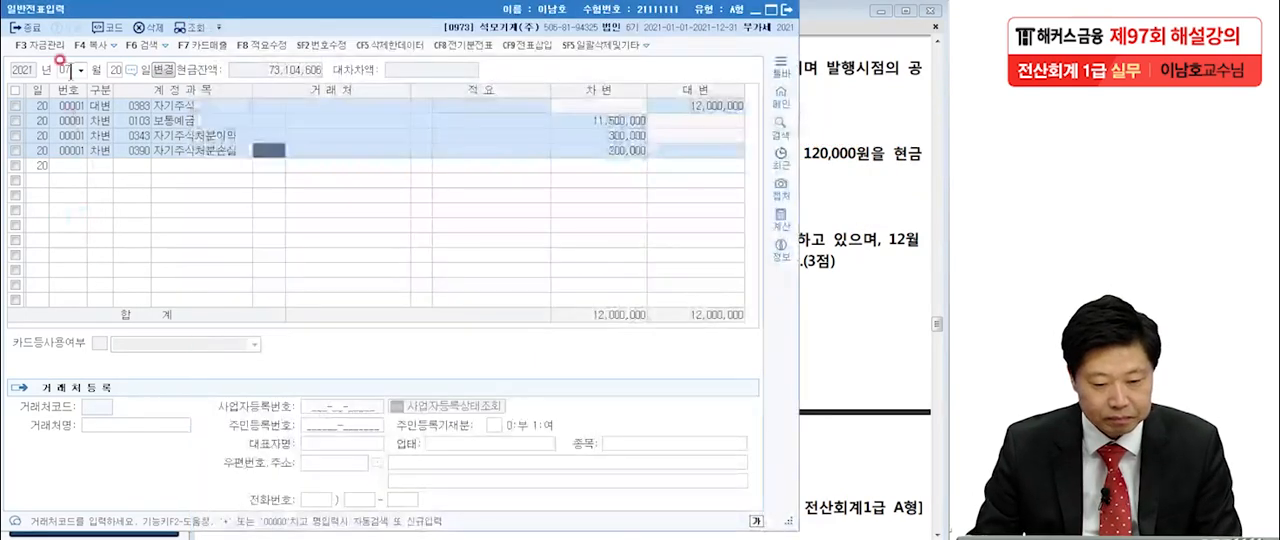
pyautogui.click(73, 70)
pyautogui.write('08')
pyautogui.press('Return')
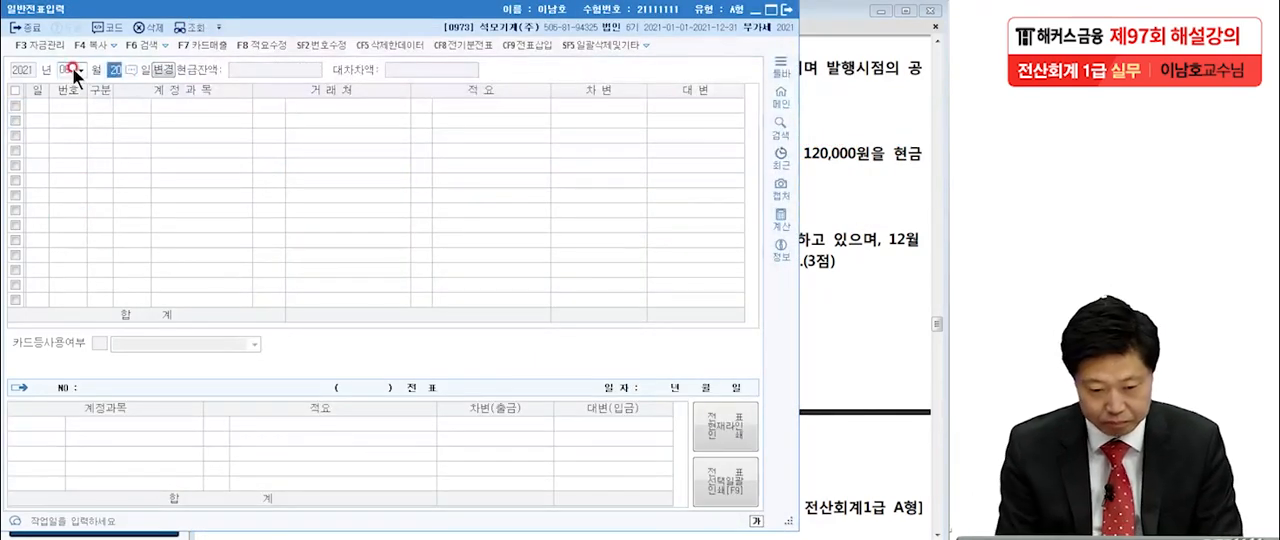
pyautogui.write('5')
pyautogui.press('Return')
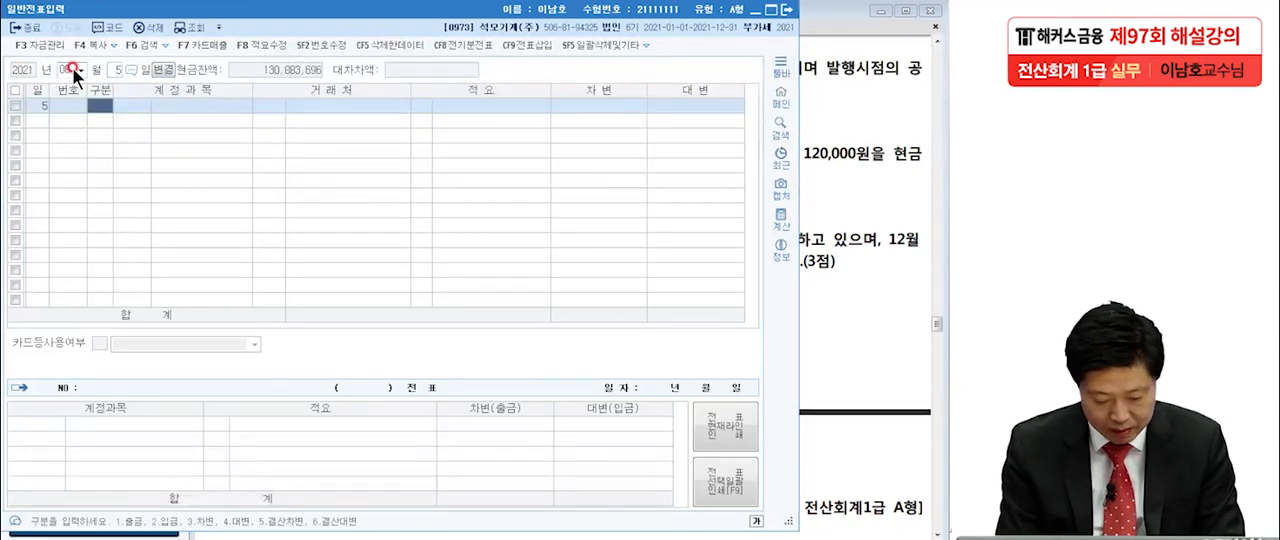
# Enter a debit line for account 0202 건물 with amount 160,000,000.
pyautogui.write('3')
pyautogui.press('Return')
pyautogui.write('건')
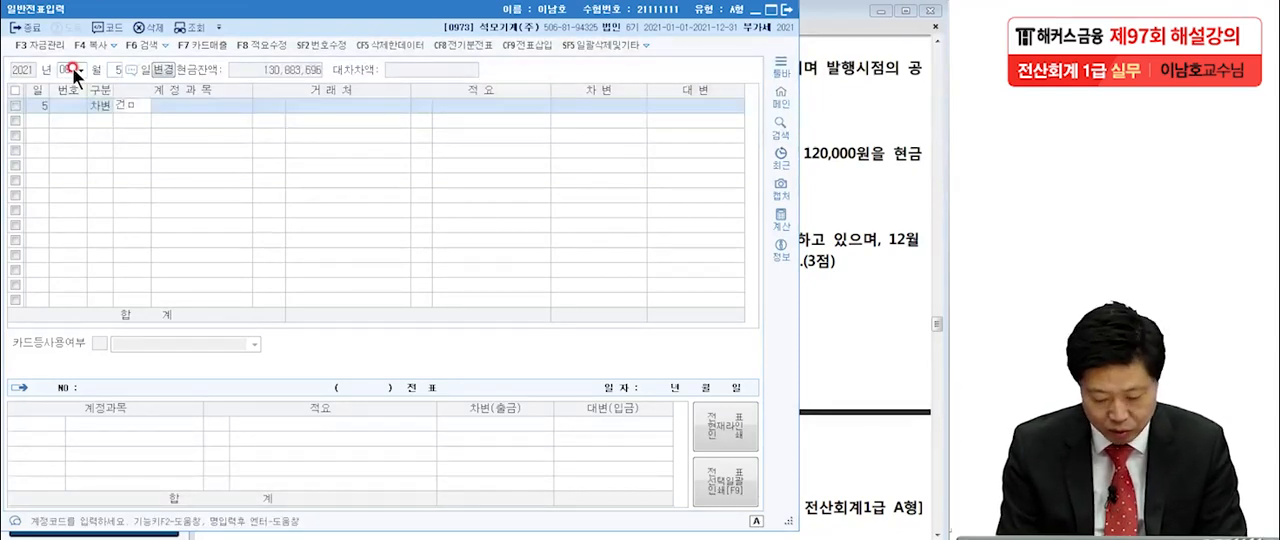
pyautogui.write('물')
pyautogui.press('Return')
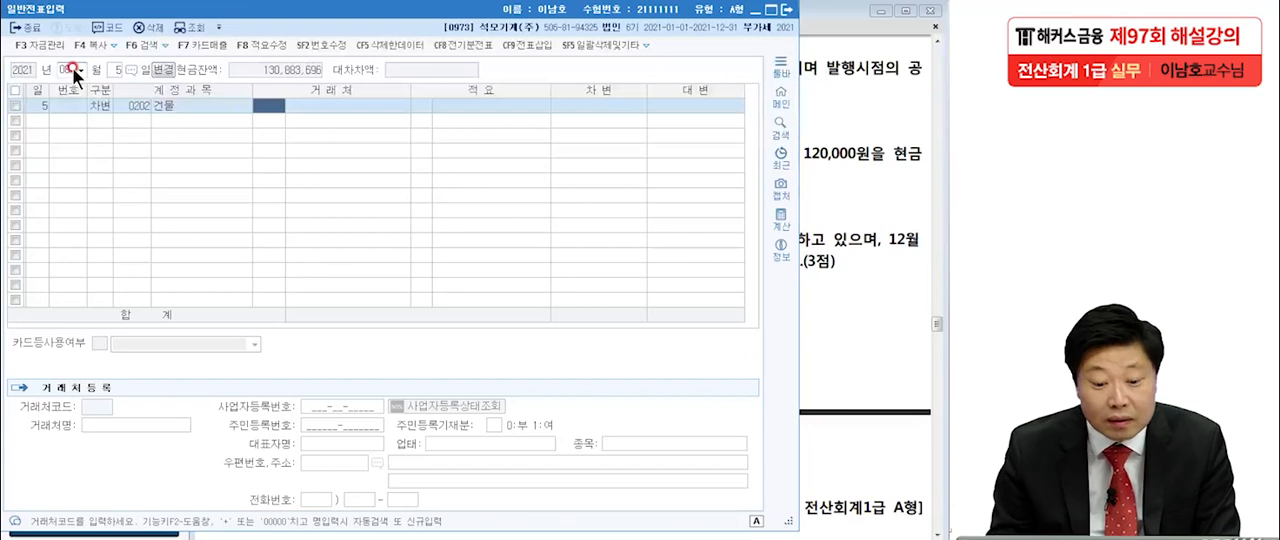
pyautogui.click(142, 109)
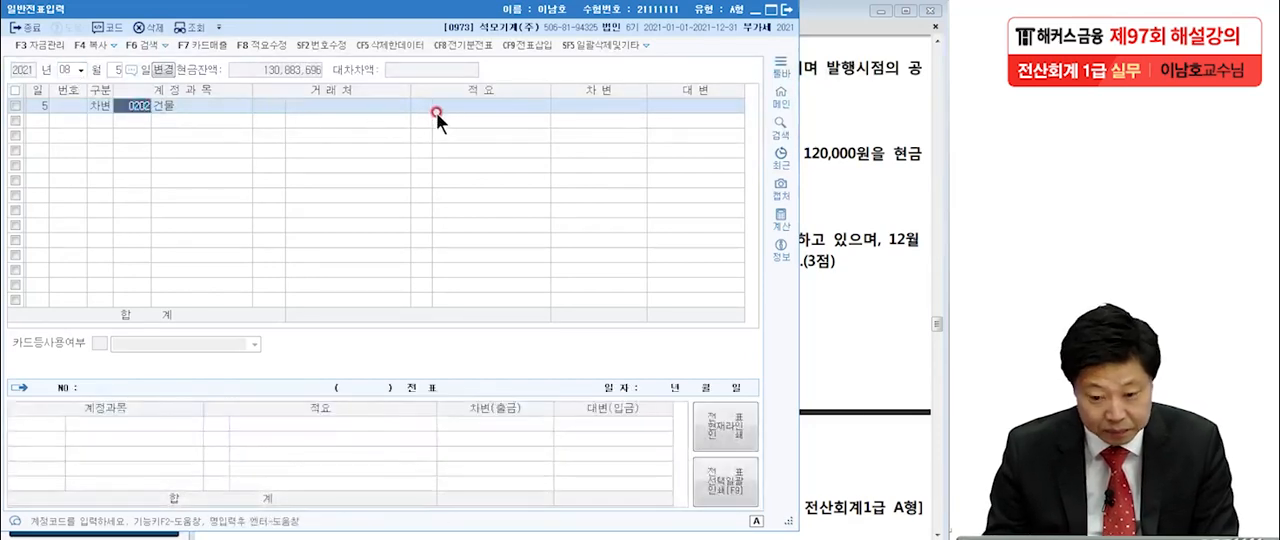
pyautogui.click(567, 100)
pyautogui.write('160')
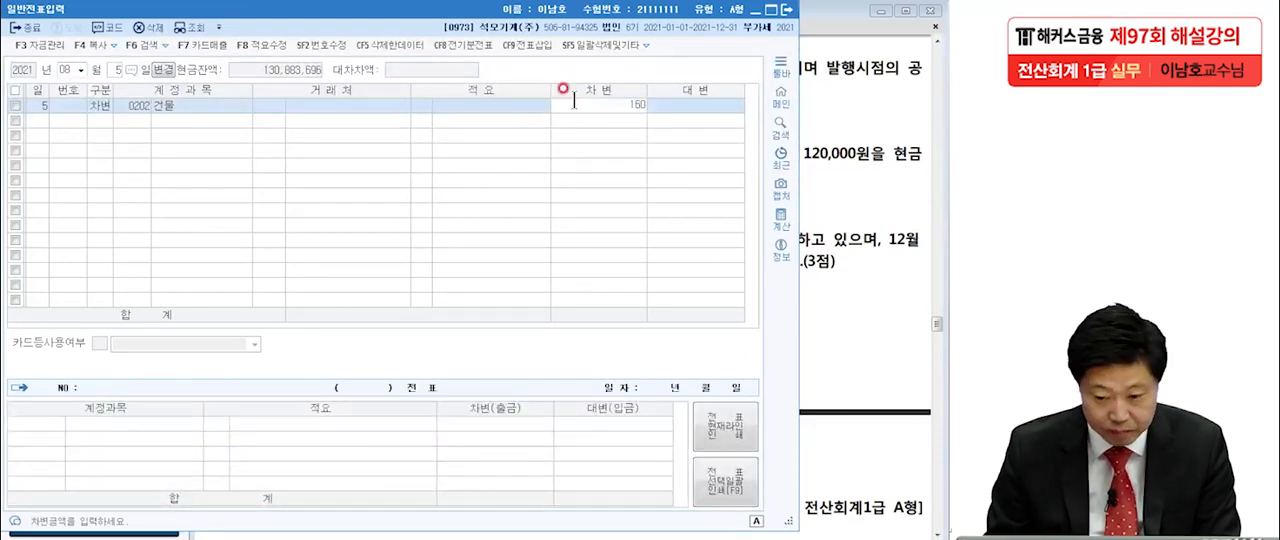
pyautogui.write(',000,000')
pyautogui.press('Return')
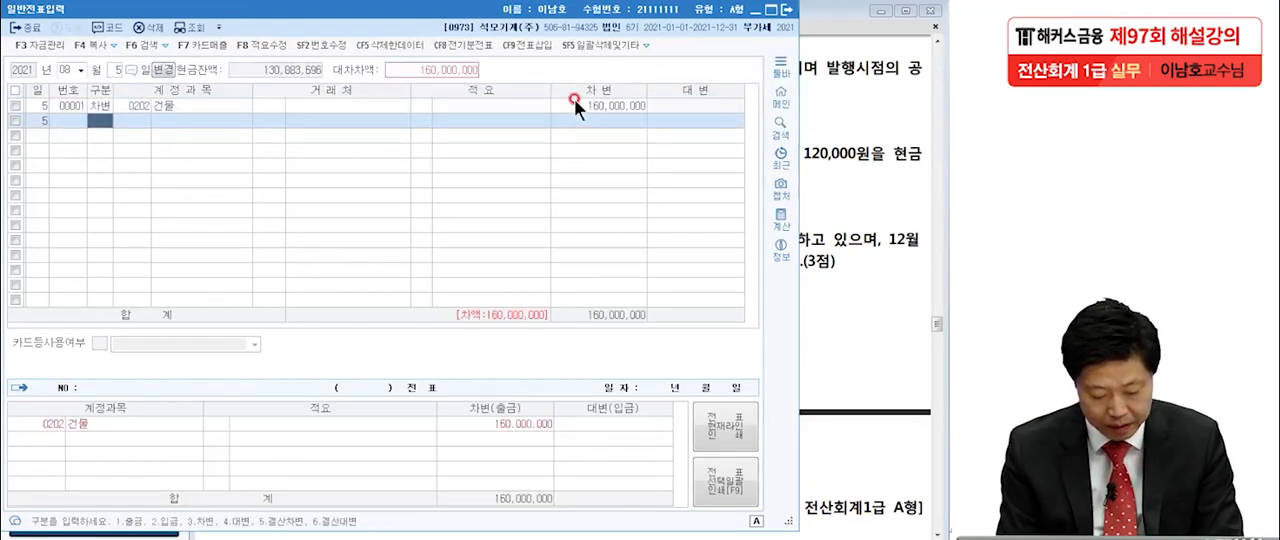
# Add a credit line for account 0331 자본금 with amount 100,000,000.
pyautogui.write('4')
pyautogui.press('Return')
pyautogui.write('자본금')
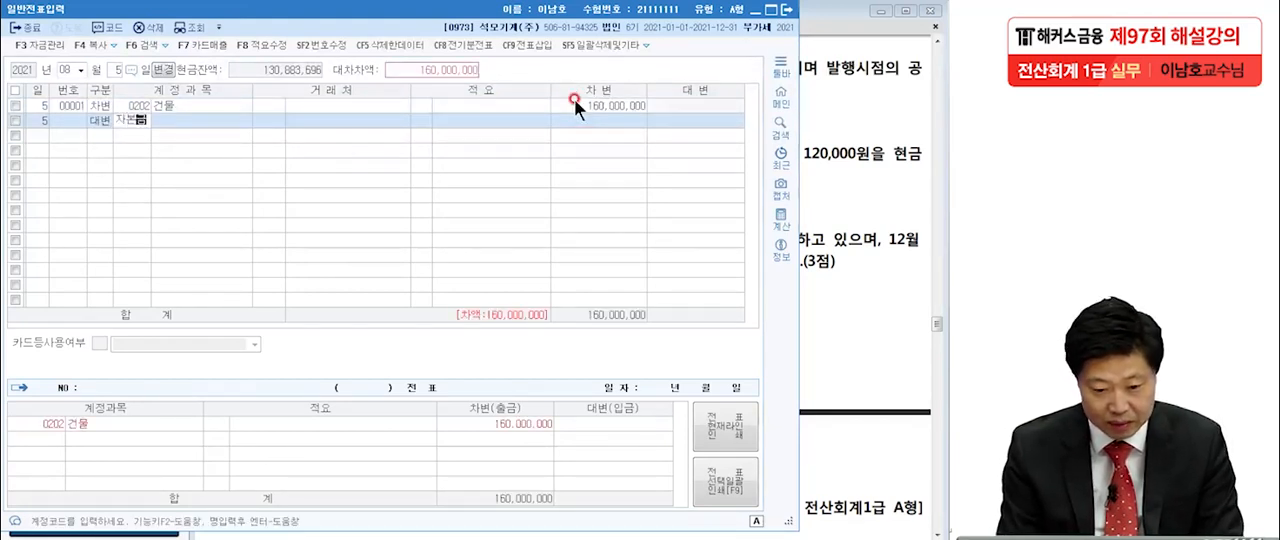
pyautogui.press('Return')
pyautogui.press('Return')
pyautogui.press('Return')
pyautogui.press('Return')
pyautogui.press('Return')
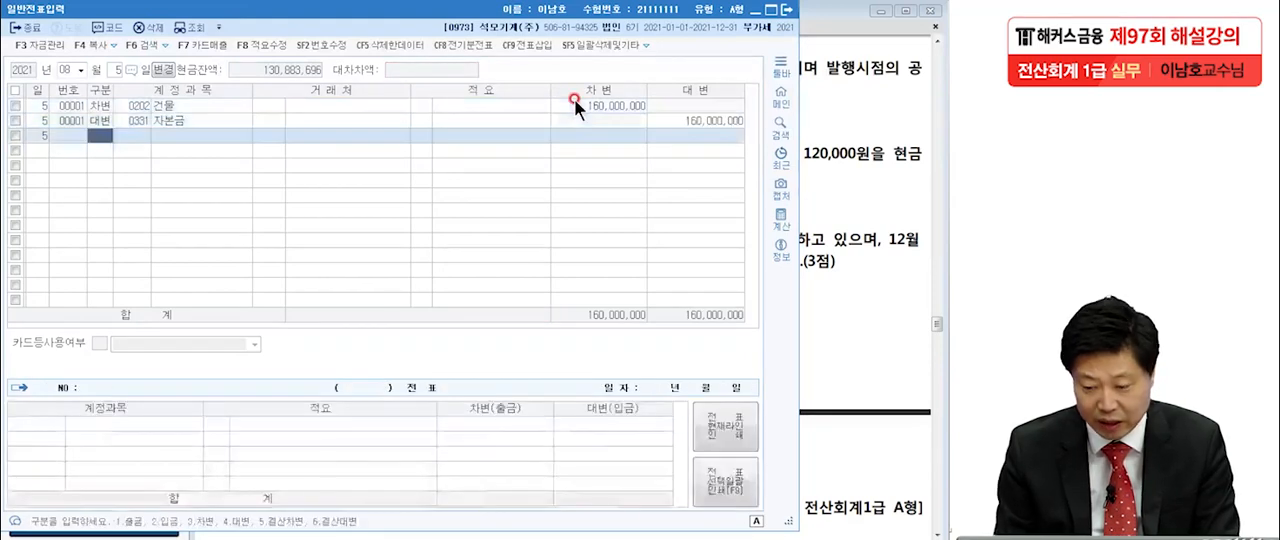
pyautogui.click(711, 121)
pyautogui.write('100,000,000')
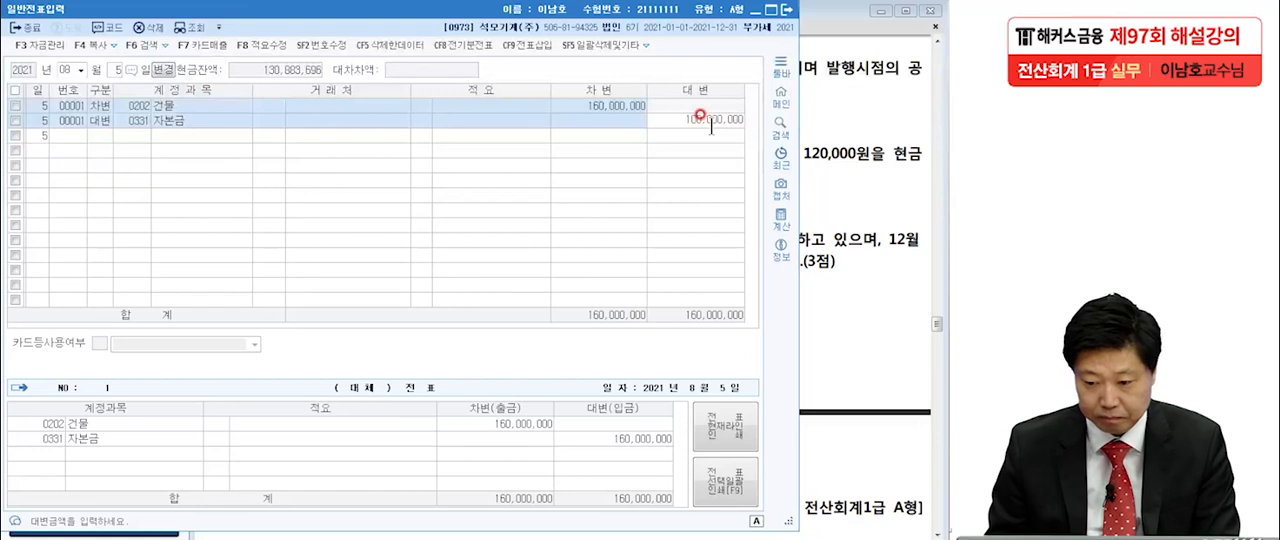
pyautogui.press('Return')
# Add a credit line for account 0341 주식발행초과금 with the remaining 60,000,000.
pyautogui.write('4')
pyautogui.press('Return')
pyautogui.write('주식ㅂㅏㄹ')
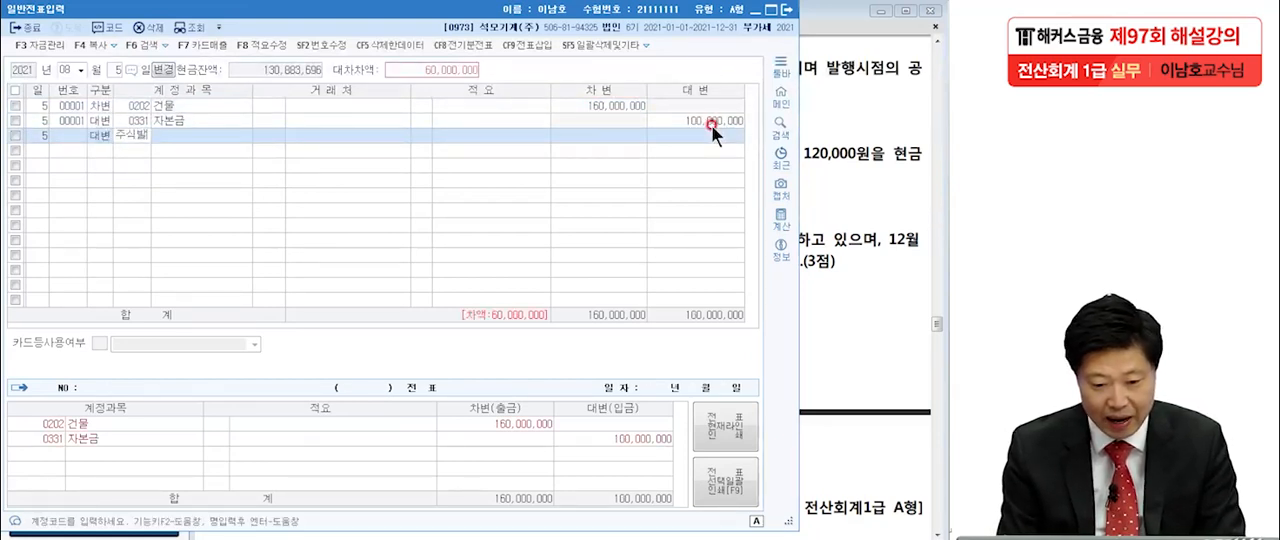
pyautogui.press('Return')
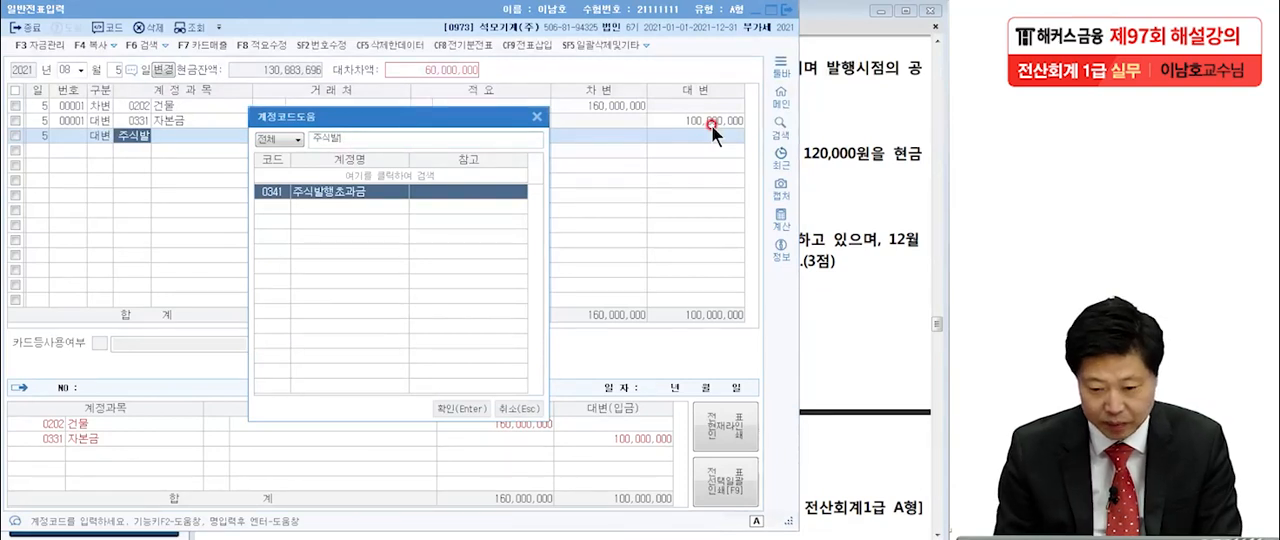
pyautogui.press('Return')
pyautogui.press('Return')
pyautogui.press('Return')
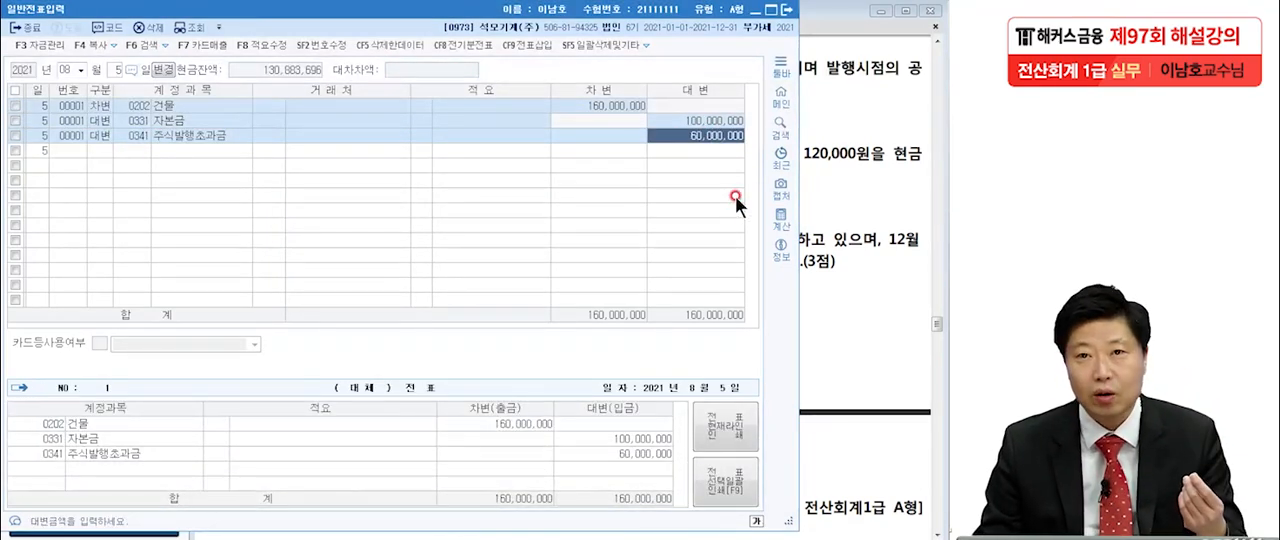
# Look up 건물 in the account code help from the debit line, highlight 0202 건물 and close the lookup without changes.
pyautogui.click(141, 105)
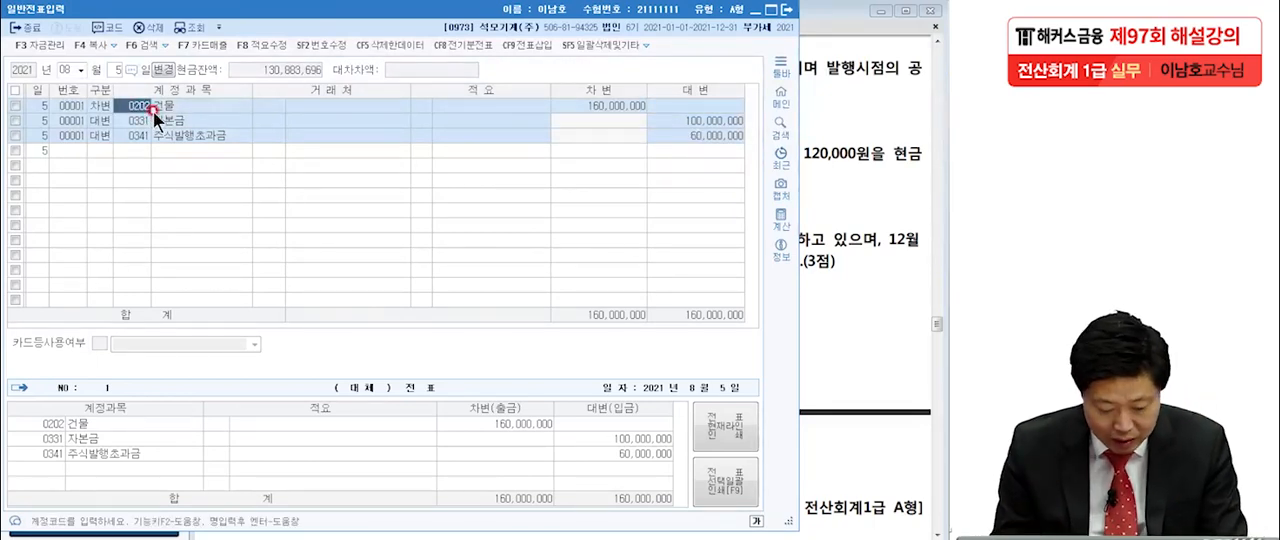
pyautogui.write('건물')
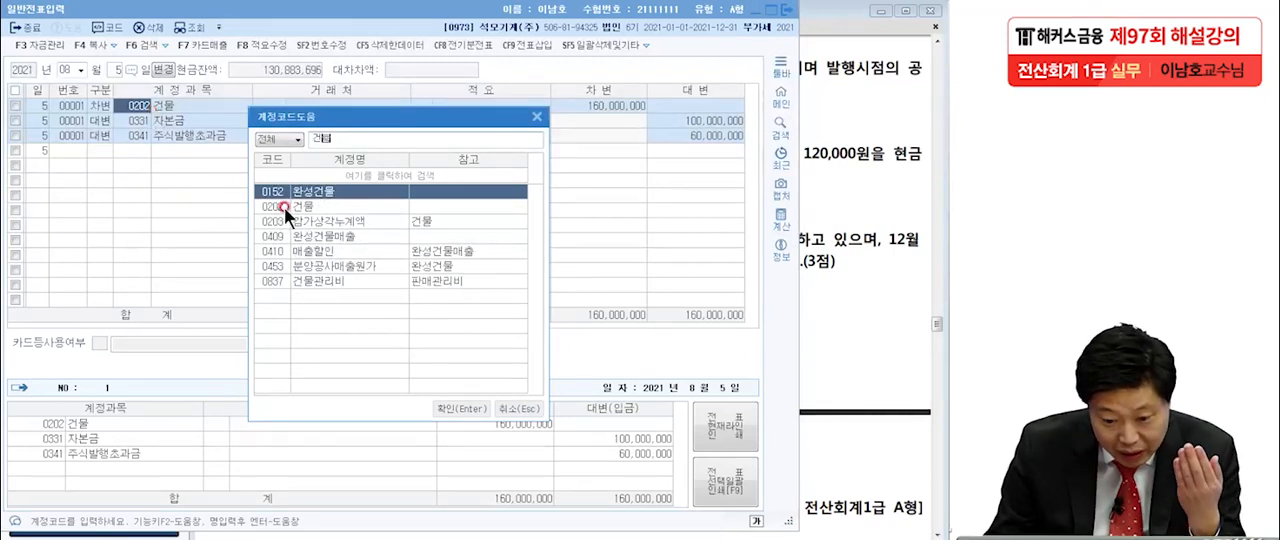
pyautogui.click(294, 206)
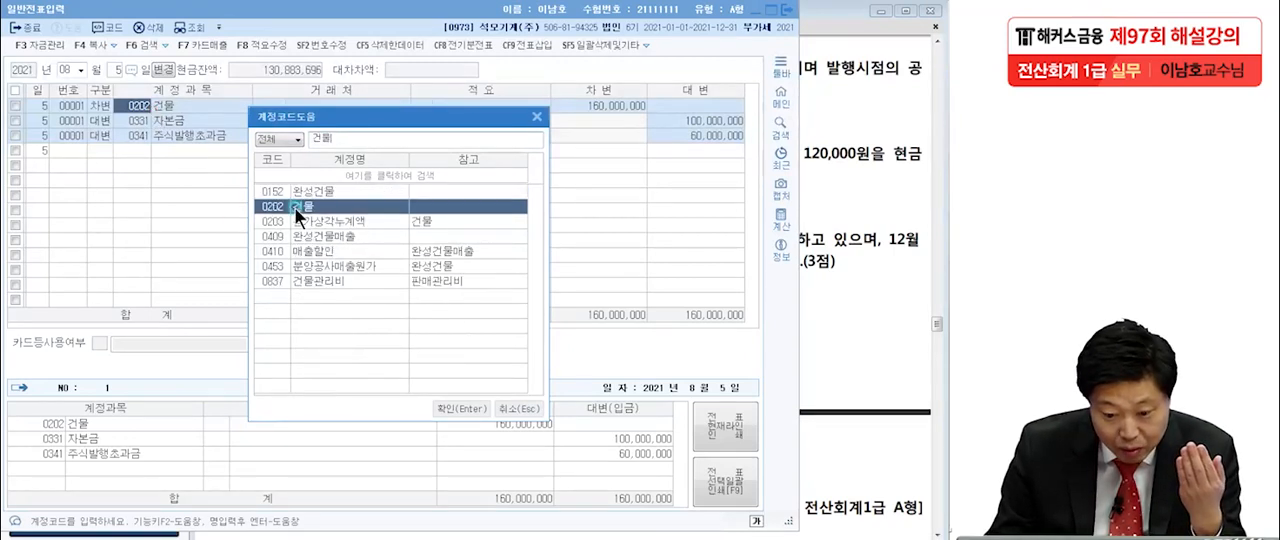
pyautogui.click(507, 406)
# Look up 자본금 in the account code help from the first credit line, keeping account 0331 자본금.
pyautogui.click(144, 121)
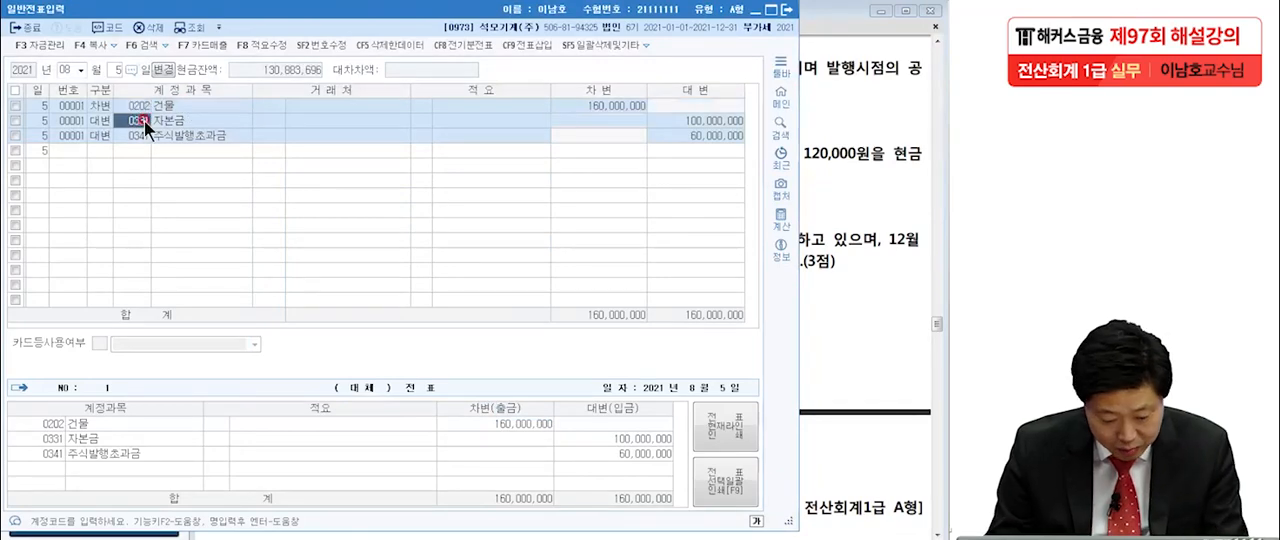
pyautogui.press('F2')
pyautogui.write('자본금')
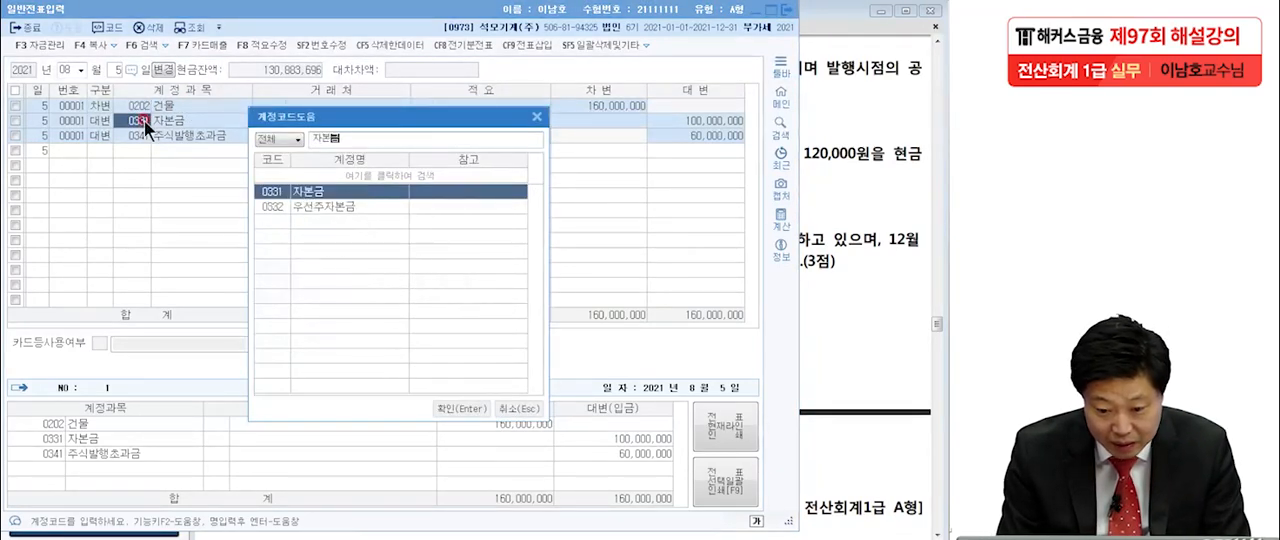
pyautogui.click(461, 408)
pyautogui.click(130, 120)
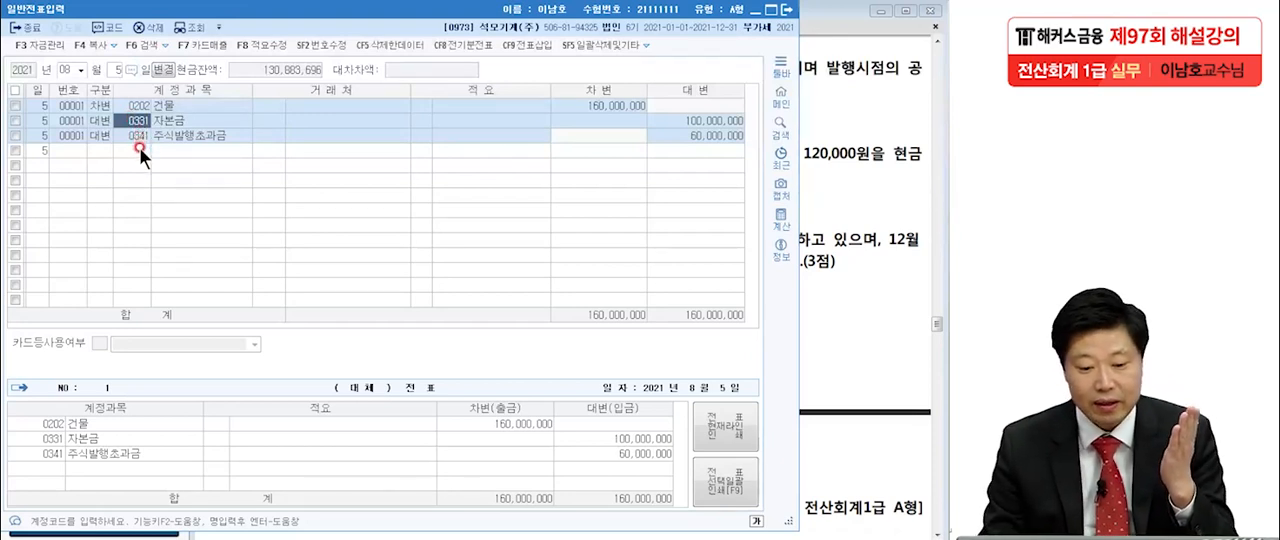
pyautogui.click(139, 147)
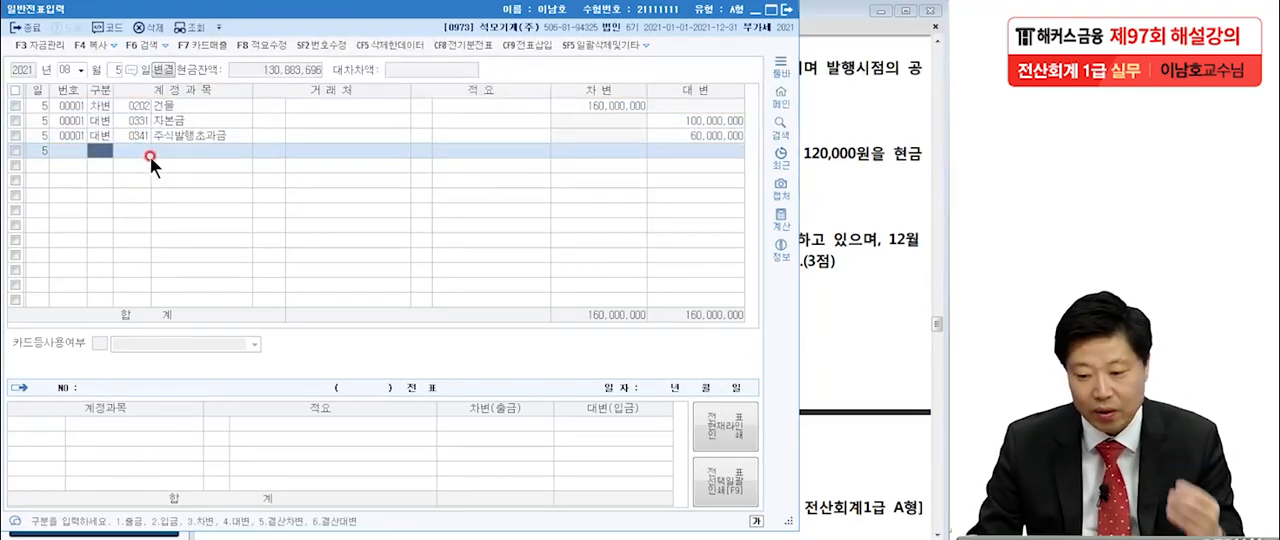
# Switch to the exam PDF, underline 영업부서, 120,000원 and 현금 in item [5] with the pen, and clear the marks.
pyautogui.click(900, 212)
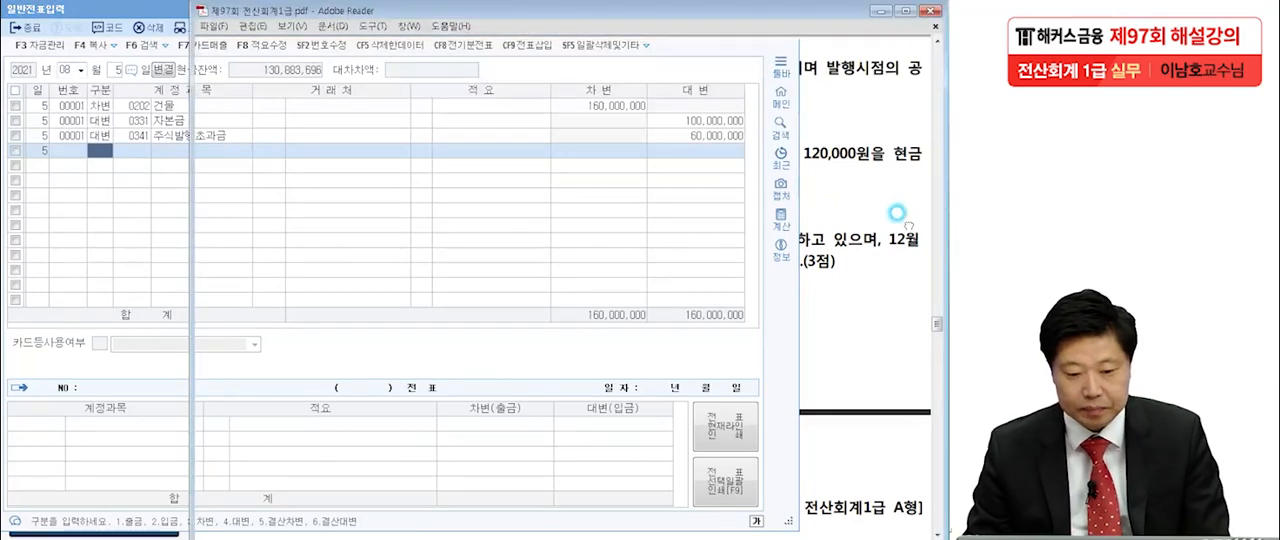
pyautogui.scroll(-3, 808, 250)
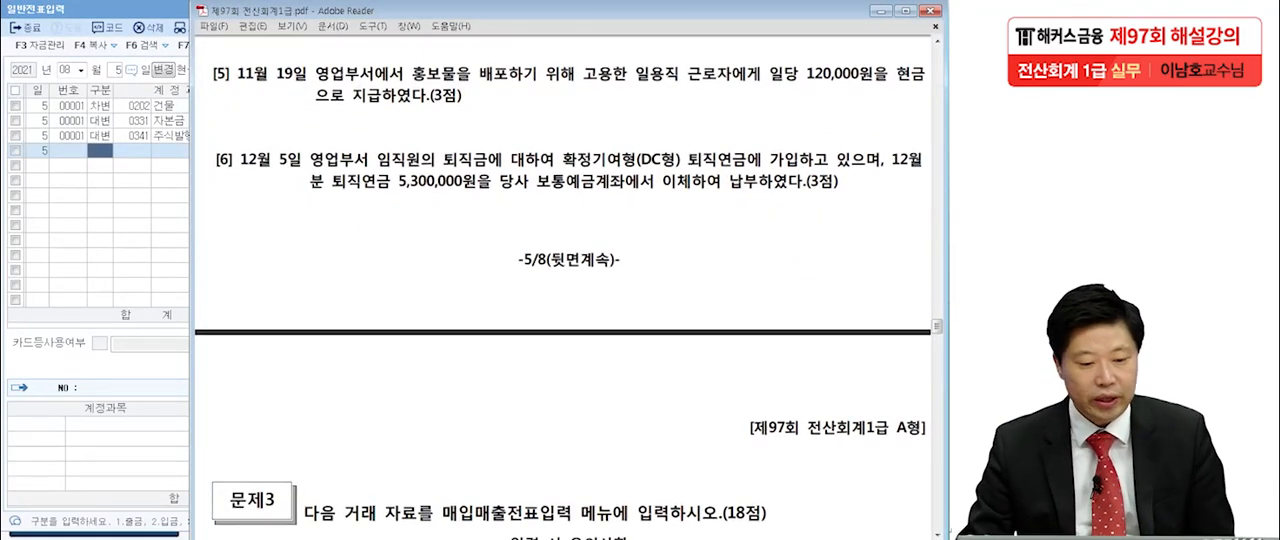
pyautogui.hotkey('alt', 'Tab')
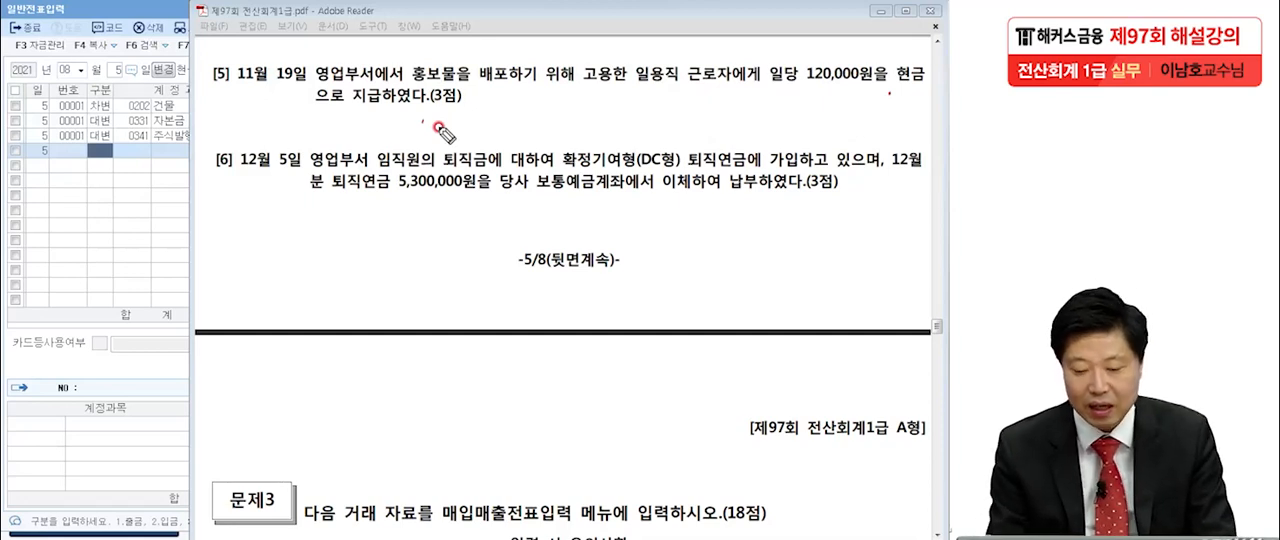
pyautogui.moveTo(306, 86); pyautogui.dragTo(345, 84)
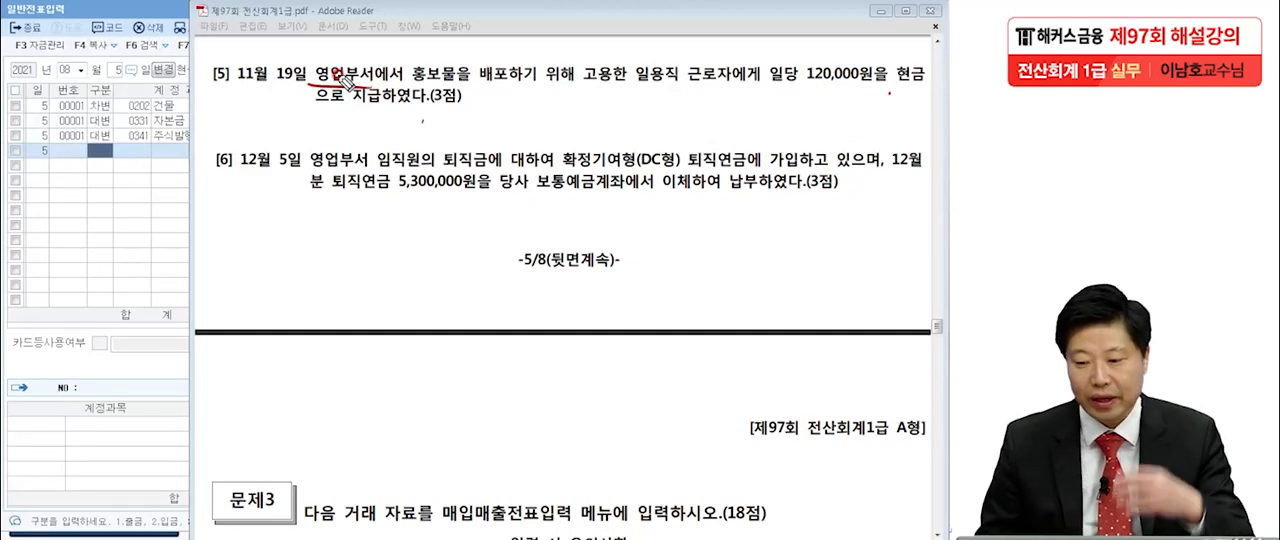
pyautogui.moveTo(790, 88); pyautogui.dragTo(902, 98)
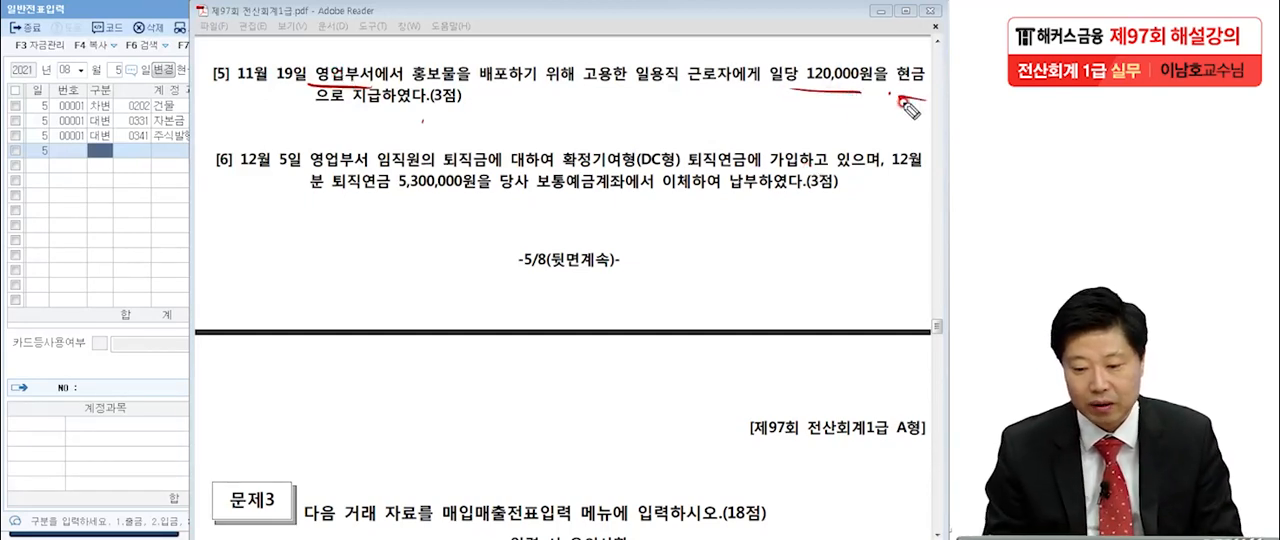
pyautogui.press('Escape')
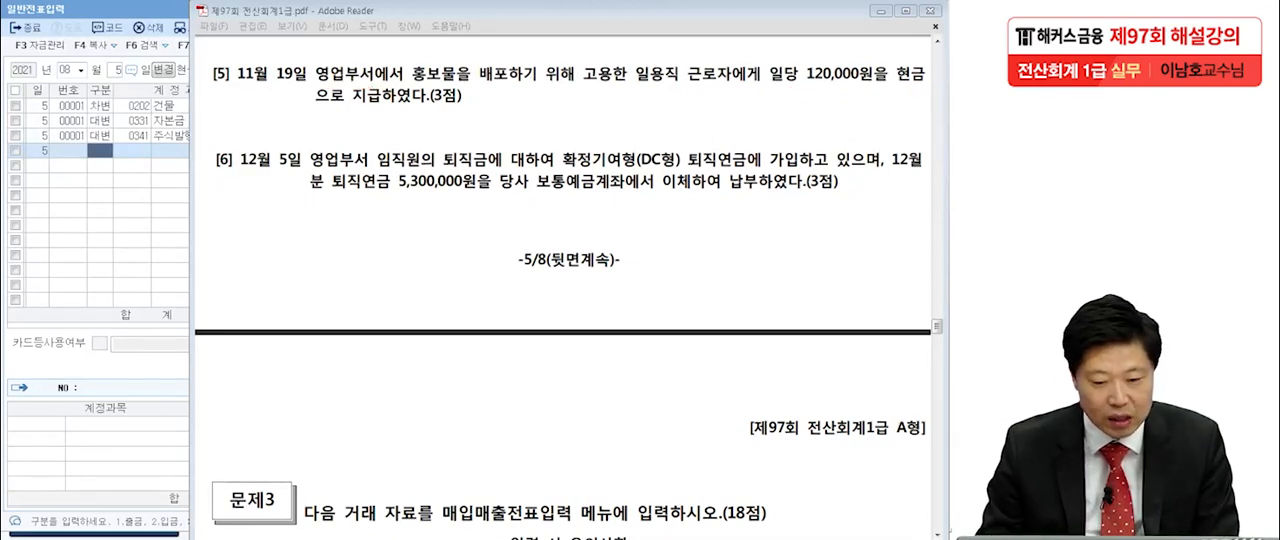
# Switch back to the KcLep general voucher and set its date to November 19.
pyautogui.click(155, 216)
pyautogui.click(56, 64)
pyautogui.press('Return')
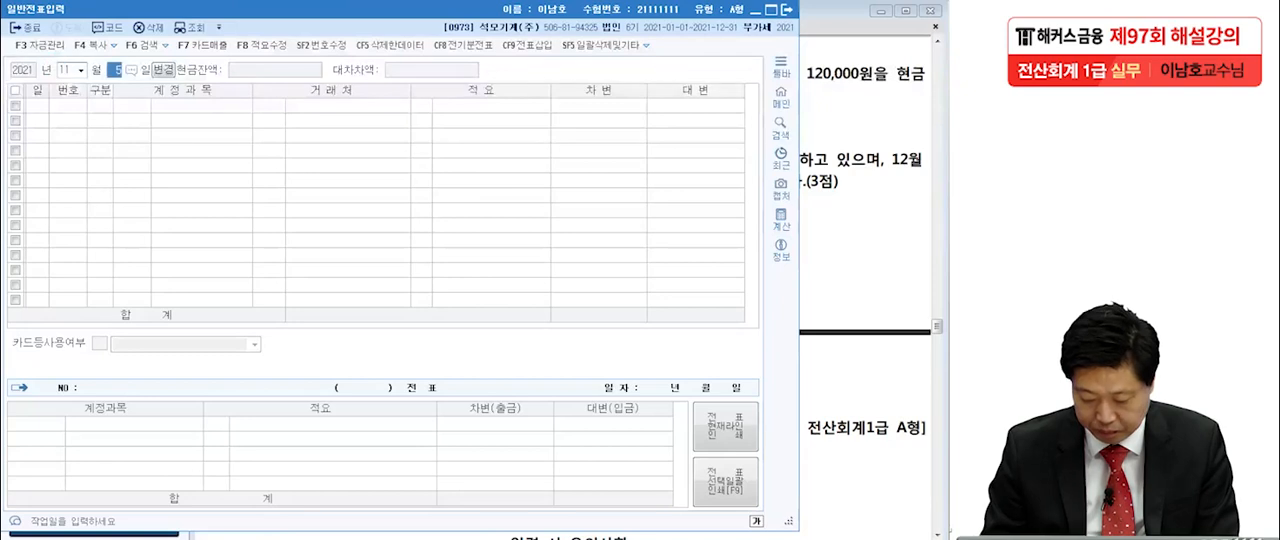
pyautogui.write('19')
pyautogui.press('Return')
# Enter a debit line for the selling and administrative account 0805 잡급 with amount 120,000.
pyautogui.write('3')
pyautogui.press('Return')
pyautogui.write('접그')
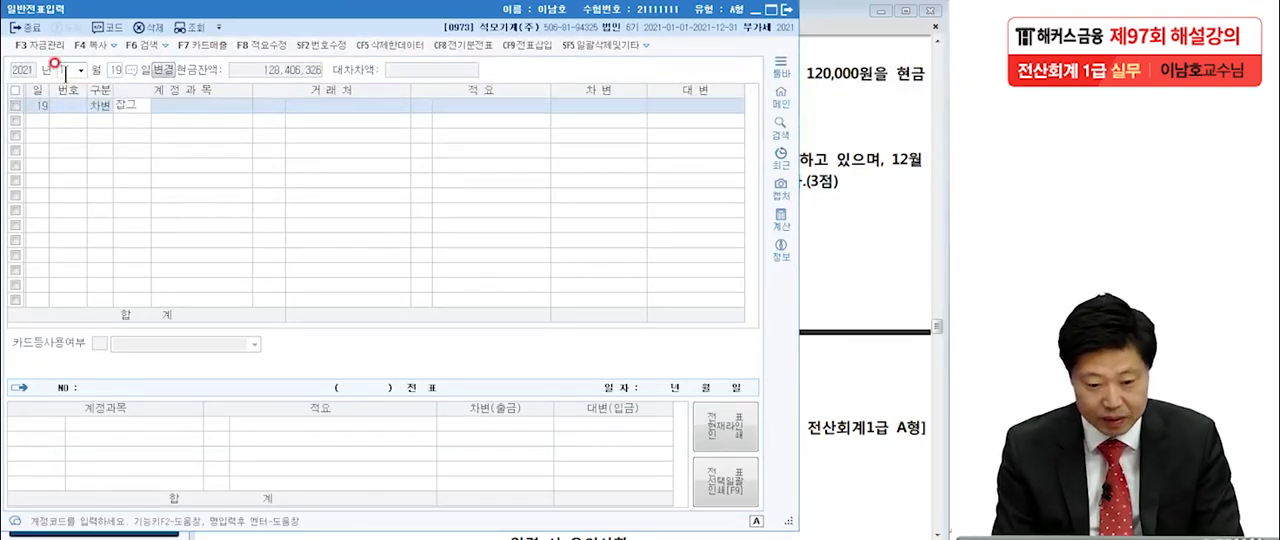
pyautogui.write('급')
pyautogui.press('Return')
pyautogui.doubleClick(321, 203)
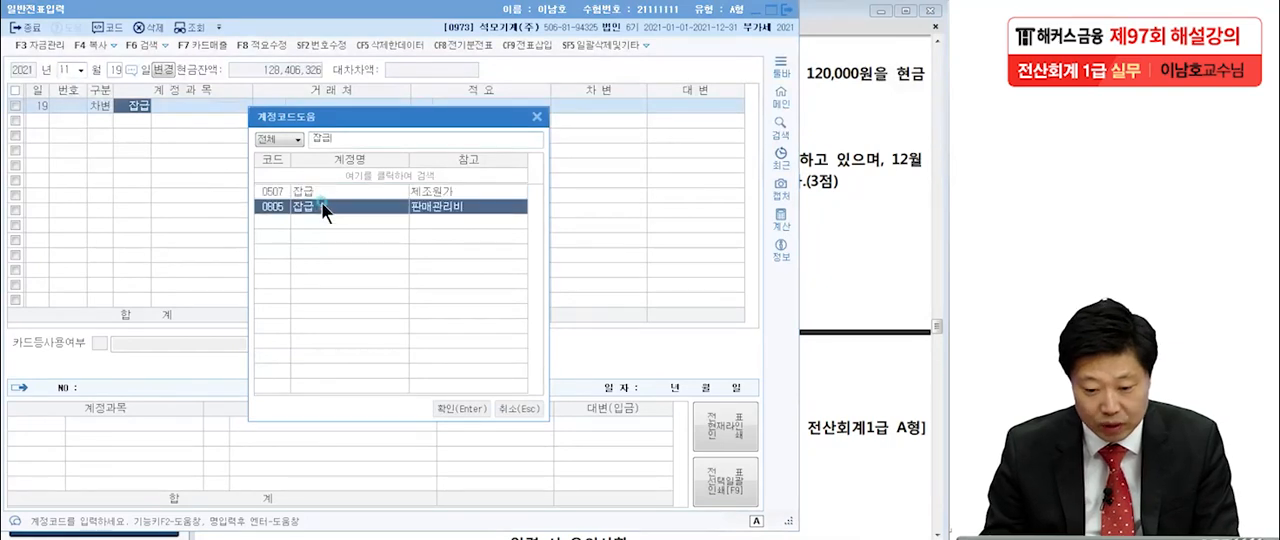
pyautogui.click(605, 106)
pyautogui.write('120,000')
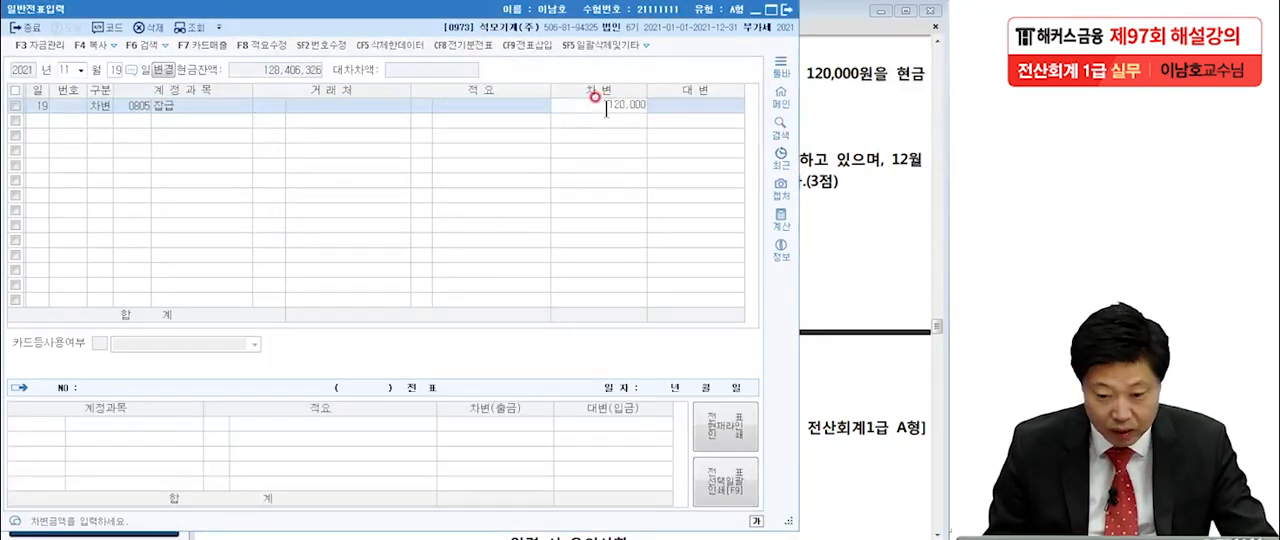
pyautogui.press('Return')
# Add a credit line for account 0101 현금 with amount 120,000.
pyautogui.write('4')
pyautogui.press('Return')
pyautogui.write('101')
pyautogui.press('Return')
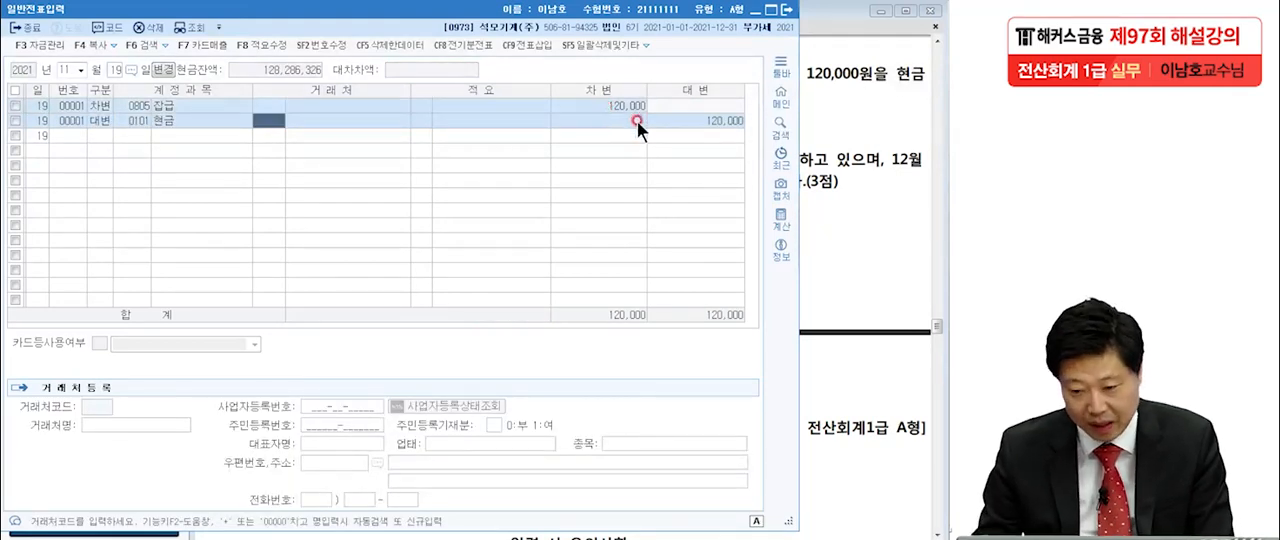
# Switch to item [6] in the exam PDF, mark 확정기여형(DC형), 5,300,000원, 영업부서 and 보통예금계좌 with the pen, and clear the marks.
pyautogui.click(889, 182)
pyautogui.scroll(-3, 875, 165)
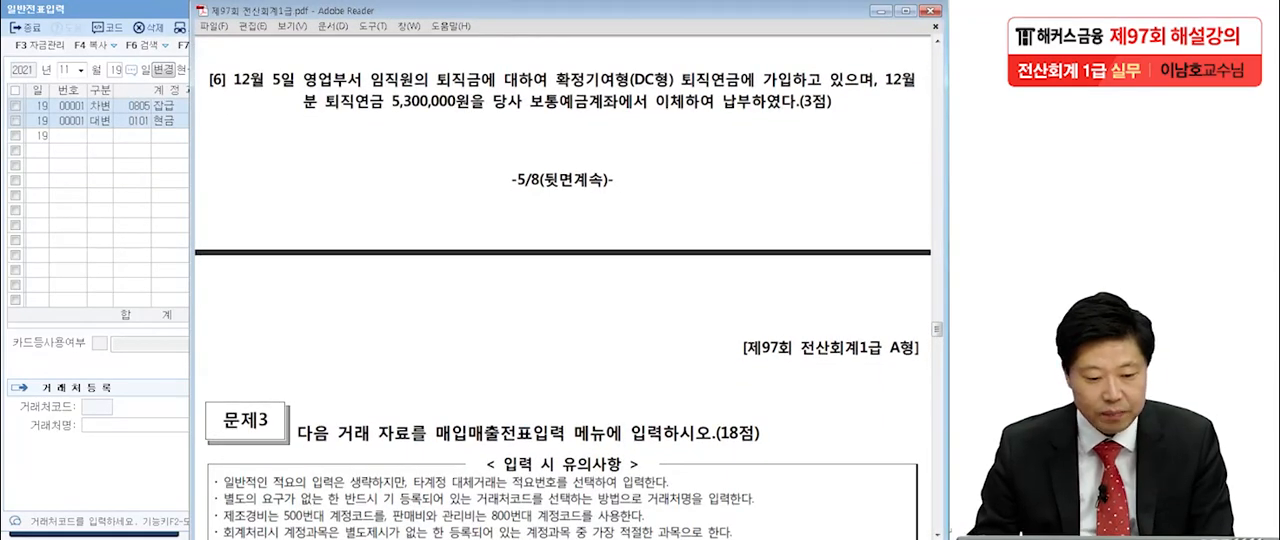
pyautogui.click(78, 262)
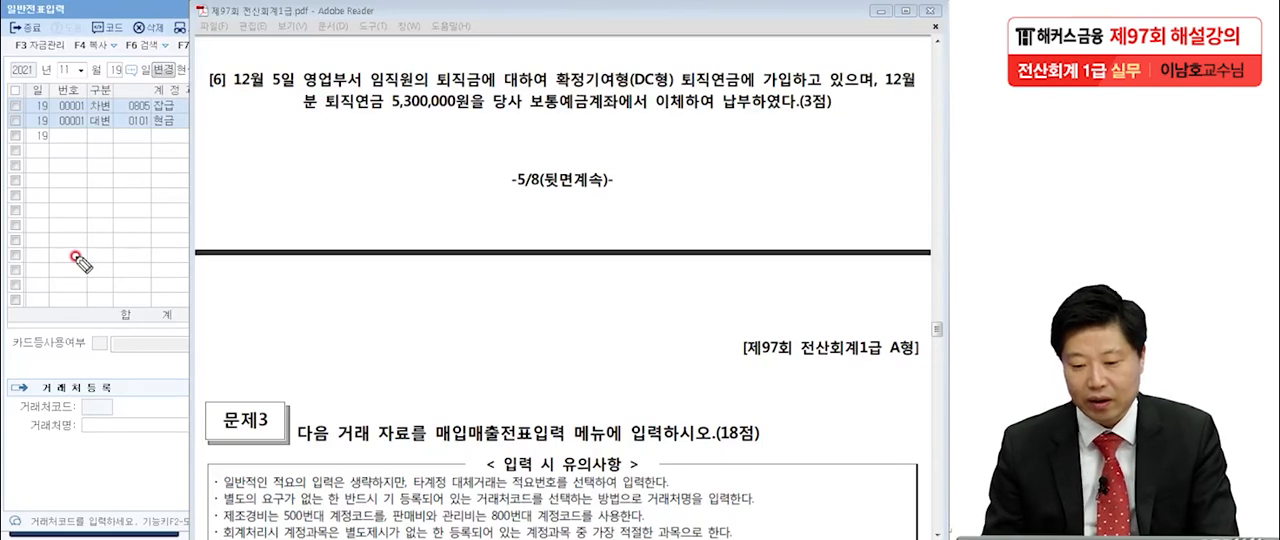
pyautogui.moveTo(545, 90)
pyautogui.mouseDown()
pyautogui.moveTo(652, 100)
pyautogui.moveTo(640, 68)
pyautogui.moveTo(645, 115)
pyautogui.mouseUp()
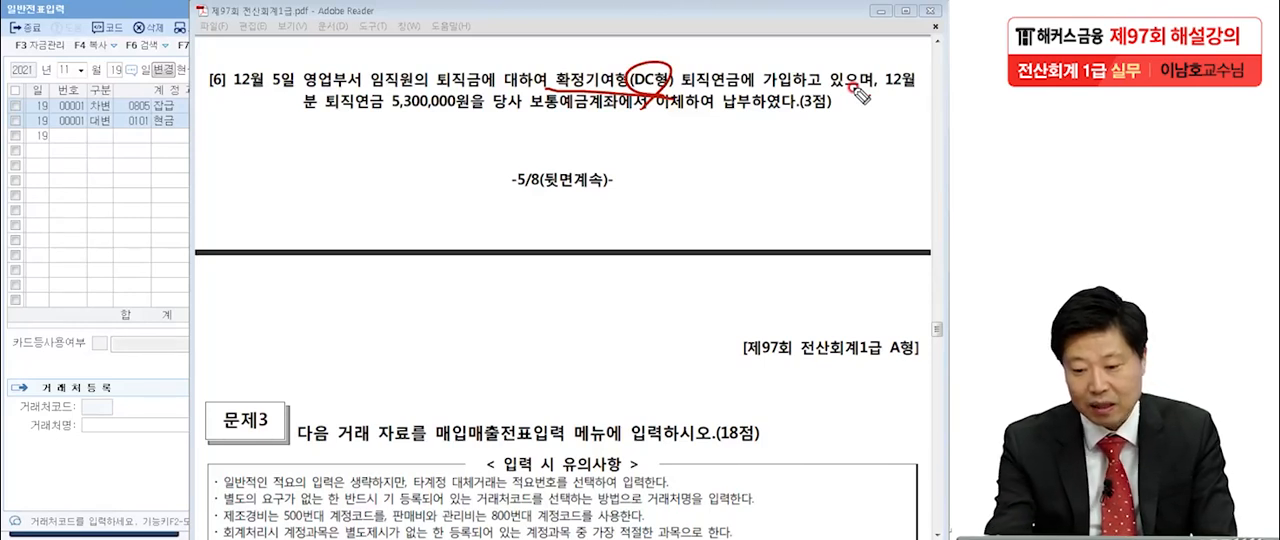
pyautogui.click(794, 116)
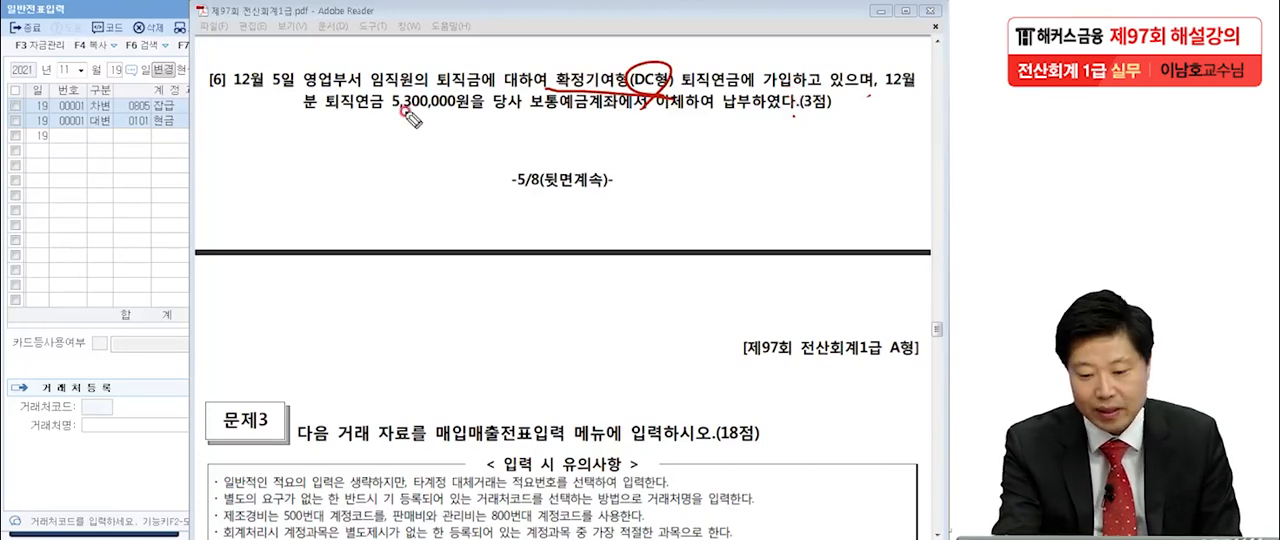
pyautogui.moveTo(396, 114); pyautogui.dragTo(477, 112)
pyautogui.moveTo(302, 88); pyautogui.dragTo(374, 88)
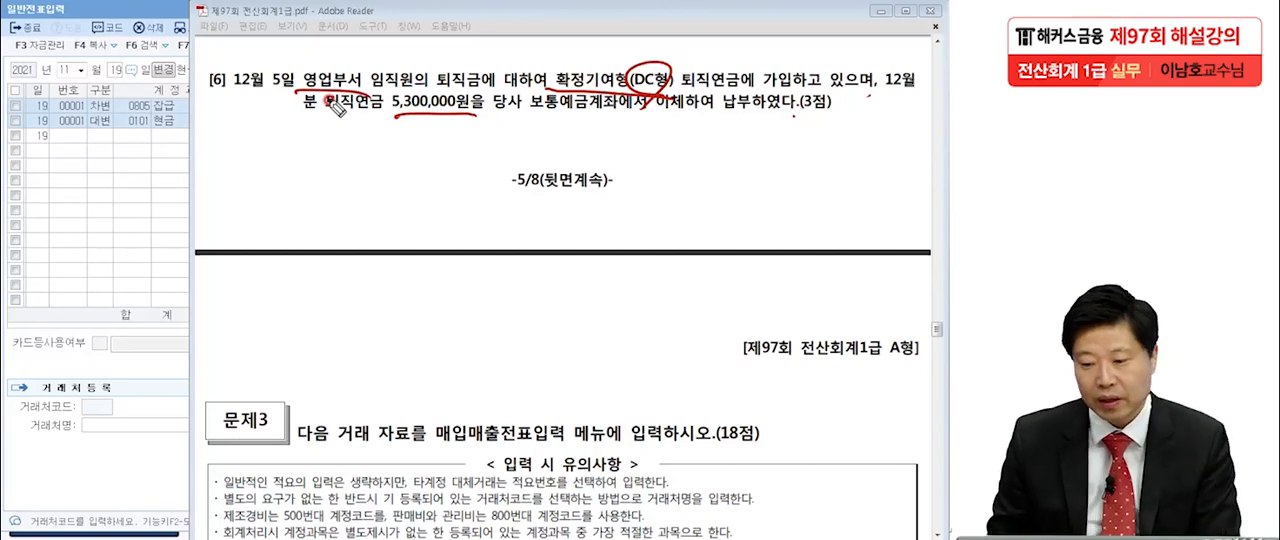
pyautogui.moveTo(536, 118); pyautogui.dragTo(606, 117)
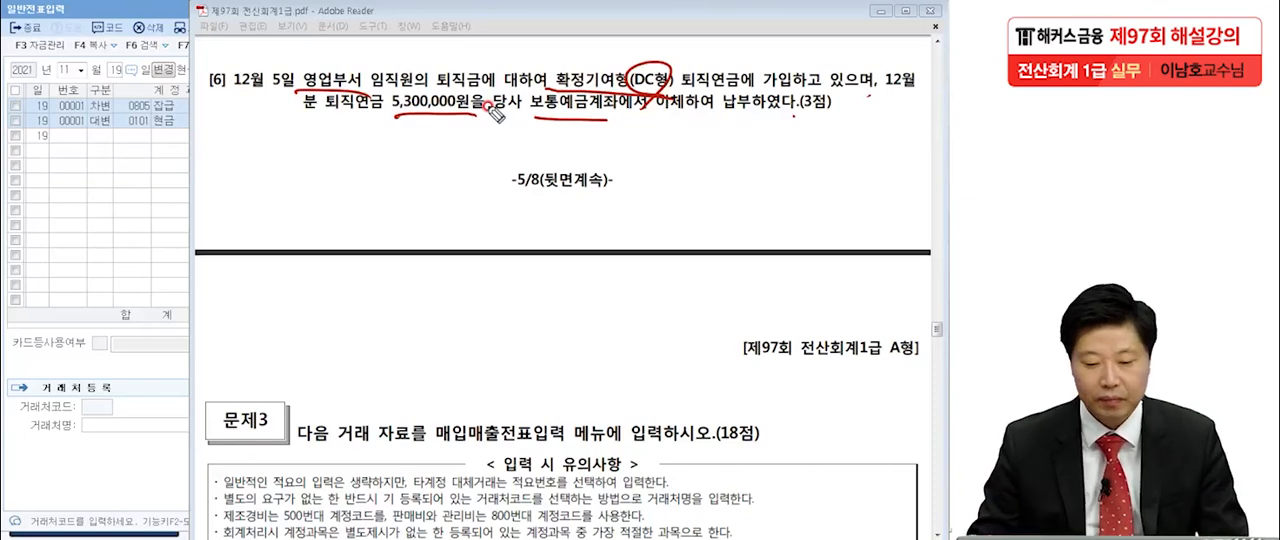
pyautogui.press('Escape')
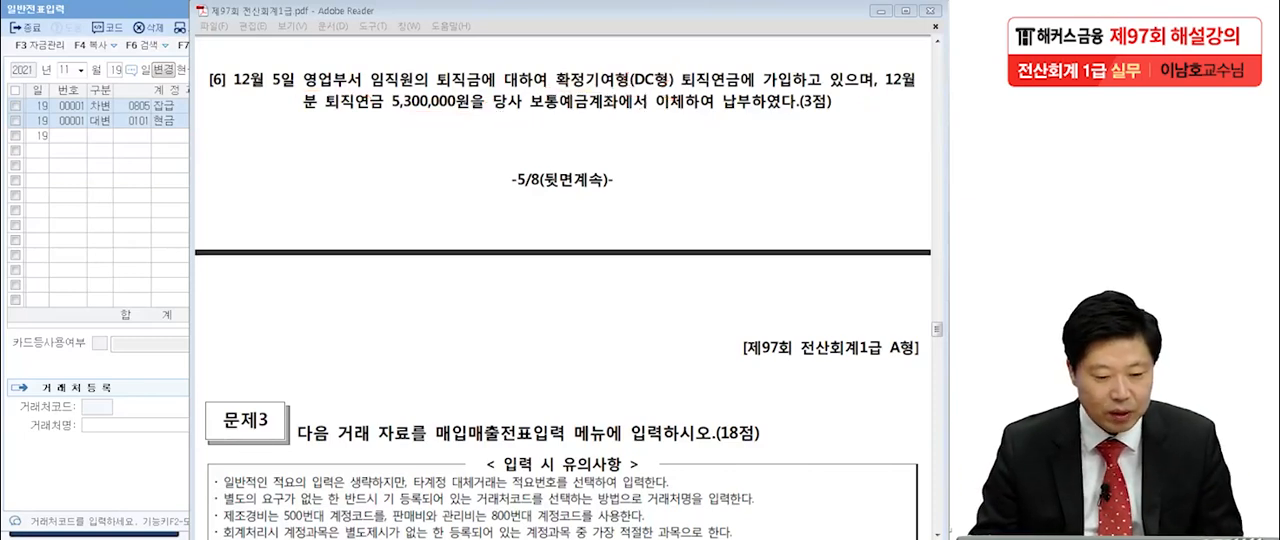
# Switch back to the KcLep general voucher and set its date to December 5.
pyautogui.click(77, 115)
pyautogui.click(61, 70)
pyautogui.write('125')
pyautogui.press('Return')
# Enter a debit line for the selling and administrative account 0806 퇴직급여 with amount 5,300,000.
pyautogui.write('3퇴지ㄱ급')
pyautogui.press('Return')
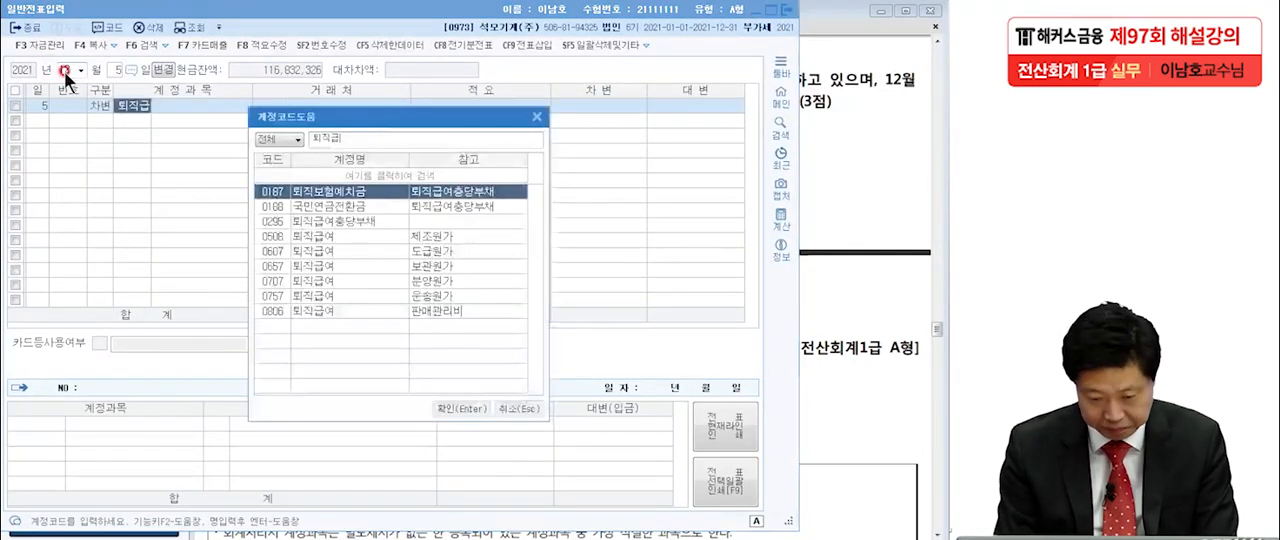
pyautogui.click(358, 311)
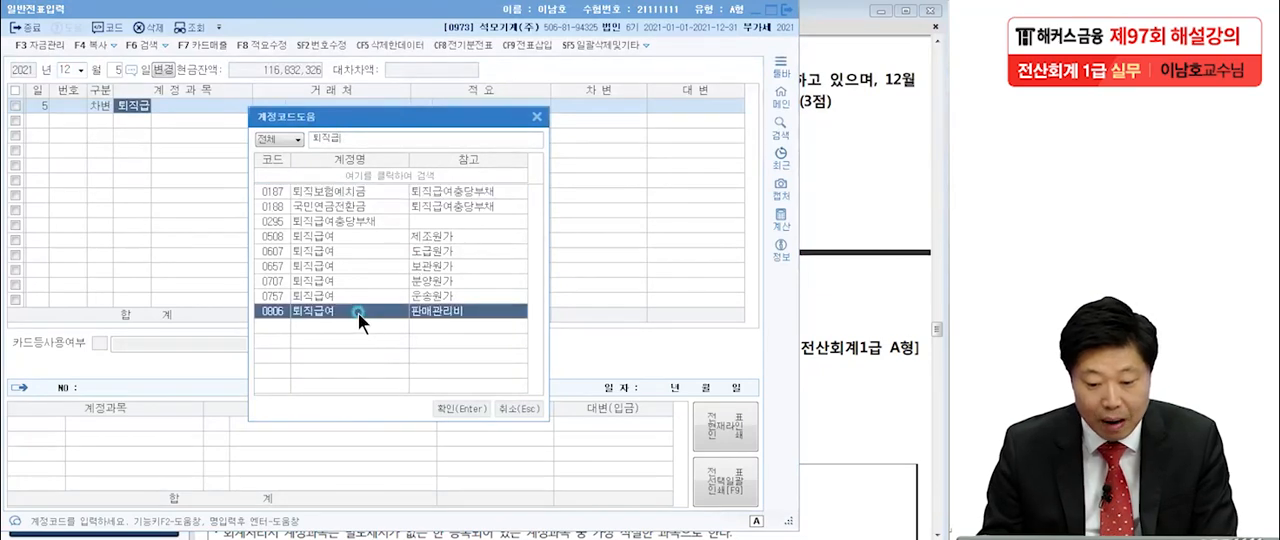
pyautogui.press('Return')
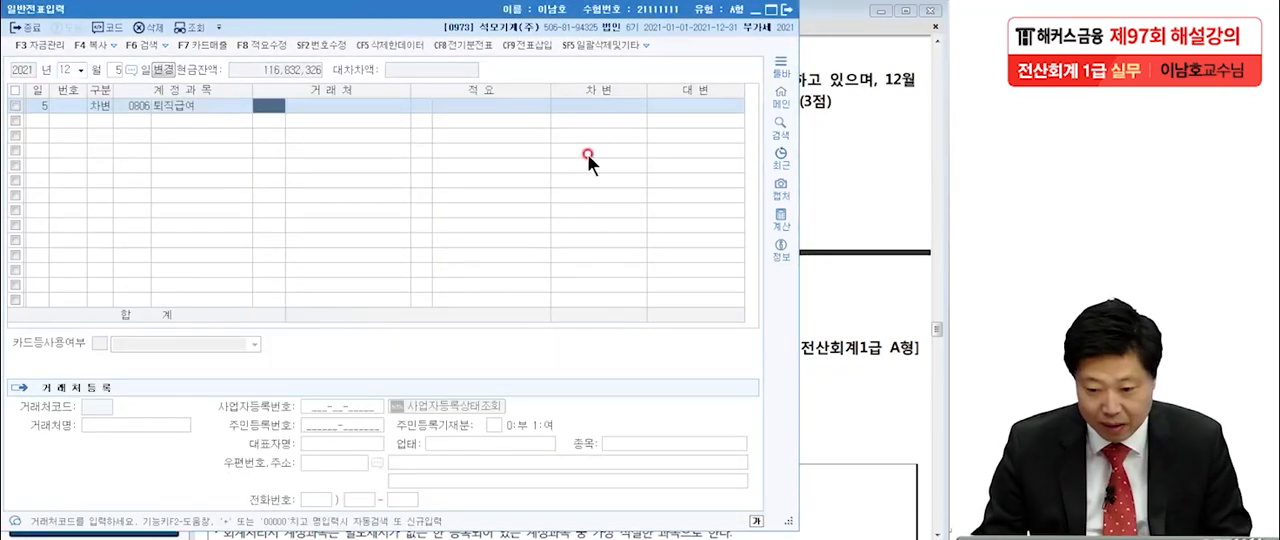
pyautogui.click(608, 99)
pyautogui.write('5300000')
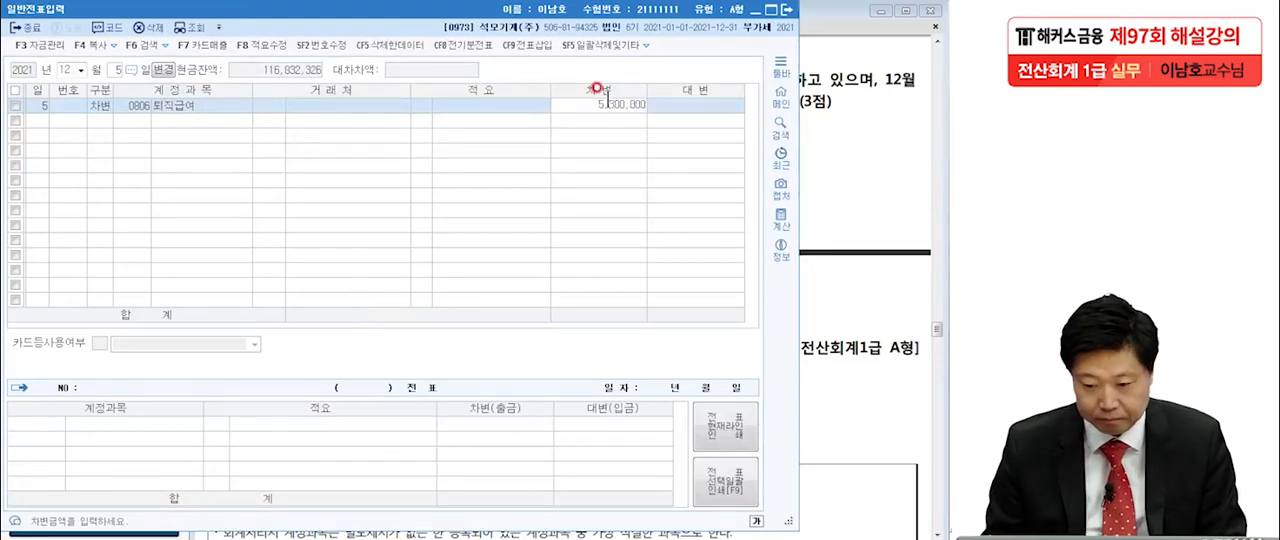
pyautogui.press('Return')
# Add a credit line for account 0103 보통예금 with amount 5,300,000.
pyautogui.write('3')
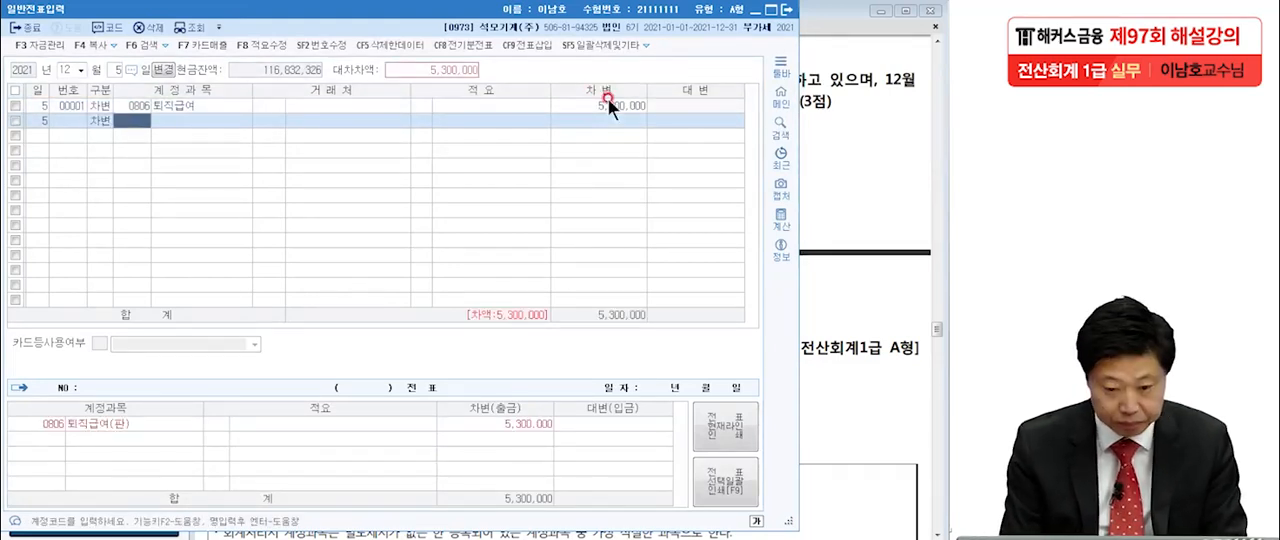
pyautogui.click(105, 121)
pyautogui.write('4')
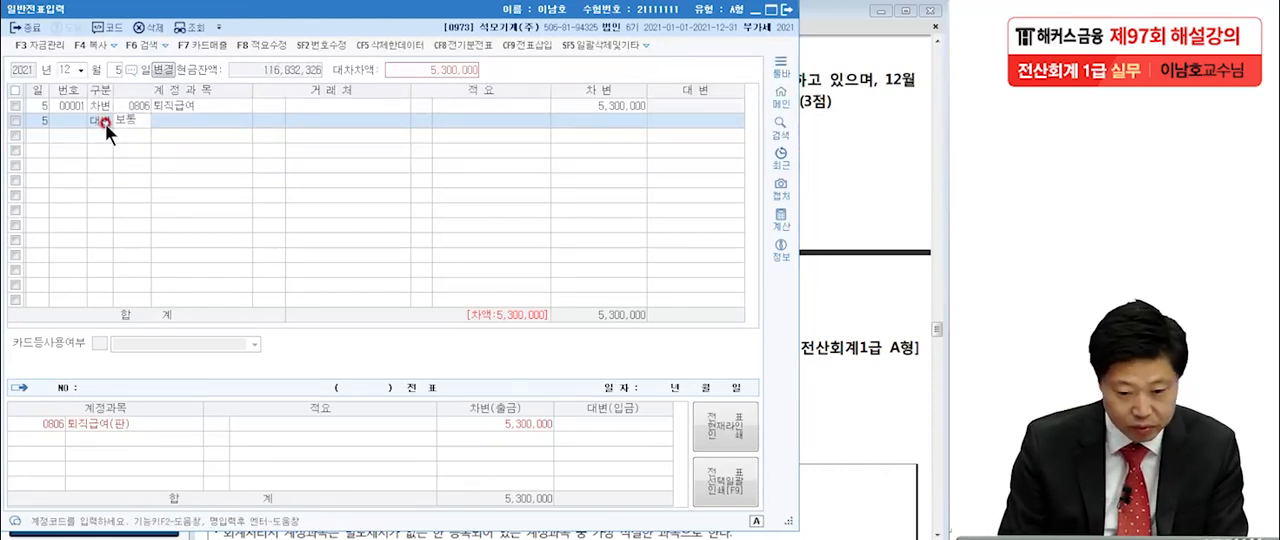
pyautogui.press('Return')
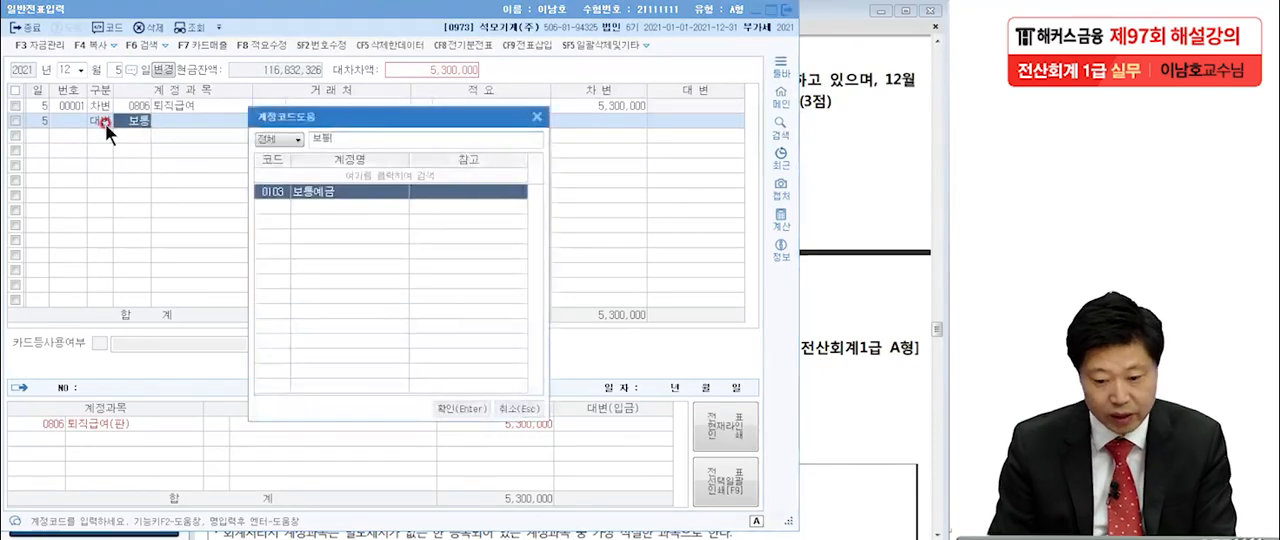
pyautogui.press('Return')
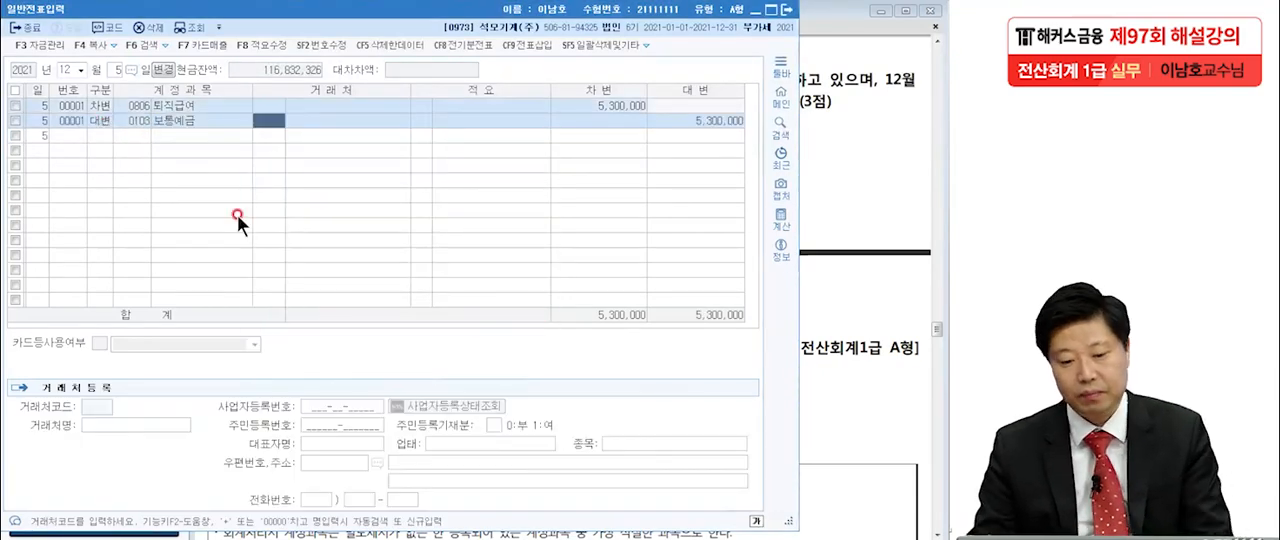
# Check the start of problem 3 (문제3) in the exam PDF and return to the KcLep general voucher window.
pyautogui.click(860, 214)
pyautogui.scroll(-3, 858, 262)
pyautogui.scroll(2, 845, 308)
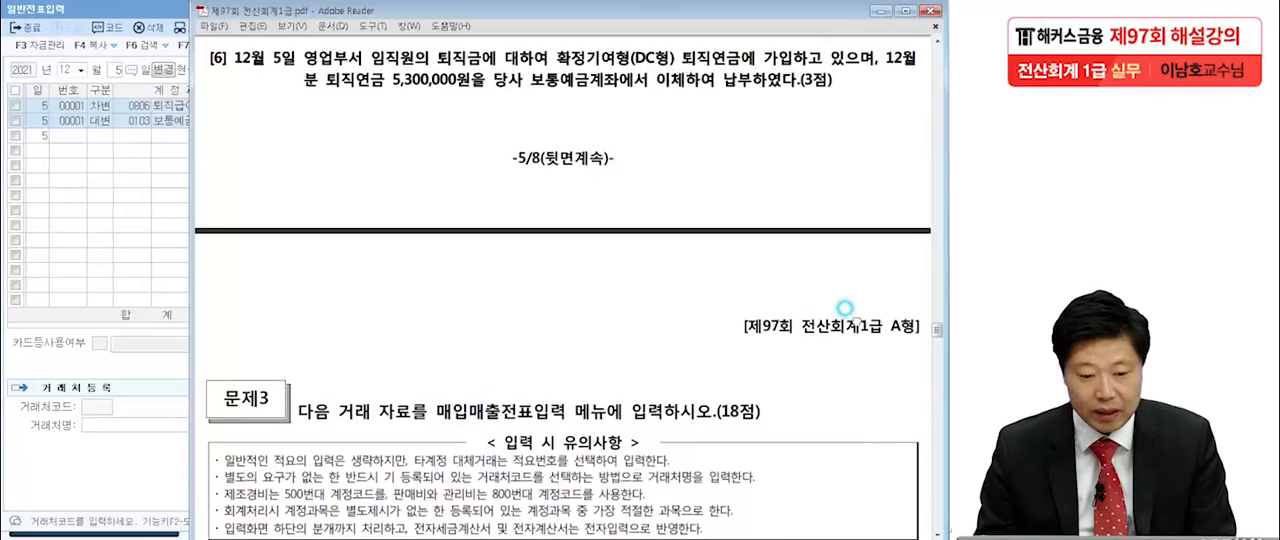
pyautogui.click(121, 14)
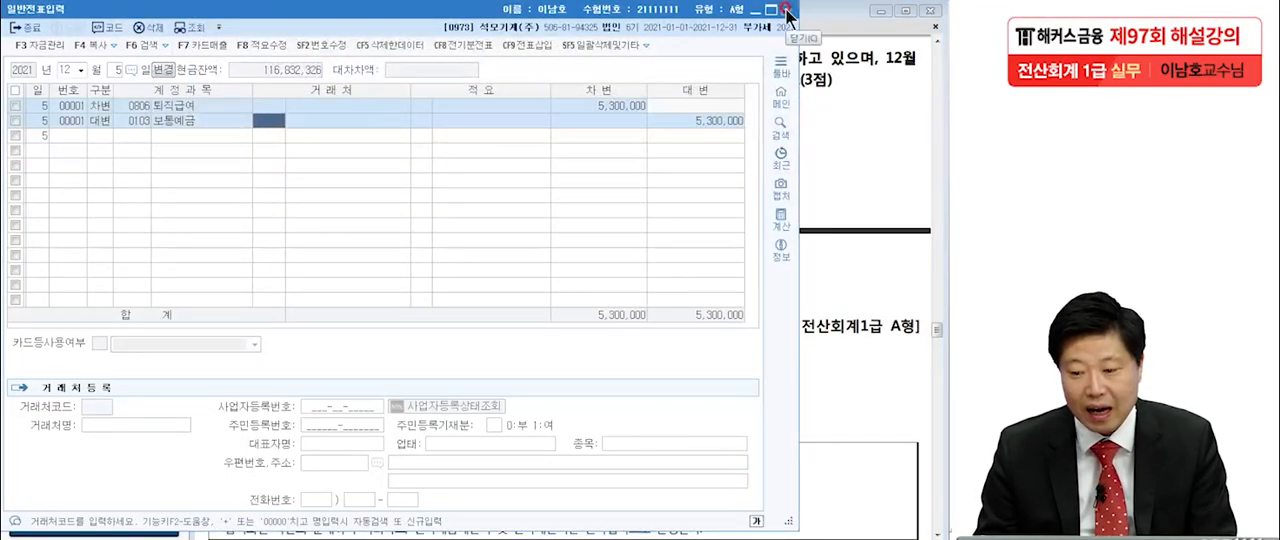
# Close the general voucher window and read question [1] of 문제3, dated August 3, in the exam PDF.
pyautogui.click(787, 9)
pyautogui.scroll(-6, 736, 303)
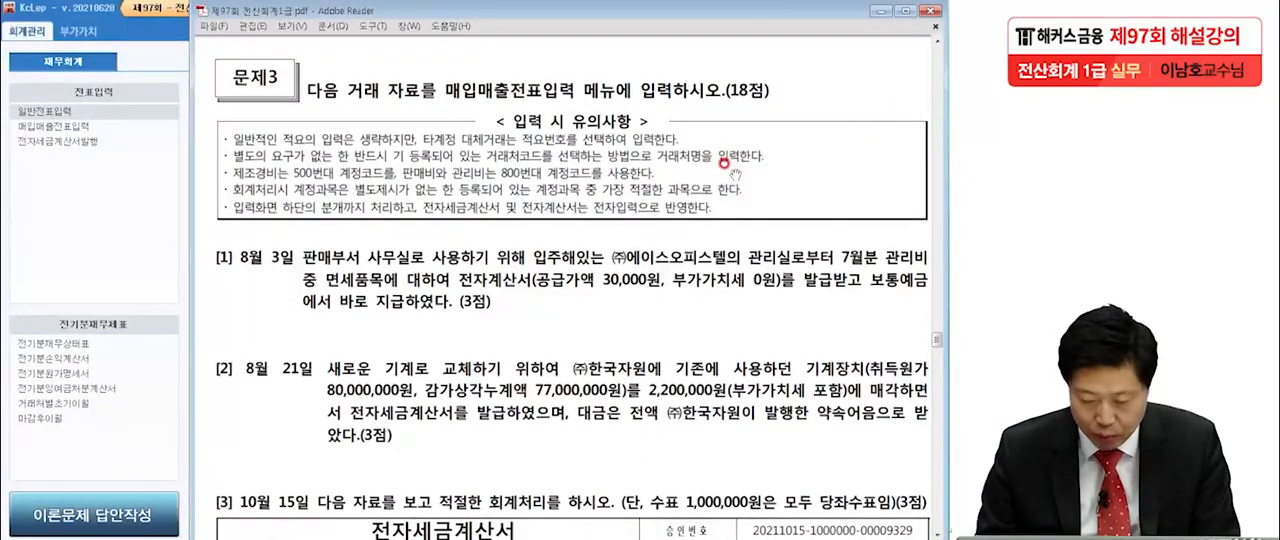
pyautogui.scroll(-4, 725, 170)
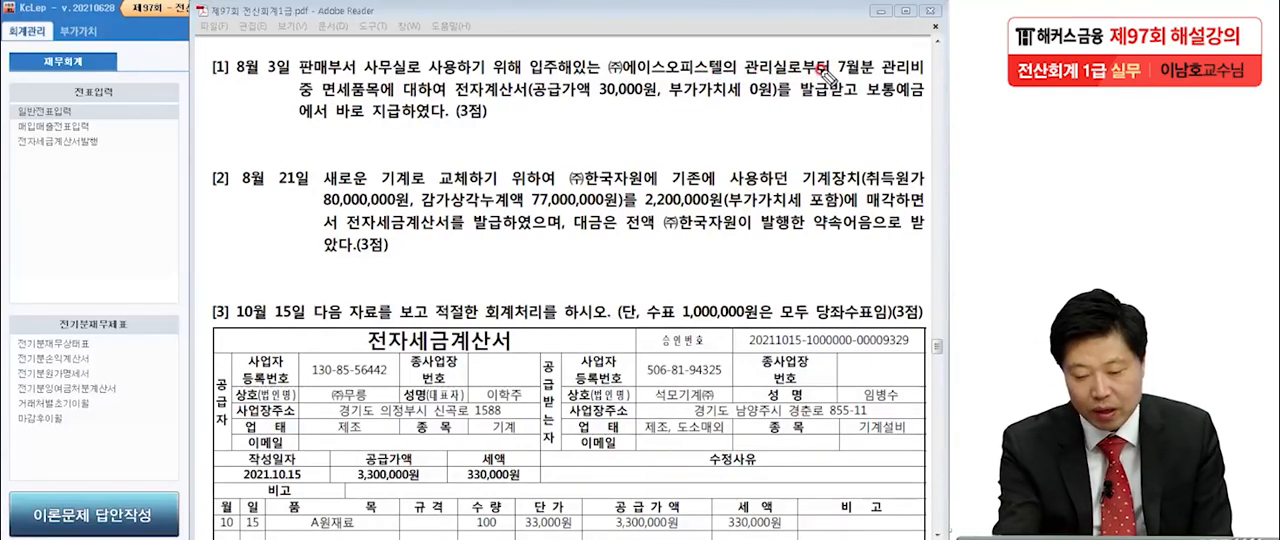
# Mark 계산서 and 면세품목 in question [1] with the red pen and write a circled 53 over the voucher menu list.
pyautogui.moveTo(509, 103)
pyautogui.mouseDown()
pyautogui.moveTo(526, 84)
pyautogui.moveTo(478, 90)
pyautogui.moveTo(520, 104)
pyautogui.mouseUp()
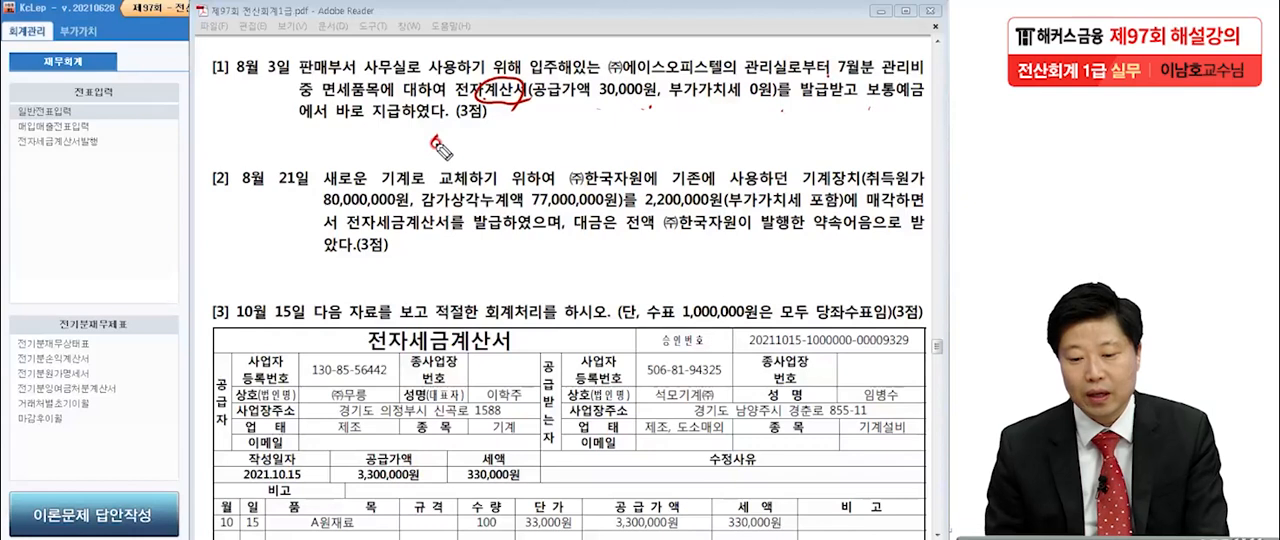
pyautogui.moveTo(525, 112)
pyautogui.mouseDown()
pyautogui.moveTo(486, 106)
pyautogui.moveTo(514, 117)
pyautogui.mouseUp()
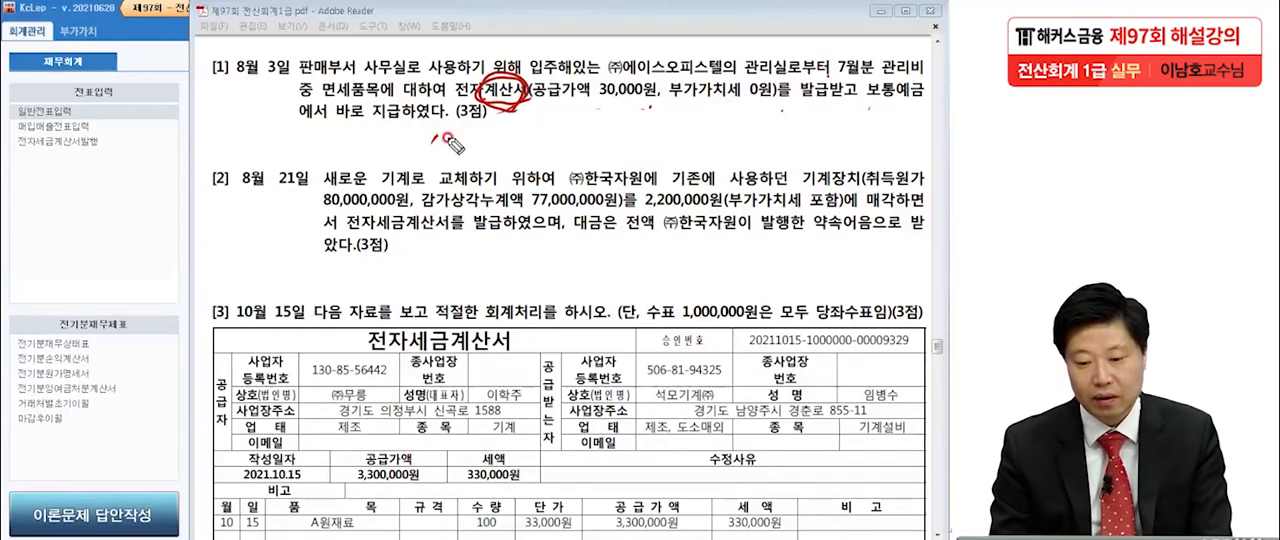
pyautogui.moveTo(319, 97); pyautogui.dragTo(381, 96)
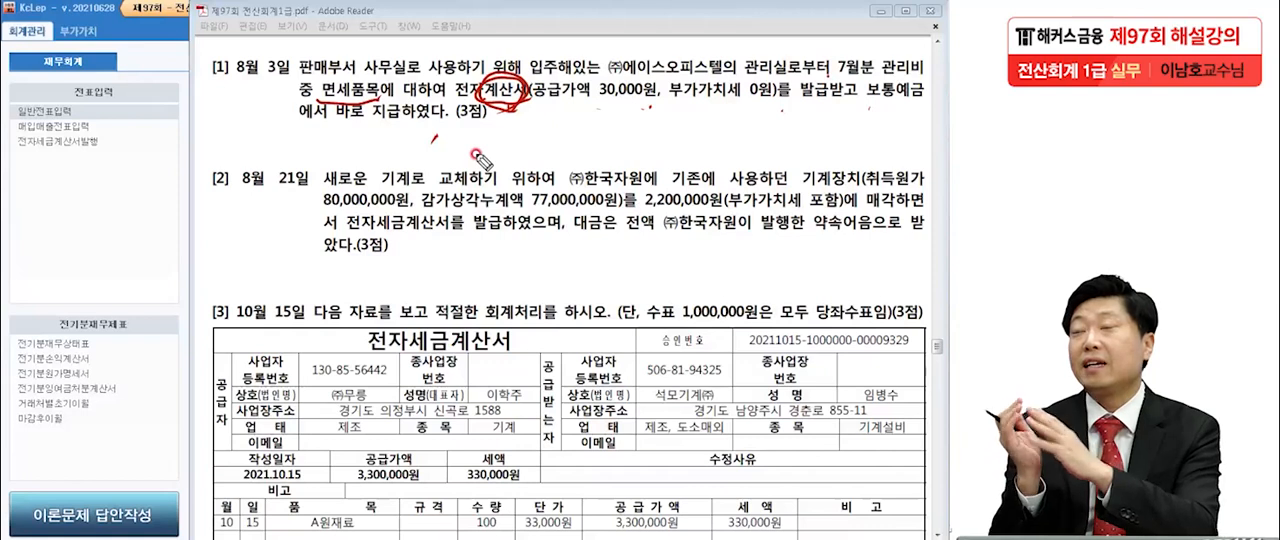
pyautogui.moveTo(90, 160); pyautogui.dragTo(86, 193)
pyautogui.moveTo(90, 158)
pyautogui.mouseDown()
pyautogui.moveTo(122, 156)
pyautogui.moveTo(140, 192)
pyautogui.moveTo(128, 268)
pyautogui.mouseUp()
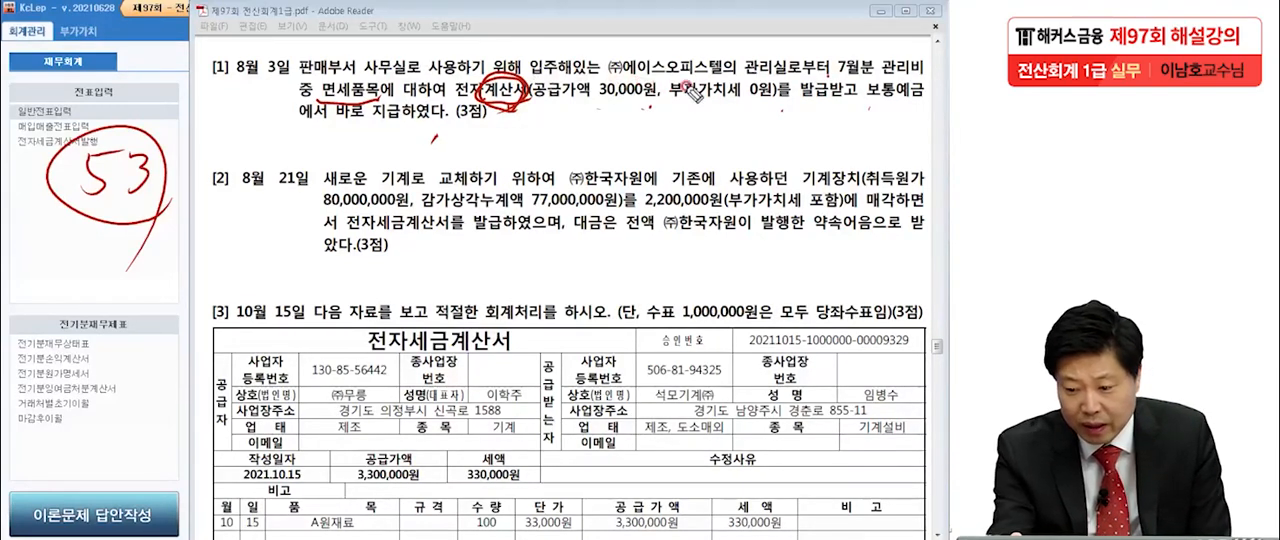
# Underline 관리비, 보통예금 and 판매부서 and circle 전자 in question [1] with the red pen.
pyautogui.moveTo(883, 89); pyautogui.dragTo(928, 86)
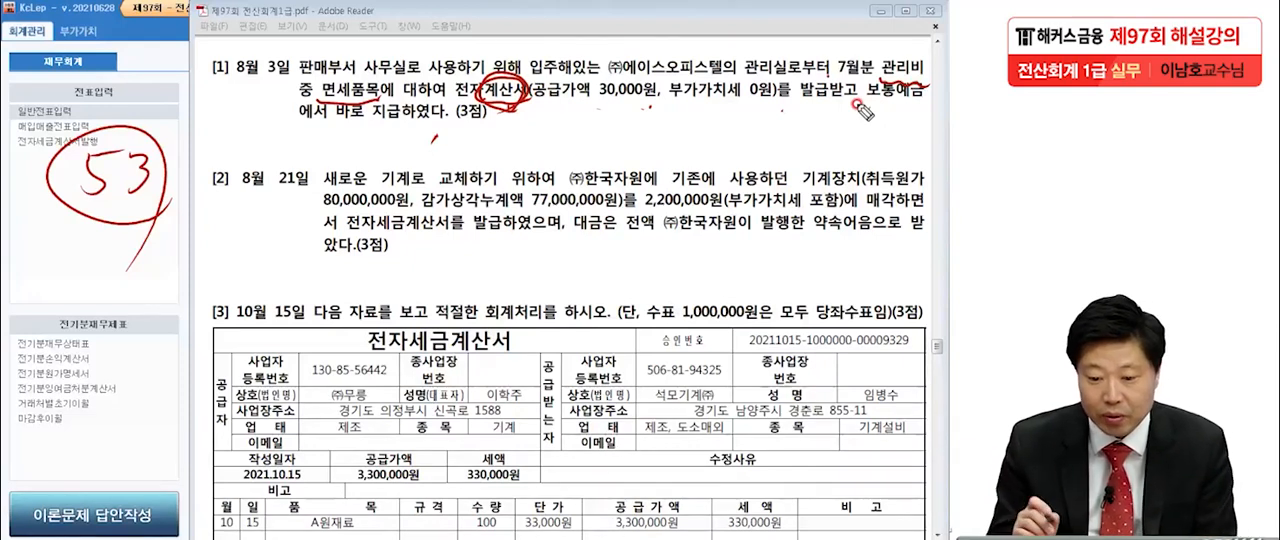
pyautogui.moveTo(289, 76); pyautogui.dragTo(348, 78)
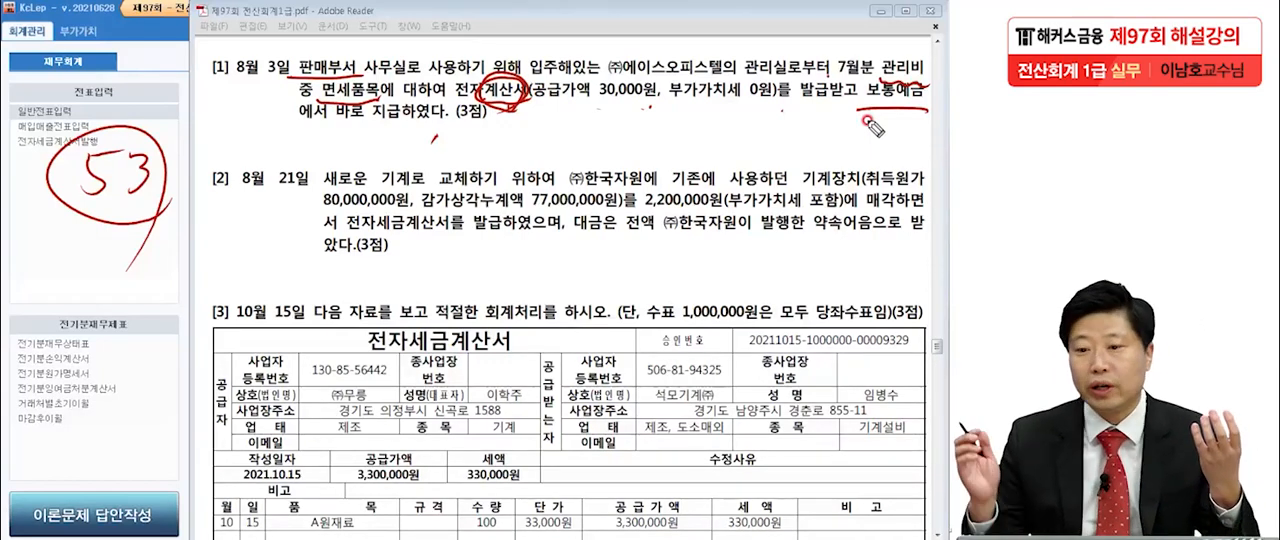
pyautogui.moveTo(475, 83)
pyautogui.mouseDown()
pyautogui.moveTo(446, 76)
pyautogui.moveTo(469, 80)
pyautogui.mouseUp()
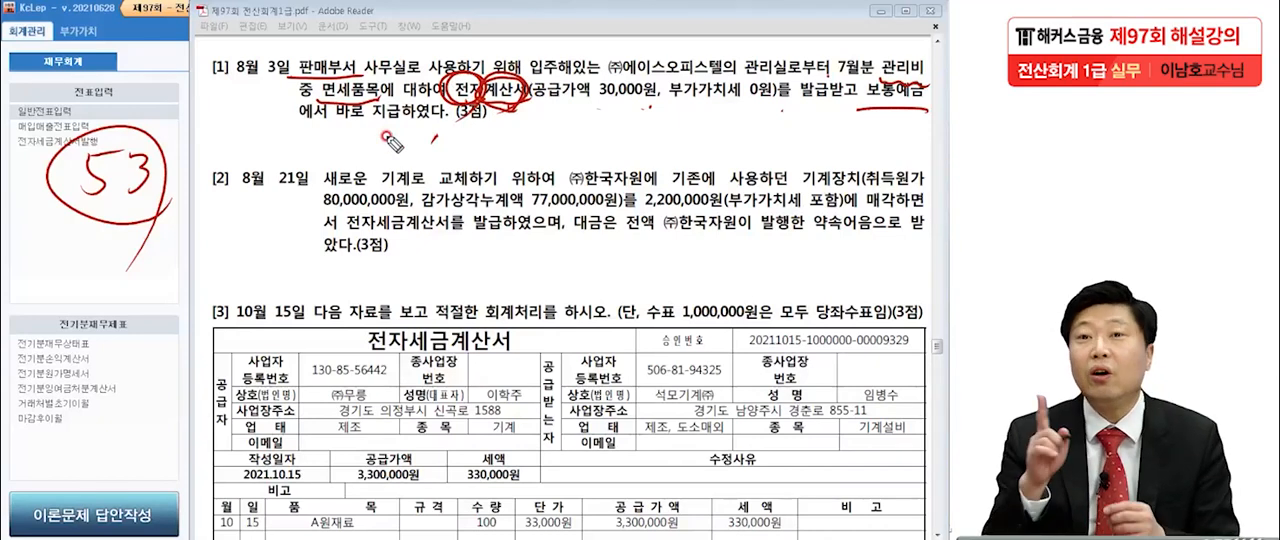
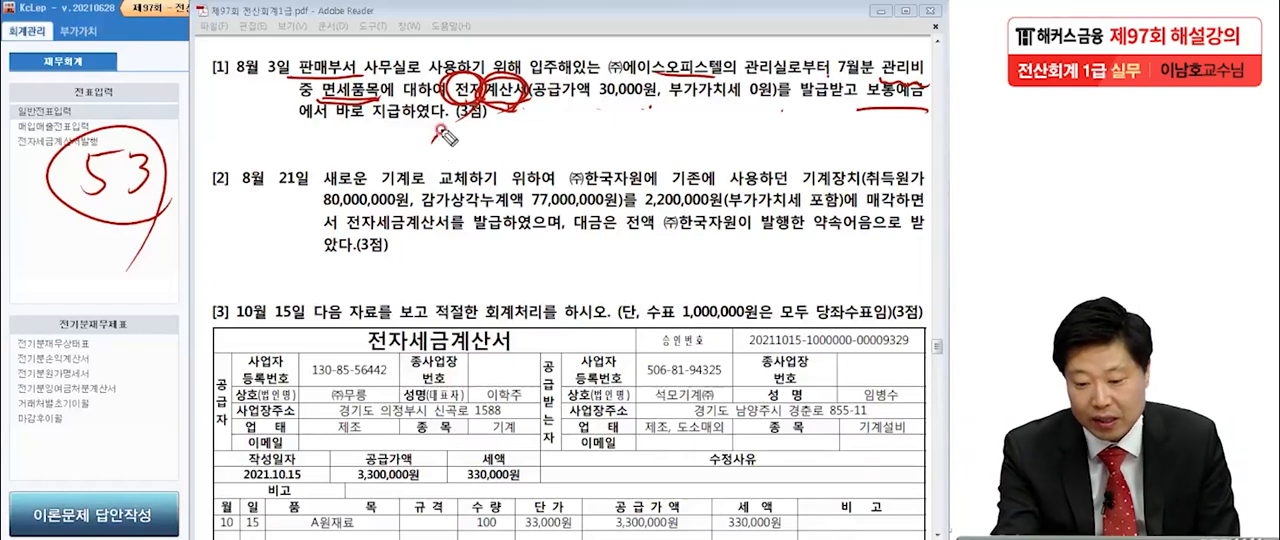
# Write the red-pen note (단, 건물관리비계정을 사용할 것) beneath 전자계산서 in question [1].
pyautogui.moveTo(428, 142)
pyautogui.mouseDown()
pyautogui.moveTo(455, 108)
pyautogui.moveTo(490, 140)
pyautogui.mouseUp()
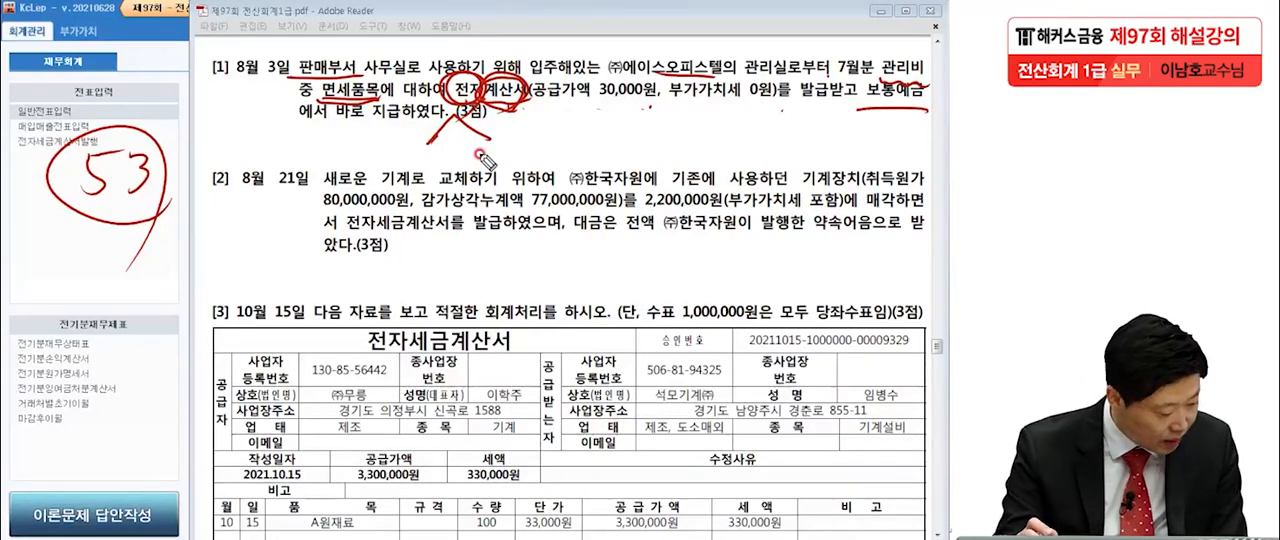
pyautogui.moveTo(516, 138)
pyautogui.mouseDown()
pyautogui.moveTo(528, 130)
pyautogui.moveTo(522, 140)
pyautogui.moveTo(548, 155)
pyautogui.moveTo(578, 140)
pyautogui.moveTo(568, 116)
pyautogui.mouseUp()
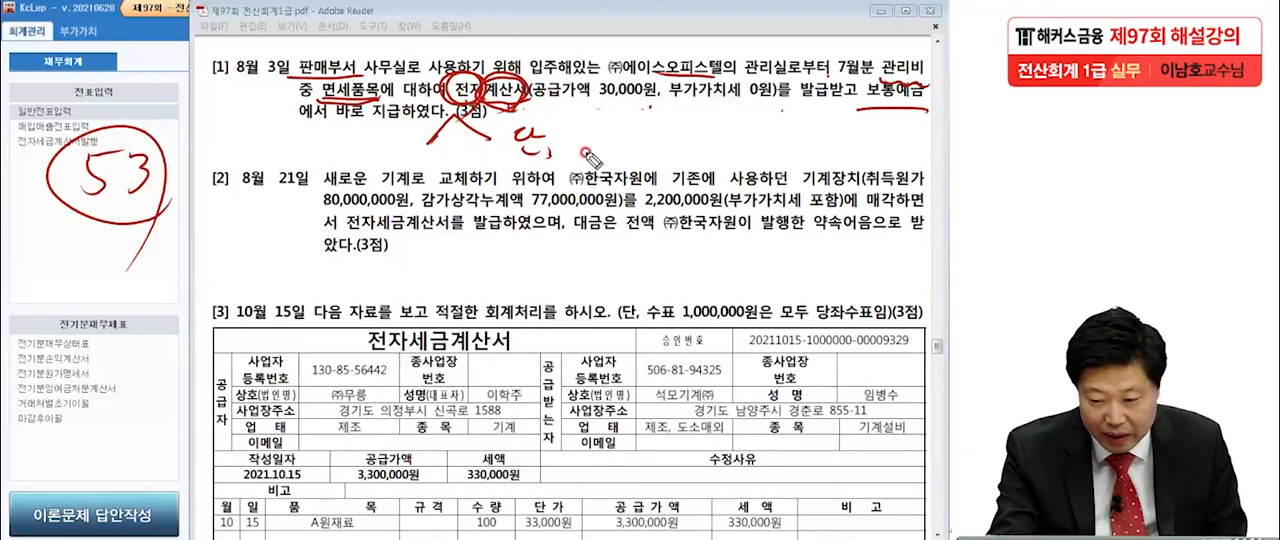
pyautogui.moveTo(570, 130)
pyautogui.mouseDown()
pyautogui.moveTo(605, 152)
pyautogui.moveTo(618, 128)
pyautogui.moveTo(610, 165)
pyautogui.moveTo(640, 128)
pyautogui.moveTo(655, 150)
pyautogui.moveTo(640, 150)
pyautogui.moveTo(700, 135)
pyautogui.moveTo(712, 150)
pyautogui.moveTo(728, 130)
pyautogui.moveTo(772, 150)
pyautogui.moveTo(782, 135)
pyautogui.moveTo(788, 162)
pyautogui.moveTo(805, 125)
pyautogui.moveTo(795, 150)
pyautogui.moveTo(838, 120)
pyautogui.moveTo(840, 158)
pyautogui.moveTo(849, 146)
pyautogui.mouseUp()
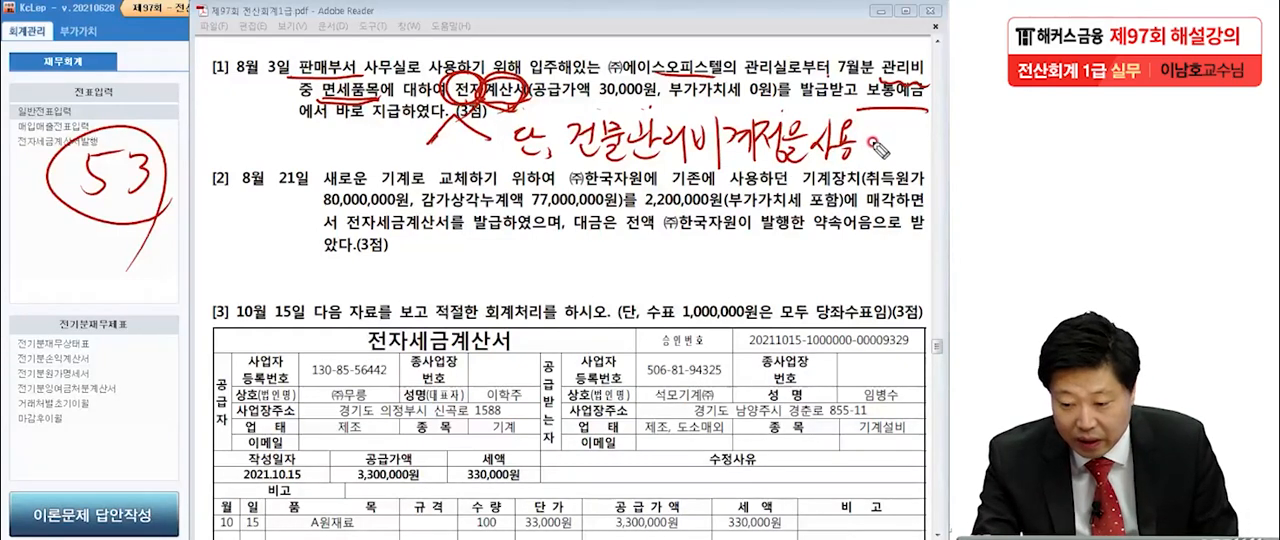
pyautogui.moveTo(858, 128)
pyautogui.mouseDown()
pyautogui.moveTo(878, 140)
pyautogui.moveTo(870, 160)
pyautogui.moveTo(888, 142)
pyautogui.moveTo(905, 150)
pyautogui.mouseUp()
pyautogui.moveTo(510, 114); pyautogui.dragTo(494, 182)
pyautogui.moveTo(910, 100)
pyautogui.mouseDown()
pyautogui.moveTo(927, 130)
pyautogui.moveTo(917, 165)
pyautogui.mouseUp()
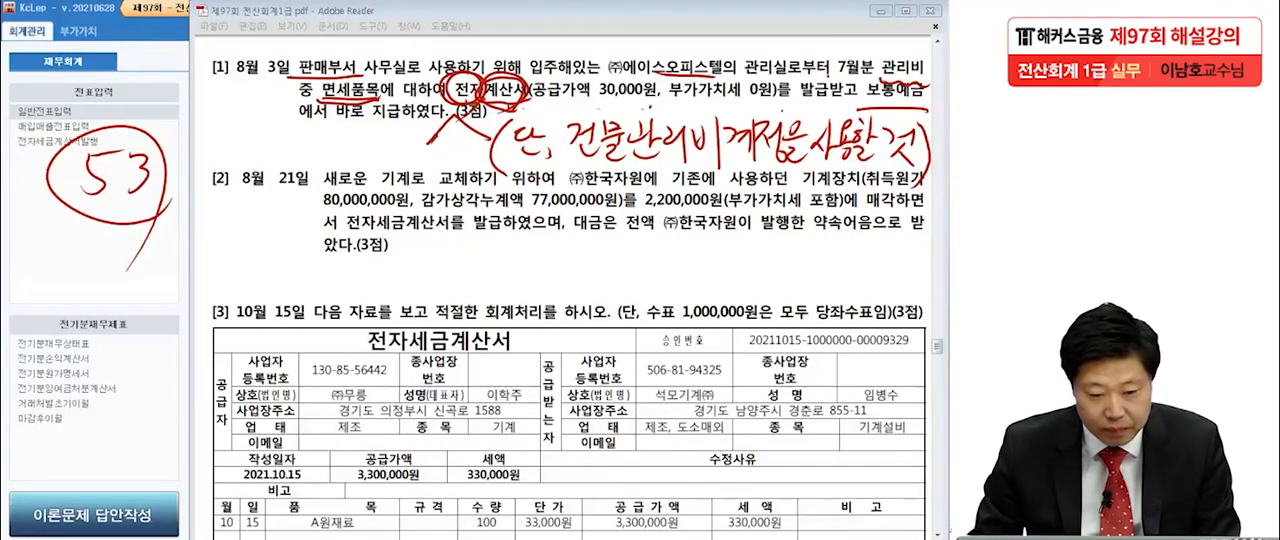
# Open 매입매출전표입력 for August 3, clear the pen marks and set the voucher type to 53 면세.
pyautogui.click(27, 130)
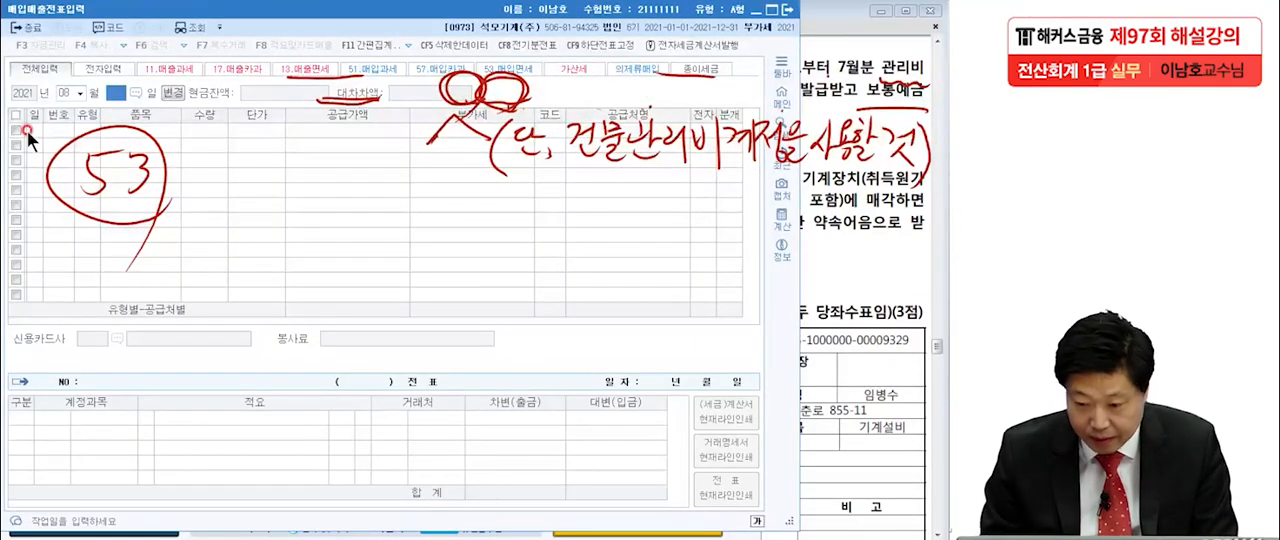
pyautogui.press('Return')
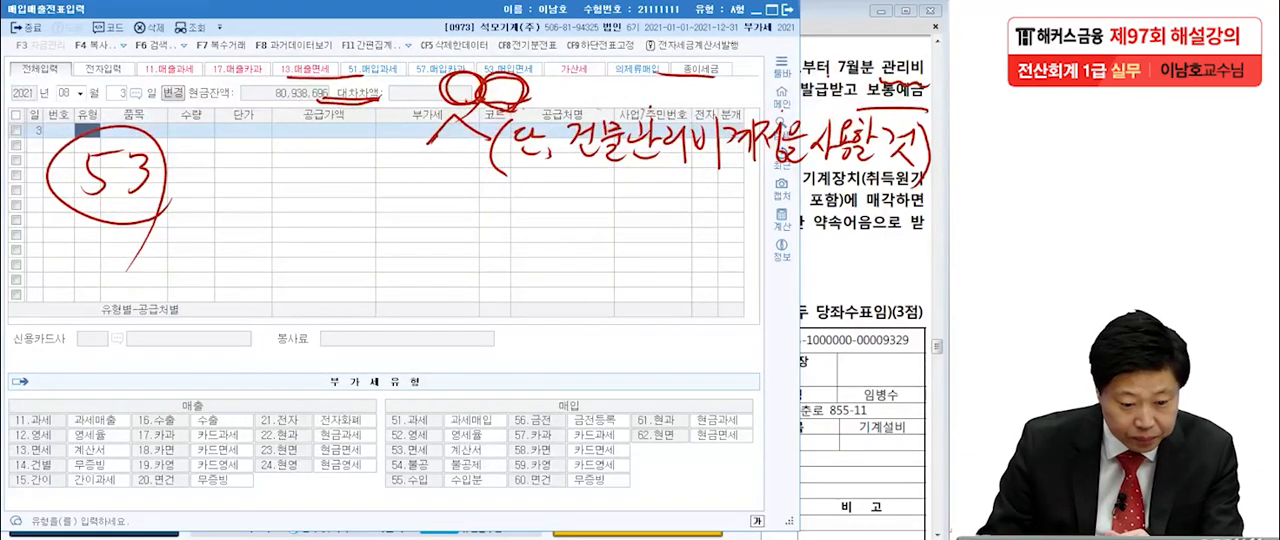
pyautogui.press('Escape')
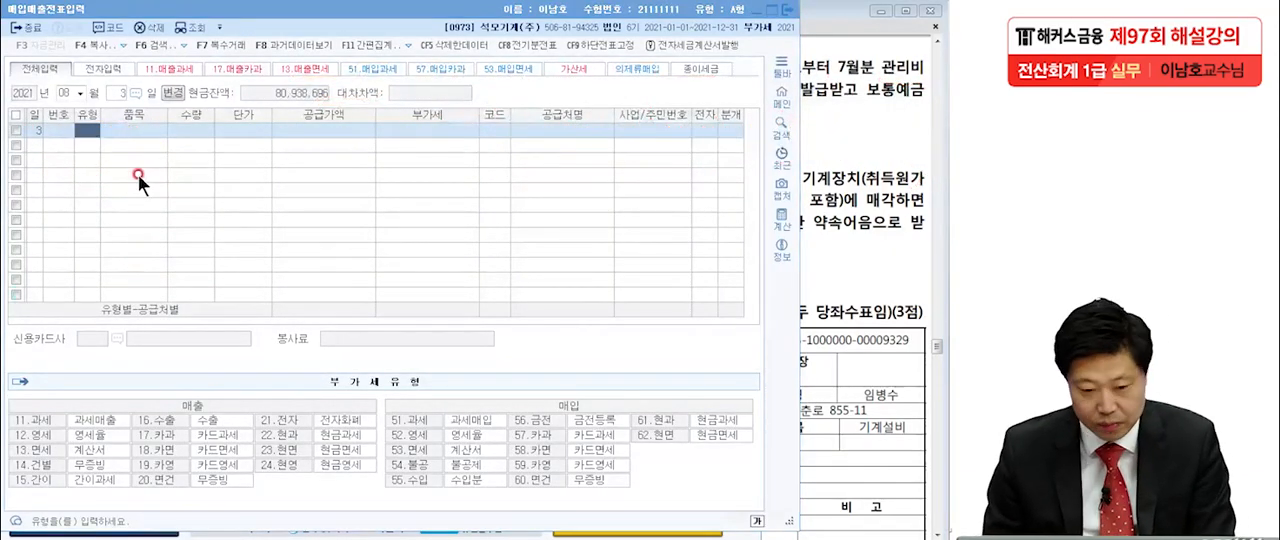
pyautogui.click(87, 130)
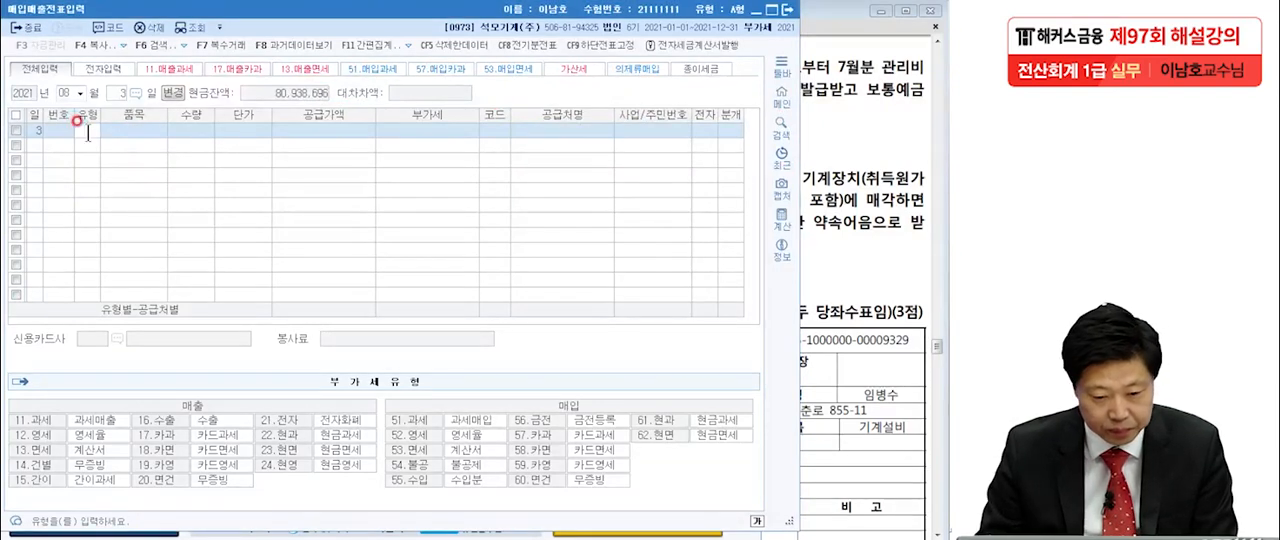
pyautogui.write('53')
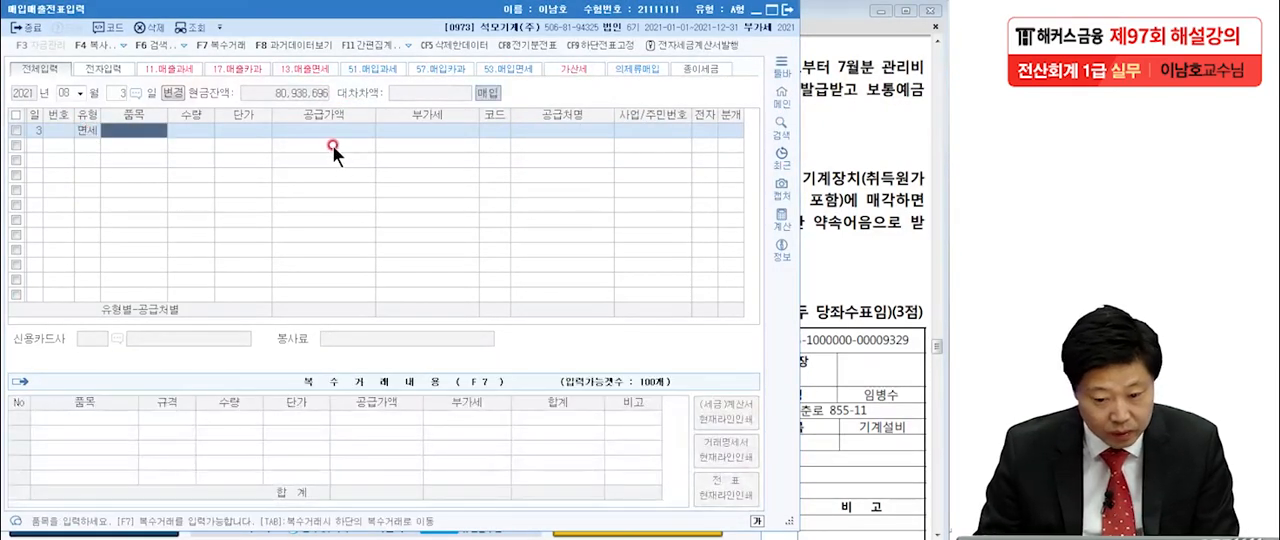
# Enter a supply value of 30,000, the supplier (주)에이스오피스텔 and 전자 여 for the August 3 purchase.
pyautogui.click(332, 131)
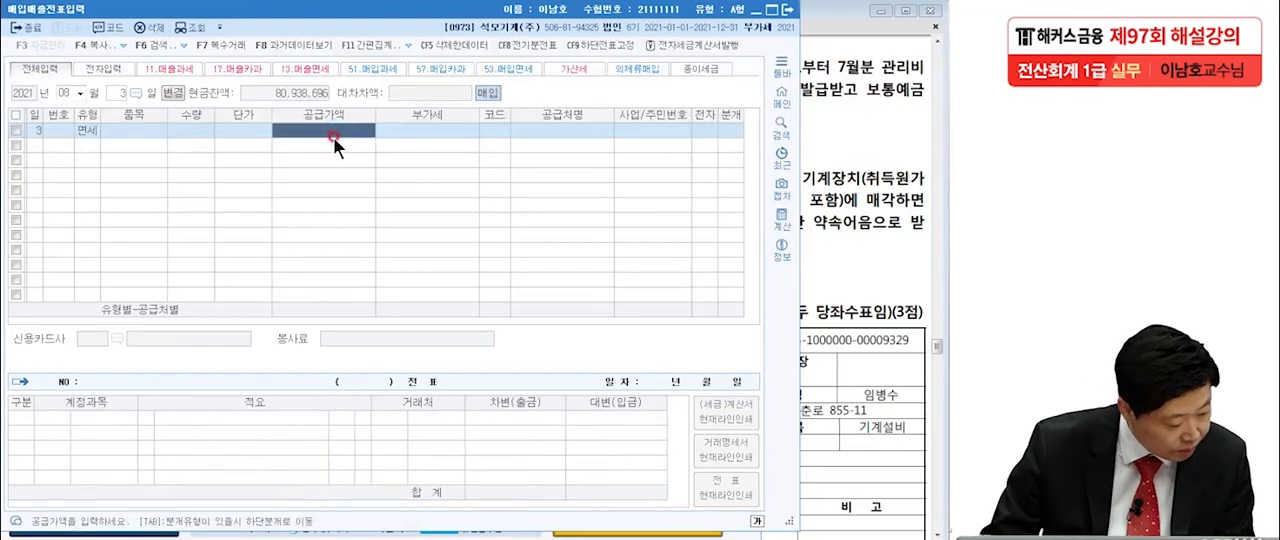
pyautogui.write('3')
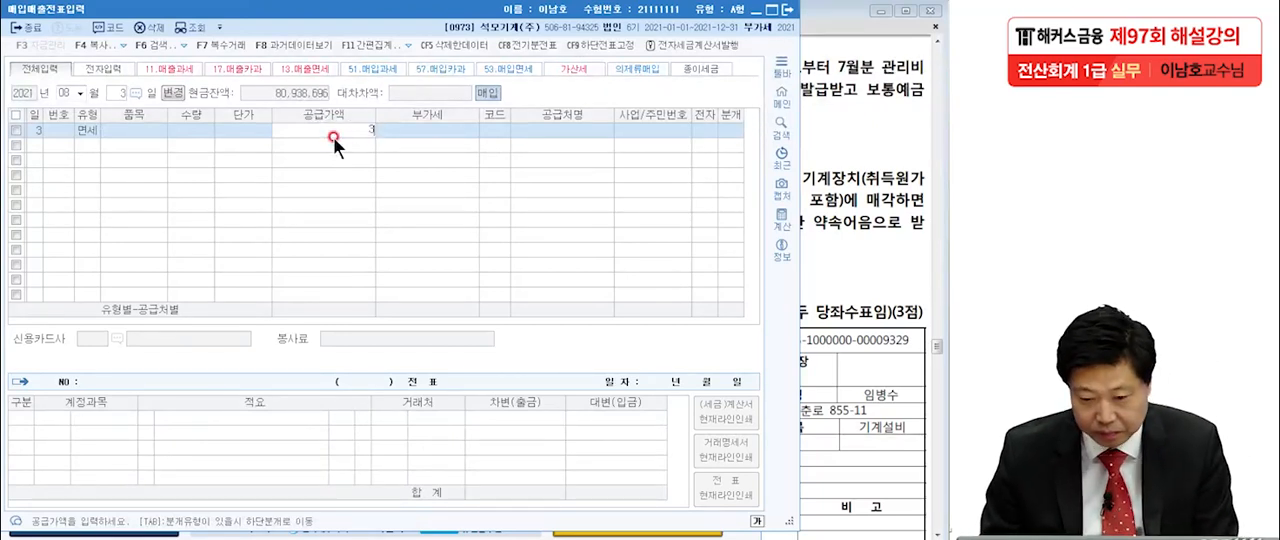
pyautogui.write('0,000')
pyautogui.press('Return')
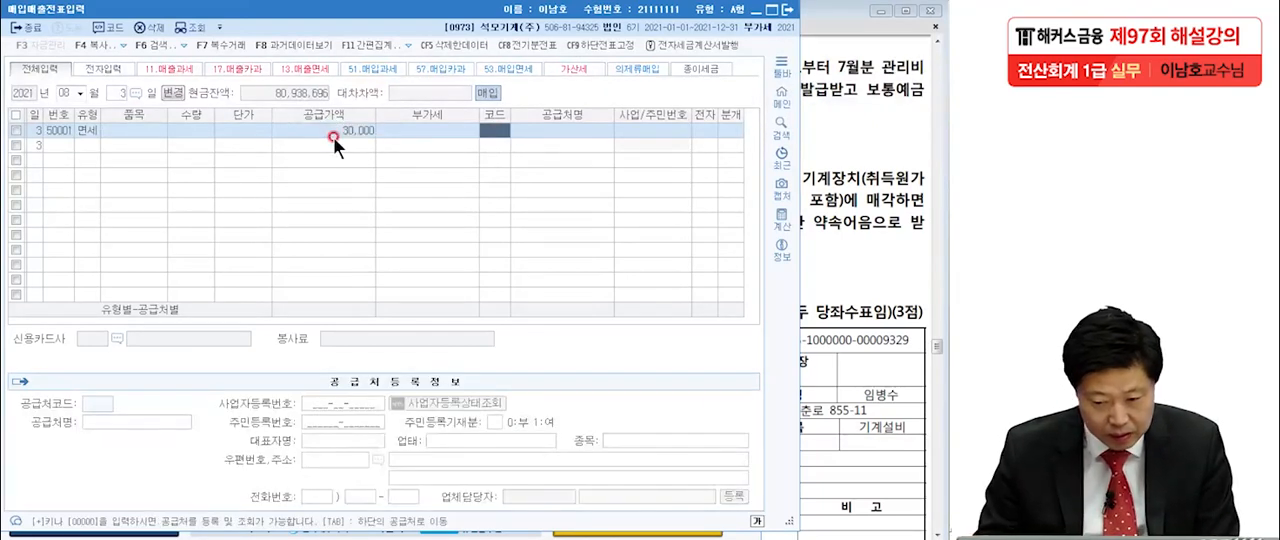
pyautogui.press('F2')
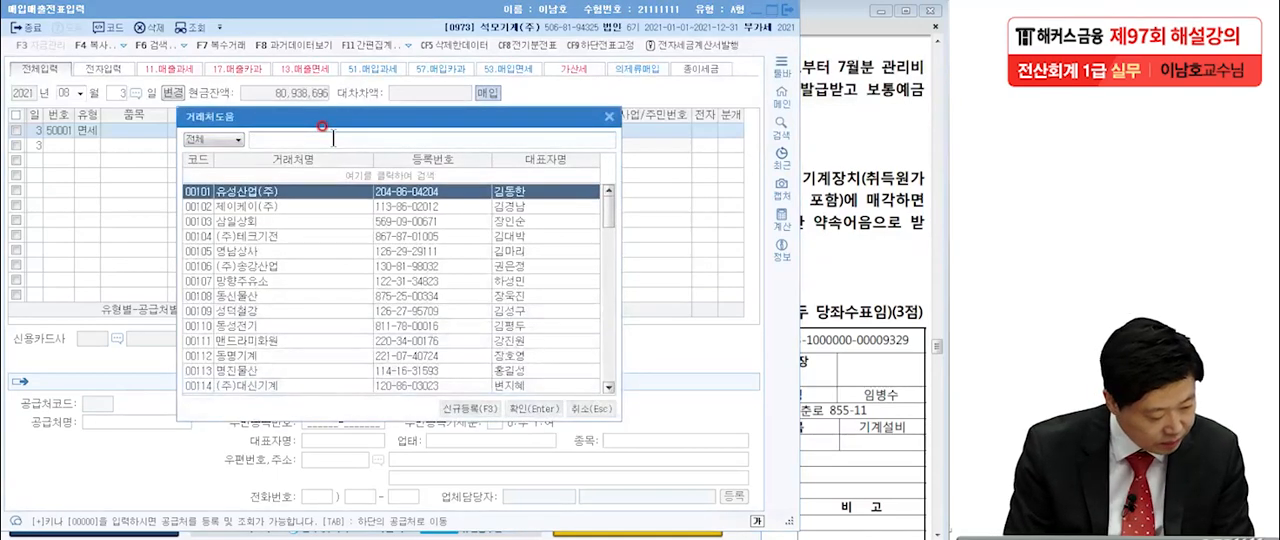
pyautogui.write('에이')
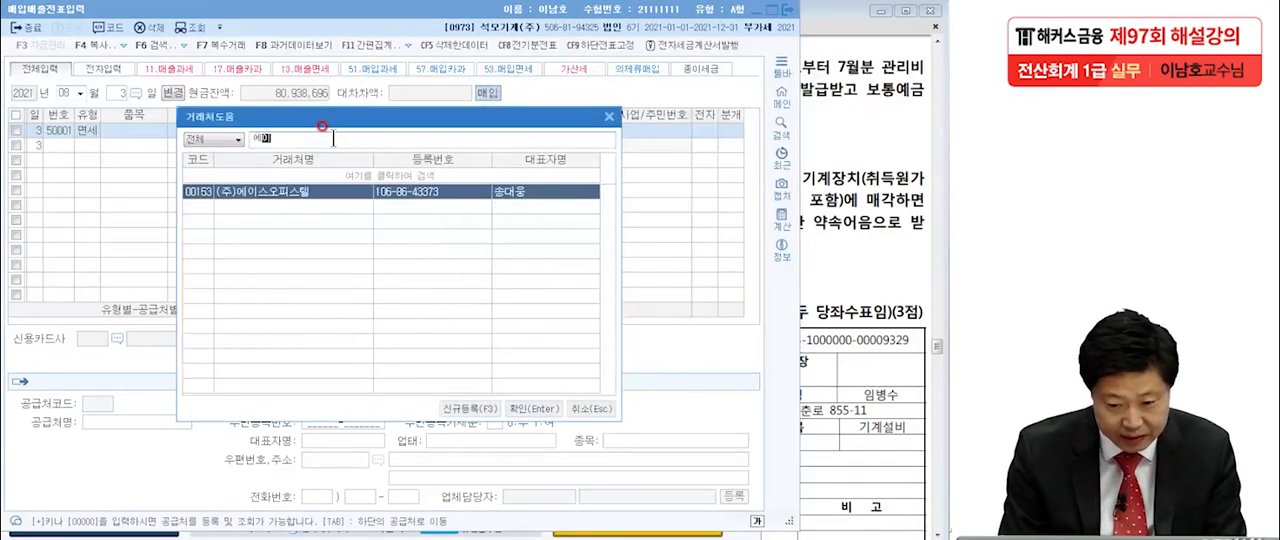
pyautogui.press('Return')
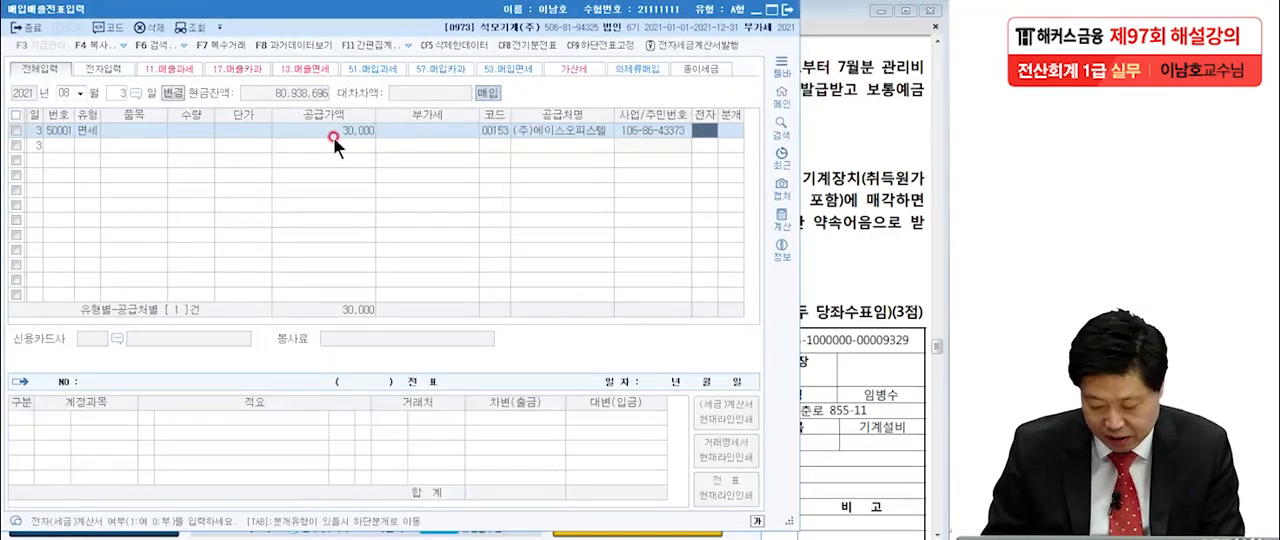
pyautogui.write('15')
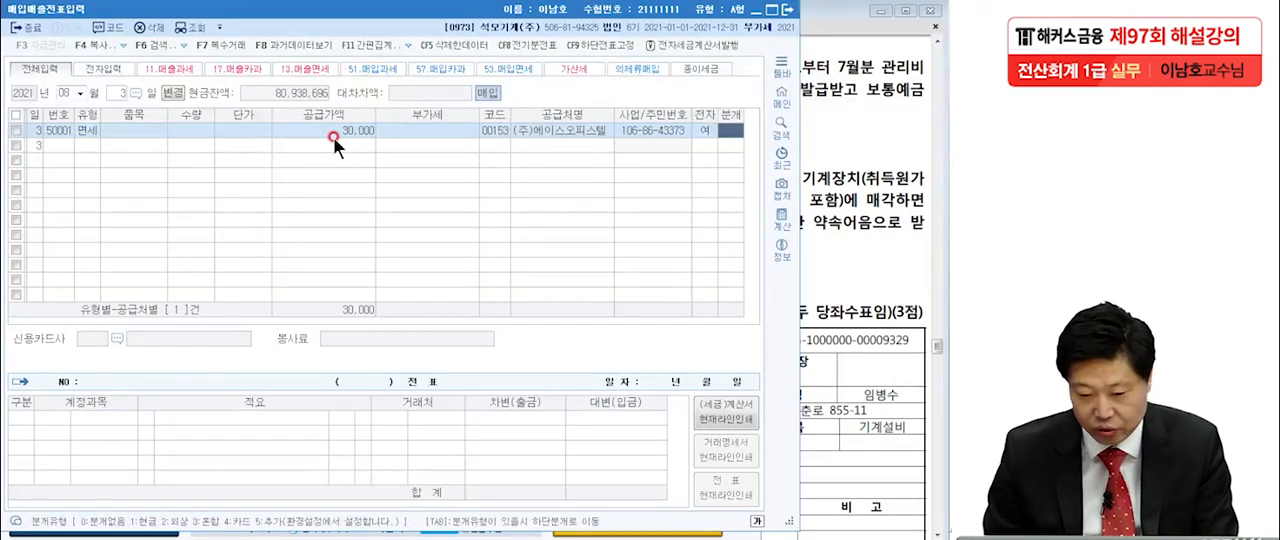
pyautogui.write('3')
# Set the journal type to 혼합 and change the debit account to 0837 건물관리비 for 30,000.
pyautogui.press('Return')
pyautogui.press('F2')
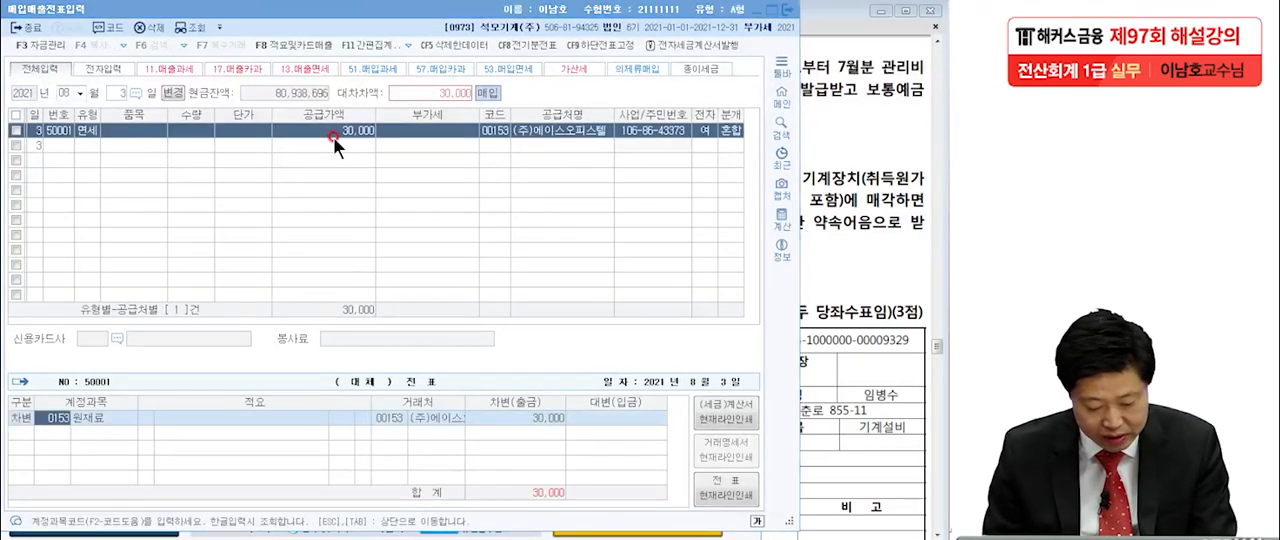
pyautogui.write('거ㄴ물')
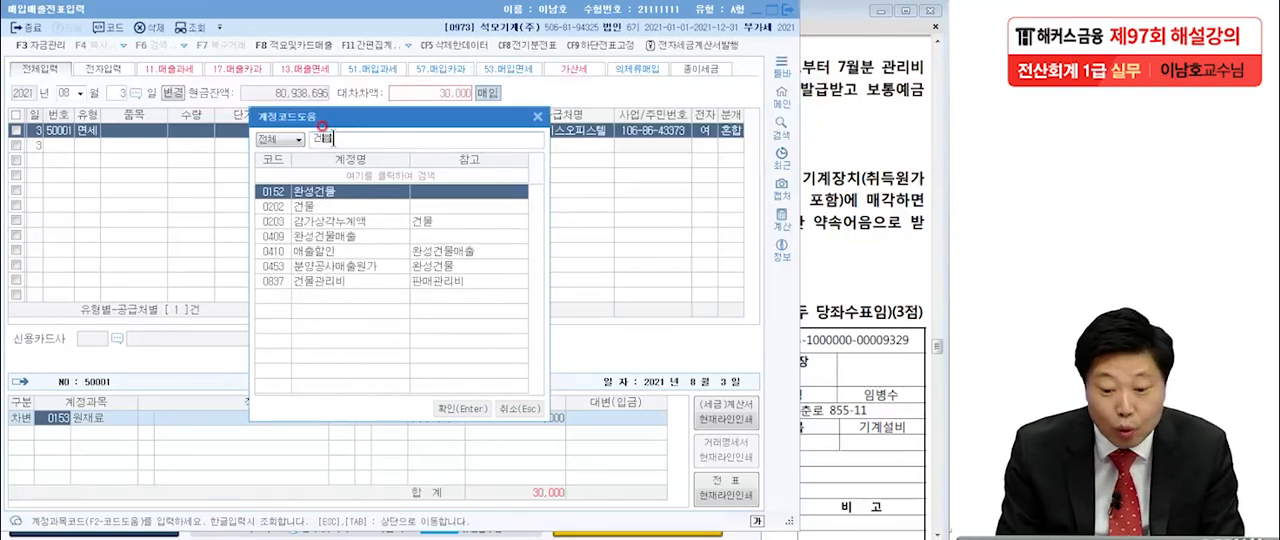
pyautogui.doubleClick(320, 281)
pyautogui.click(481, 405)
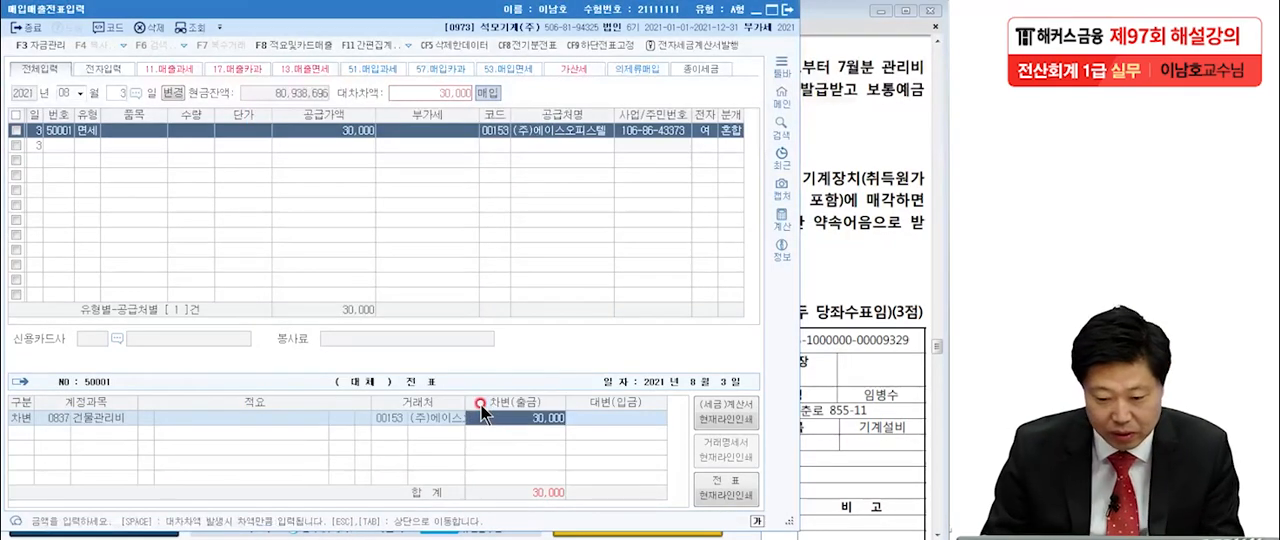
pyautogui.press('Return')
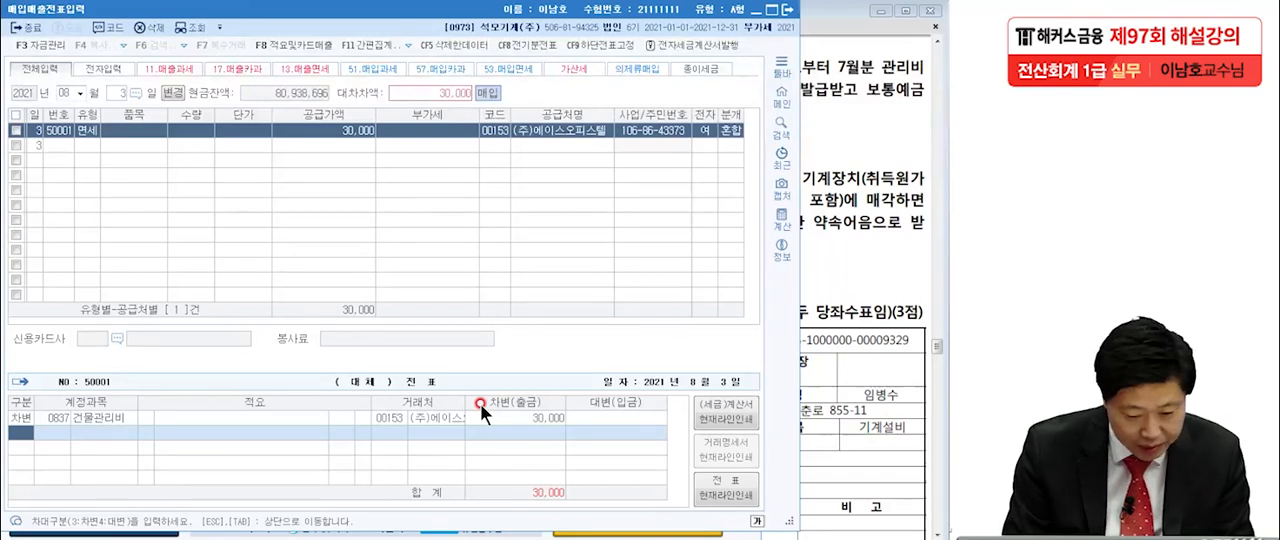
# Add a credit line with account 0103 보통예금 for 30,000 to the August 3 voucher.
pyautogui.write('4')
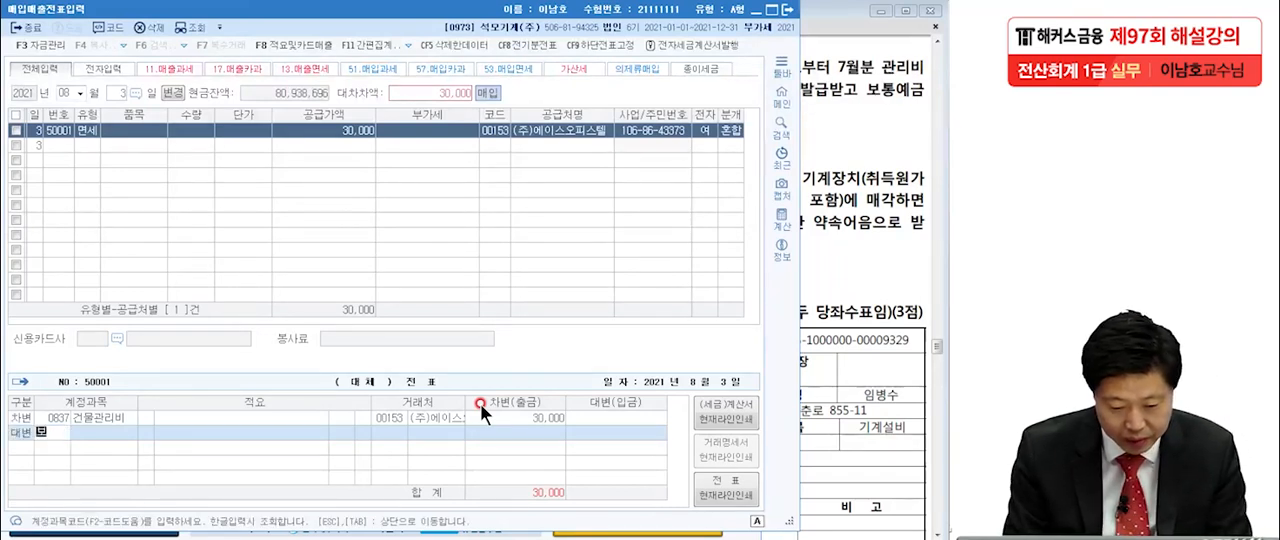
pyautogui.press('Return')
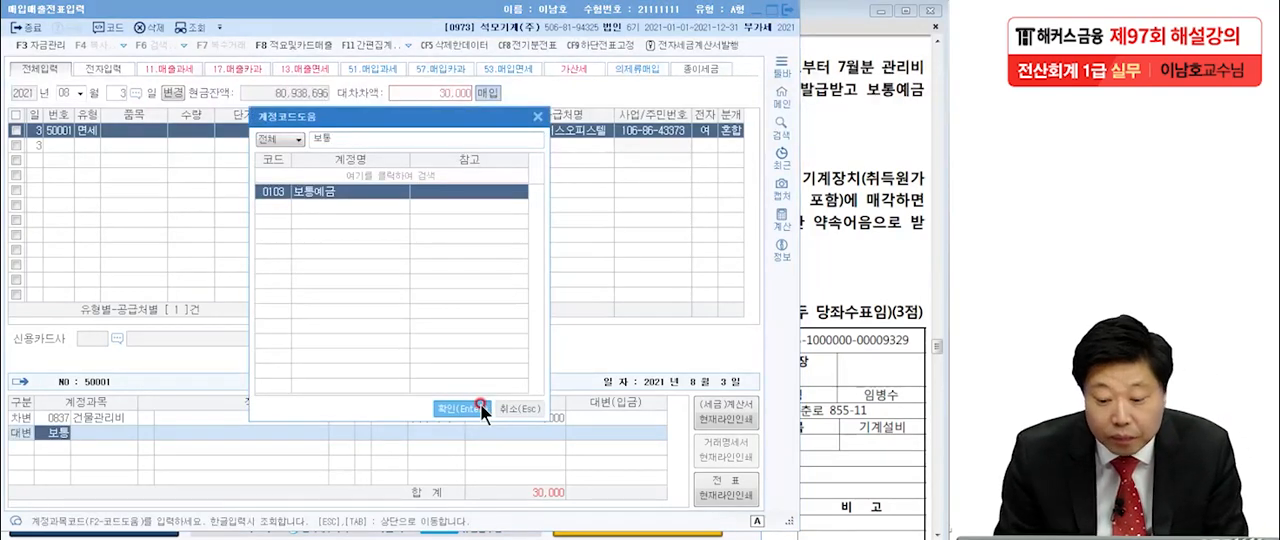
pyautogui.click(474, 403)
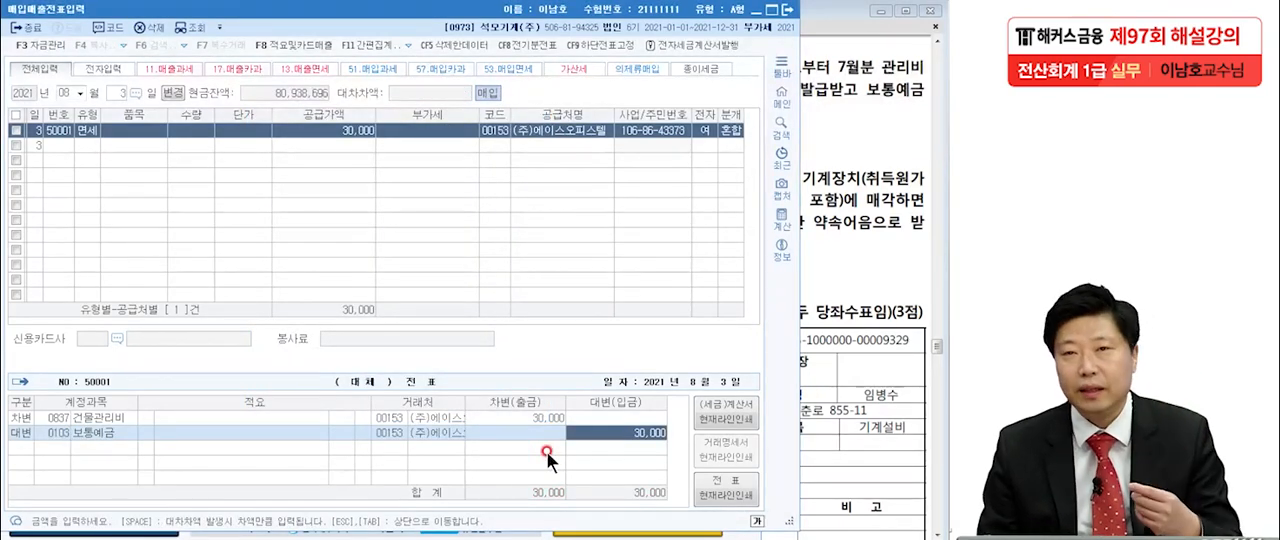
# Switch to the exam PDF and read question [2], dated August 21.
pyautogui.click(864, 376)
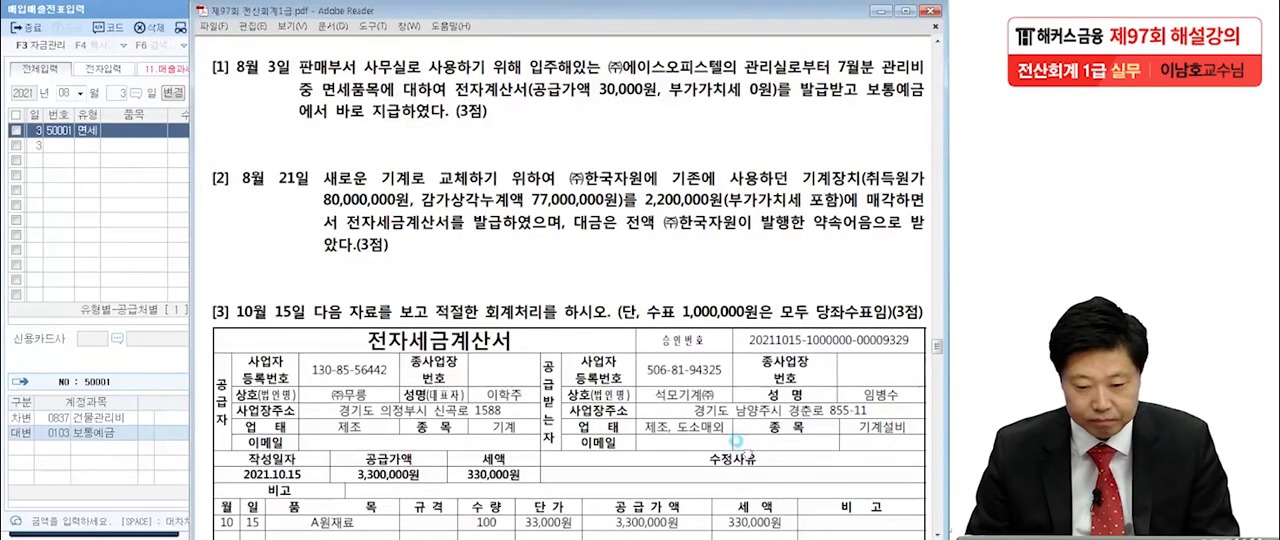
pyautogui.scroll(-1, 740, 430)
pyautogui.scroll(-3, 735, 420)
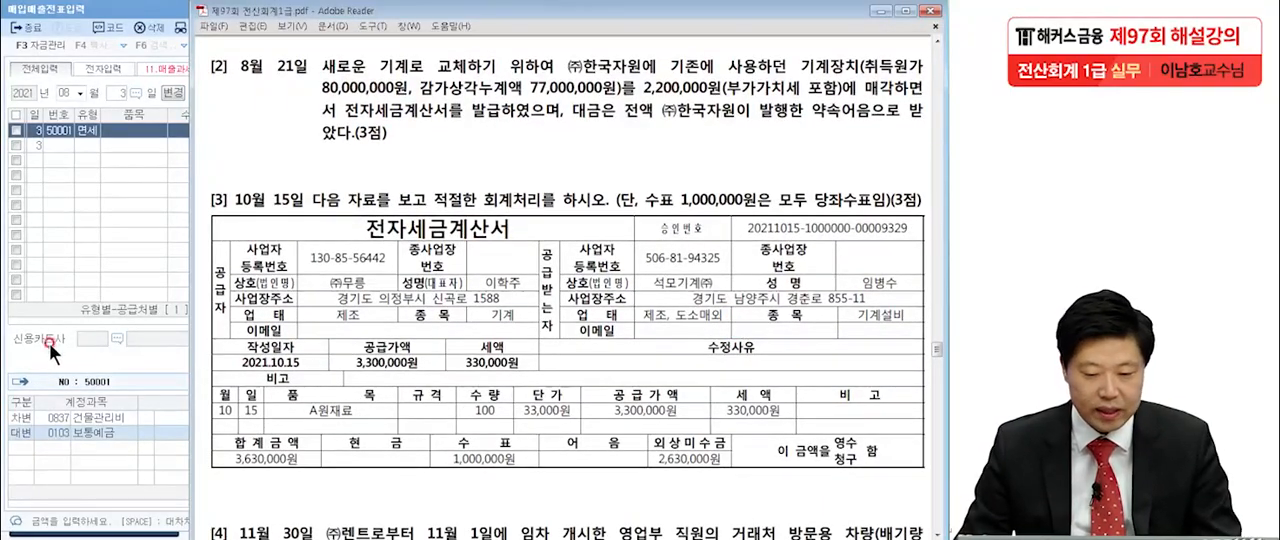
pyautogui.click(90, 352)
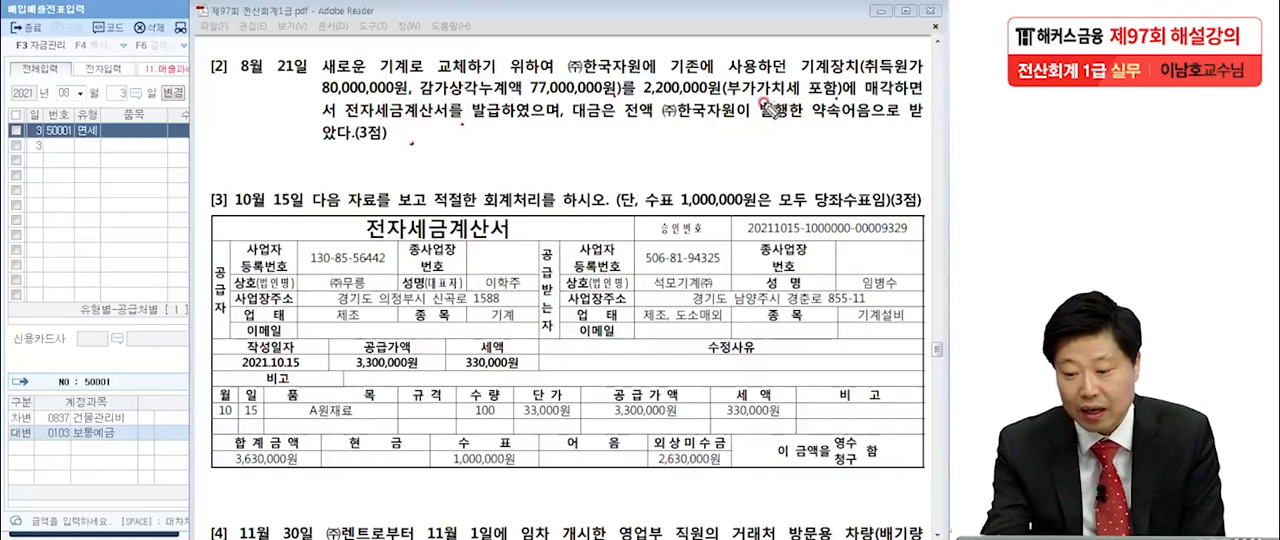
# Underline 부가가치세 포함 and 전자세금계산서를 발급 in question [2] and write a circled 11 over the voucher grid.
pyautogui.moveTo(727, 100); pyautogui.dragTo(824, 103)
pyautogui.moveTo(378, 121); pyautogui.dragTo(513, 119)
pyautogui.moveTo(83, 153); pyautogui.dragTo(80, 196)
pyautogui.moveTo(100, 143); pyautogui.dragTo(102, 200)
pyautogui.moveTo(100, 112)
pyautogui.mouseDown()
pyautogui.moveTo(145, 150)
pyautogui.moveTo(130, 230)
pyautogui.mouseUp()
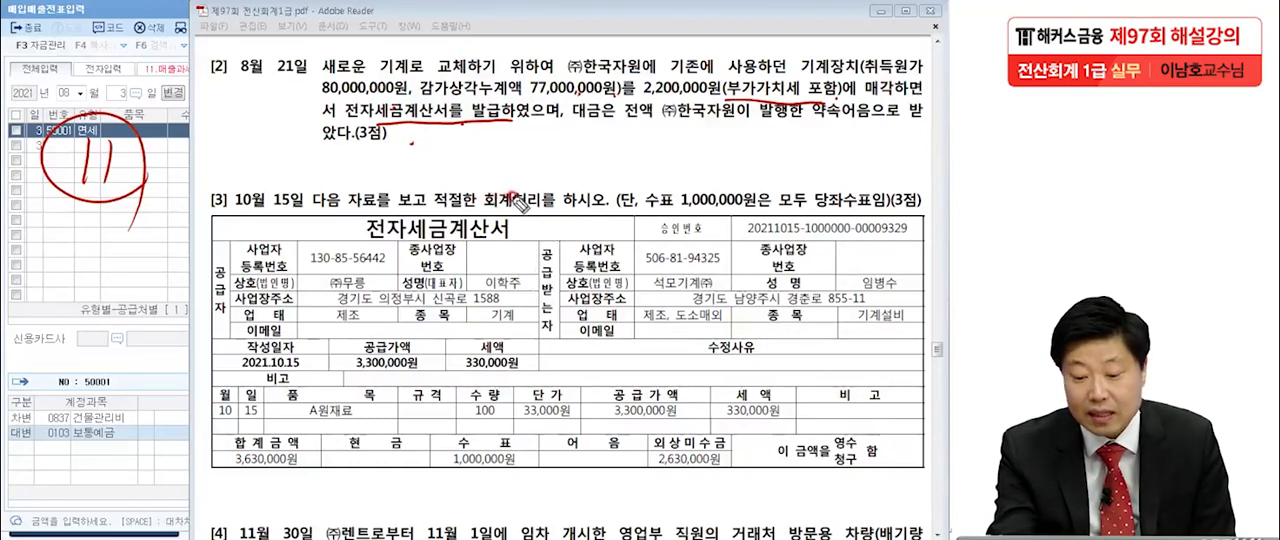
# Write a circled 3,000,000 below question [2] and underline 기계장치 and 포함 with the red pen.
pyautogui.moveTo(412, 160)
pyautogui.mouseDown()
pyautogui.moveTo(418, 188)
pyautogui.moveTo(560, 168)
pyautogui.moveTo(415, 203)
pyautogui.moveTo(572, 200)
pyautogui.mouseUp()
pyautogui.moveTo(798, 76); pyautogui.dragTo(868, 70)
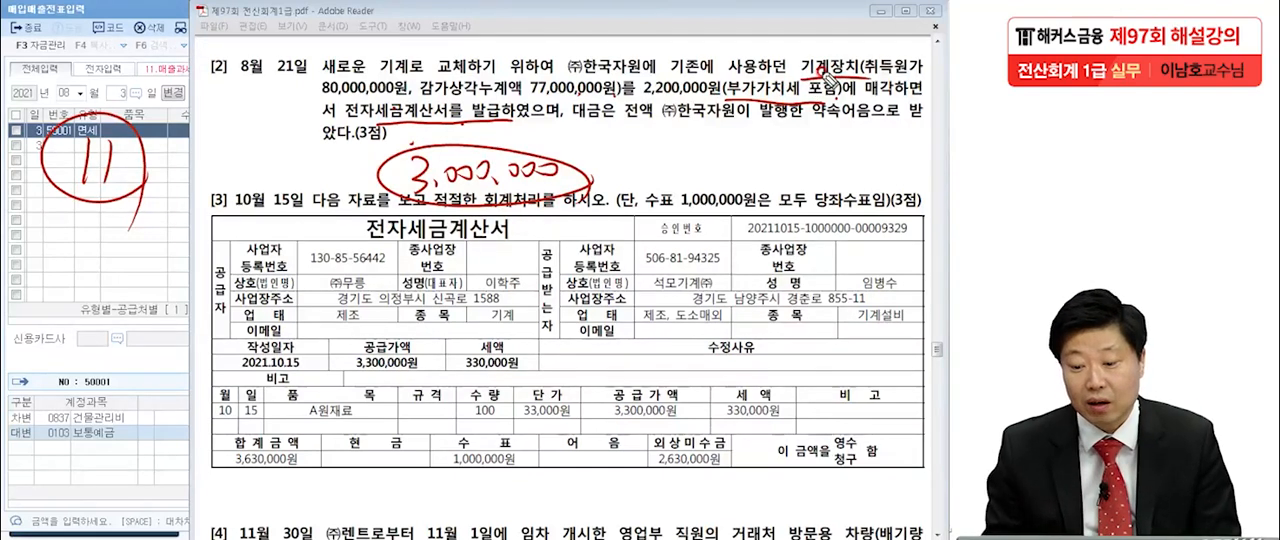
pyautogui.moveTo(790, 104); pyautogui.dragTo(848, 100)
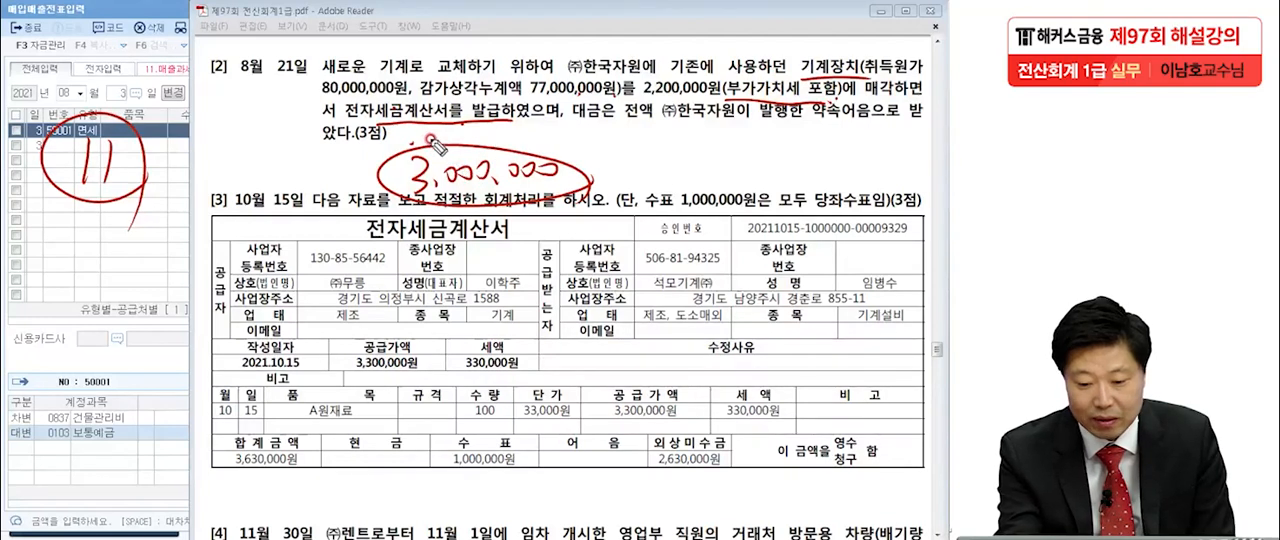
# Write 2,000,000 above the circled 3,000,000 and a circled △1,000,000 below, and underline ㈜한국자원 and 약속어음 in question [2].
pyautogui.moveTo(408, 135)
pyautogui.mouseDown()
pyautogui.moveTo(522, 136)
pyautogui.moveTo(509, 140)
pyautogui.mouseUp()
pyautogui.moveTo(380, 195); pyautogui.dragTo(621, 197)
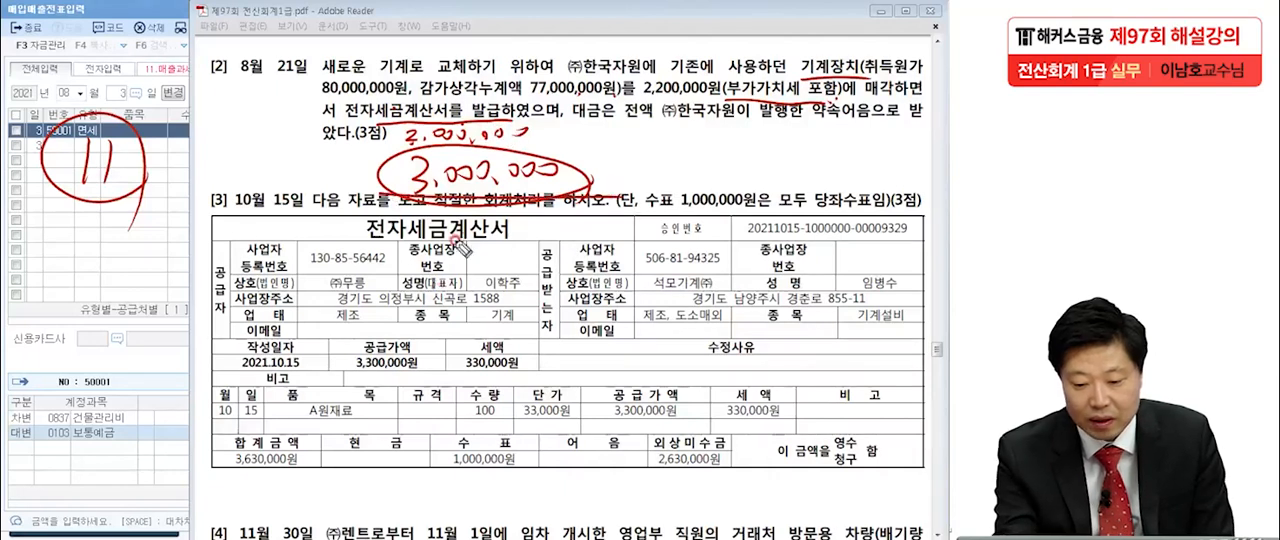
pyautogui.moveTo(466, 254)
pyautogui.mouseDown()
pyautogui.moveTo(518, 228)
pyautogui.moveTo(482, 246)
pyautogui.moveTo(645, 232)
pyautogui.moveTo(640, 276)
pyautogui.moveTo(714, 220)
pyautogui.moveTo(704, 248)
pyautogui.mouseUp()
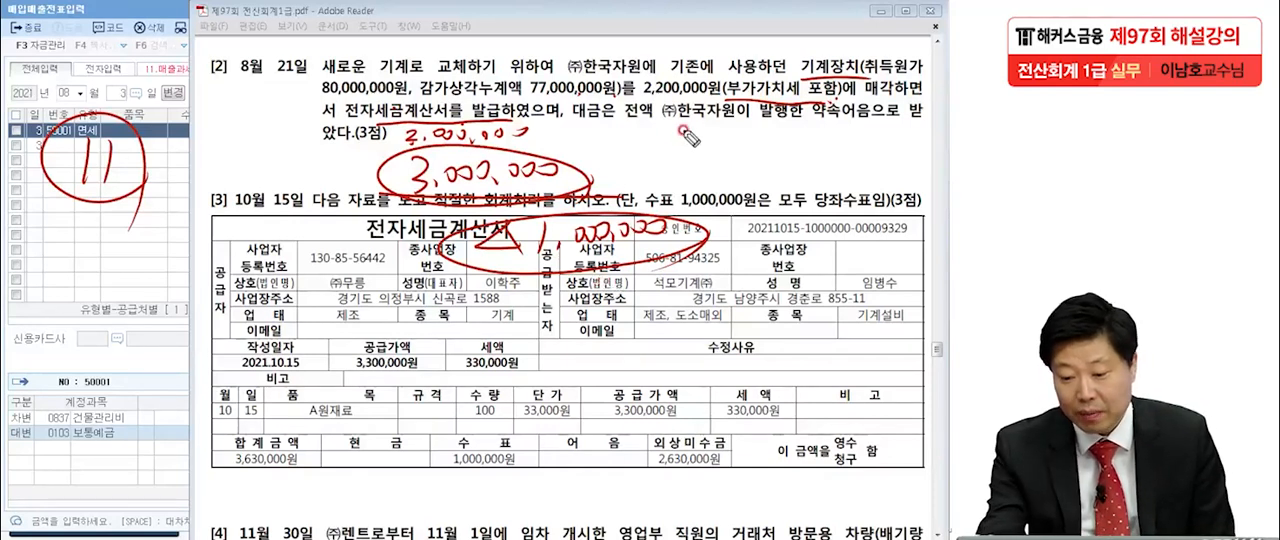
pyautogui.moveTo(656, 127); pyautogui.dragTo(704, 129)
pyautogui.moveTo(800, 127); pyautogui.dragTo(885, 132)
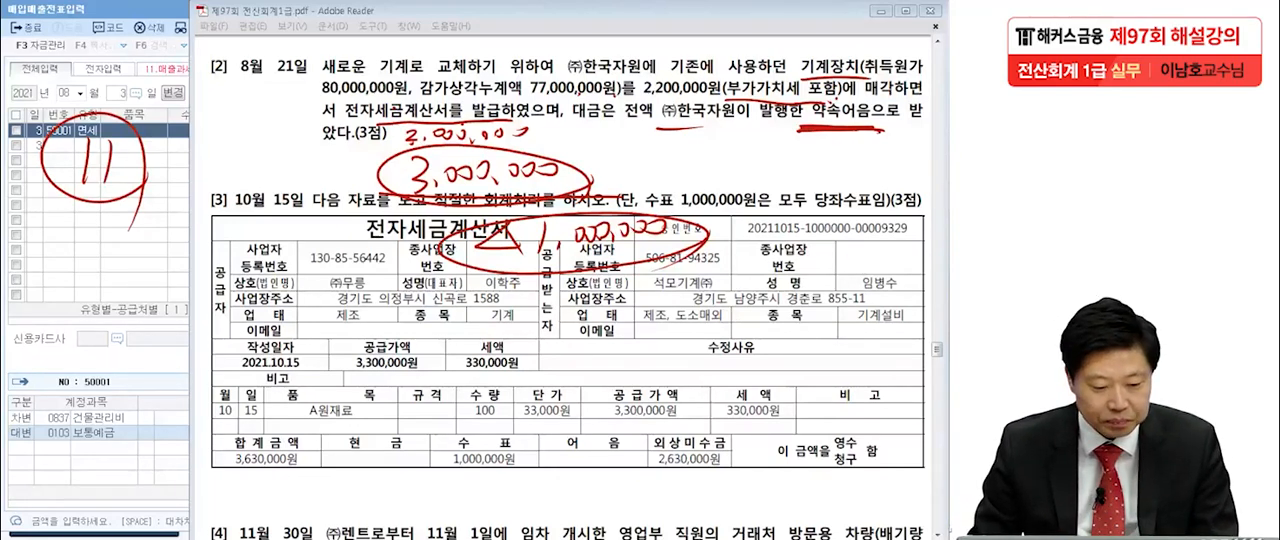
# Clear the pen marks and set the 매입매출전표입력 date to August 21.
pyautogui.press('Escape')
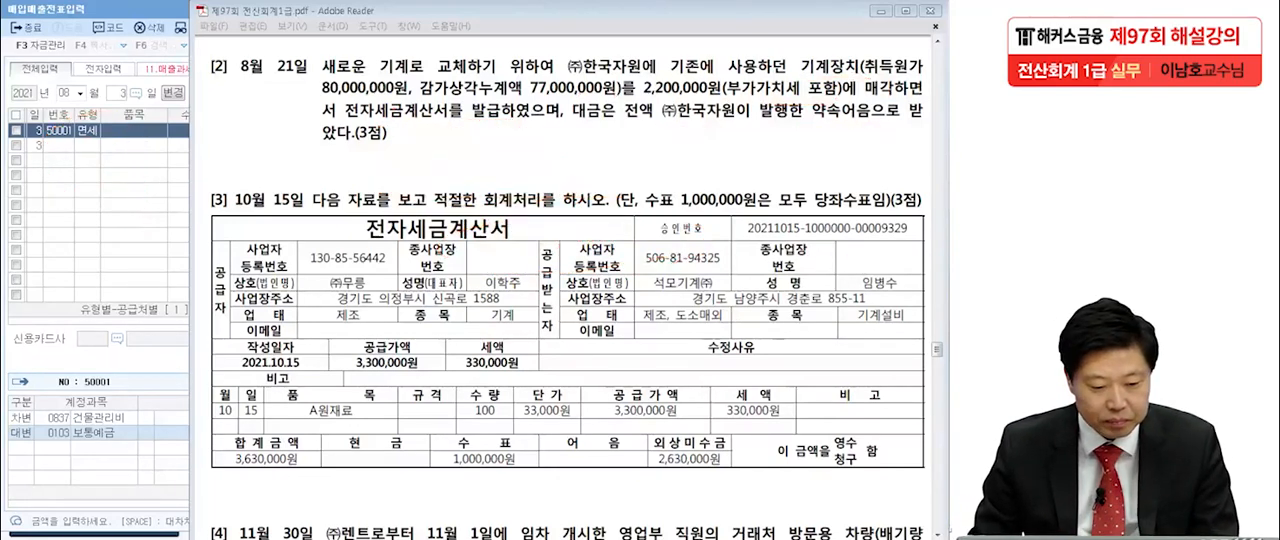
pyautogui.click(136, 192)
pyautogui.click(118, 92)
pyautogui.press('Return')
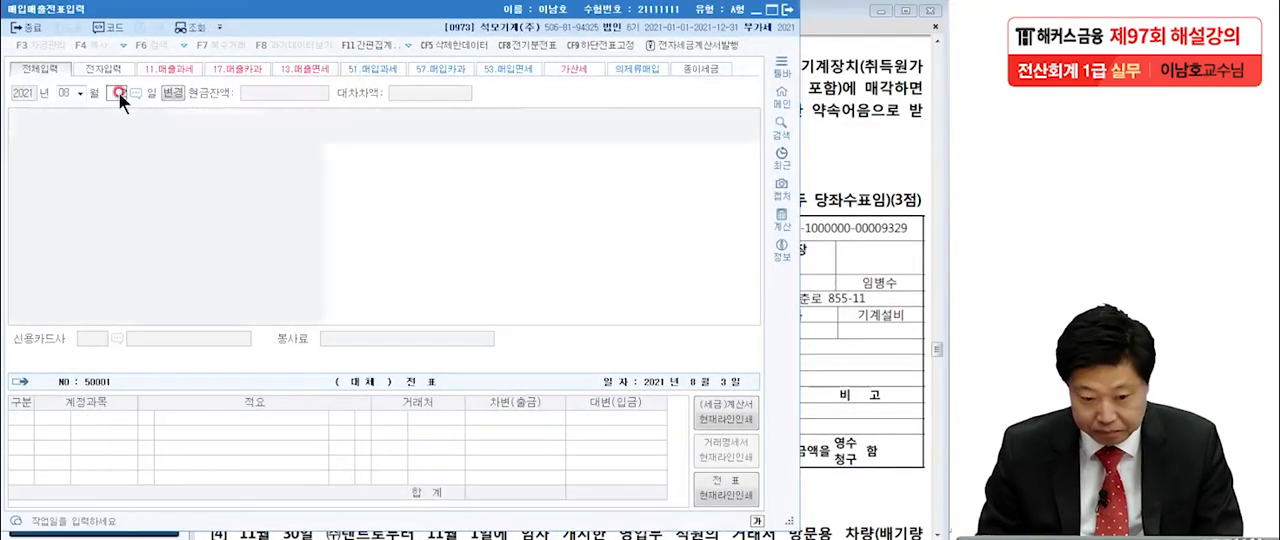
pyautogui.write('21')
pyautogui.press('Return')
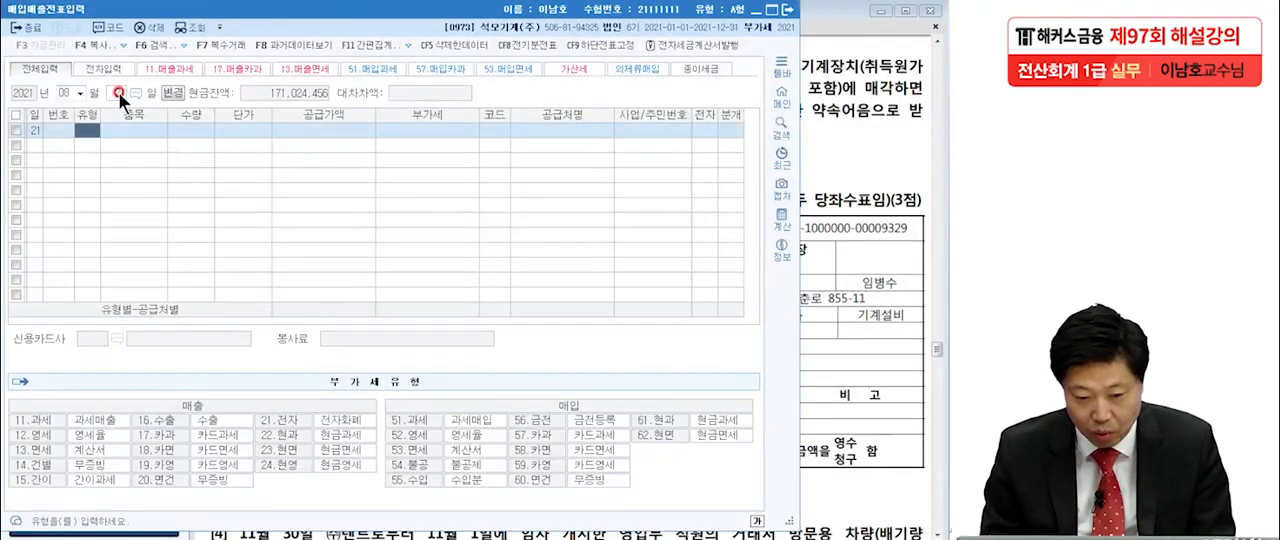
# Enter the August 21 voucher as type 11 과세 with a 공급가액 of 2,000,000.
pyautogui.write('11')
pyautogui.press('Return')
pyautogui.press('Return')
pyautogui.press('Return')
pyautogui.press('Return')
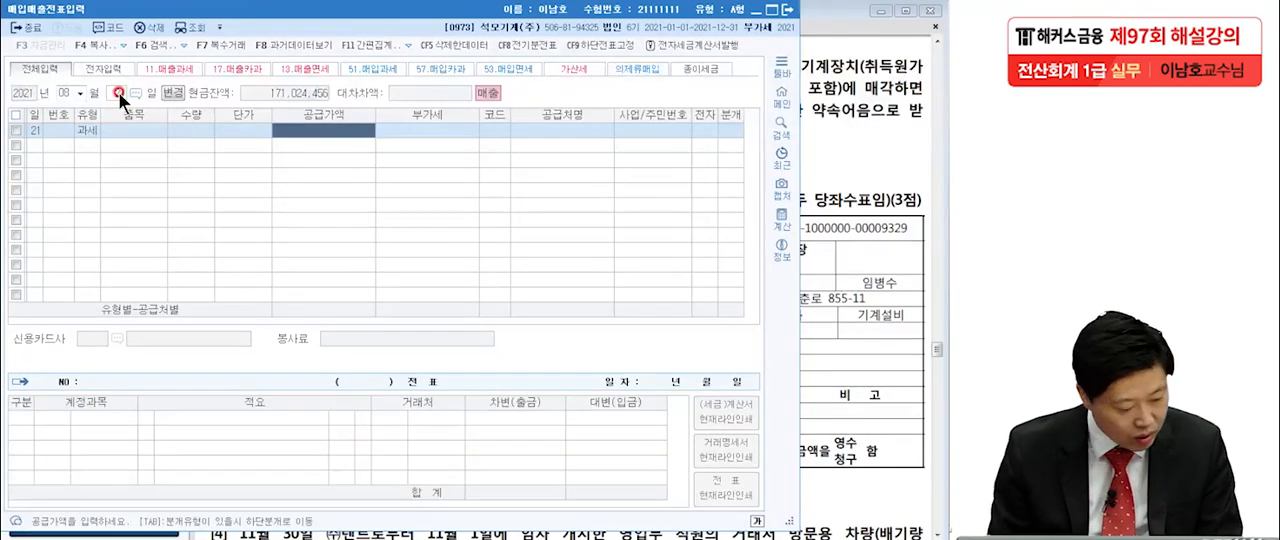
pyautogui.write('2000000')
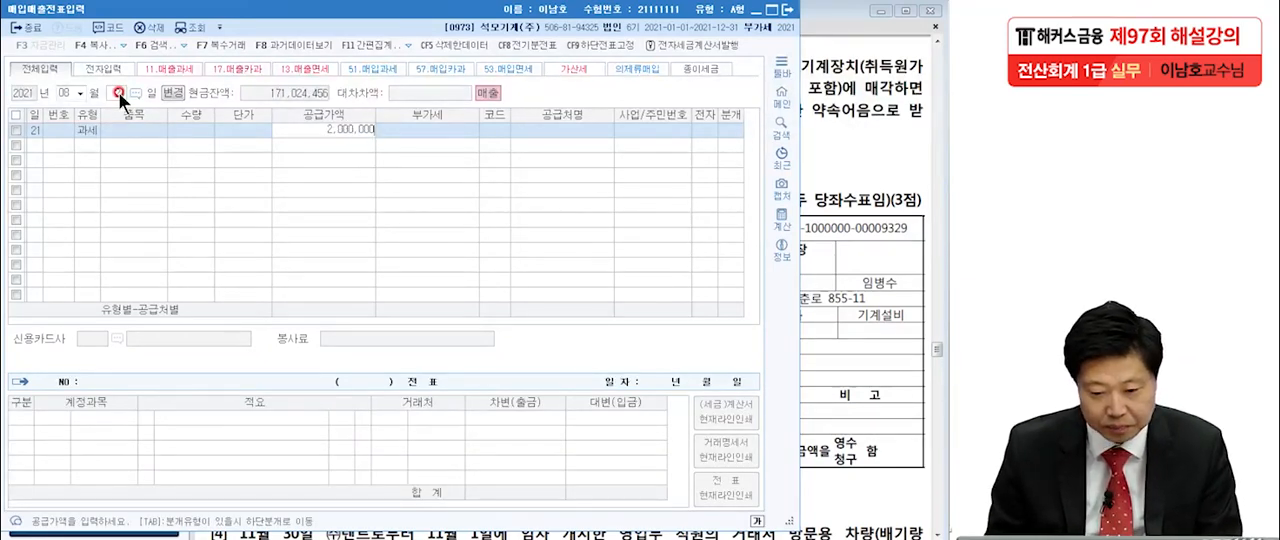
pyautogui.press('Return')
pyautogui.press('Return')
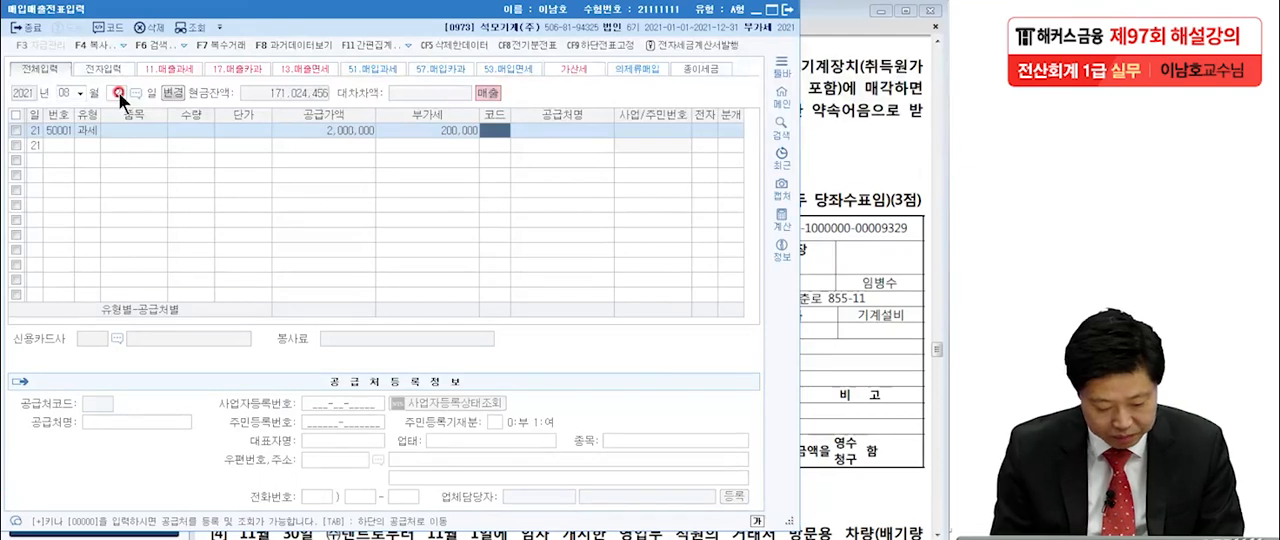
# Assign (주)한국자원 as the voucher's 공급처, mark it 전자 여, and choose 혼합 for 분개.
pyautogui.press('F2')
pyautogui.write('한국')
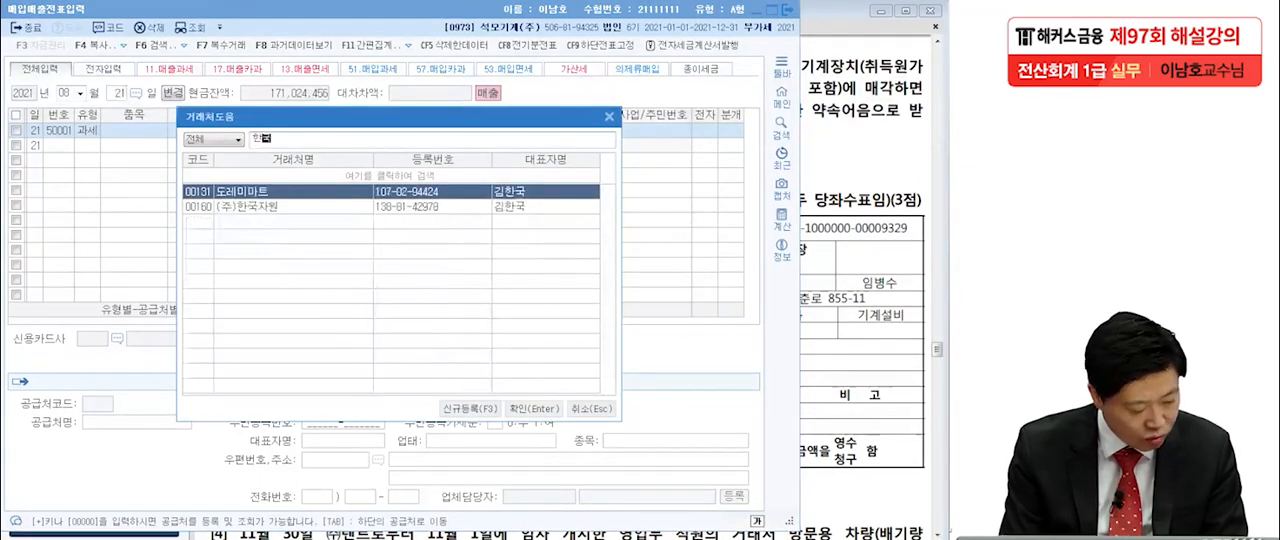
pyautogui.doubleClick(262, 207)
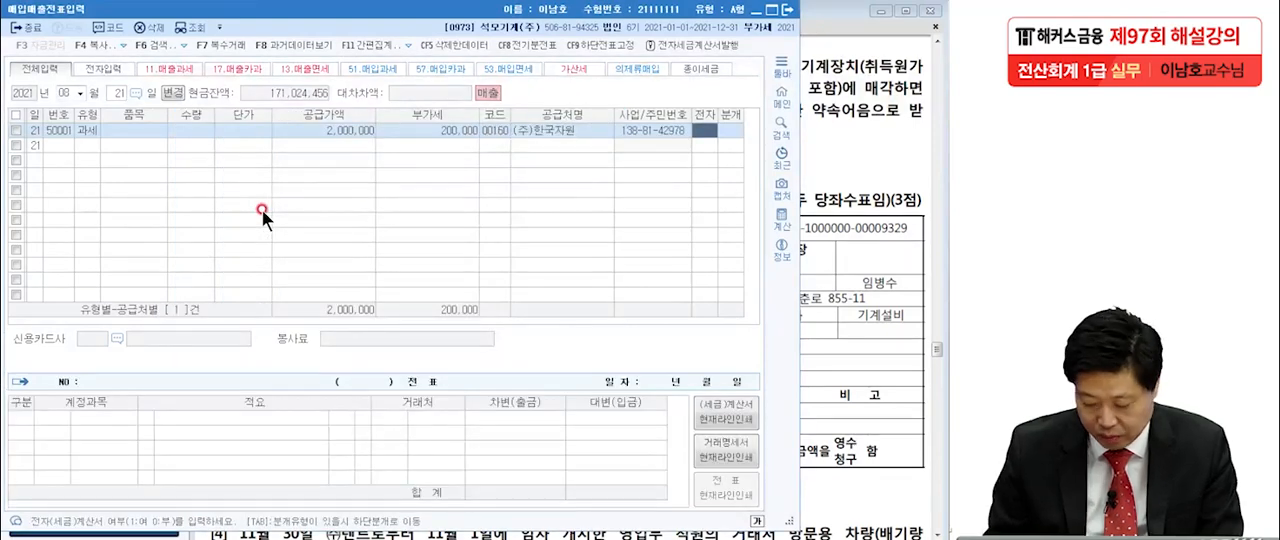
pyautogui.press('Return')
pyautogui.press('3')
pyautogui.press('Return')
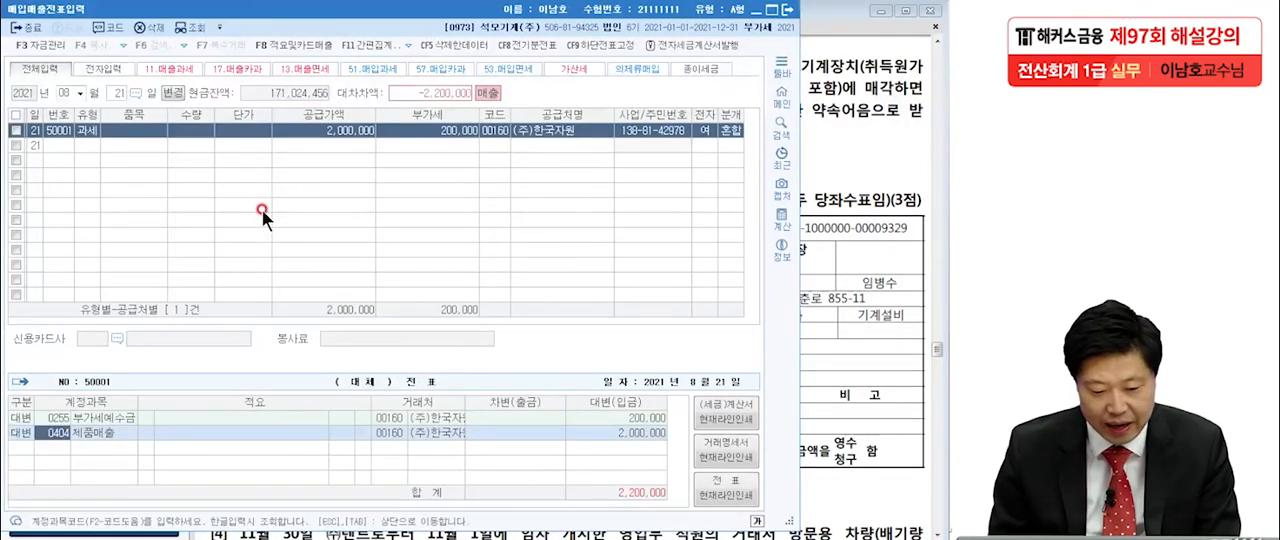
# Replace the 제품매출 credit account with 0206 기계장치 and set its credit amount to 80,000,000.
pyautogui.press('F2')
pyautogui.write('각')
pyautogui.press('BackSpace')
pyautogui.press('BackSpace')
pyautogui.write('가')
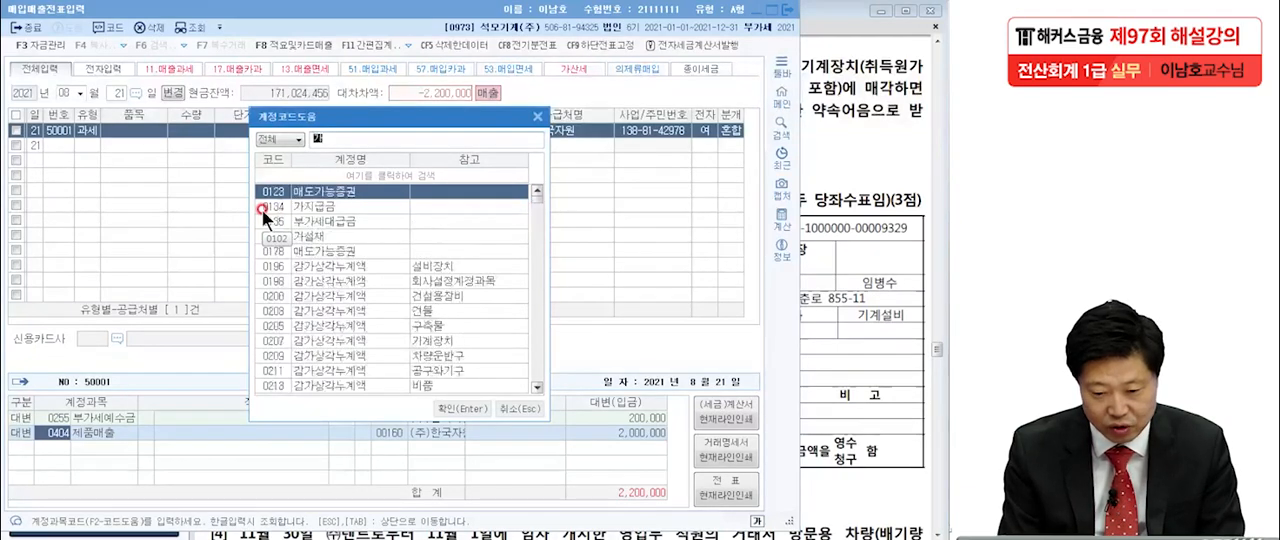
pyautogui.press('BackSpace')
pyautogui.press('BackSpace')
pyautogui.write('기계')
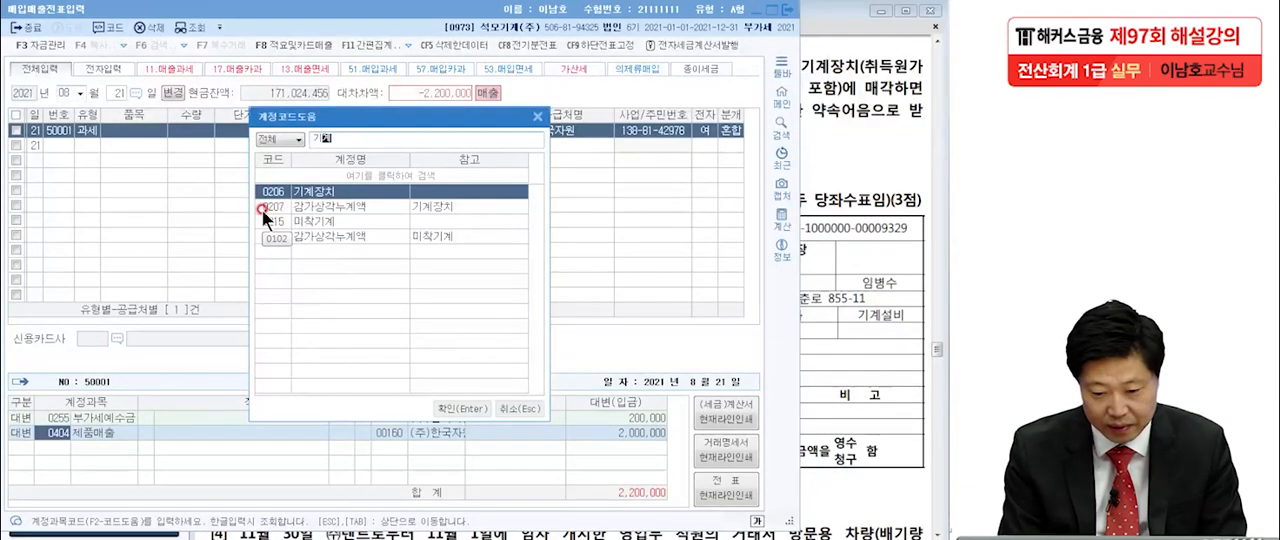
pyautogui.press('Return')
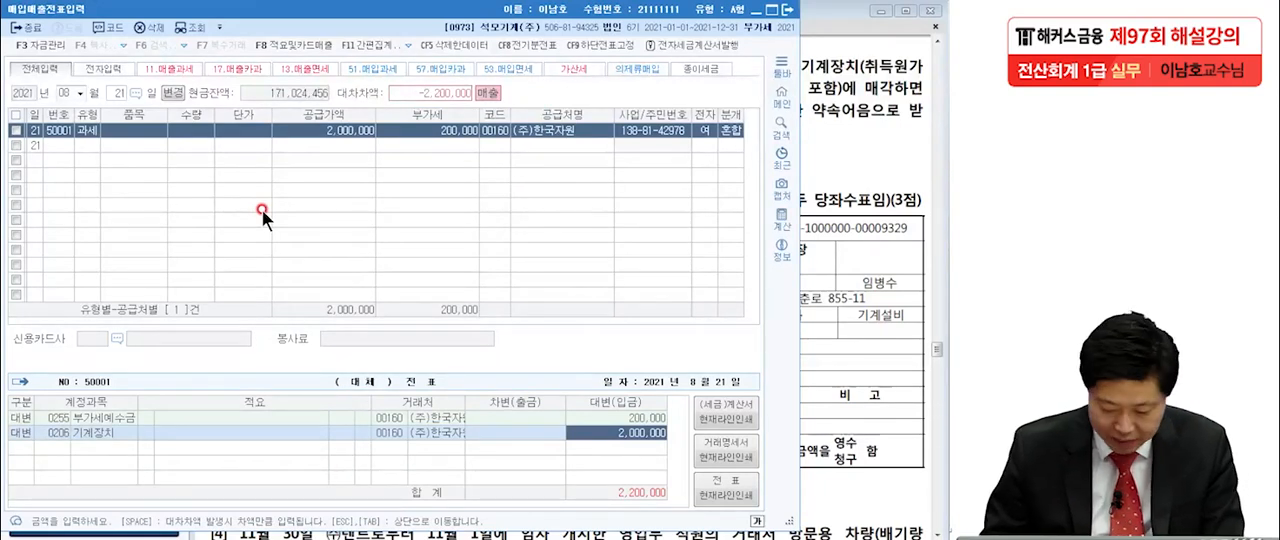
pyautogui.write('80,000,000')
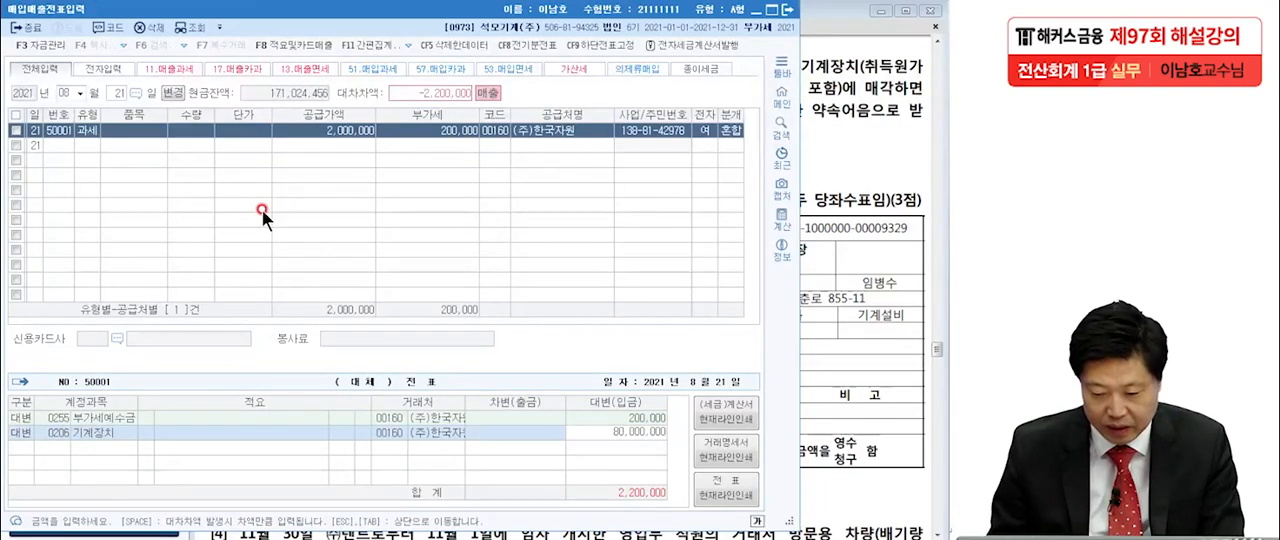
pyautogui.press('Return')
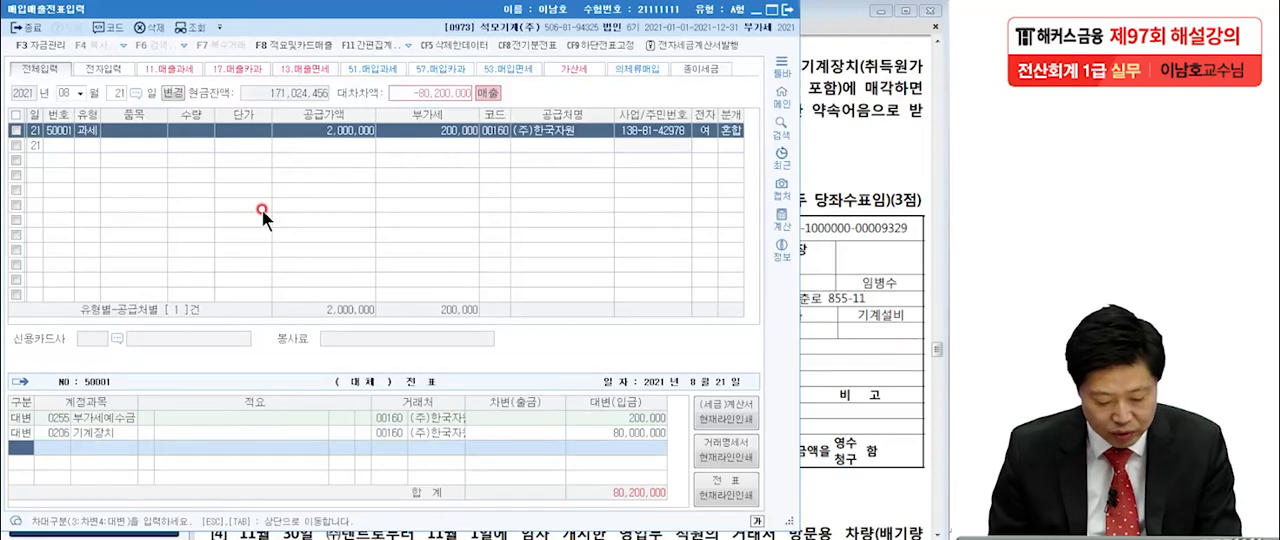
# Add a debit line for 0207 감가상각누계액 of 기계장치 with an amount of 77,000,000.
pyautogui.write('3')
pyautogui.write('감가상')
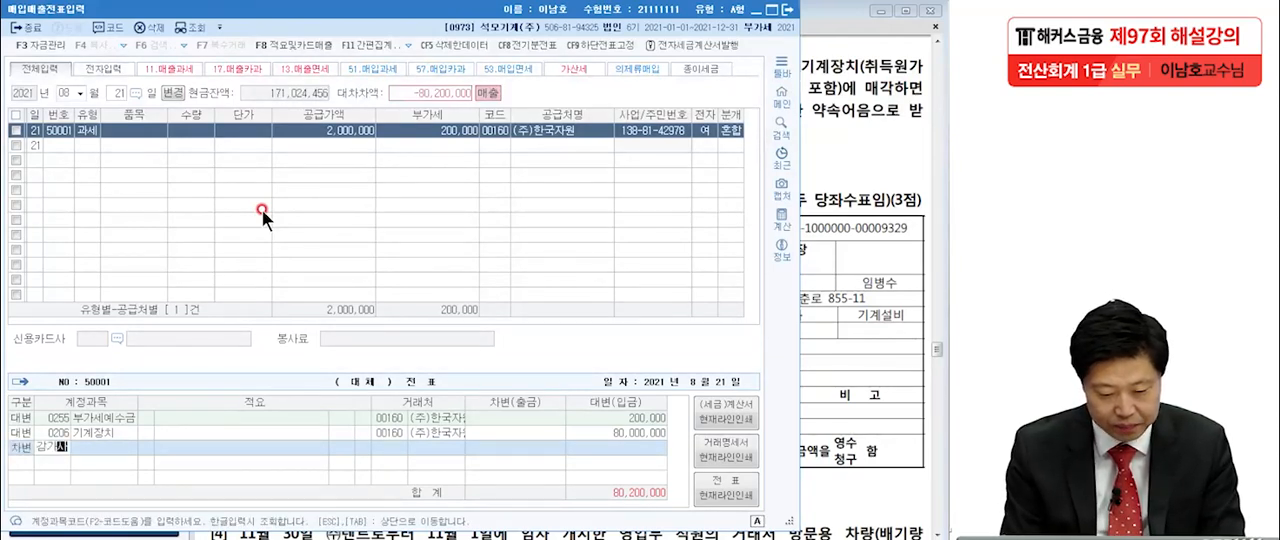
pyautogui.press('Return')
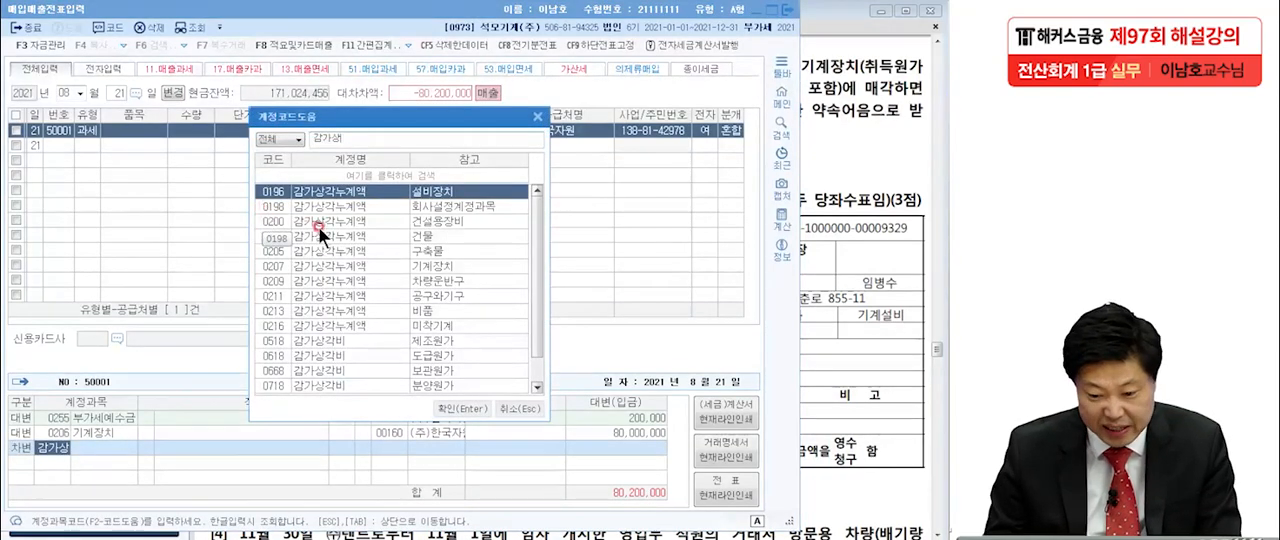
pyautogui.click(442, 266)
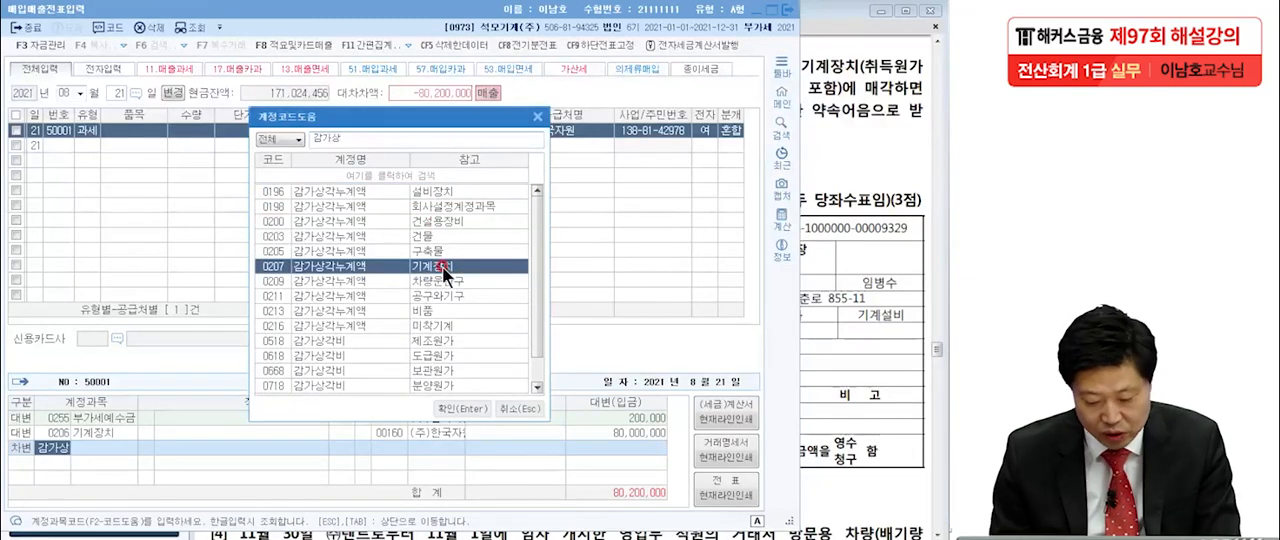
pyautogui.press('Return')
pyautogui.write('77')
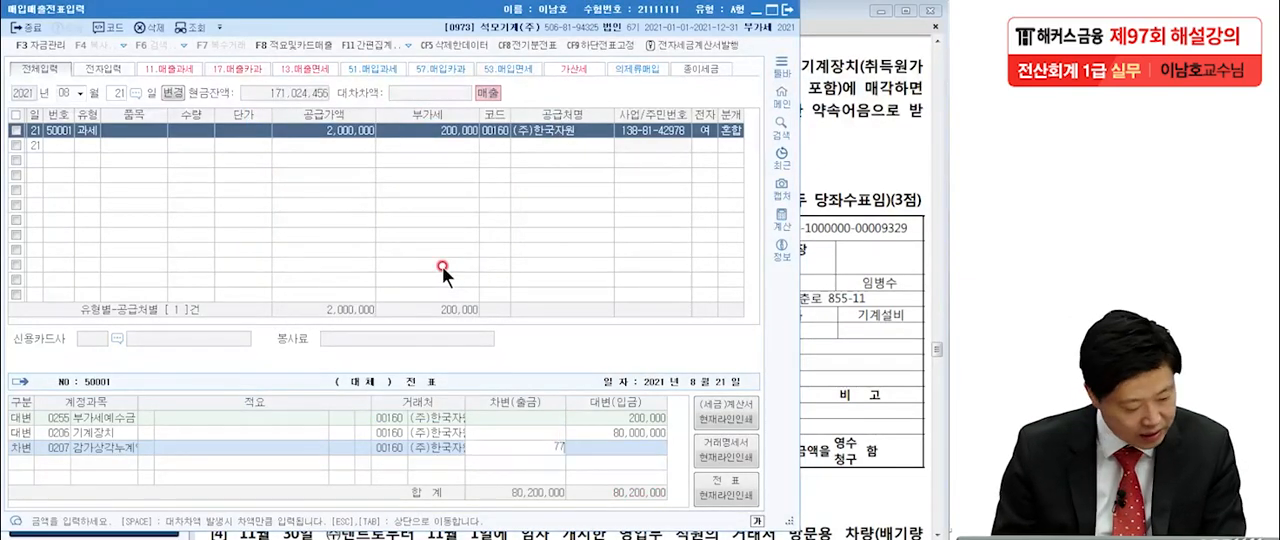
pyautogui.write(',000,000')
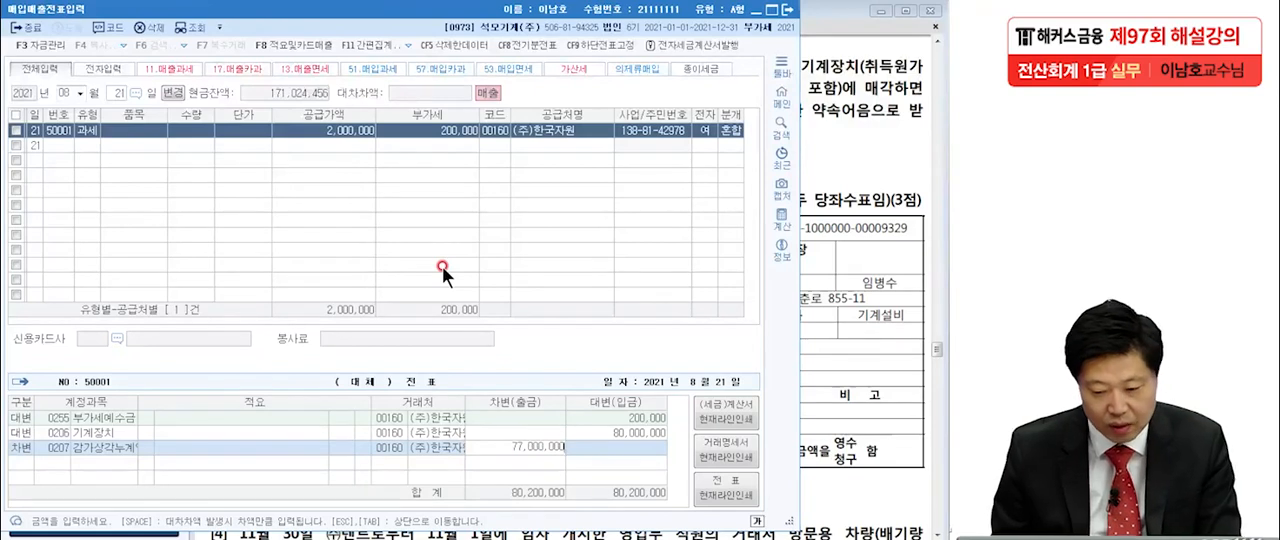
pyautogui.press('Return')
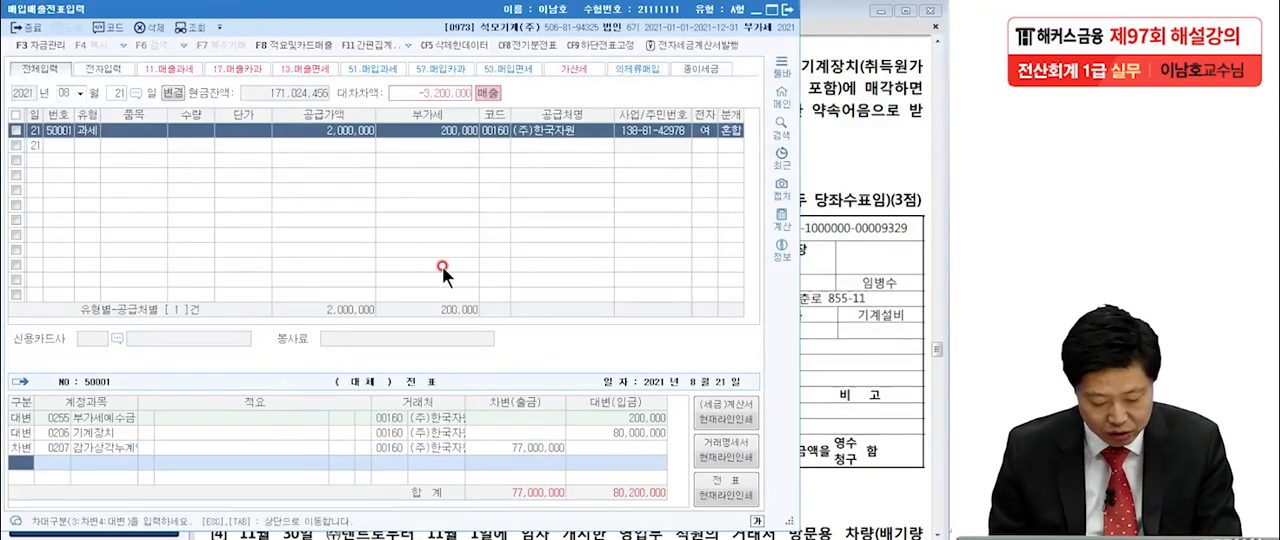
# Add a debit line for 0120 미수금, check it against question [2], and set its amount to 2,200,000.
pyautogui.write('3')
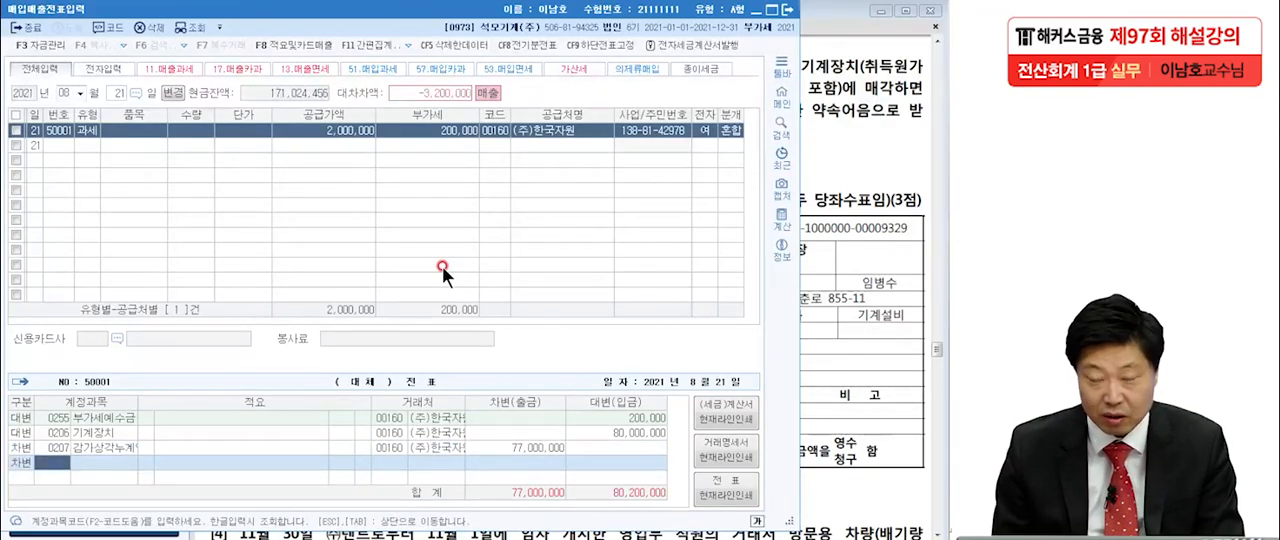
pyautogui.write('미수')
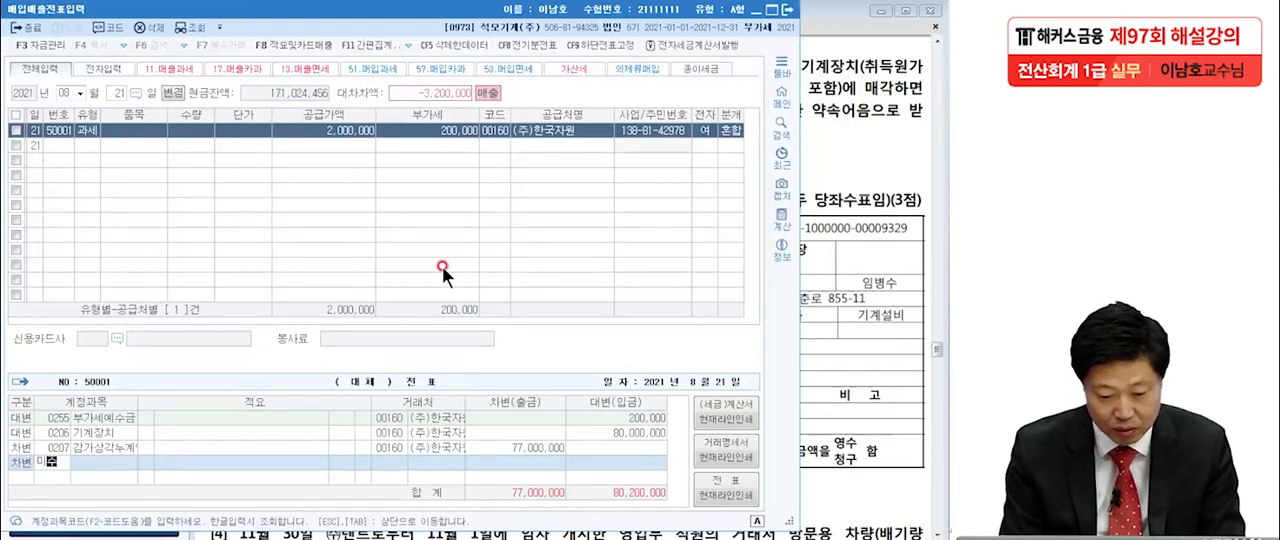
pyautogui.press('Return')
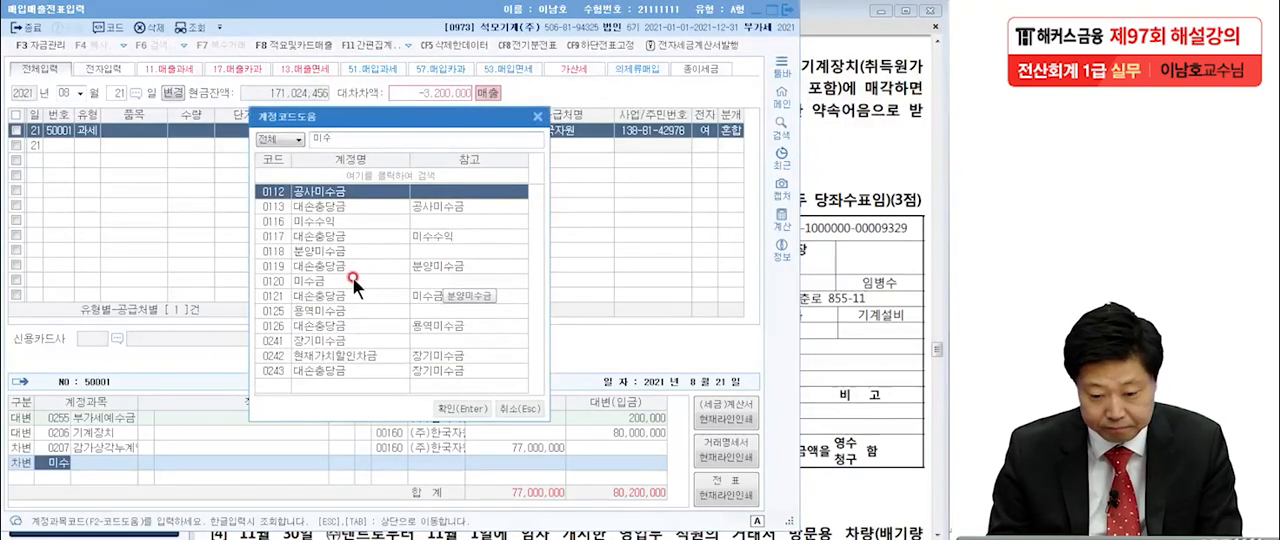
pyautogui.doubleClick(352, 276)
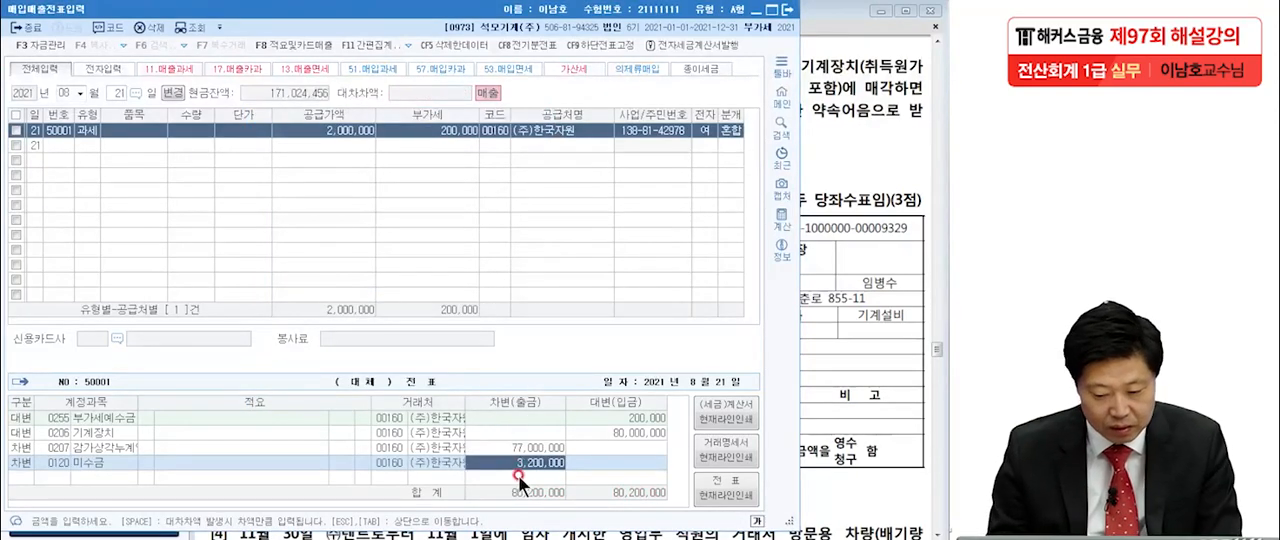
pyautogui.click(832, 292)
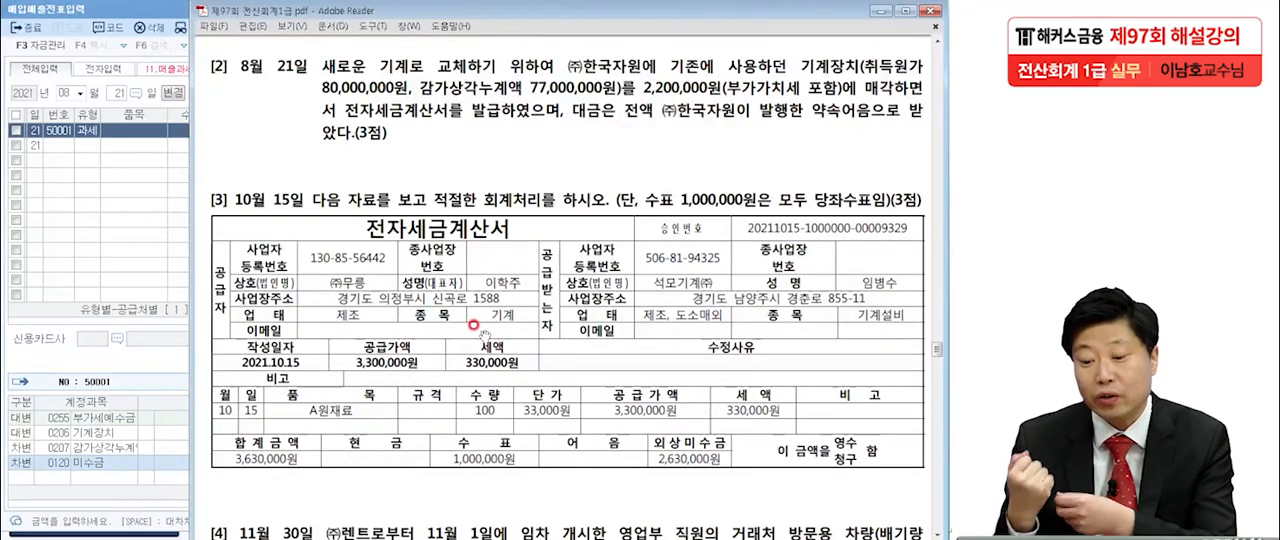
pyautogui.click(116, 439)
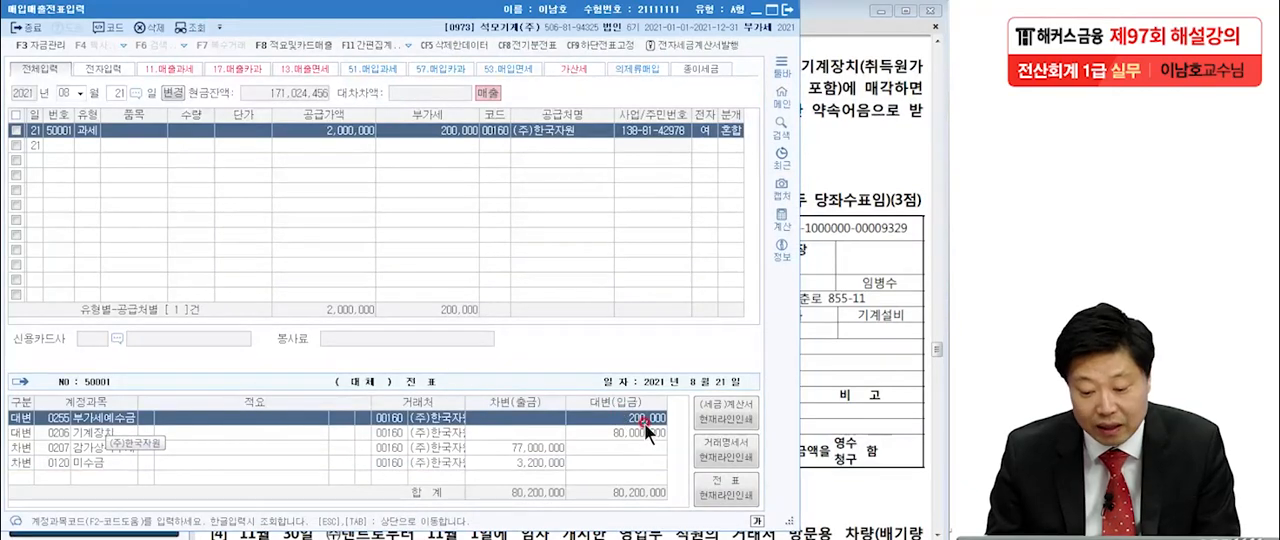
pyautogui.click(539, 461)
pyautogui.write('22,000')
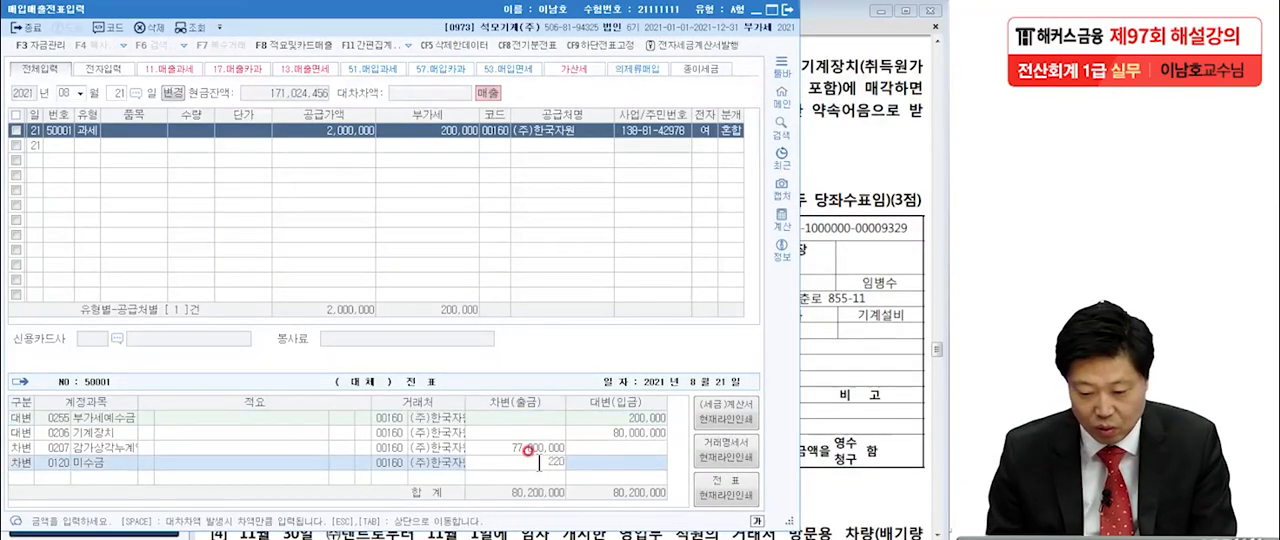
pyautogui.press('Return')
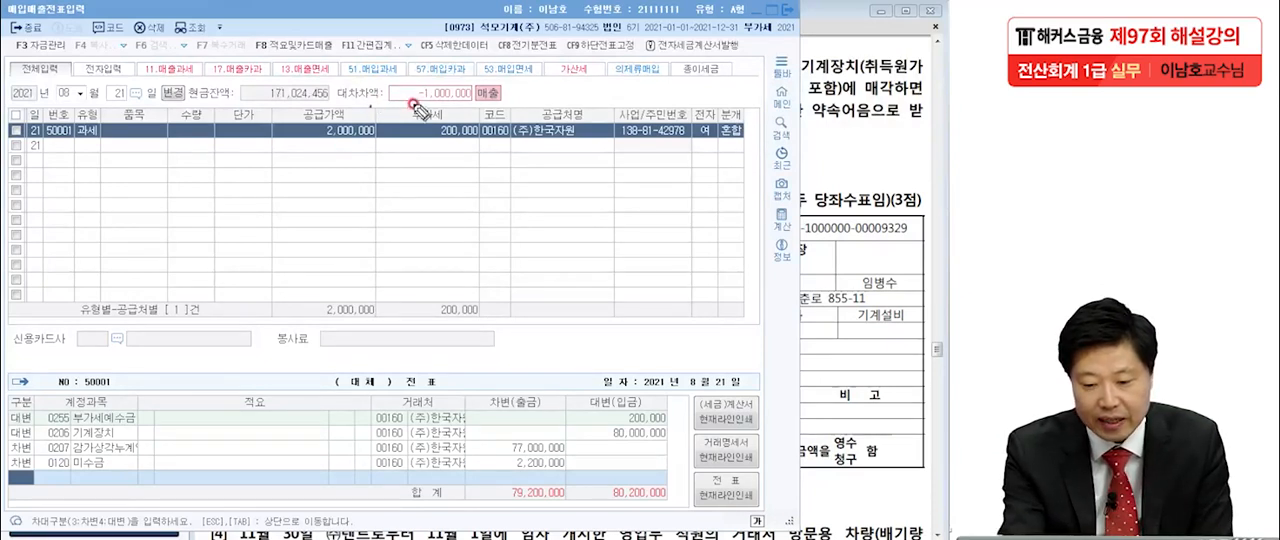
# Mark the 대차차액 amount with the red pen, add a 1,000,000 debit line for 0970 유형자산처분손실, and clear the marks.
pyautogui.moveTo(407, 88)
pyautogui.mouseDown()
pyautogui.moveTo(419, 107)
pyautogui.moveTo(421, 88)
pyautogui.moveTo(412, 109)
pyautogui.mouseUp()
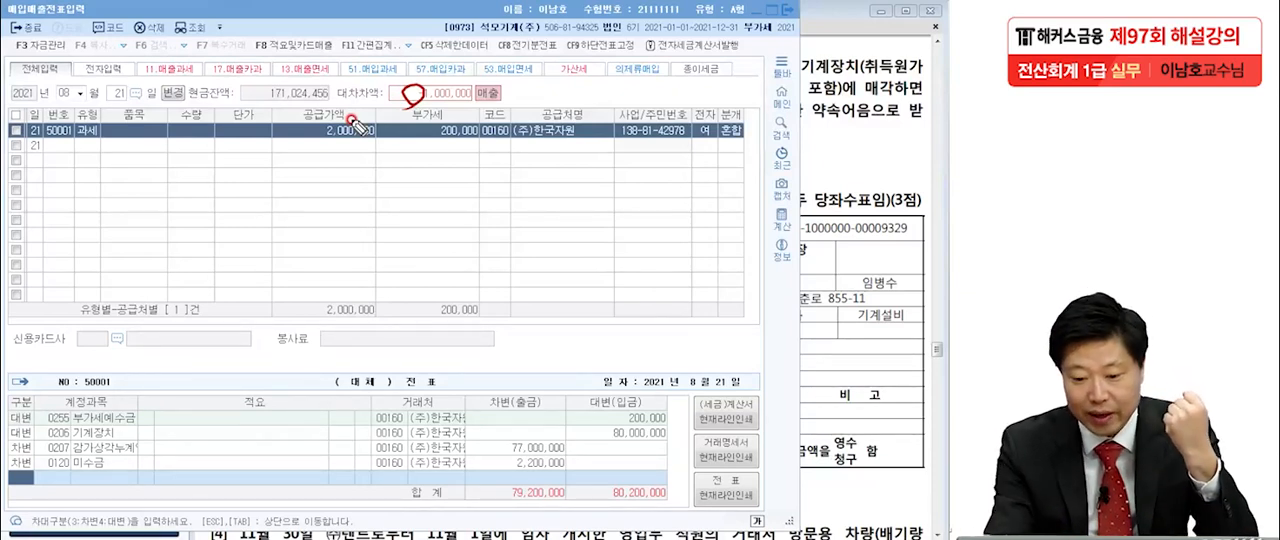
pyautogui.moveTo(425, 118); pyautogui.dragTo(490, 103)
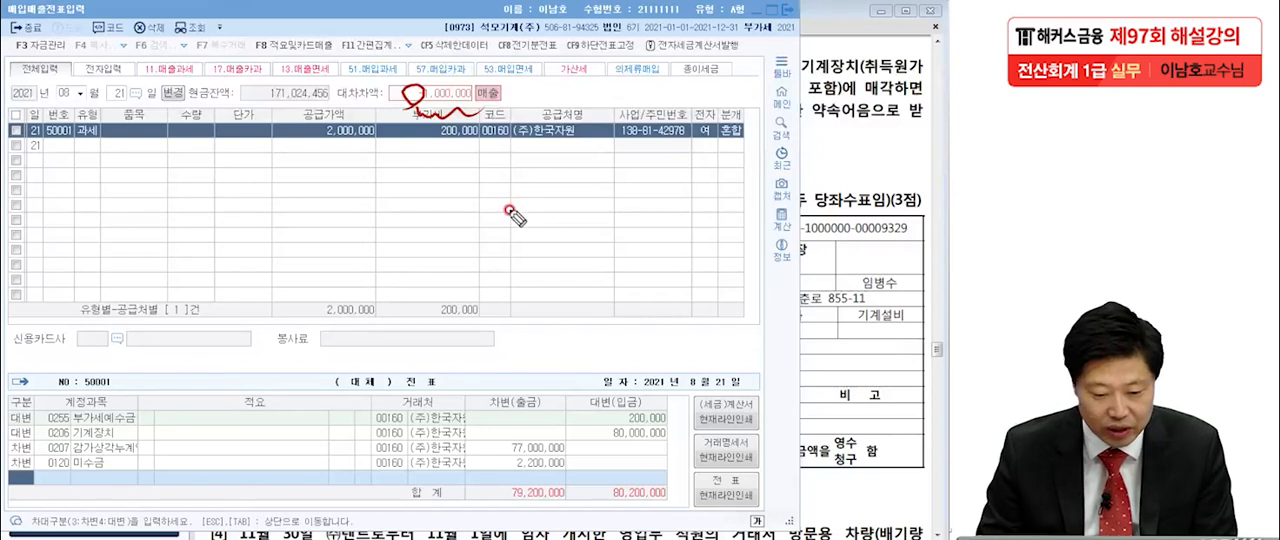
pyautogui.click(25, 479)
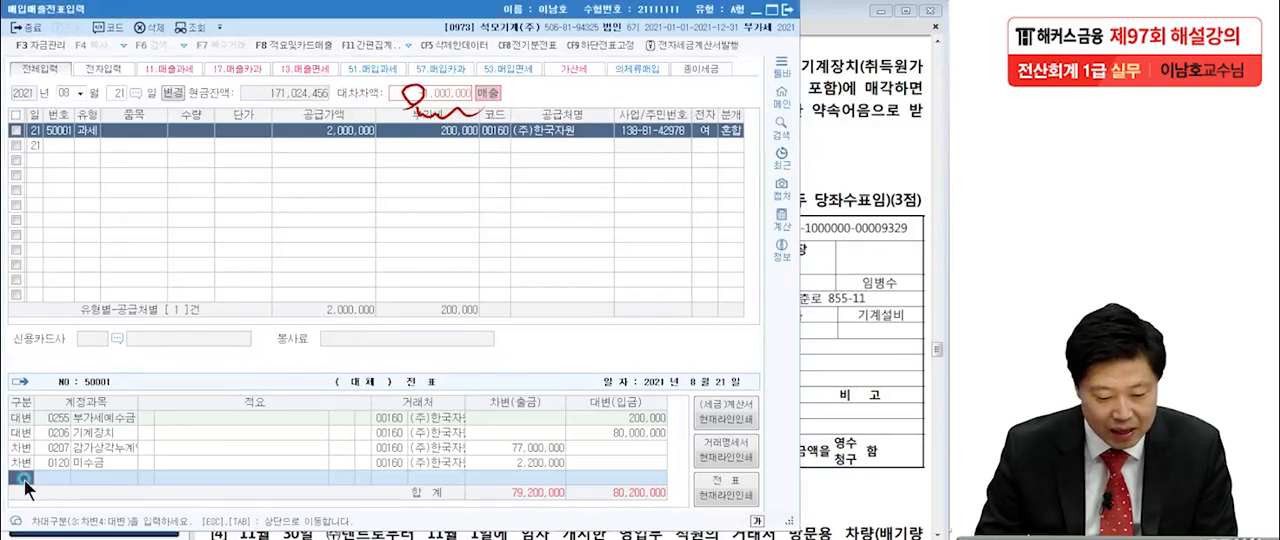
pyautogui.write('3유형자')
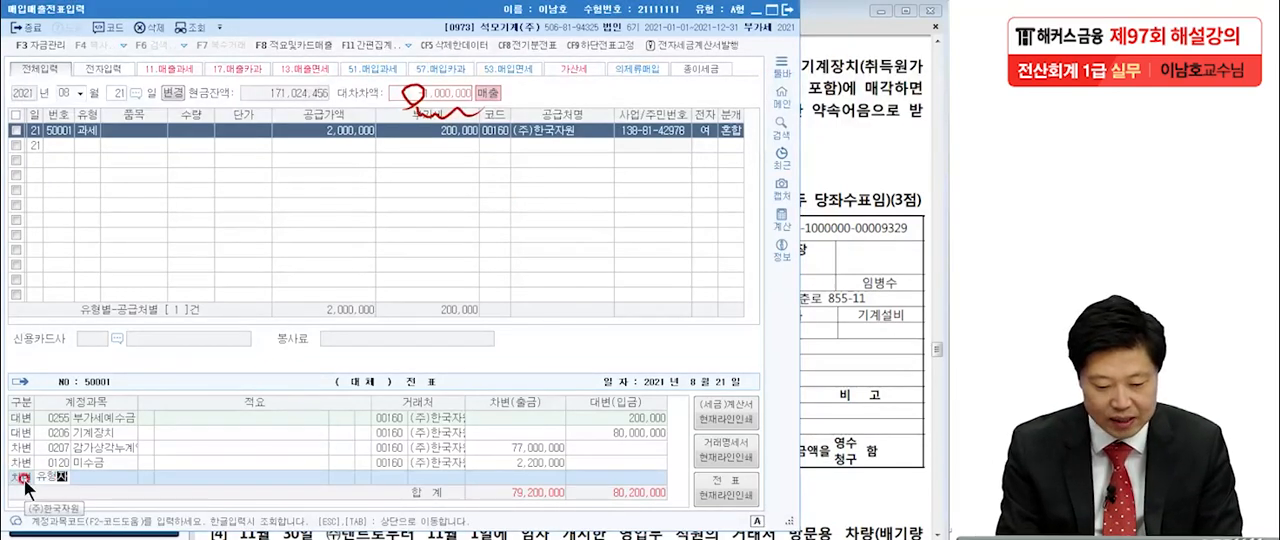
pyautogui.press('Return')
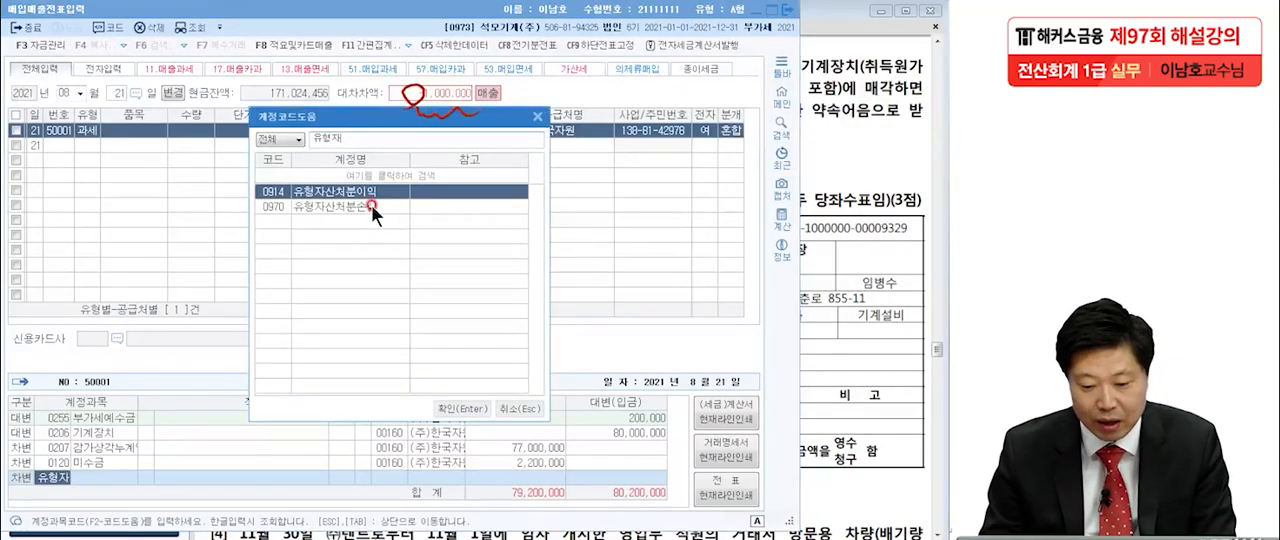
pyautogui.doubleClick(371, 204)
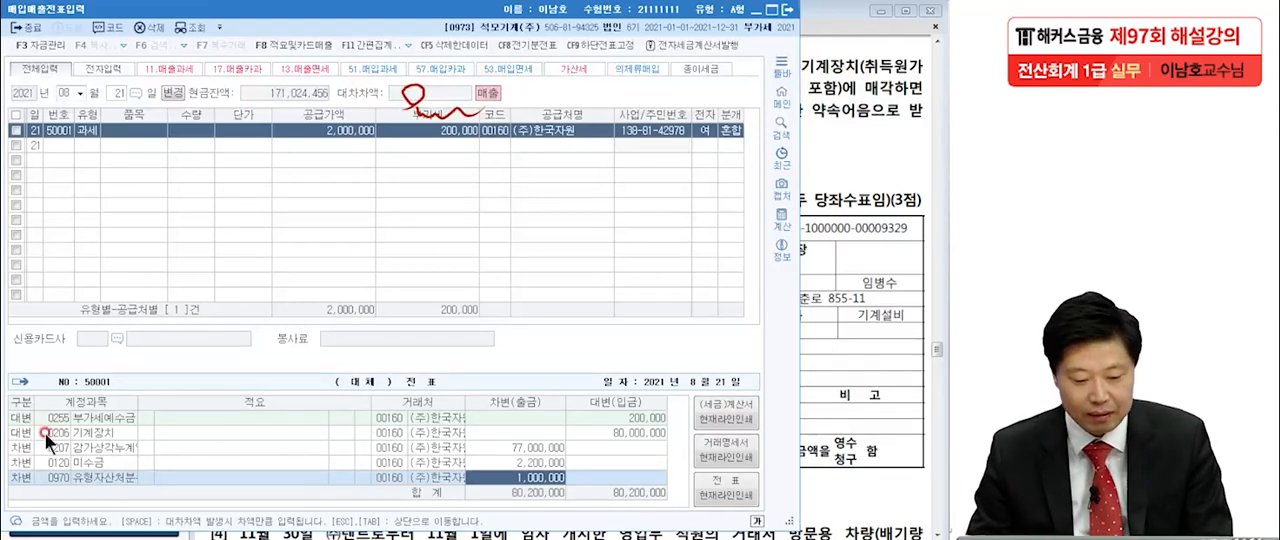
pyautogui.press('Escape')
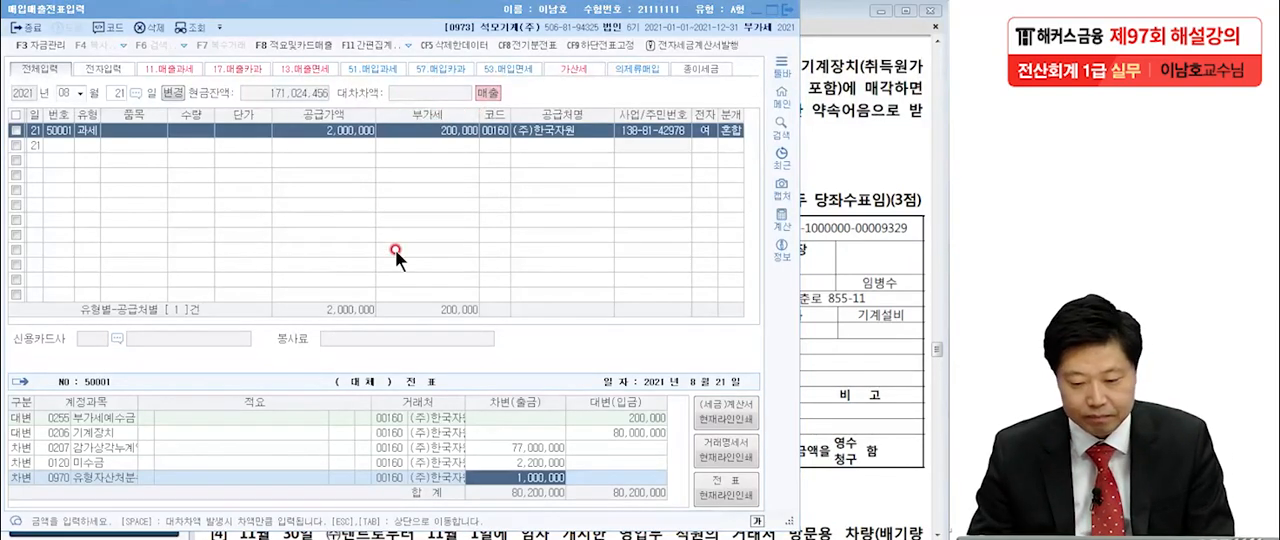
# Switch to the exam PDF and bring question [3] for October 15 with its electronic tax invoice into view.
pyautogui.click(800, 372)
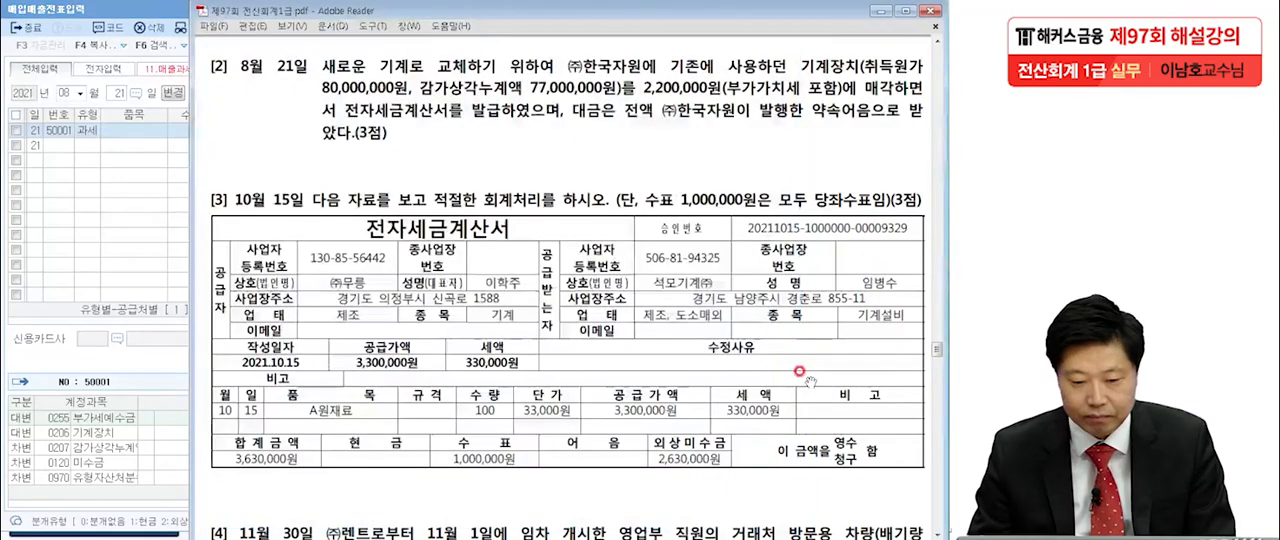
pyautogui.scroll(-3, 810, 382)
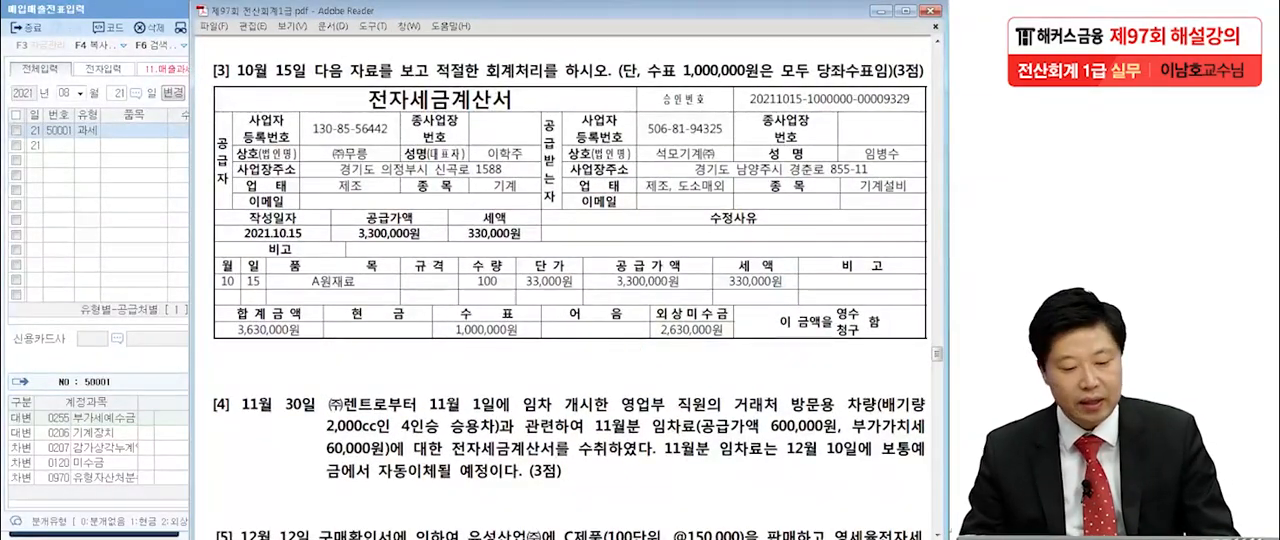
pyautogui.hotkey('ctrl', '2')
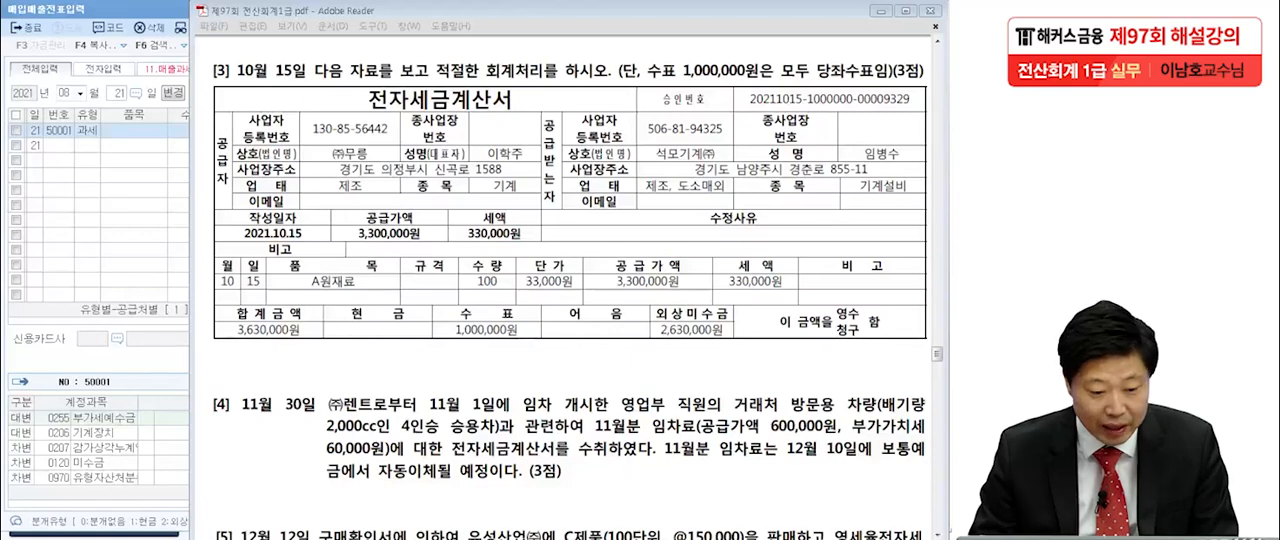
pyautogui.scroll(1, 372, 276)
pyautogui.moveTo(371, 275)
pyautogui.mouseDown()
pyautogui.moveTo(371, 287)
pyautogui.moveTo(370, 276)
pyautogui.mouseUp()
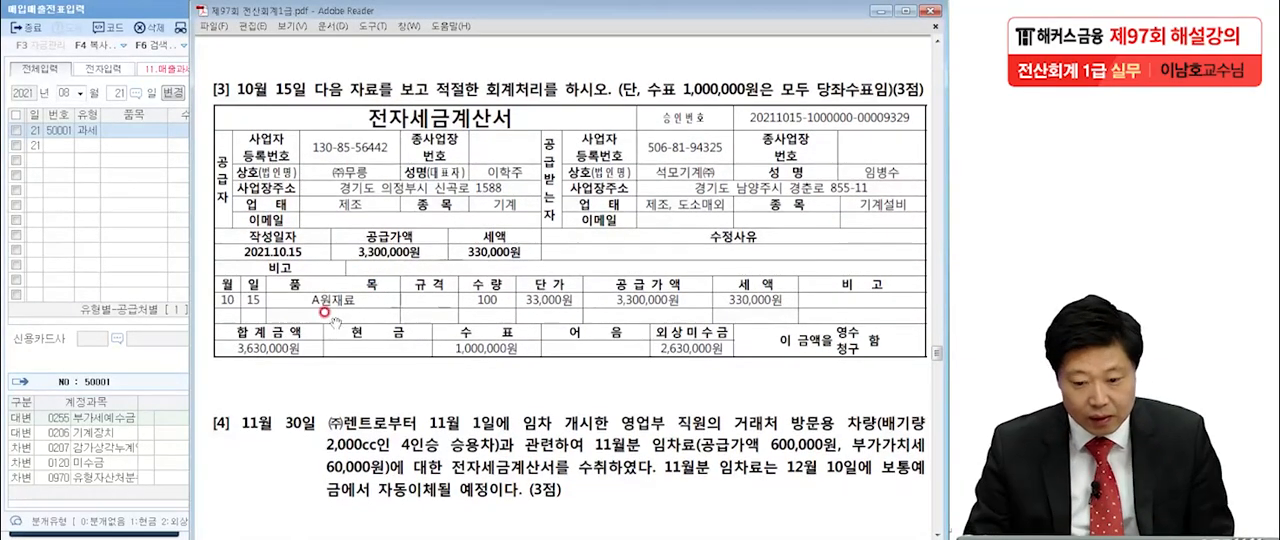
pyautogui.click(15, 287)
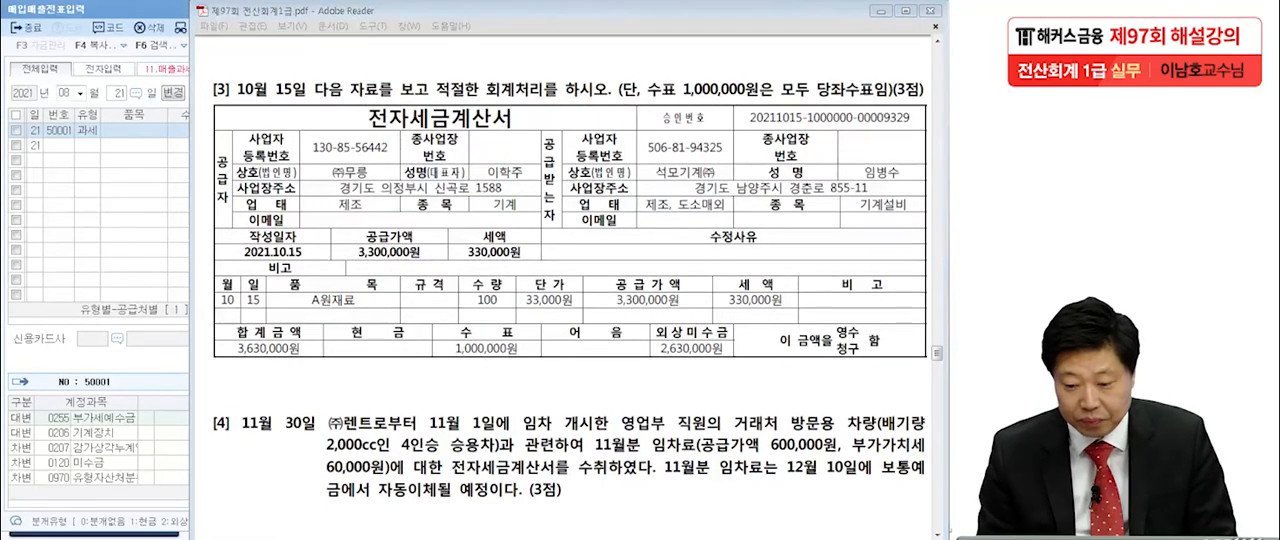
# Underline the buyer 석모기계㈜, the 330,000원 tax amount and the 전자세금계산서 title with the red pen, and circle A원재료.
pyautogui.moveTo(656, 181); pyautogui.dragTo(728, 183)
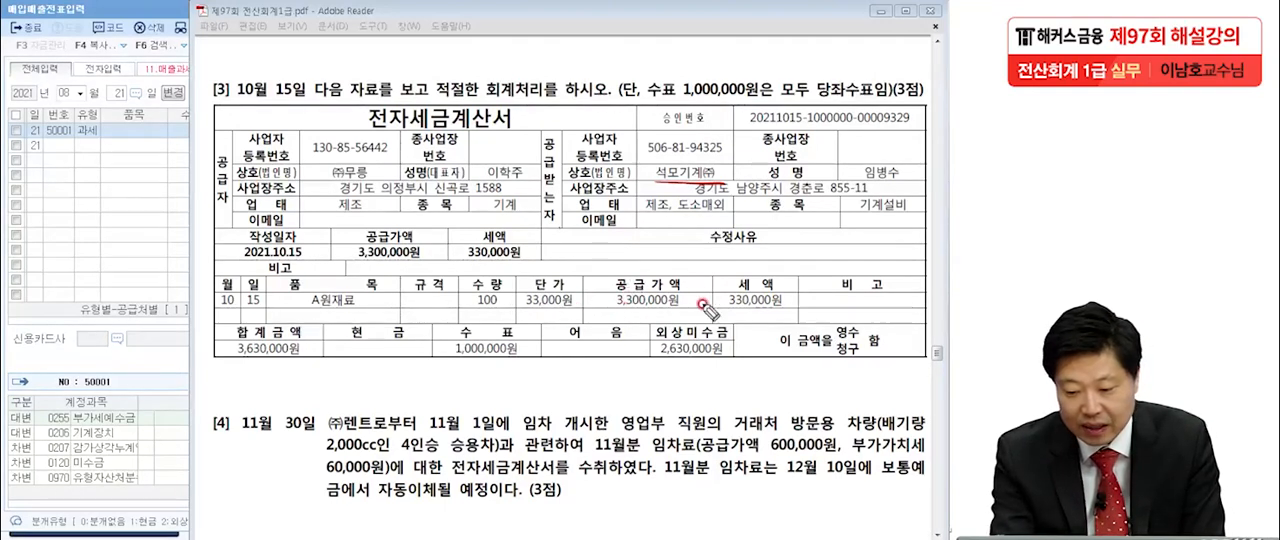
pyautogui.moveTo(718, 312); pyautogui.dragTo(790, 310)
pyautogui.moveTo(402, 131); pyautogui.dragTo(518, 125)
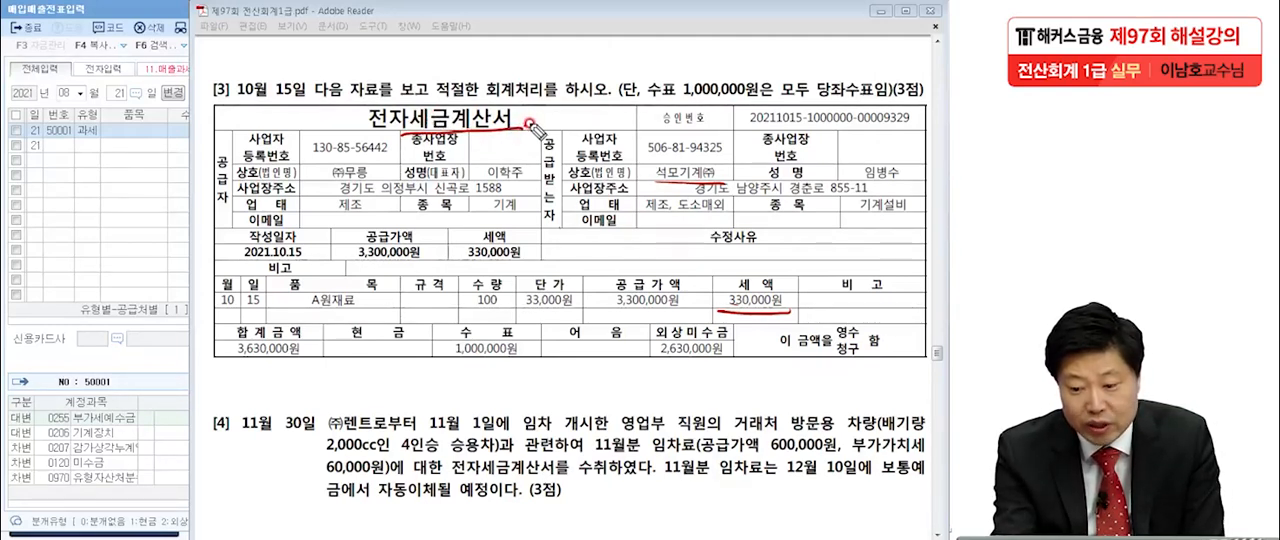
pyautogui.moveTo(372, 306)
pyautogui.mouseDown()
pyautogui.moveTo(305, 326)
pyautogui.moveTo(372, 282)
pyautogui.mouseUp()
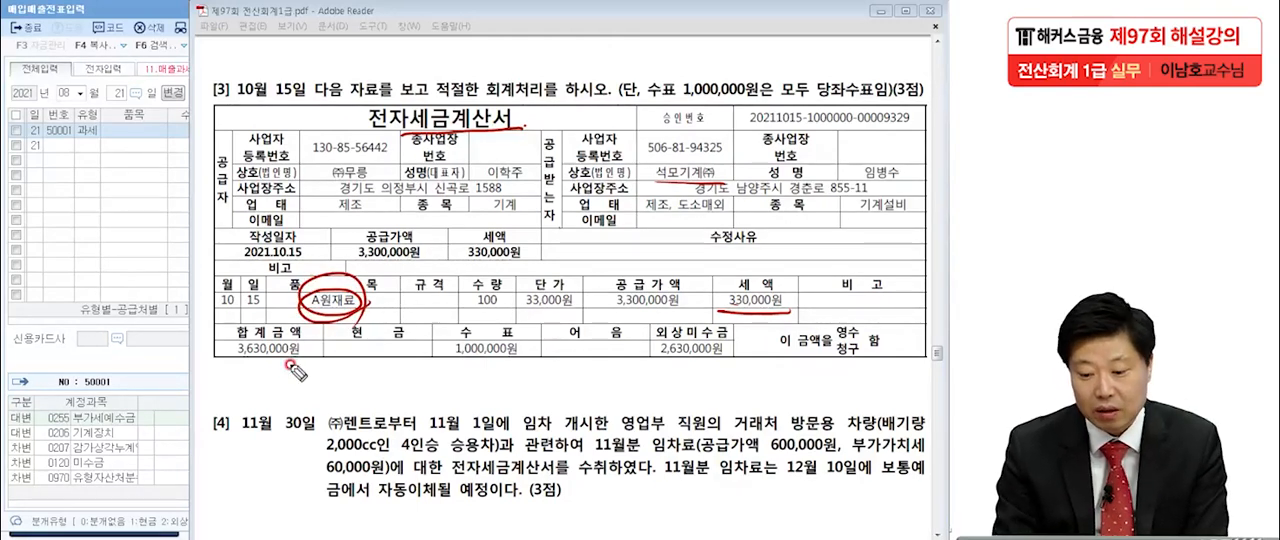
pyautogui.moveTo(718, 311); pyautogui.dragTo(789, 311)
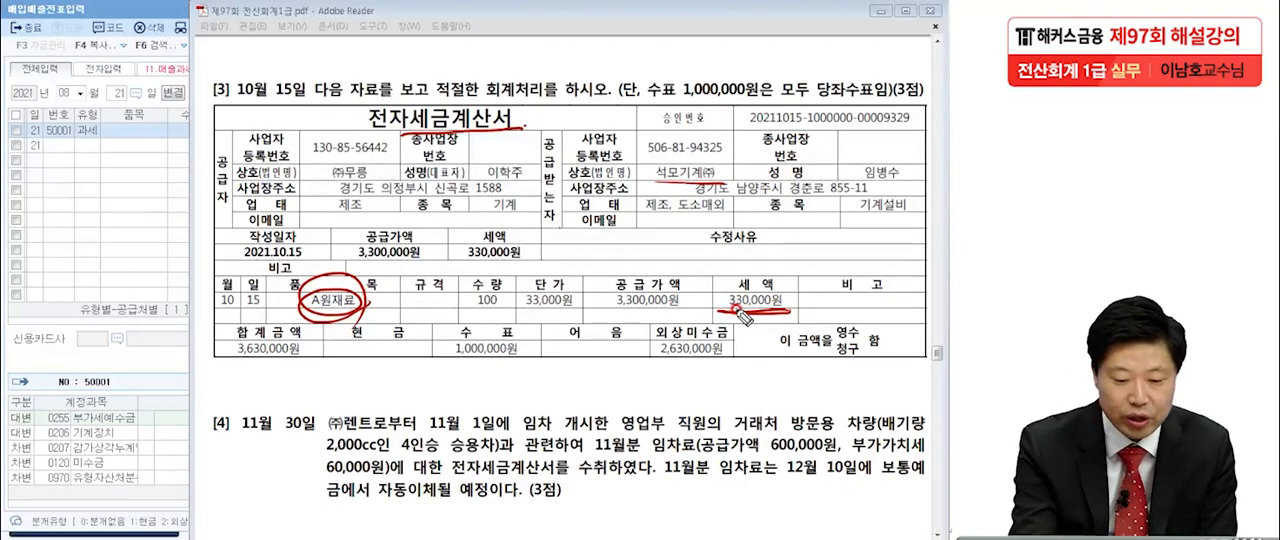
# Handwrite the voucher type 51 in red over the voucher grid and circle it.
pyautogui.moveTo(52, 152); pyautogui.dragTo(50, 202)
pyautogui.moveTo(95, 150); pyautogui.dragTo(97, 200)
pyautogui.moveTo(110, 125)
pyautogui.mouseDown()
pyautogui.moveTo(40, 215)
pyautogui.moveTo(92, 270)
pyautogui.mouseUp()
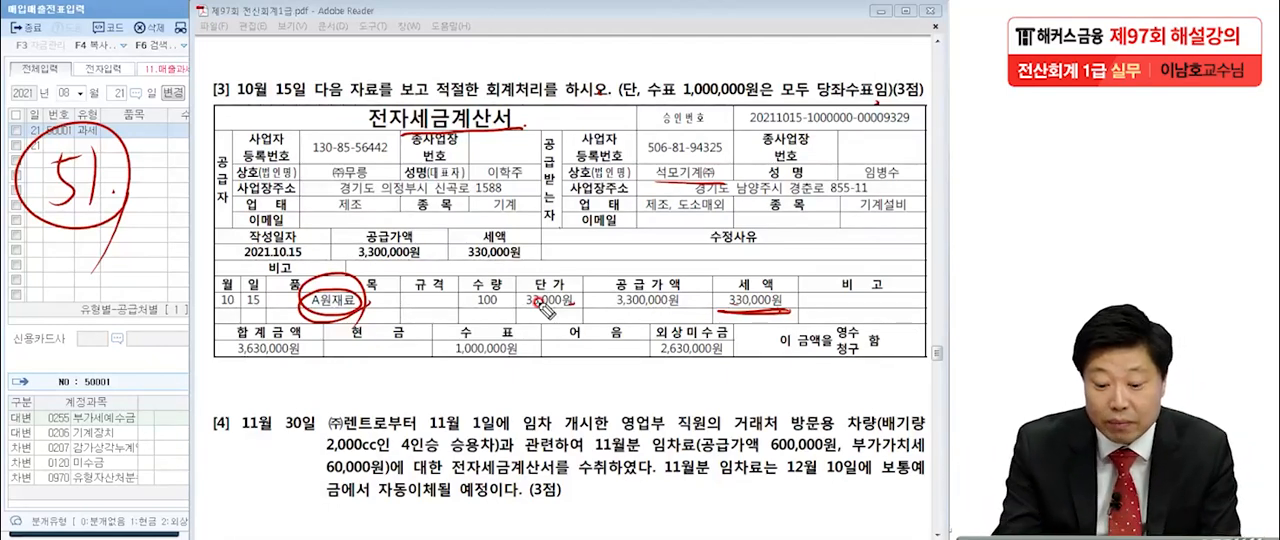
# Underline the 수표 and 외상미수금 amounts in red, box the 합계금액, and add slashes beside the two payment amounts.
pyautogui.moveTo(428, 362); pyautogui.dragTo(540, 364)
pyautogui.moveTo(628, 360); pyautogui.dragTo(738, 352)
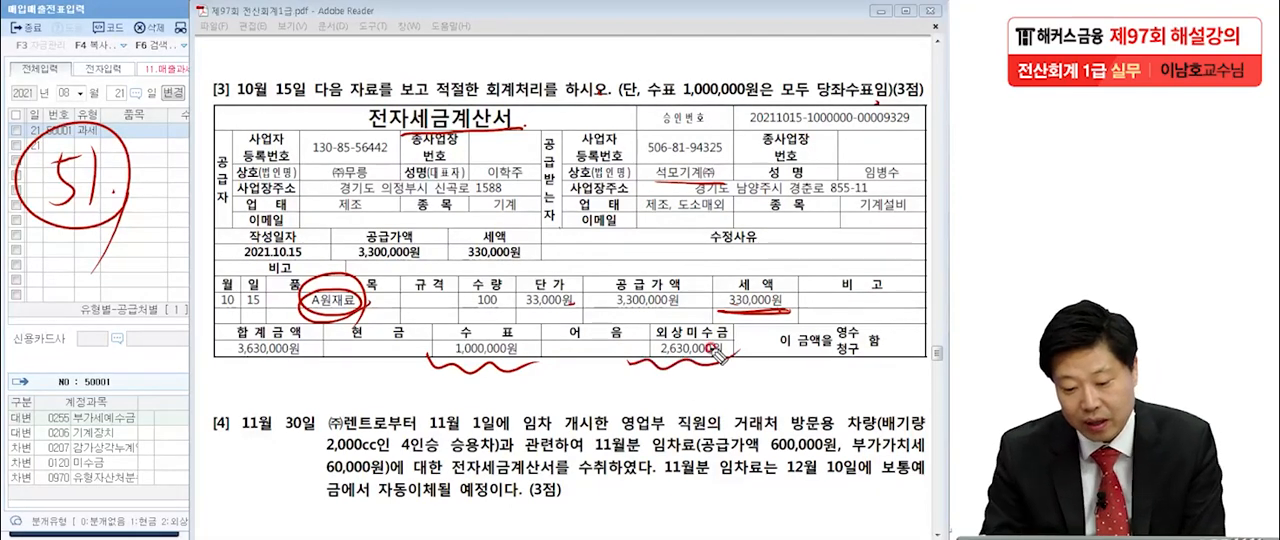
pyautogui.click(686, 310)
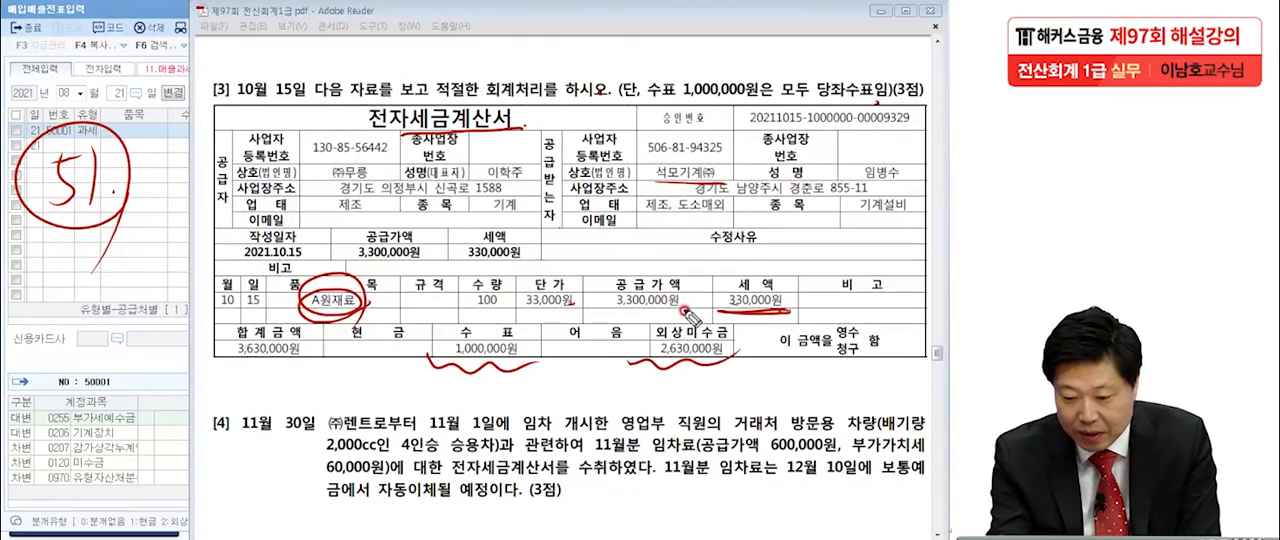
pyautogui.click(793, 309)
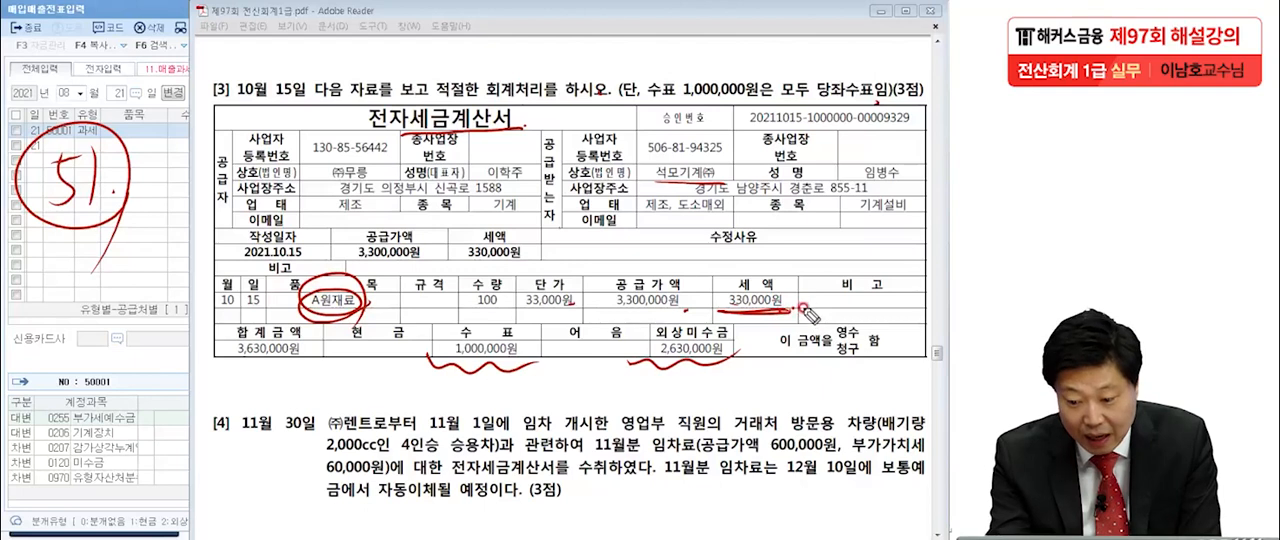
pyautogui.moveTo(220, 373)
pyautogui.mouseDown()
pyautogui.moveTo(250, 378)
pyautogui.moveTo(315, 332)
pyautogui.mouseUp()
pyautogui.moveTo(234, 312); pyautogui.dragTo(209, 396)
pyautogui.moveTo(512, 390); pyautogui.dragTo(650, 242)
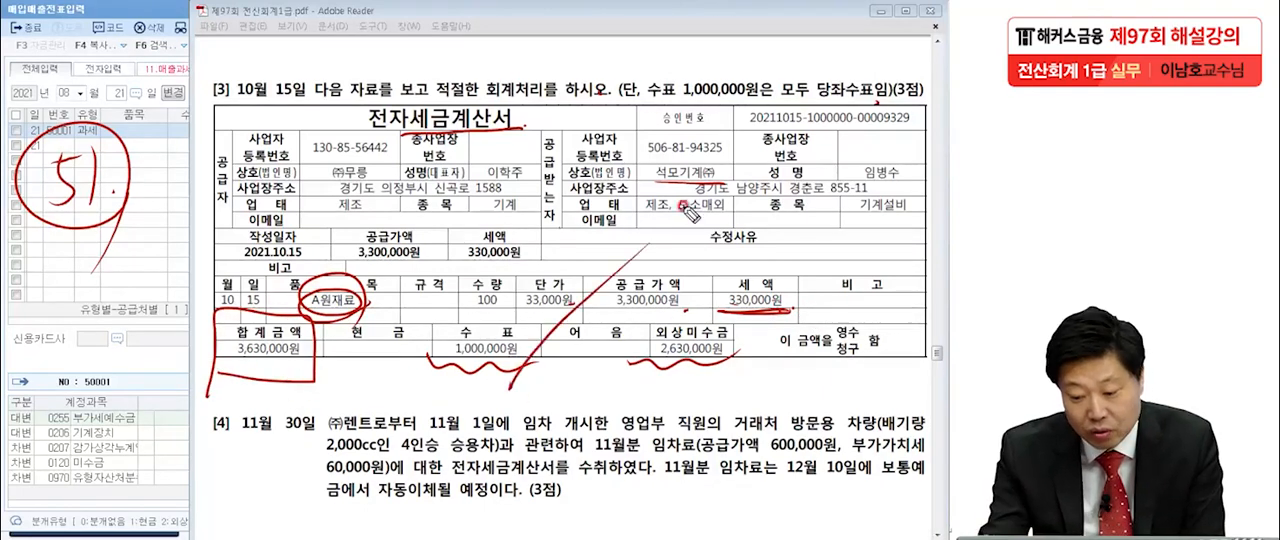
pyautogui.moveTo(734, 376); pyautogui.dragTo(810, 267)
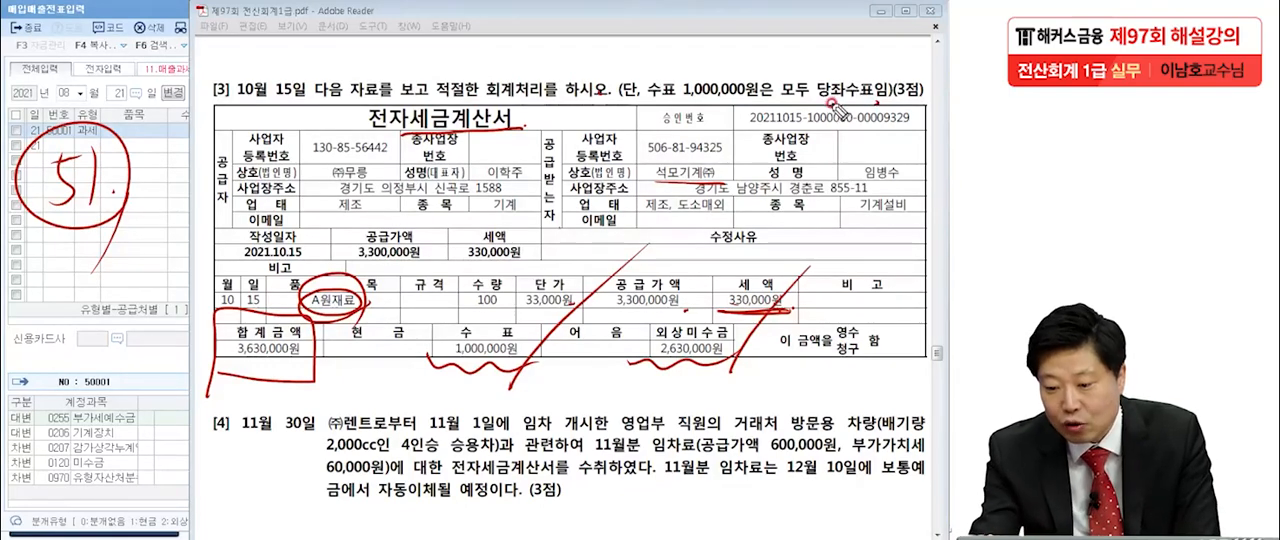
# Underline and tick 당좌수표, write 당사발행 above it, circle ㈜무릉 and 전자, and clear all the pen marks.
pyautogui.moveTo(832, 104); pyautogui.dragTo(880, 100)
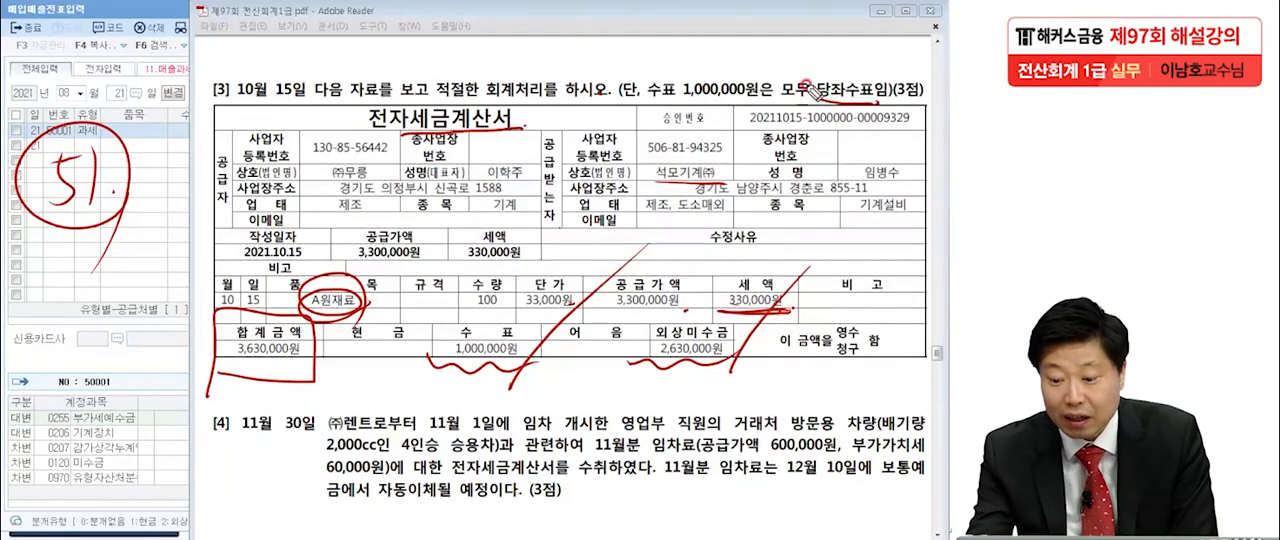
pyautogui.moveTo(800, 70)
pyautogui.mouseDown()
pyautogui.moveTo(816, 88)
pyautogui.moveTo(832, 62)
pyautogui.mouseUp()
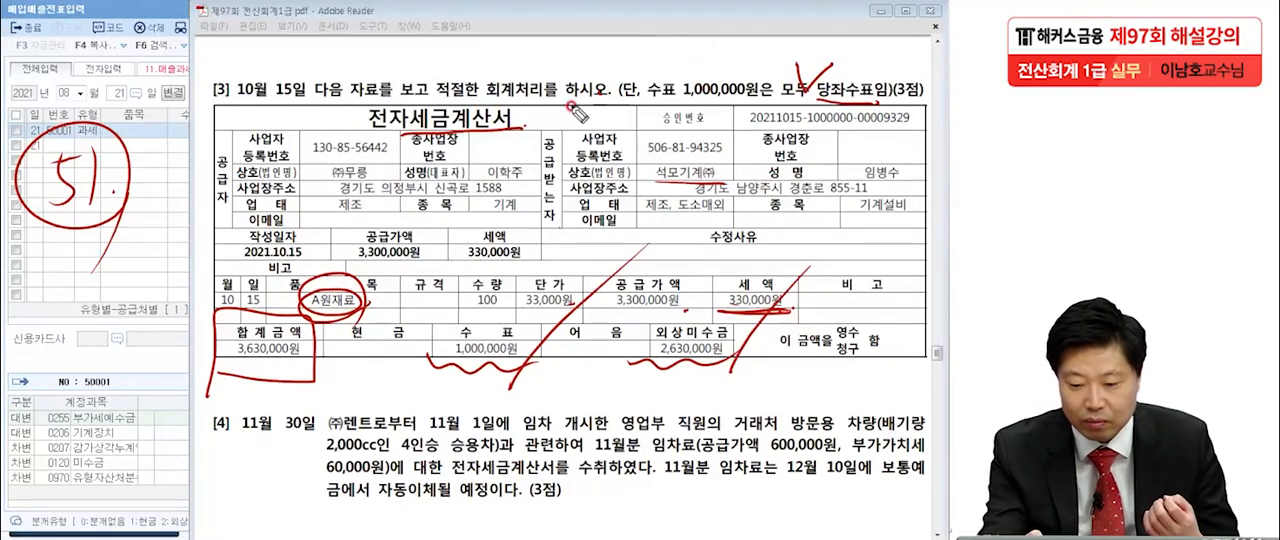
pyautogui.moveTo(632, 43)
pyautogui.mouseDown()
pyautogui.moveTo(665, 55)
pyautogui.moveTo(672, 78)
pyautogui.moveTo(690, 45)
pyautogui.moveTo(705, 80)
pyautogui.moveTo(740, 50)
pyautogui.moveTo(740, 85)
pyautogui.moveTo(755, 63)
pyautogui.moveTo(752, 80)
pyautogui.moveTo(766, 72)
pyautogui.mouseUp()
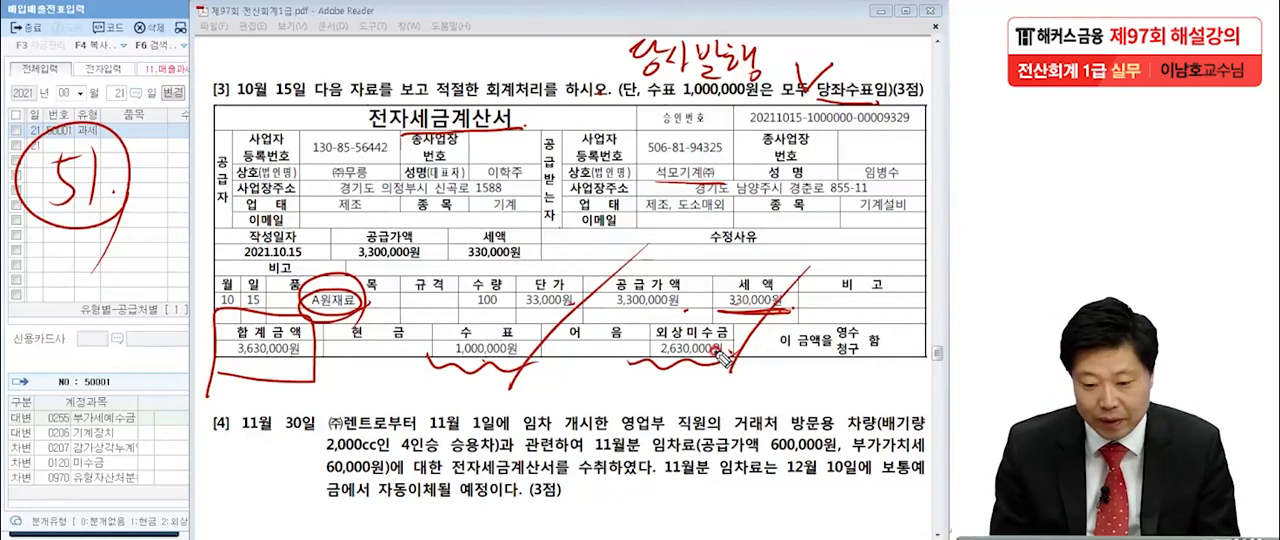
pyautogui.moveTo(372, 168)
pyautogui.mouseDown()
pyautogui.moveTo(352, 190)
pyautogui.moveTo(306, 168)
pyautogui.moveTo(366, 152)
pyautogui.mouseUp()
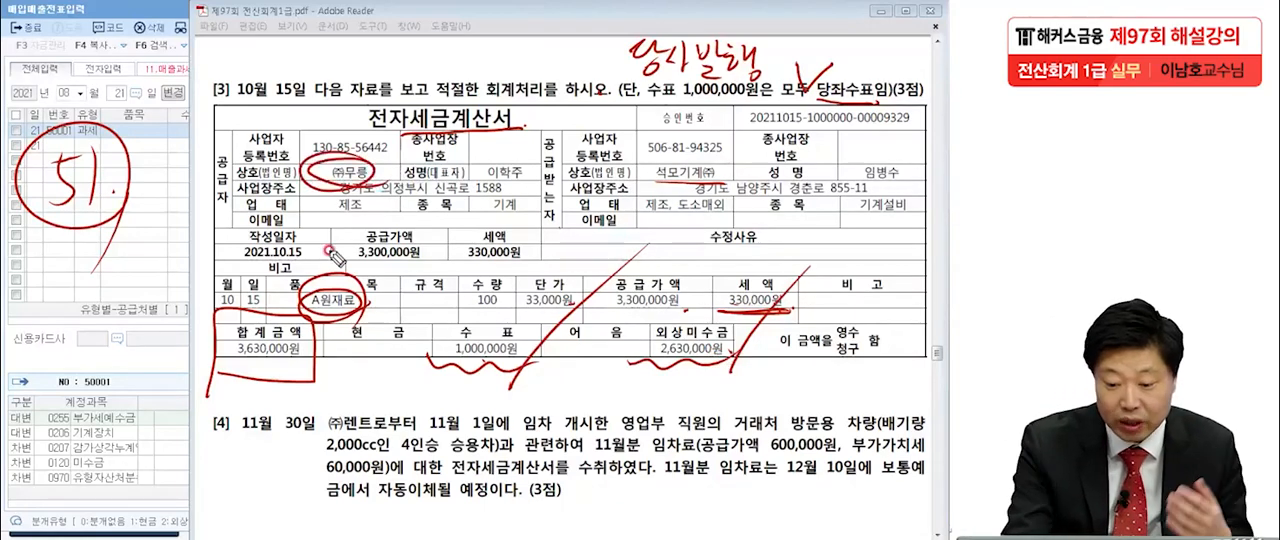
pyautogui.moveTo(362, 103)
pyautogui.mouseDown()
pyautogui.moveTo(384, 88)
pyautogui.moveTo(303, 208)
pyautogui.mouseUp()
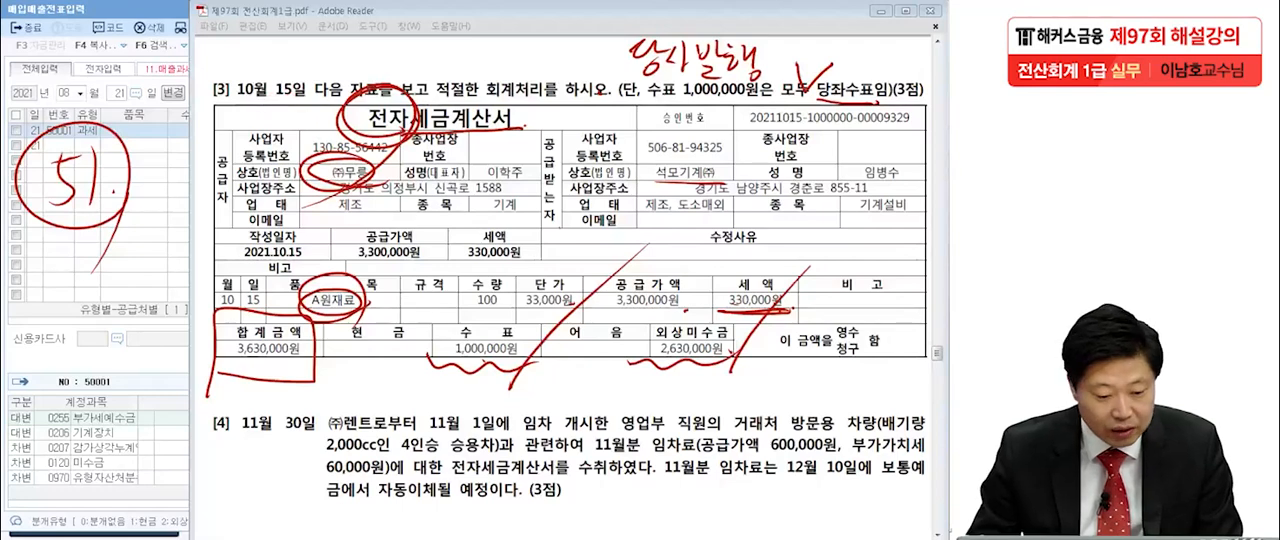
pyautogui.press('Escape')
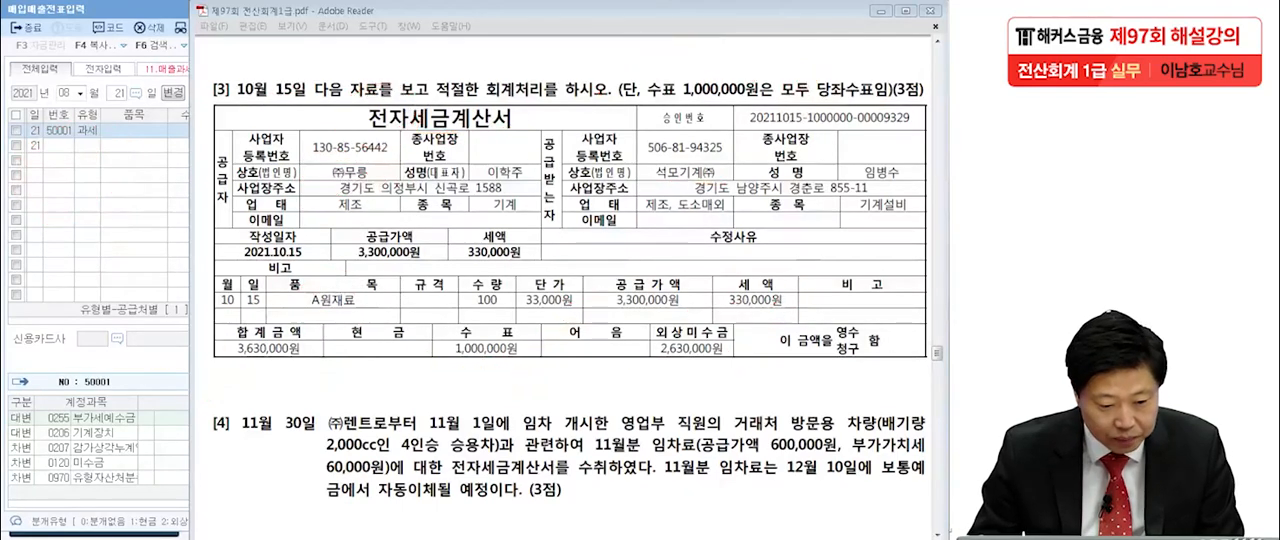
# Switch to the 매입매출전표입력 window, set the date to October 15, and start a voucher of type 51 과세.
pyautogui.click(91, 203)
pyautogui.click(67, 94)
pyautogui.write('1015')
pyautogui.press('Return')
pyautogui.press('Return')
pyautogui.write('51')
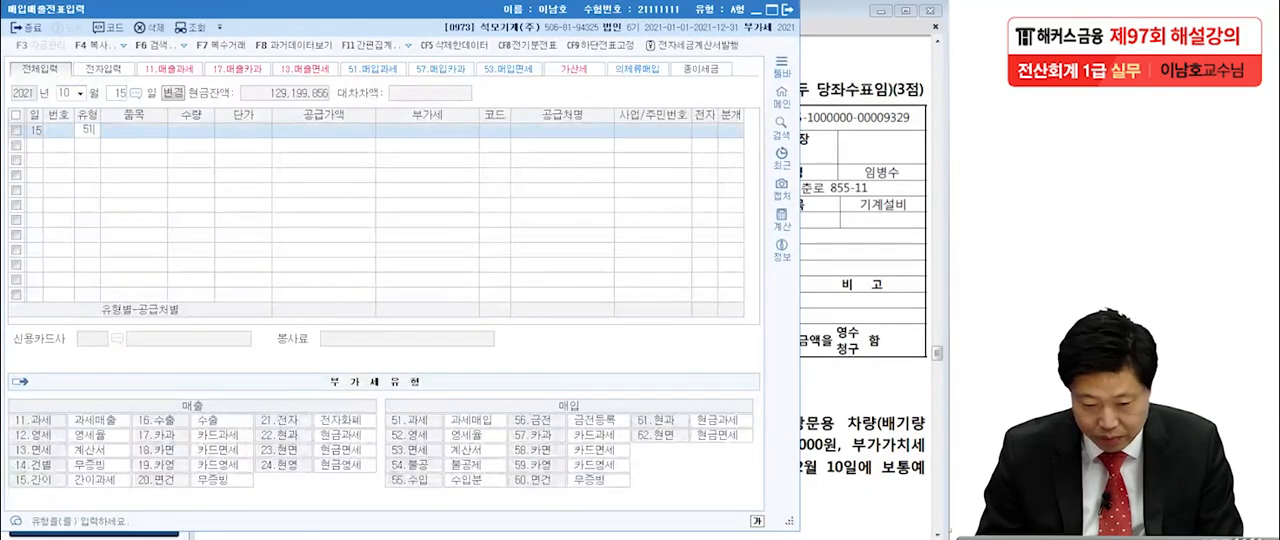
pyautogui.press('Return')
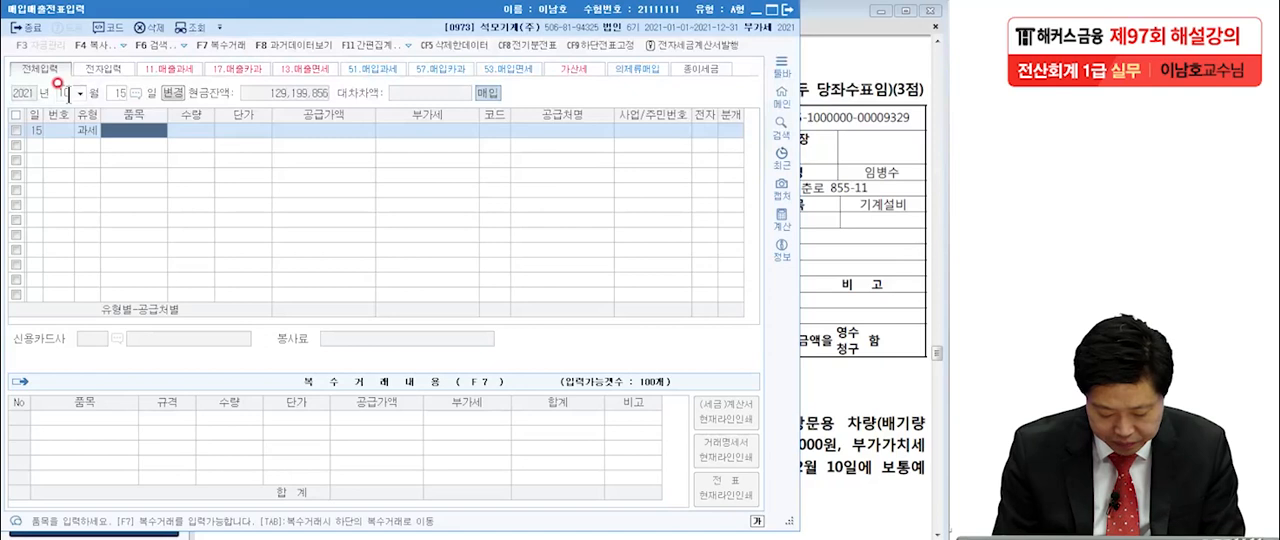
# Enter the item A원재료 with quantity 100 and unit price 33,000, accepting the calculated supply value and VAT.
pyautogui.write('ㅁ')
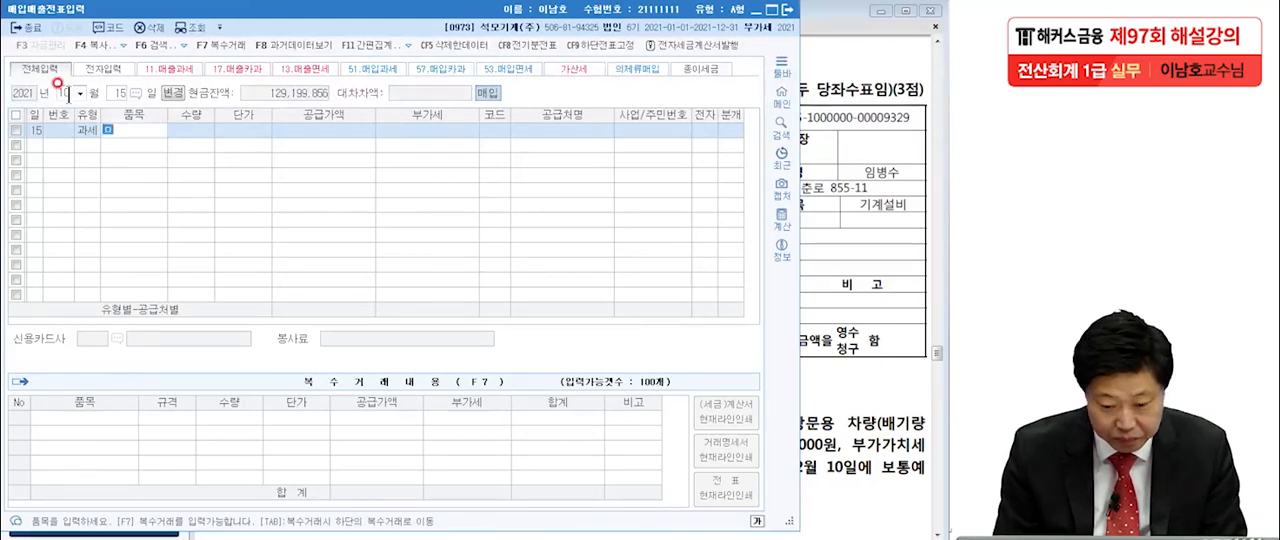
pyautogui.press('BackSpace')
pyautogui.write('A')
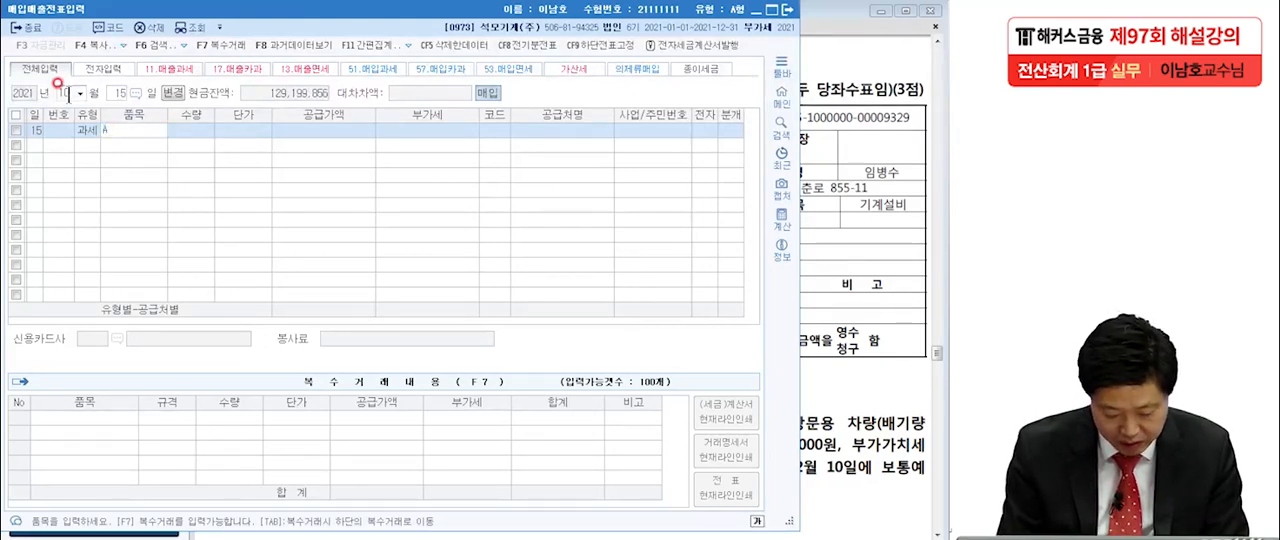
pyautogui.write('원재료')
pyautogui.press('Return')
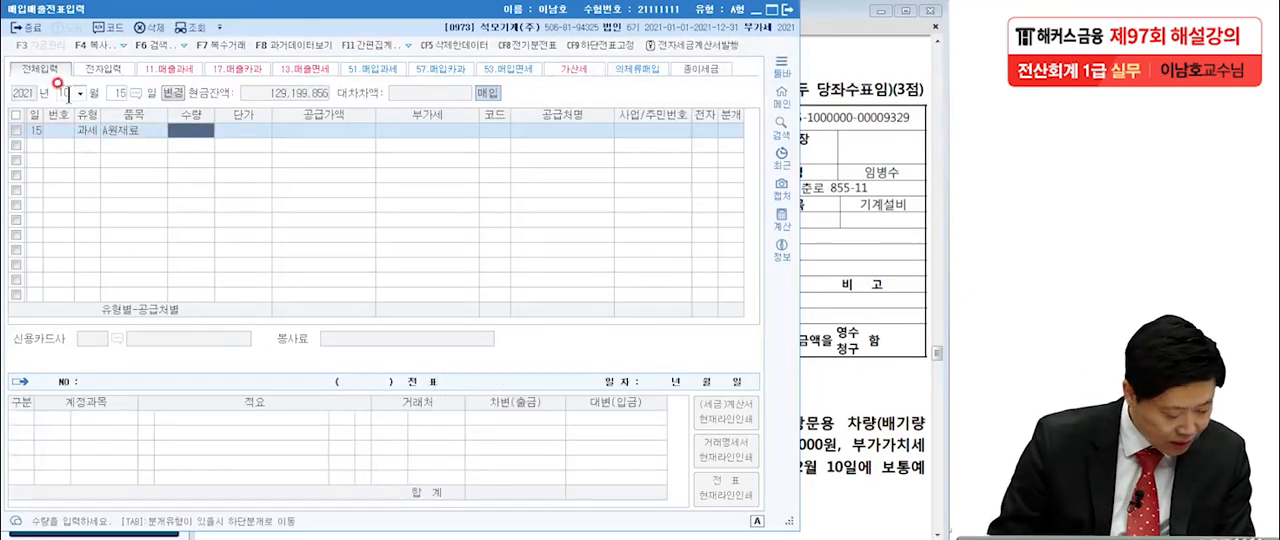
pyautogui.write('100')
pyautogui.press('Return')
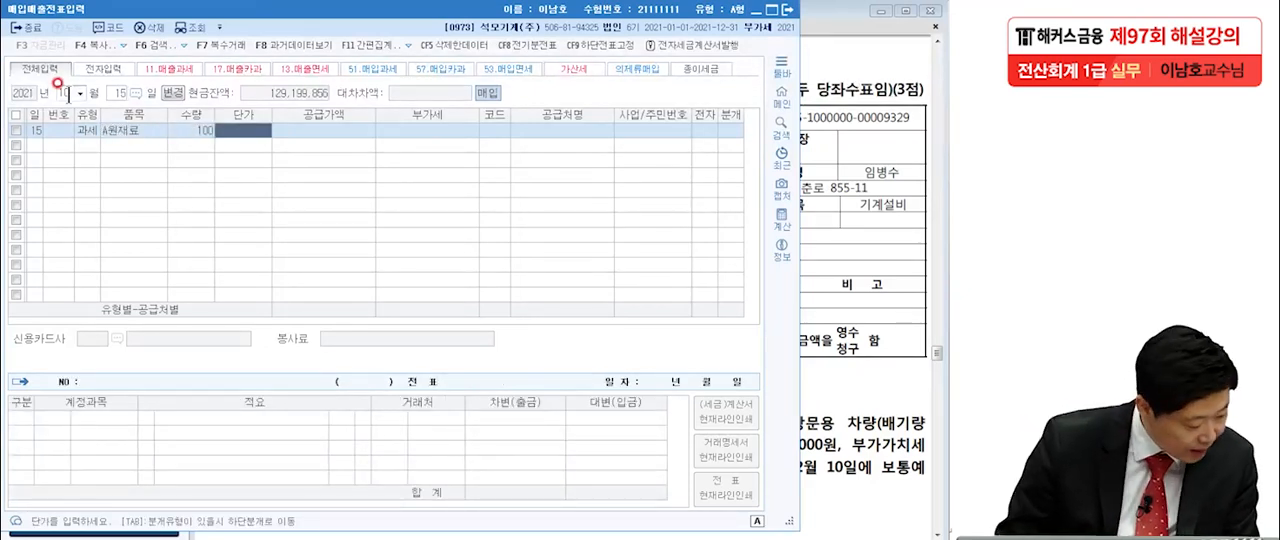
pyautogui.write('330000')
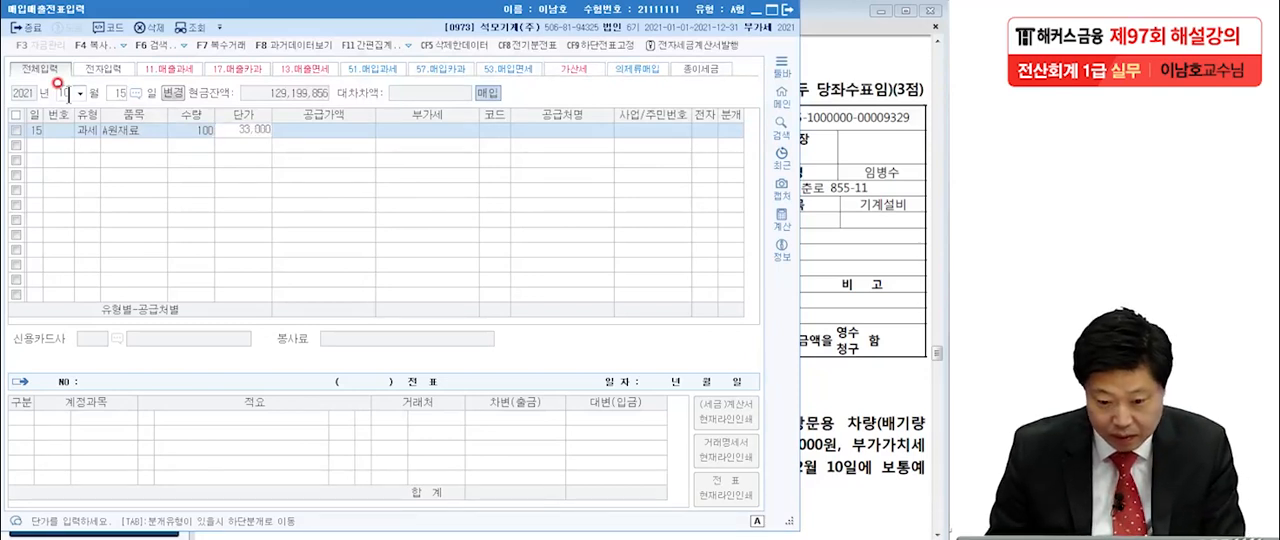
pyautogui.press('Return')
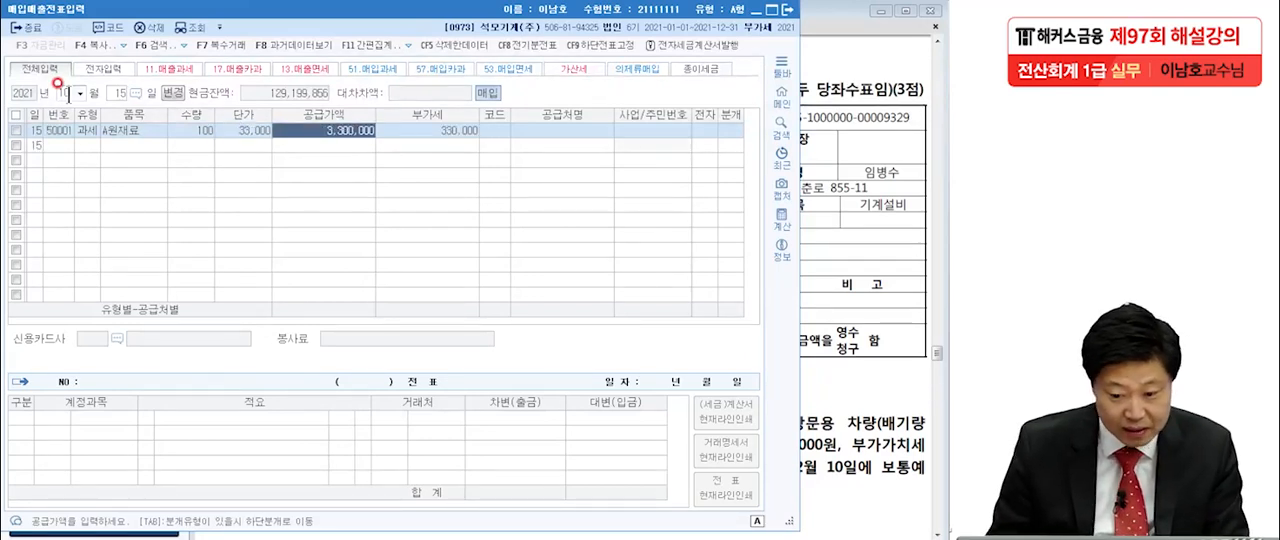
pyautogui.press('Return')
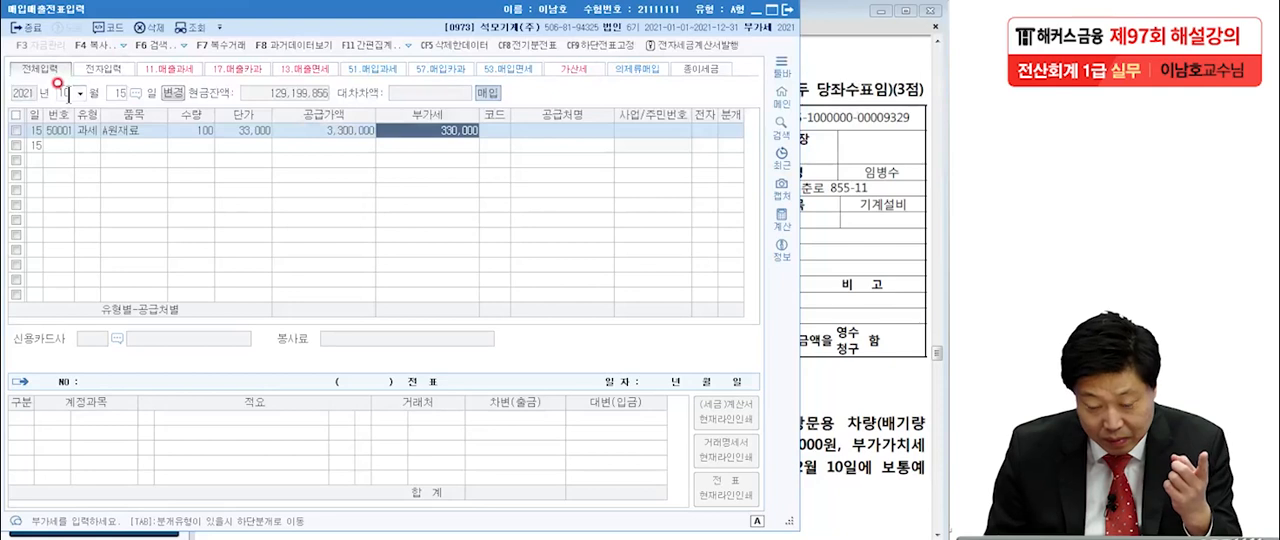
pyautogui.press('Return')
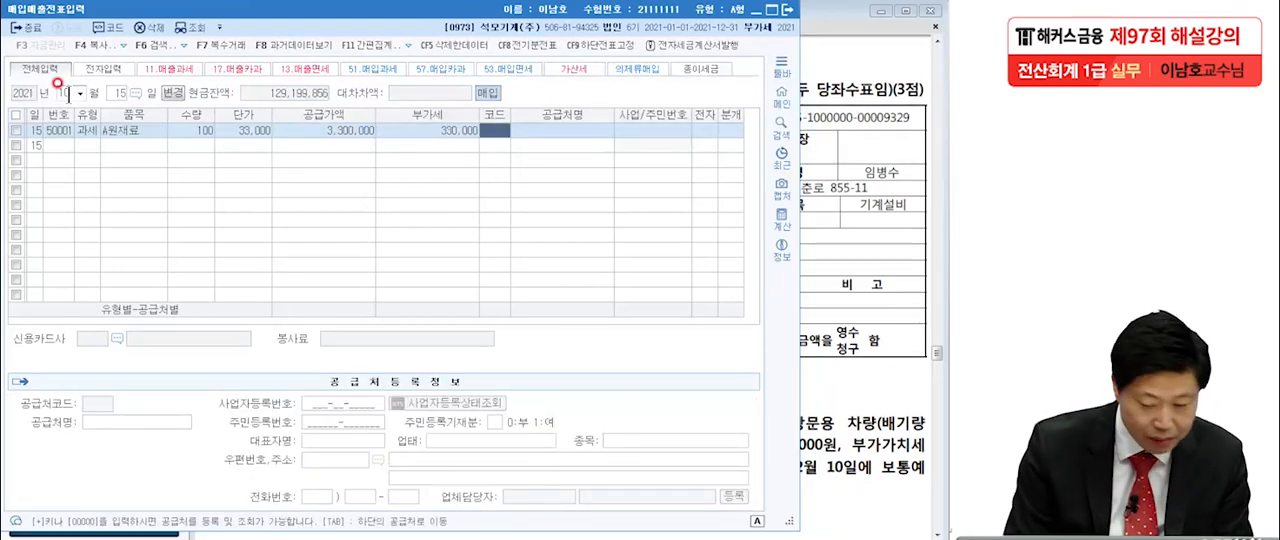
# Set the supplier to (주)무릉, mark the invoice as electronic, choose 혼합 as the journal type, and accept the default debit lines.
pyautogui.write('무븥')
pyautogui.press('Return')
pyautogui.press('Return')
pyautogui.write('1')
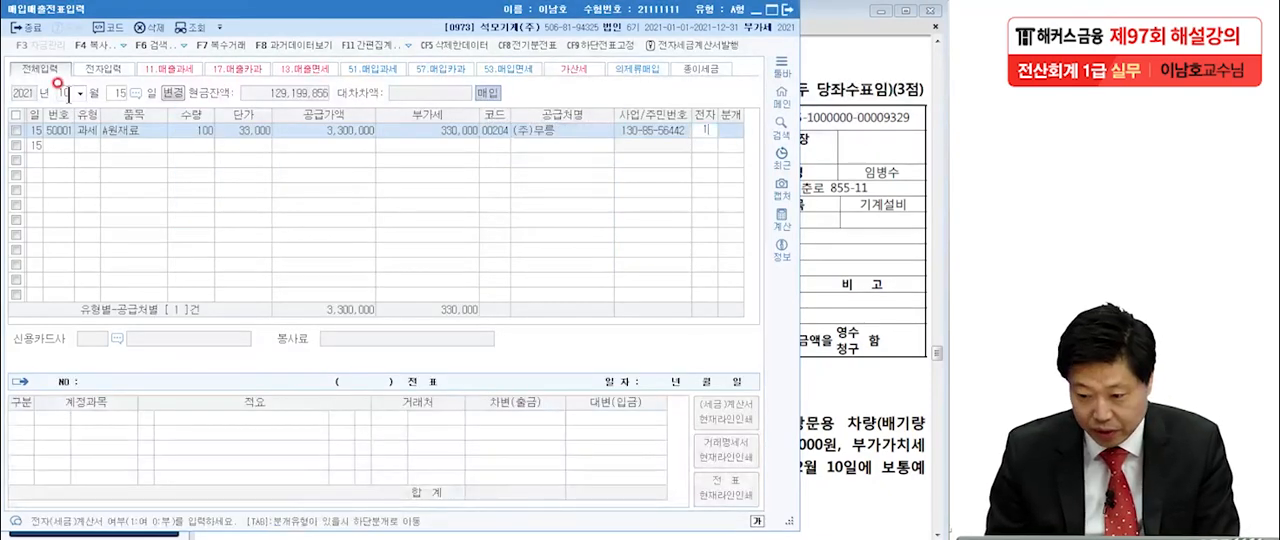
pyautogui.press('Return')
pyautogui.write('3')
pyautogui.press('Return')
pyautogui.press('Return')
pyautogui.press('Return')
pyautogui.press('Return')
pyautogui.press('Return')
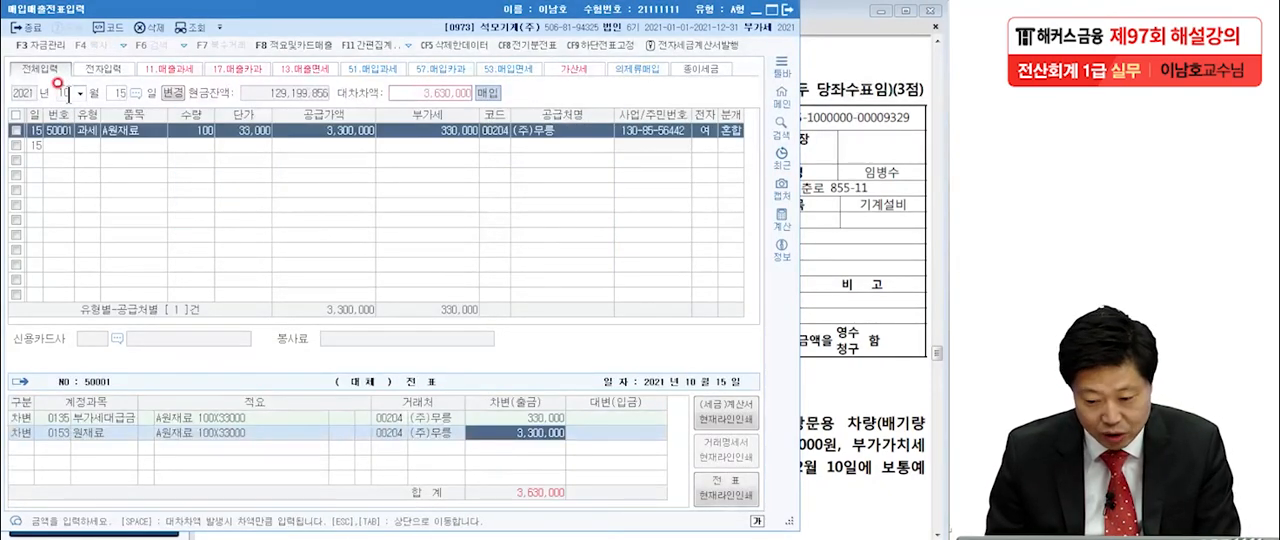
# Add a credit line to account 당좌예금 and set its amount to 1,000,000.
pyautogui.write('4당좌')
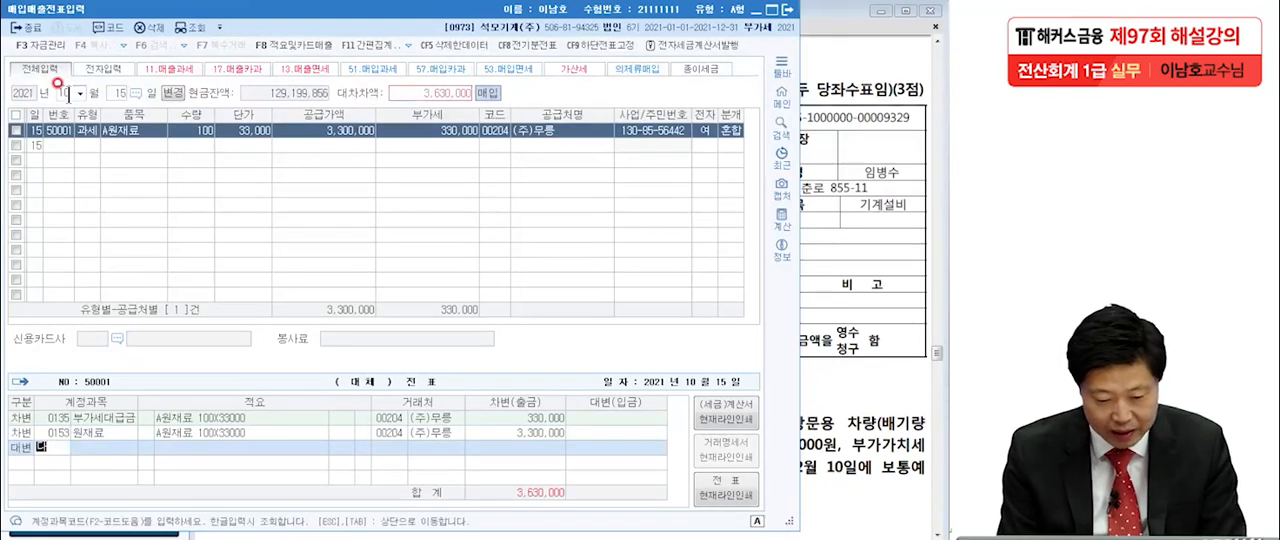
pyautogui.write('예')
pyautogui.press('Return')
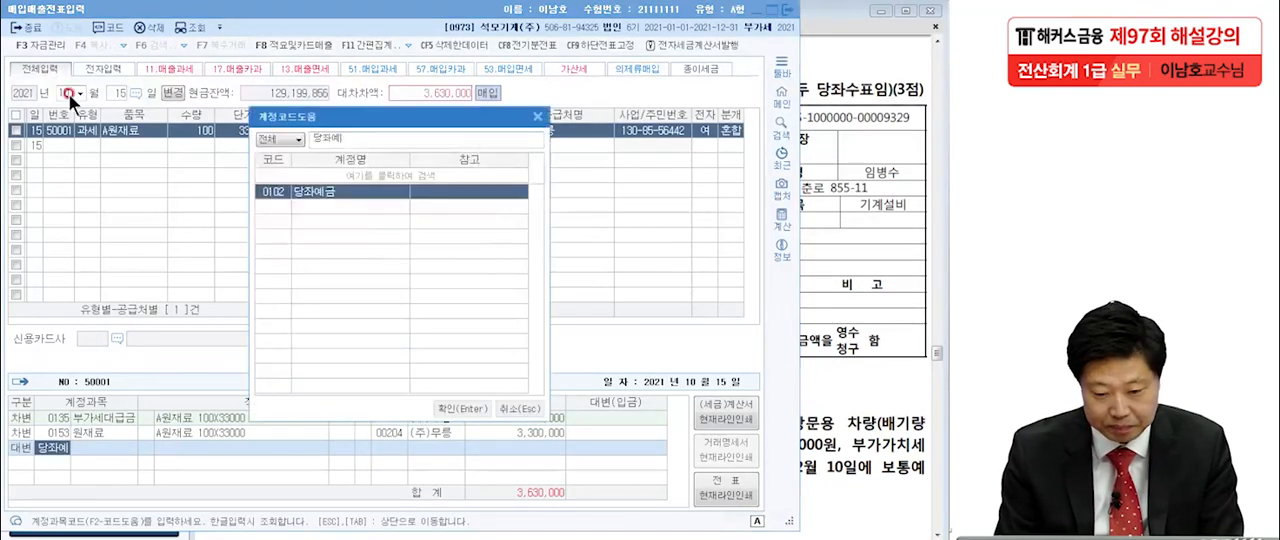
pyautogui.press('Return')
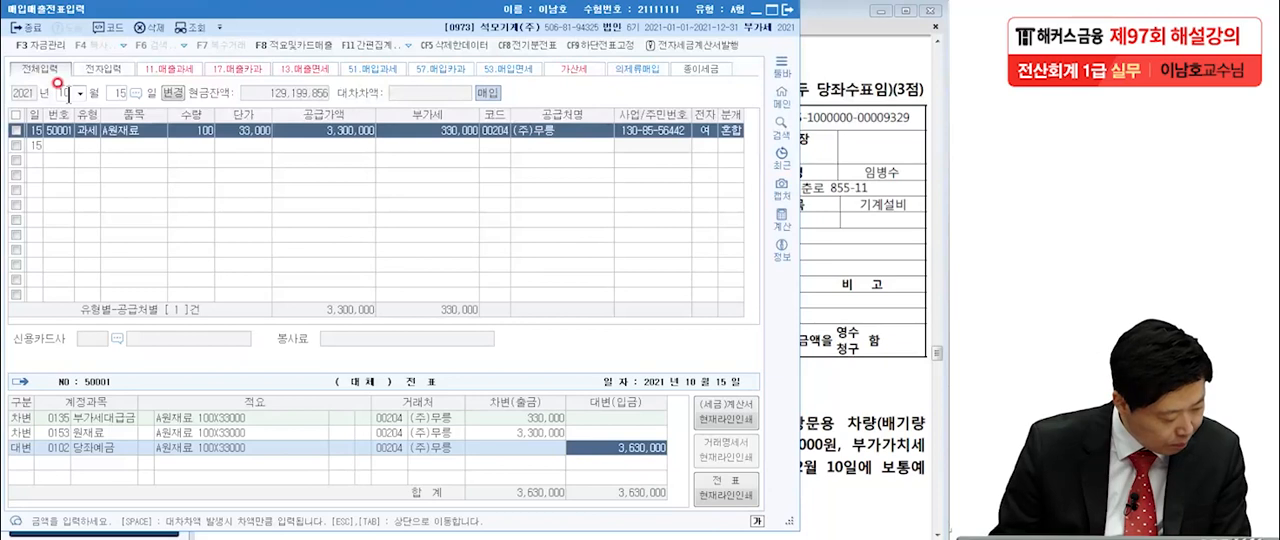
pyautogui.write('10000')
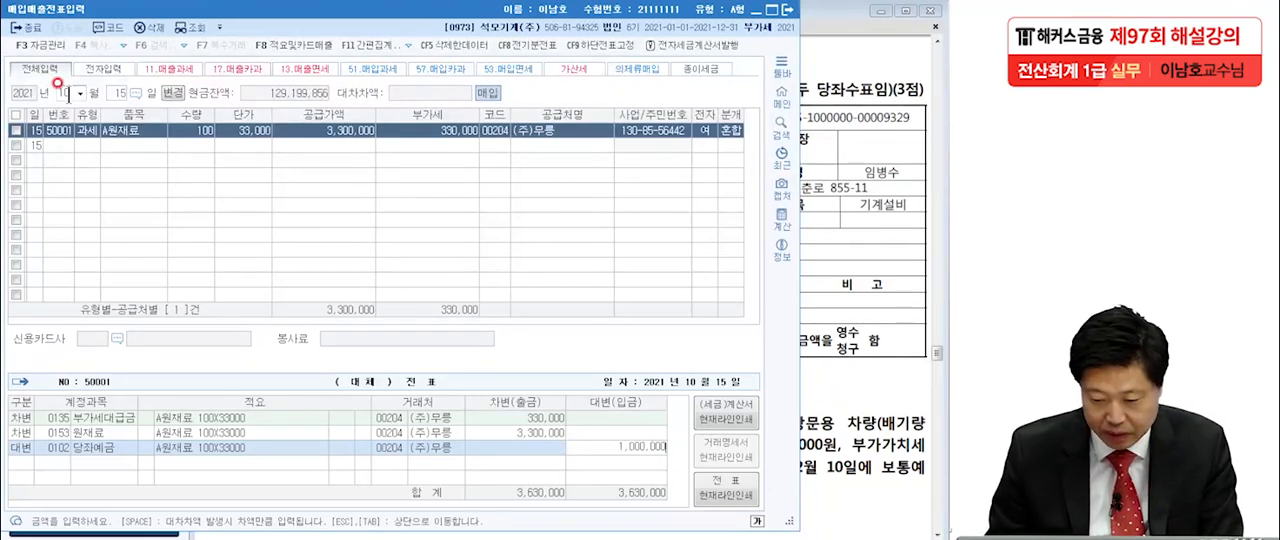
pyautogui.press('Return')
# Add a second credit line to account 외상매입금 for the remaining balance of the purchase.
pyautogui.write('4')
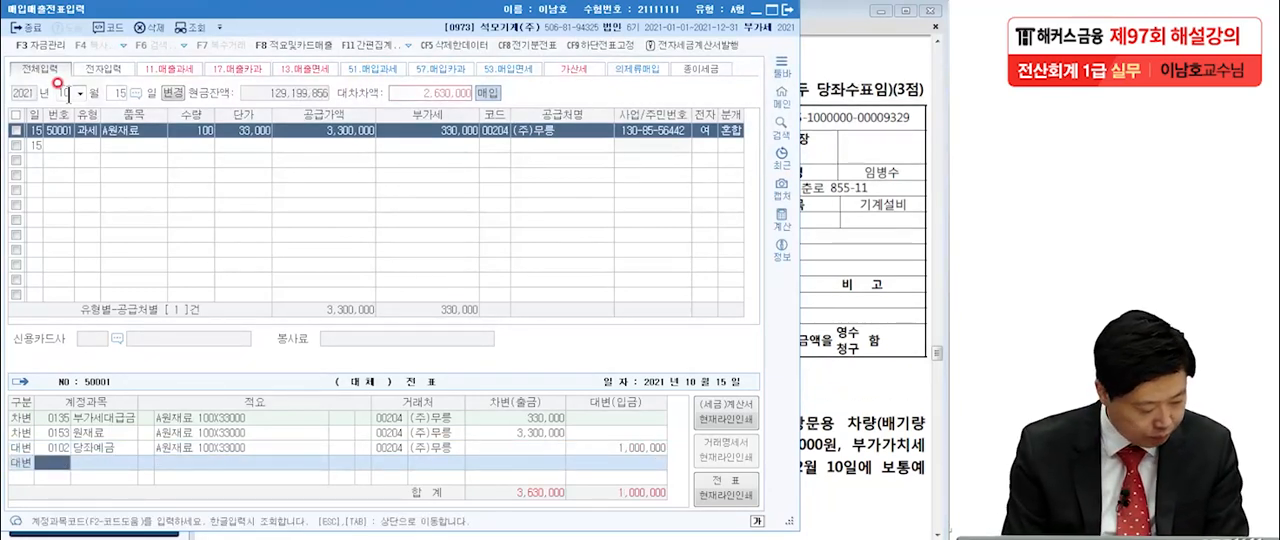
pyautogui.write('외상')
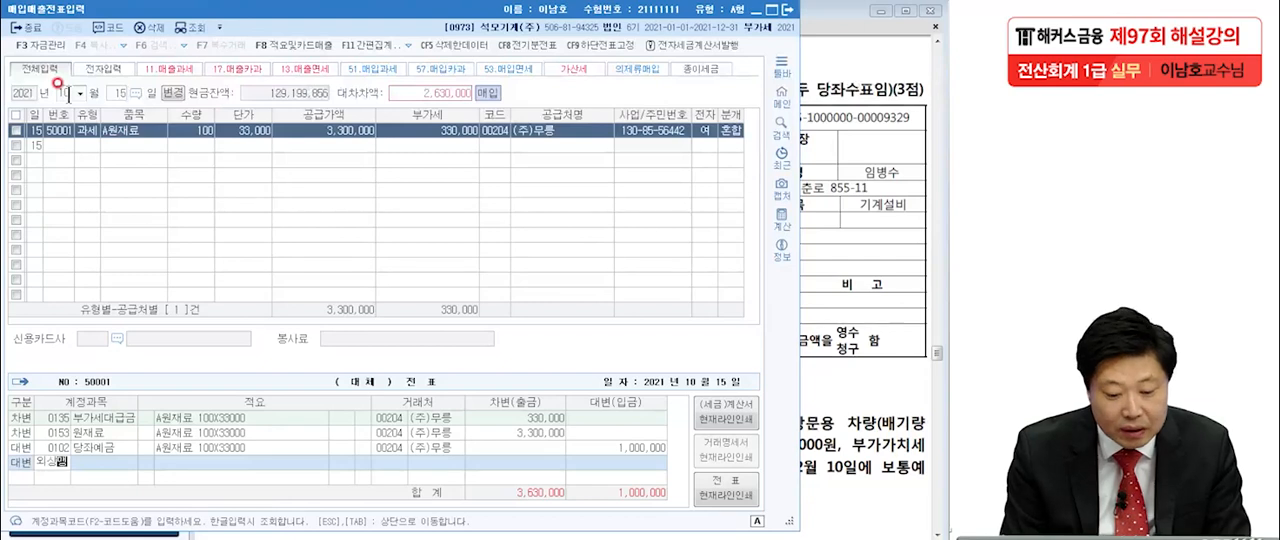
pyautogui.write('매')
pyautogui.press('Return')
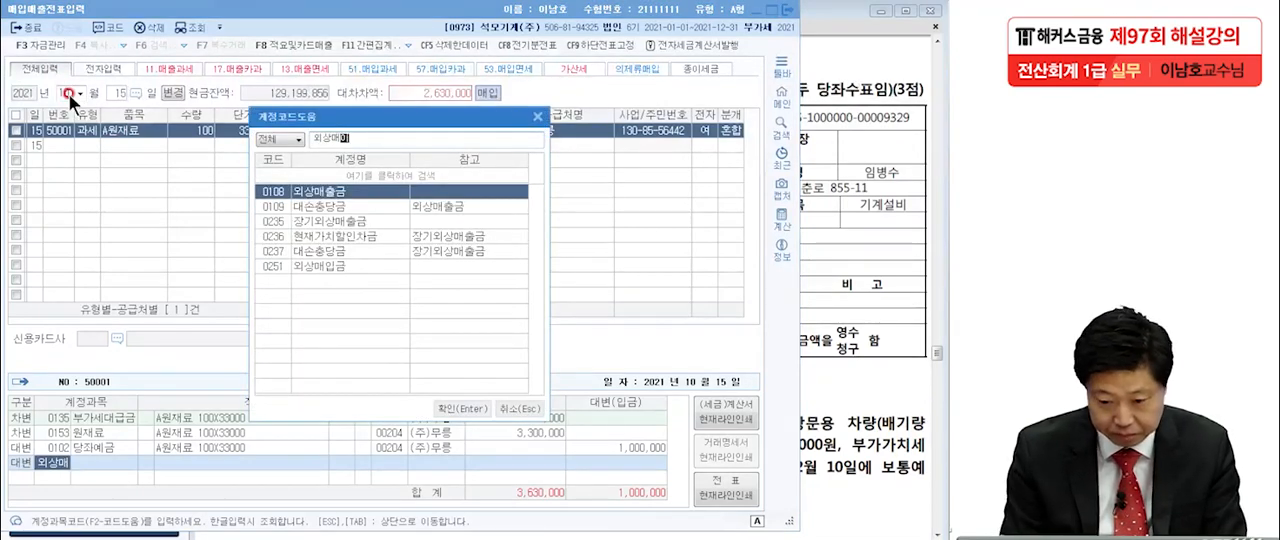
pyautogui.write('입')
pyautogui.press('Return')
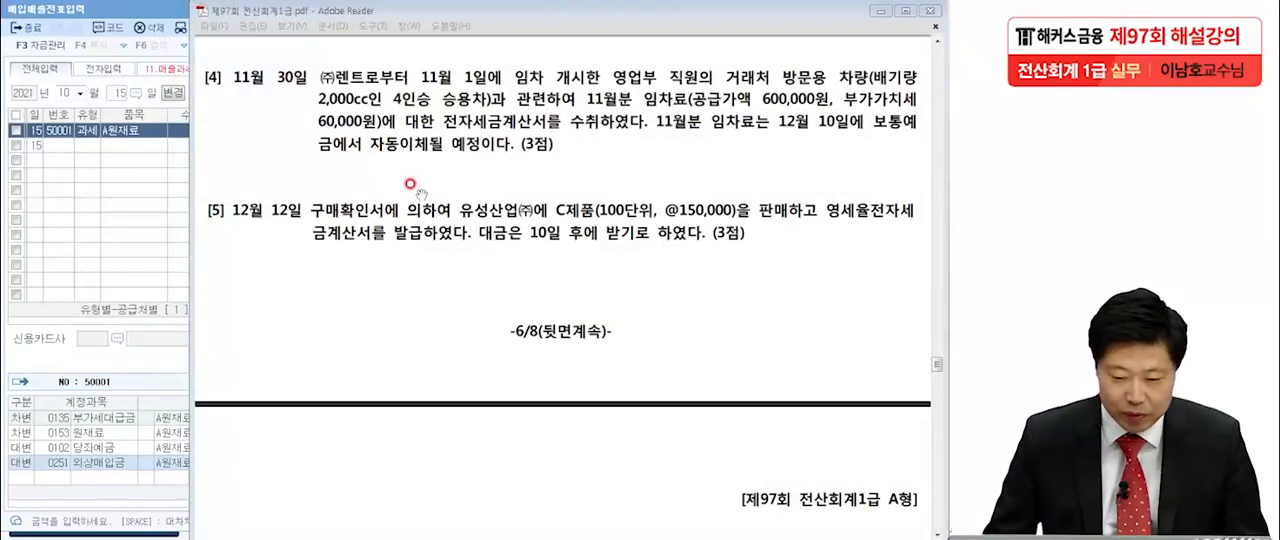
# Switch to the exam PDF and underline 승용차, 영업부, 부가가치세 60,000원 and 전자세금계산서 in item [4] with the pen.
pyautogui.click(430, 191)
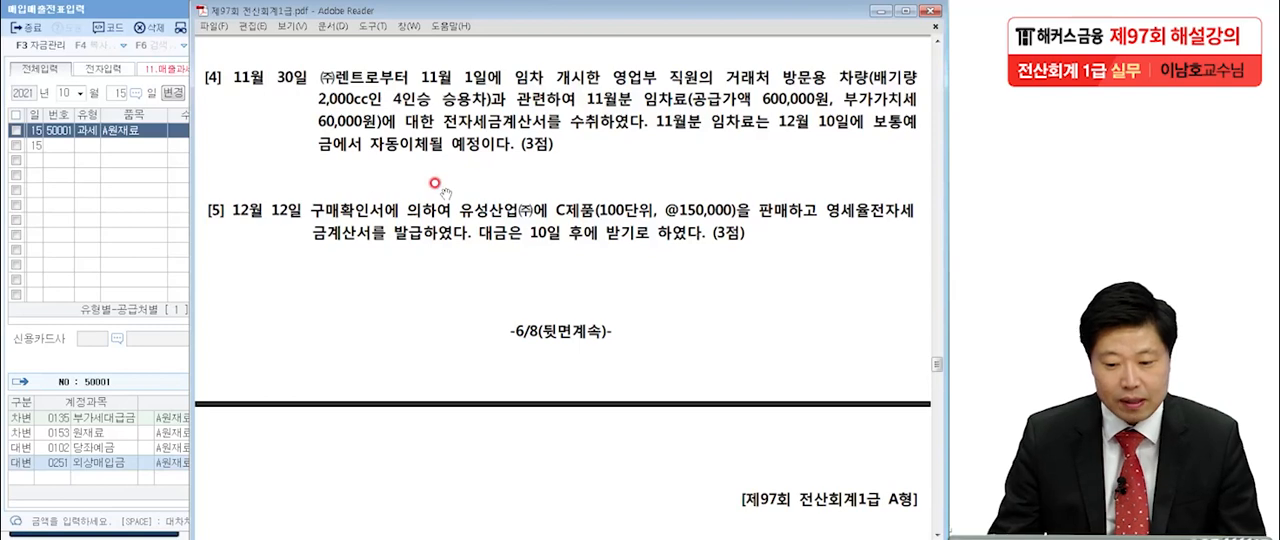
pyautogui.click(168, 537)
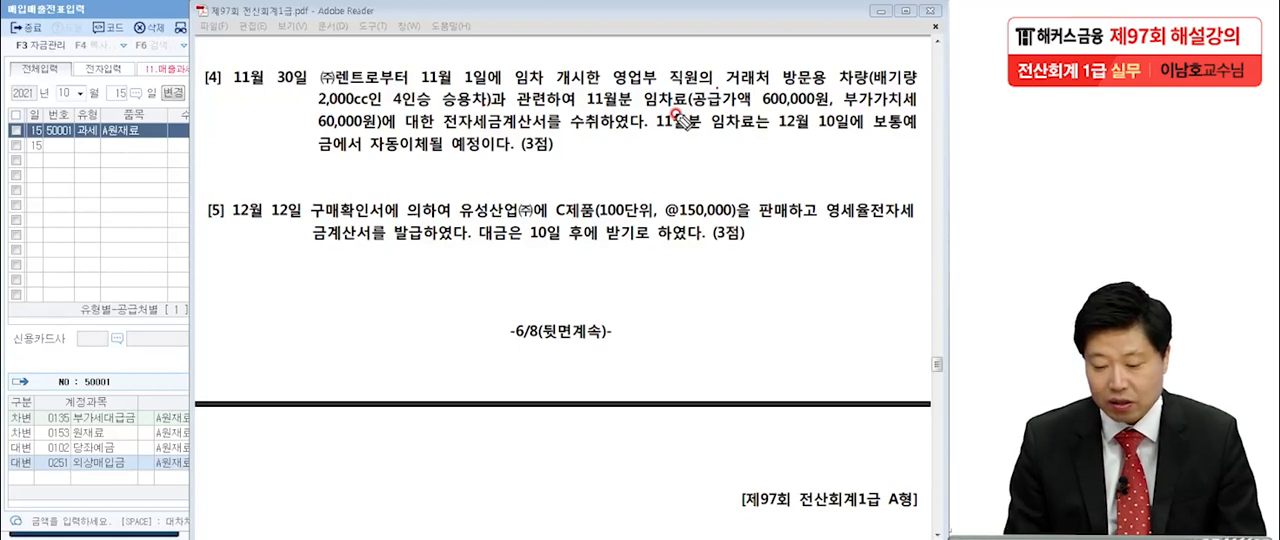
pyautogui.click(639, 134)
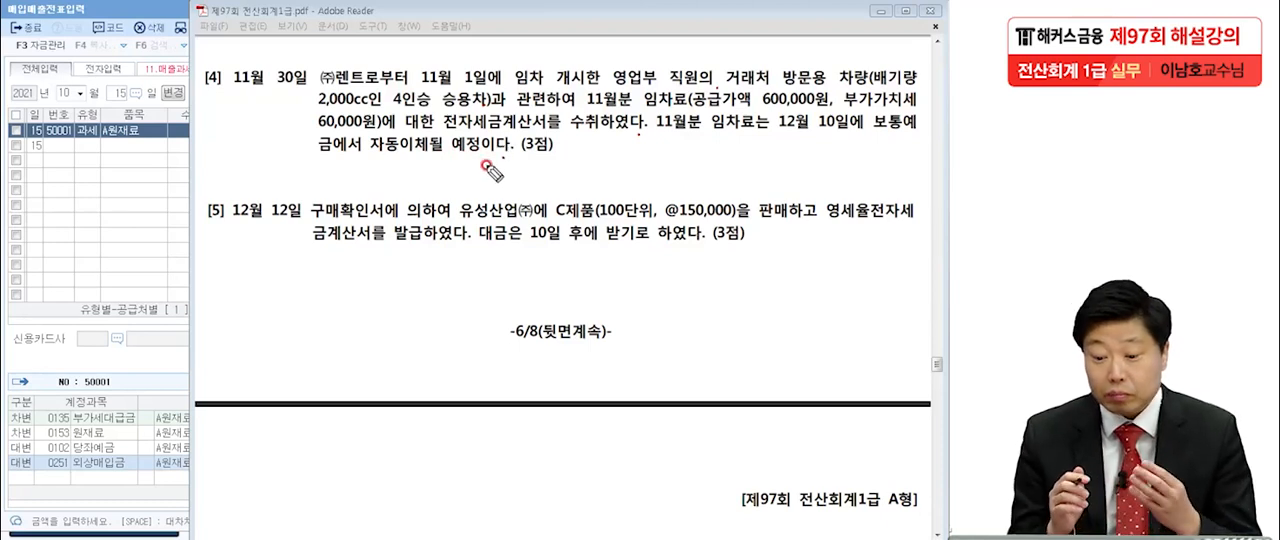
pyautogui.moveTo(437, 113); pyautogui.dragTo(487, 110)
pyautogui.moveTo(651, 88); pyautogui.dragTo(614, 86)
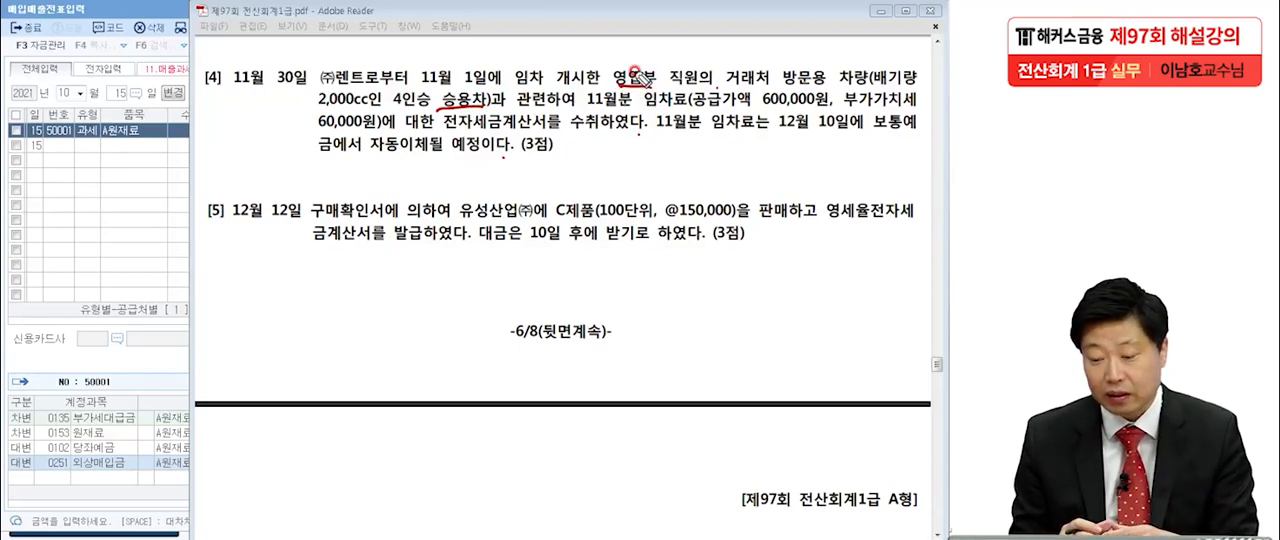
pyautogui.moveTo(838, 113); pyautogui.dragTo(920, 112)
pyautogui.moveTo(318, 141); pyautogui.dragTo(542, 128)
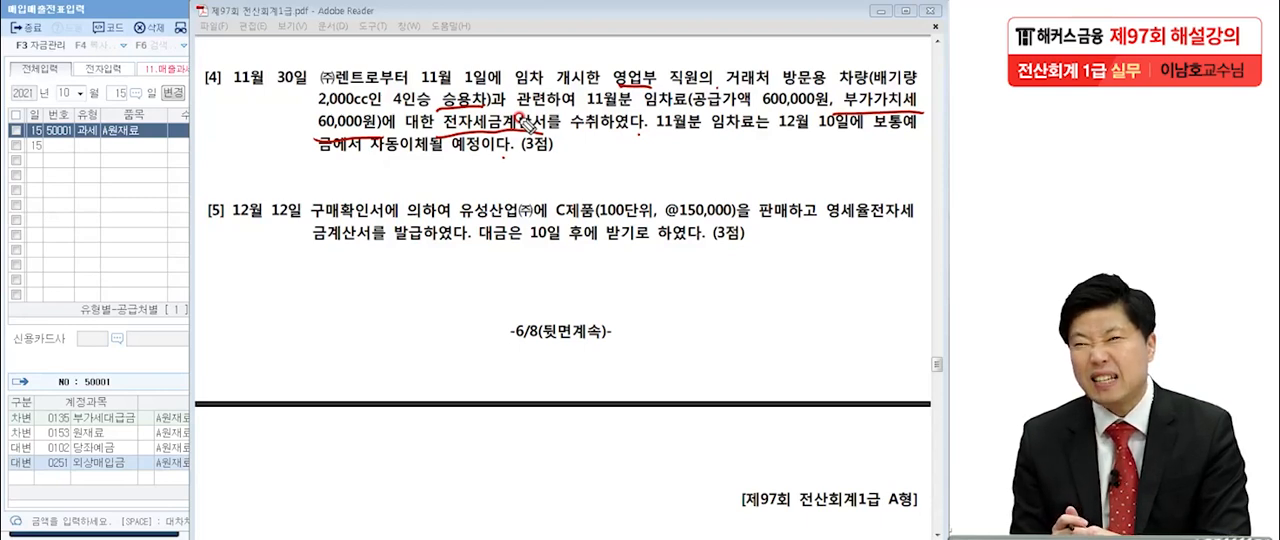
# Circle 4인승, underline 배기량 2,000cc in item [4], and write a circled 54 over the voucher window.
pyautogui.moveTo(432, 118)
pyautogui.mouseDown()
pyautogui.moveTo(382, 112)
pyautogui.moveTo(452, 90)
pyautogui.moveTo(438, 118)
pyautogui.mouseUp()
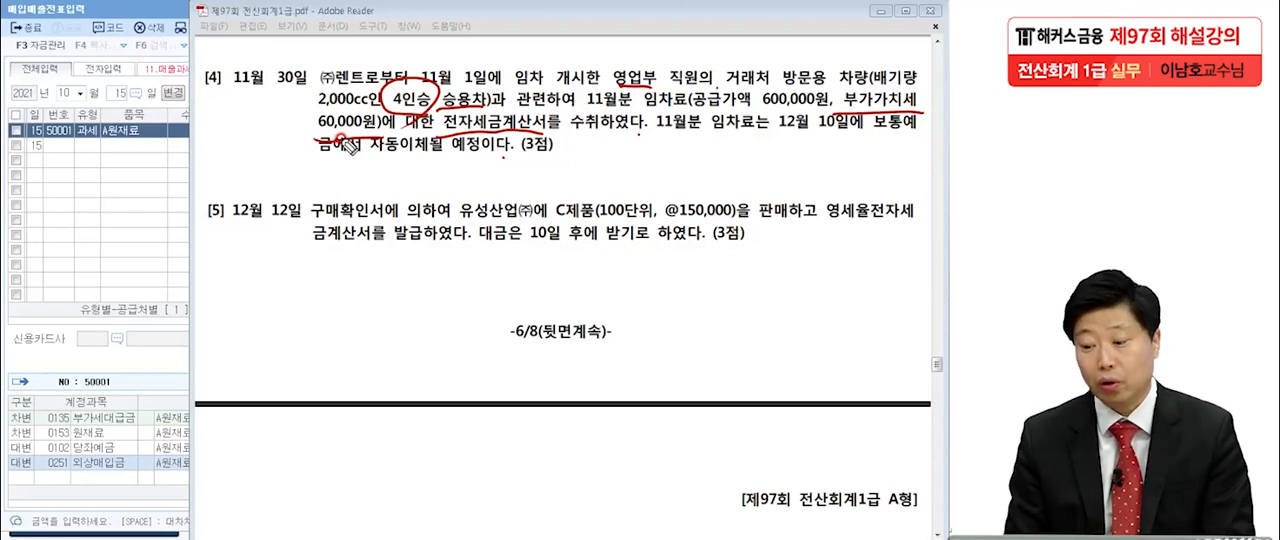
pyautogui.moveTo(868, 95); pyautogui.dragTo(928, 94)
pyautogui.moveTo(318, 113)
pyautogui.mouseDown()
pyautogui.moveTo(400, 113)
pyautogui.moveTo(421, 135)
pyautogui.mouseUp()
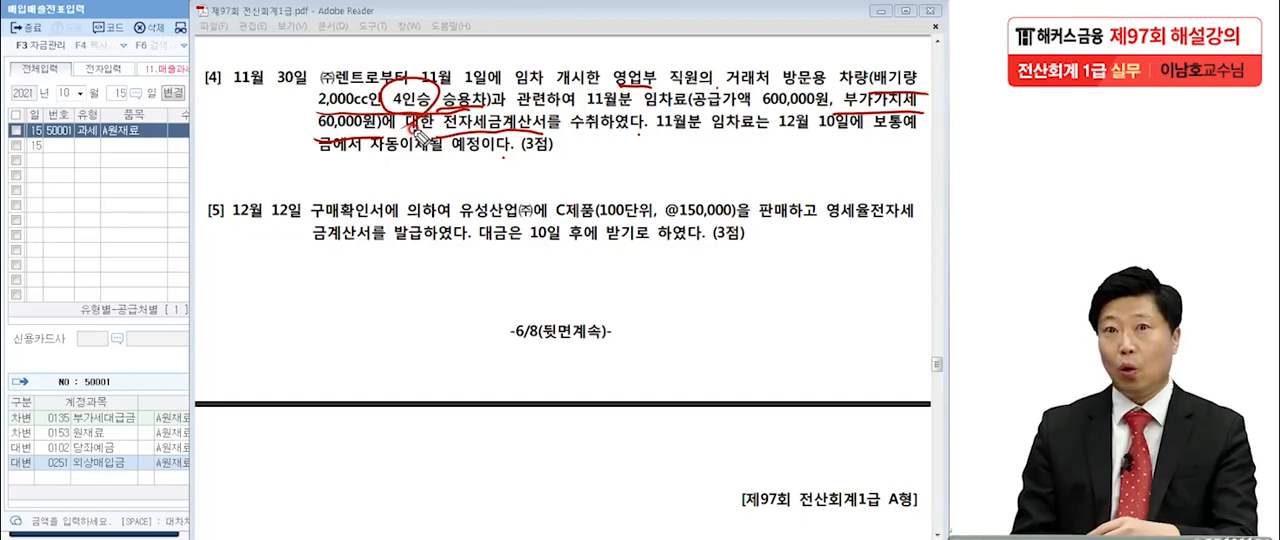
pyautogui.moveTo(108, 180)
pyautogui.mouseDown()
pyautogui.moveTo(185, 225)
pyautogui.moveTo(140, 240)
pyautogui.mouseUp()
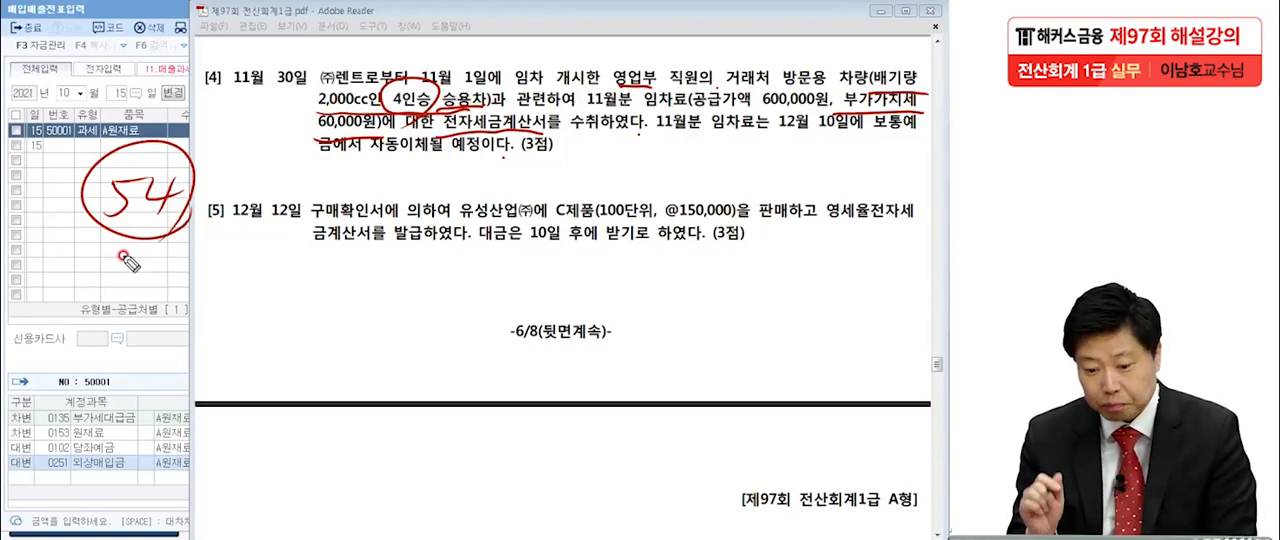
# Underline 임차료, 보통예 and 12월 10일 in item [4], and clear all the pen marks.
pyautogui.moveTo(643, 113); pyautogui.dragTo(690, 113)
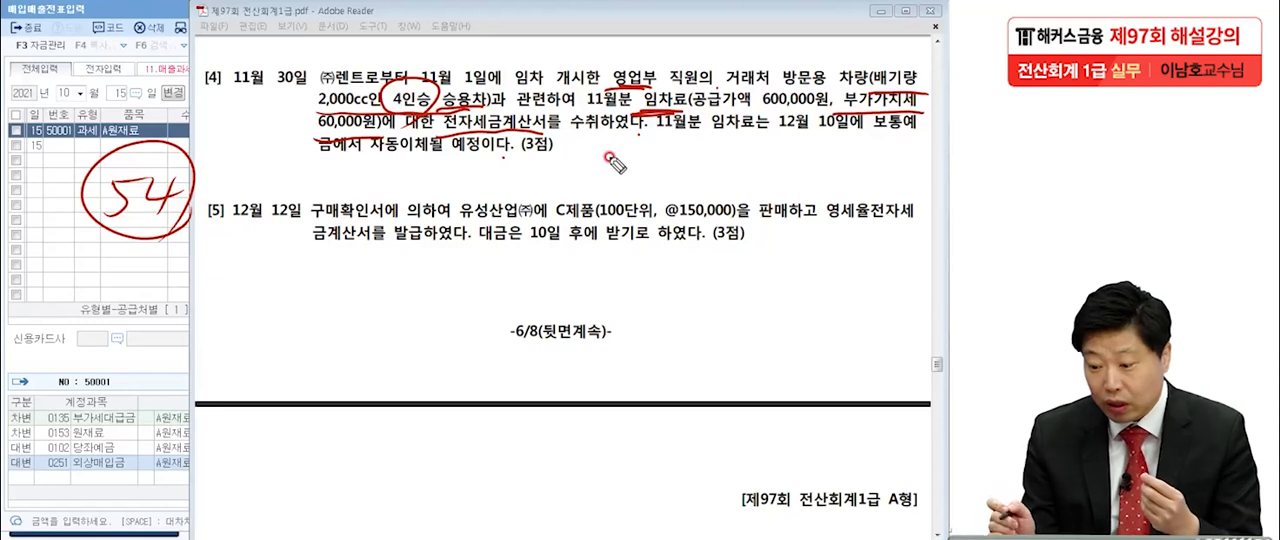
pyautogui.moveTo(873, 141); pyautogui.dragTo(918, 140)
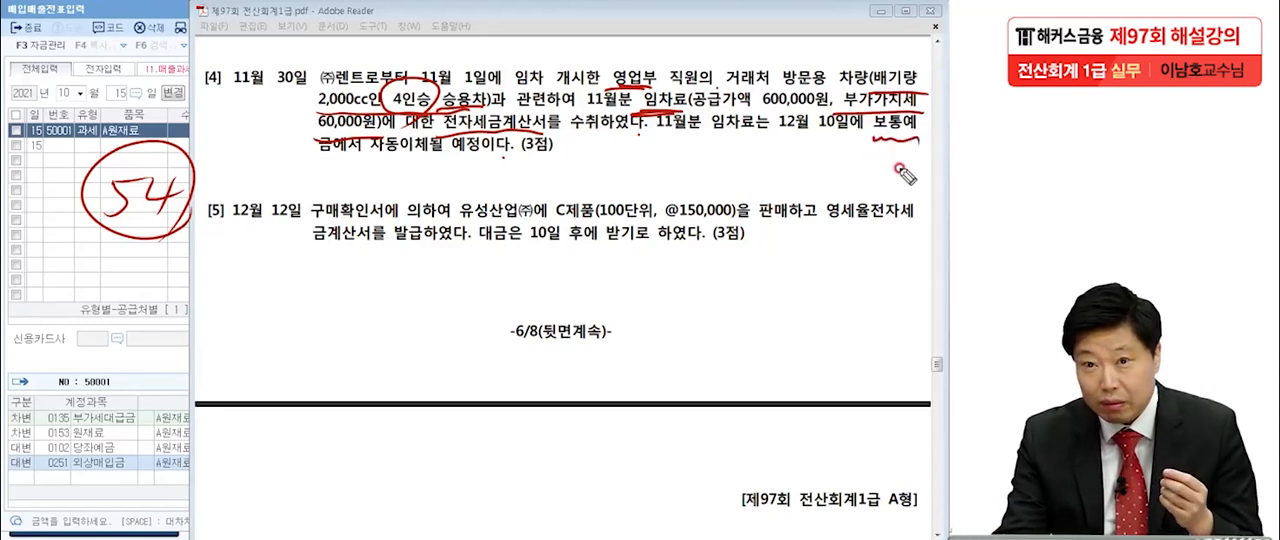
pyautogui.moveTo(757, 141); pyautogui.dragTo(860, 139)
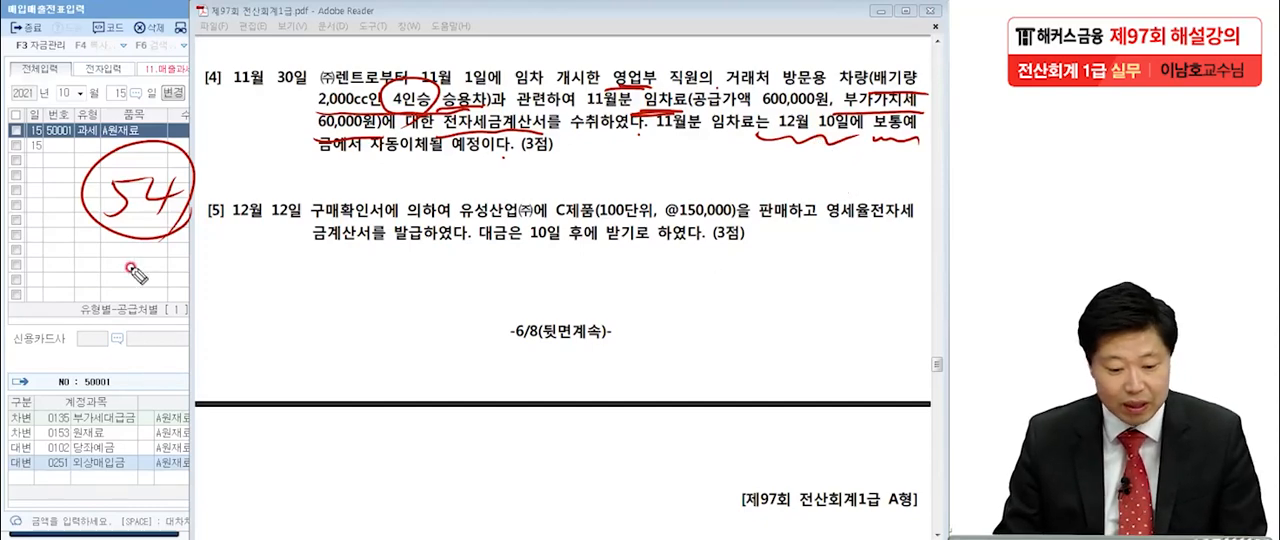
pyautogui.press('Escape')
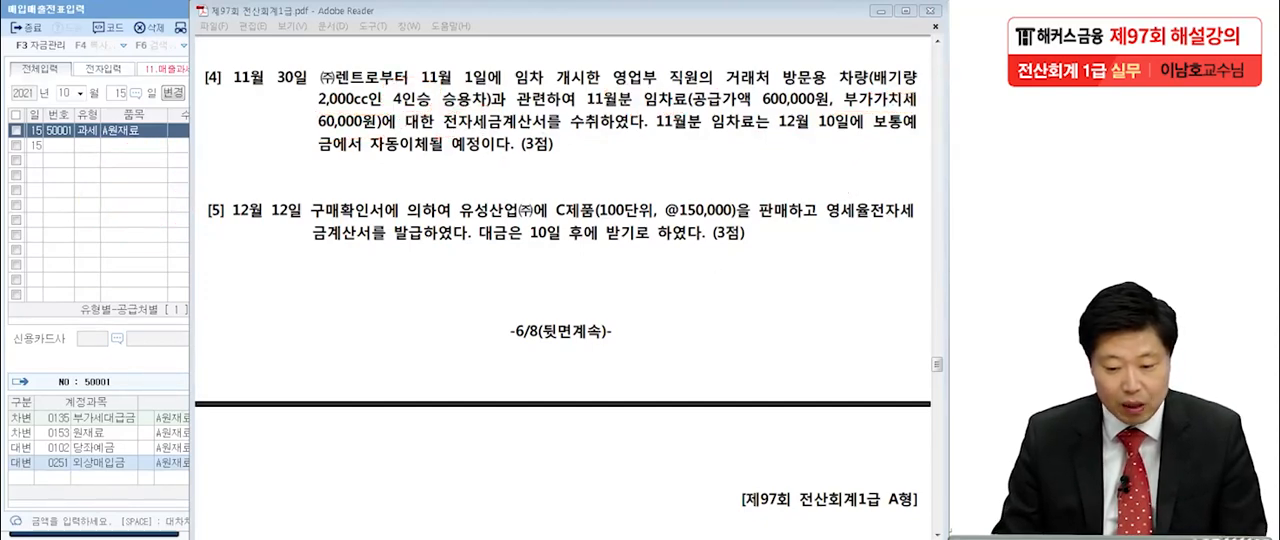
# Switch to the 매입매출전표입력 window, set the date to November 30, and start a voucher of type 54 불공 without an item.
pyautogui.click(71, 218)
pyautogui.click(68, 95)
pyautogui.write('1')
pyautogui.press('Return')
pyautogui.write('30')
pyautogui.press('Return')
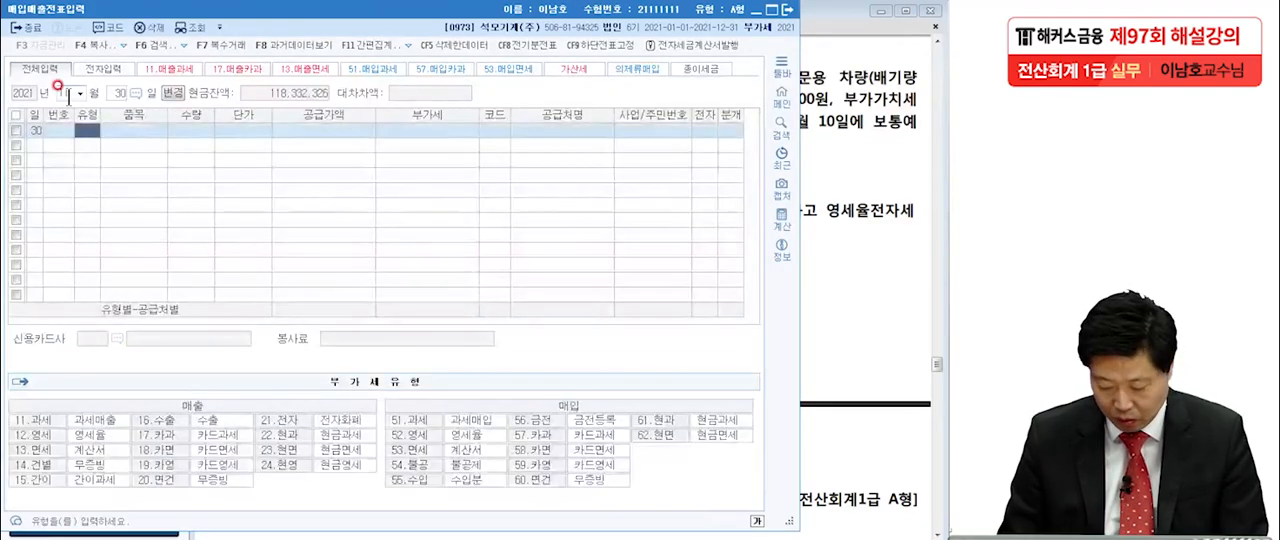
pyautogui.write('54')
pyautogui.press('Return')
pyautogui.press('Return')
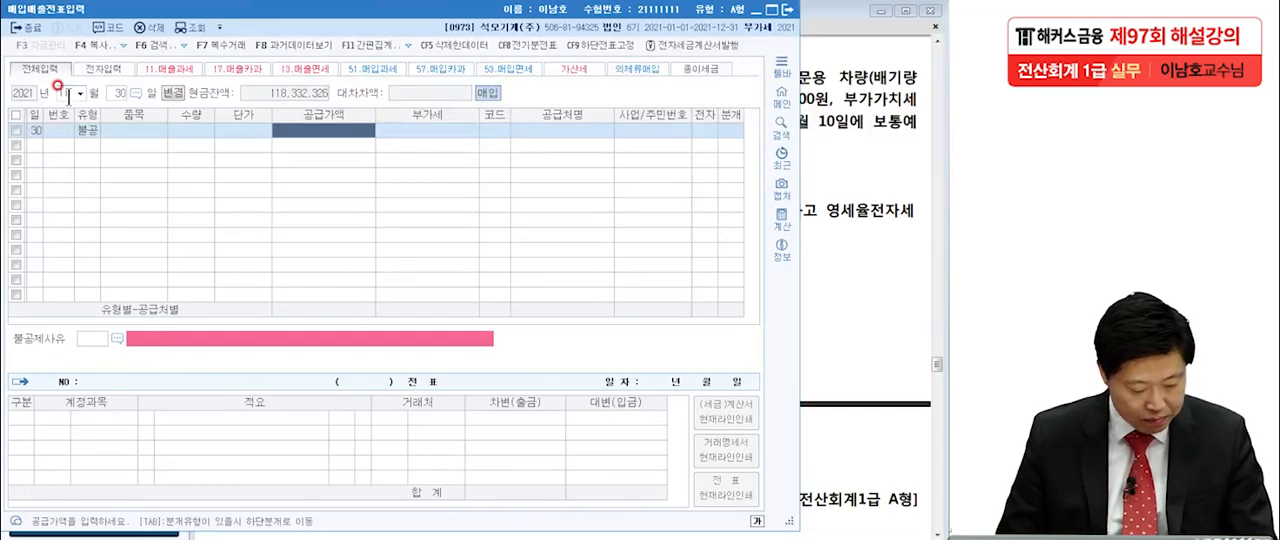
# Set the supply value to 600,000, accept the calculated VAT, and choose (주)렌트 as the supplier.
pyautogui.write('600000')
pyautogui.press('Return')
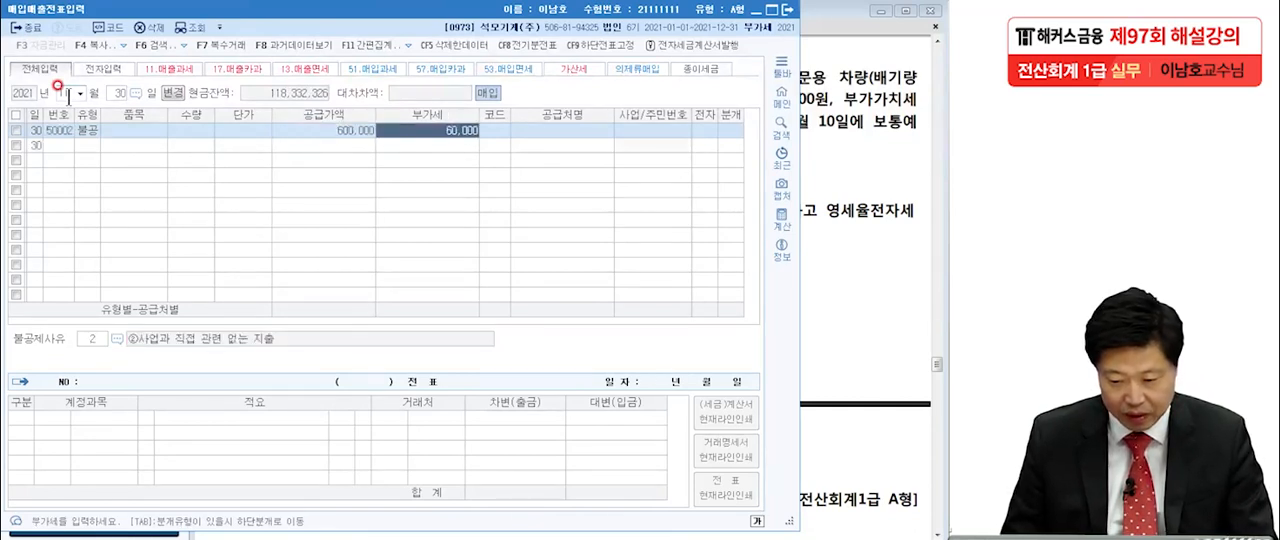
pyautogui.press('Return')
pyautogui.press('F2')
pyautogui.write('렌')
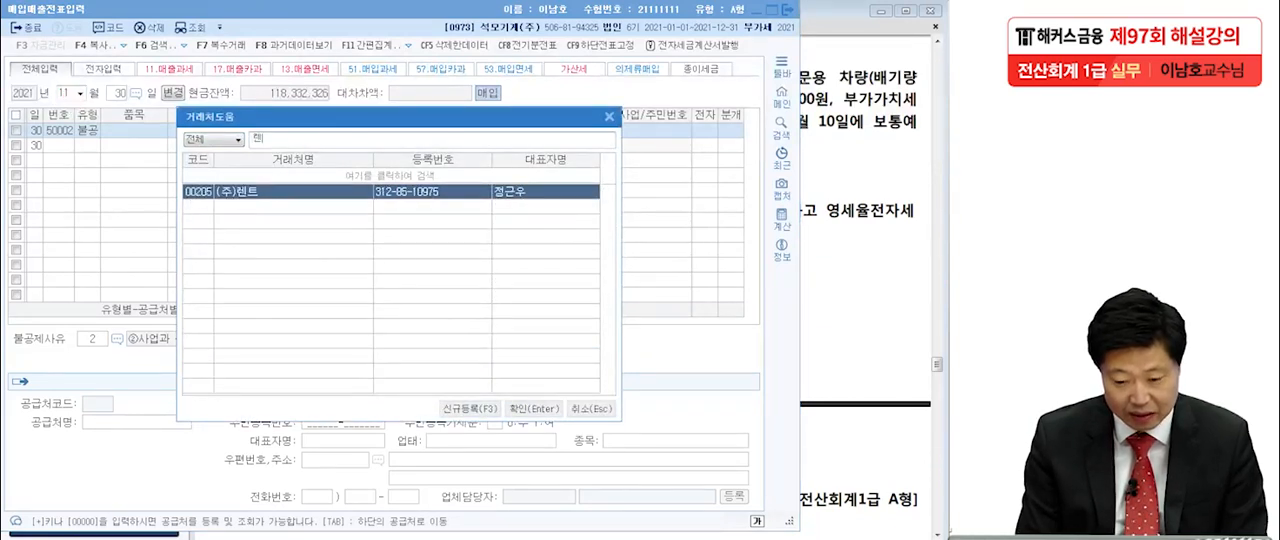
pyautogui.press('Return')
pyautogui.press('Return')
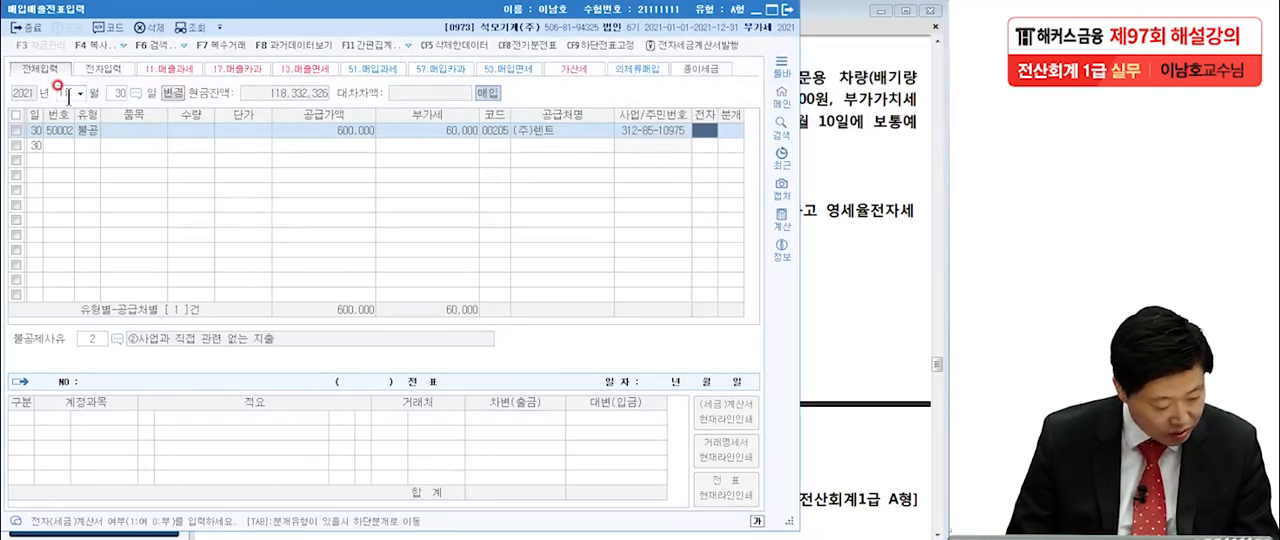
# Mark the invoice as electronic and set the non-deduction reason to 3, 비영업용 소형승용자동차 구입·유지 및 임차.
pyautogui.write('1')
pyautogui.press('Return')
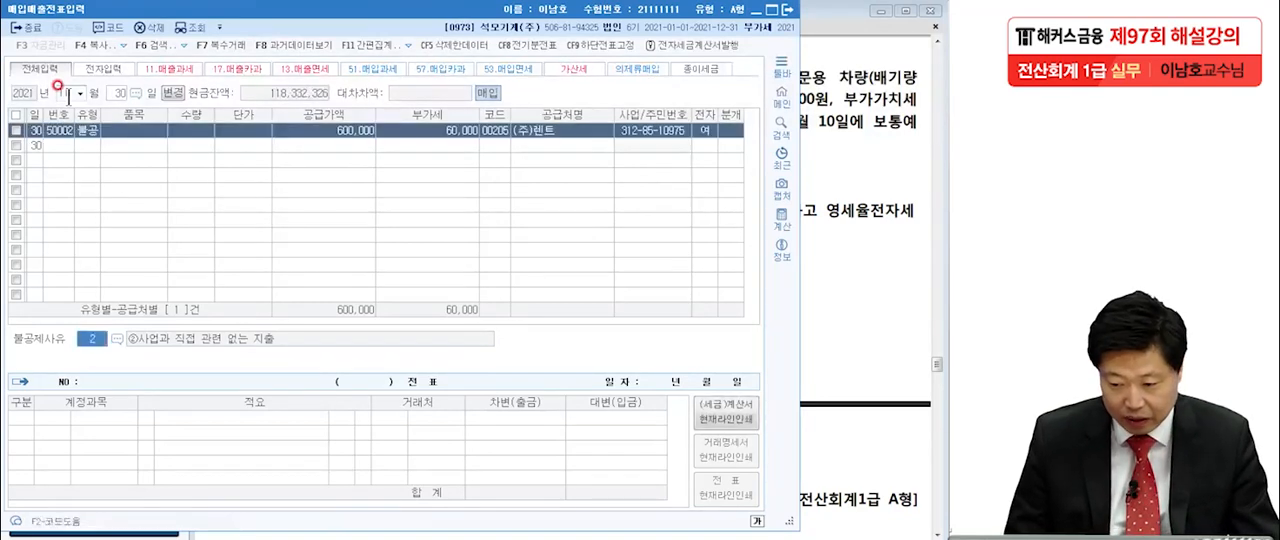
pyautogui.click(117, 333)
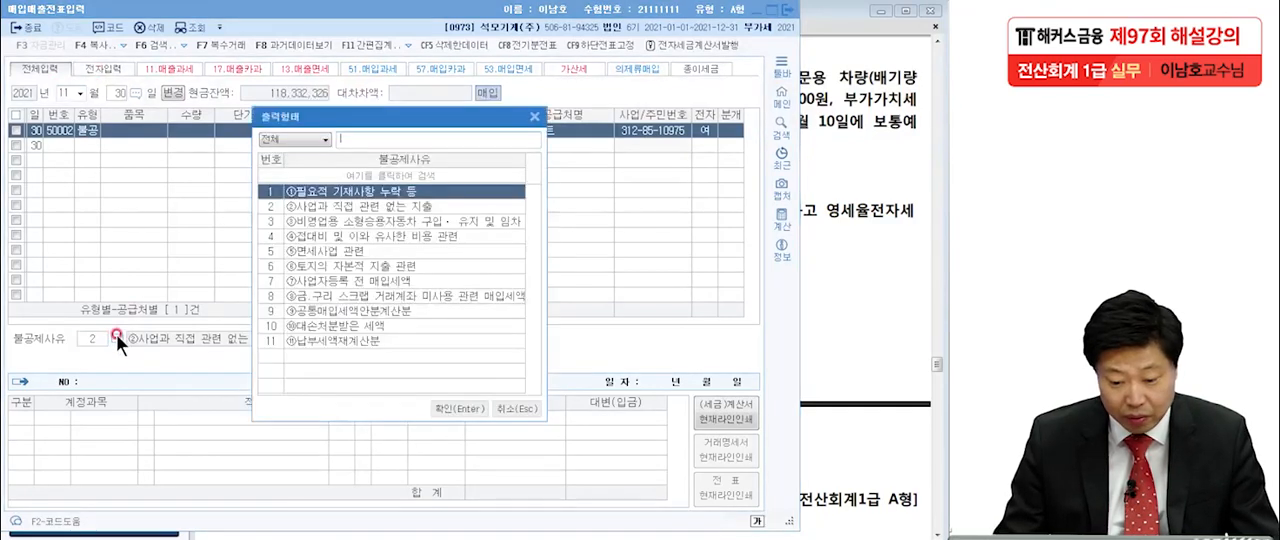
pyautogui.click(320, 221)
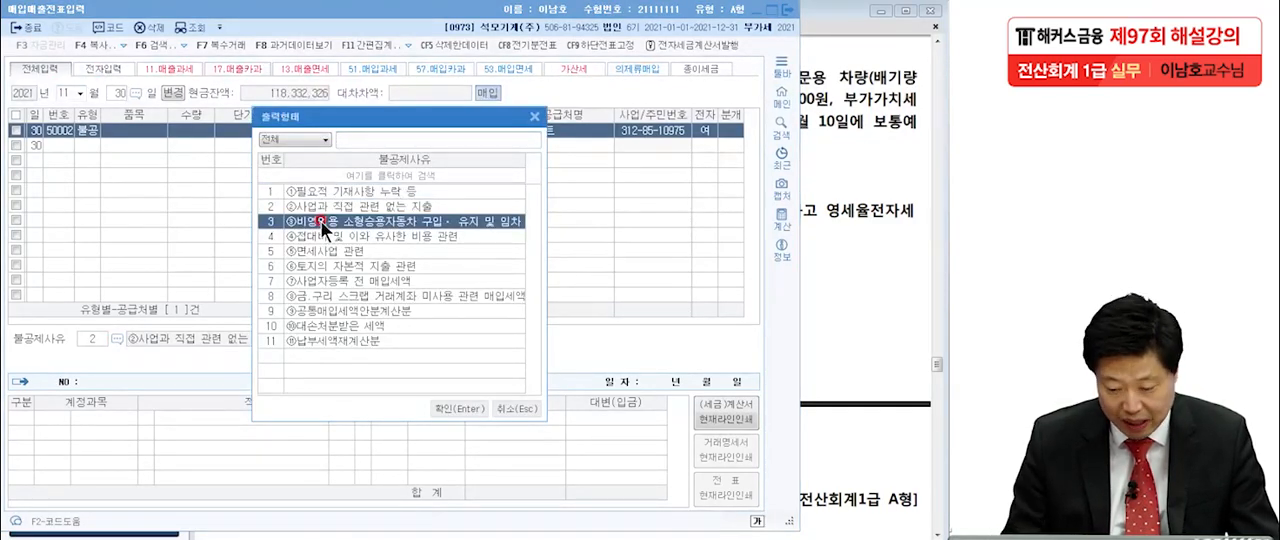
pyautogui.doubleClick(320, 221)
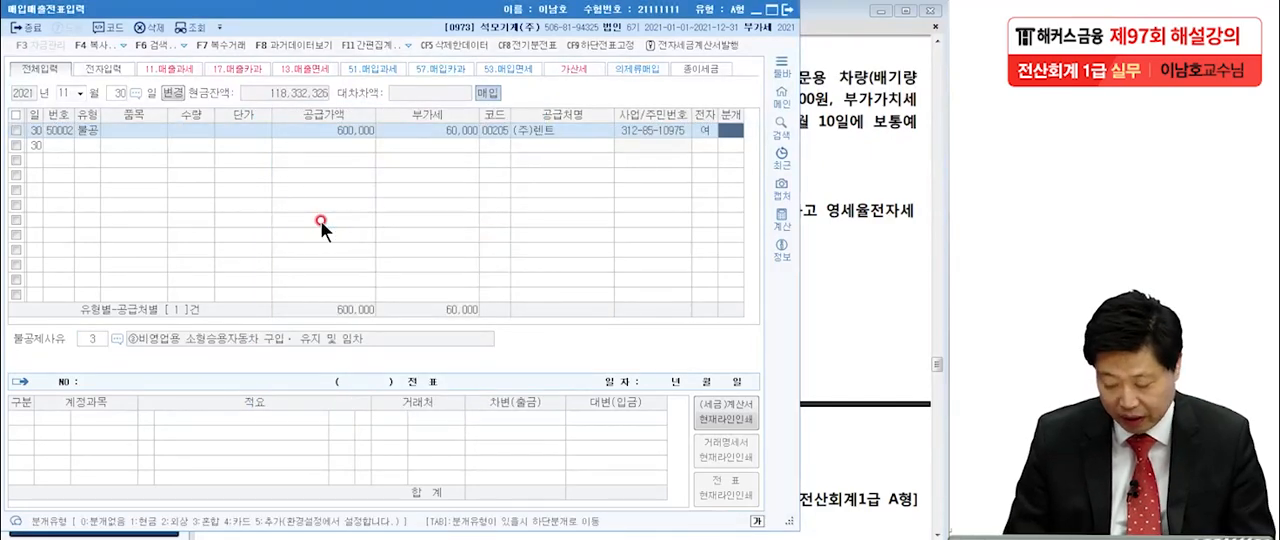
# Choose 혼합 as the journal type and change the debit account to 0819 임차료 (판매관리비).
pyautogui.write('3')
pyautogui.press('Return')
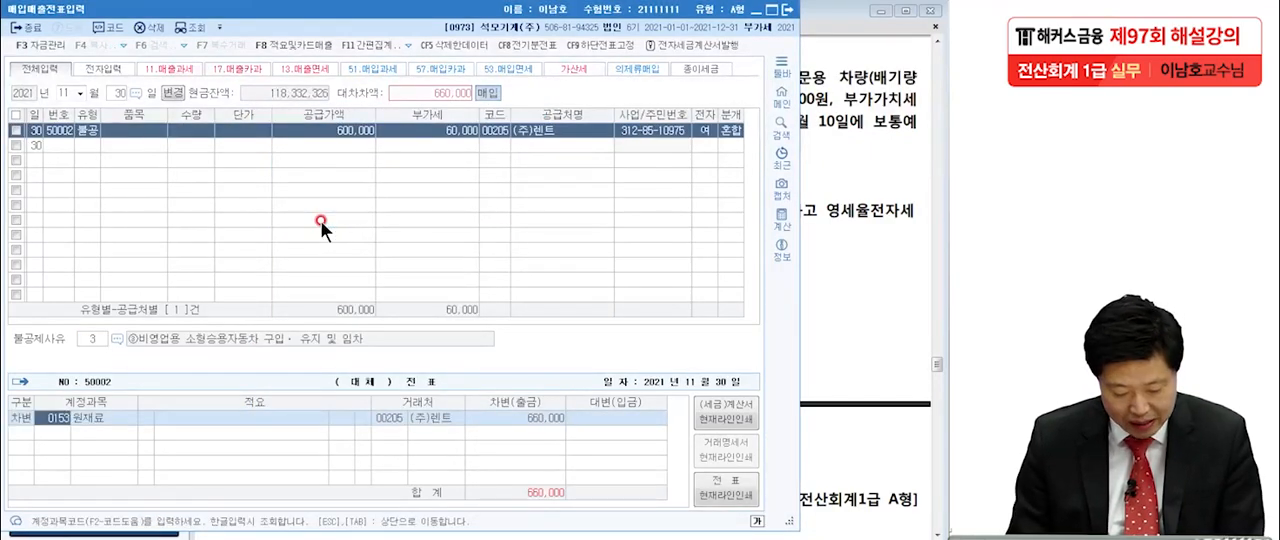
pyautogui.press('F2')
pyautogui.write('임차료')
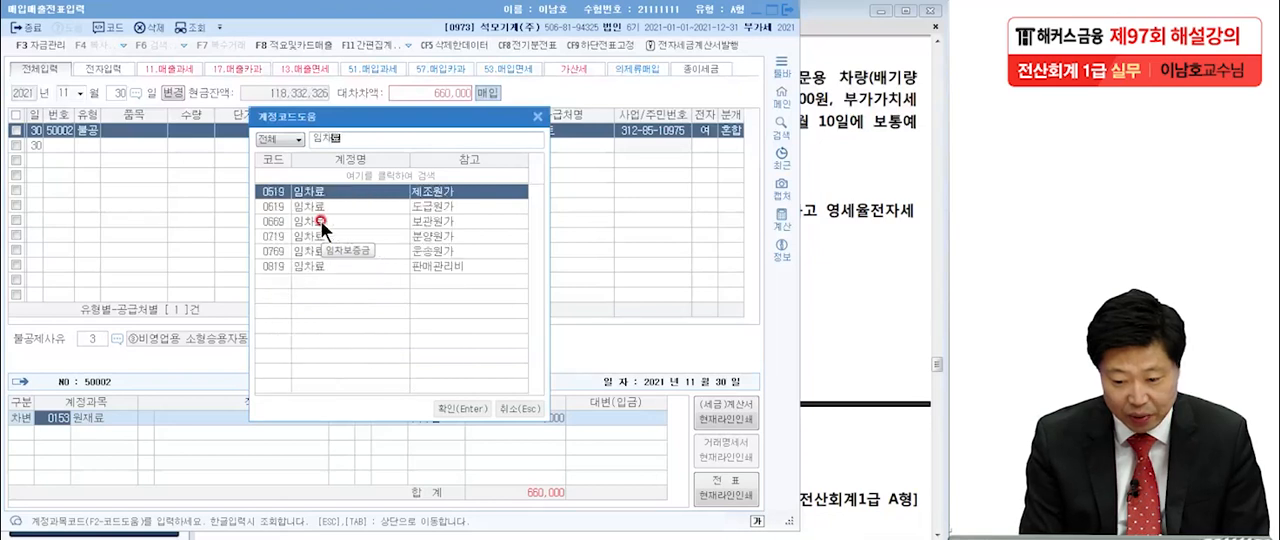
pyautogui.click(314, 266)
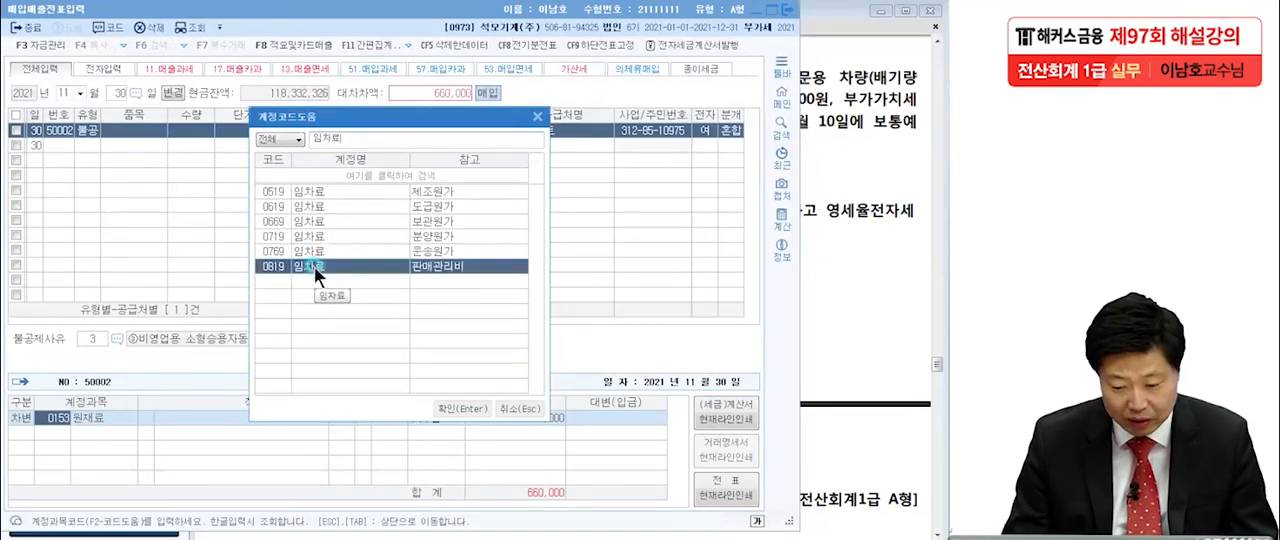
pyautogui.doubleClick(314, 266)
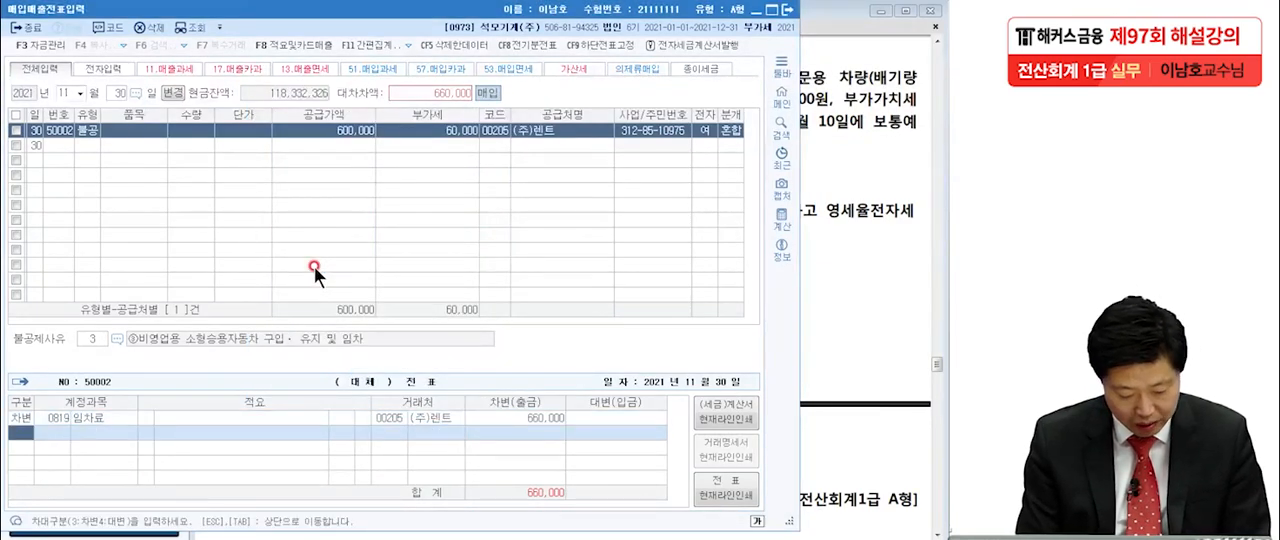
# Add a credit line to account 미지급금 for the full 660,000.
pyautogui.write('4미지급')
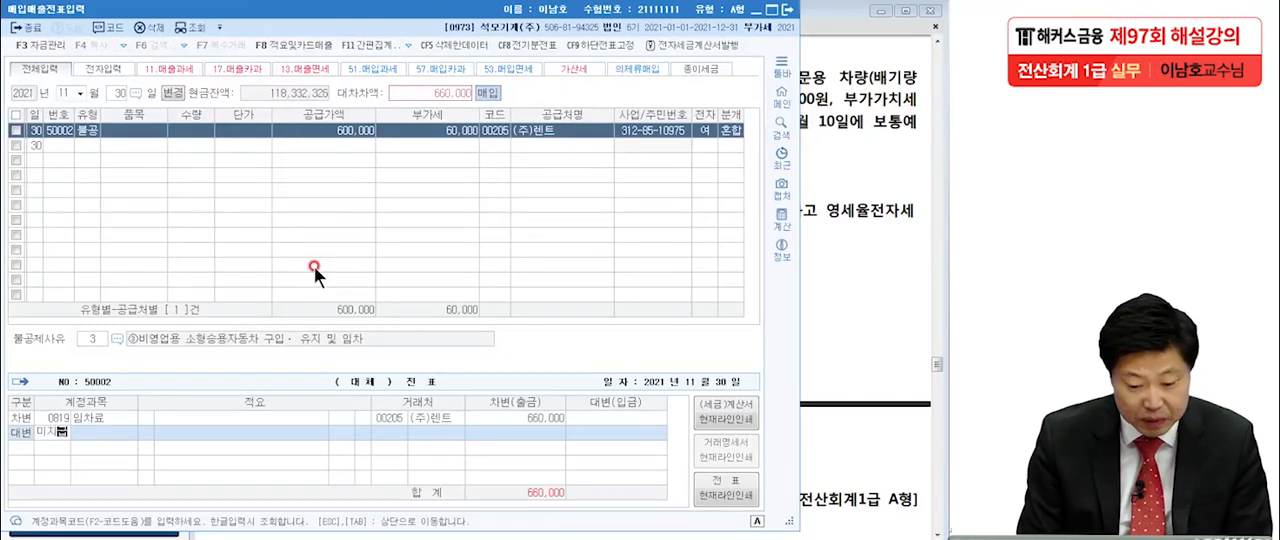
pyautogui.press('Return')
pyautogui.press('Return')
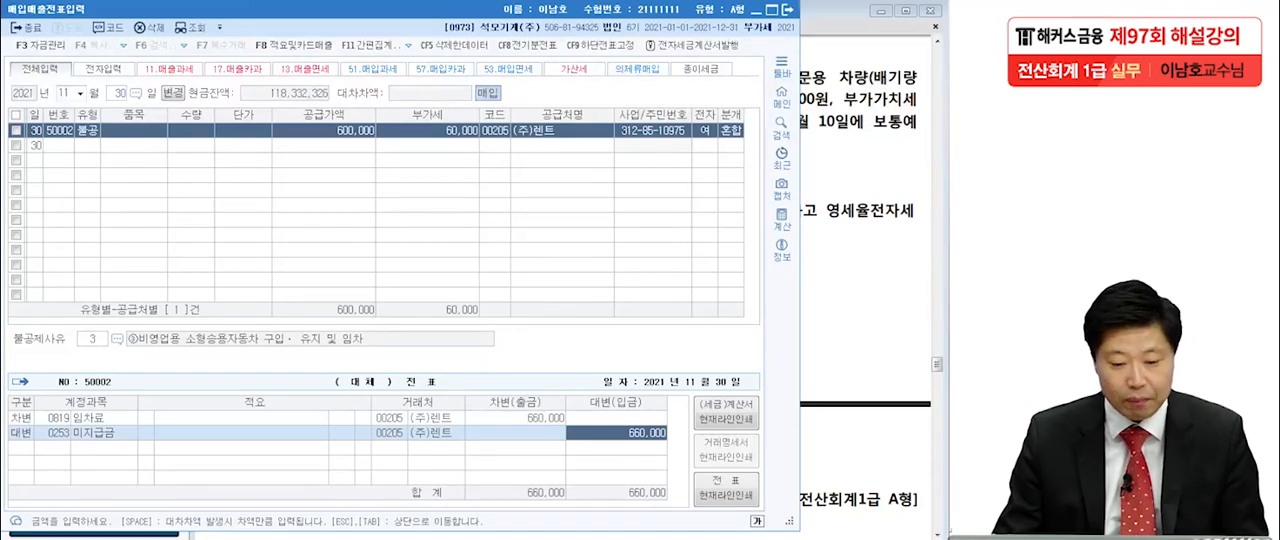
# Mark up the November 30 voucher to review its 불공 type, supply value, VAT, 임차료 debit and 미지급금 credit.
pyautogui.moveTo(104, 120)
pyautogui.mouseDown()
pyautogui.moveTo(70, 142)
pyautogui.moveTo(74, 160)
pyautogui.mouseUp()
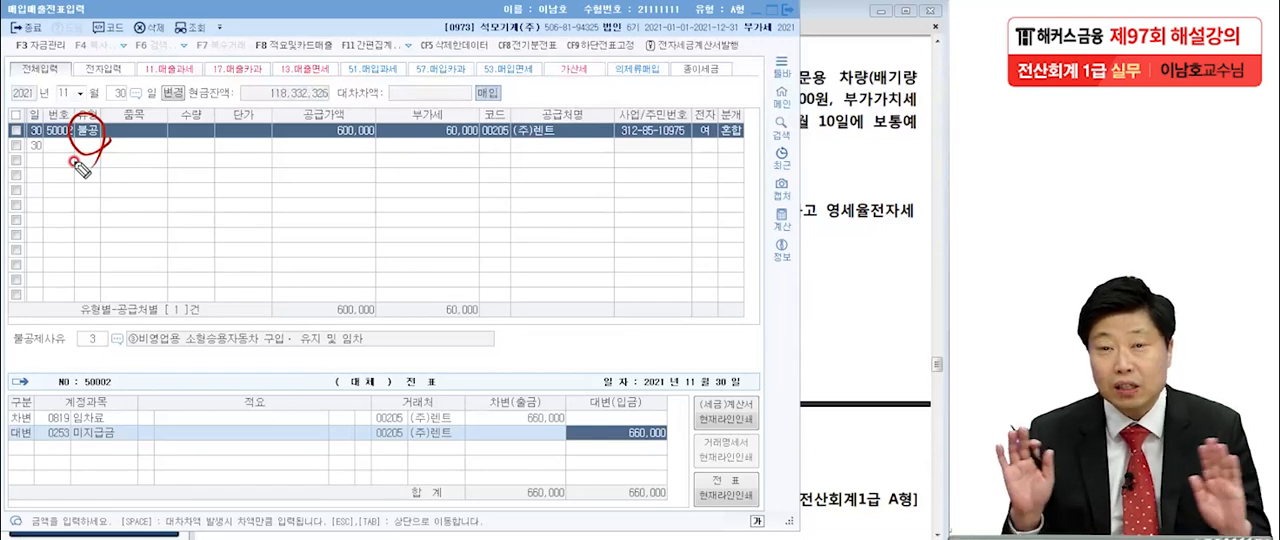
pyautogui.moveTo(297, 149); pyautogui.dragTo(487, 142)
pyautogui.moveTo(562, 400)
pyautogui.mouseDown()
pyautogui.moveTo(514, 423)
pyautogui.moveTo(592, 424)
pyautogui.mouseUp()
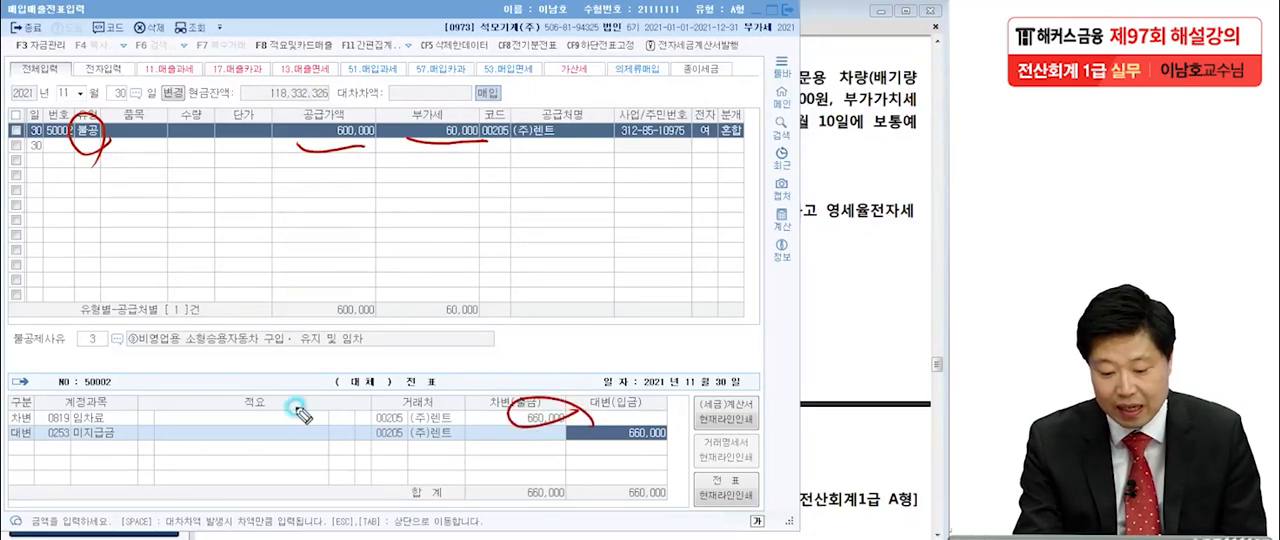
pyautogui.moveTo(125, 420); pyautogui.dragTo(133, 430)
pyautogui.moveTo(590, 424); pyautogui.dragTo(609, 381)
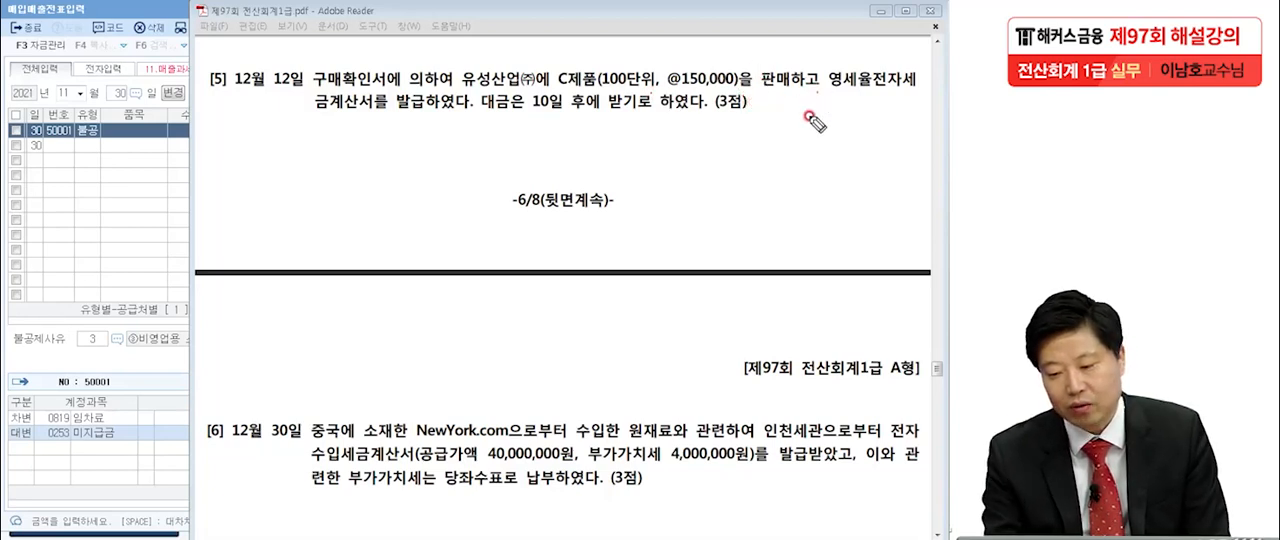
# In the Adobe Reader exam sheet, underline item [5]'s 영세율전자세금계산서 and payment wording, note type 12, and clear the marks.
pyautogui.moveTo(818, 95); pyautogui.dragTo(915, 101)
pyautogui.moveTo(297, 117); pyautogui.dragTo(460, 116)
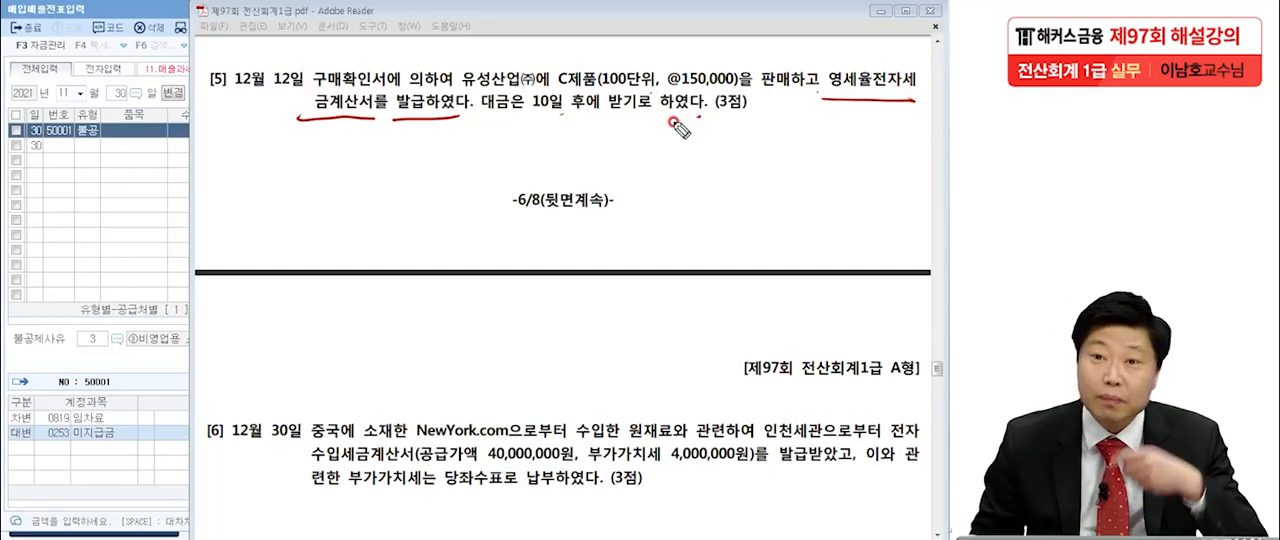
pyautogui.moveTo(121, 176); pyautogui.dragTo(123, 229)
pyautogui.moveTo(137, 186)
pyautogui.mouseDown()
pyautogui.moveTo(138, 202)
pyautogui.moveTo(176, 193)
pyautogui.mouseUp()
pyautogui.moveTo(147, 242)
pyautogui.mouseDown()
pyautogui.moveTo(187, 154)
pyautogui.moveTo(148, 295)
pyautogui.mouseUp()
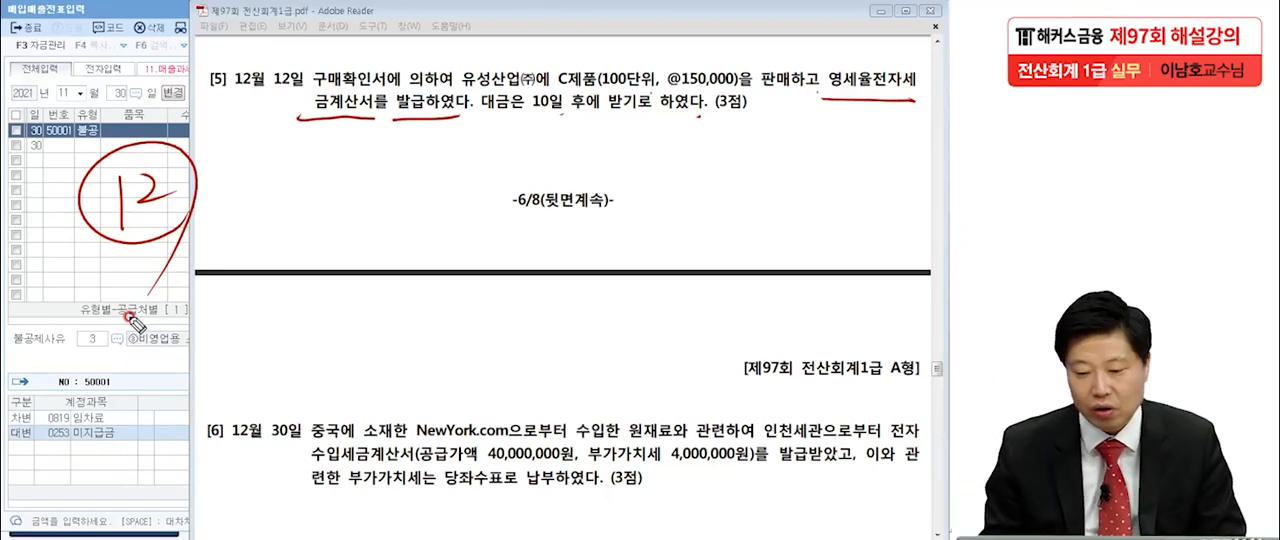
pyautogui.moveTo(482, 118); pyautogui.dragTo(700, 110)
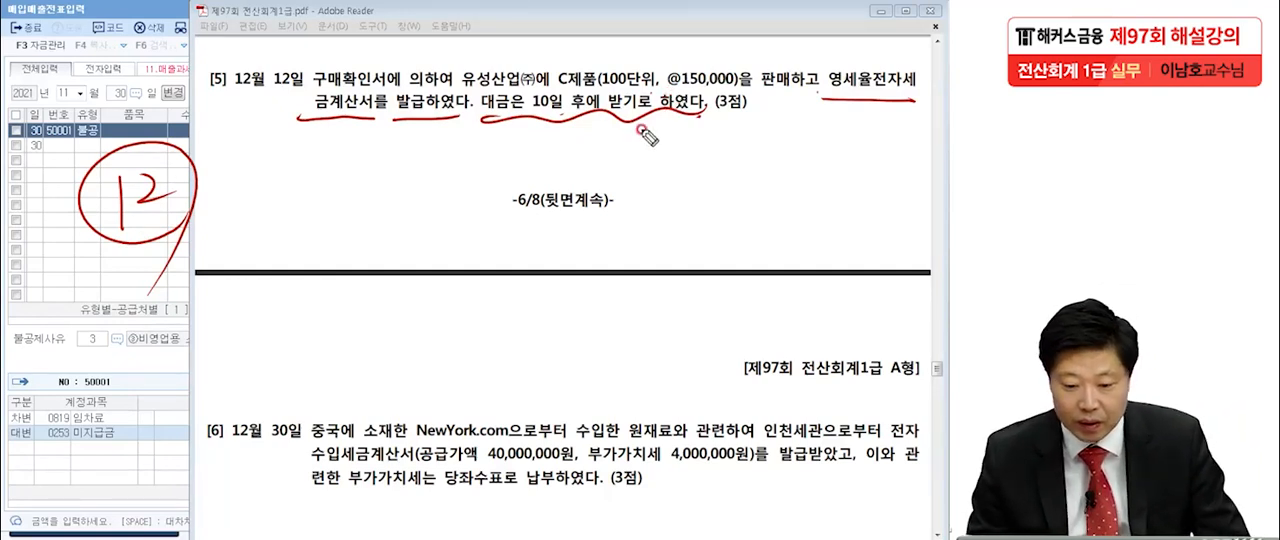
pyautogui.press('Escape')
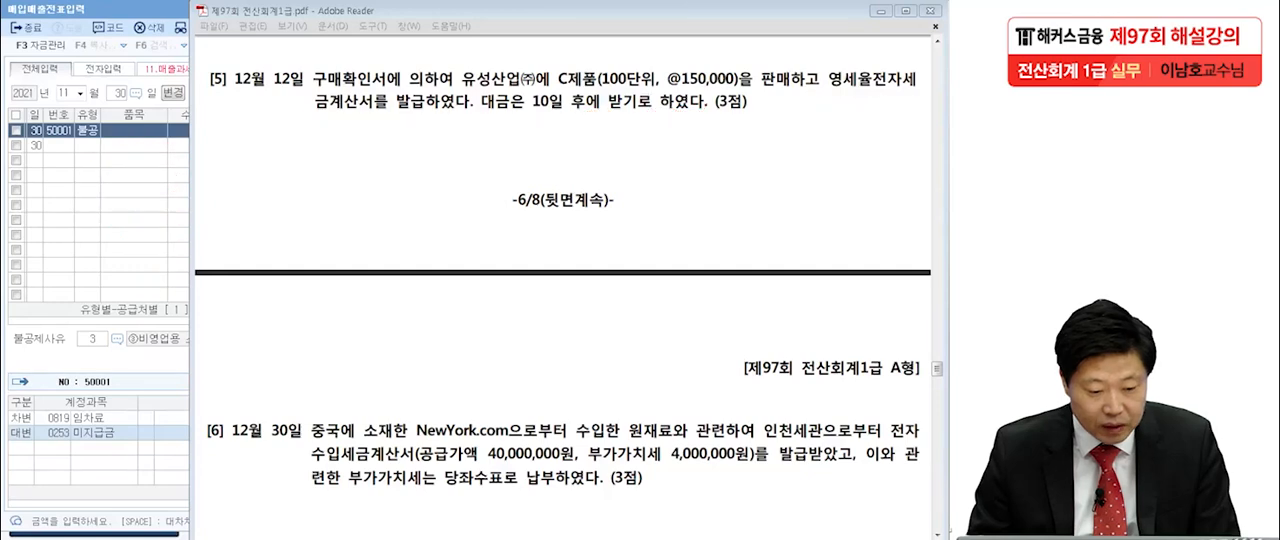
# Switch back to KcLep, set the voucher date to December 12, and choose type 12 영세.
pyautogui.click(100, 205)
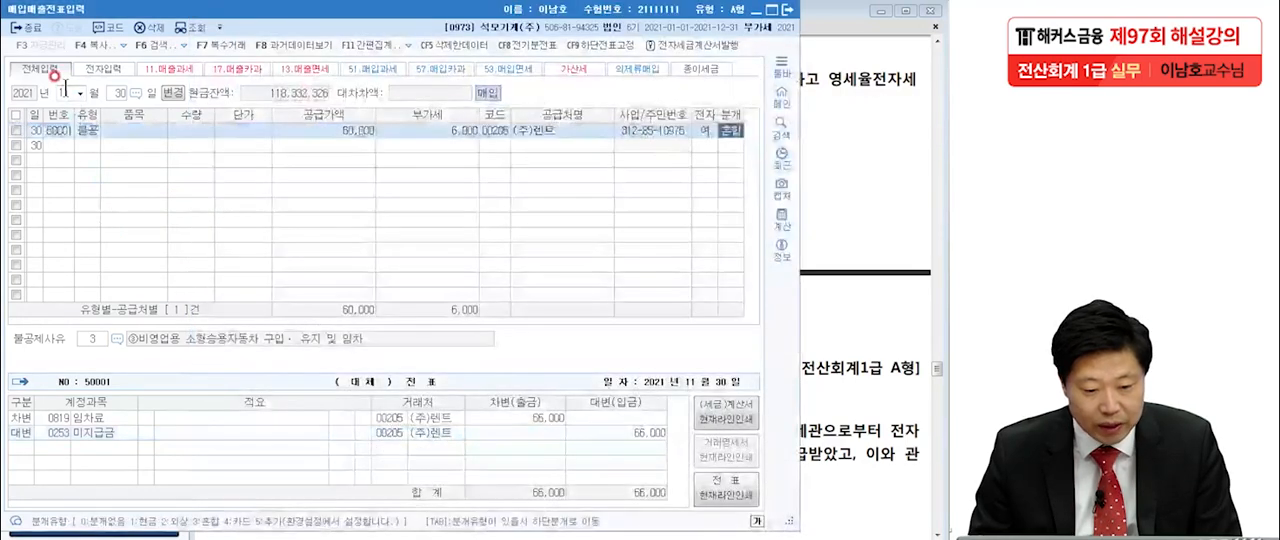
pyautogui.click(66, 88)
pyautogui.write('1212')
pyautogui.press('Return')
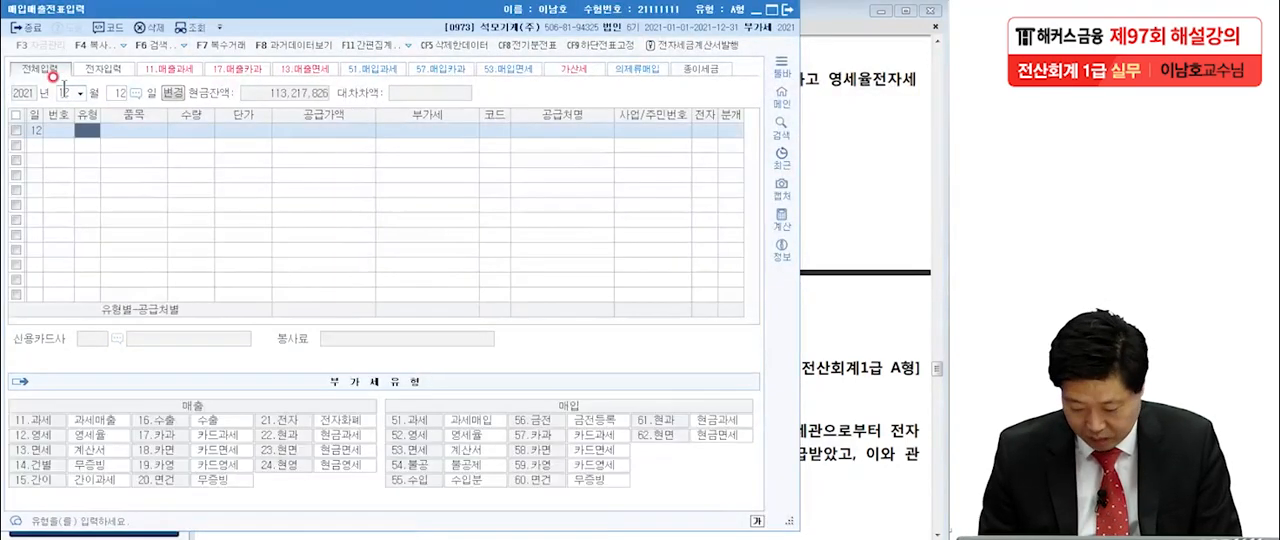
pyautogui.write('12')
pyautogui.press('Return')
pyautogui.press('Return')
pyautogui.press('Return')
pyautogui.press('Return')
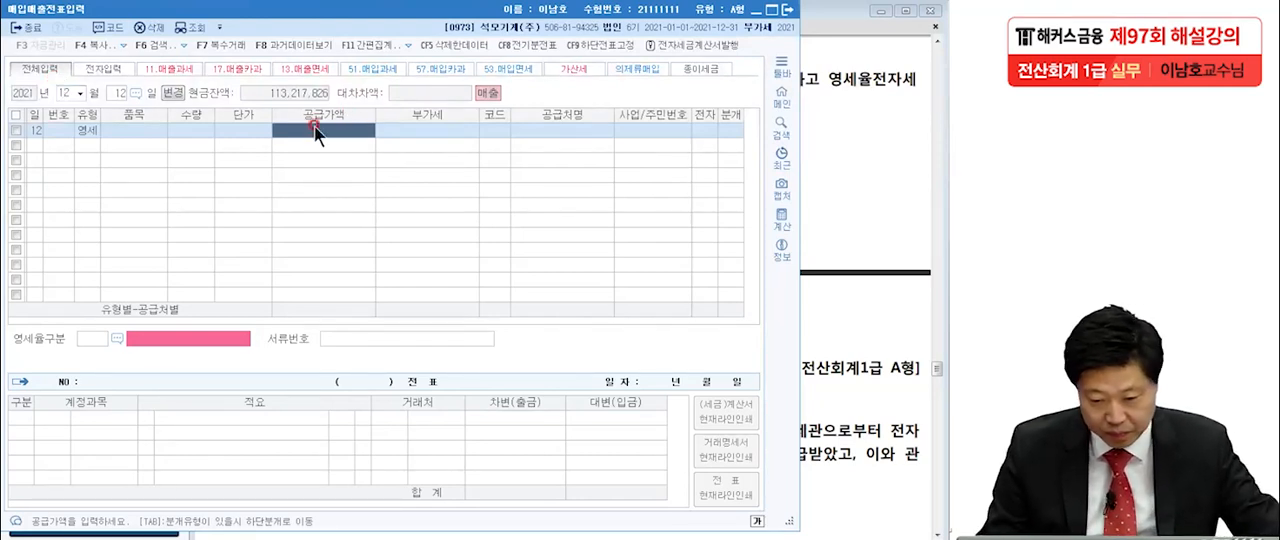
# Set the supply value to 15,000,000, checking it against item [5]'s 100 units at 150,000 in the exam sheet.
pyautogui.write('15,000,000')
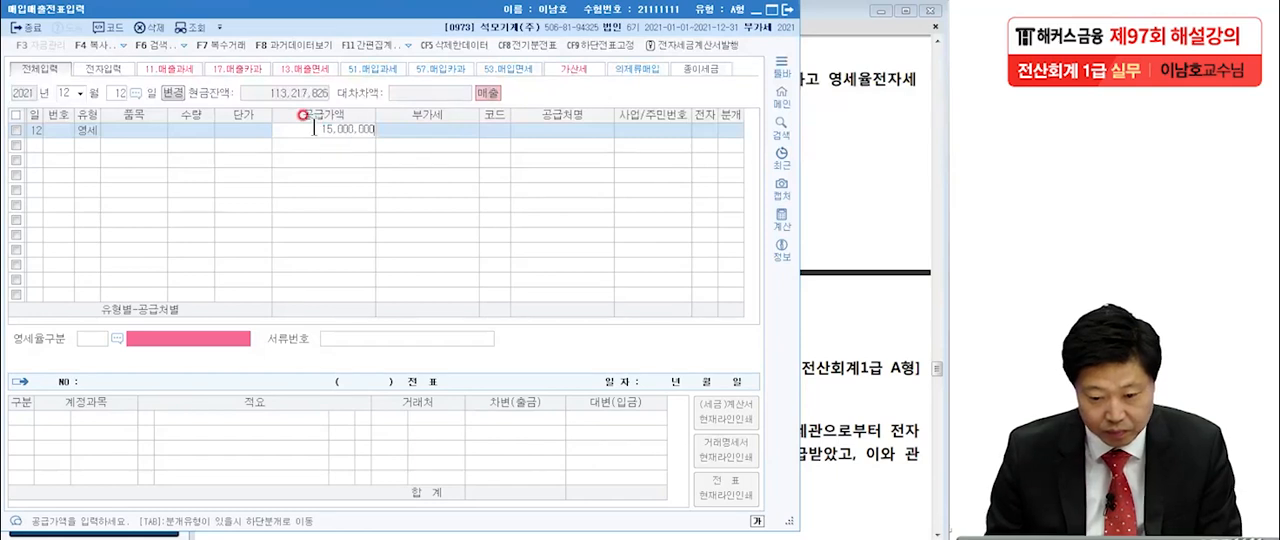
pyautogui.press('Return')
pyautogui.click(811, 103)
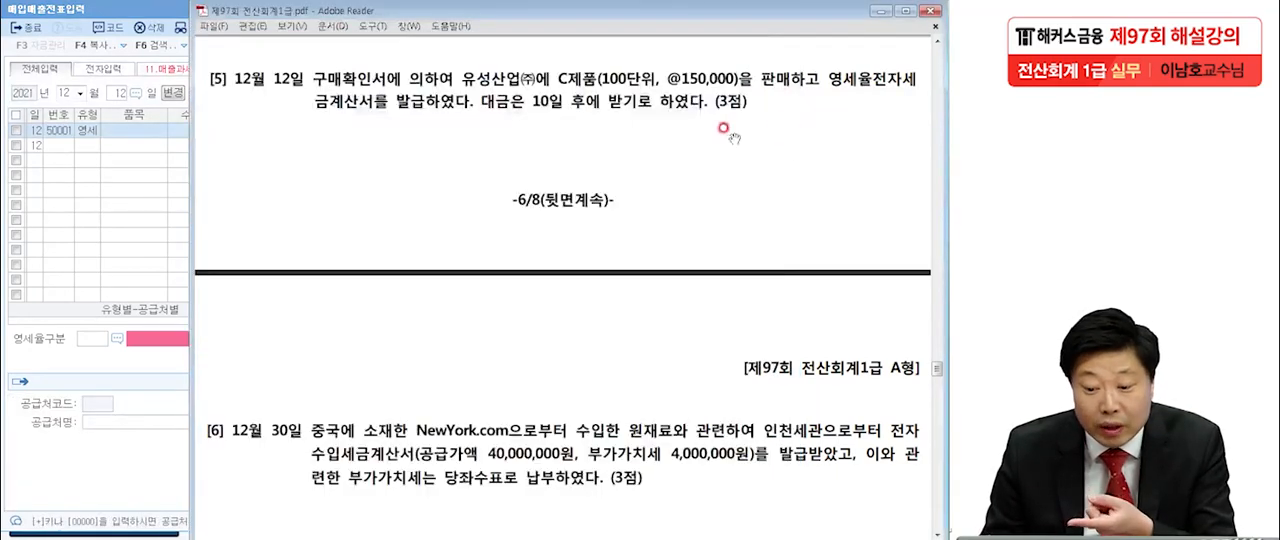
pyautogui.click(138, 134)
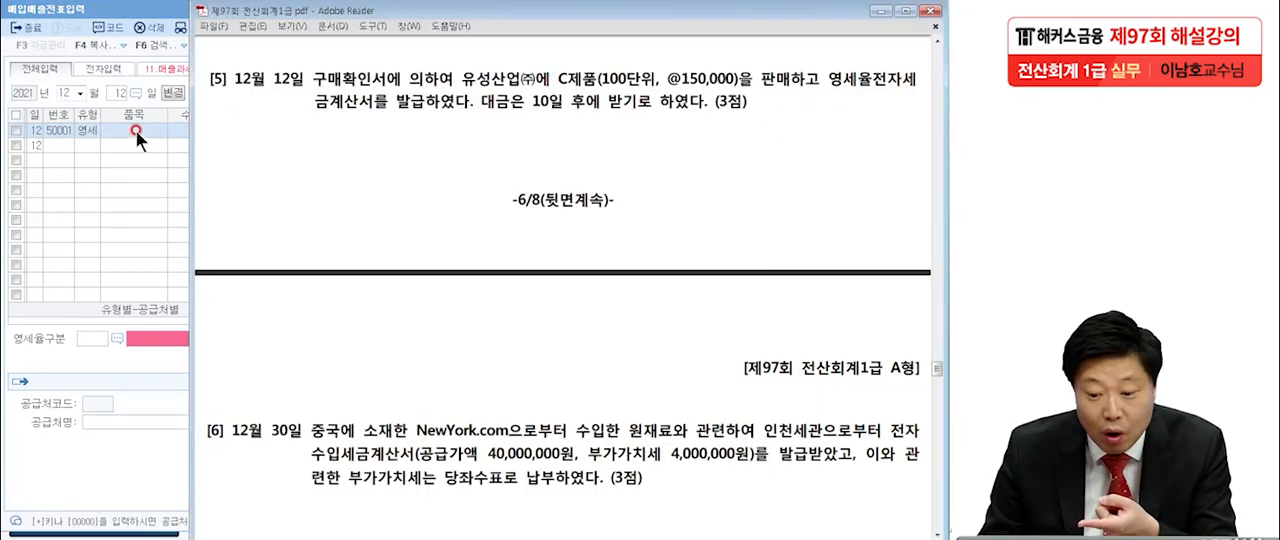
pyautogui.click(618, 77)
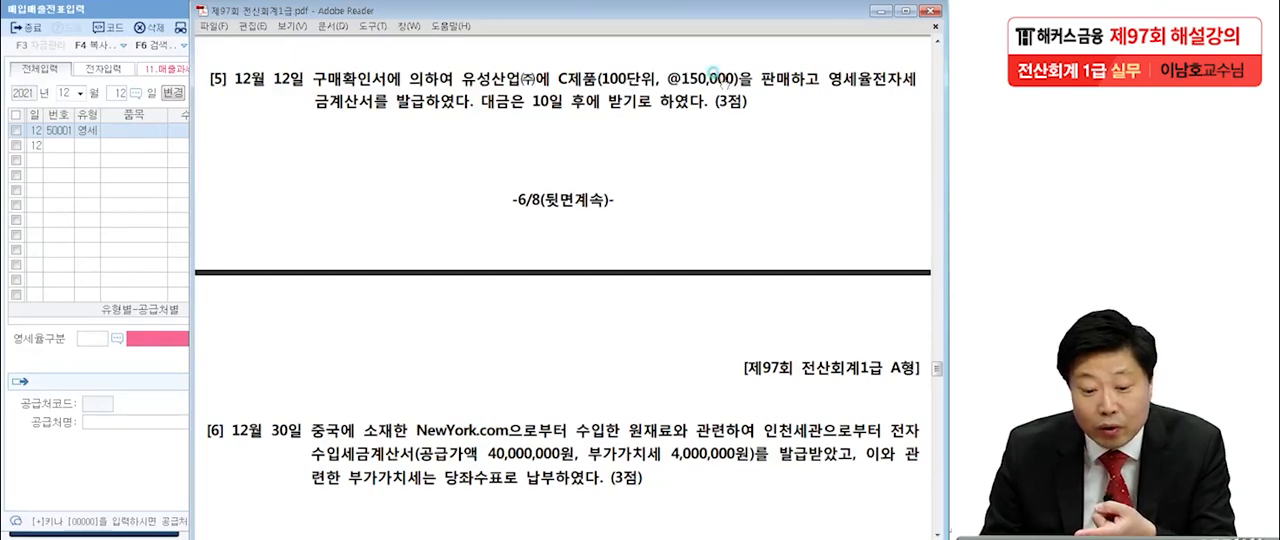
pyautogui.click(151, 129)
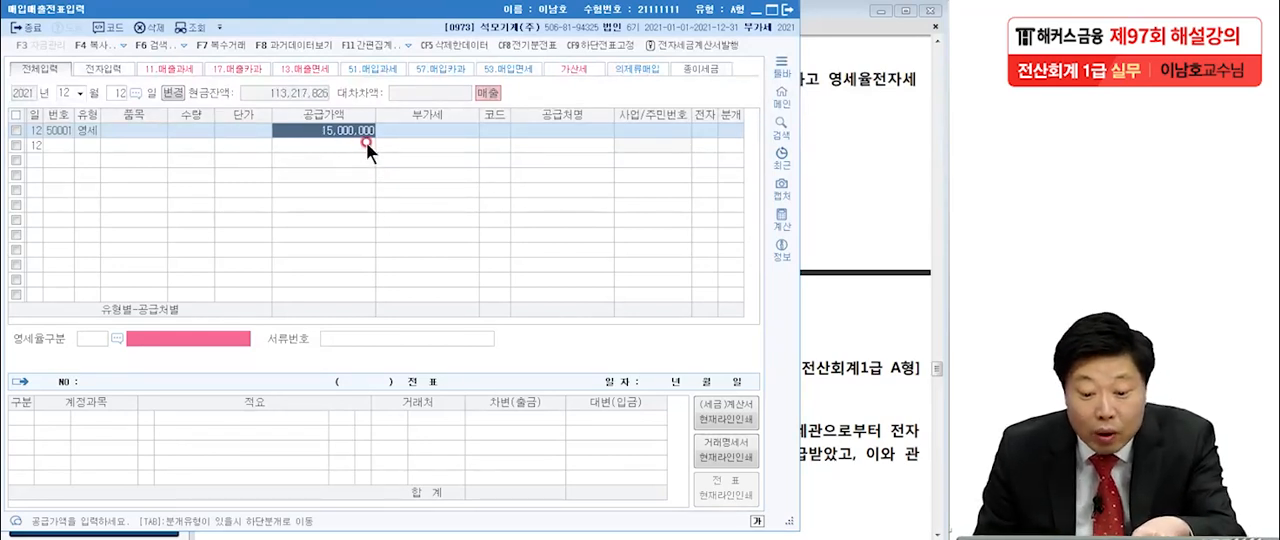
pyautogui.click(511, 133)
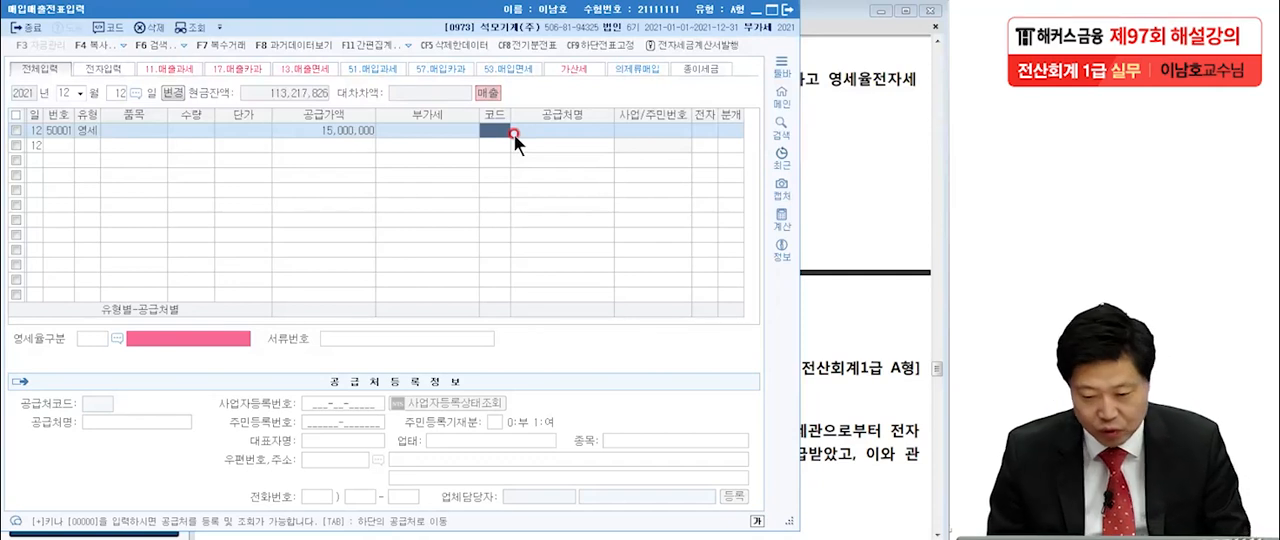
# Look up the customer with 유성 and choose 유성산업(주) for the 영세 sale.
pyautogui.press('Return')
pyautogui.write('유')
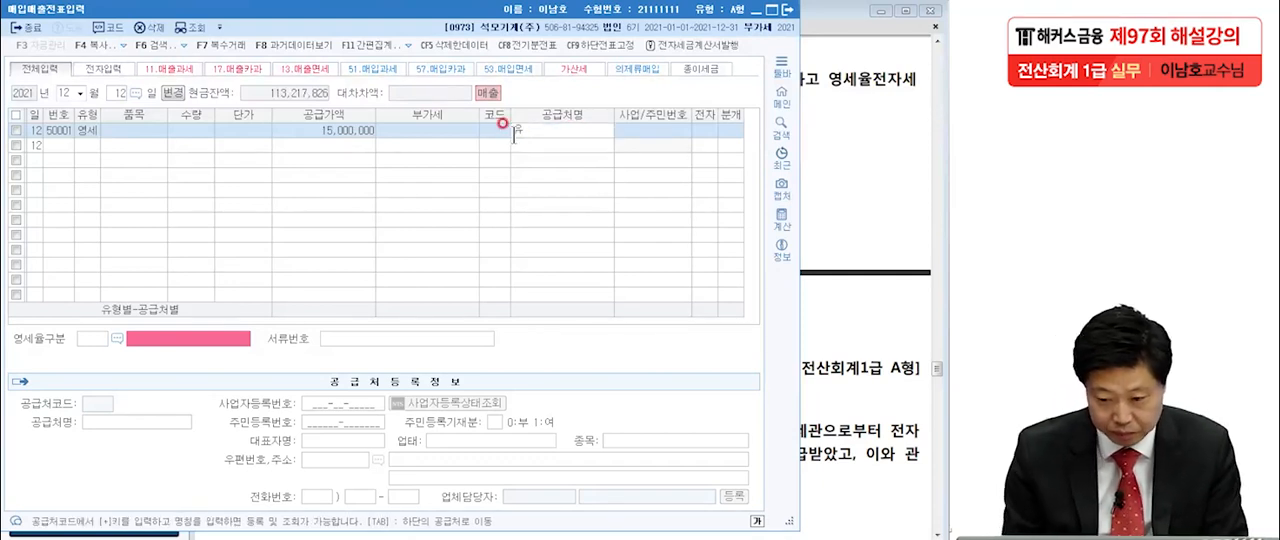
pyautogui.press('Hangul')
pyautogui.press('BackSpace')
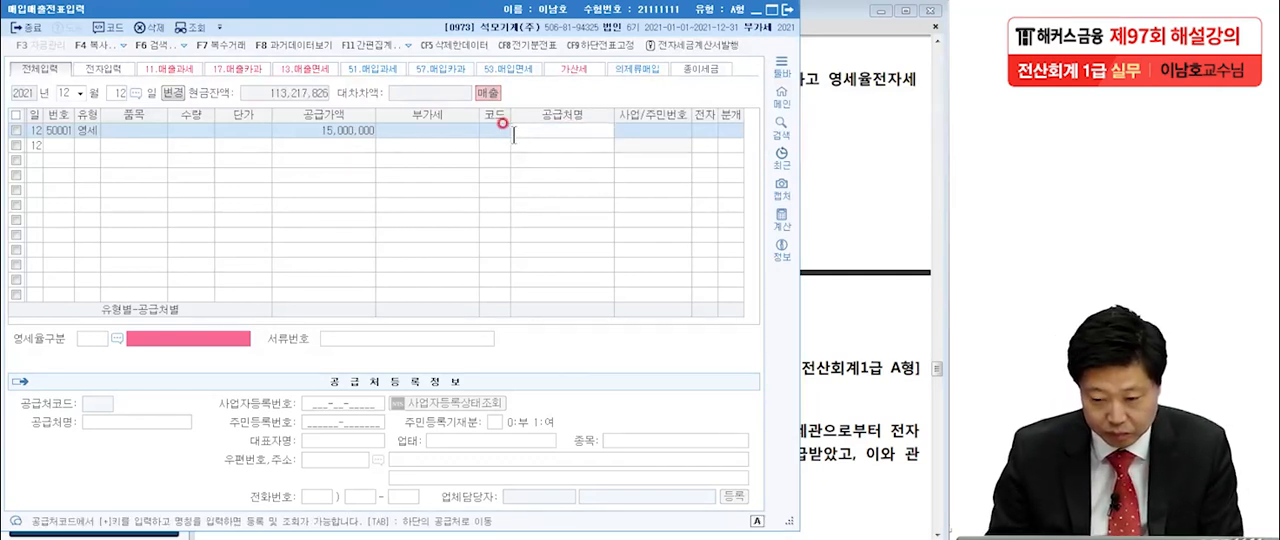
pyautogui.write('유')
pyautogui.press('Return')
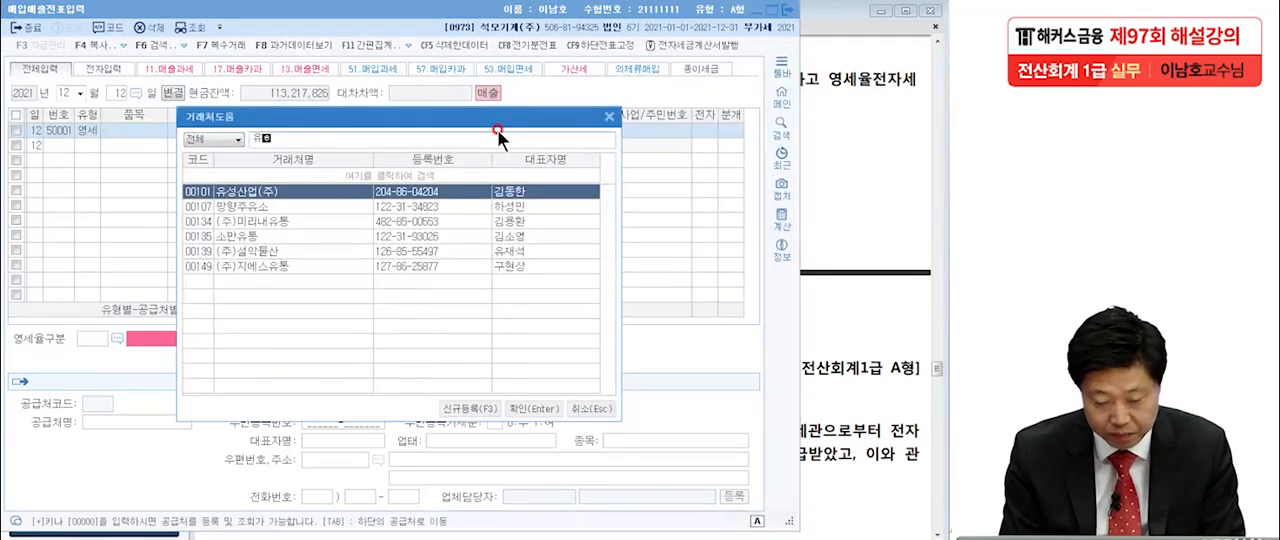
pyautogui.write('성')
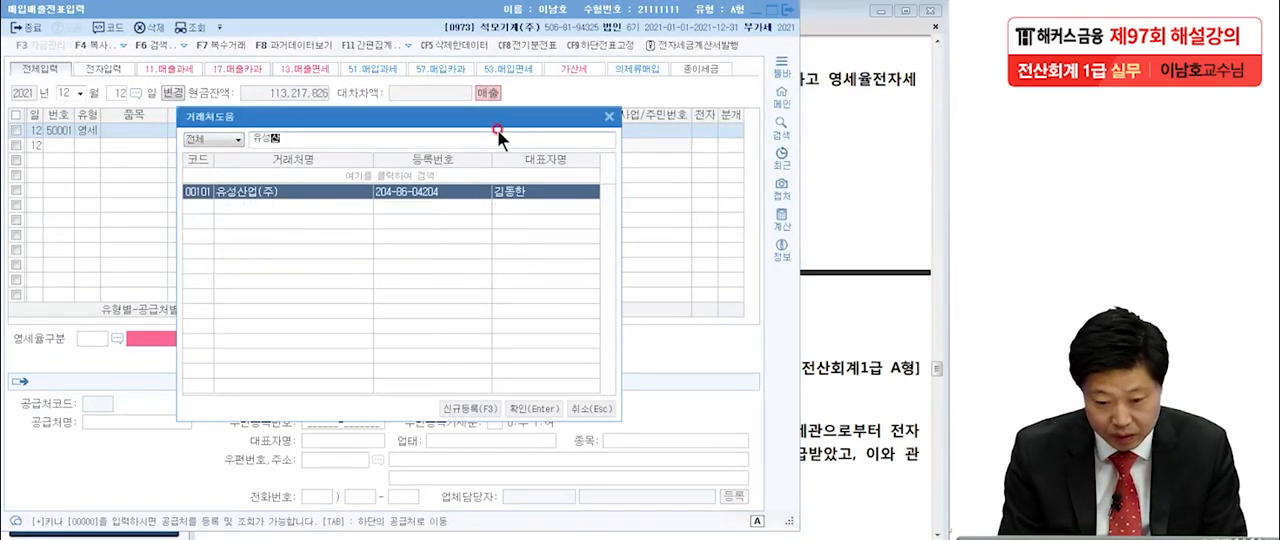
pyautogui.press('Return')
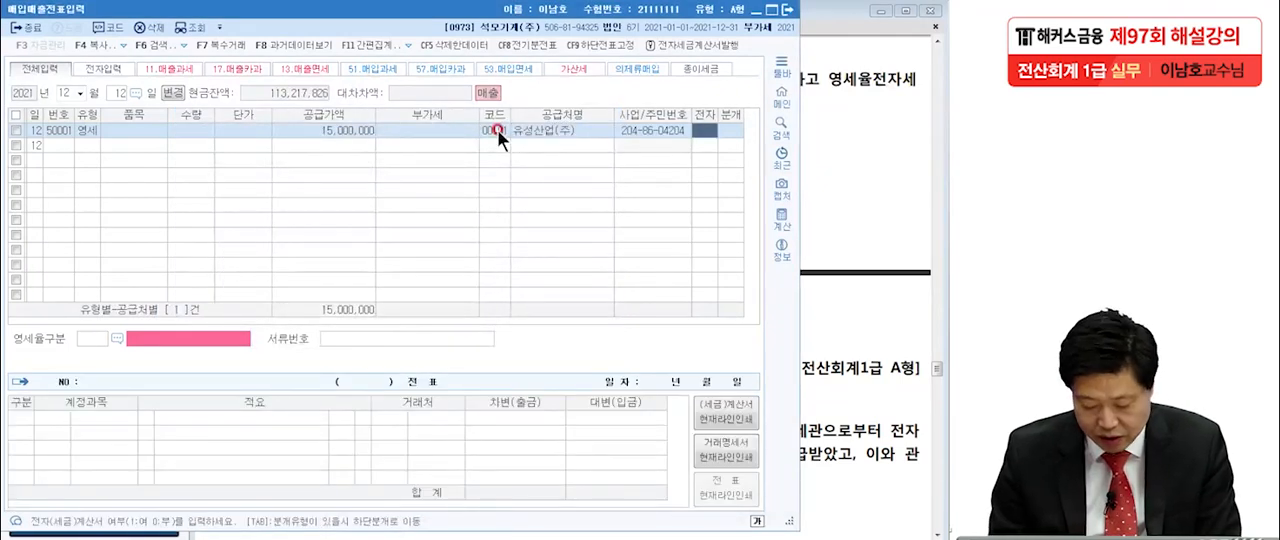
# Mark the invoice as electronic and set the zero-rate category to 3, 내국신용장·구매확인서에 의하여 공급하는 재화.
pyautogui.write('1')
pyautogui.press('Return')
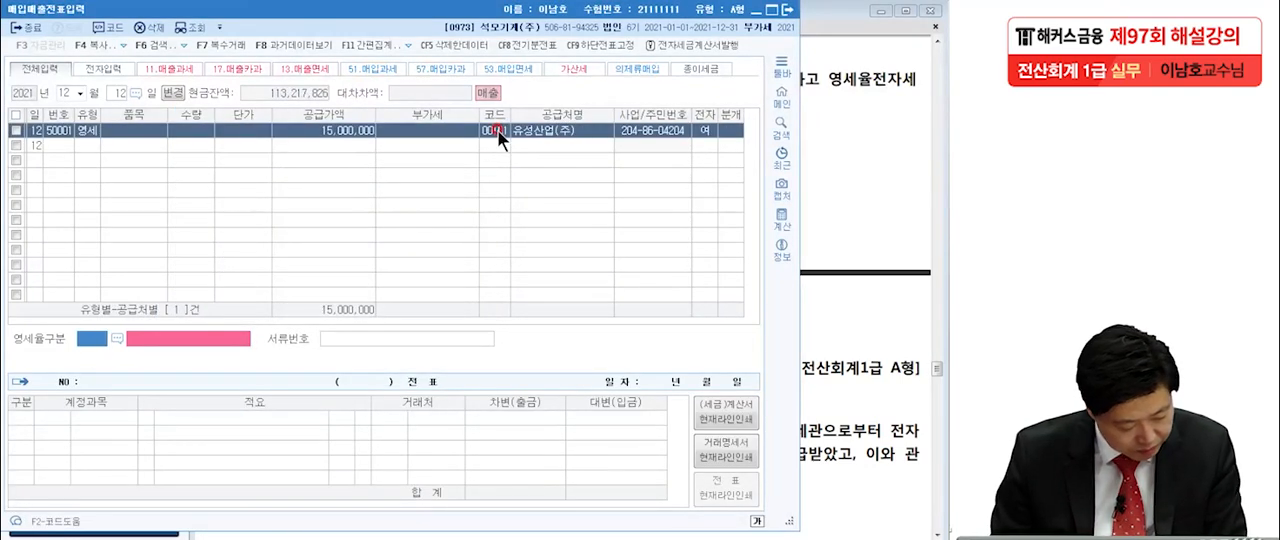
pyautogui.click(119, 336)
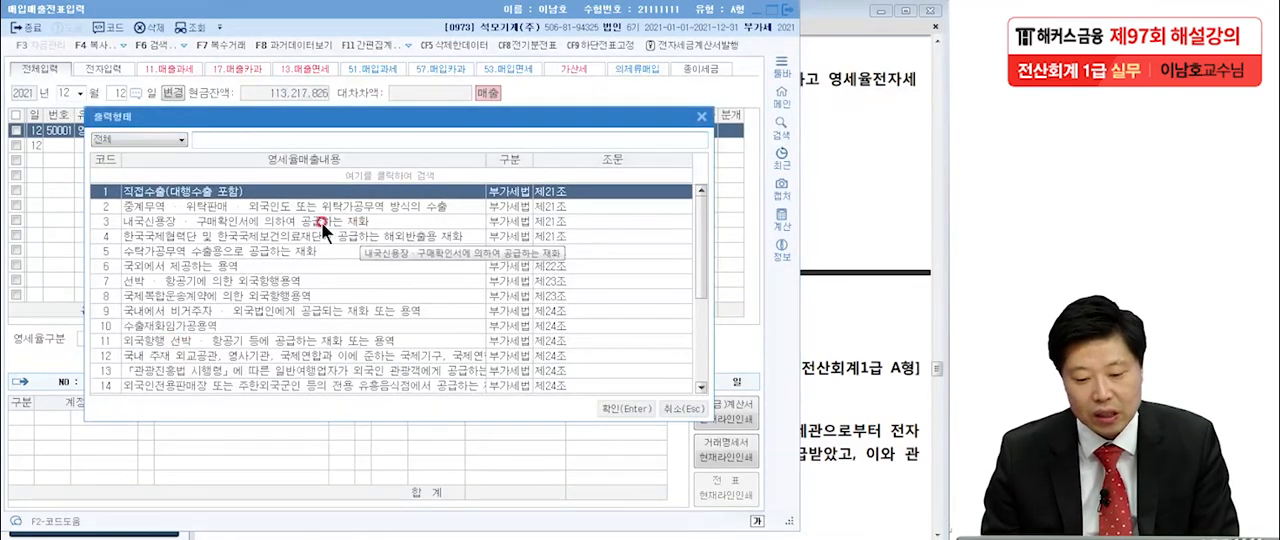
pyautogui.click(138, 222)
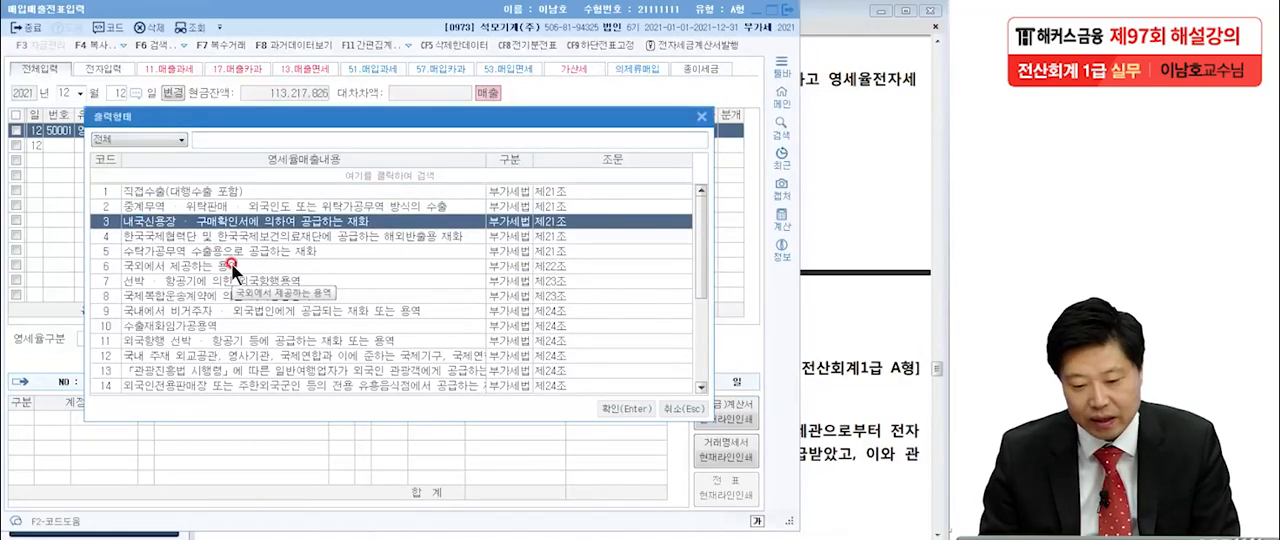
pyautogui.click(626, 408)
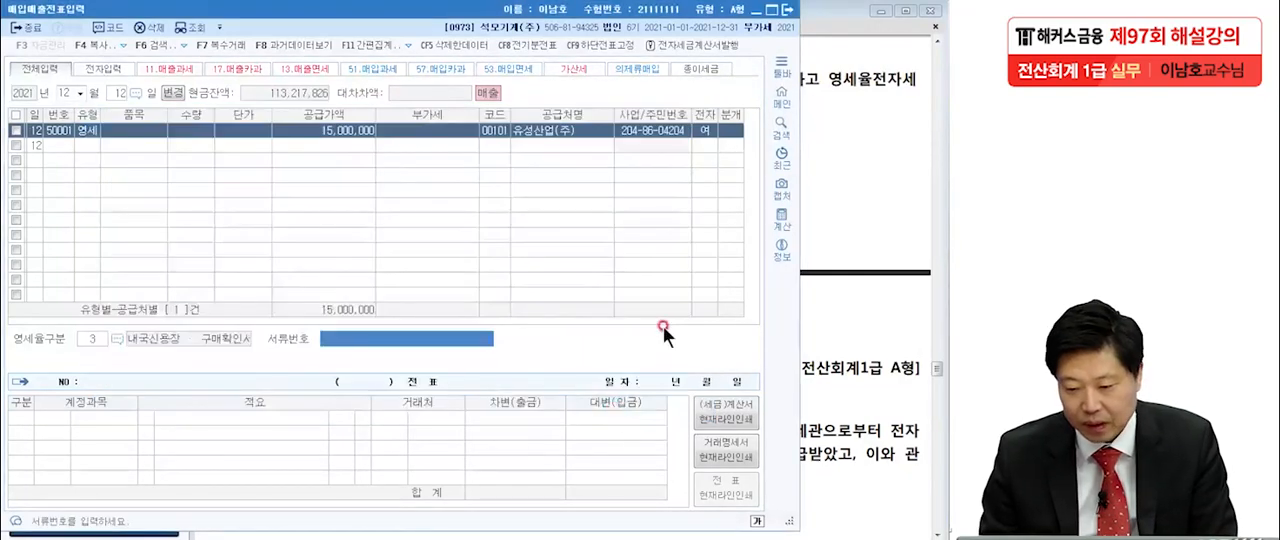
# Choose 혼합 as the journal type and add a debit line to 외상매출금 for the full 15,000,000.
pyautogui.press('Return')
pyautogui.write('3')
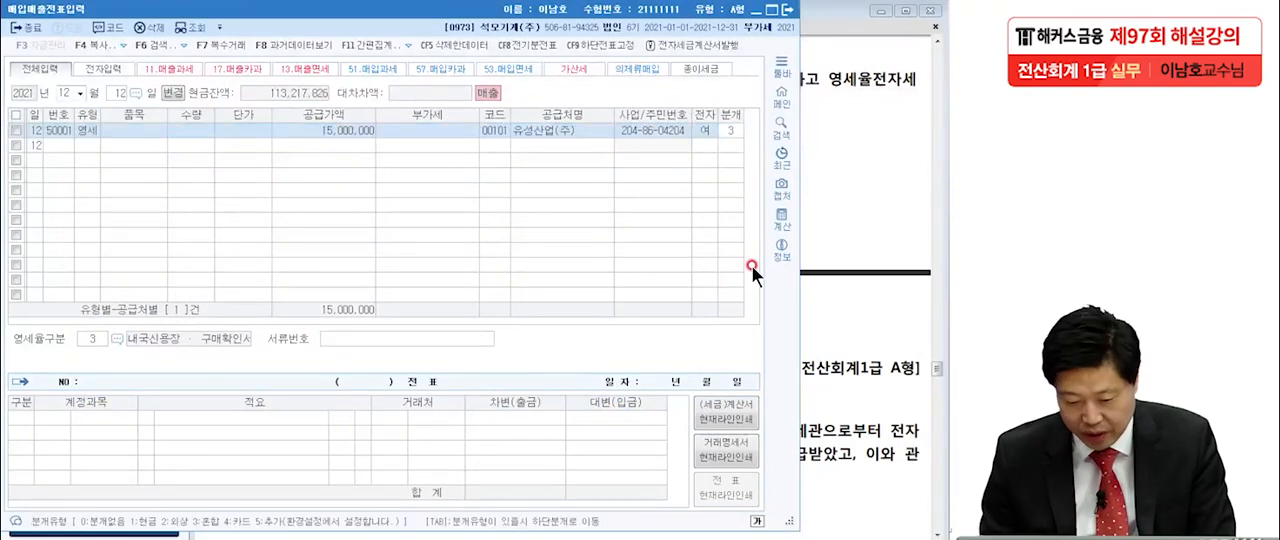
pyautogui.press('Return')
pyautogui.press('Return')
pyautogui.press('Return')
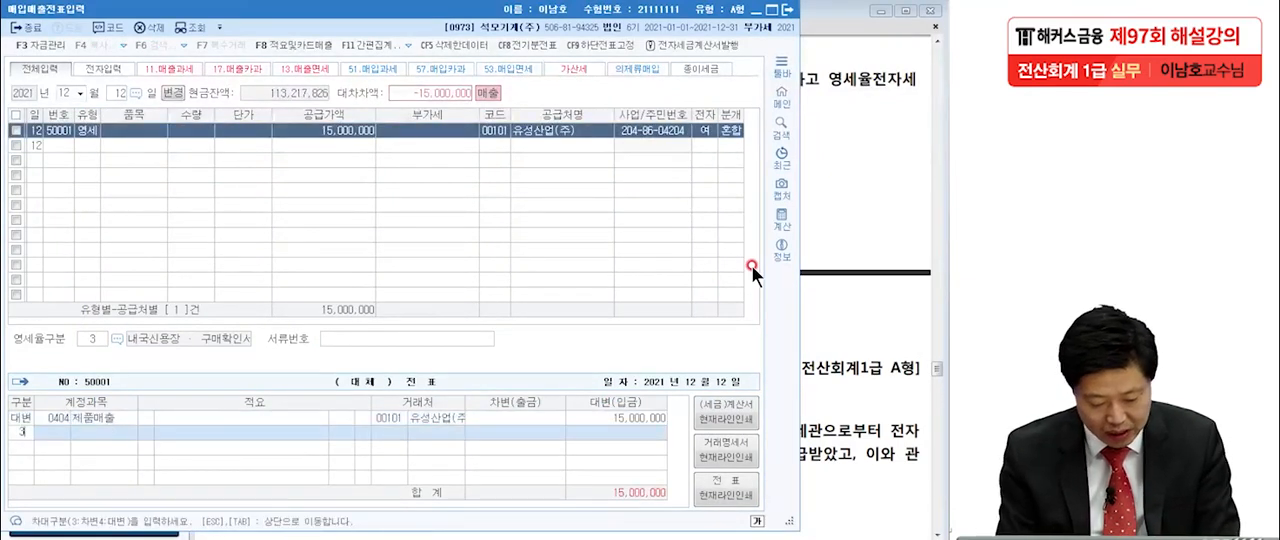
pyautogui.write('외상매')
pyautogui.press('Return')
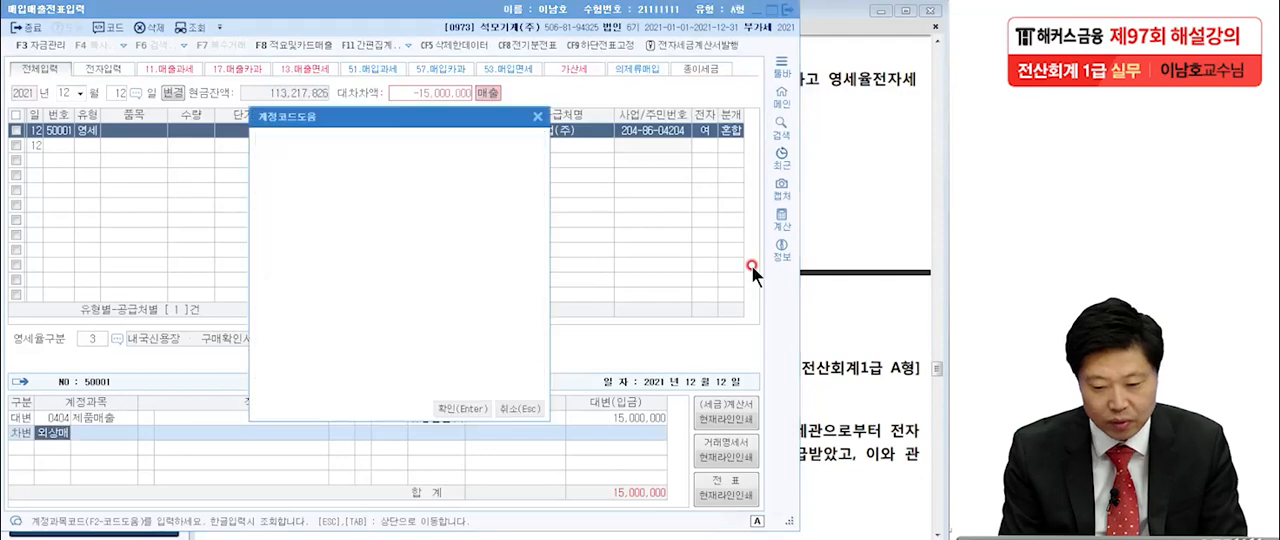
pyautogui.press('Return')
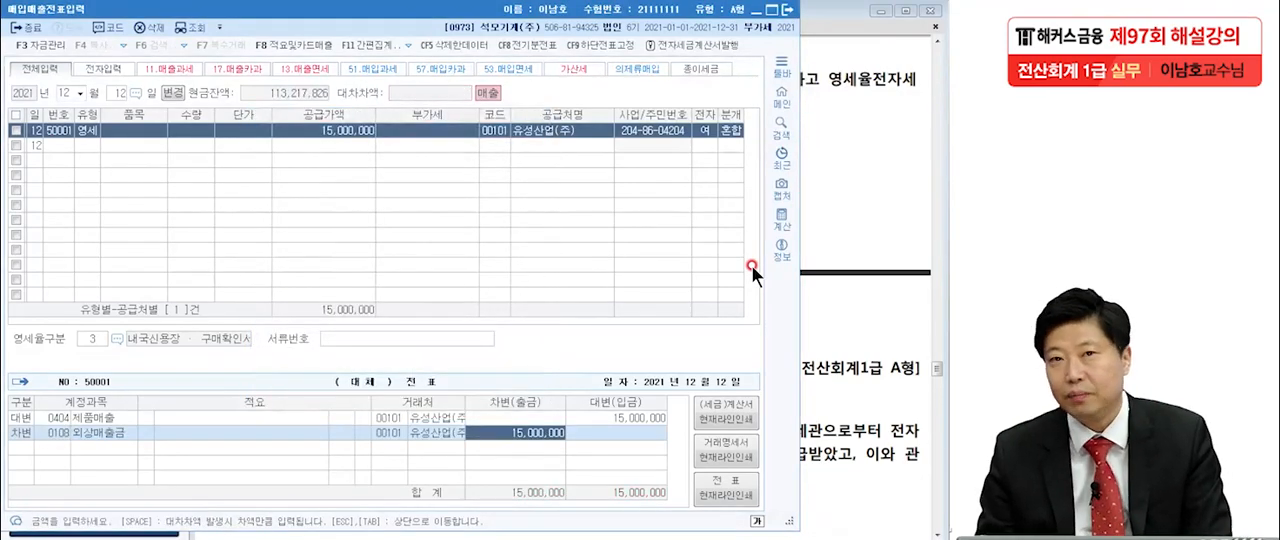
# Switch to the Adobe Reader exam sheet and write 당사발행 beneath 당좌수표 in the December 30 item [6].
pyautogui.click(845, 385)
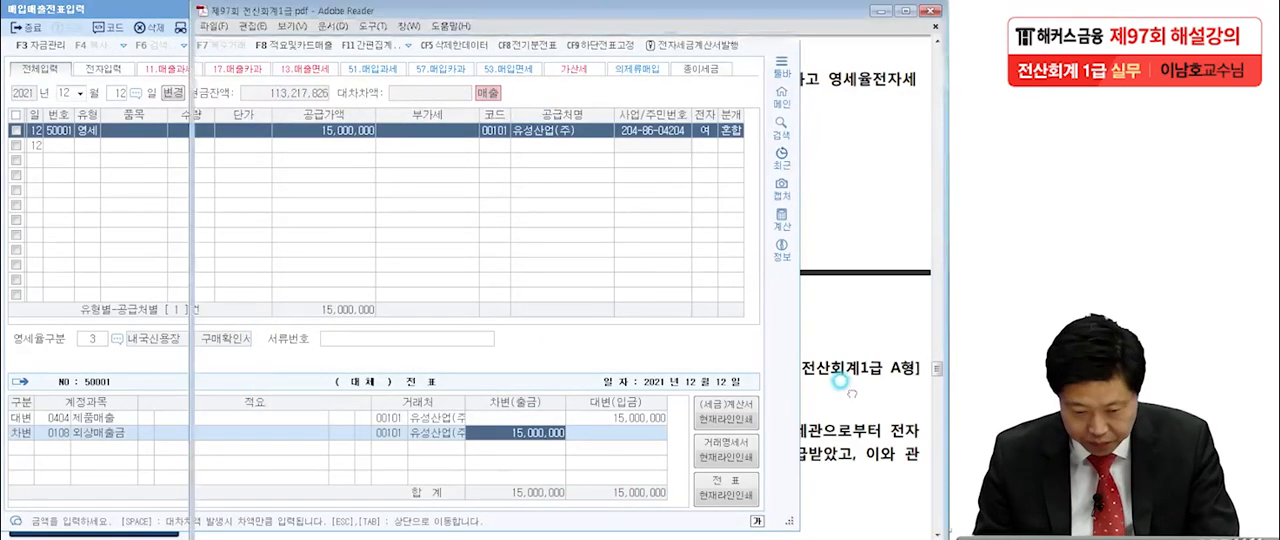
pyautogui.scroll(-6, 800, 437)
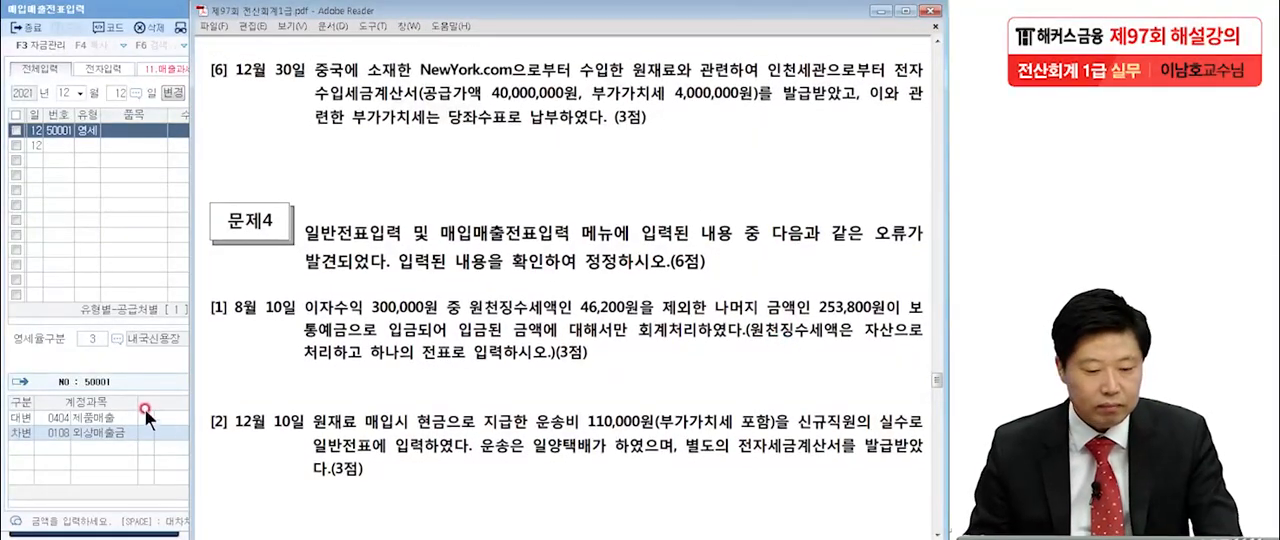
pyautogui.hotkey('ctrl', '2')
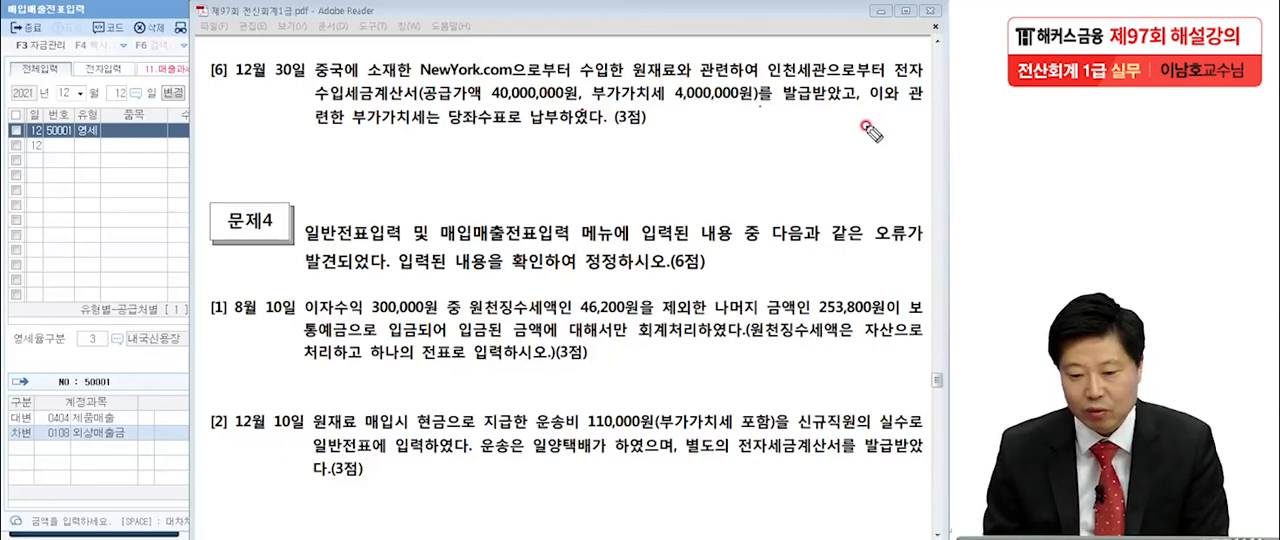
pyautogui.moveTo(418, 149)
pyautogui.mouseDown()
pyautogui.moveTo(433, 122)
pyautogui.moveTo(462, 153)
pyautogui.mouseUp()
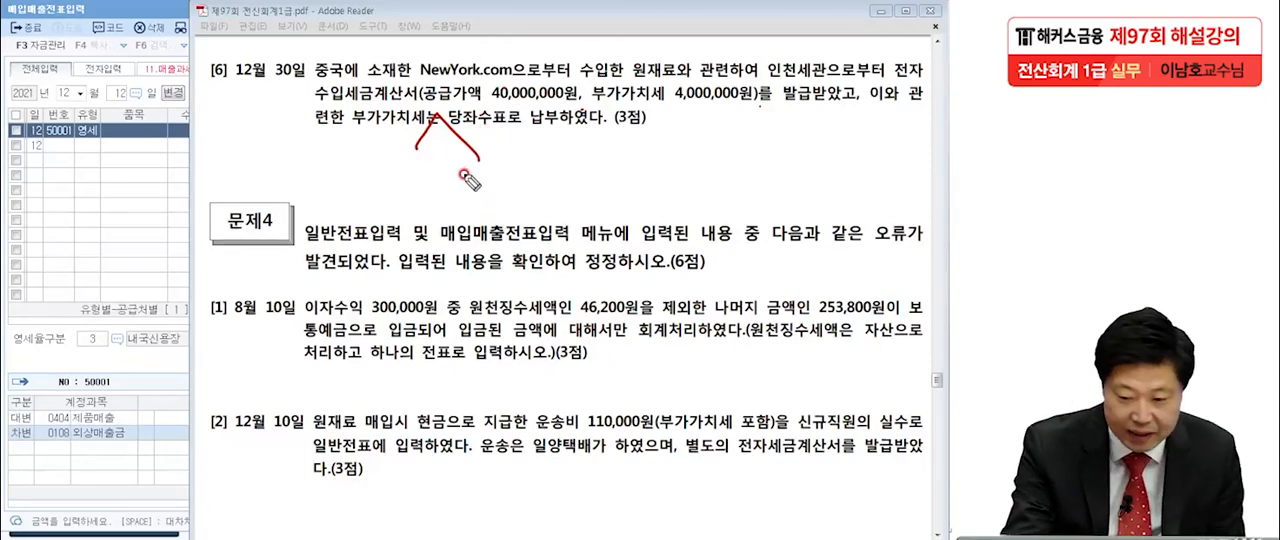
pyautogui.moveTo(386, 178)
pyautogui.mouseDown()
pyautogui.moveTo(402, 169)
pyautogui.moveTo(415, 195)
pyautogui.moveTo(440, 165)
pyautogui.moveTo(465, 185)
pyautogui.moveTo(500, 165)
pyautogui.moveTo(505, 200)
pyautogui.moveTo(545, 168)
pyautogui.moveTo(548, 196)
pyautogui.mouseUp()
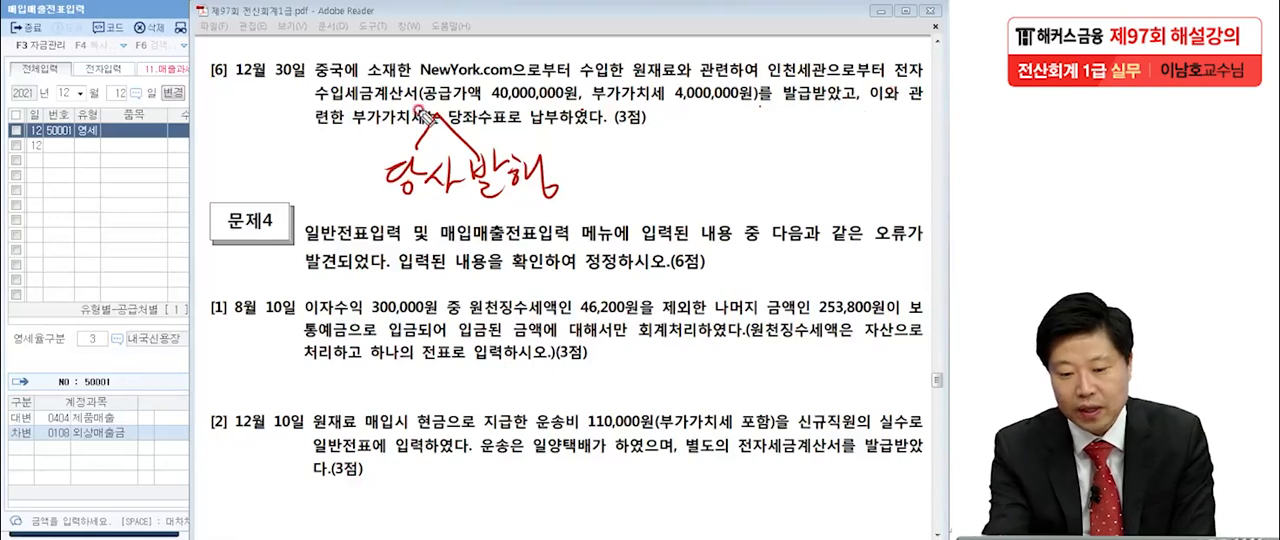
# Underline 수입세금계산서 in item [6] and write the circled type code 55 beside it.
pyautogui.moveTo(303, 105); pyautogui.dragTo(408, 101)
pyautogui.moveTo(85, 182)
pyautogui.mouseDown()
pyautogui.moveTo(81, 217)
pyautogui.moveTo(107, 179)
pyautogui.mouseUp()
pyautogui.moveTo(120, 181); pyautogui.dragTo(115, 212)
pyautogui.moveTo(121, 181)
pyautogui.mouseDown()
pyautogui.moveTo(141, 175)
pyautogui.moveTo(183, 230)
pyautogui.moveTo(146, 320)
pyautogui.mouseUp()
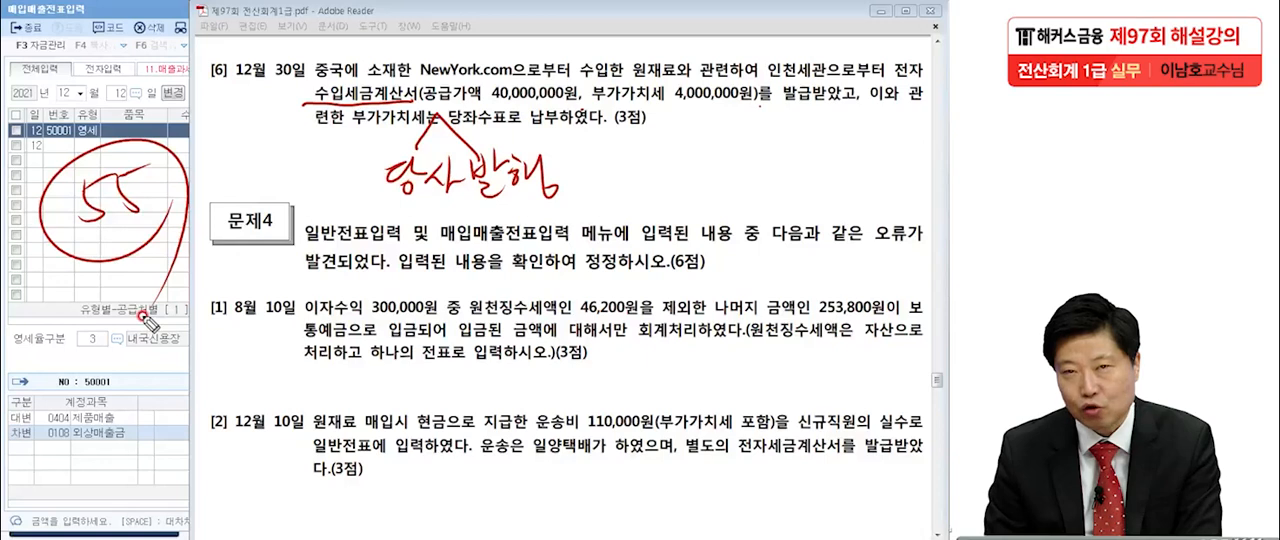
# Circle 인천세관, underline NewYork.com and box 부가가치세 4,000,000원 in item [6], clearing all the pen marks when finished.
pyautogui.moveTo(828, 82)
pyautogui.mouseDown()
pyautogui.moveTo(754, 64)
pyautogui.moveTo(771, 111)
pyautogui.mouseUp()
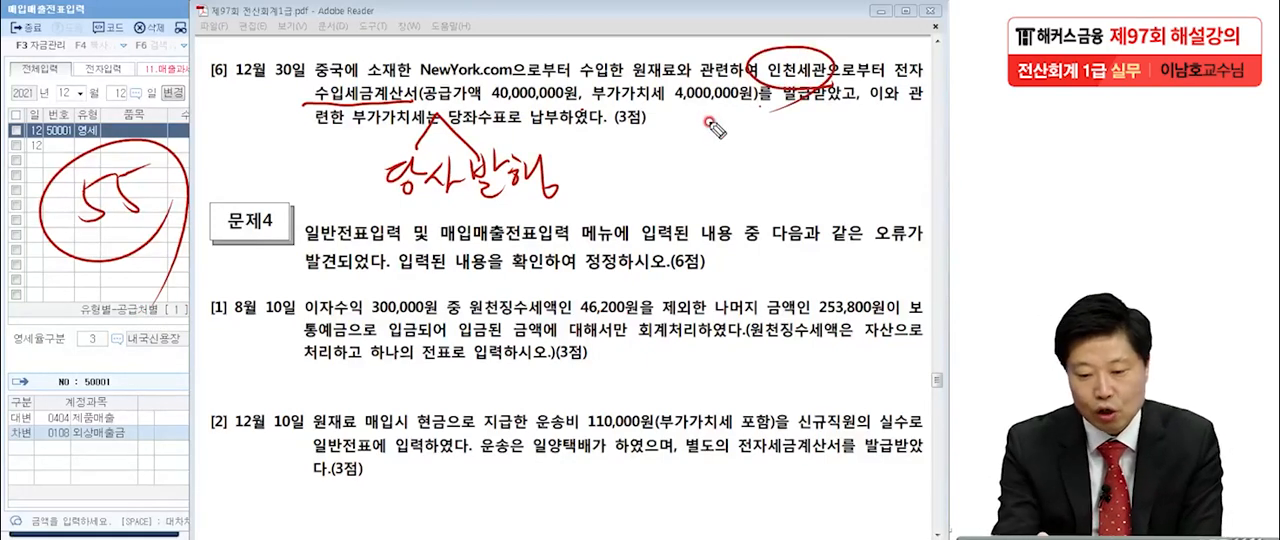
pyautogui.moveTo(398, 72); pyautogui.dragTo(500, 68)
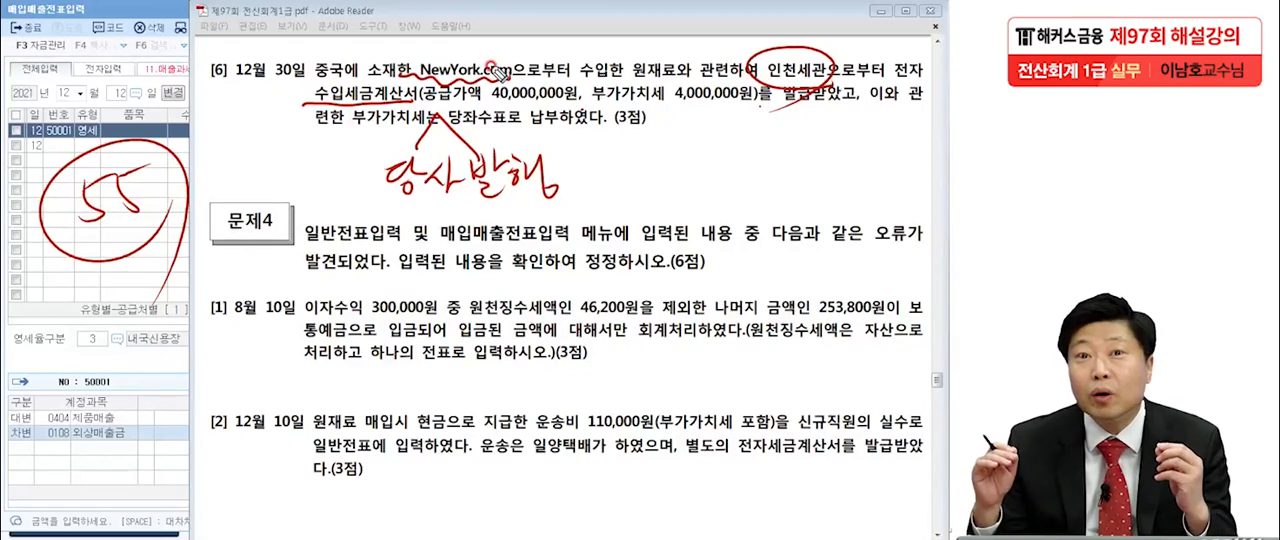
pyautogui.moveTo(832, 70)
pyautogui.mouseDown()
pyautogui.moveTo(822, 92)
pyautogui.moveTo(758, 80)
pyautogui.mouseUp()
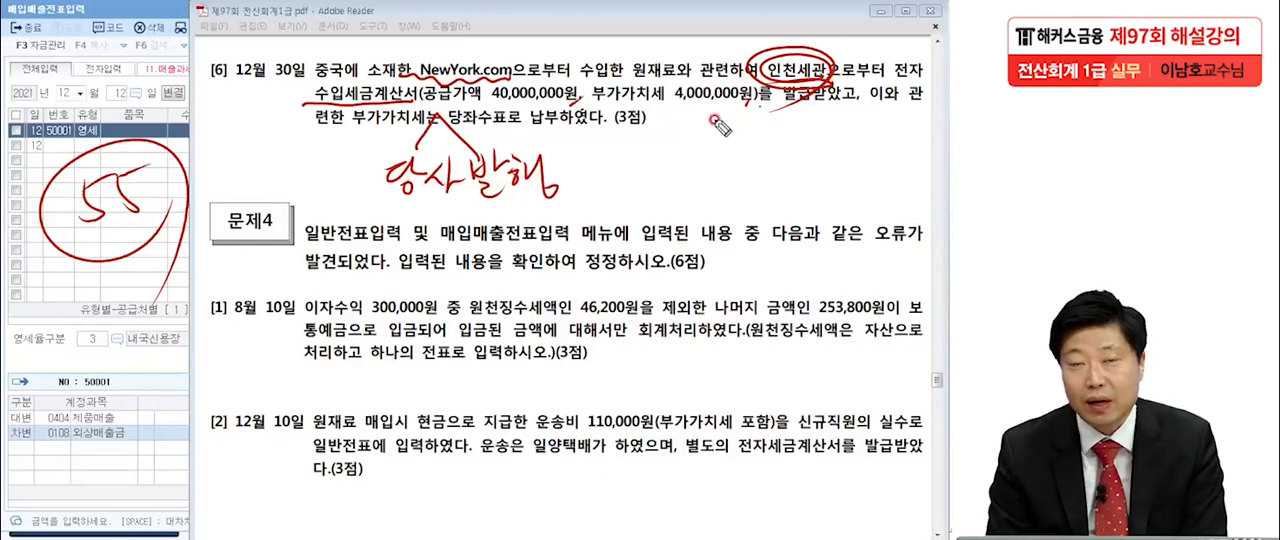
pyautogui.moveTo(605, 107); pyautogui.dragTo(748, 103)
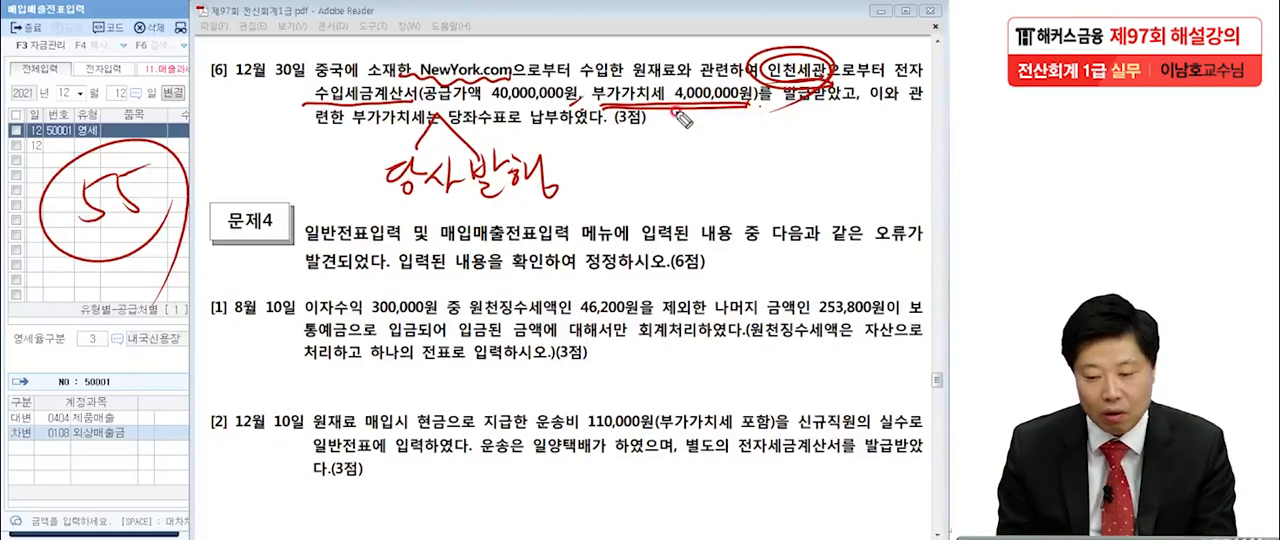
pyautogui.moveTo(595, 104)
pyautogui.mouseDown()
pyautogui.moveTo(596, 84)
pyautogui.moveTo(758, 106)
pyautogui.mouseUp()
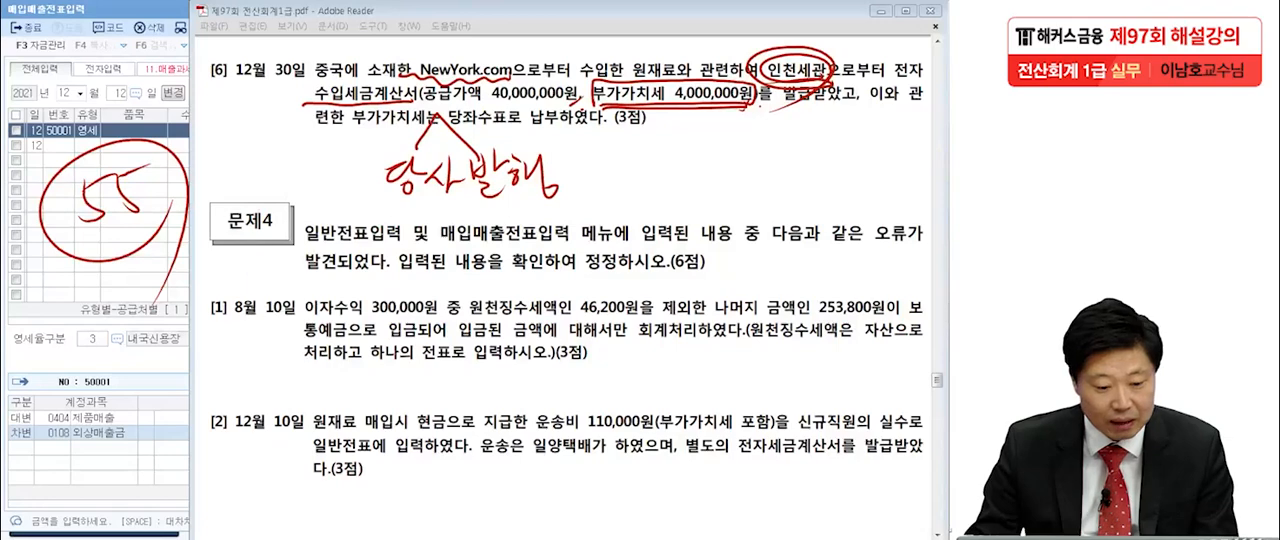
pyautogui.press('Escape')
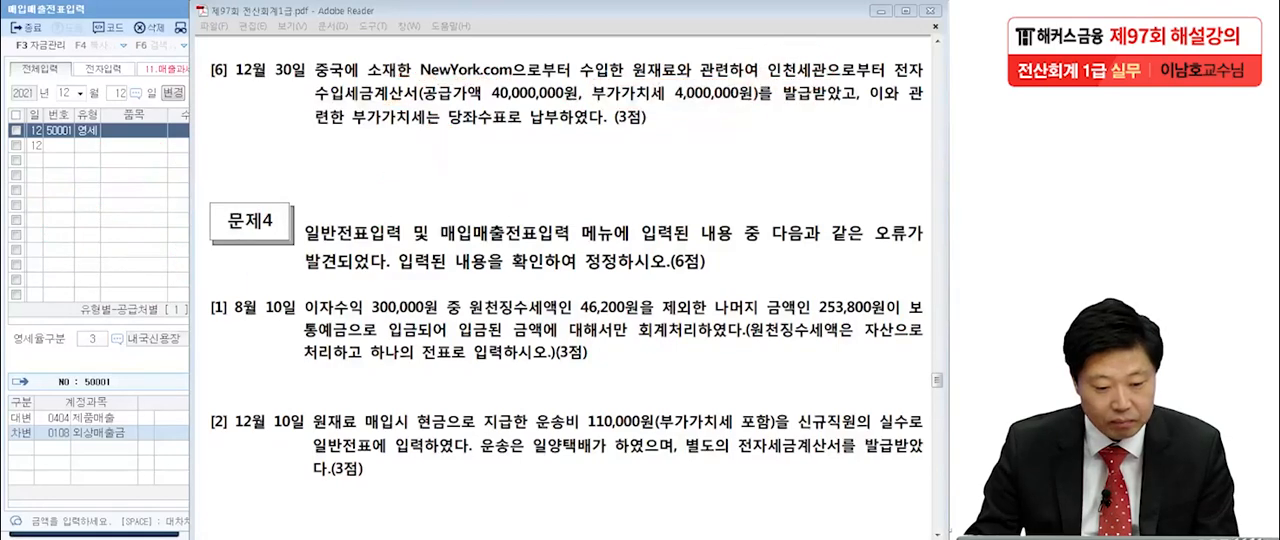
# In KcLep, start a December 30 voucher line of type 55 수입 with a supply value of 40,000,000.
pyautogui.click(77, 224)
pyautogui.click(121, 96)
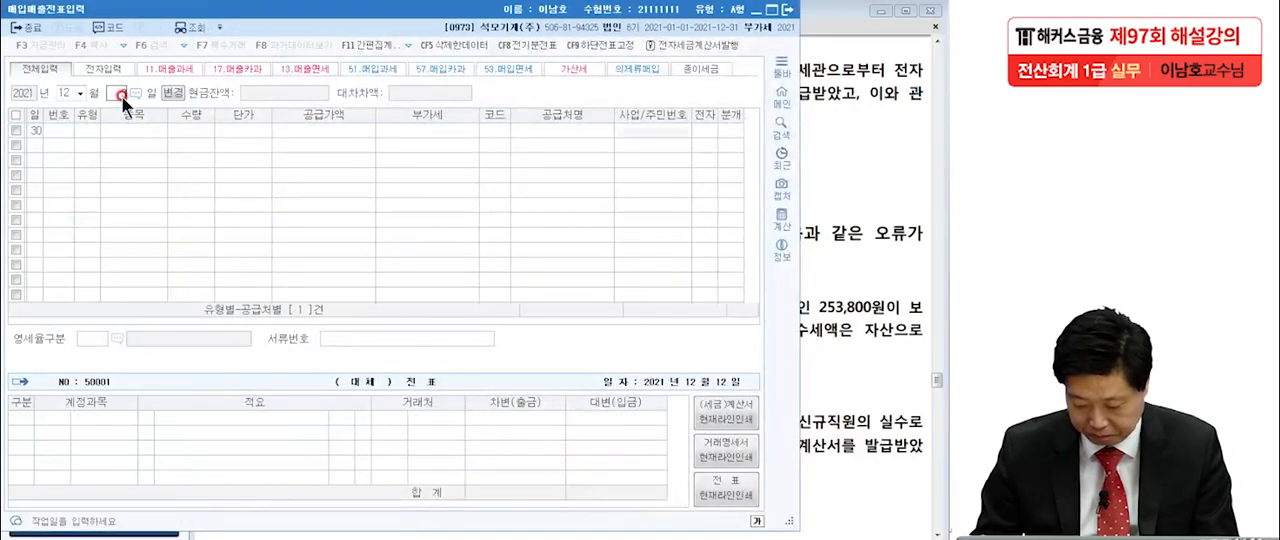
pyautogui.write('30')
pyautogui.press('Return')
pyautogui.write('55')
pyautogui.press('Return')
pyautogui.press('Return')
pyautogui.press('Return')
pyautogui.press('Return')
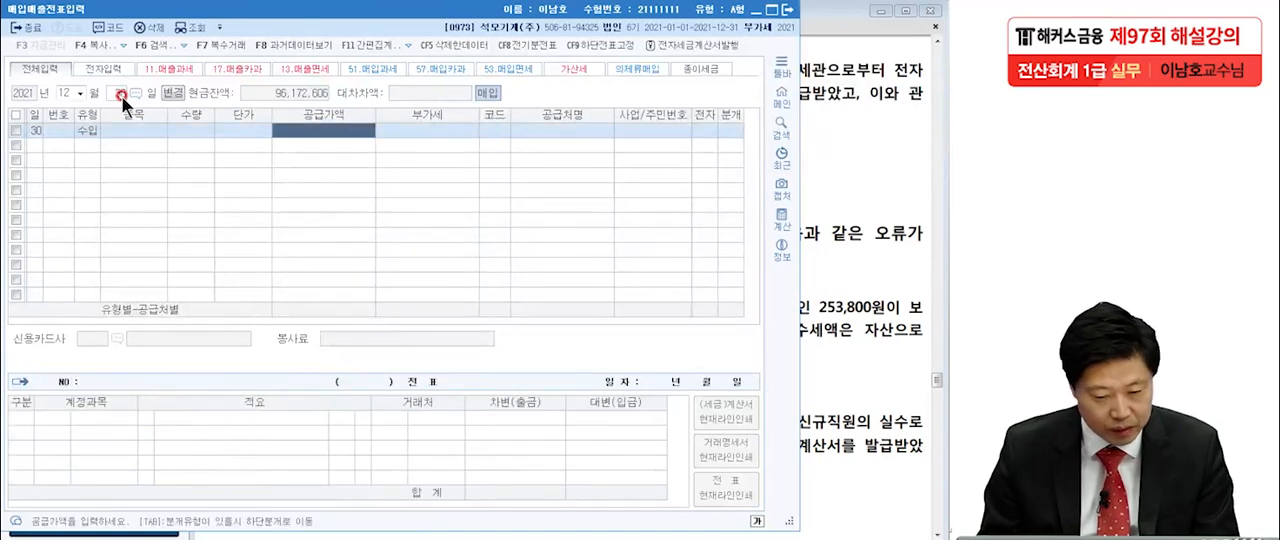
pyautogui.write('40000000')
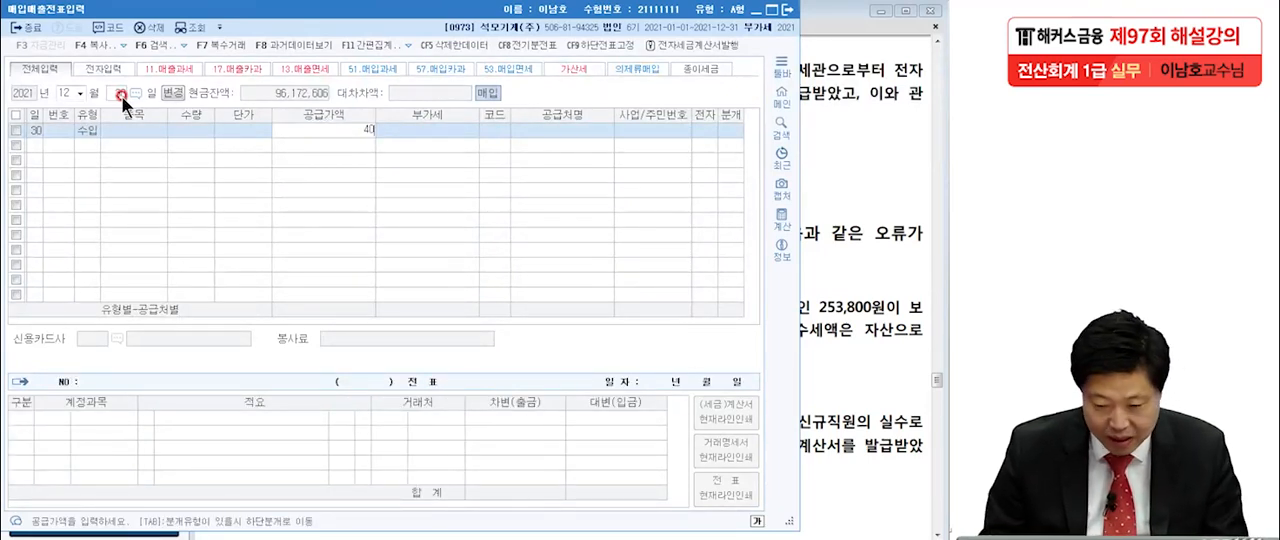
pyautogui.press('Return')
pyautogui.press('Return')
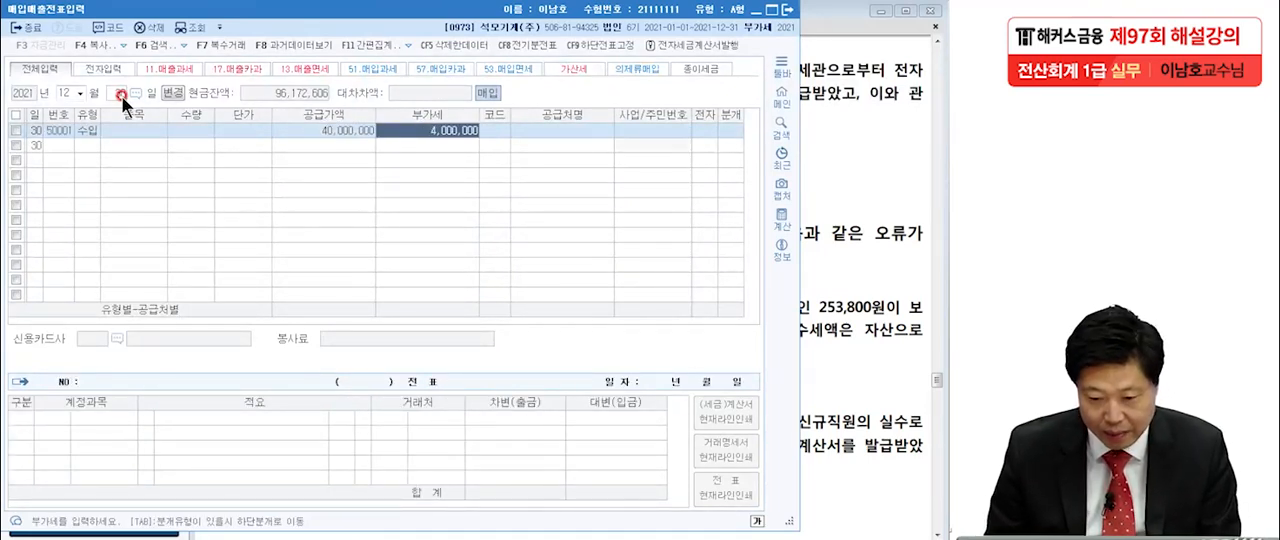
# Set 인천세관 as the import line's supplier, with an electronic invoice and 혼합 as the journal type.
pyautogui.press('F2')
pyautogui.write('인천')
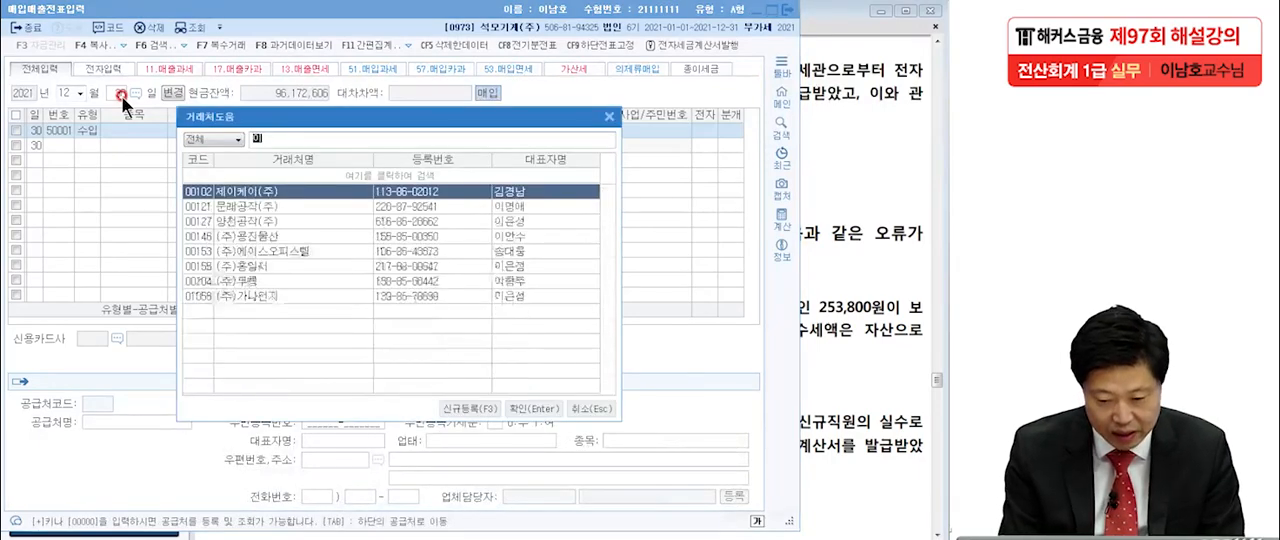
pyautogui.press('Return')
pyautogui.press('Return')
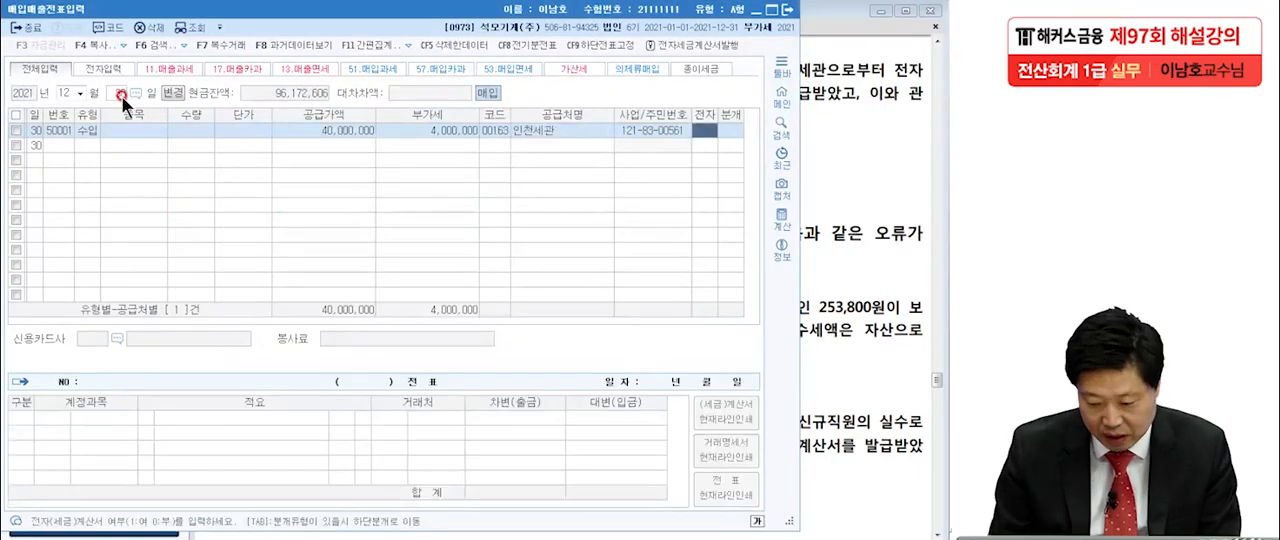
pyautogui.press('1')
pyautogui.press('Return')
pyautogui.press('3')
# Keep the 부가세대급금 debit line and add a credit line to 당좌예금 for 4,000,000.
pyautogui.press('Return')
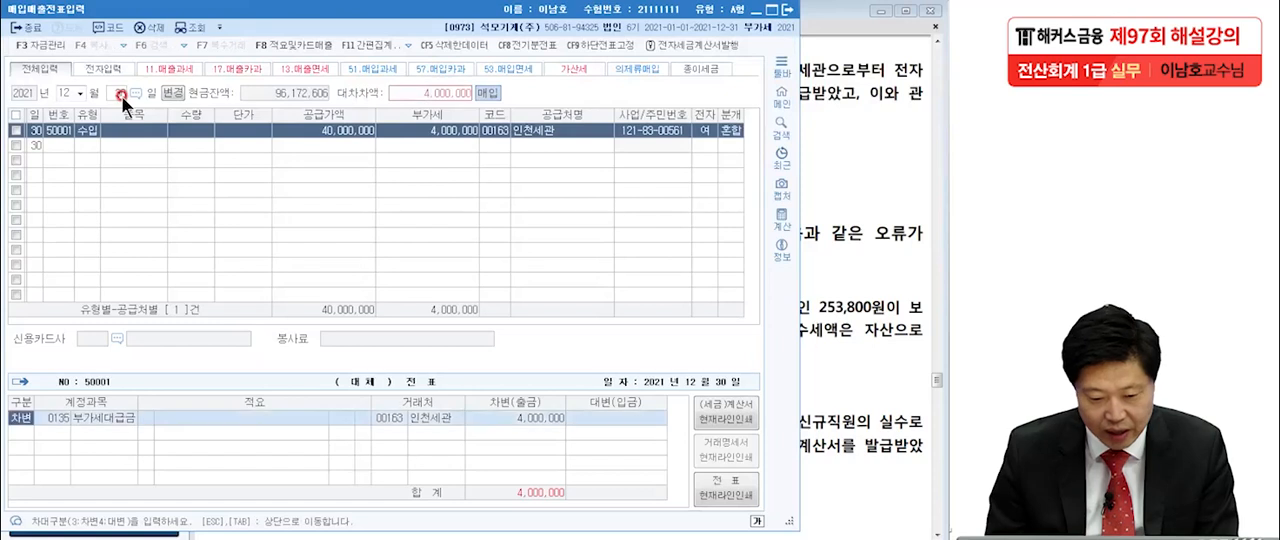
pyautogui.press('Return')
pyautogui.press('Return')
pyautogui.press('Return')
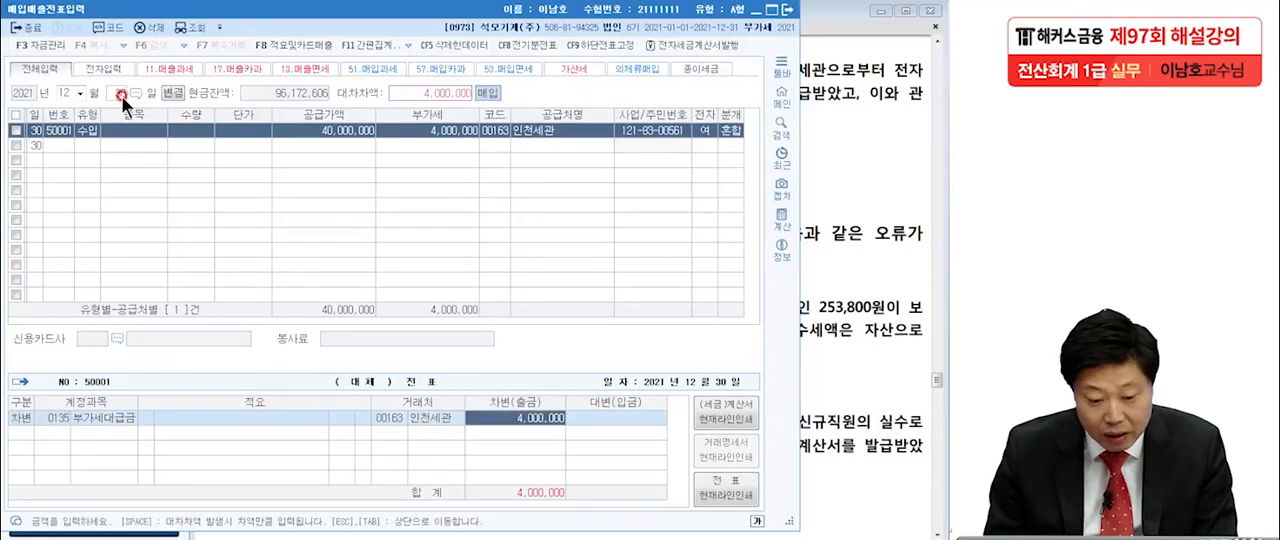
pyautogui.press('Return')
pyautogui.press('4')
pyautogui.press('Return')
pyautogui.write('당좌예')
pyautogui.press('Return')
pyautogui.press('Return')
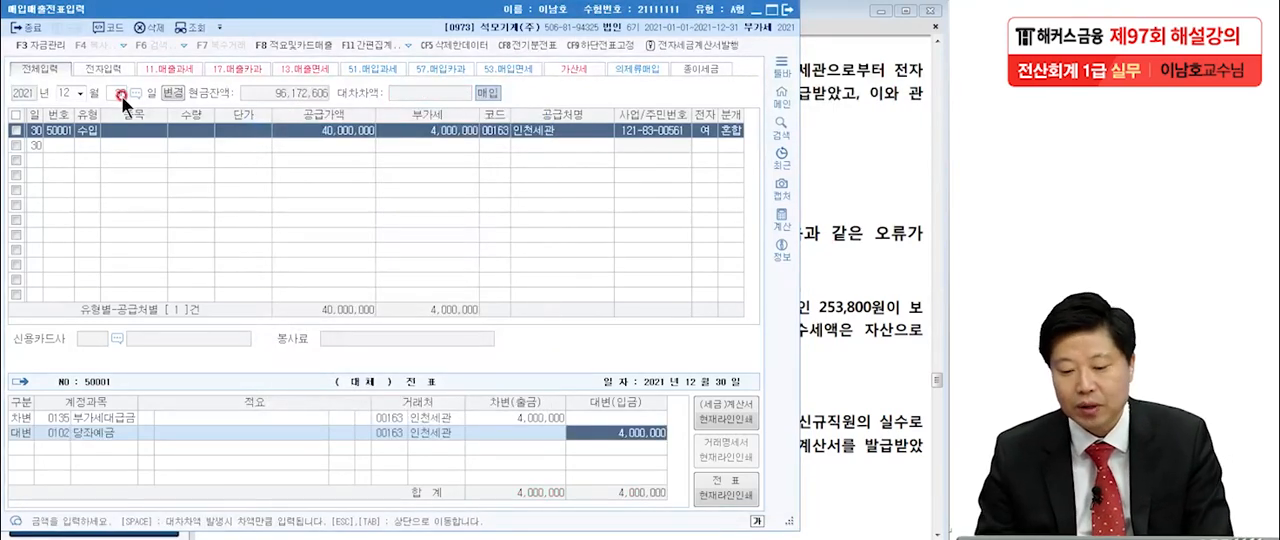
# Close the 매입매출전표입력 window and go to problem 4 on the Adobe Reader exam sheet.
pyautogui.click(855, 253)
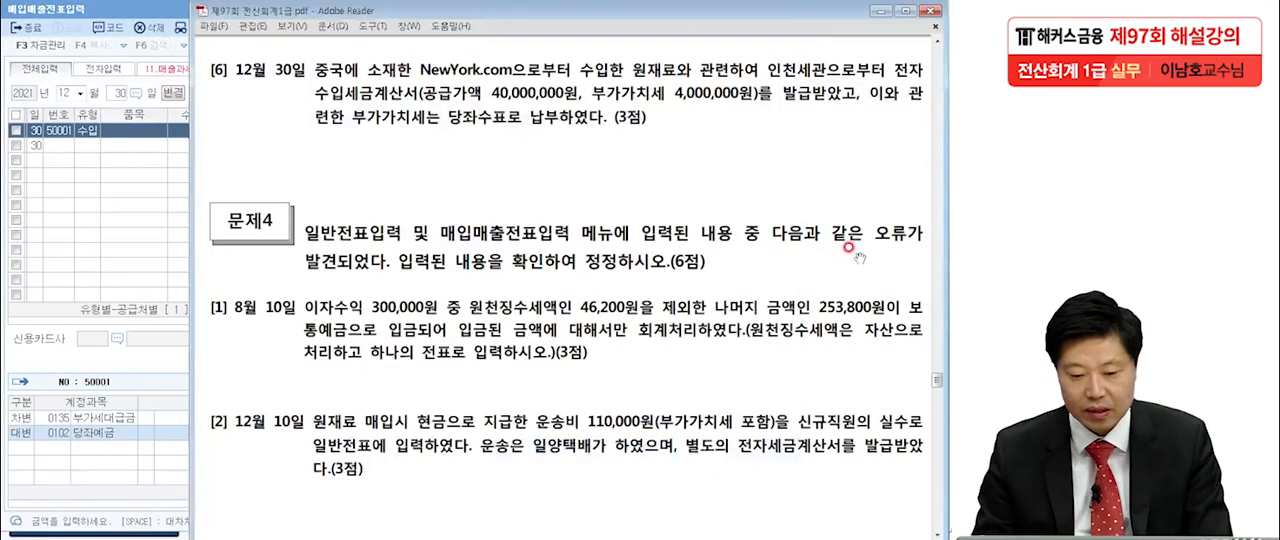
pyautogui.click(75, 11)
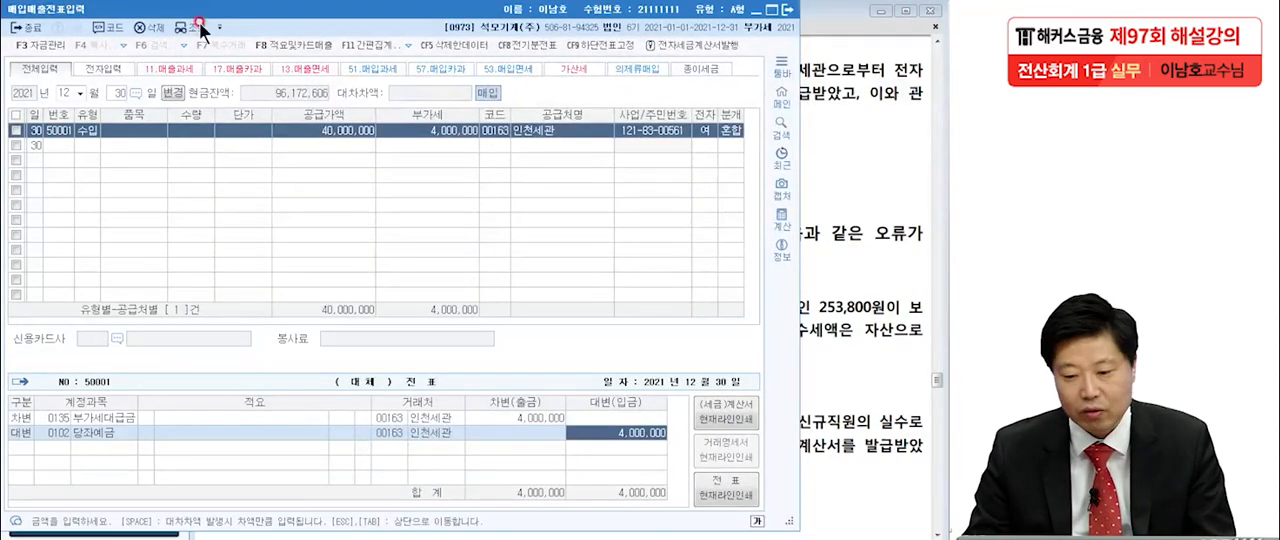
pyautogui.click(789, 10)
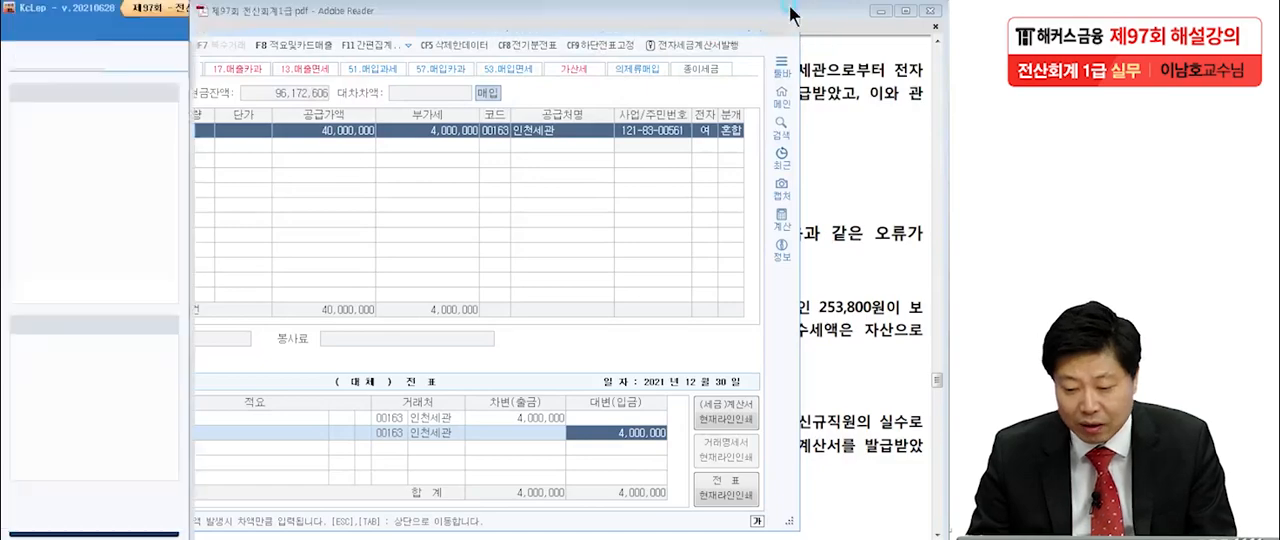
pyautogui.scroll(-2, 776, 220)
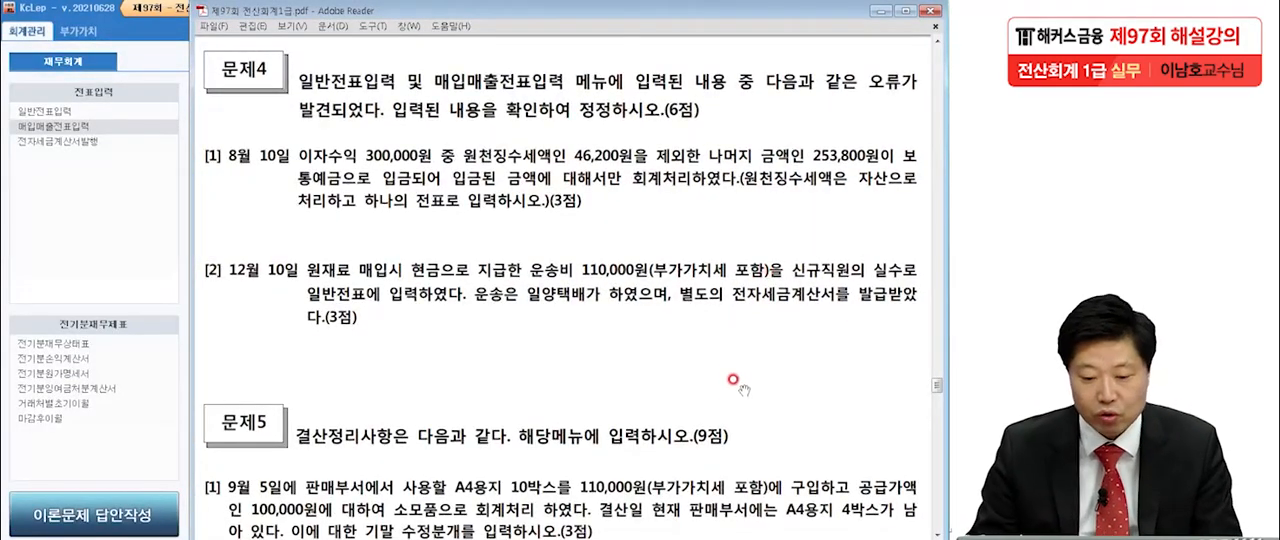
pyautogui.scroll(-2, 733, 330)
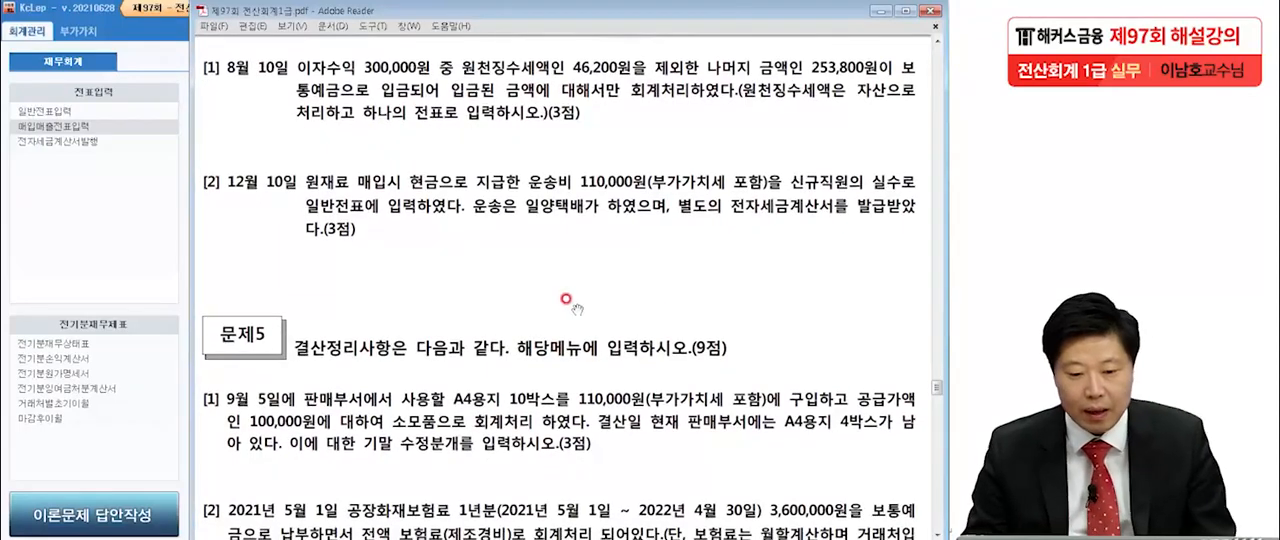
# Underline 253,800원 and 입금된 금액에 대해서만 회계처리 in the August 10 item [1], clearing the marks when finished.
pyautogui.hotkey('alt', 'Tab')
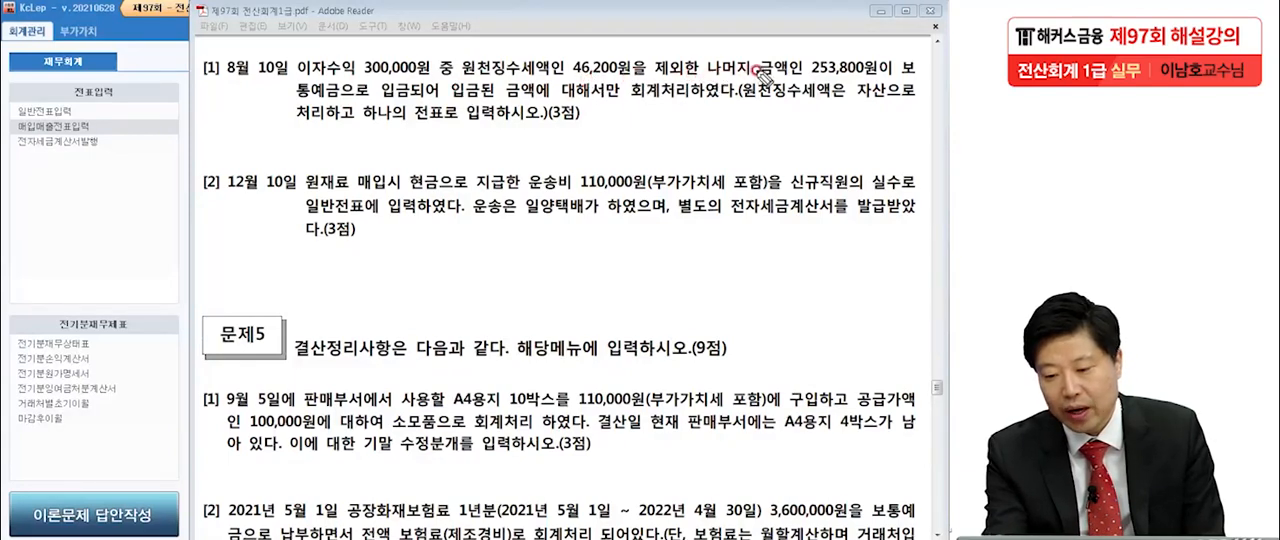
pyautogui.moveTo(800, 86); pyautogui.dragTo(860, 73)
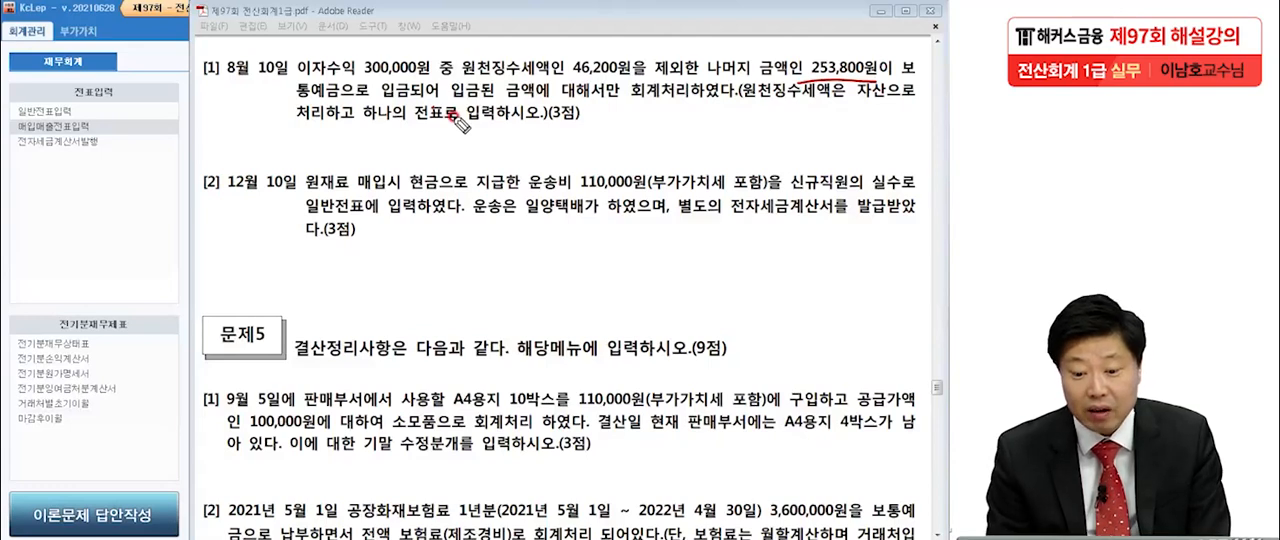
pyautogui.moveTo(450, 114)
pyautogui.mouseDown()
pyautogui.moveTo(462, 100)
pyautogui.moveTo(486, 118)
pyautogui.moveTo(685, 102)
pyautogui.mouseUp()
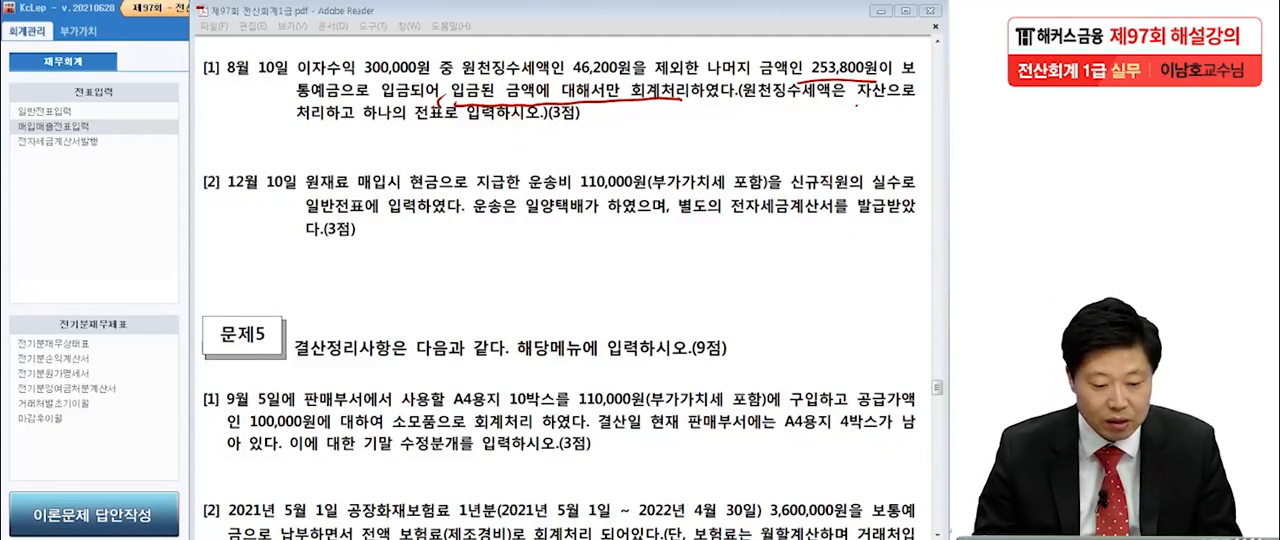
pyautogui.press('Escape')
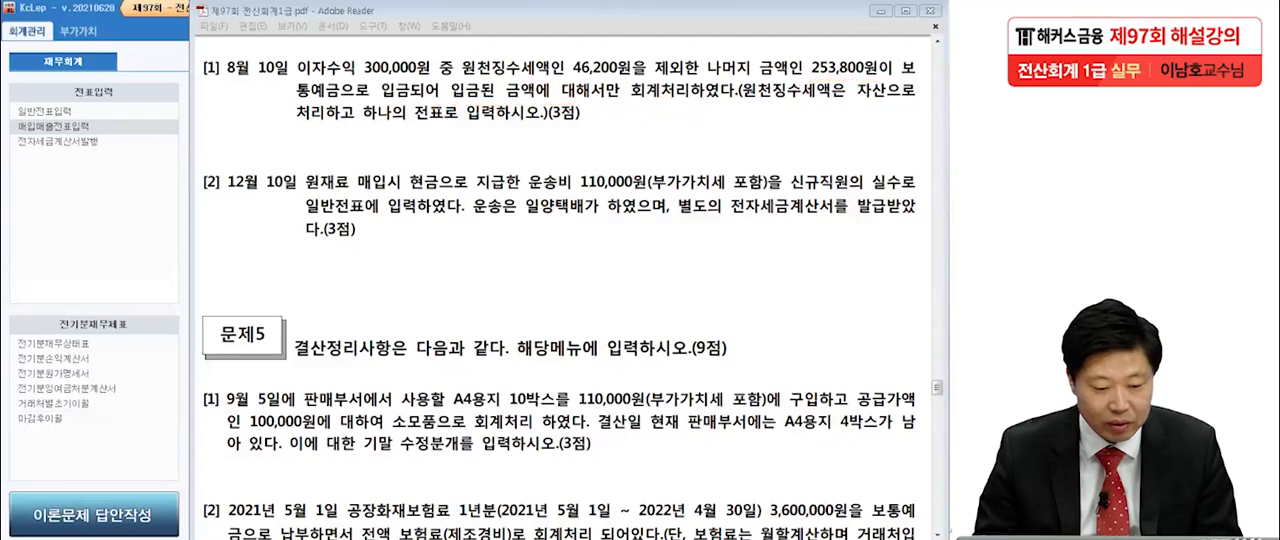
# Open 일반전표입력 in KcLep for August 10 and examine the amounts of the existing 보통예금 and 이자수익 lines.
pyautogui.click(67, 110)
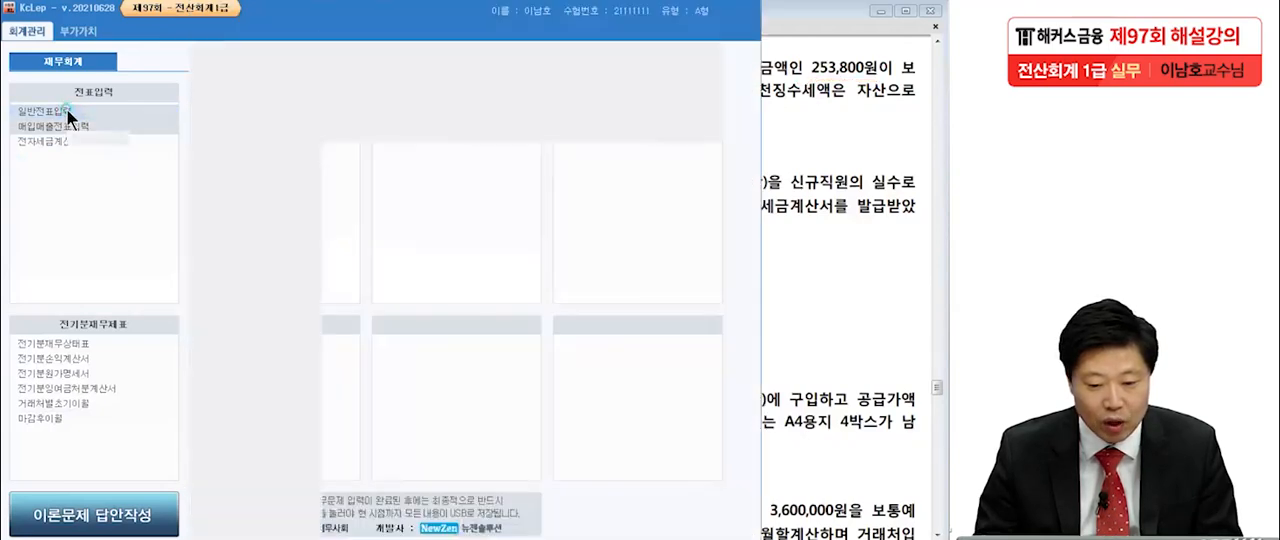
pyautogui.click(83, 126)
pyautogui.write('0810')
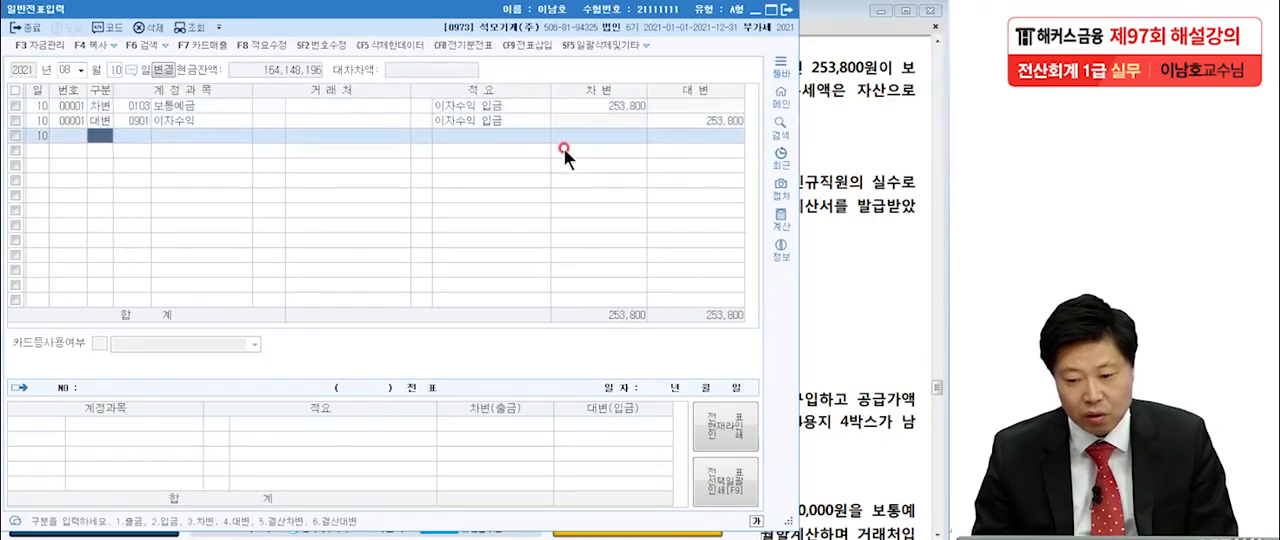
pyautogui.click(601, 104)
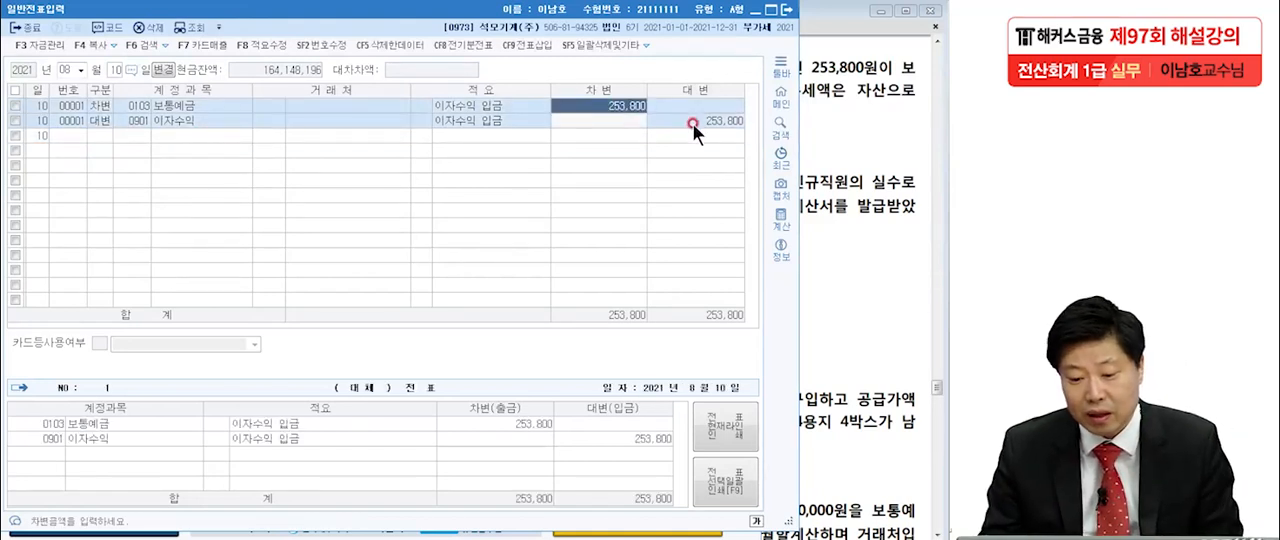
pyautogui.click(691, 121)
pyautogui.click(159, 140)
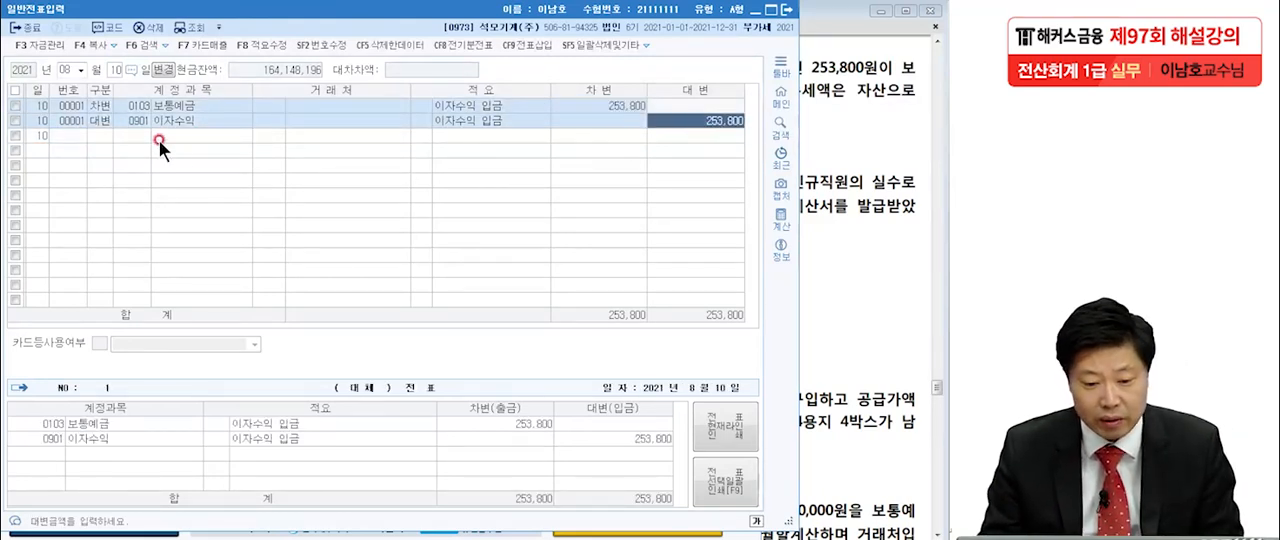
pyautogui.click(101, 135)
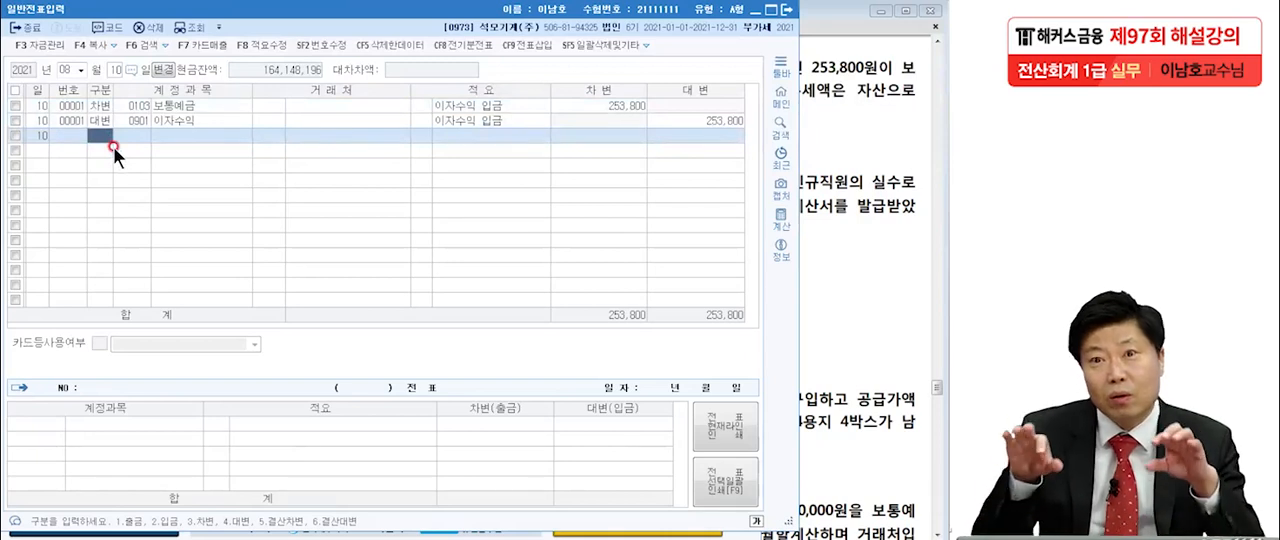
# Add a credit line to 0901 이자수익 for 300,000 below the existing August 10 entries.
pyautogui.click(181, 102)
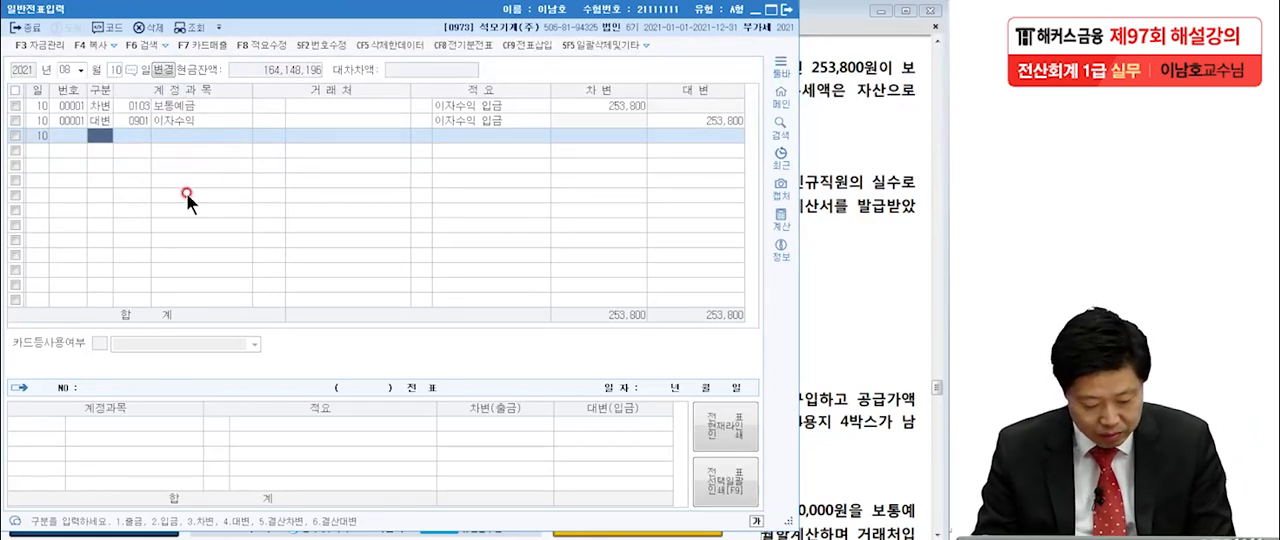
pyautogui.write('4이자수')
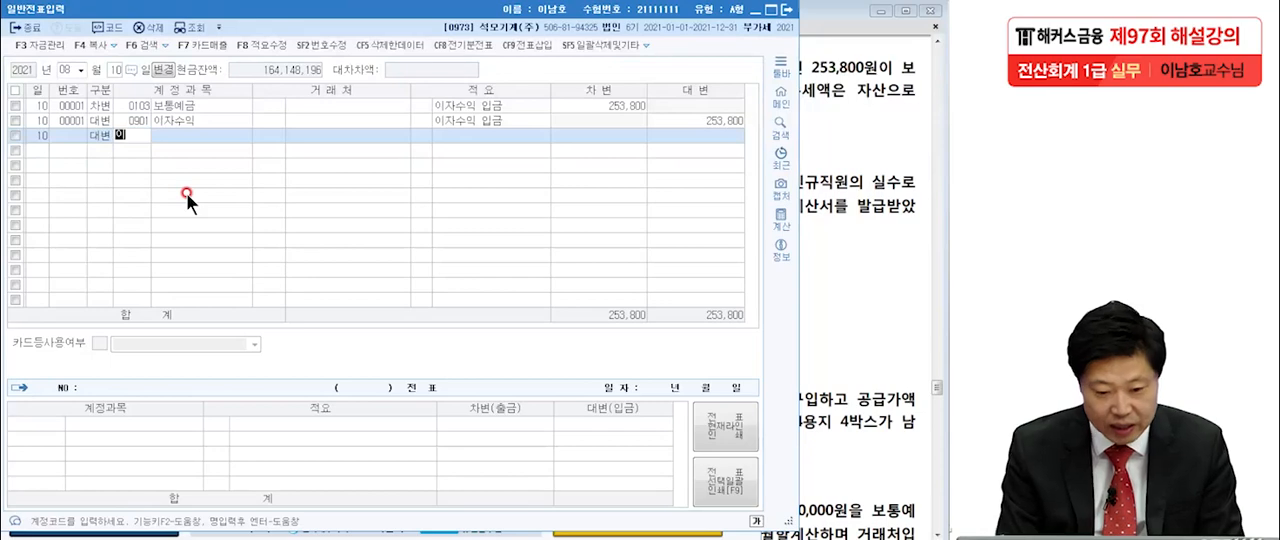
pyautogui.press('Return')
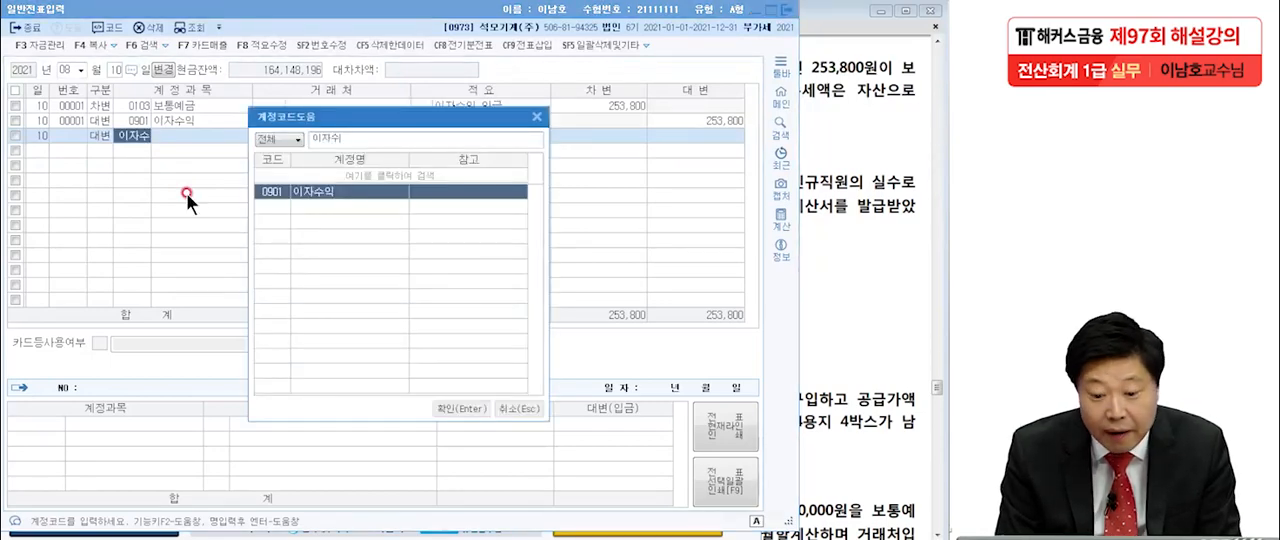
pyautogui.press('Return')
pyautogui.click(706, 131)
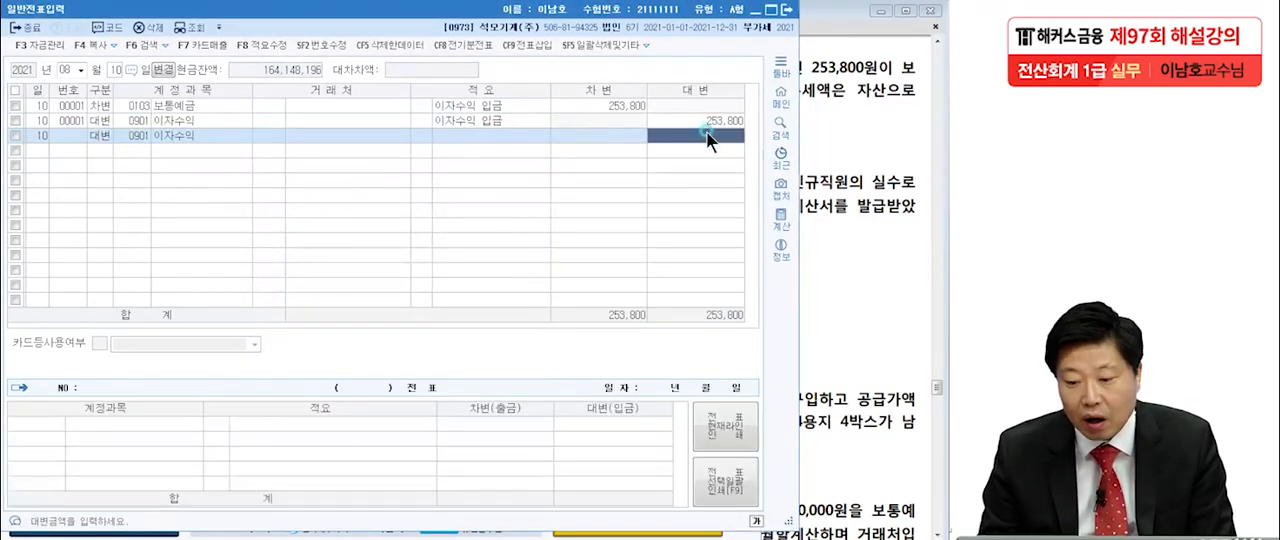
pyautogui.click(829, 140)
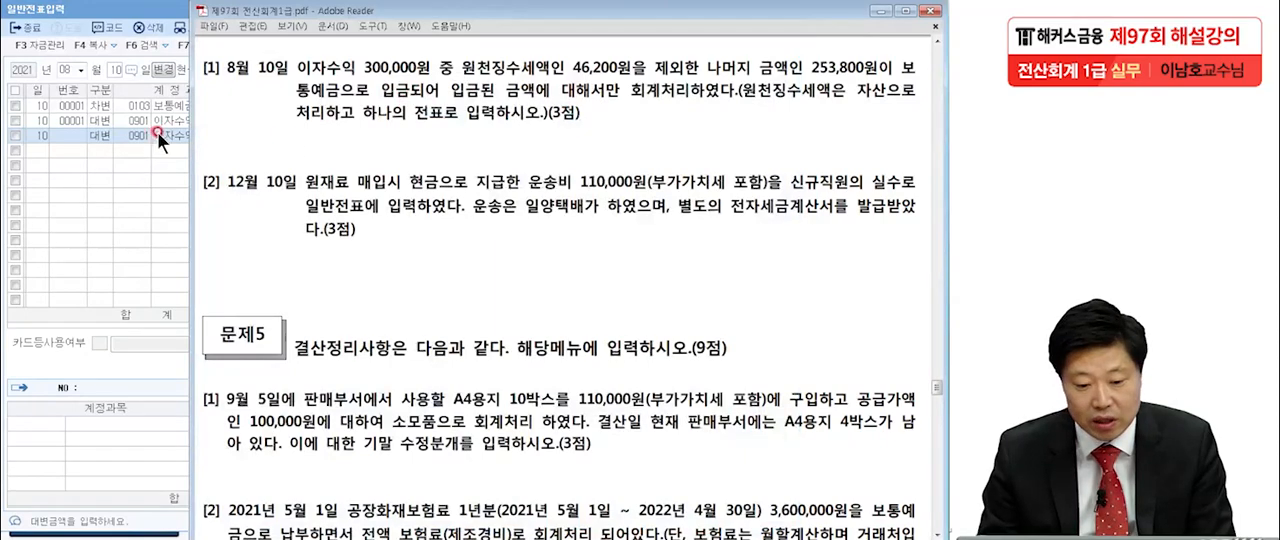
pyautogui.click(157, 131)
pyautogui.click(665, 129)
pyautogui.write('300,000')
pyautogui.press('Return')
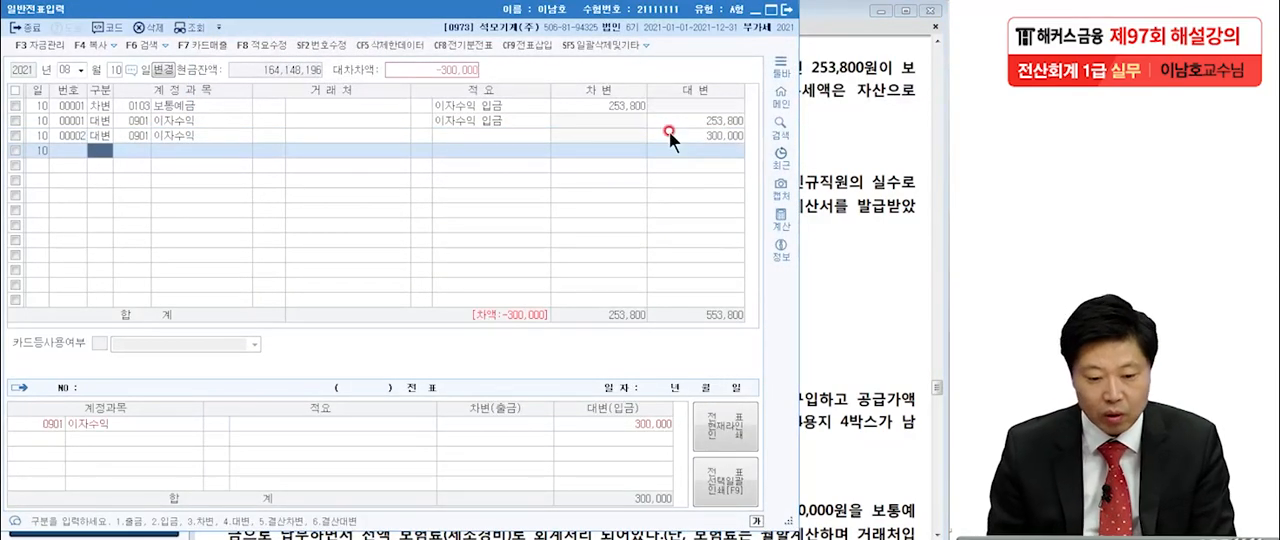
# Add a debit line to 0136 선납세금 for 46,200 below the August 10 이자수익 credit line.
pyautogui.write('3')
pyautogui.press('Return')
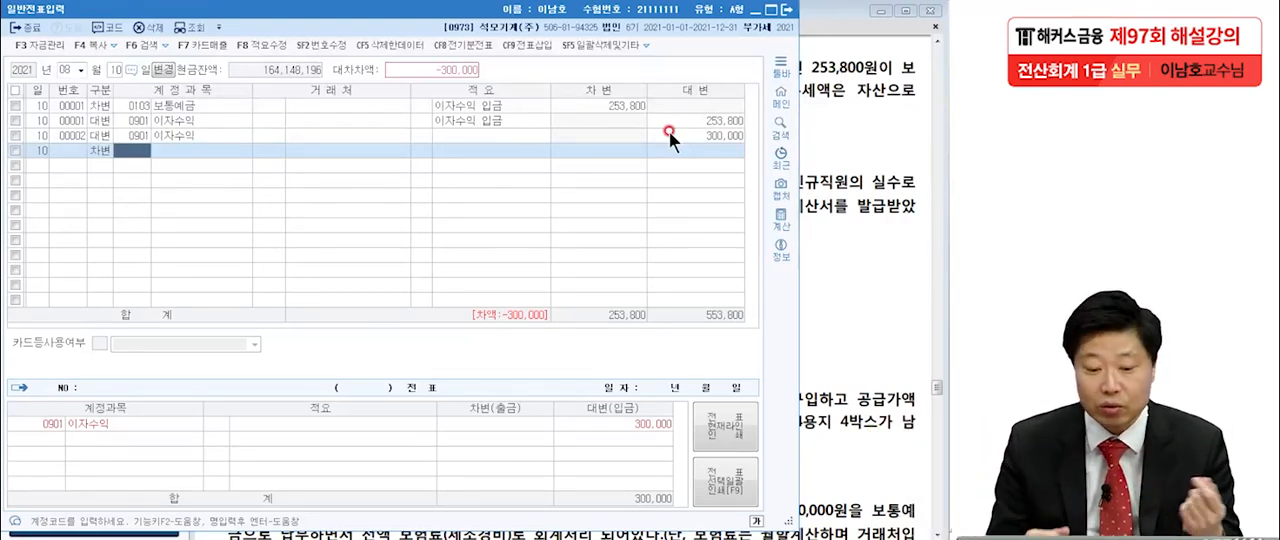
pyautogui.write('선납')
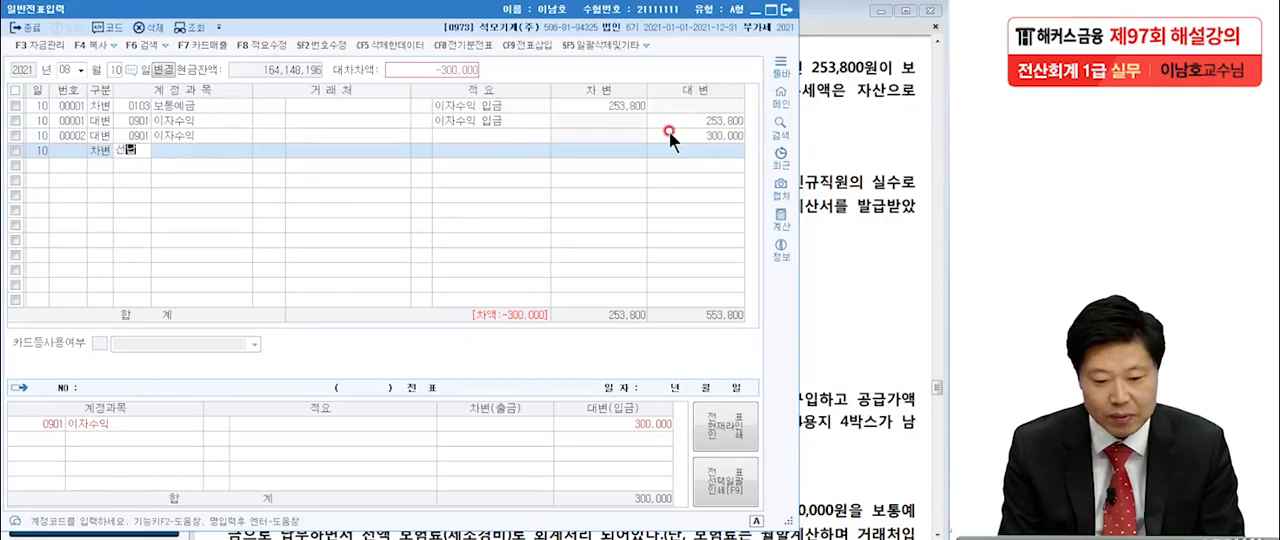
pyautogui.press('Return')
pyautogui.press('Return')
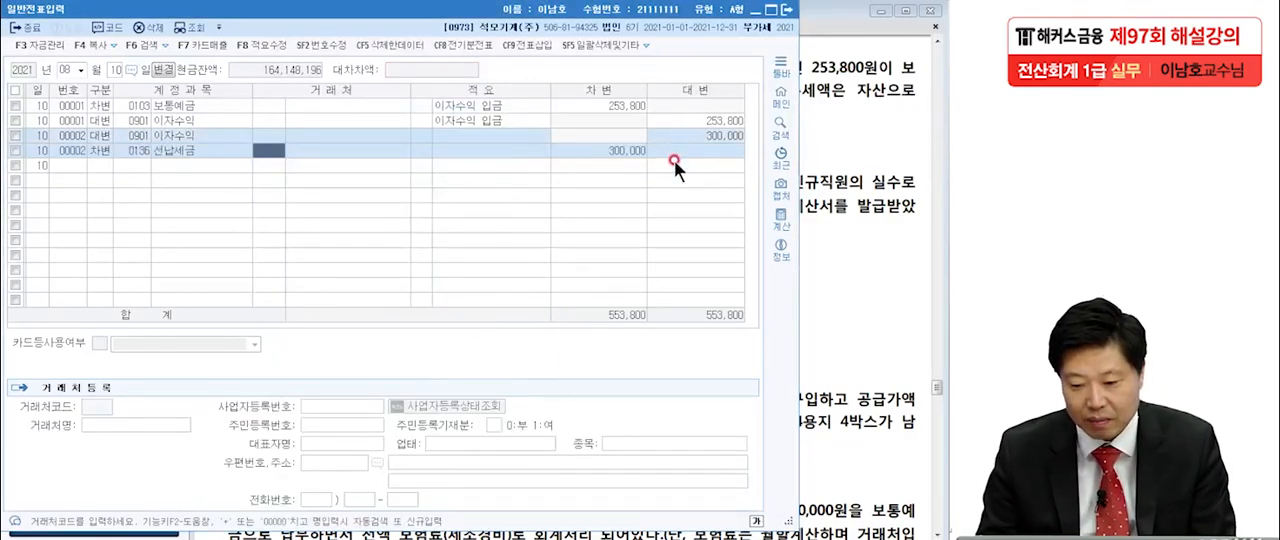
pyautogui.click(850, 162)
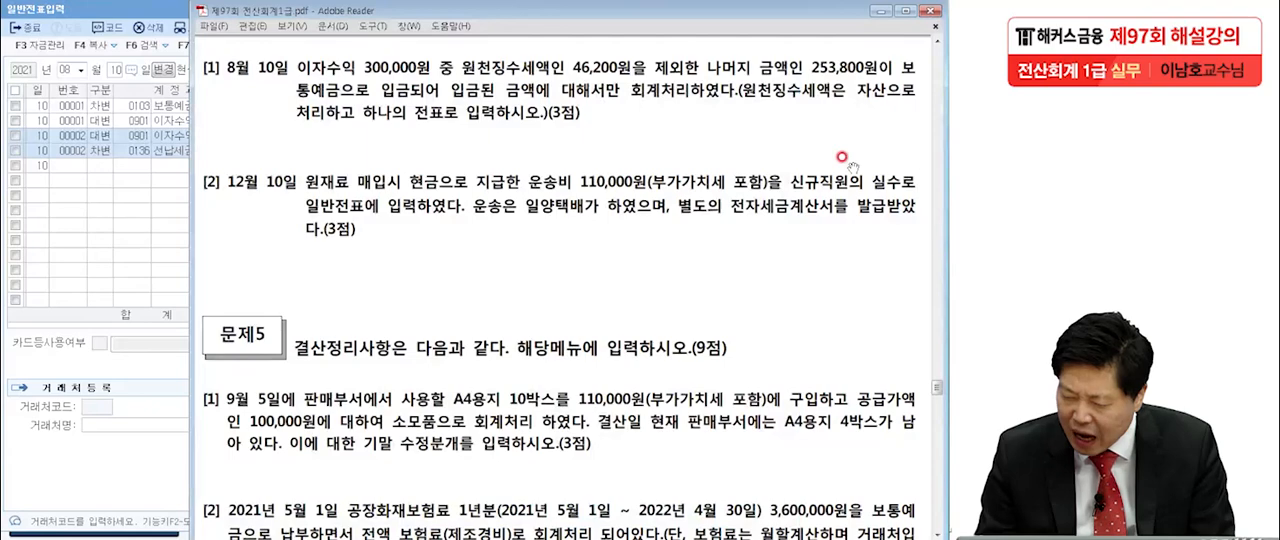
pyautogui.click(186, 200)
pyautogui.click(579, 150)
pyautogui.write('46200')
pyautogui.press('Return')
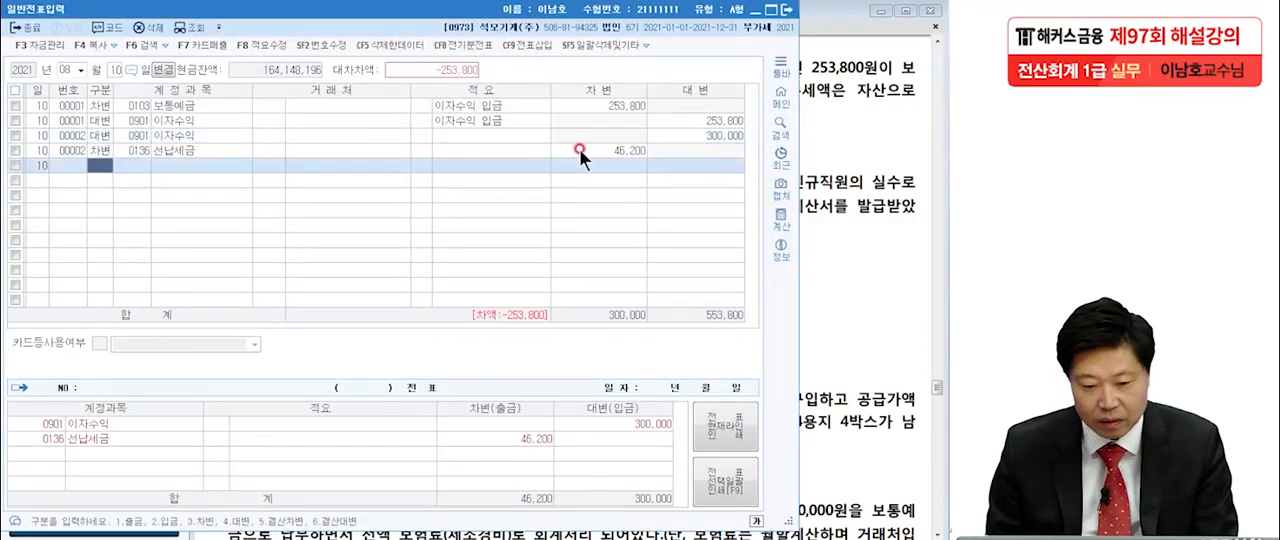
# Add a debit line to 0103 보통예금 for 253,800 to complete the new August 10 voucher.
pyautogui.write('3보통')
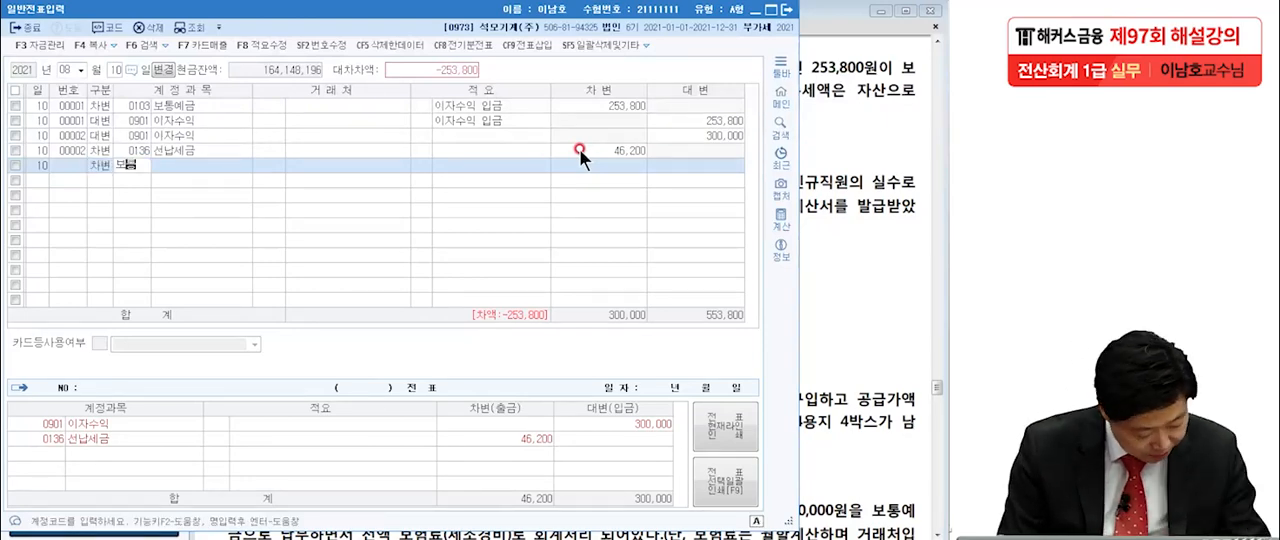
pyautogui.click(860, 166)
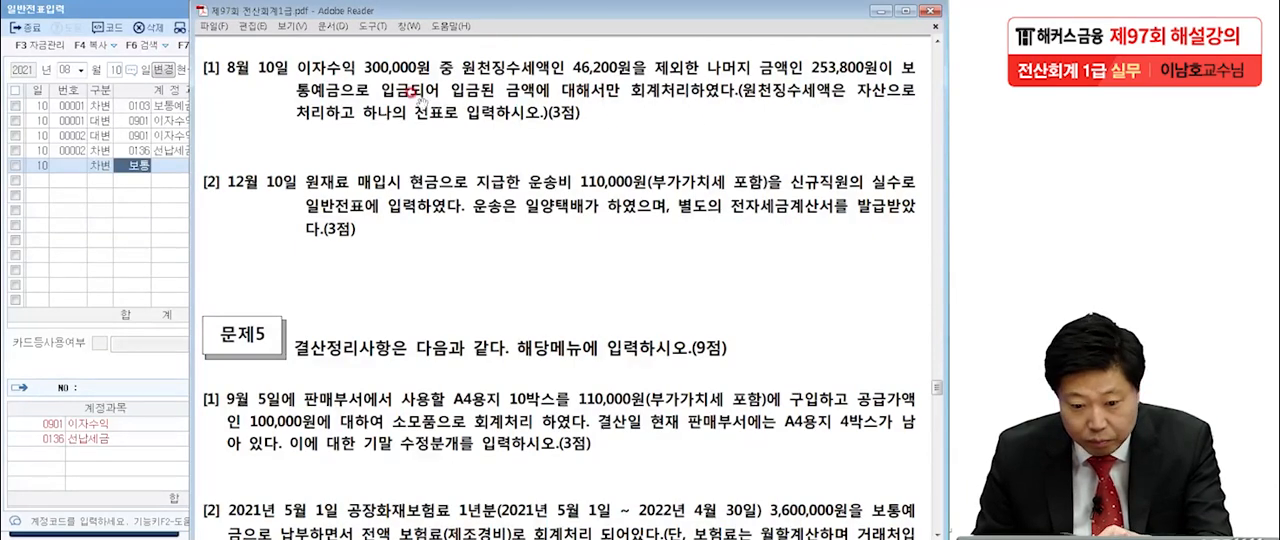
pyautogui.click(131, 166)
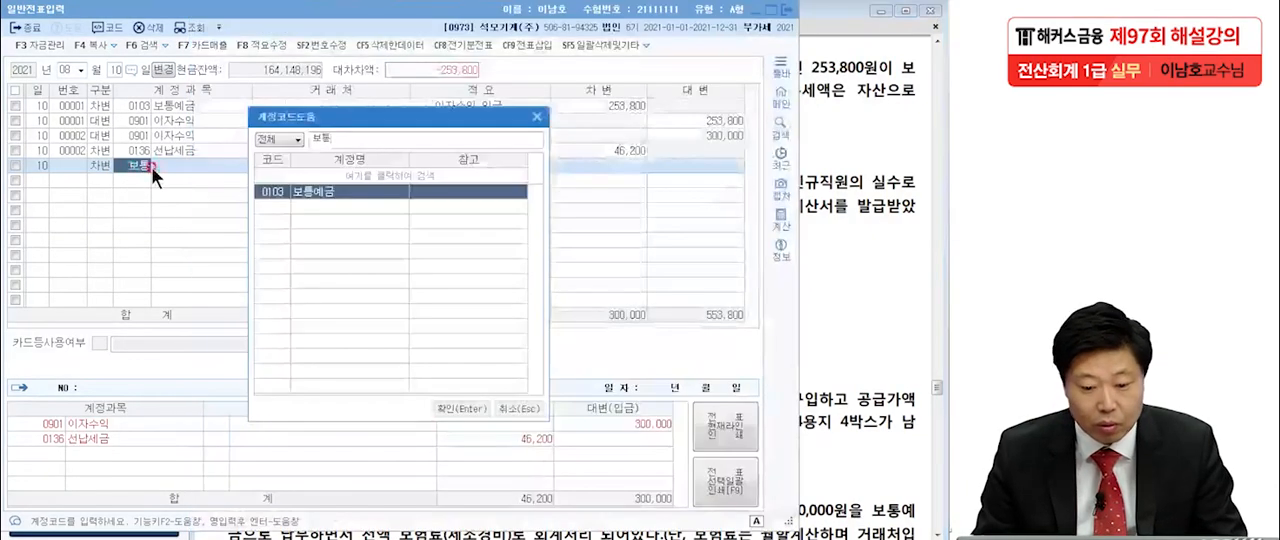
pyautogui.doubleClick(359, 190)
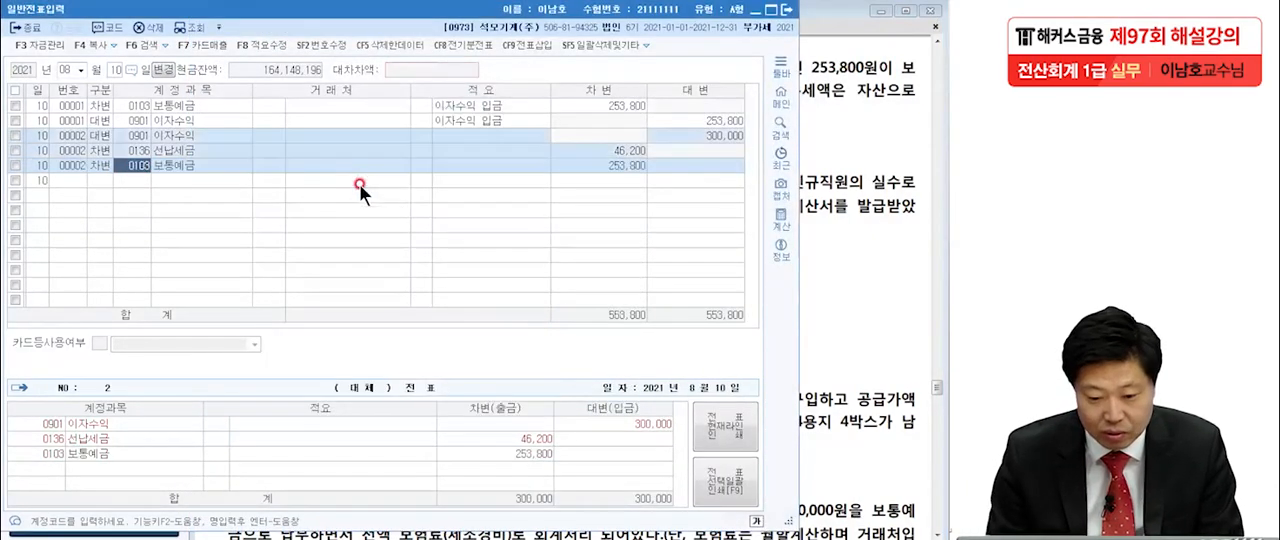
# Compare the debit and credit amounts of the new August 10 voucher with those of the original voucher.
pyautogui.click(626, 165)
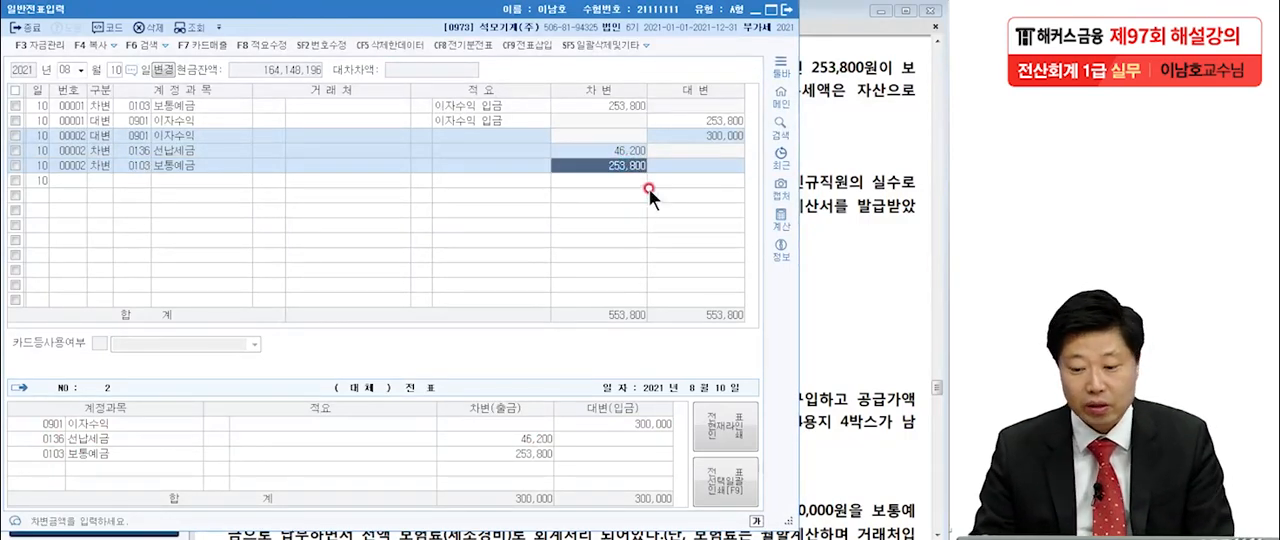
pyautogui.click(695, 134)
pyautogui.click(632, 151)
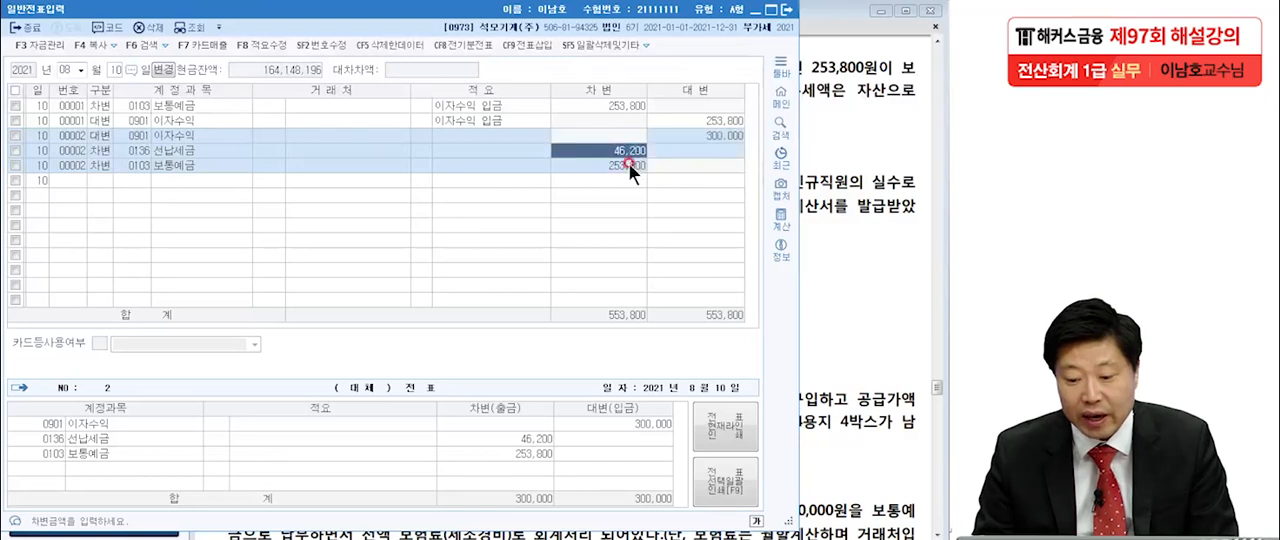
pyautogui.click(628, 163)
pyautogui.click(627, 153)
pyautogui.click(680, 136)
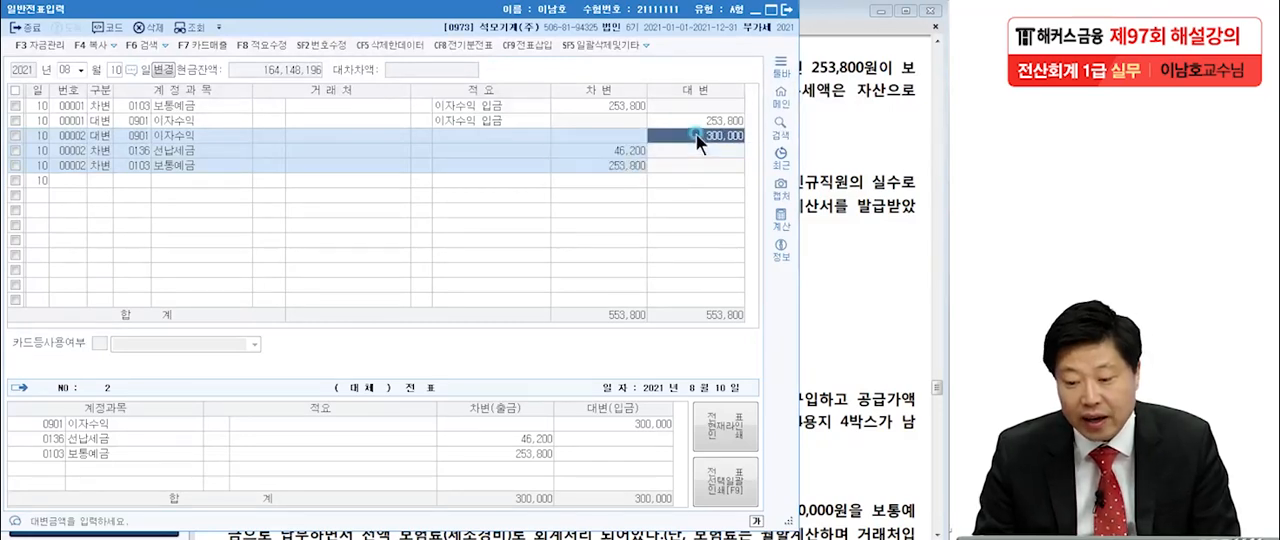
pyautogui.click(604, 104)
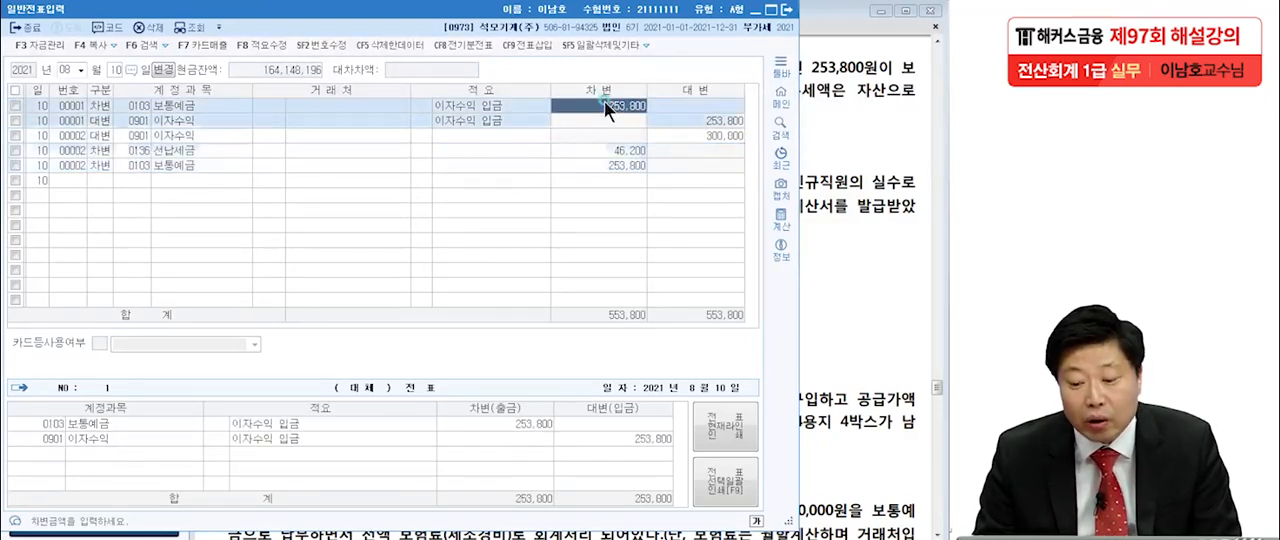
pyautogui.click(708, 122)
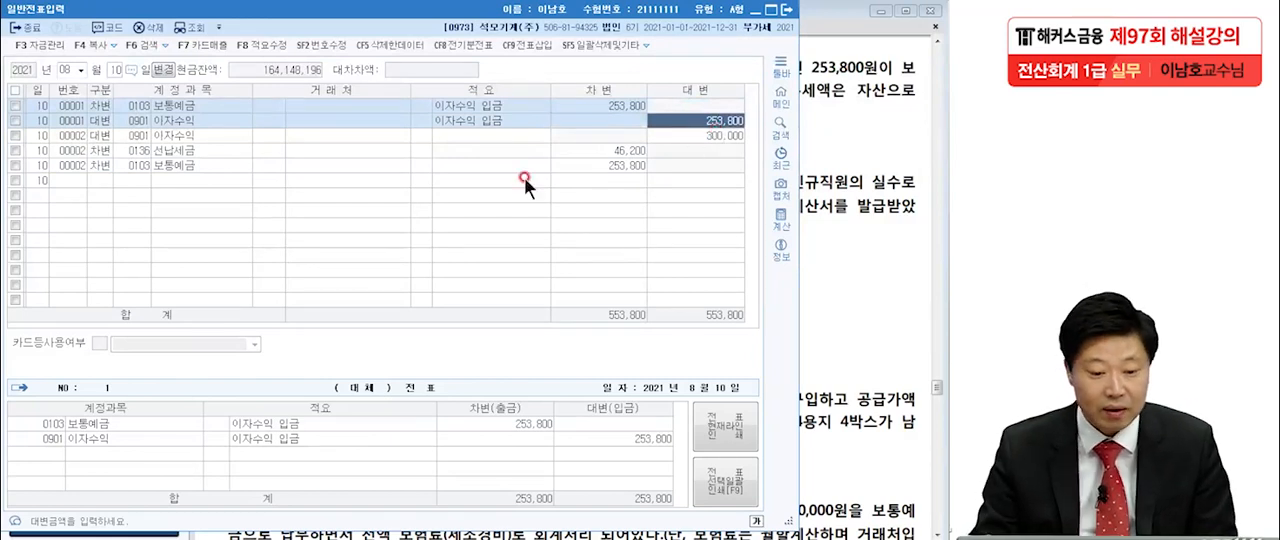
# Delete both lines of the original August 10 voucher 00001, 보통예금 and 이자수익.
pyautogui.click(15, 104)
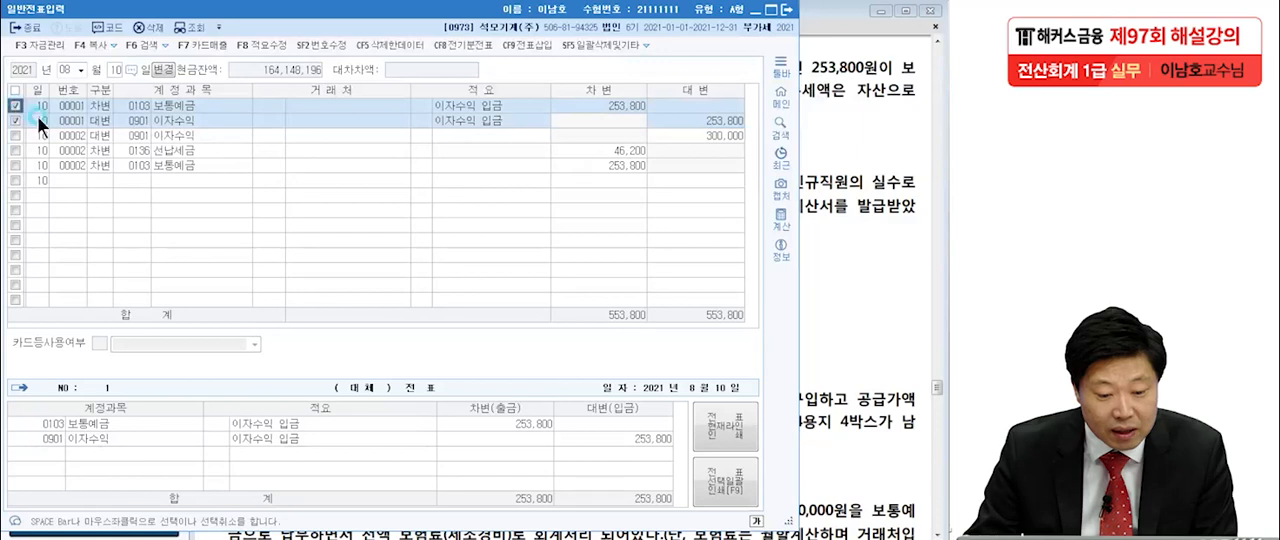
pyautogui.click(156, 24)
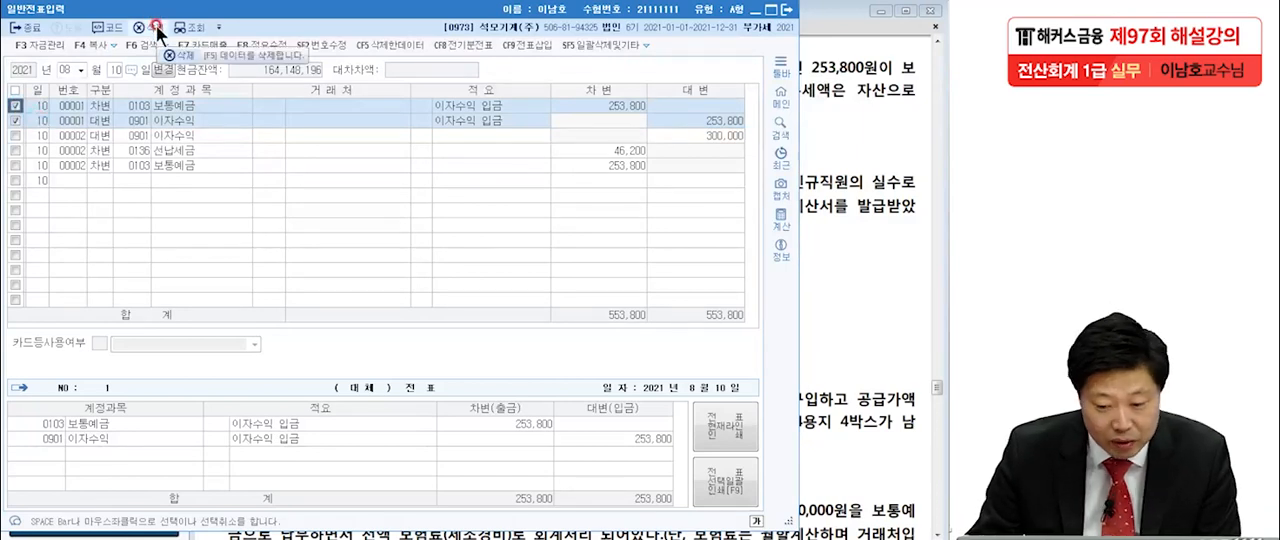
pyautogui.click(418, 302)
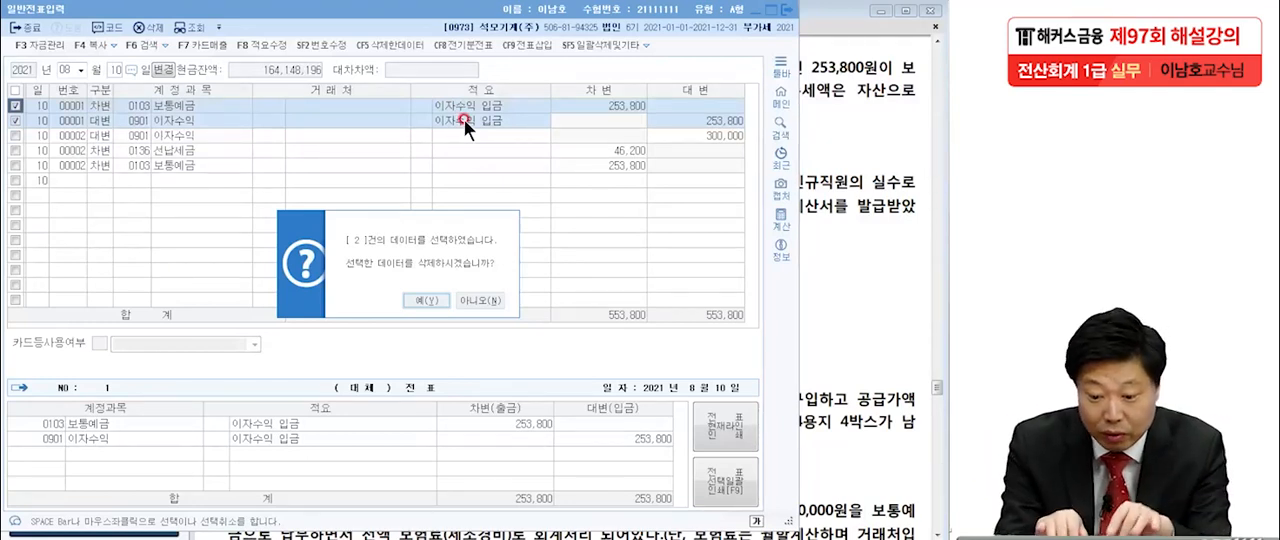
pyautogui.click(432, 297)
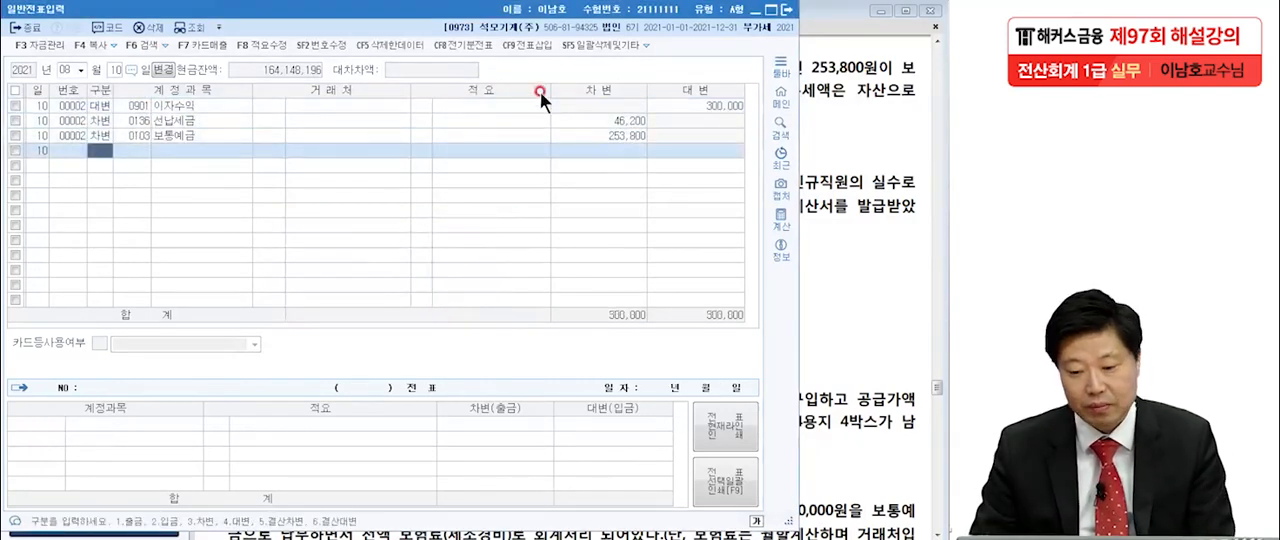
# Underline 원재료, 세금계산서, 신규직원의 실수로 and 일반전표 in the December 10 item [2] on the Adobe Reader exam sheet, clearing the marks when finished.
pyautogui.click(845, 220)
pyautogui.scroll(-1, 750, 300)
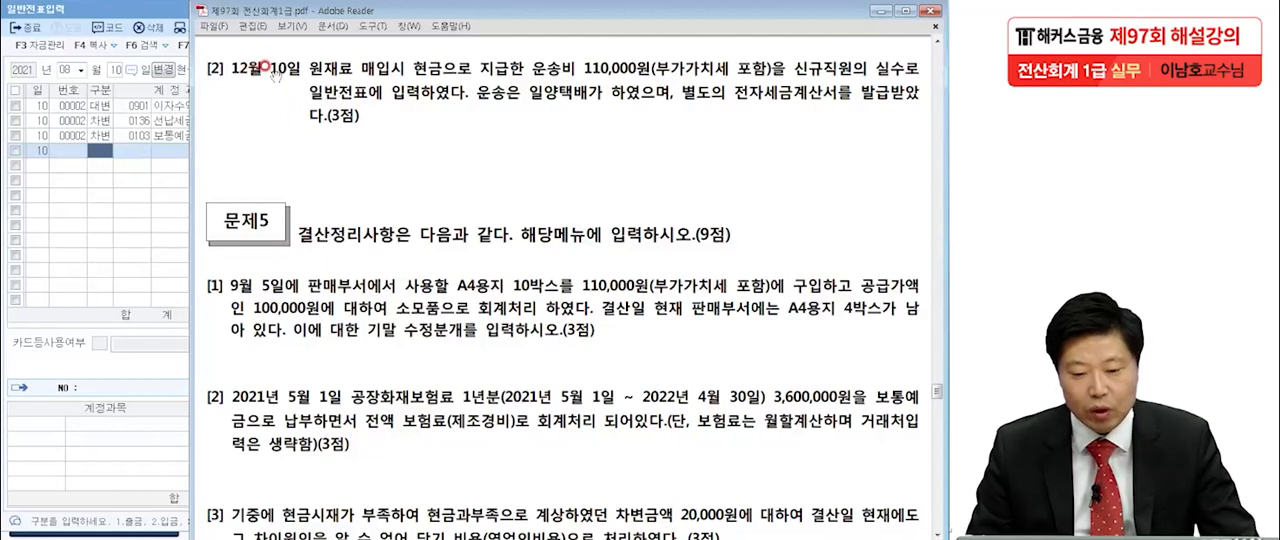
pyautogui.hotkey('alt', 'Tab')
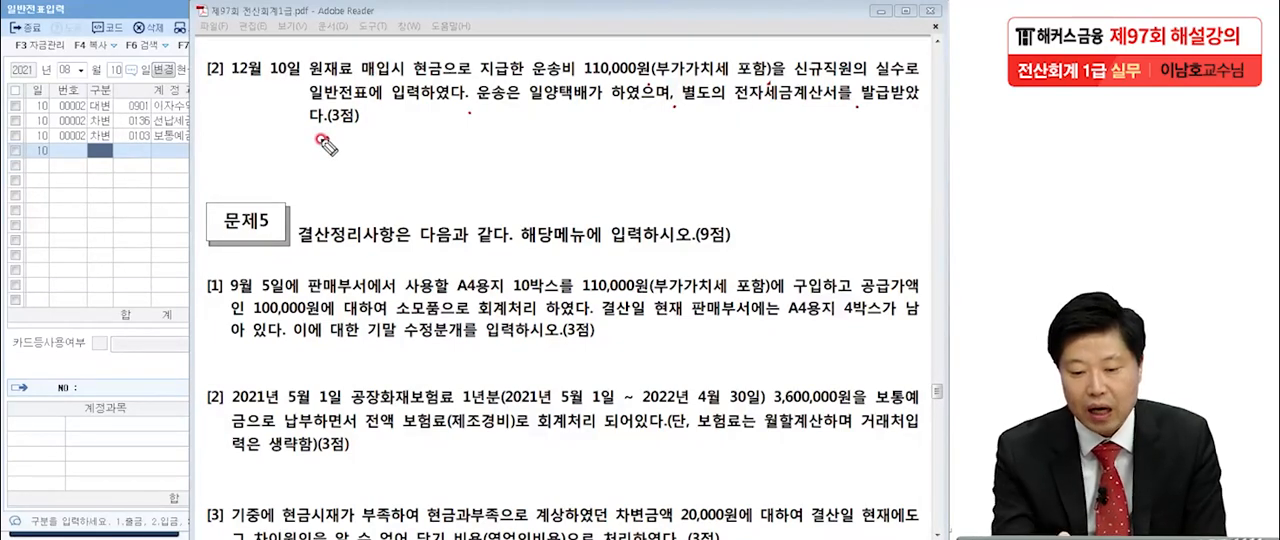
pyautogui.moveTo(302, 89); pyautogui.dragTo(344, 76)
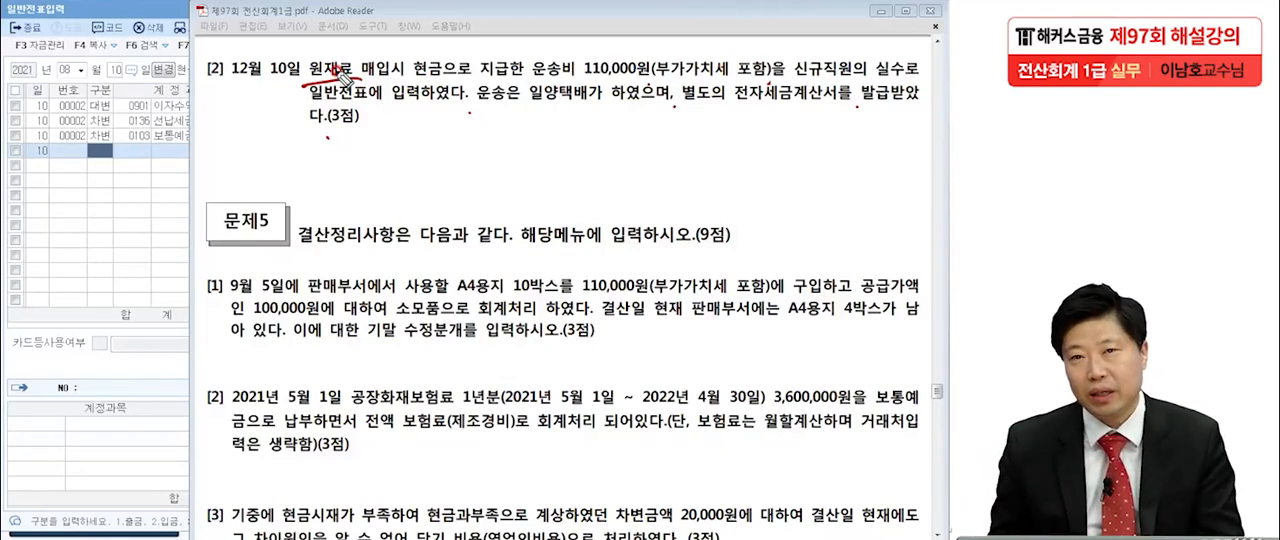
pyautogui.moveTo(768, 112); pyautogui.dragTo(836, 110)
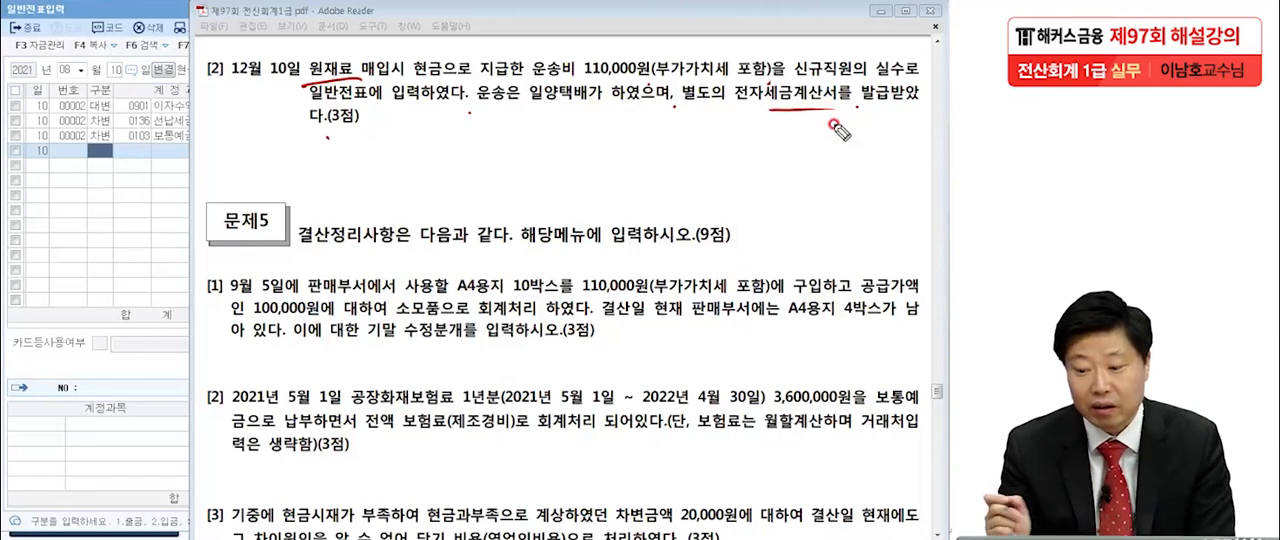
pyautogui.moveTo(795, 82); pyautogui.dragTo(912, 80)
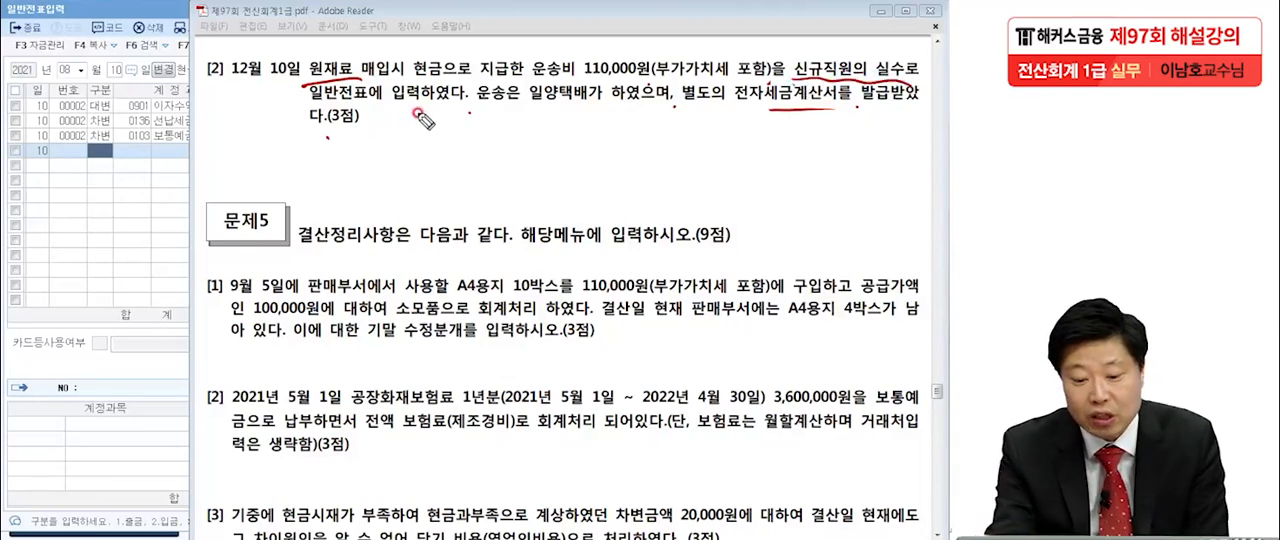
pyautogui.moveTo(300, 97); pyautogui.dragTo(405, 100)
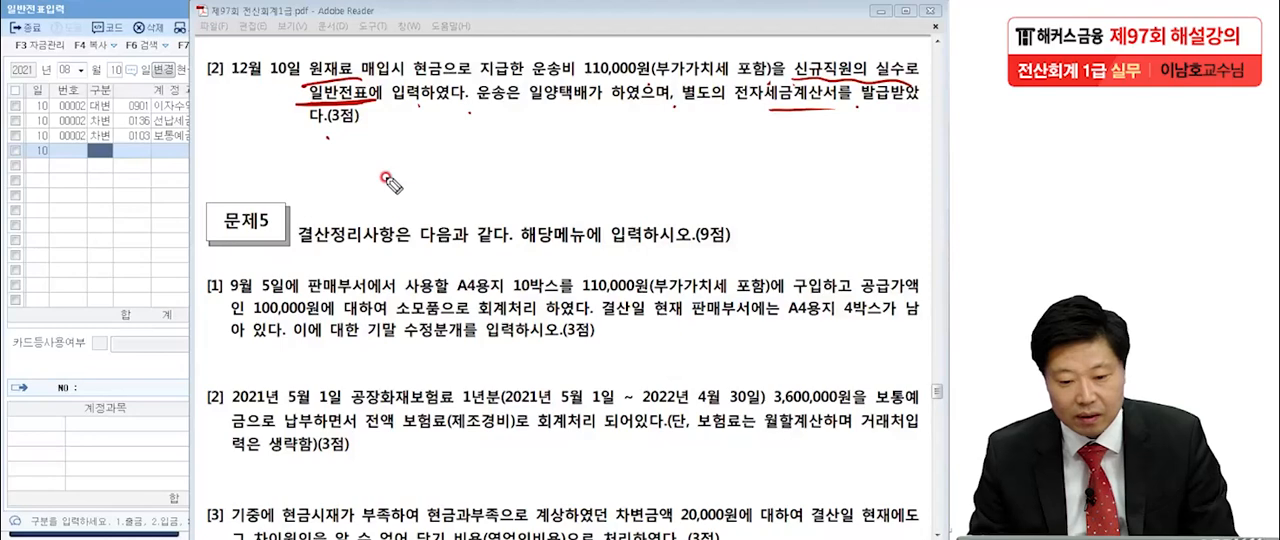
pyautogui.press('Escape')
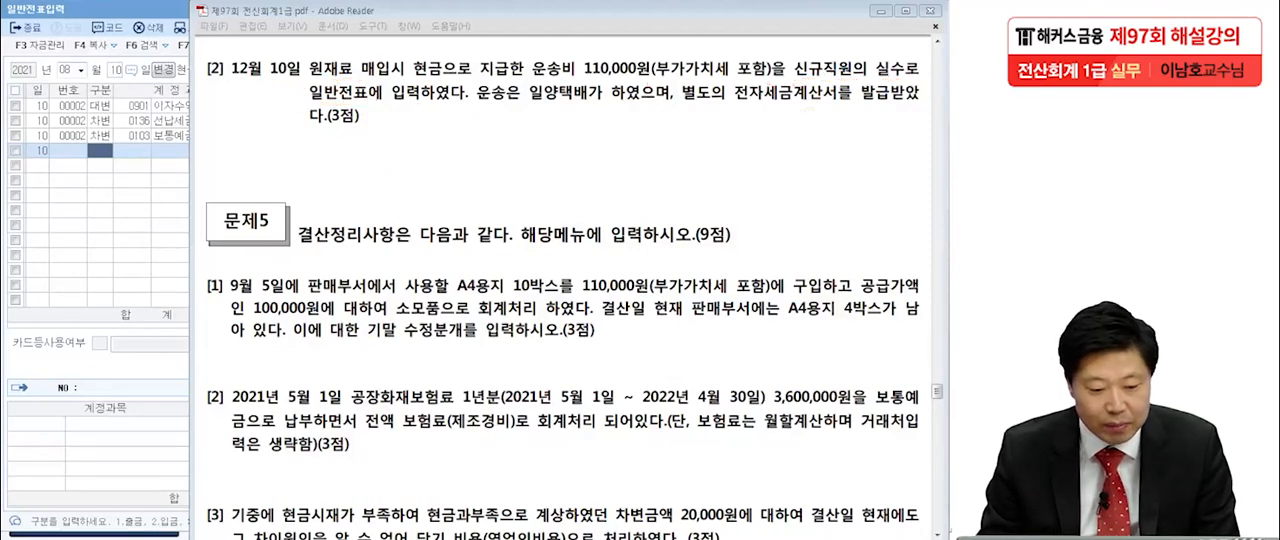
# Open December 10 in KcLep's 일반전표입력 and examine the accounts and amounts of the 운반비 and 현금 lines.
pyautogui.click(28, 199)
pyautogui.click(62, 70)
pyautogui.write('12')
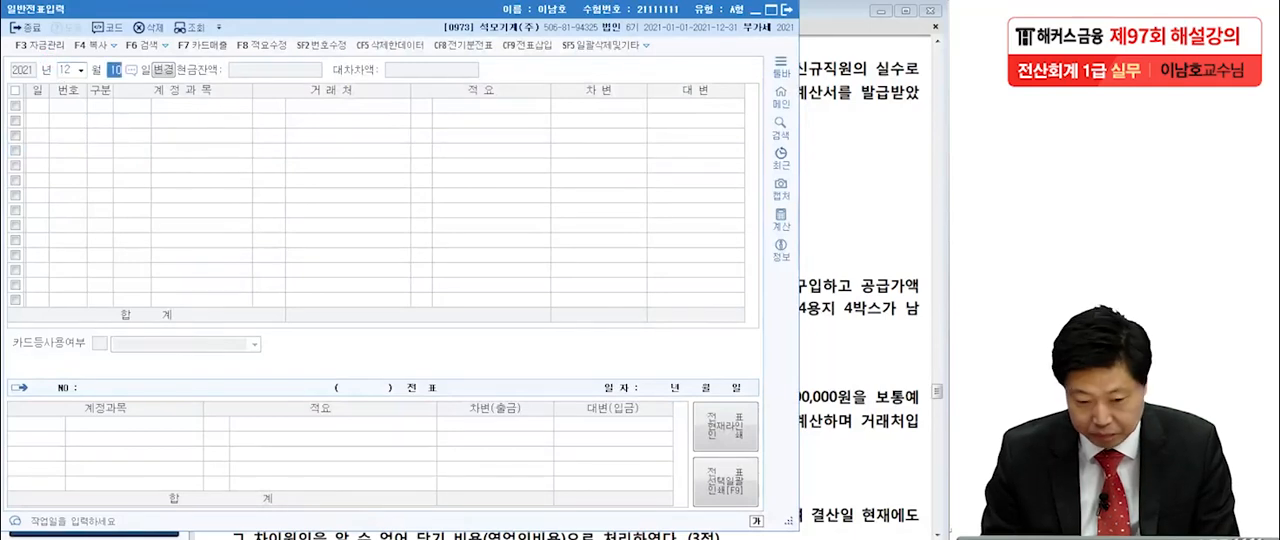
pyautogui.press('Return')
pyautogui.click(198, 105)
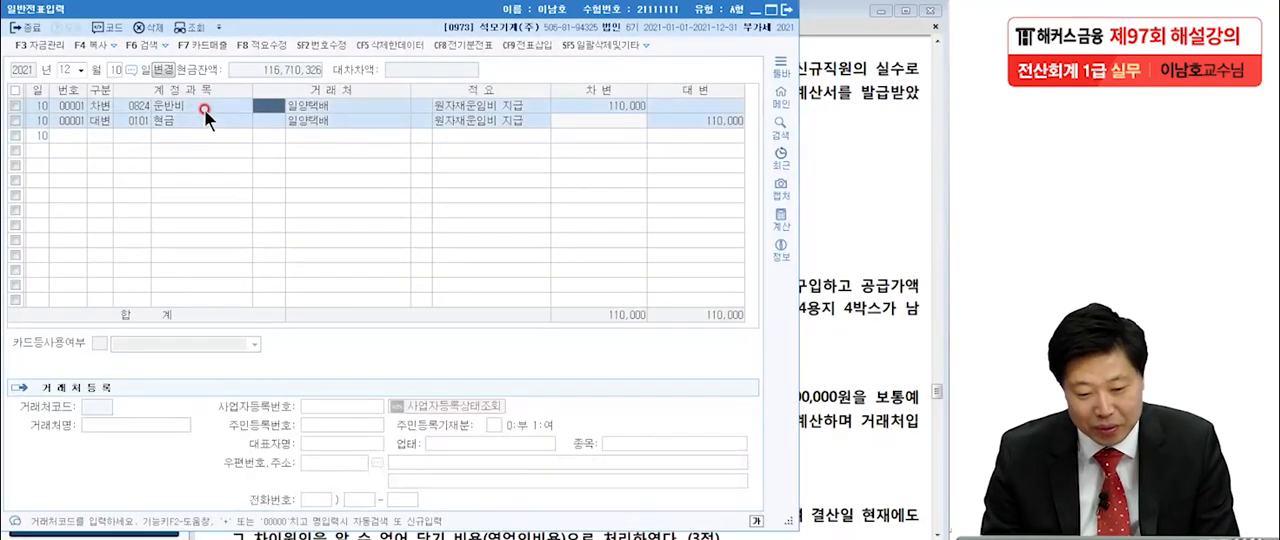
pyautogui.click(200, 120)
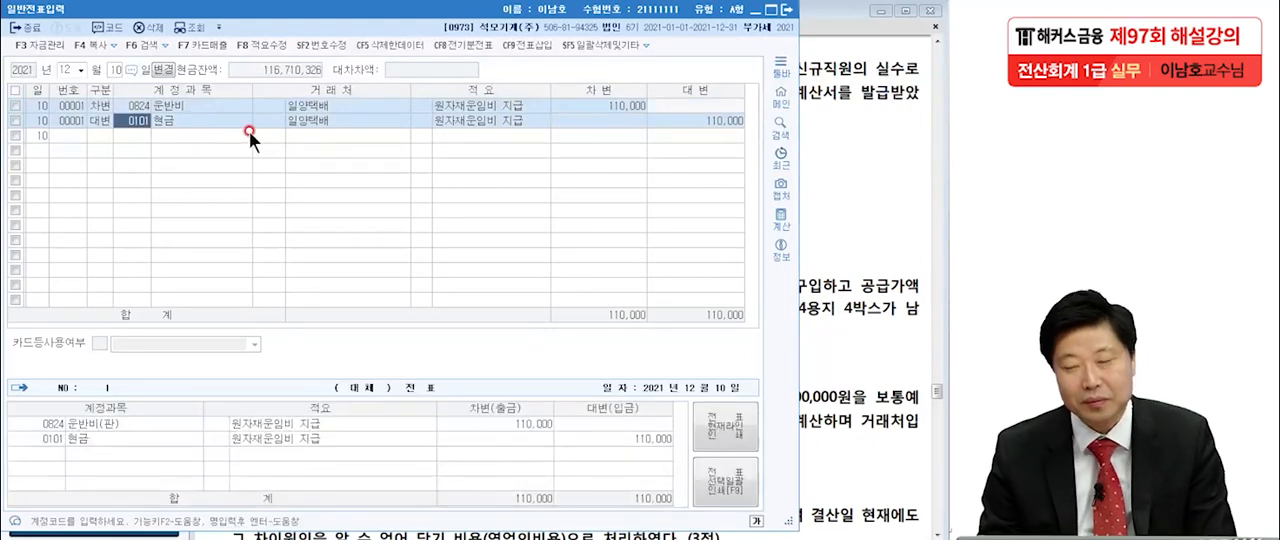
pyautogui.click(738, 121)
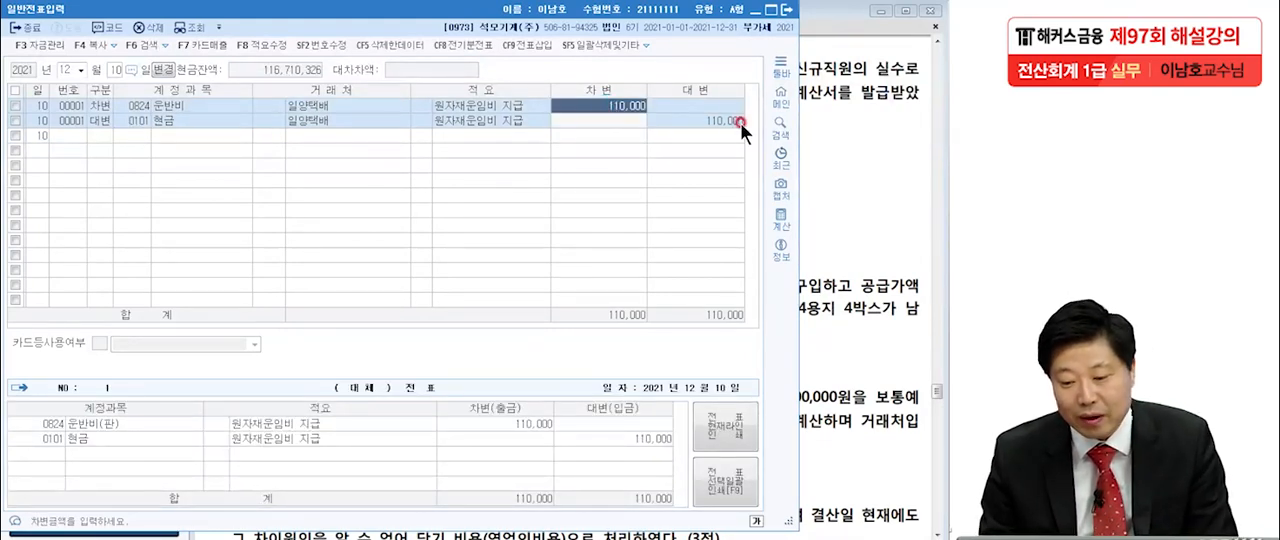
pyautogui.click(619, 103)
pyautogui.click(697, 122)
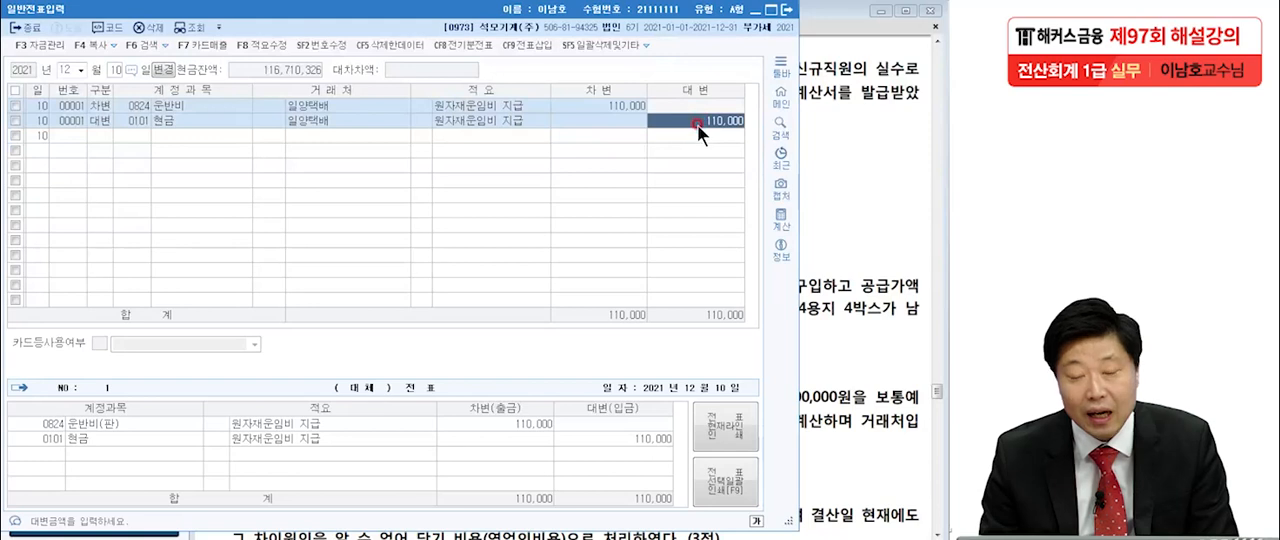
pyautogui.click(206, 117)
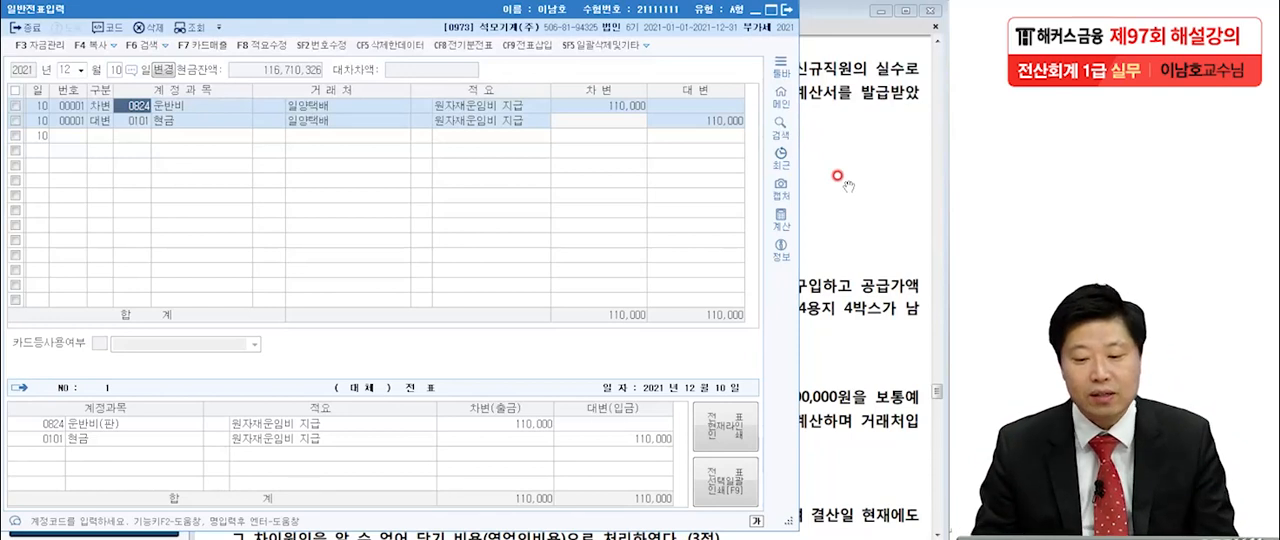
pyautogui.press('Return')
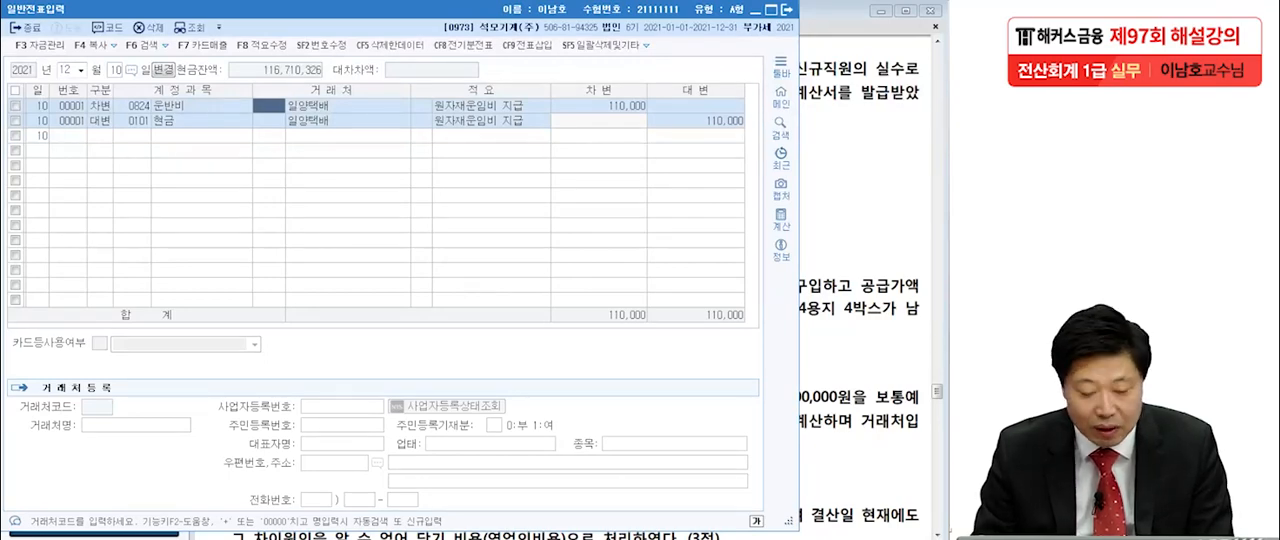
# Open 매입매출전표입력 for December 10 and start a line of type 51 과세.
pyautogui.press('Escape')
pyautogui.click(38, 130)
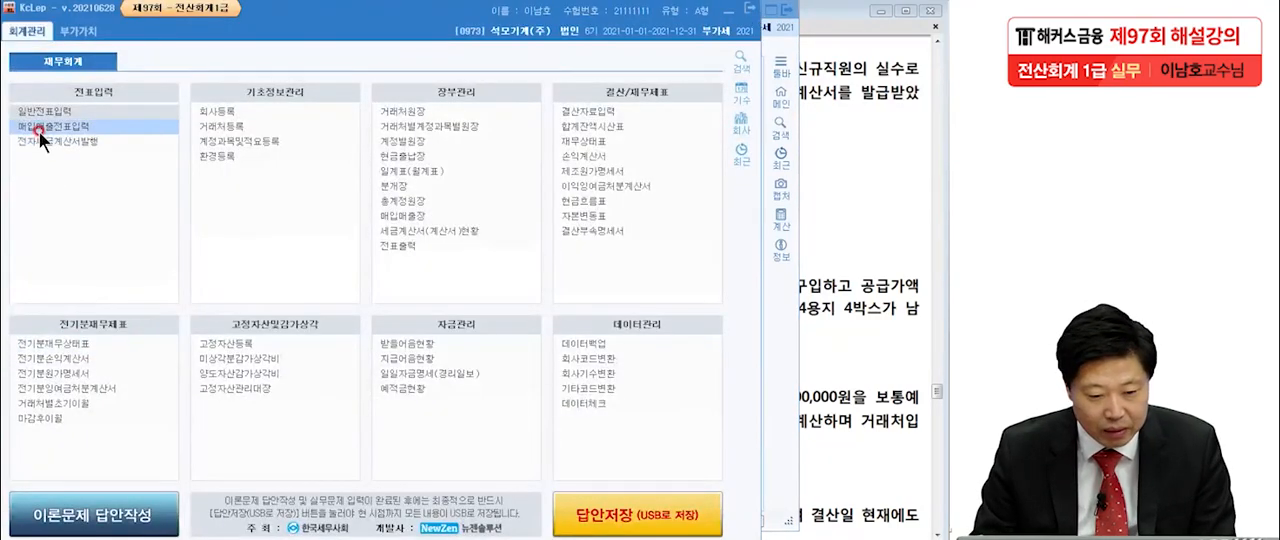
pyautogui.click(808, 237)
pyautogui.click(101, 196)
pyautogui.write('12')
pyautogui.press('Return')
pyautogui.write('10')
pyautogui.press('Return')
pyautogui.write('51')
pyautogui.press('Return')
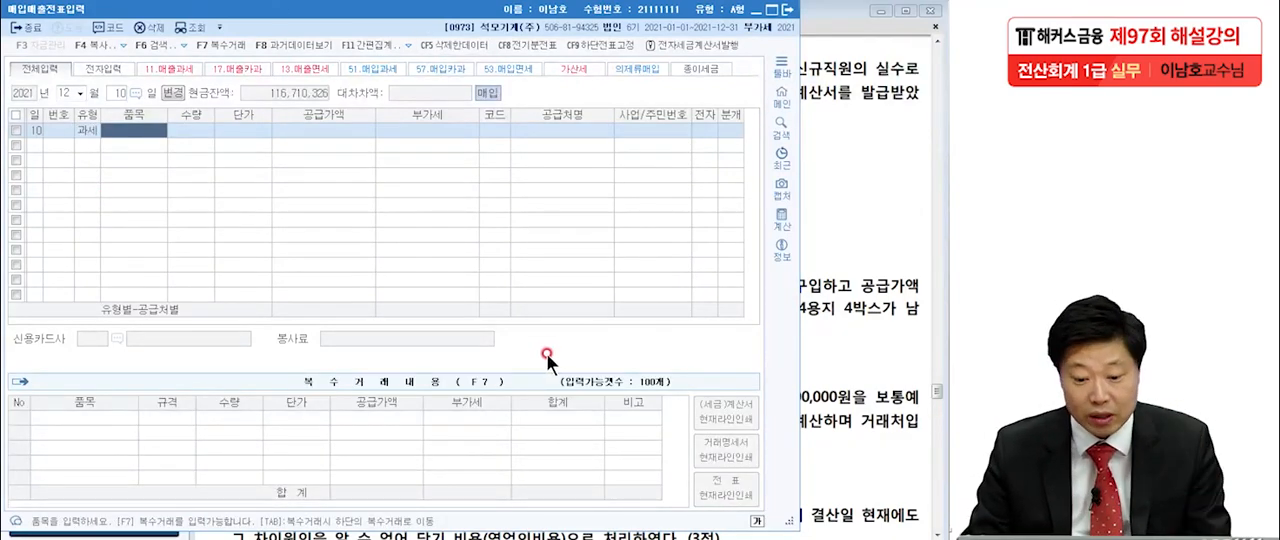
# Enter a 공급가액 of 100,000 for the December 10 taxable purchase, leaving item, quantity and unit price blank.
pyautogui.click(352, 131)
pyautogui.click(858, 196)
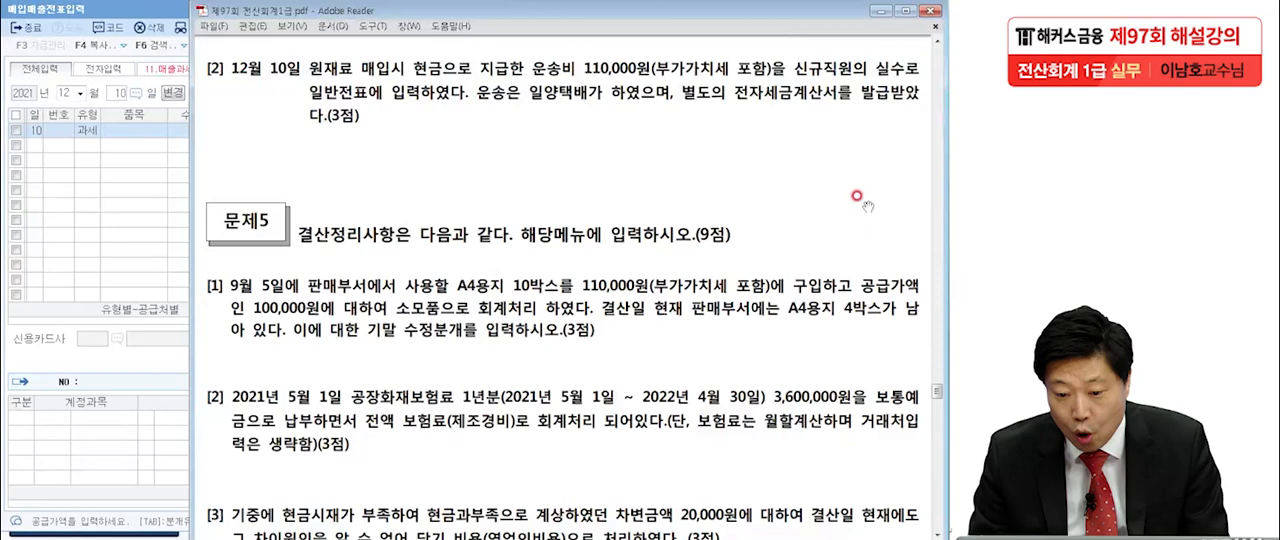
pyautogui.click(124, 235)
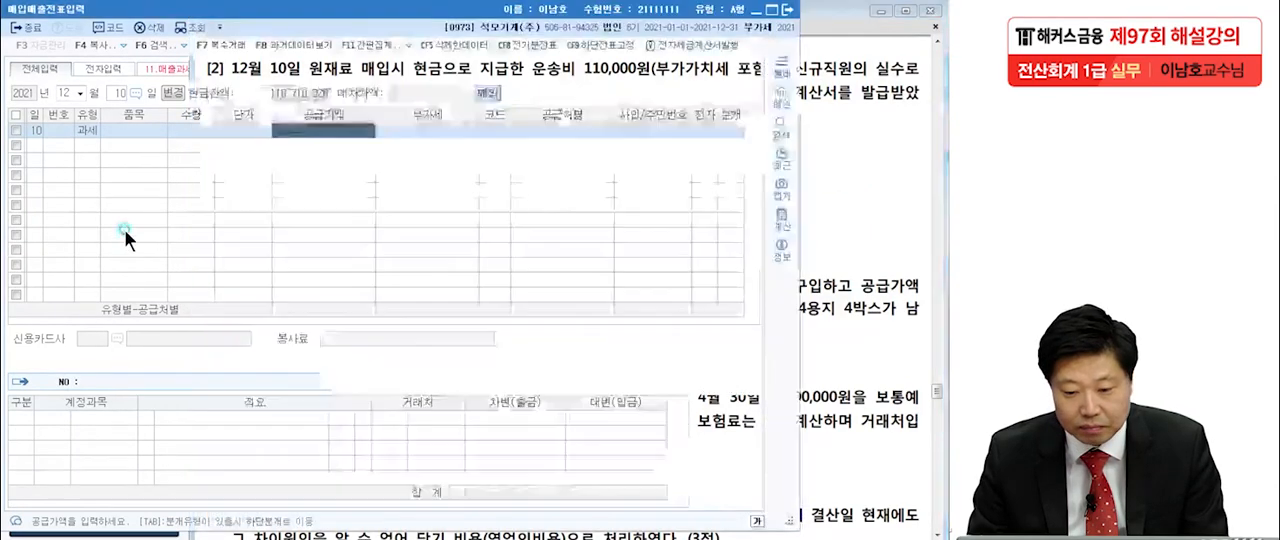
pyautogui.write('100,000')
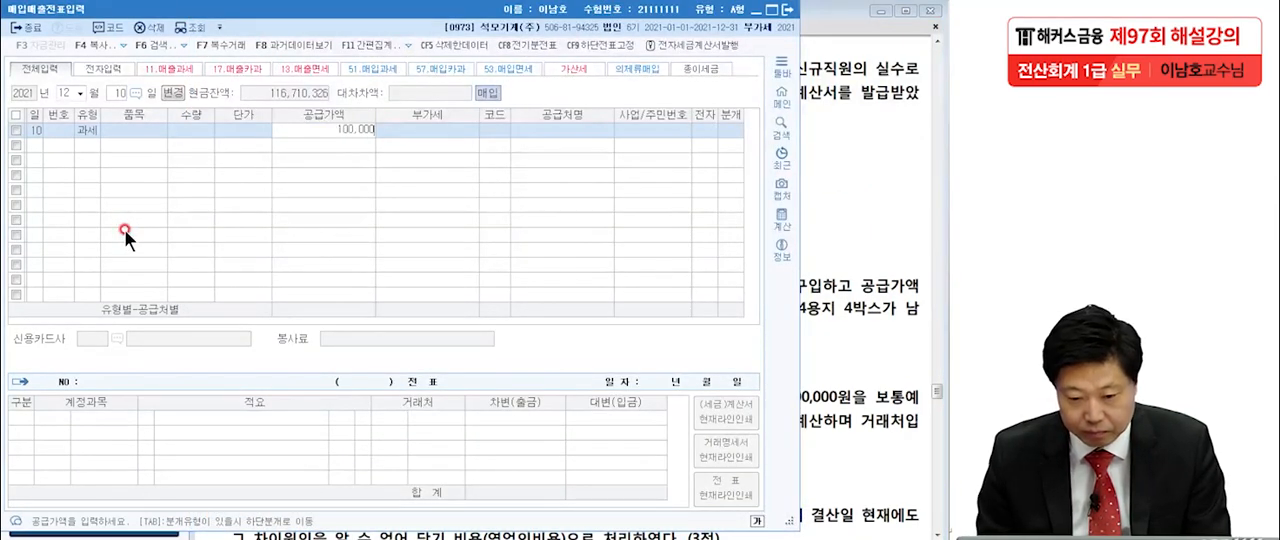
pyautogui.press('Return')
pyautogui.press('Return')
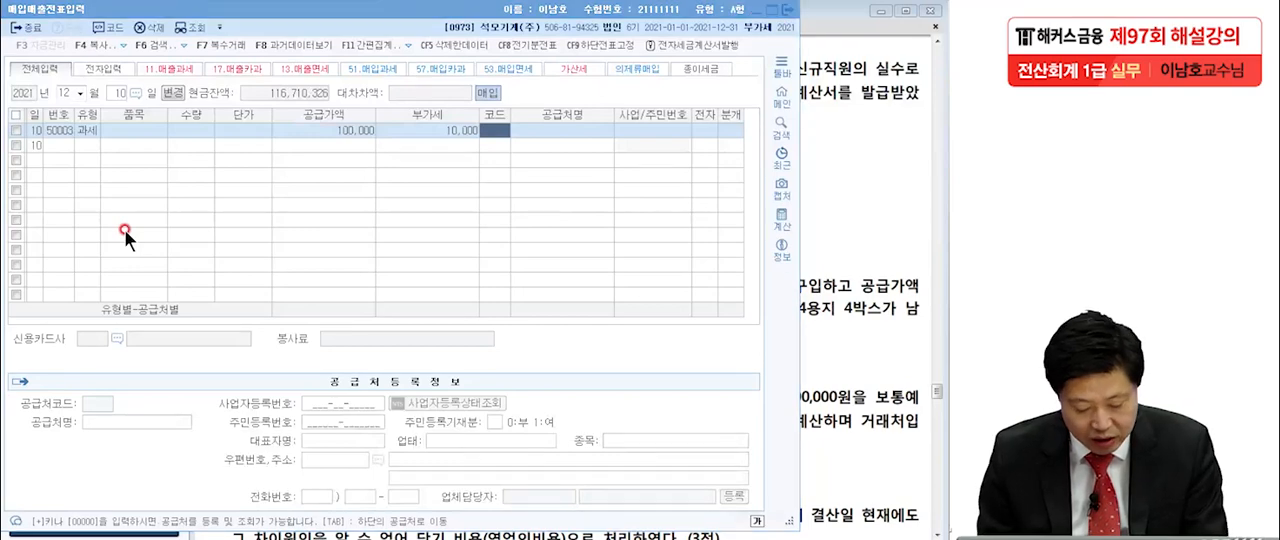
# Look up 일양 in the 거래처도움 list and set 일양택배 as the supplier of the December 10 purchase.
pyautogui.press('F2')
pyautogui.click(864, 250)
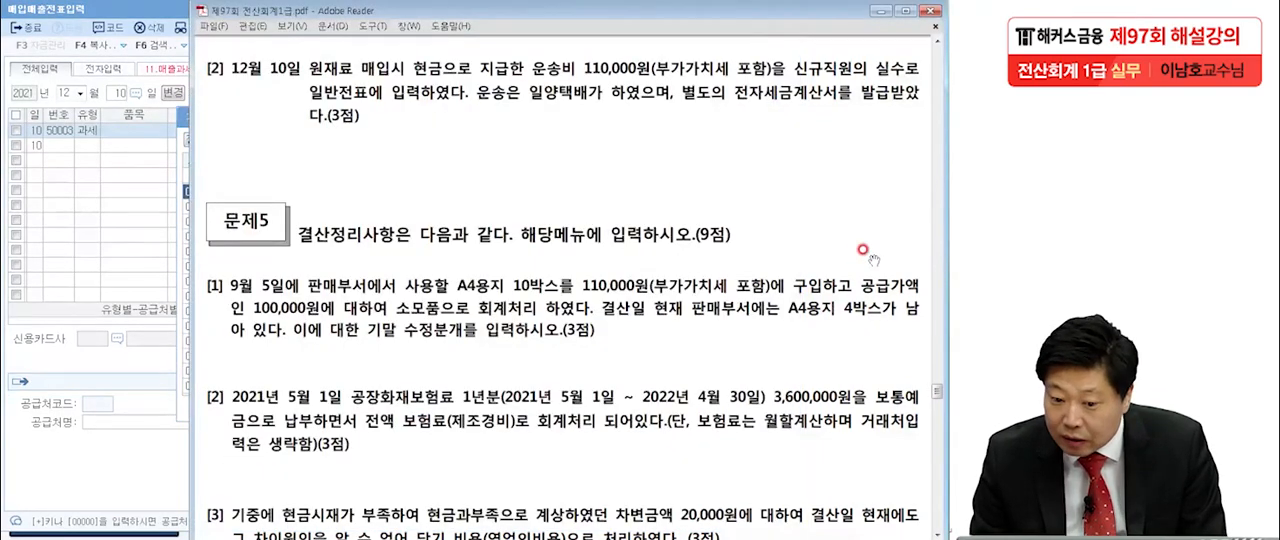
pyautogui.click(139, 252)
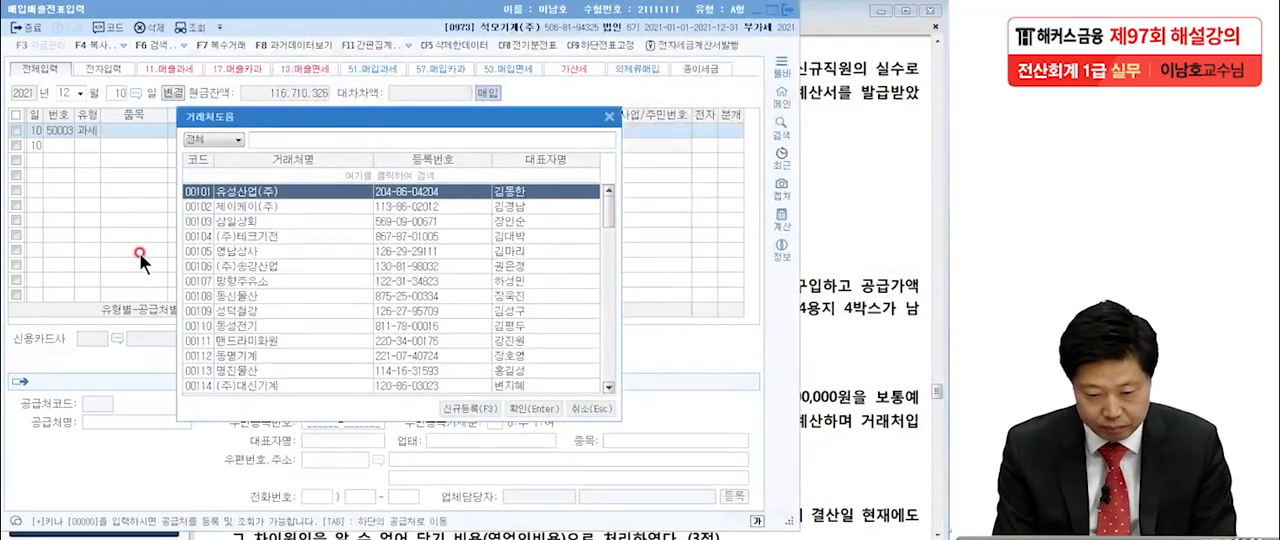
pyautogui.write('일양')
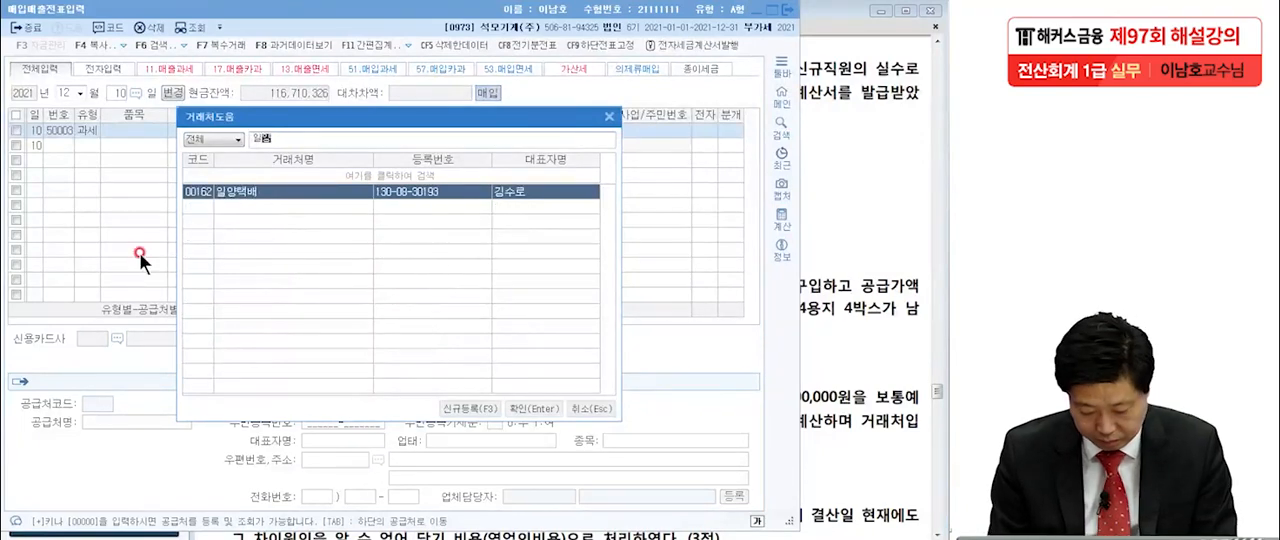
pyautogui.press('Return')
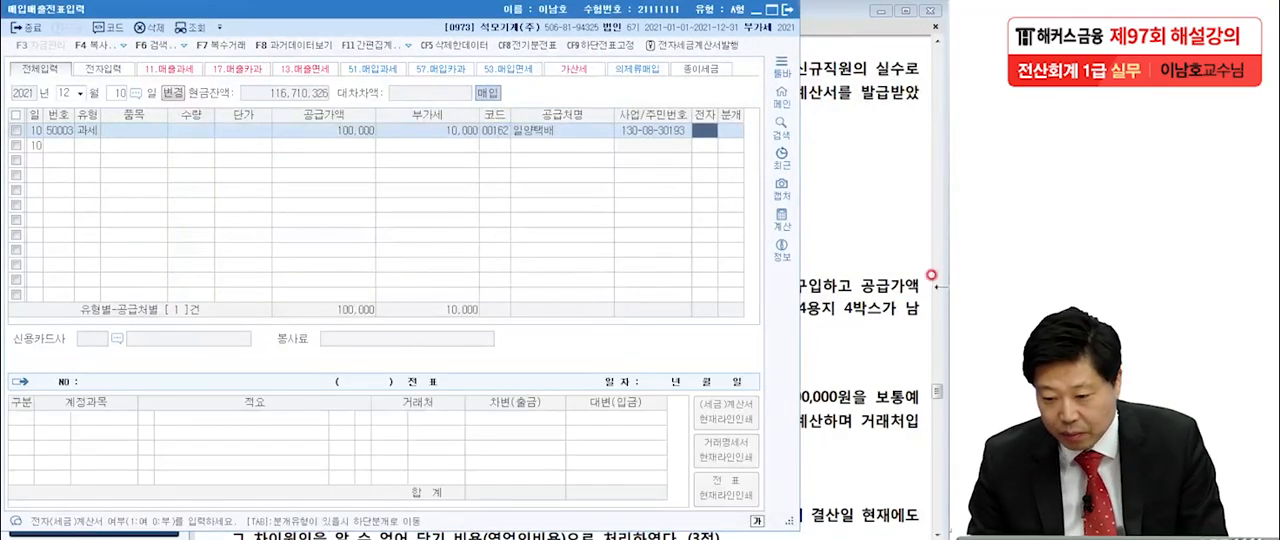
# Mark the 일양택배 purchase as an electronic tax invoice (전자 여) and set its 분개 type to 3 혼합.
pyautogui.click(931, 275)
pyautogui.click(76, 243)
pyautogui.write('1')
pyautogui.press('Return')
pyautogui.write('3')
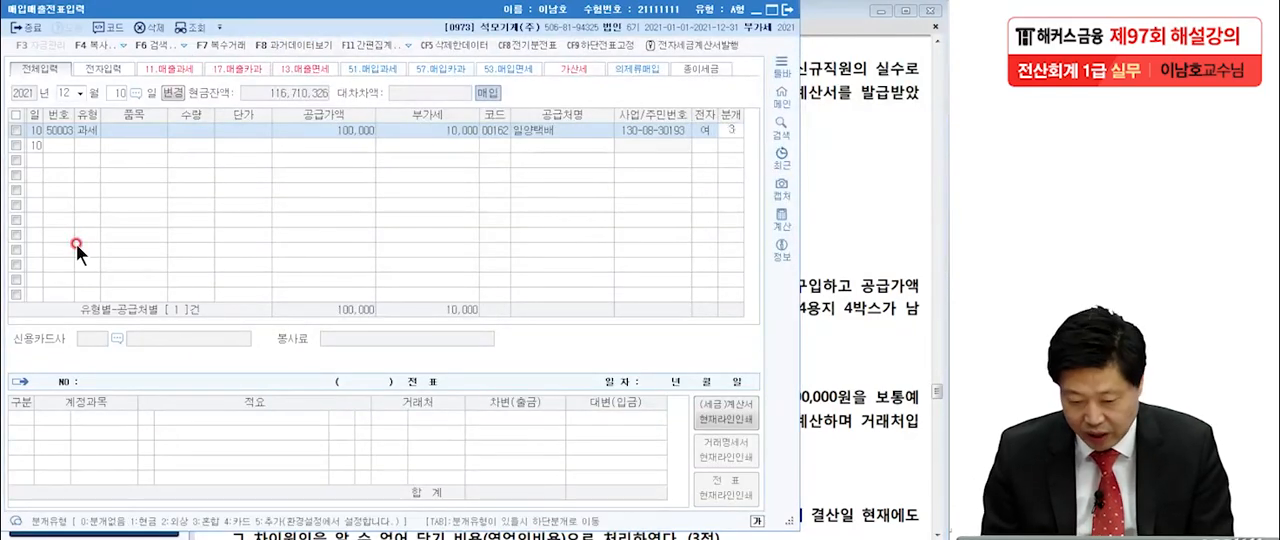
pyautogui.press('Return')
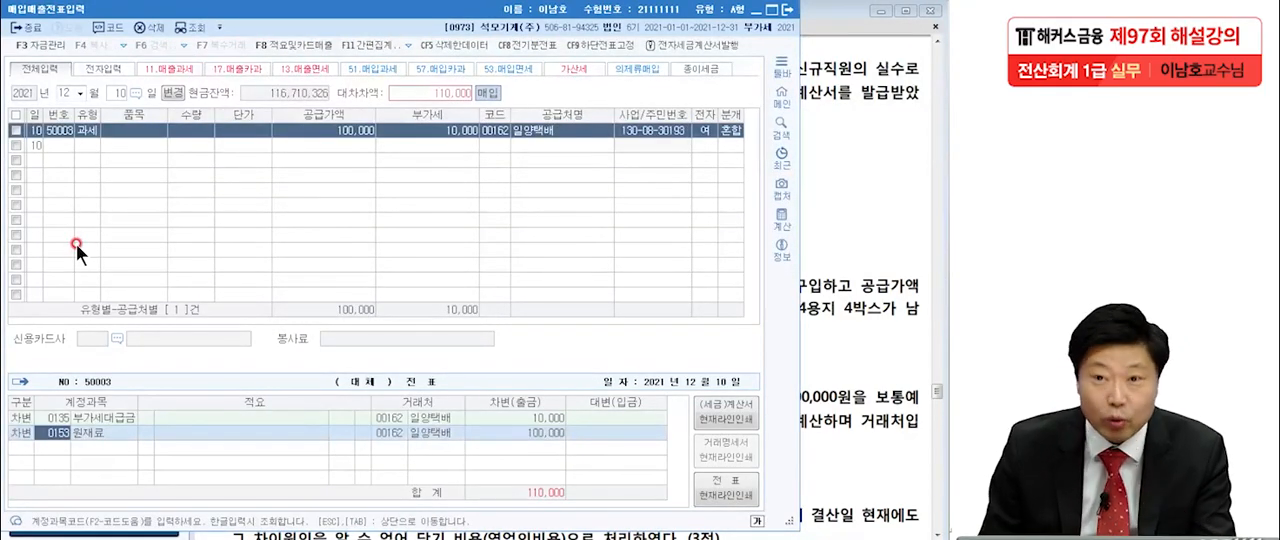
# Keep 원재료 as the debit account and add a 현금 credit line of 110,000 to the freight journal entry.
pyautogui.press('Return')
pyautogui.press('Return')
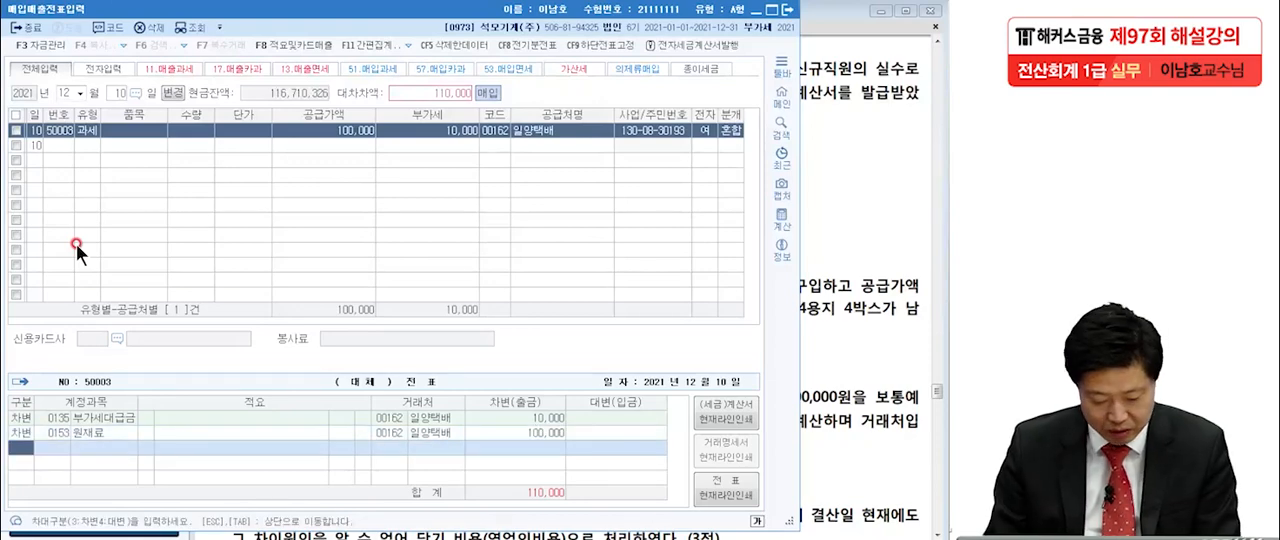
pyautogui.write('4')
pyautogui.press('Return')
pyautogui.click(814, 220)
pyautogui.click(684, 163)
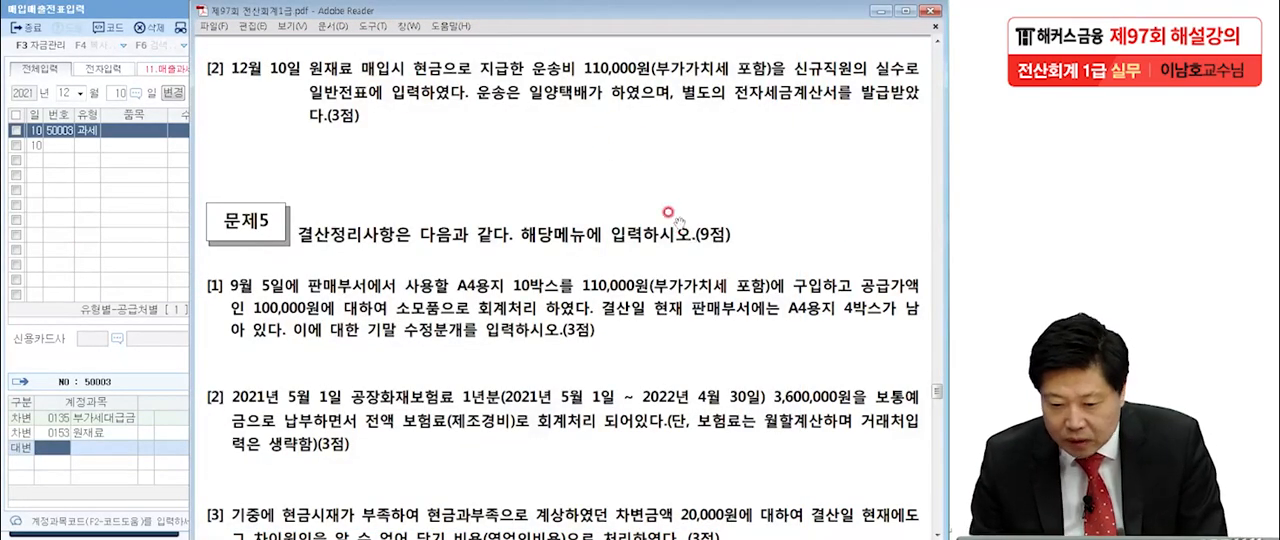
pyautogui.click(126, 261)
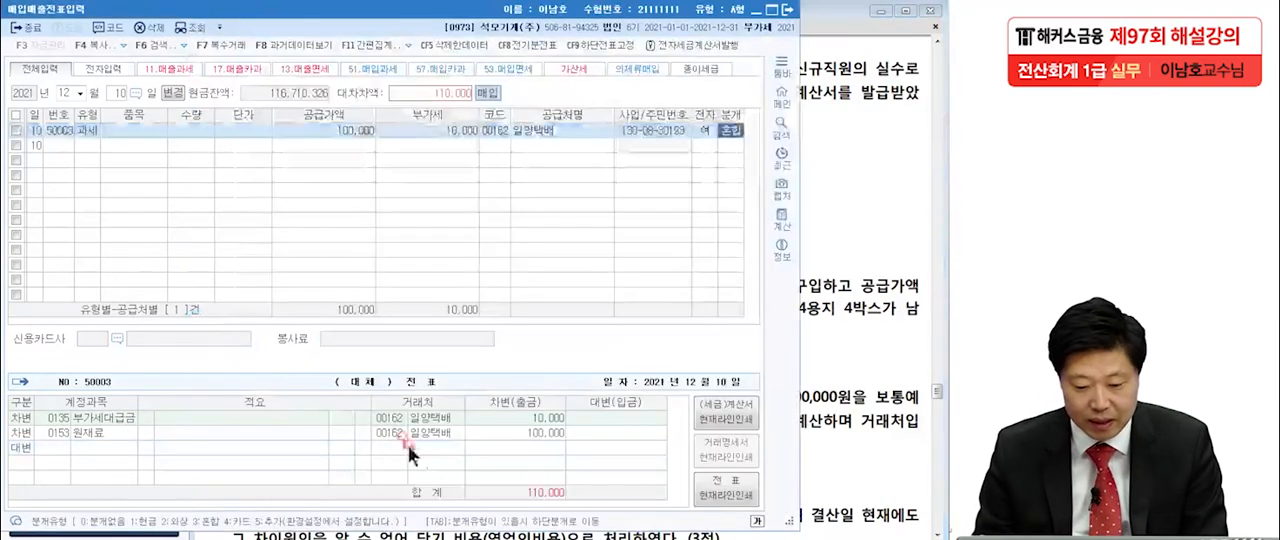
pyautogui.click(64, 443)
pyautogui.write('현금')
pyautogui.press('Return')
pyautogui.press('Return')
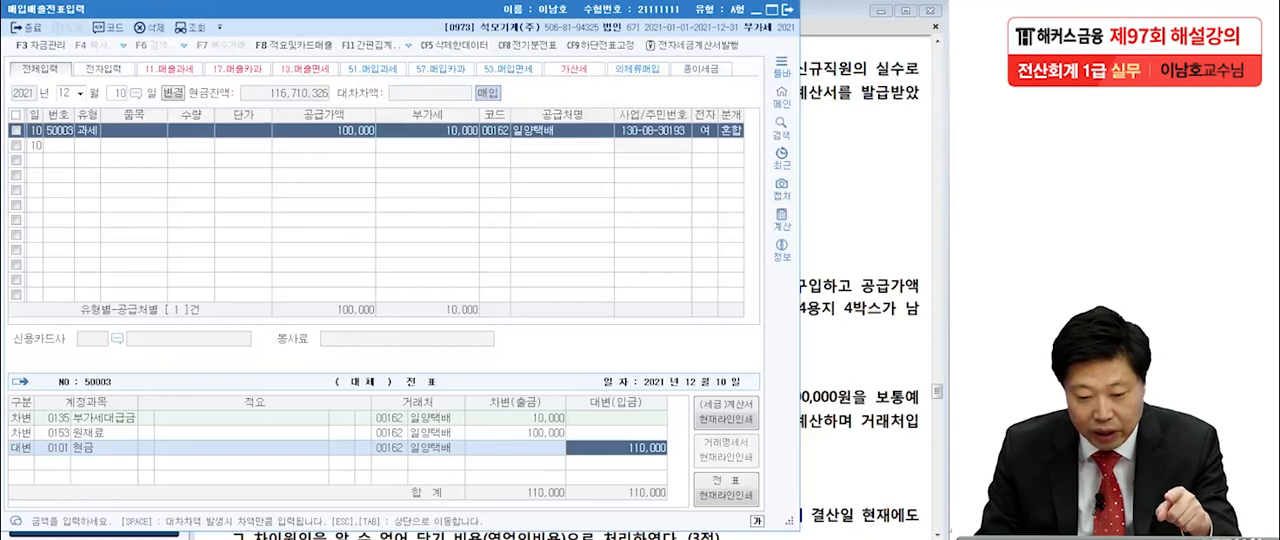
# Delete both lines of the original December 10 voucher, 운반비 and 현금, in 일반전표입력.
pyautogui.click(285, 538)
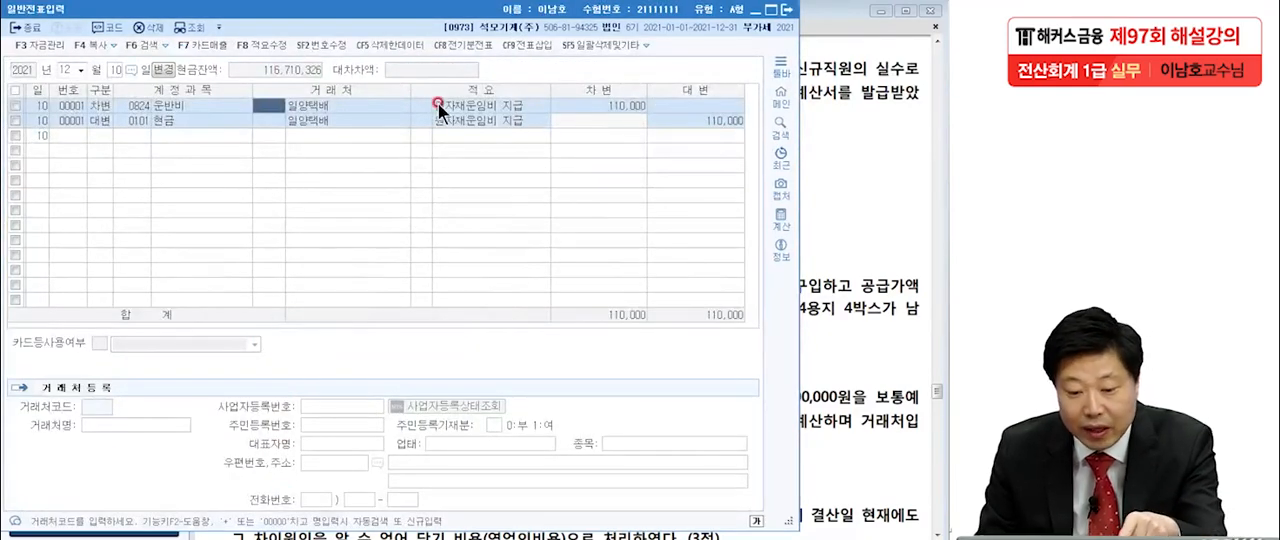
pyautogui.click(16, 105)
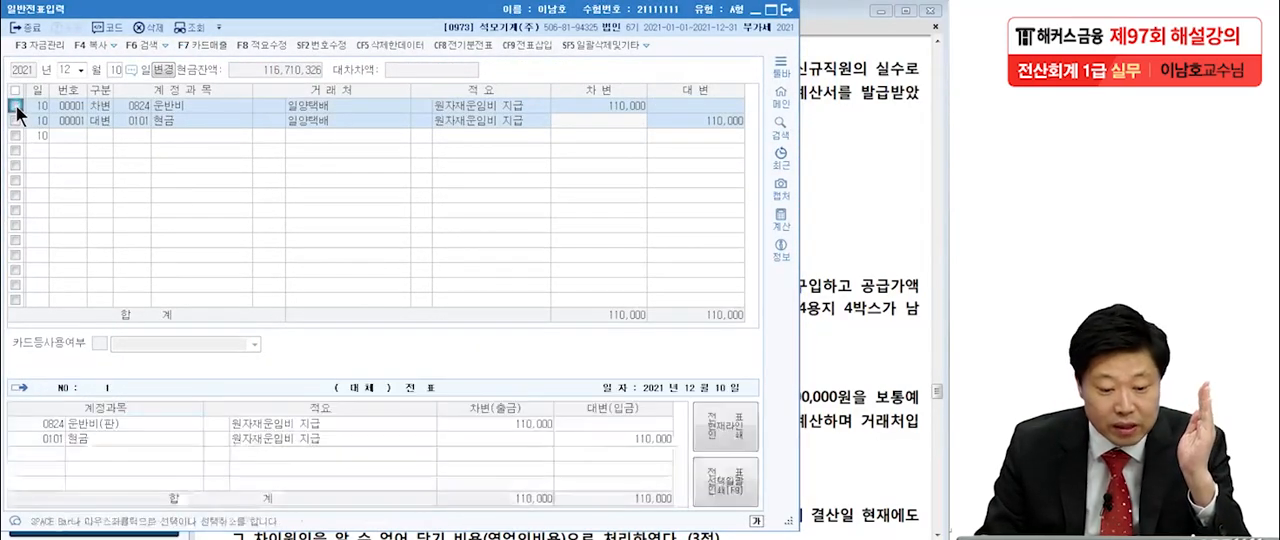
pyautogui.click(150, 27)
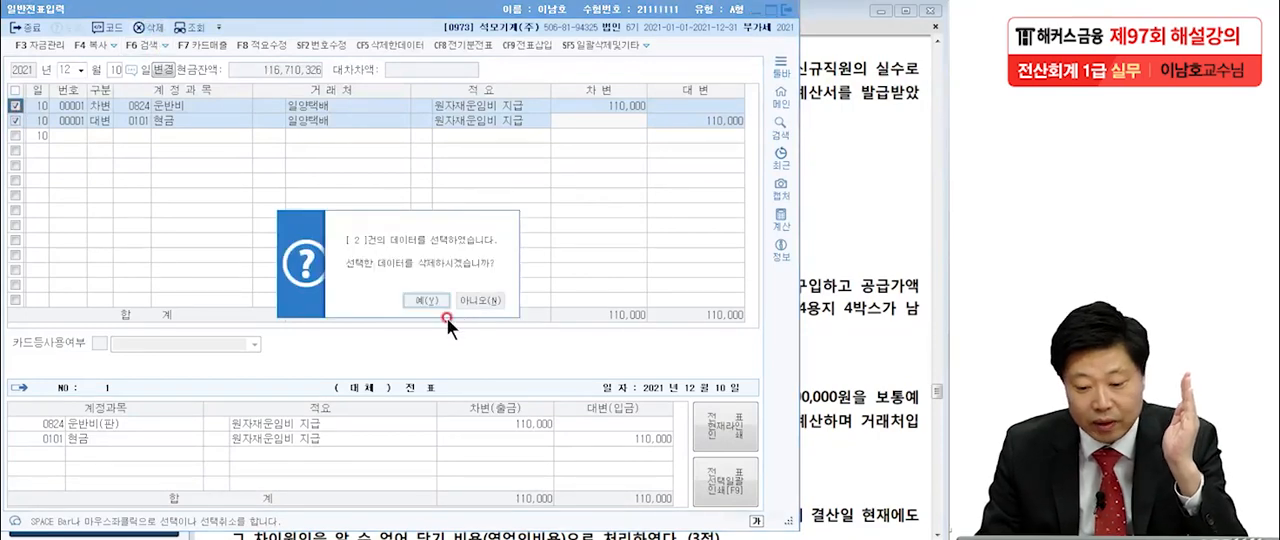
pyautogui.click(427, 299)
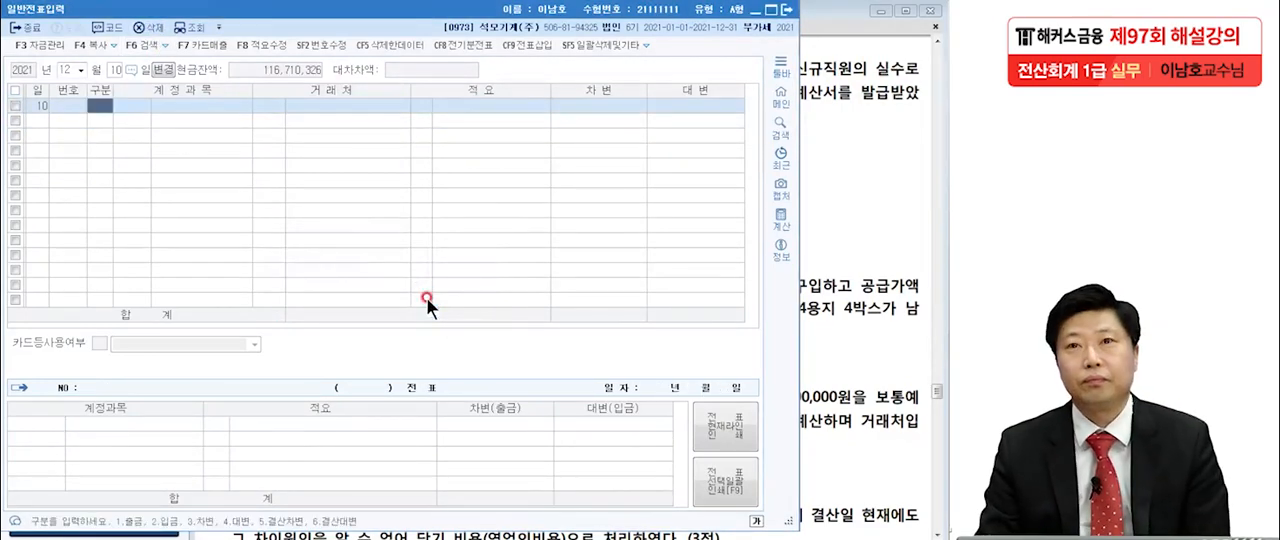
# Check the December 10 item on the exam sheet and close the 일반전표입력 and 매입매출전표입력 windows.
pyautogui.click(810, 220)
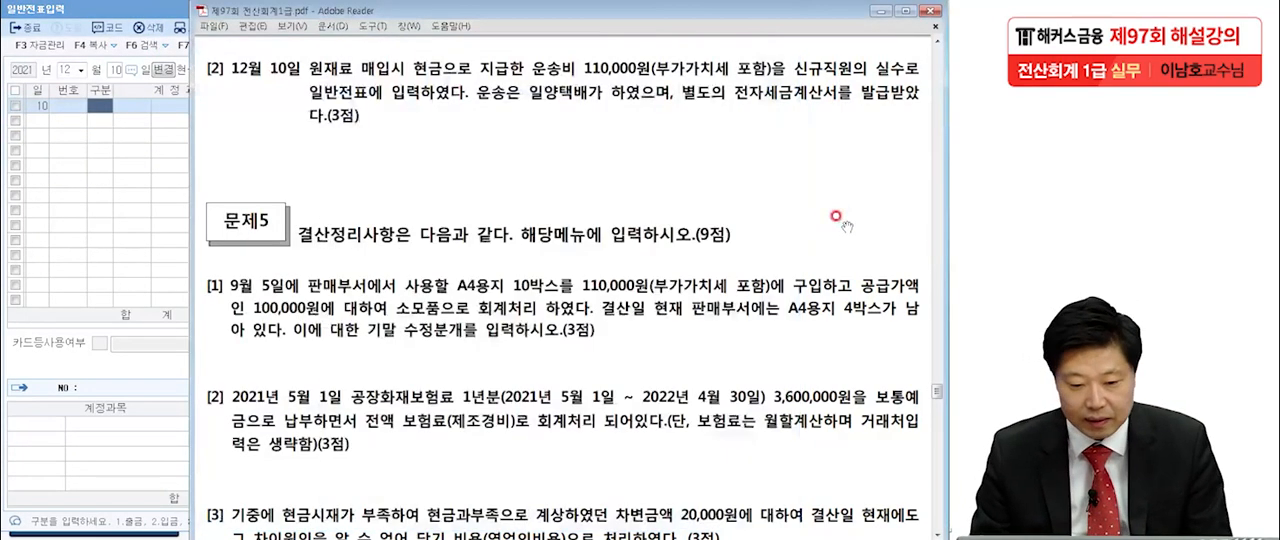
pyautogui.click(117, 211)
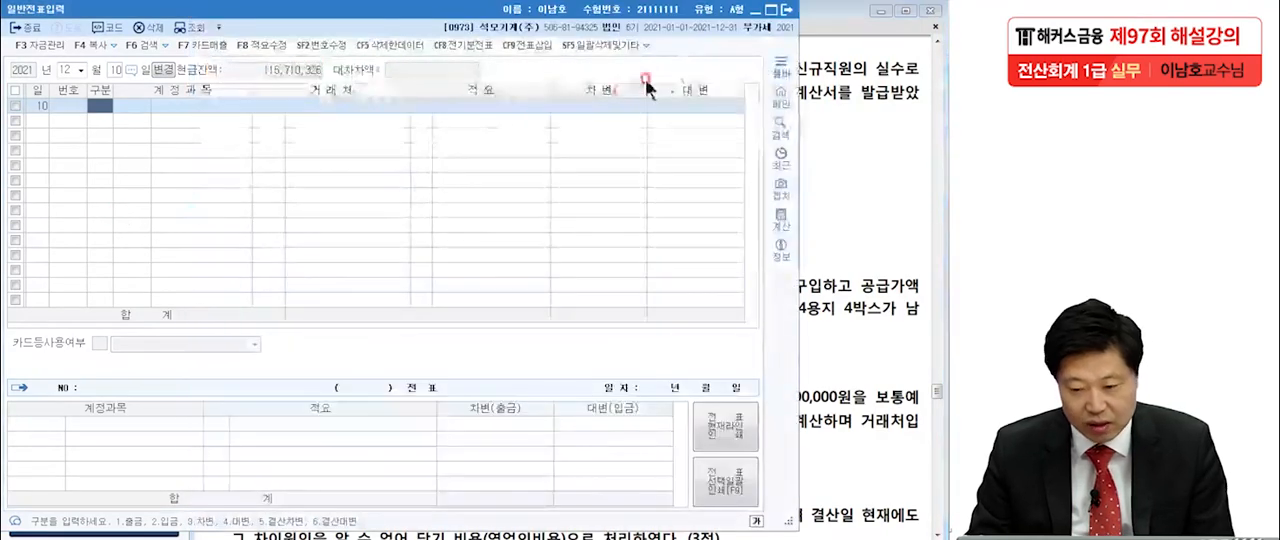
pyautogui.click(782, 11)
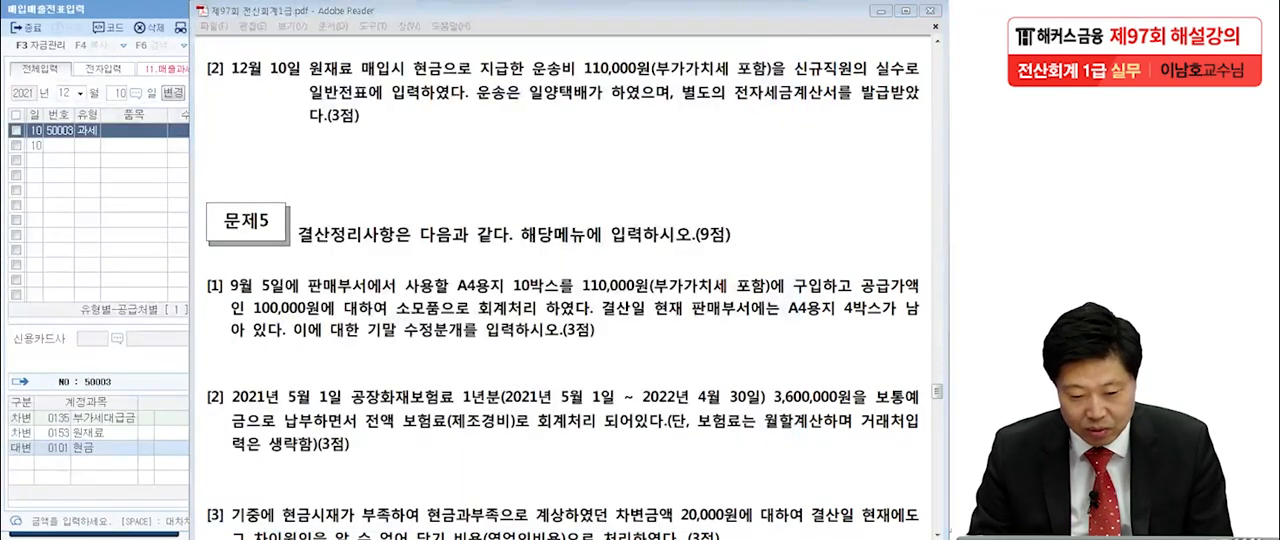
pyautogui.click(788, 12)
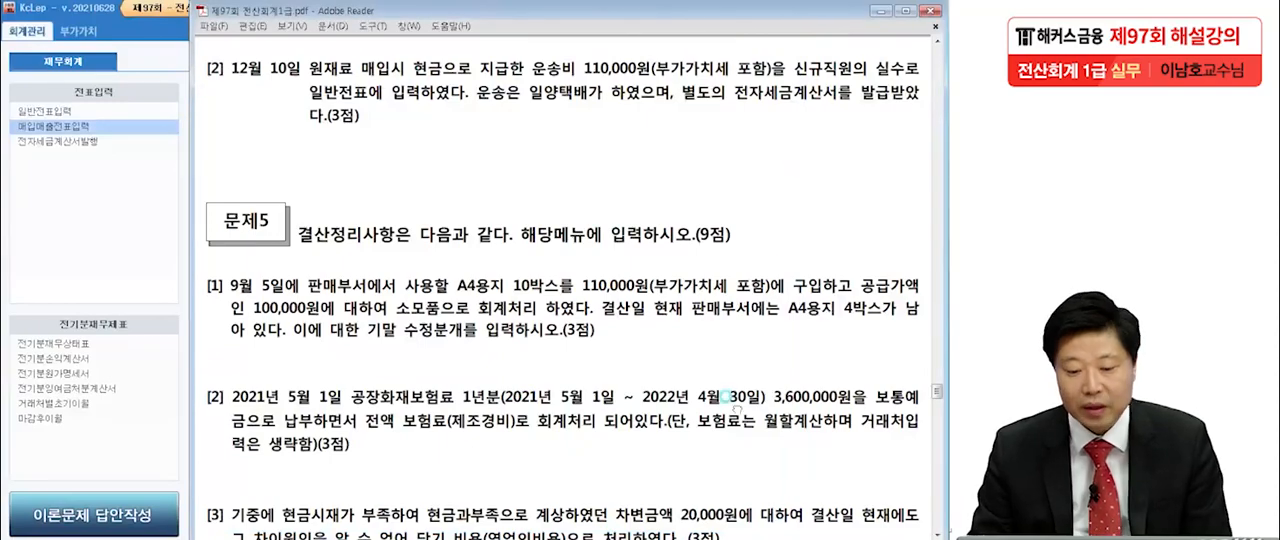
# In item [1] of problem 5 on the Adobe Reader exam sheet, box 소모품 and underline 110,000원 in red.
pyautogui.scroll(-3, 733, 404)
pyautogui.click(729, 250)
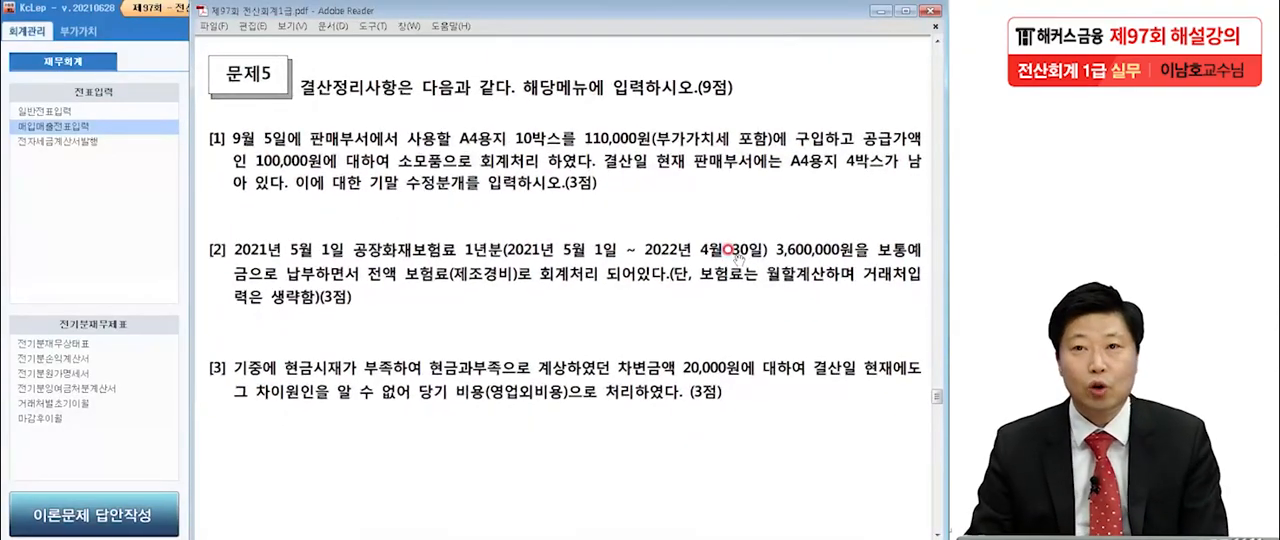
pyautogui.scroll(-1, 687, 357)
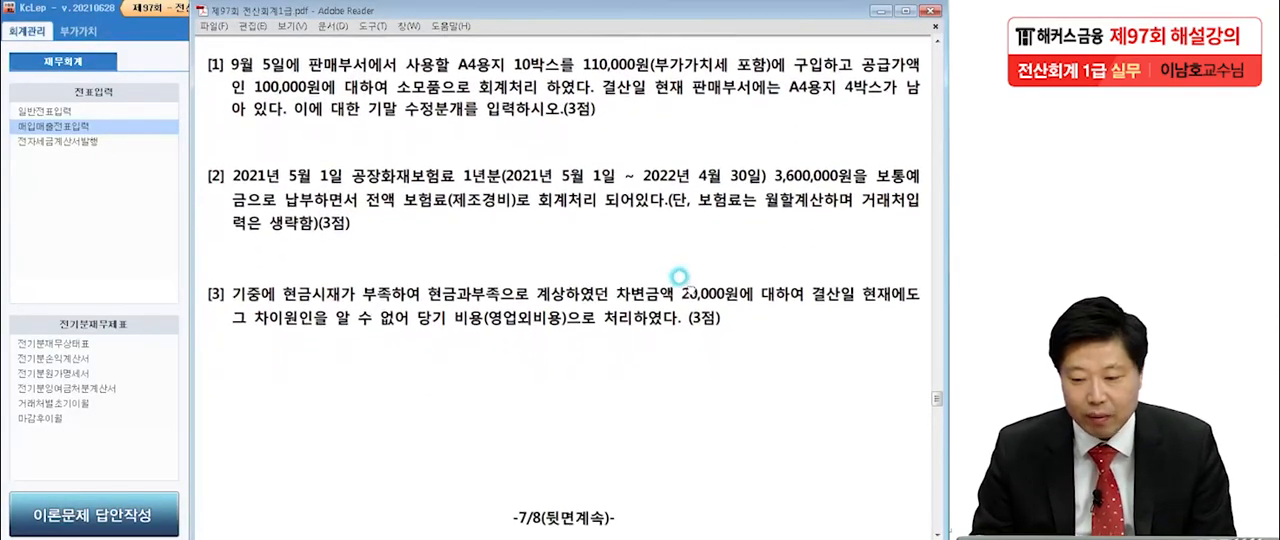
pyautogui.click(679, 281)
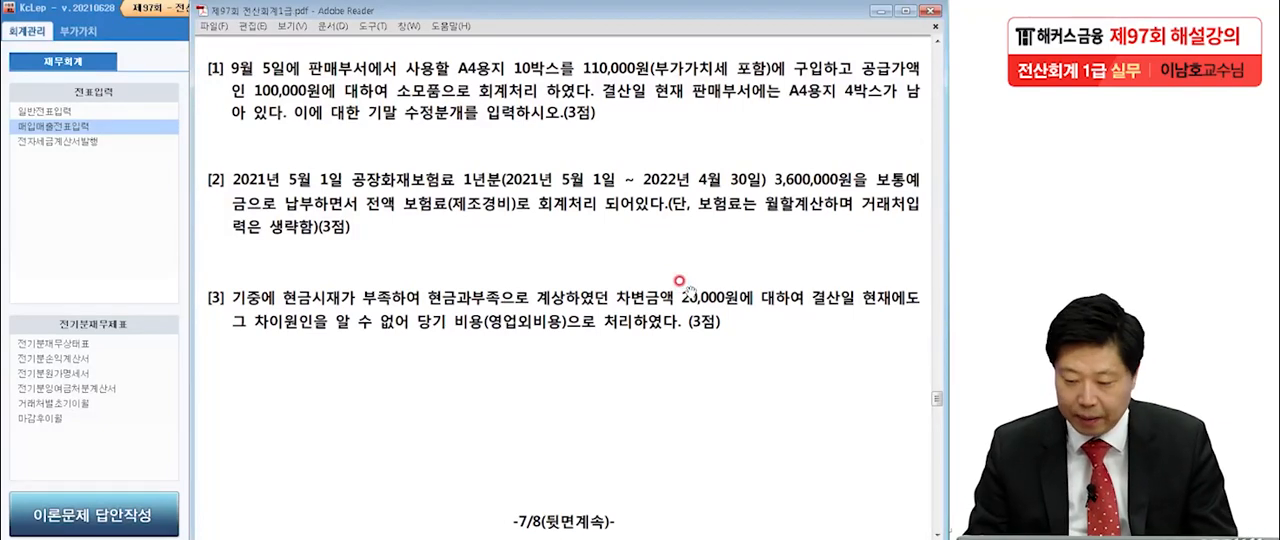
pyautogui.click(130, 538)
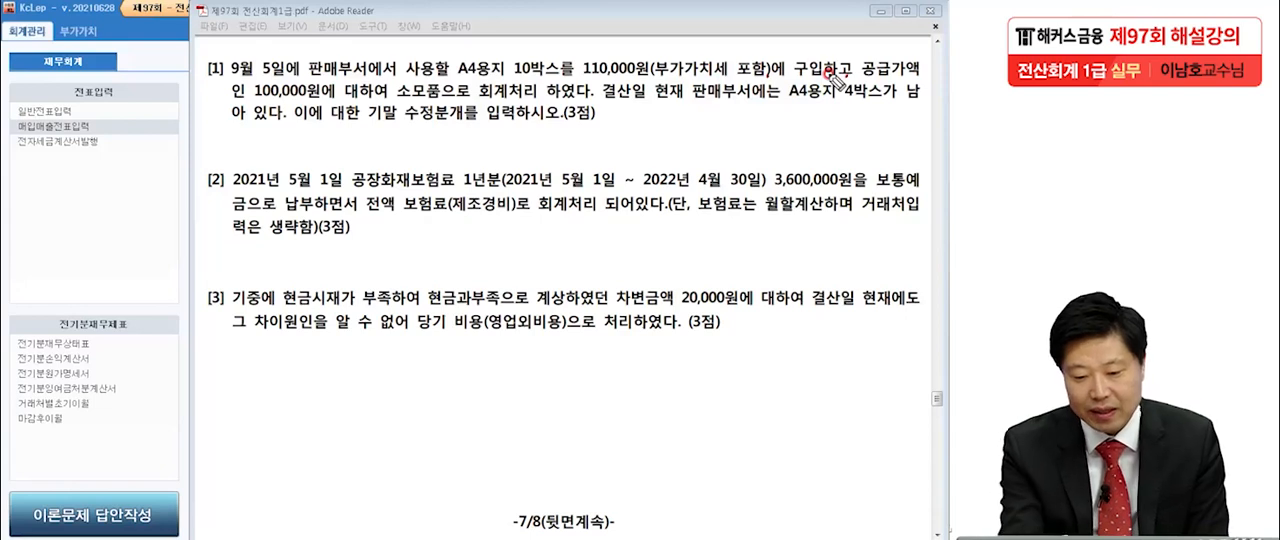
pyautogui.click(460, 106)
pyautogui.click(574, 102)
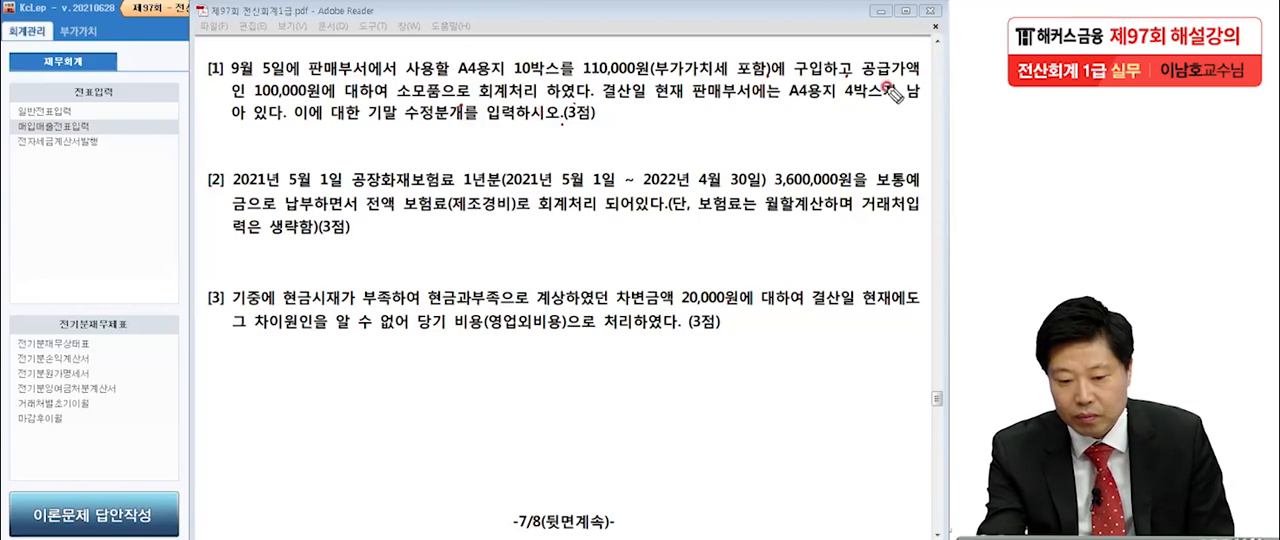
pyautogui.moveTo(385, 102)
pyautogui.mouseDown()
pyautogui.moveTo(455, 113)
pyautogui.moveTo(394, 78)
pyautogui.moveTo(390, 105)
pyautogui.mouseUp()
pyautogui.moveTo(573, 79); pyautogui.dragTo(655, 83)
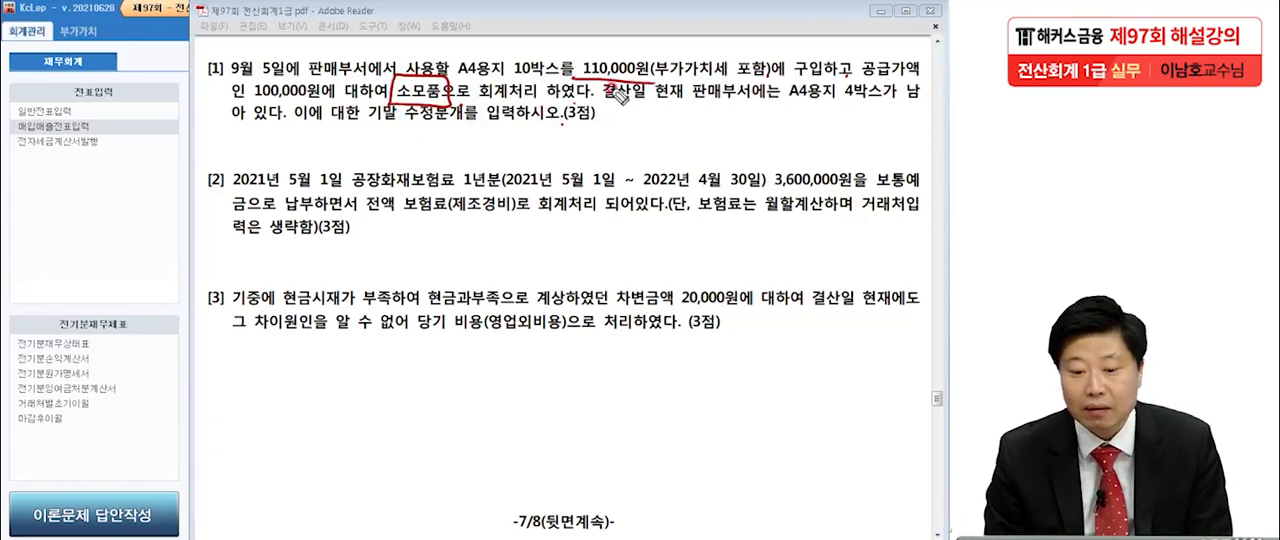
# Handwrite the labels (차) and (대) below item [2], with 현금 and 100,000 on the credit side.
pyautogui.moveTo(74, 233)
pyautogui.mouseDown()
pyautogui.moveTo(70, 288)
pyautogui.moveTo(108, 285)
pyautogui.moveTo(133, 238)
pyautogui.moveTo(122, 302)
pyautogui.mouseUp()
pyautogui.moveTo(528, 230)
pyautogui.mouseDown()
pyautogui.moveTo(512, 280)
pyautogui.moveTo(542, 262)
pyautogui.moveTo(572, 276)
pyautogui.mouseUp()
pyautogui.moveTo(592, 232); pyautogui.dragTo(602, 282)
pyautogui.moveTo(630, 238)
pyautogui.mouseDown()
pyautogui.moveTo(648, 244)
pyautogui.moveTo(636, 258)
pyautogui.moveTo(725, 235)
pyautogui.moveTo(716, 270)
pyautogui.mouseUp()
pyautogui.moveTo(788, 230)
pyautogui.mouseDown()
pyautogui.moveTo(774, 278)
pyautogui.moveTo(816, 262)
pyautogui.moveTo(900, 262)
pyautogui.mouseUp()
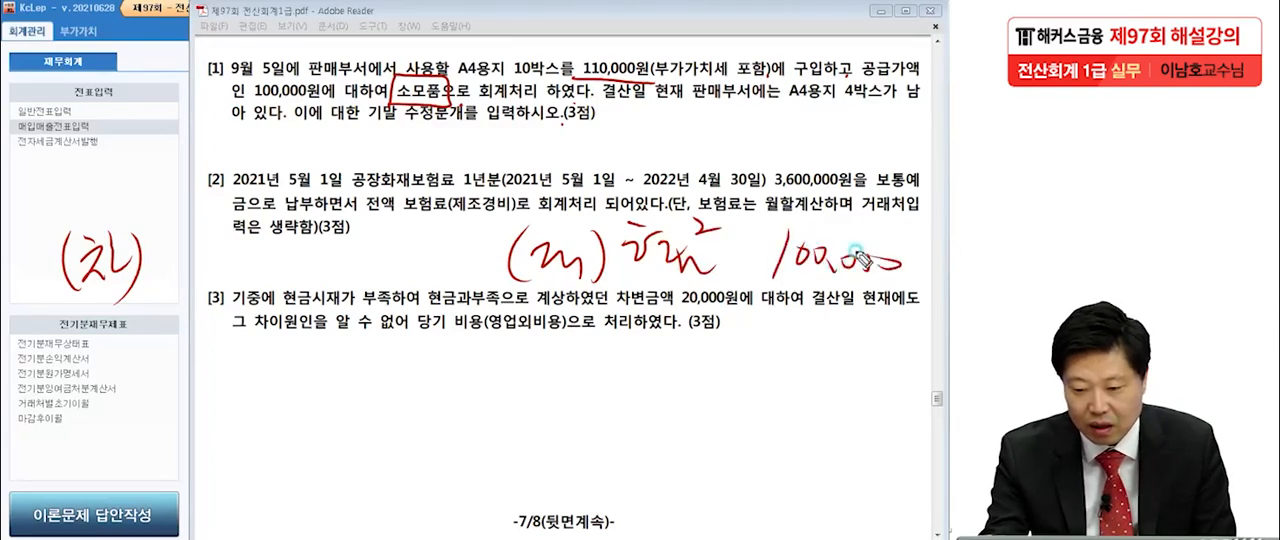
# Underline 110,000원 again and 부가가치세 포함 in item [1], and handwrite 소모품 100,000 on the debit side of the entry.
pyautogui.moveTo(578, 72); pyautogui.dragTo(652, 78)
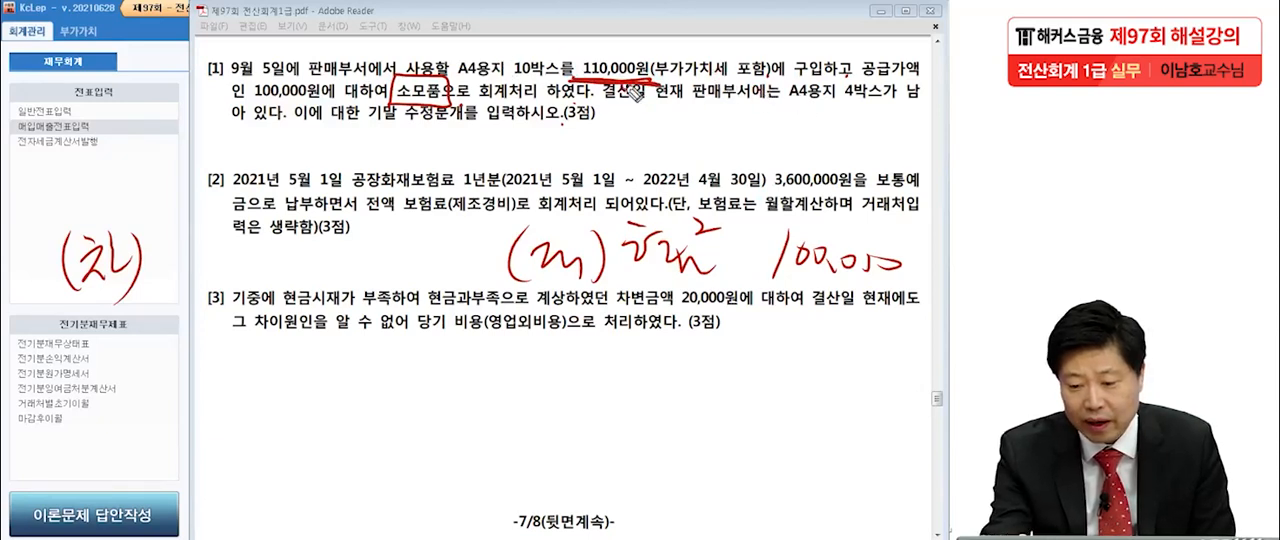
pyautogui.moveTo(656, 78); pyautogui.dragTo(765, 78)
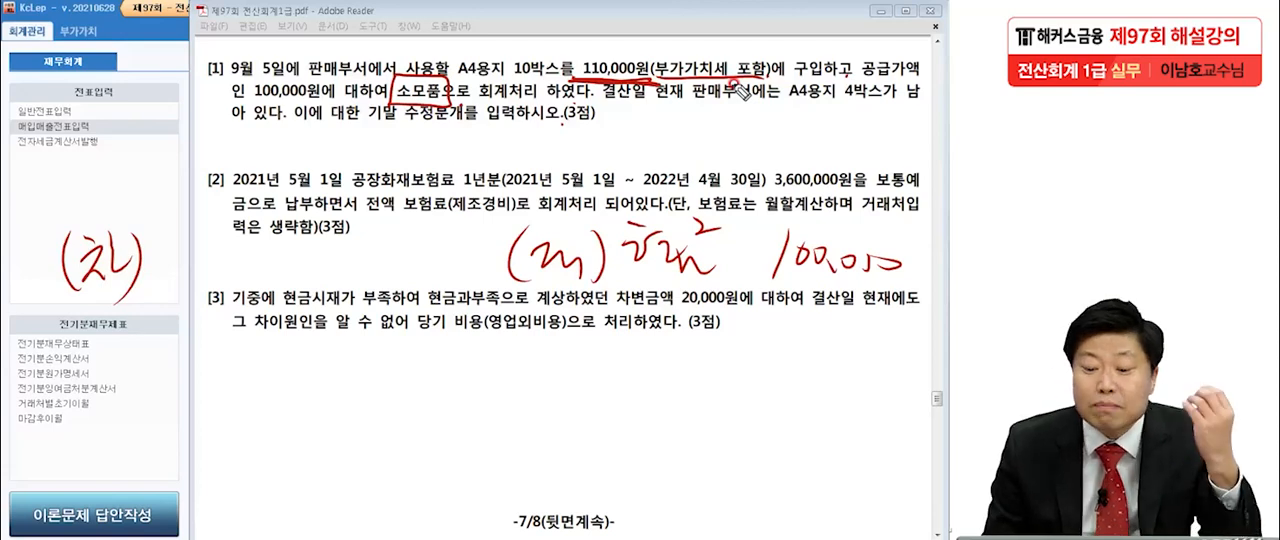
pyautogui.moveTo(185, 218)
pyautogui.mouseDown()
pyautogui.moveTo(215, 275)
pyautogui.moveTo(242, 237)
pyautogui.moveTo(262, 242)
pyautogui.moveTo(250, 282)
pyautogui.moveTo(420, 245)
pyautogui.mouseUp()
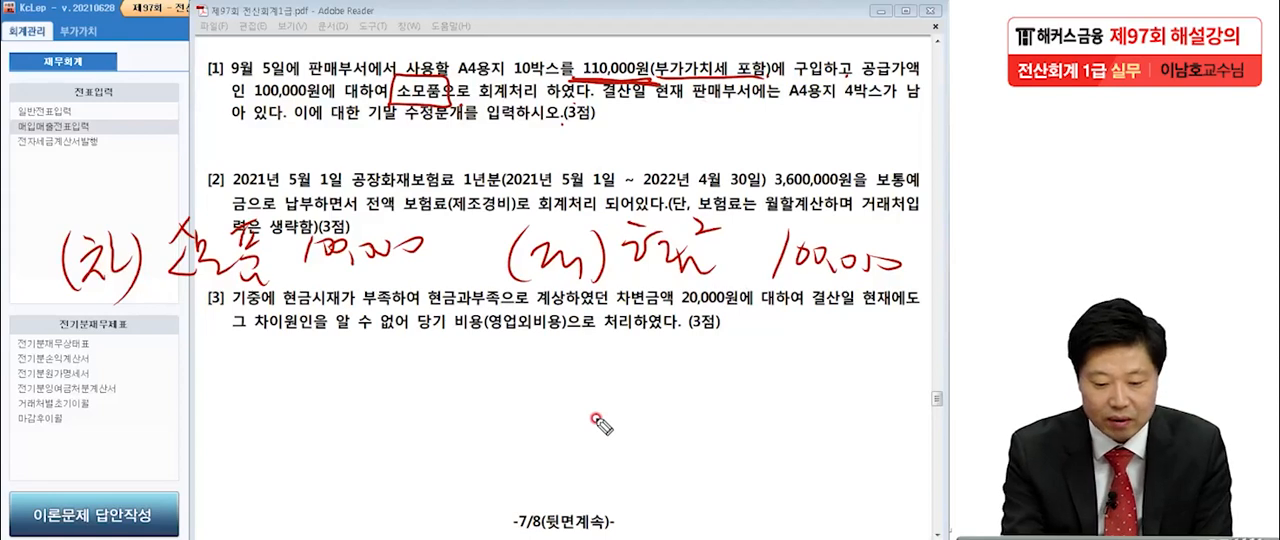
# Handwrite the date 9/5 above the sketched journal entry and 12/31 below it.
pyautogui.moveTo(47, 189)
pyautogui.mouseDown()
pyautogui.moveTo(40, 176)
pyautogui.moveTo(18, 250)
pyautogui.moveTo(56, 216)
pyautogui.mouseUp()
pyautogui.moveTo(64, 193); pyautogui.dragTo(88, 191)
pyautogui.moveTo(41, 347)
pyautogui.mouseDown()
pyautogui.moveTo(40, 384)
pyautogui.moveTo(80, 373)
pyautogui.mouseUp()
pyautogui.moveTo(112, 338); pyautogui.dragTo(58, 430)
pyautogui.moveTo(84, 388); pyautogui.dragTo(92, 428)
pyautogui.moveTo(120, 382); pyautogui.dragTo(124, 446)
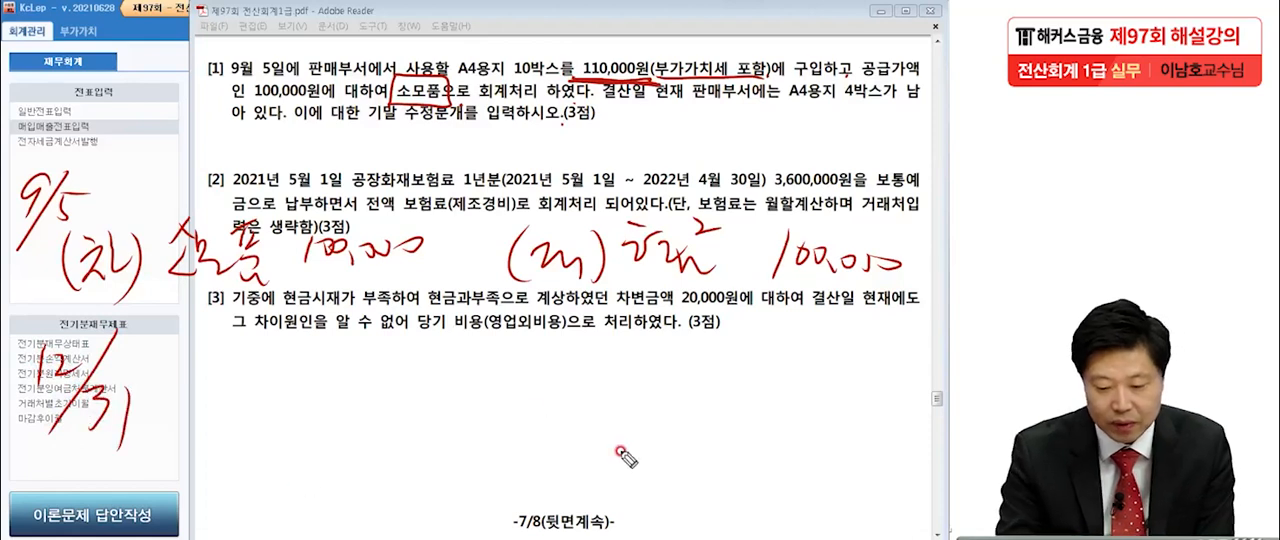
# Handwrite the 12/31 adjusting entry with (차) 소모품비 60,000 and (대) 소모품 60,000 below item [3].
pyautogui.click(430, 275)
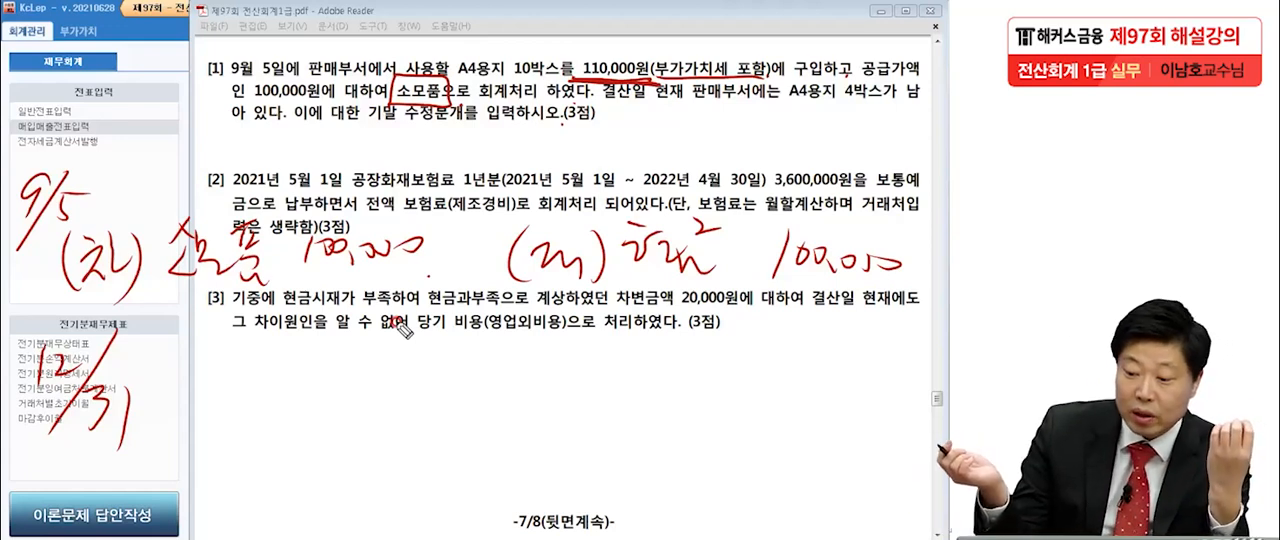
pyautogui.click(851, 112)
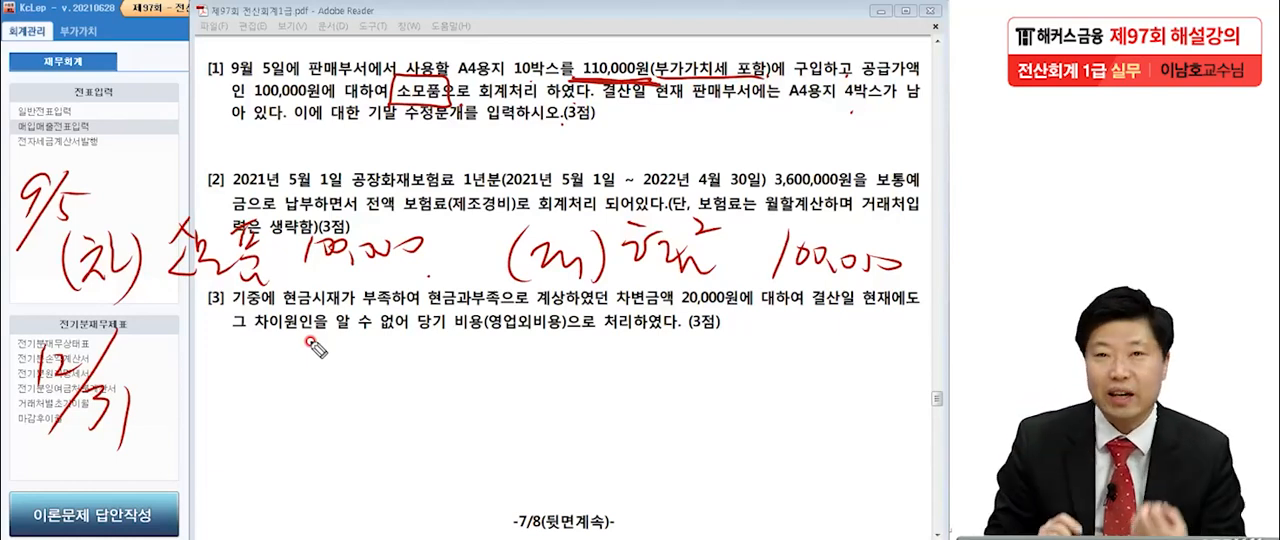
pyautogui.moveTo(188, 362)
pyautogui.mouseDown()
pyautogui.moveTo(196, 410)
pyautogui.moveTo(254, 418)
pyautogui.moveTo(272, 380)
pyautogui.moveTo(288, 400)
pyautogui.moveTo(318, 378)
pyautogui.moveTo(308, 408)
pyautogui.moveTo(345, 385)
pyautogui.moveTo(370, 430)
pyautogui.moveTo(428, 372)
pyautogui.moveTo(474, 388)
pyautogui.moveTo(512, 380)
pyautogui.mouseUp()
pyautogui.moveTo(566, 340); pyautogui.dragTo(562, 428)
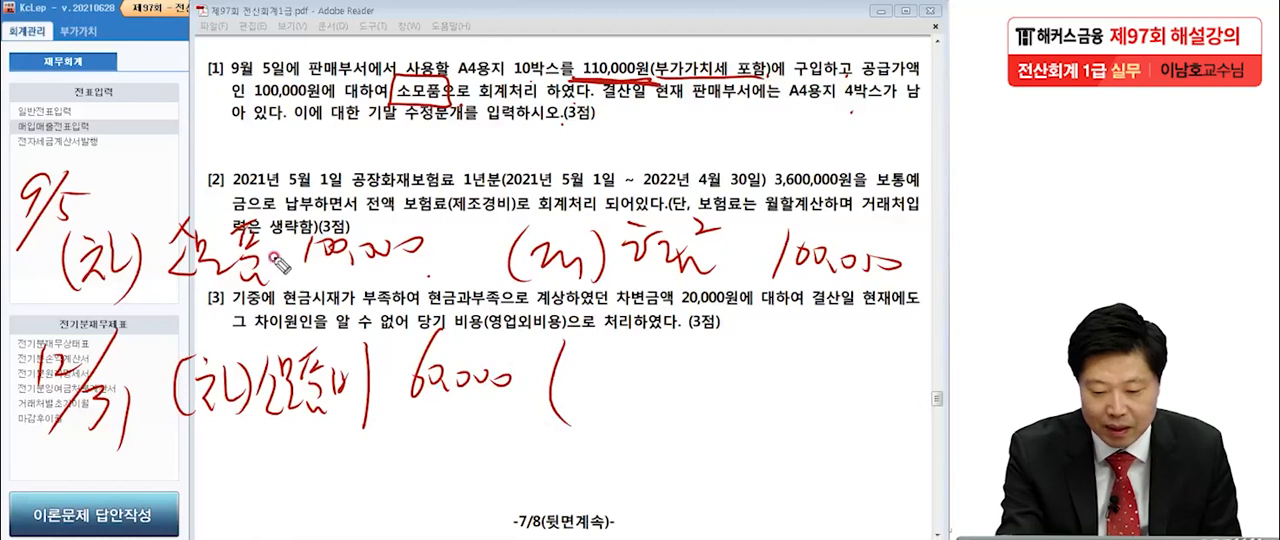
pyautogui.moveTo(580, 396)
pyautogui.mouseDown()
pyautogui.moveTo(582, 368)
pyautogui.moveTo(612, 392)
pyautogui.moveTo(674, 368)
pyautogui.moveTo(697, 410)
pyautogui.mouseUp()
pyautogui.moveTo(700, 345); pyautogui.dragTo(750, 415)
pyautogui.moveTo(812, 338)
pyautogui.mouseDown()
pyautogui.moveTo(818, 380)
pyautogui.moveTo(886, 390)
pyautogui.mouseUp()
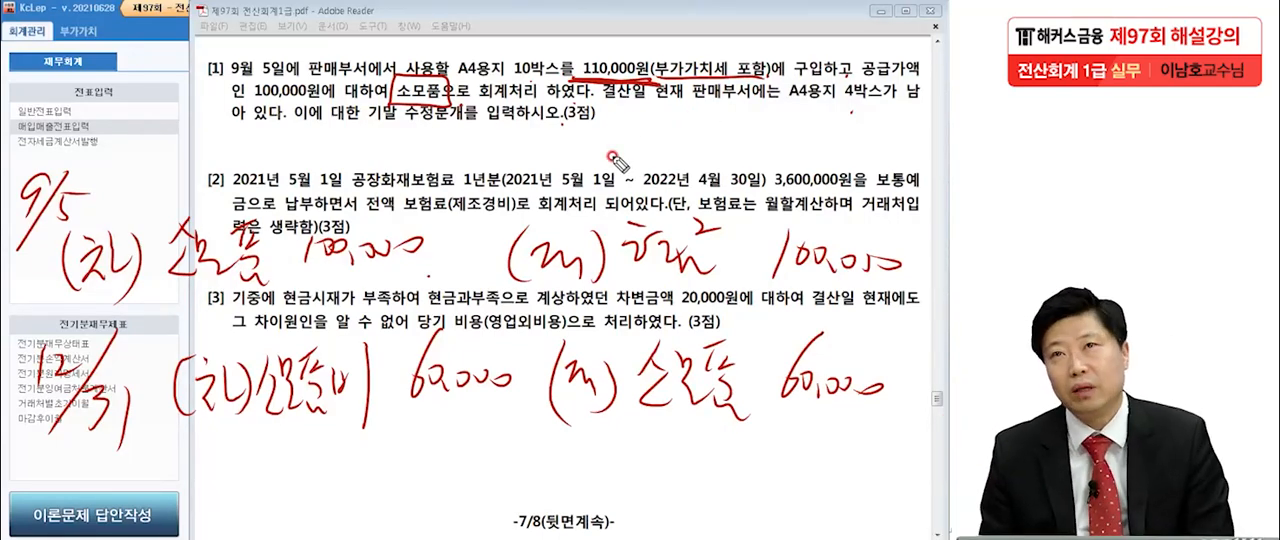
# Mark the debit 소모품비 with a wavy underline and the note (800), and box the whole 12/31 entry.
pyautogui.moveTo(240, 437); pyautogui.dragTo(478, 425)
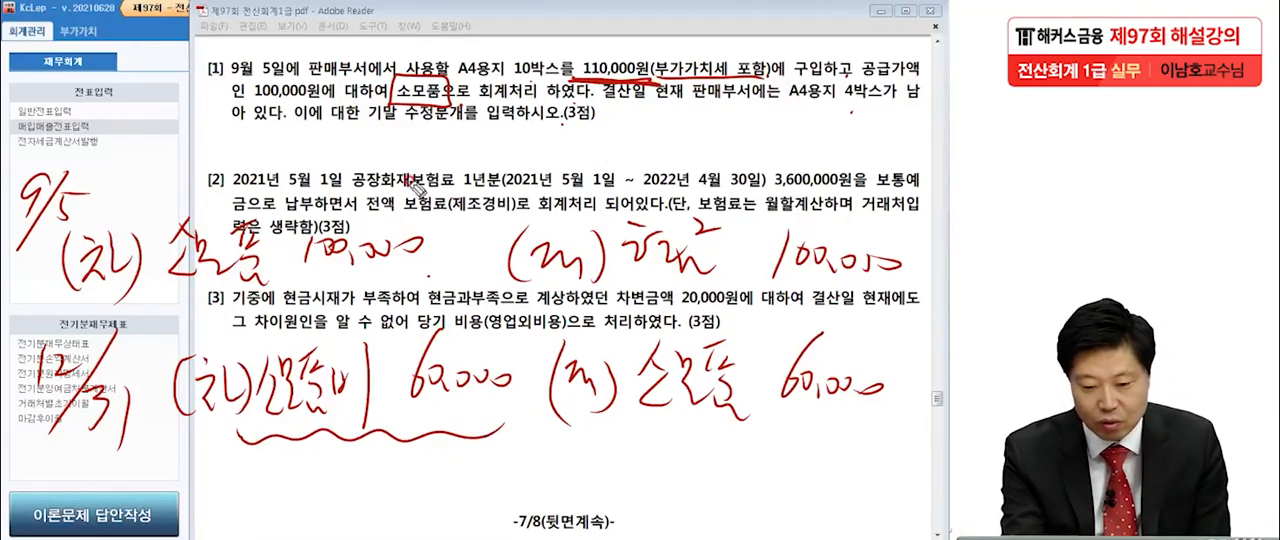
pyautogui.moveTo(362, 432)
pyautogui.mouseDown()
pyautogui.moveTo(402, 430)
pyautogui.moveTo(372, 462)
pyautogui.moveTo(420, 456)
pyautogui.moveTo(368, 500)
pyautogui.mouseUp()
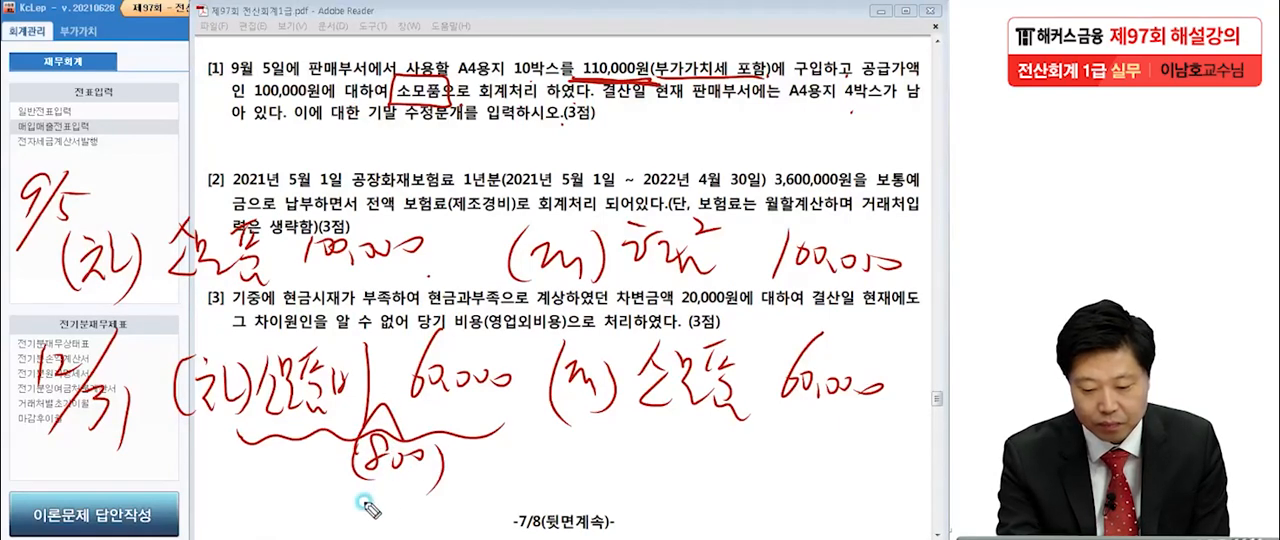
pyautogui.moveTo(148, 330)
pyautogui.mouseDown()
pyautogui.moveTo(146, 490)
pyautogui.moveTo(910, 320)
pyautogui.moveTo(430, 495)
pyautogui.moveTo(146, 485)
pyautogui.mouseUp()
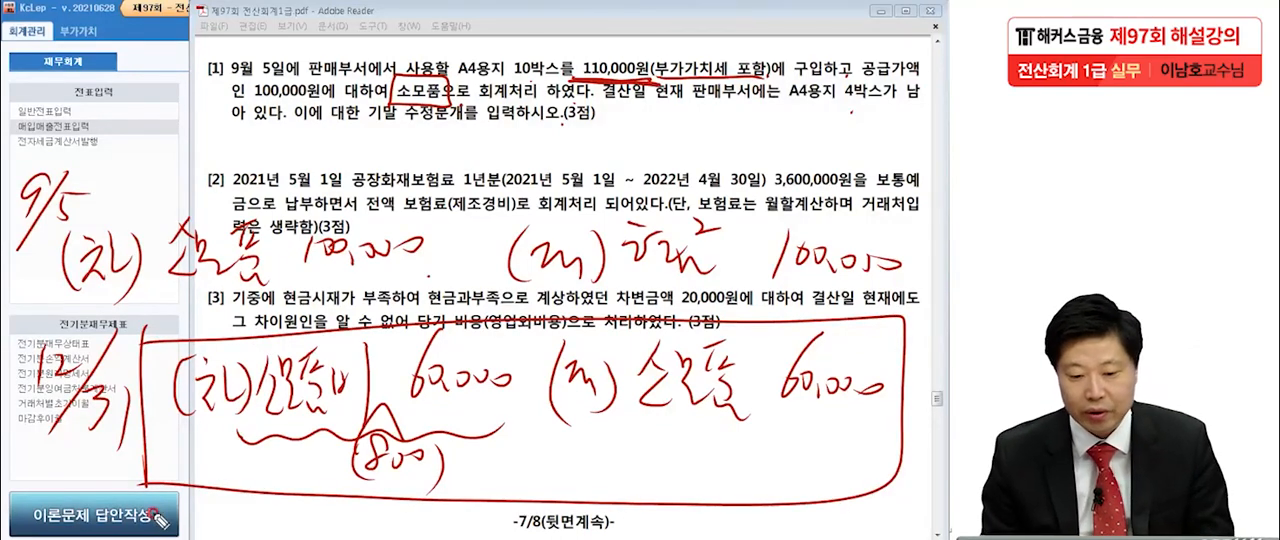
# Star and circle item [1], and underline 10박스, 소모품으로 회계처리 and 부가가치세 포함 in its text.
pyautogui.moveTo(230, 96)
pyautogui.mouseDown()
pyautogui.moveTo(208, 104)
pyautogui.moveTo(226, 62)
pyautogui.moveTo(176, 106)
pyautogui.moveTo(180, 72)
pyautogui.moveTo(163, 92)
pyautogui.mouseUp()
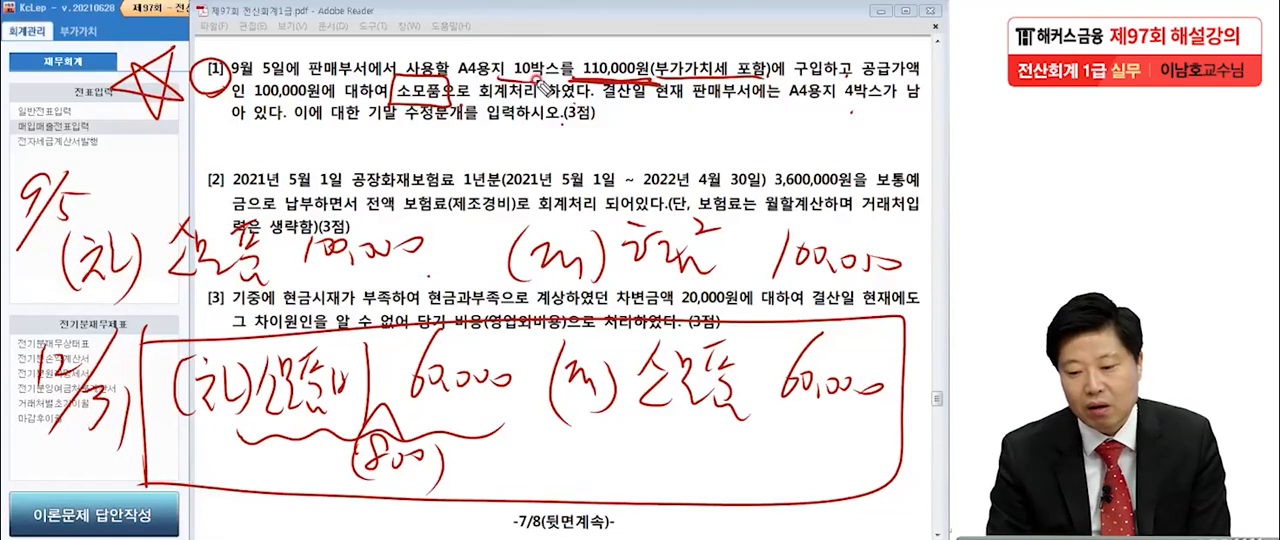
pyautogui.moveTo(398, 97); pyautogui.dragTo(560, 101)
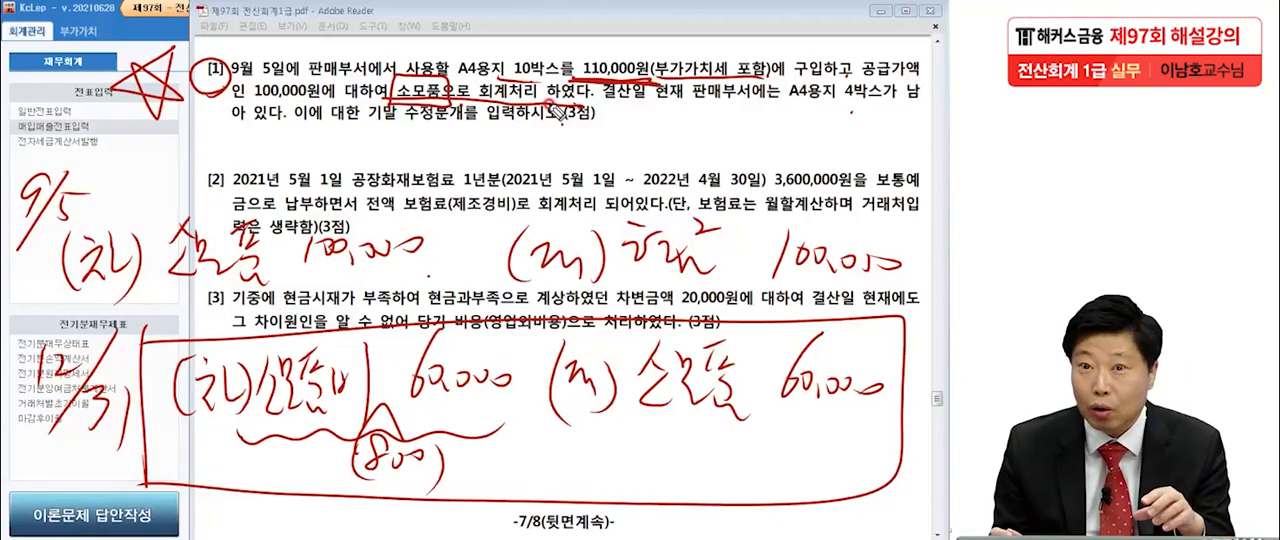
pyautogui.moveTo(658, 90); pyautogui.dragTo(780, 92)
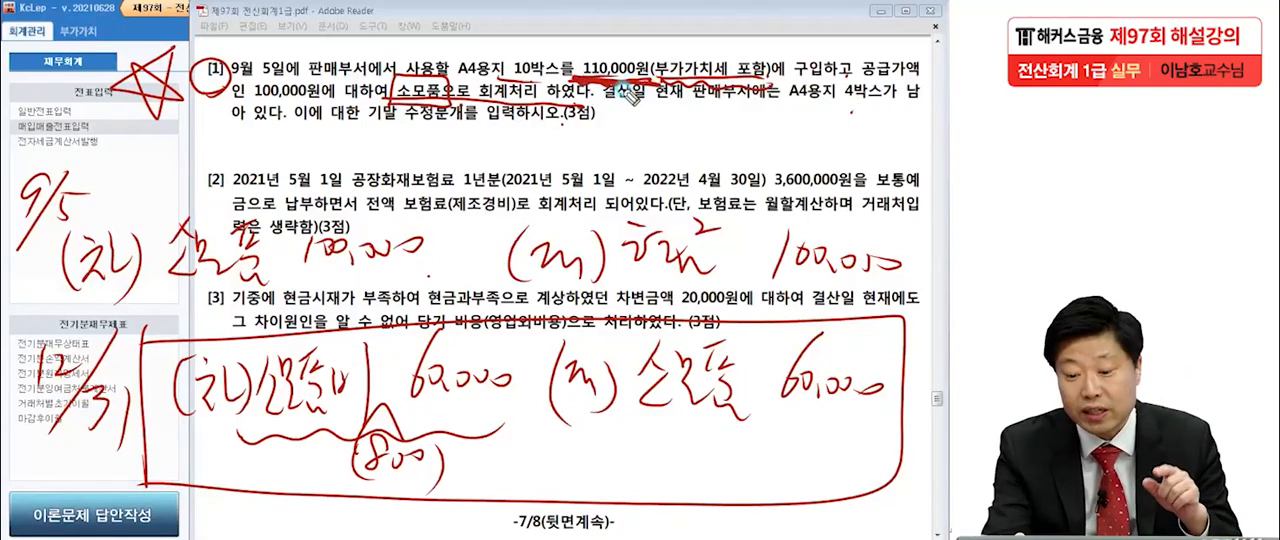
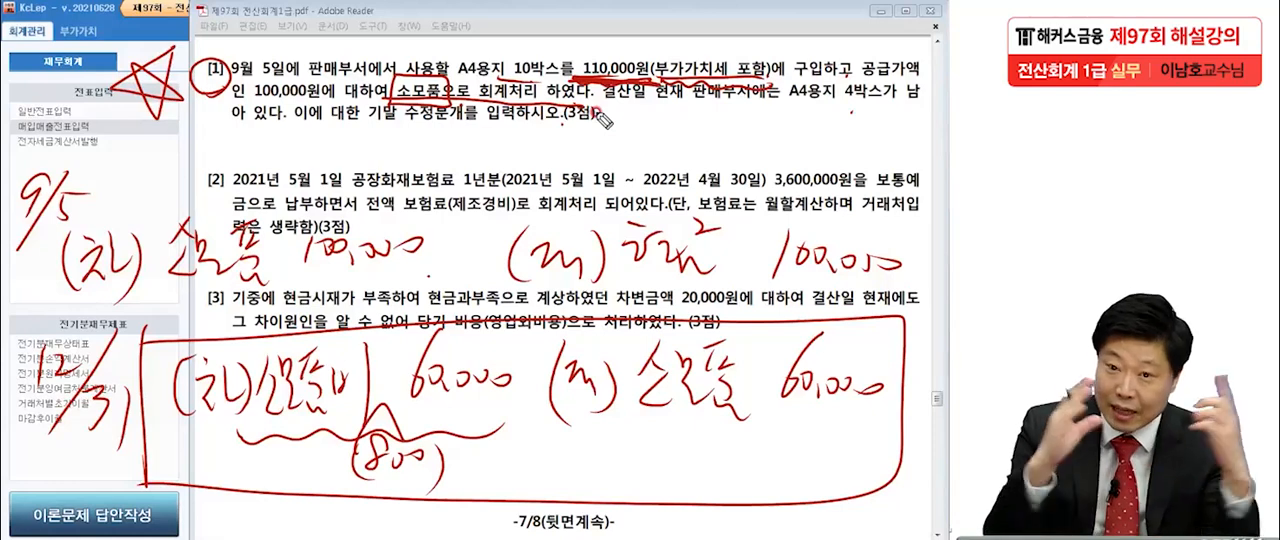
# Underline the debit 소모품 100,000 in the handwritten 9/5 entry and circle the star beside item [1].
pyautogui.moveTo(165, 296); pyautogui.dragTo(450, 308)
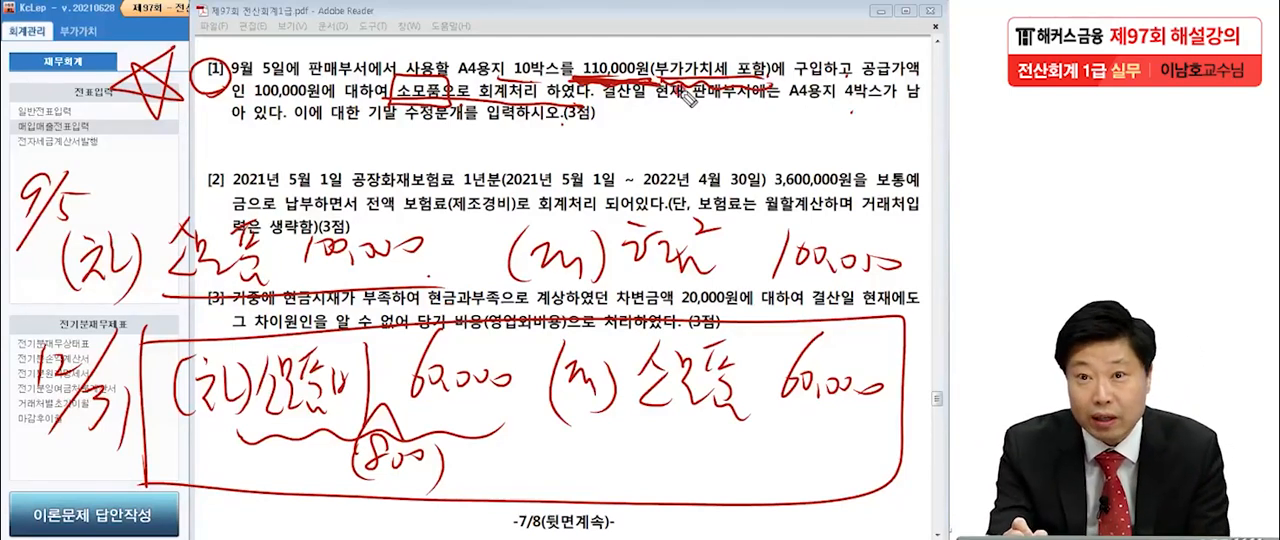
pyautogui.moveTo(232, 100)
pyautogui.mouseDown()
pyautogui.moveTo(200, 52)
pyautogui.moveTo(240, 98)
pyautogui.mouseUp()
pyautogui.moveTo(168, 110)
pyautogui.mouseDown()
pyautogui.moveTo(105, 40)
pyautogui.moveTo(165, 180)
pyautogui.mouseUp()
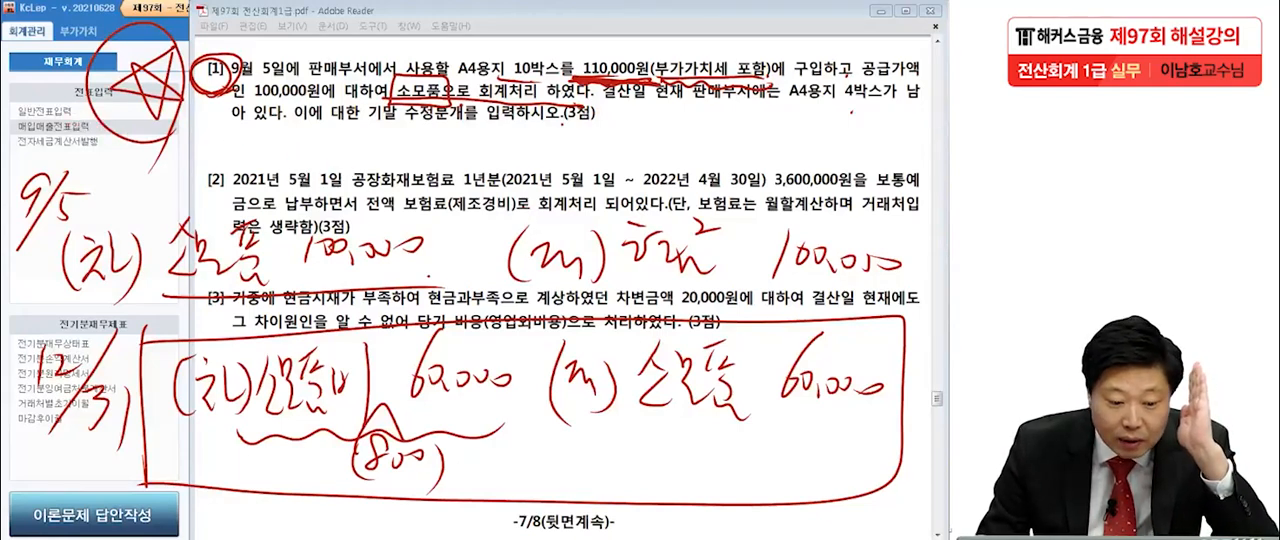
# Open 매입매출전표입력 and bring up the vouchers dated September 5.
pyautogui.click(47, 130)
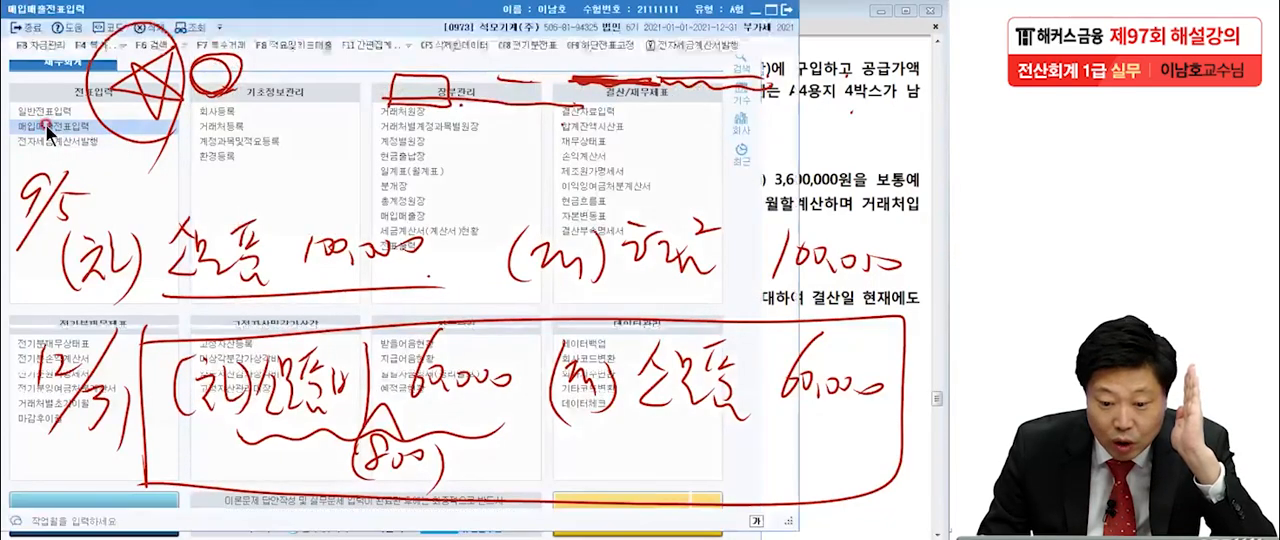
pyautogui.write('9')
pyautogui.press('Return')
pyautogui.write('5')
pyautogui.press('Return')
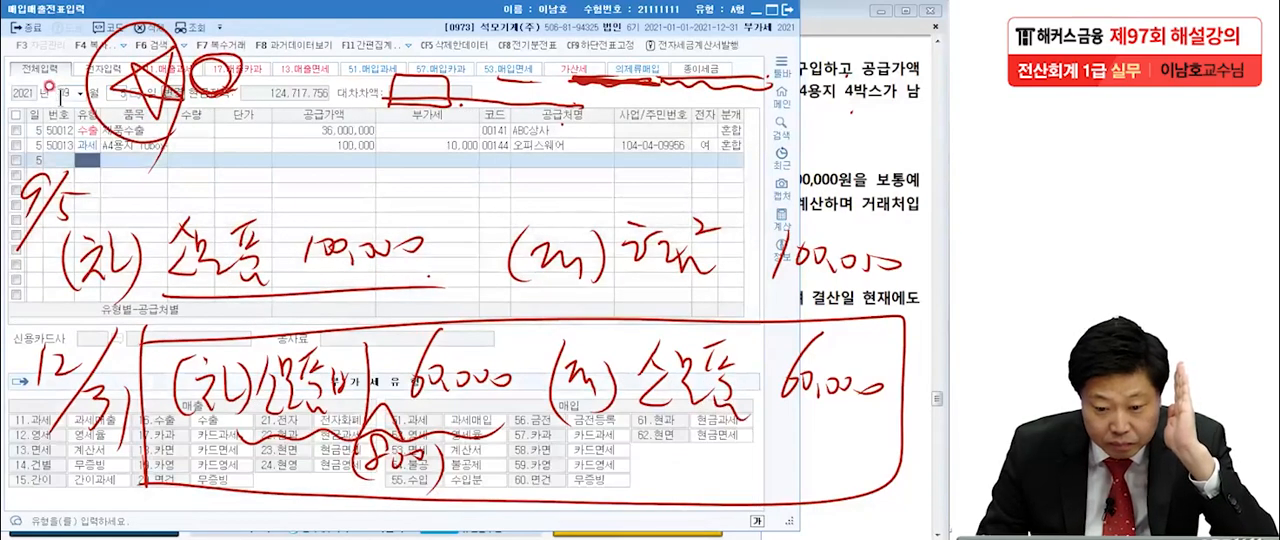
# Examine the journal lines of the A4용지 10box purchase voucher, clear the handwriting and close 매입매출전표입력.
pyautogui.click(86, 142)
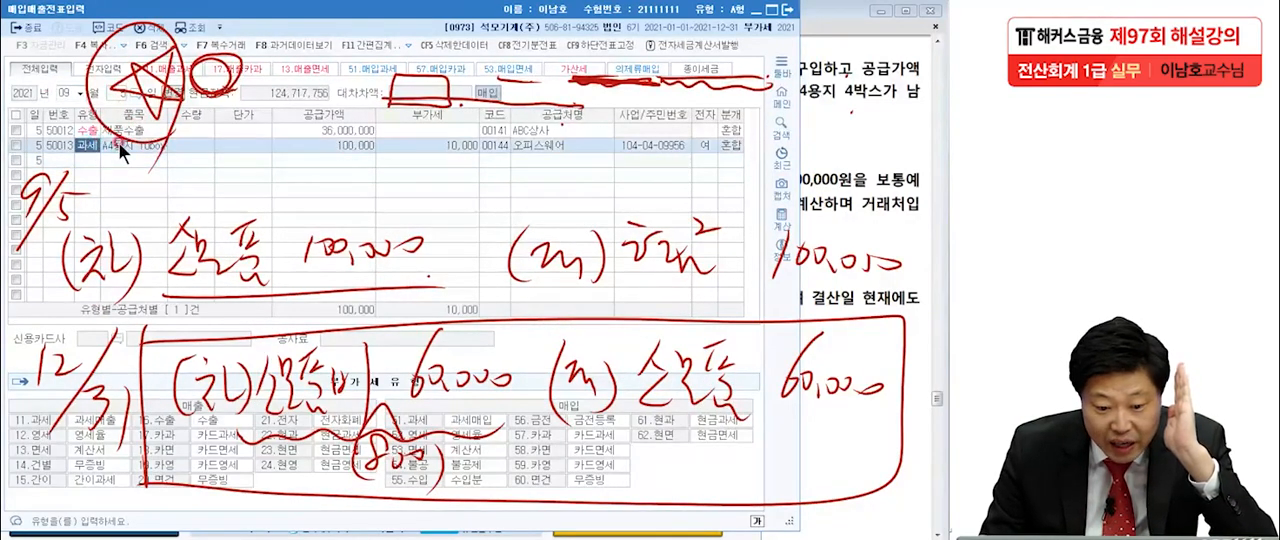
pyautogui.click(118, 141)
pyautogui.click(91, 144)
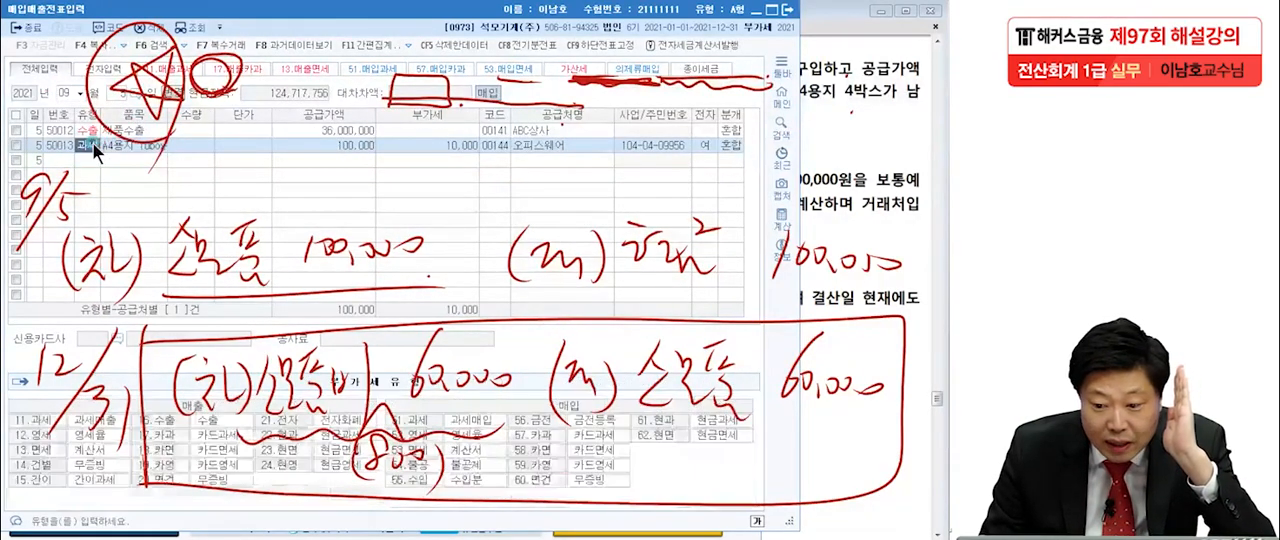
pyautogui.click(320, 143)
pyautogui.click(405, 140)
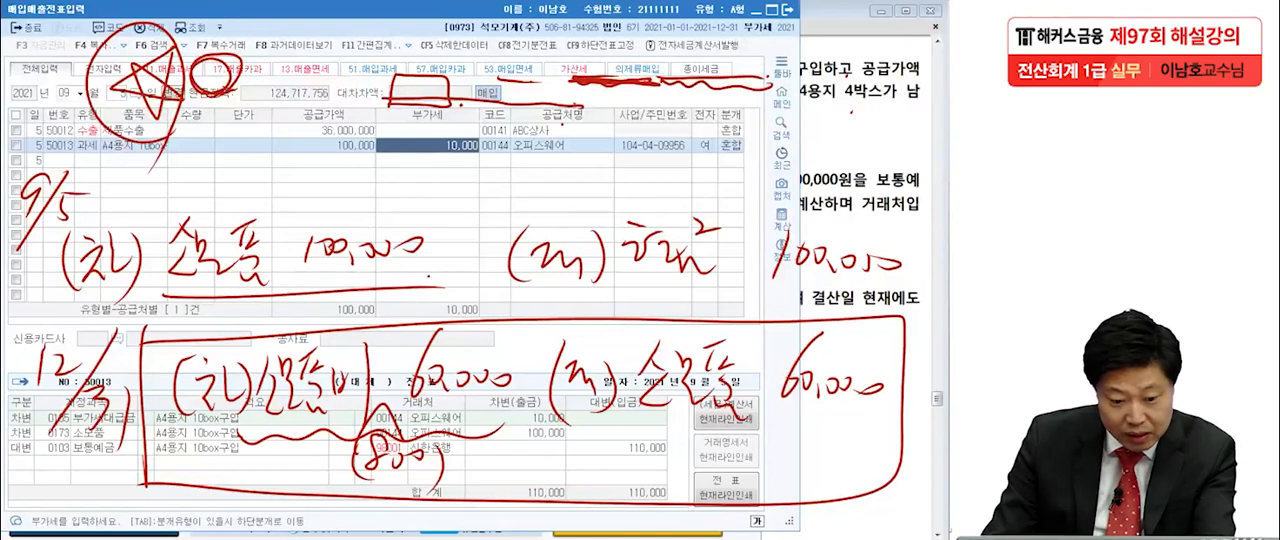
pyautogui.press('Escape')
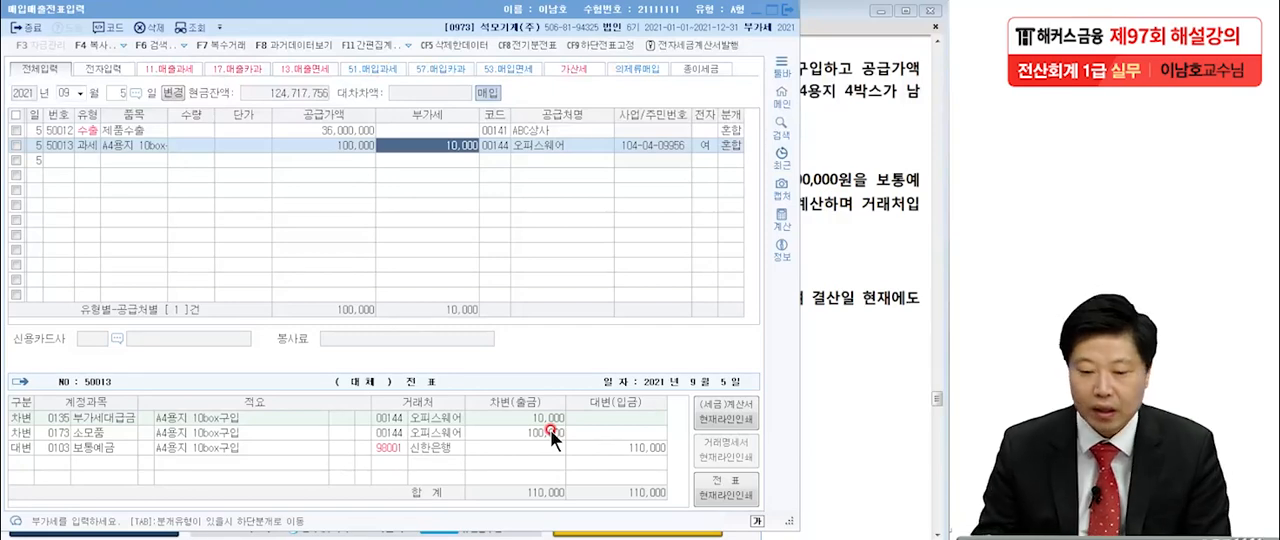
pyautogui.click(788, 10)
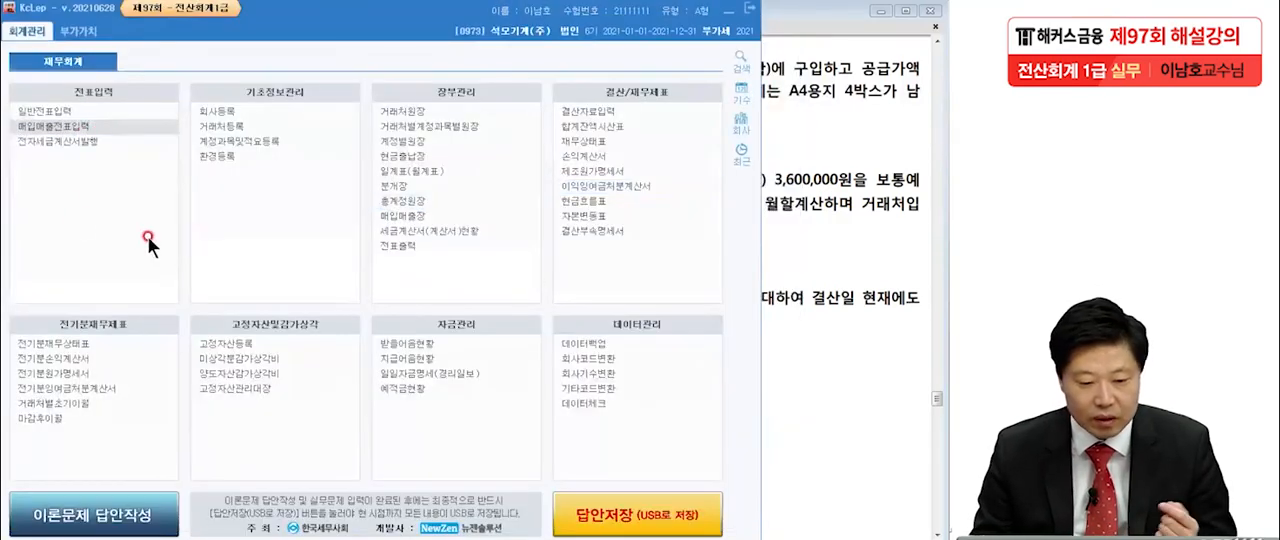
# Open 일반전표입력 with the voucher date set to December 31.
pyautogui.click(83, 120)
pyautogui.write('1231')
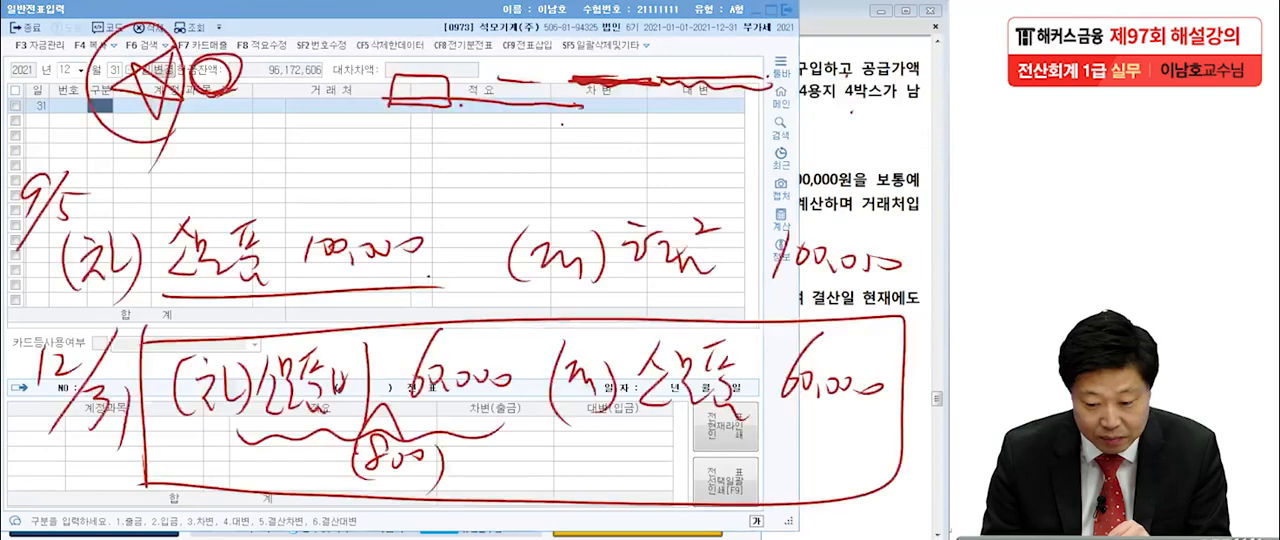
pyautogui.click(400, 354)
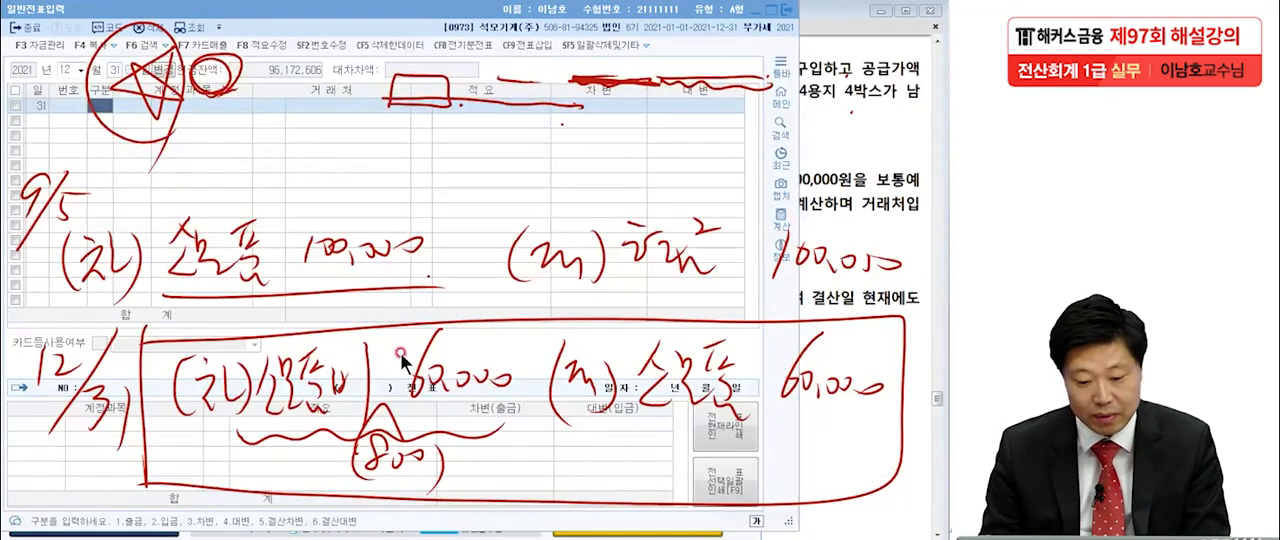
# Enter a debit line of 60,000 for account 0830 소모품비 (판매관리비).
pyautogui.click(104, 113)
pyautogui.write('3')
pyautogui.press('Return')
pyautogui.write('소모')
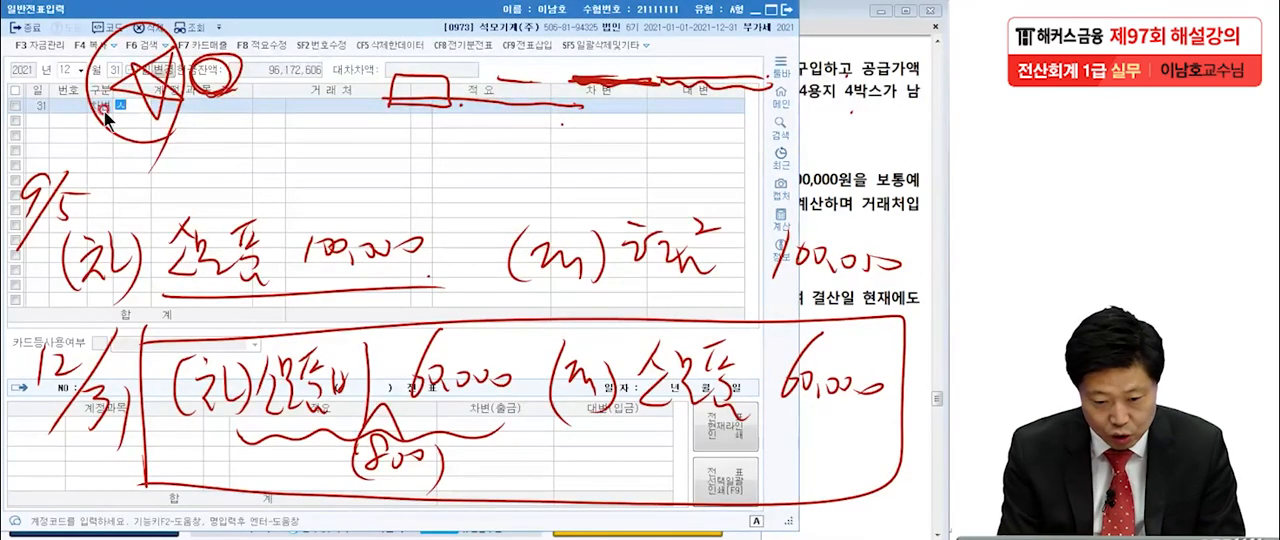
pyautogui.press('Return')
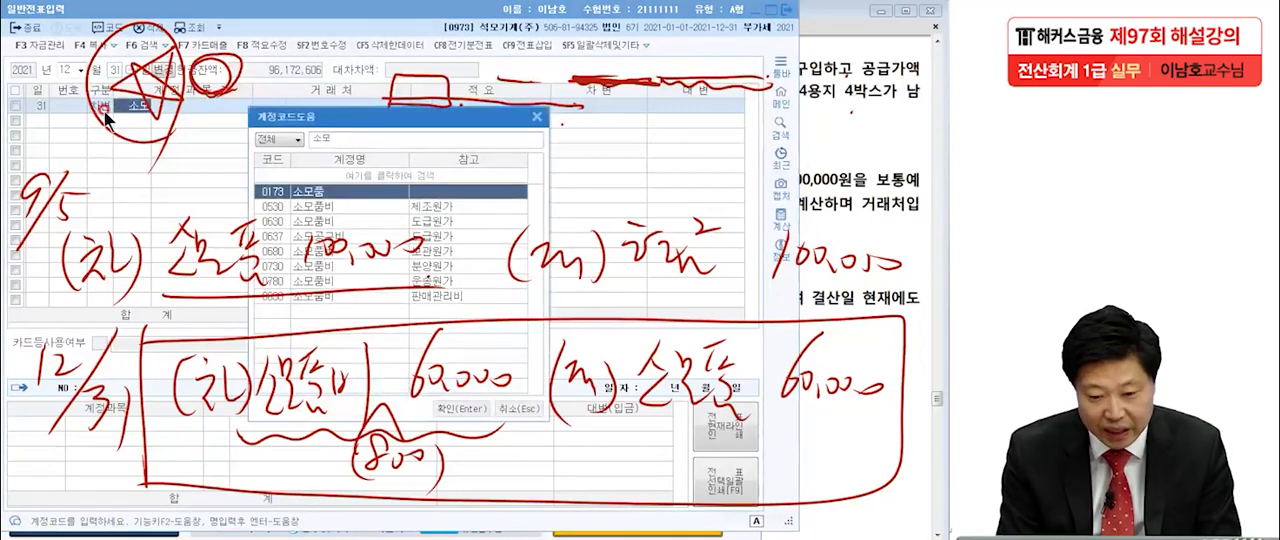
pyautogui.write('품비')
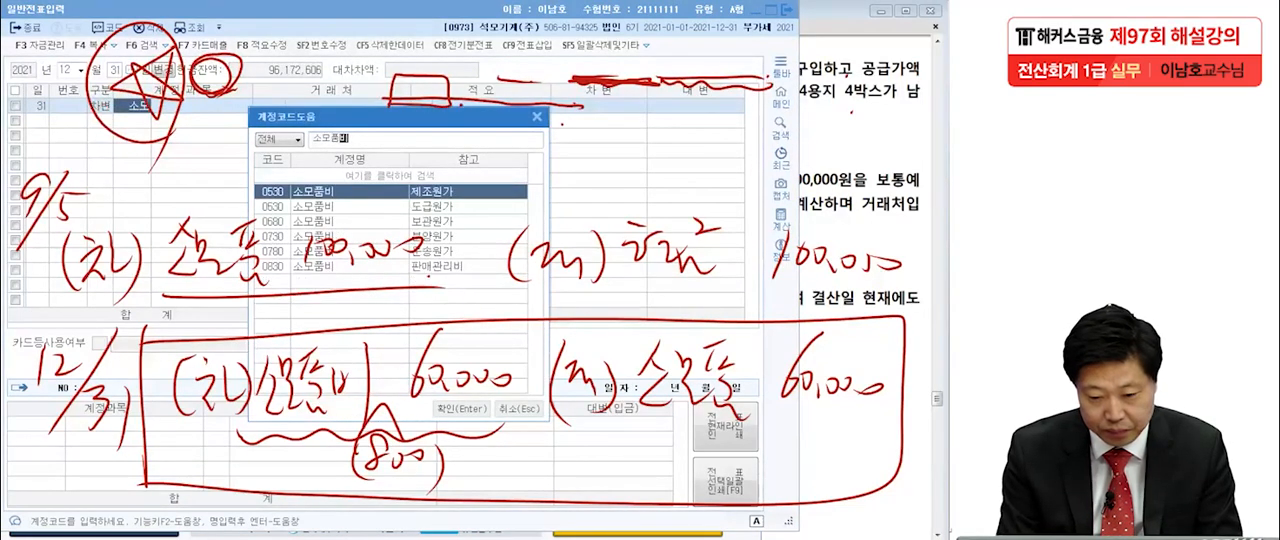
pyautogui.click(295, 252)
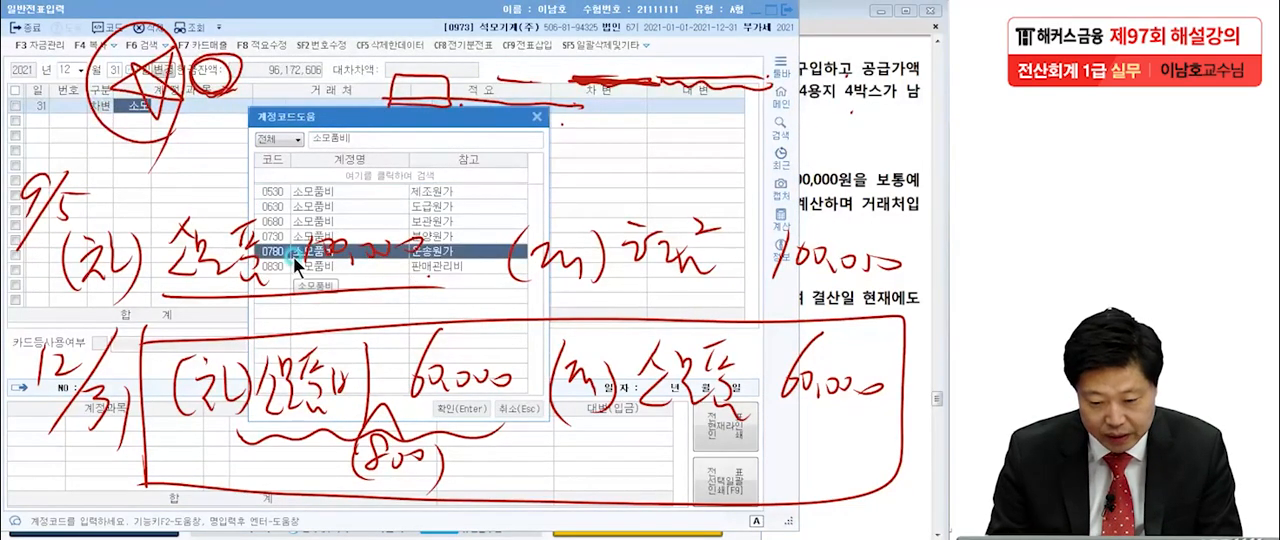
pyautogui.click(285, 265)
pyautogui.press('Return')
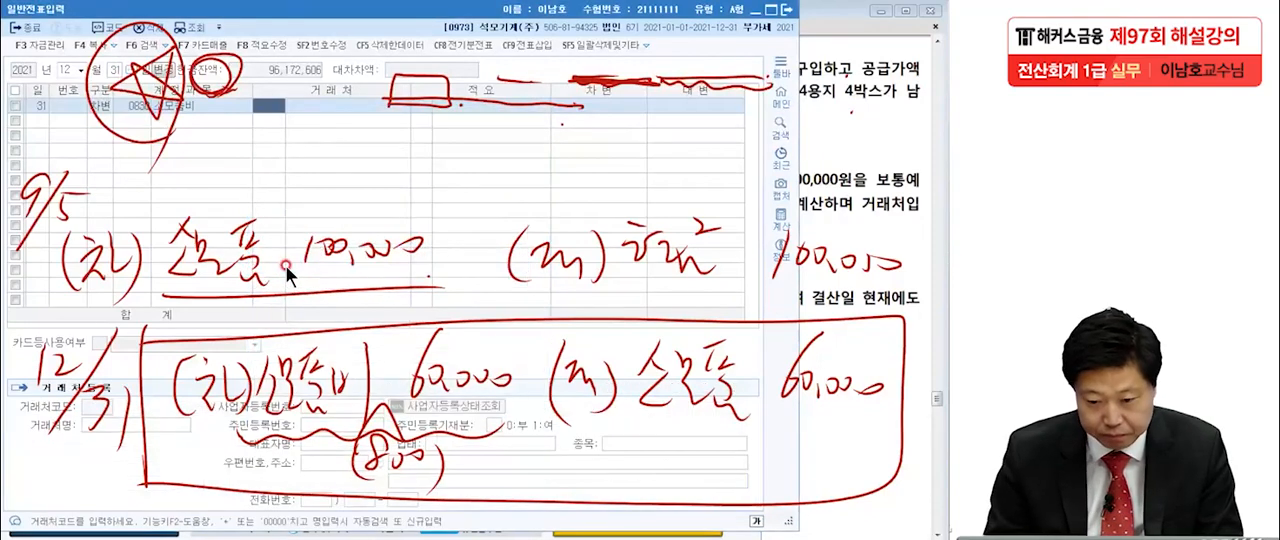
pyautogui.click(581, 106)
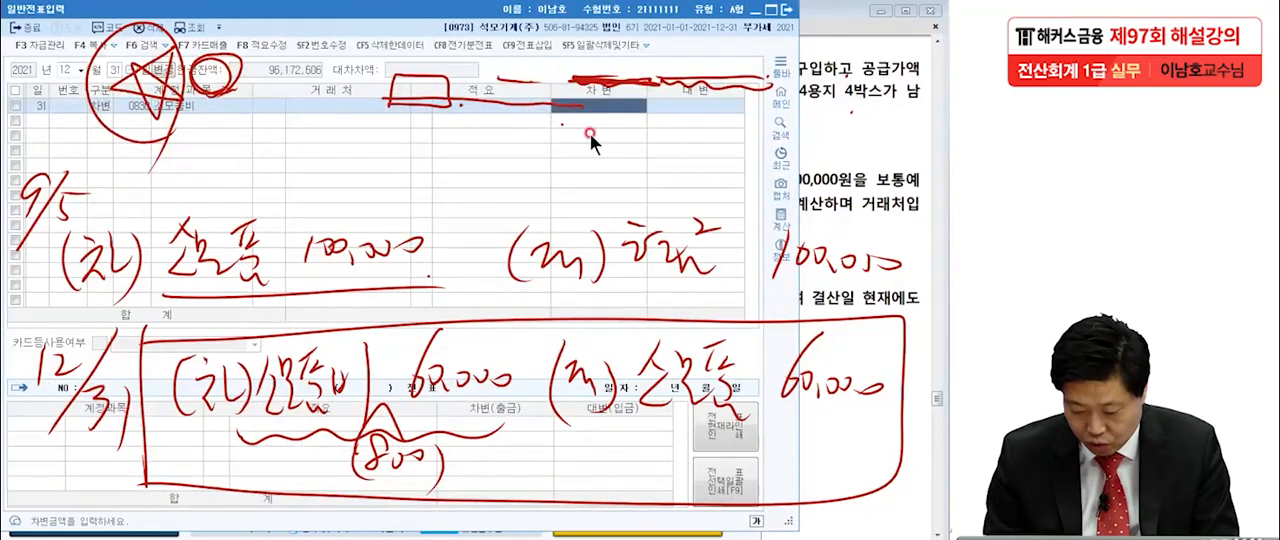
pyautogui.write('600')
pyautogui.press('Return')
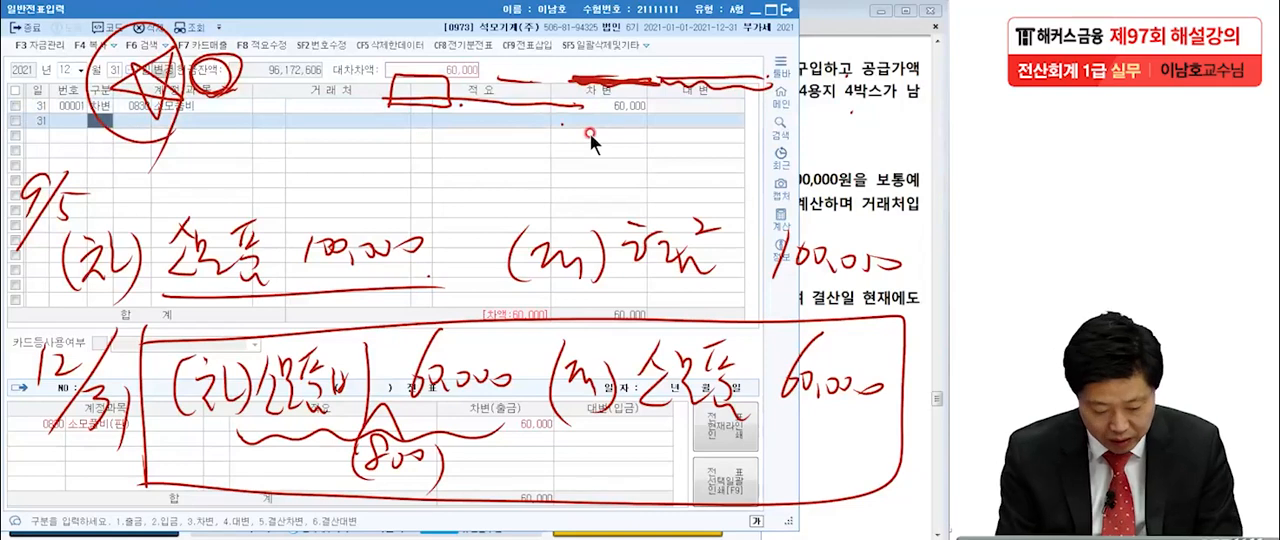
# Enter the matching credit line of 60,000 for account 0173 소모품 and clear the handwriting from the screen.
pyautogui.write('4')
pyautogui.press('Return')
pyautogui.write('소모')
pyautogui.press('Return')
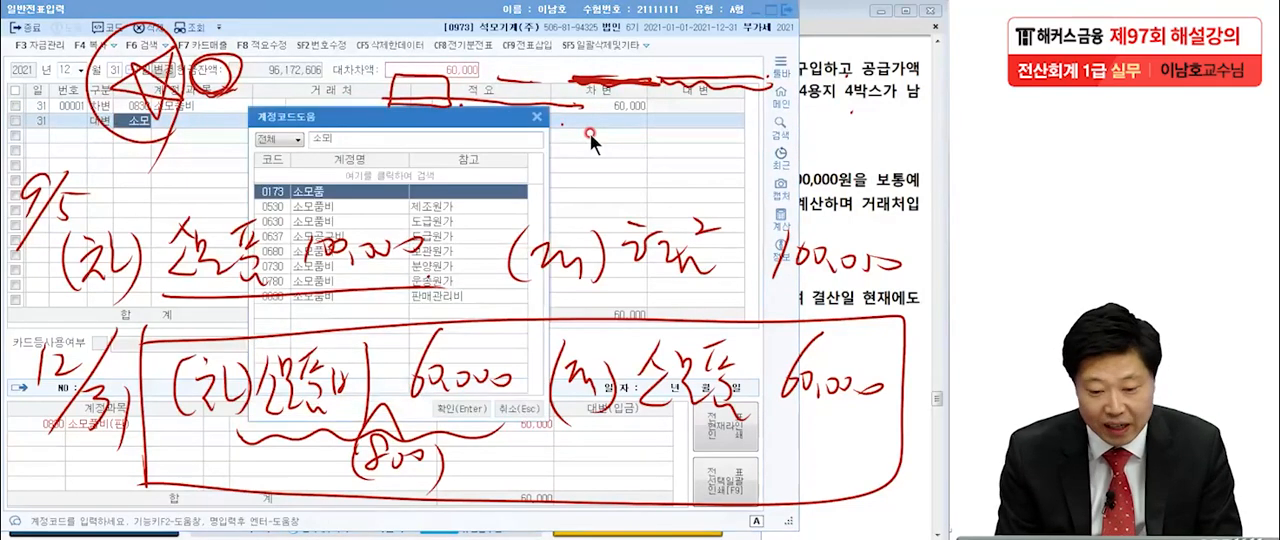
pyautogui.press('Return')
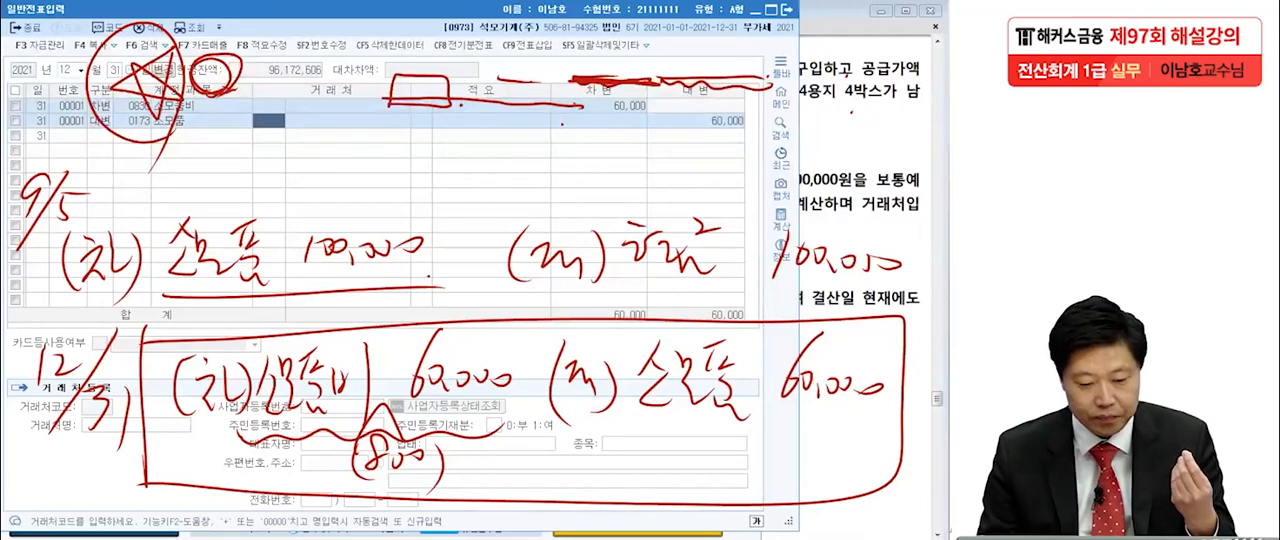
pyautogui.press('Escape')
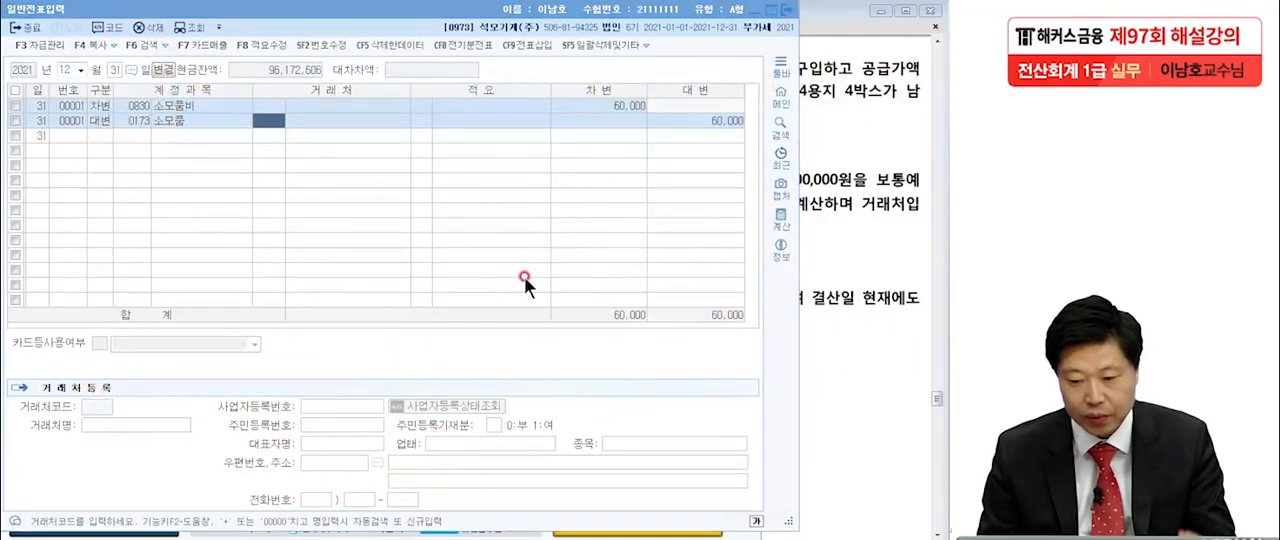
# Return to the exam PDF at item [2] and underline 보험료(제조경비), 2022년 4월 30일 and 3,600,000원.
pyautogui.click(846, 250)
pyautogui.scroll(-2, 840, 245)
pyautogui.moveTo(839, 244); pyautogui.dragTo(840, 232)
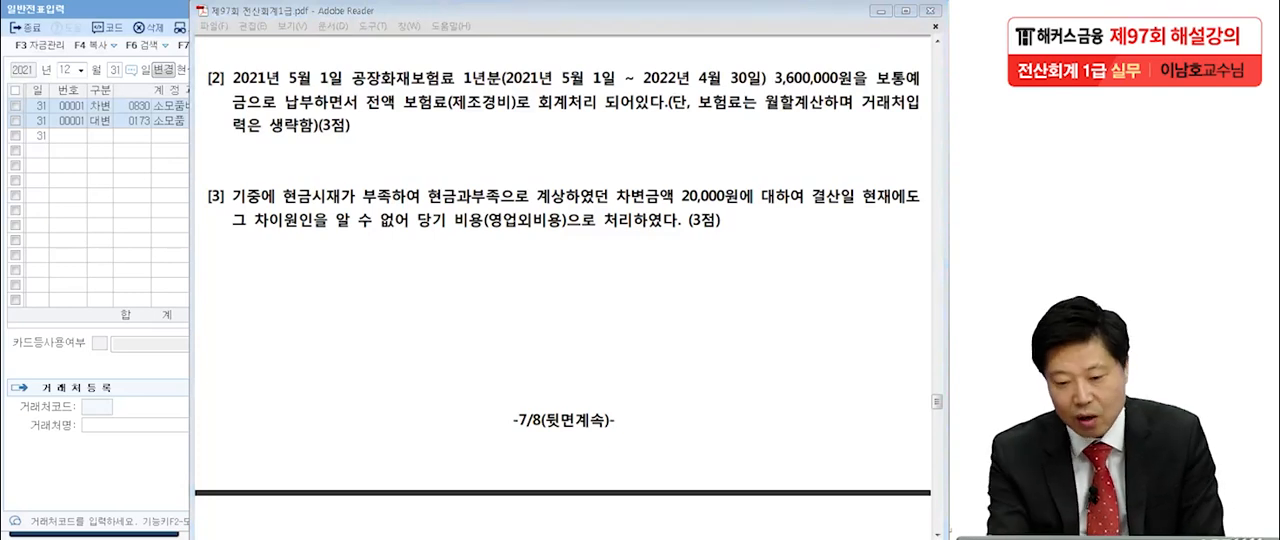
pyautogui.moveTo(401, 114); pyautogui.dragTo(505, 117)
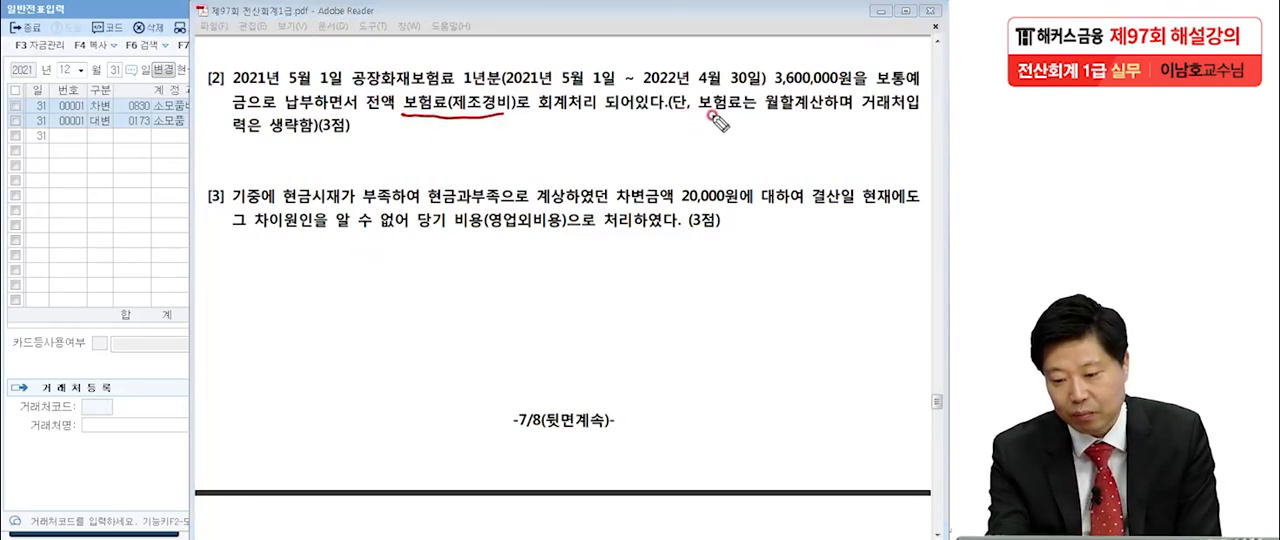
pyautogui.click(853, 118)
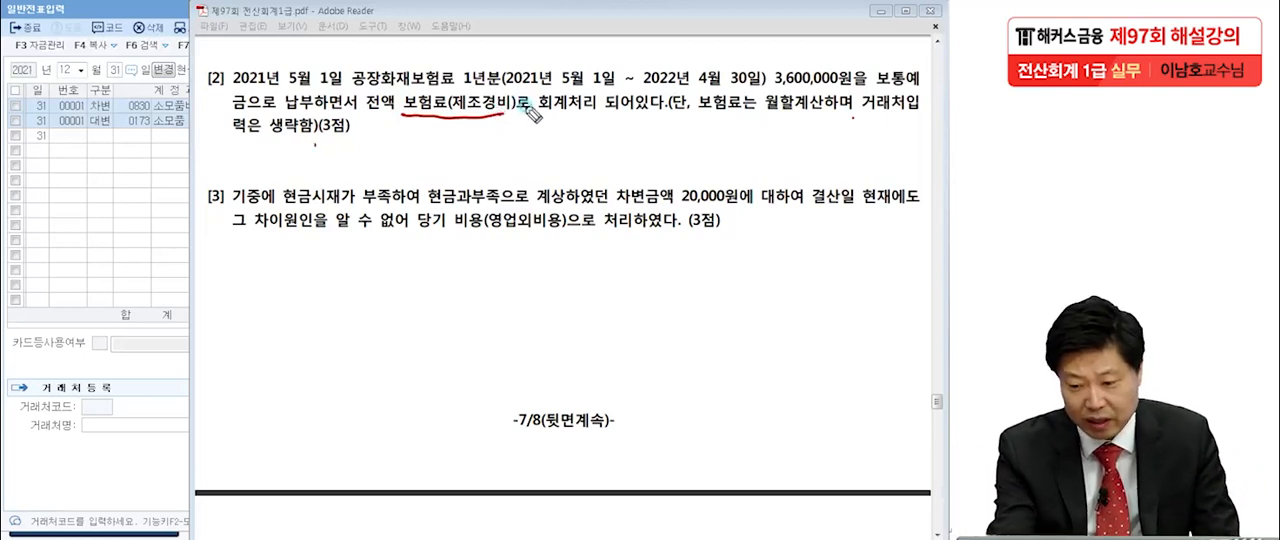
pyautogui.moveTo(643, 88); pyautogui.dragTo(757, 89)
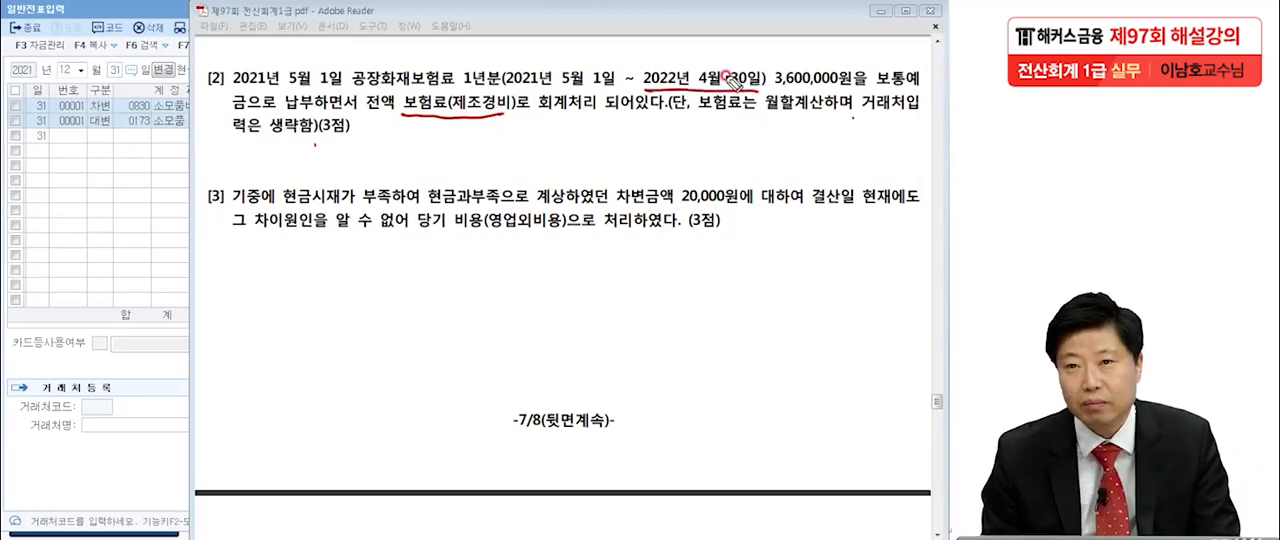
pyautogui.moveTo(776, 88); pyautogui.dragTo(866, 88)
# Handwrite a circled @ with 300,000 below item [2], and the entry (차) 선급비용 1,200,000 (대) 보험료 1,200,000 below item [3].
pyautogui.moveTo(394, 145)
pyautogui.mouseDown()
pyautogui.moveTo(420, 160)
pyautogui.moveTo(400, 189)
pyautogui.moveTo(444, 190)
pyautogui.mouseUp()
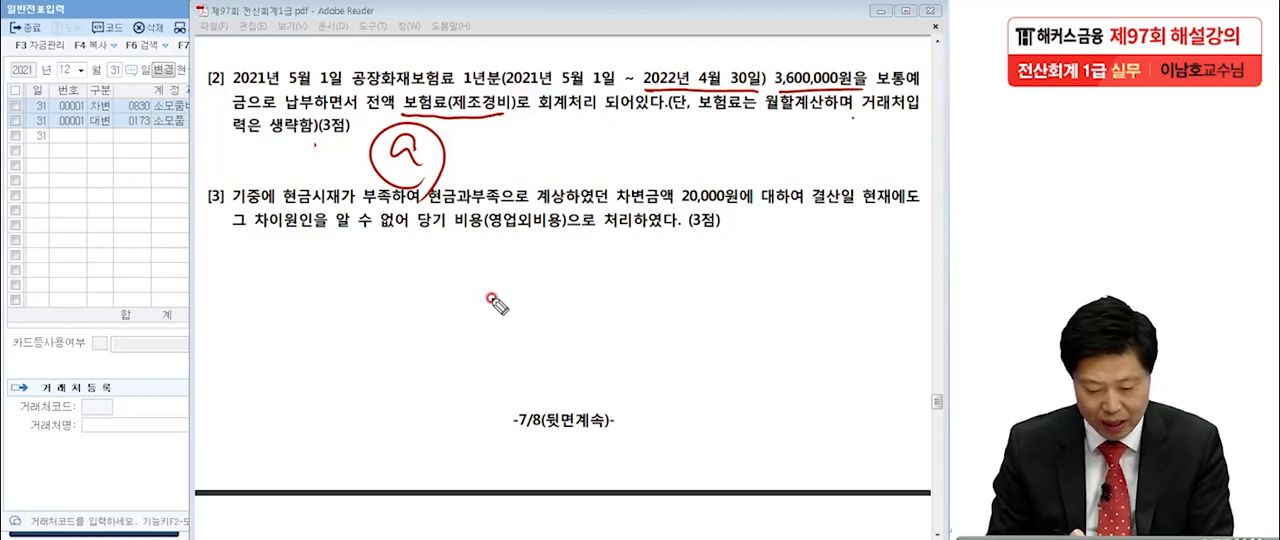
pyautogui.moveTo(466, 145)
pyautogui.mouseDown()
pyautogui.moveTo(488, 168)
pyautogui.moveTo(588, 165)
pyautogui.mouseUp()
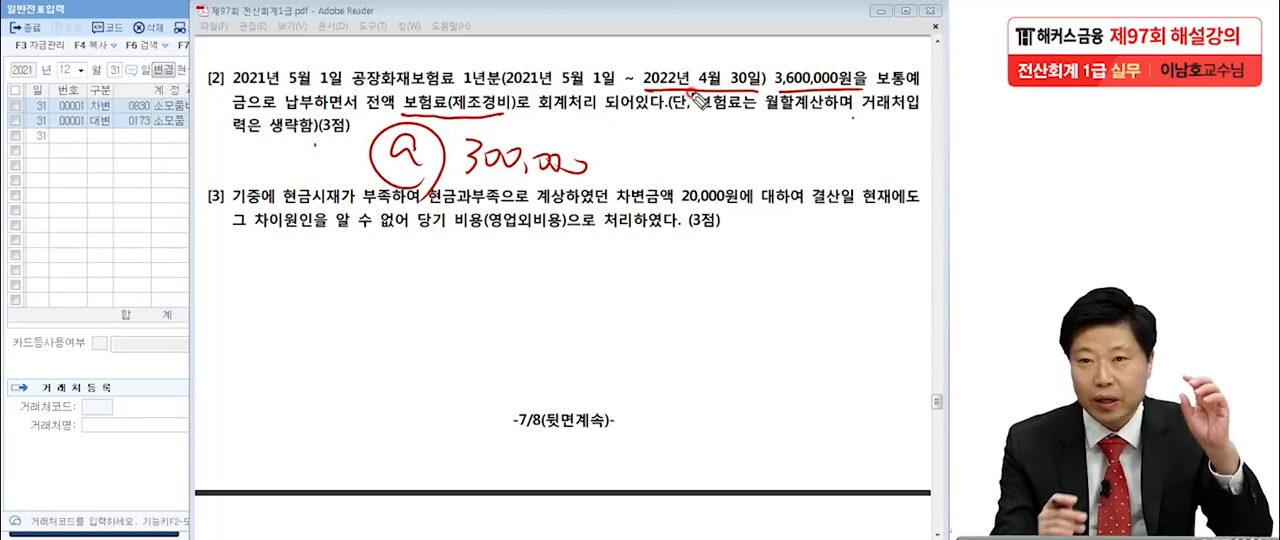
pyautogui.moveTo(575, 258)
pyautogui.mouseDown()
pyautogui.moveTo(655, 320)
pyautogui.moveTo(723, 266)
pyautogui.moveTo(755, 312)
pyautogui.moveTo(772, 287)
pyautogui.moveTo(798, 312)
pyautogui.mouseUp()
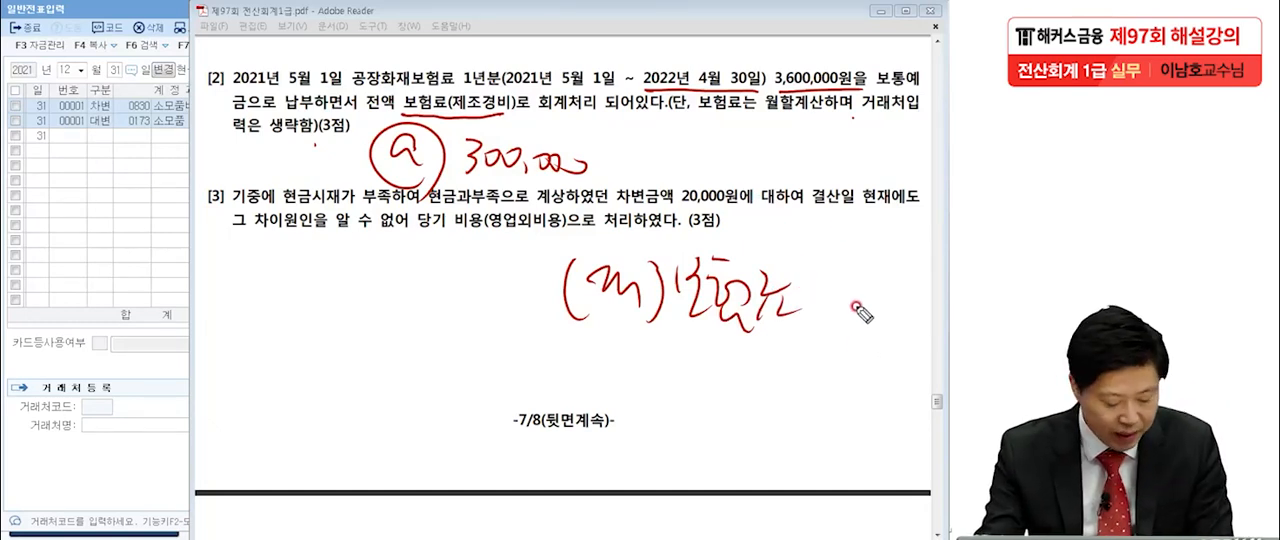
pyautogui.moveTo(828, 262); pyautogui.dragTo(815, 318)
pyautogui.moveTo(826, 274)
pyautogui.mouseDown()
pyautogui.moveTo(846, 292)
pyautogui.moveTo(856, 282)
pyautogui.moveTo(928, 296)
pyautogui.mouseUp()
pyautogui.moveTo(166, 250)
pyautogui.mouseDown()
pyautogui.moveTo(156, 328)
pyautogui.moveTo(212, 308)
pyautogui.moveTo(245, 255)
pyautogui.moveTo(282, 252)
pyautogui.moveTo(318, 300)
pyautogui.moveTo(345, 280)
pyautogui.moveTo(378, 282)
pyautogui.moveTo(372, 296)
pyautogui.moveTo(400, 322)
pyautogui.moveTo(483, 293)
pyautogui.moveTo(560, 290)
pyautogui.mouseUp()
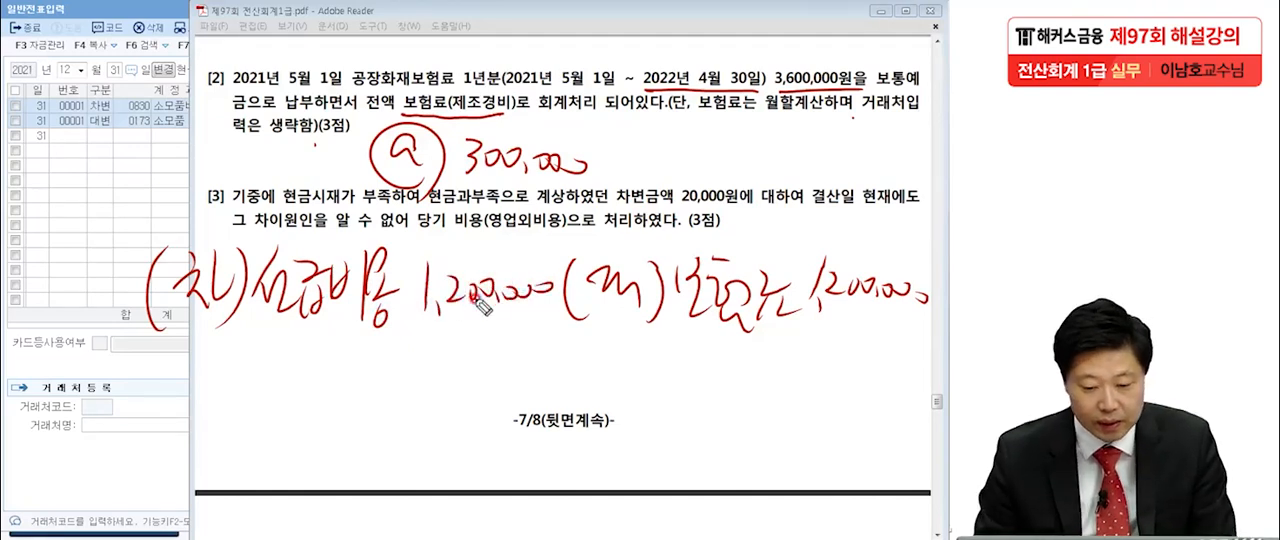
# Back in 일반전표입력, enter a December 31 debit line of 1,200,000 for account 0133 선급비용.
pyautogui.click(53, 218)
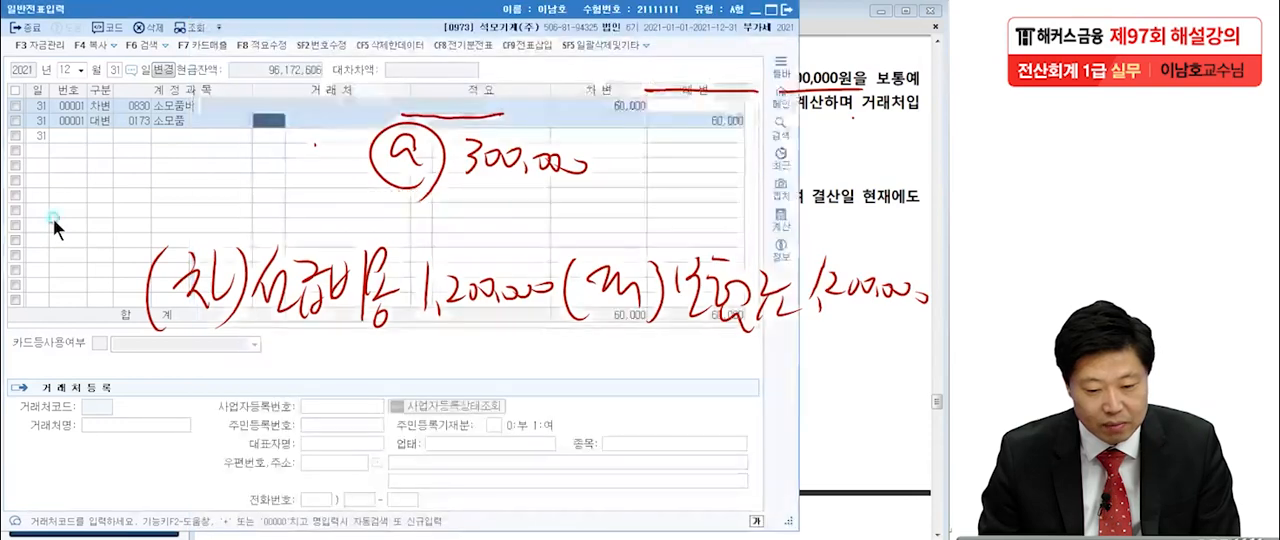
pyautogui.click(91, 141)
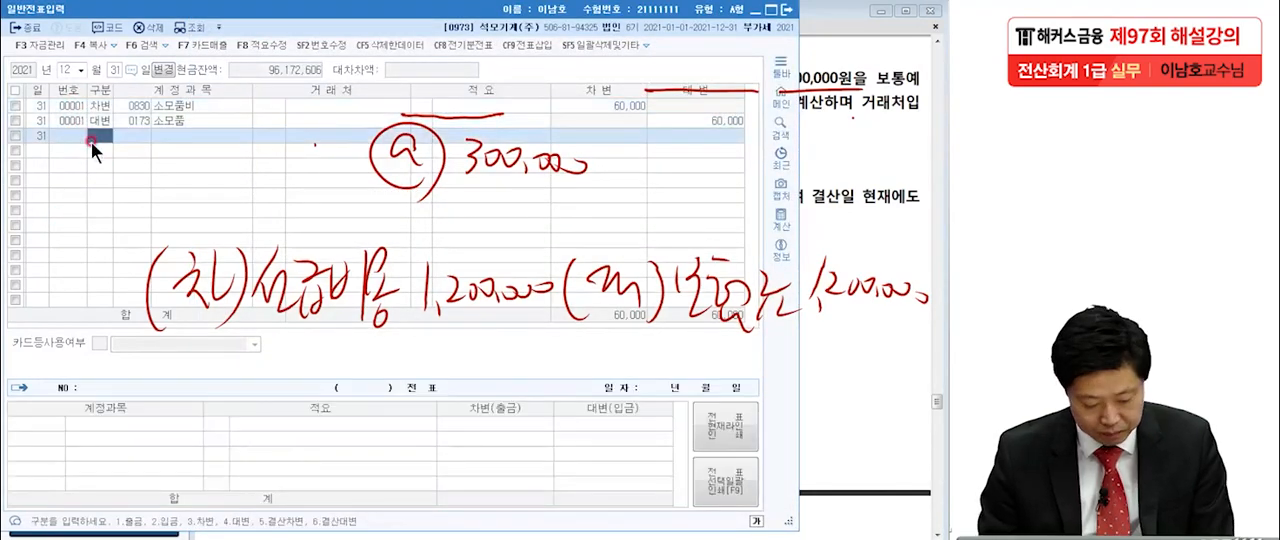
pyautogui.write('3선급')
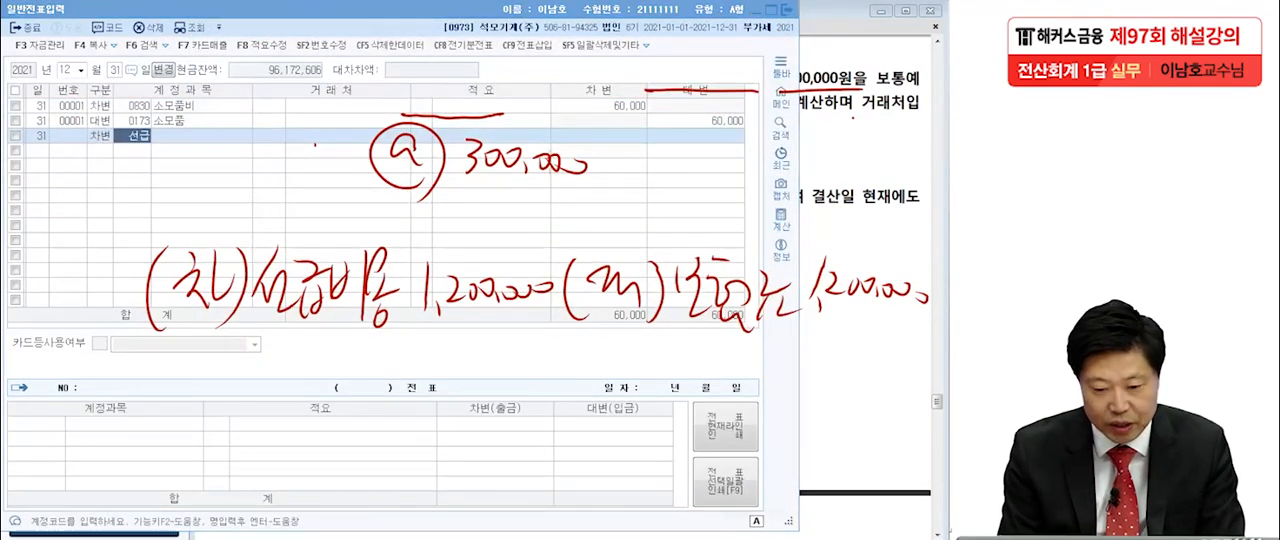
pyautogui.press('Return')
pyautogui.press('Down')
pyautogui.press('Down')
pyautogui.press('Return')
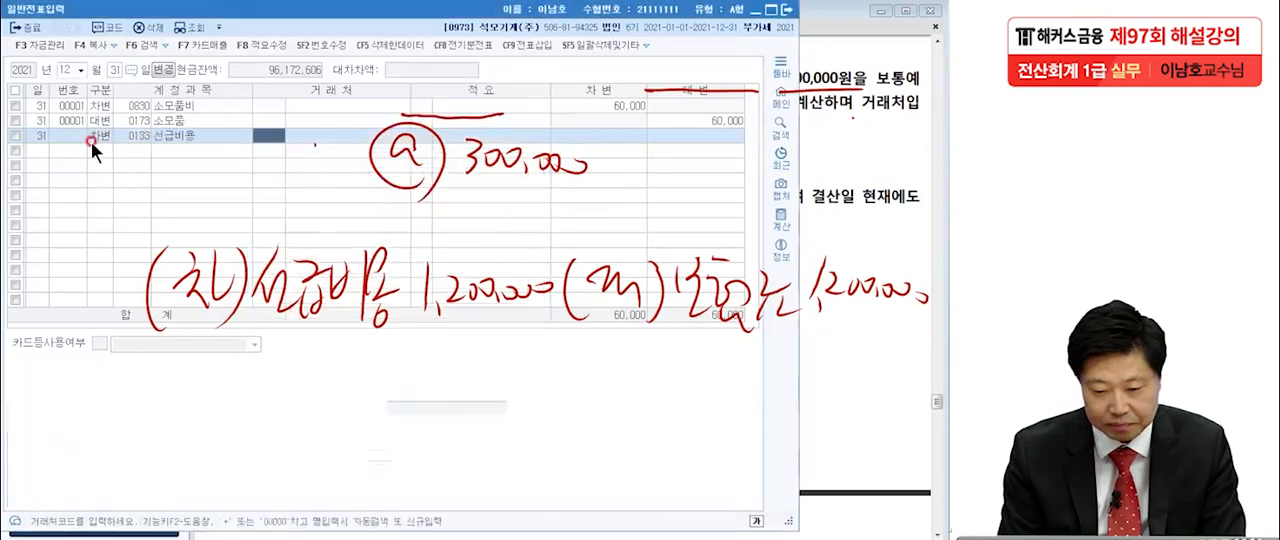
pyautogui.click(589, 141)
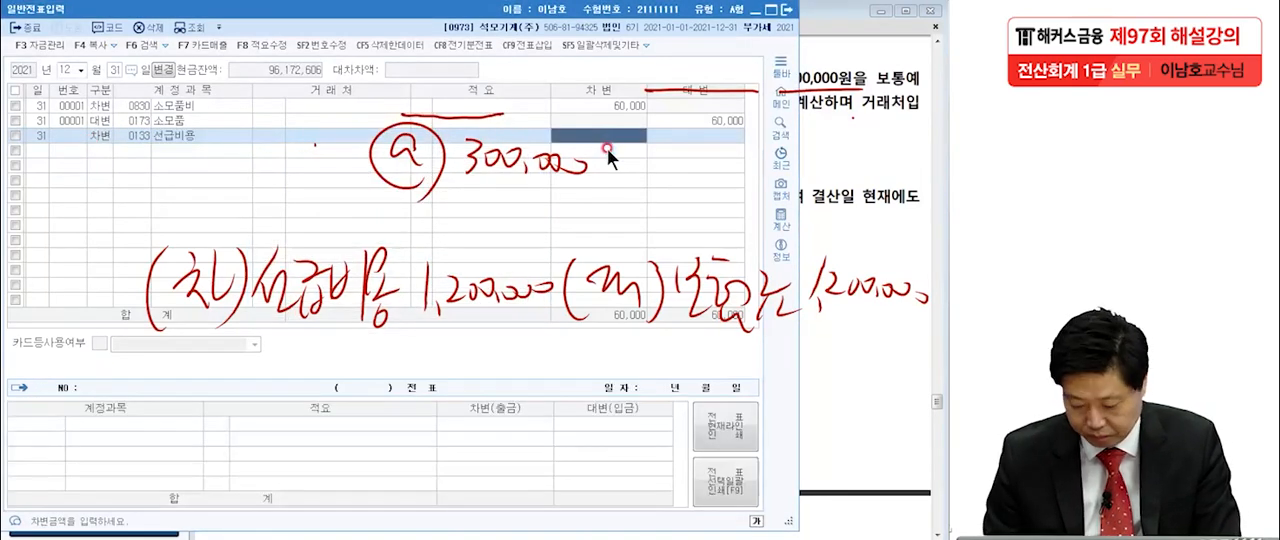
pyautogui.write('1,200,000')
pyautogui.press('Return')
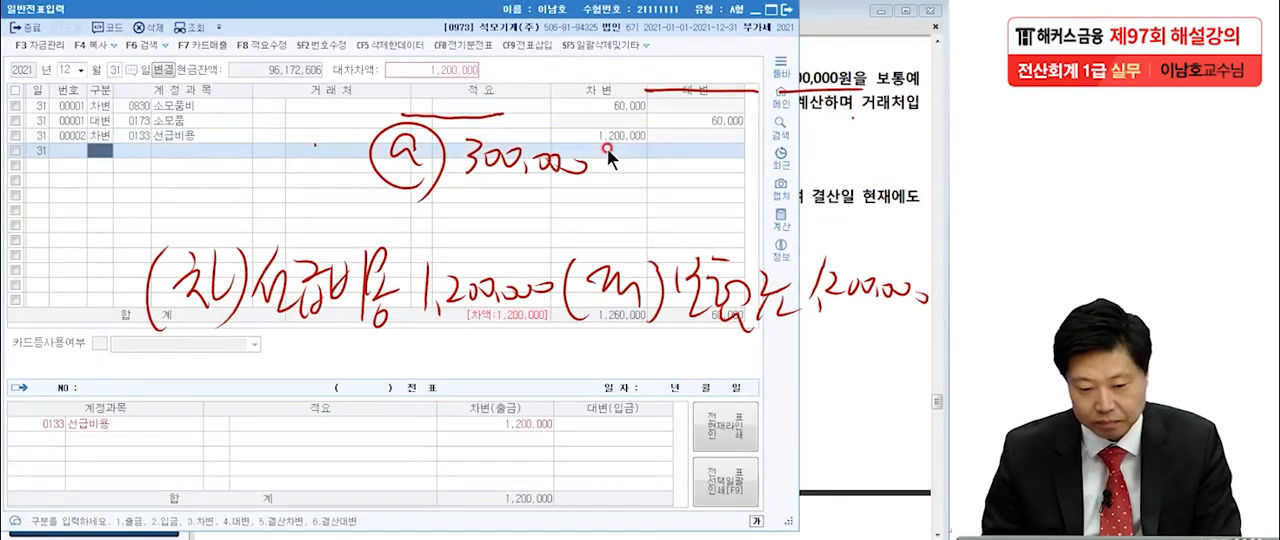
# Enter the matching credit line of 1,200,000 for manufacturing-cost account 0521 보험료 and clear the handwriting from the screen.
pyautogui.write('4')
pyautogui.press('Return')
pyautogui.write('보험')
pyautogui.press('Return')
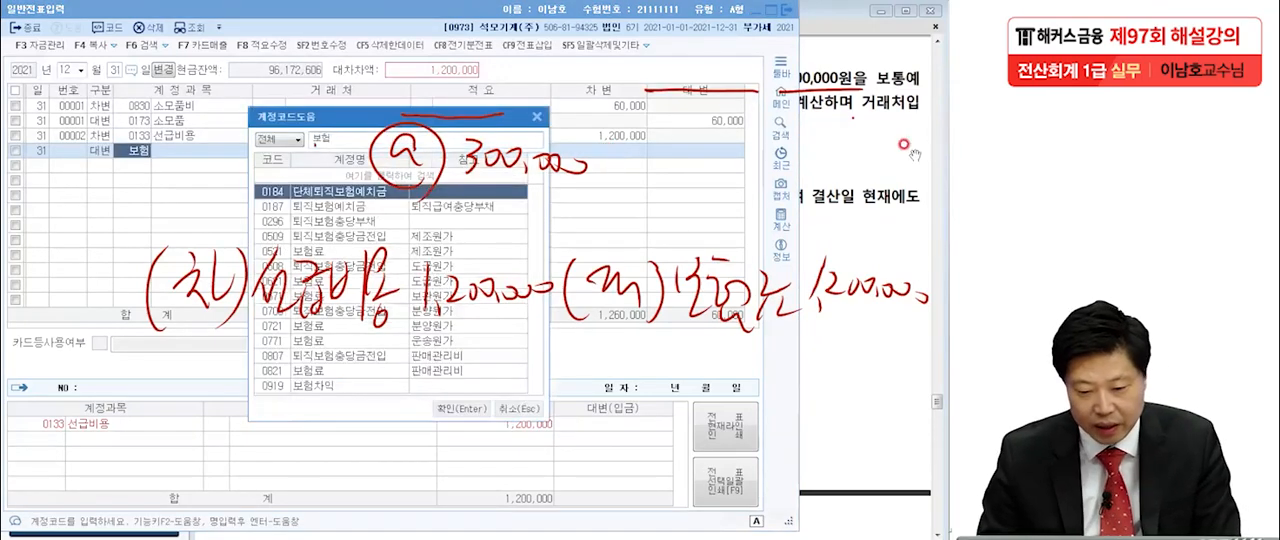
pyautogui.click(855, 195)
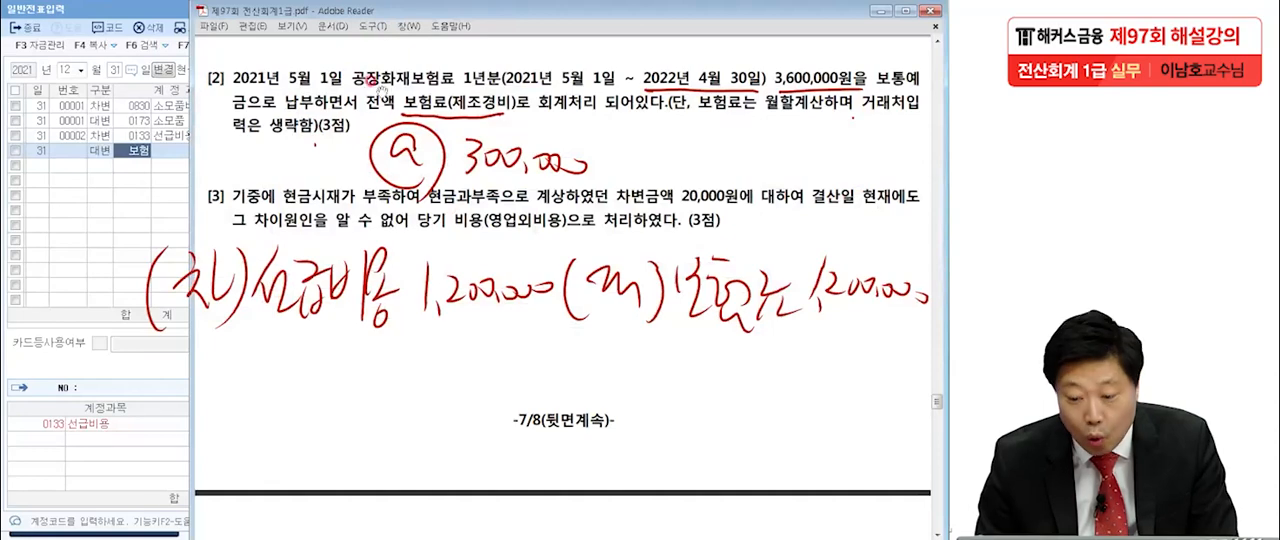
pyautogui.click(131, 151)
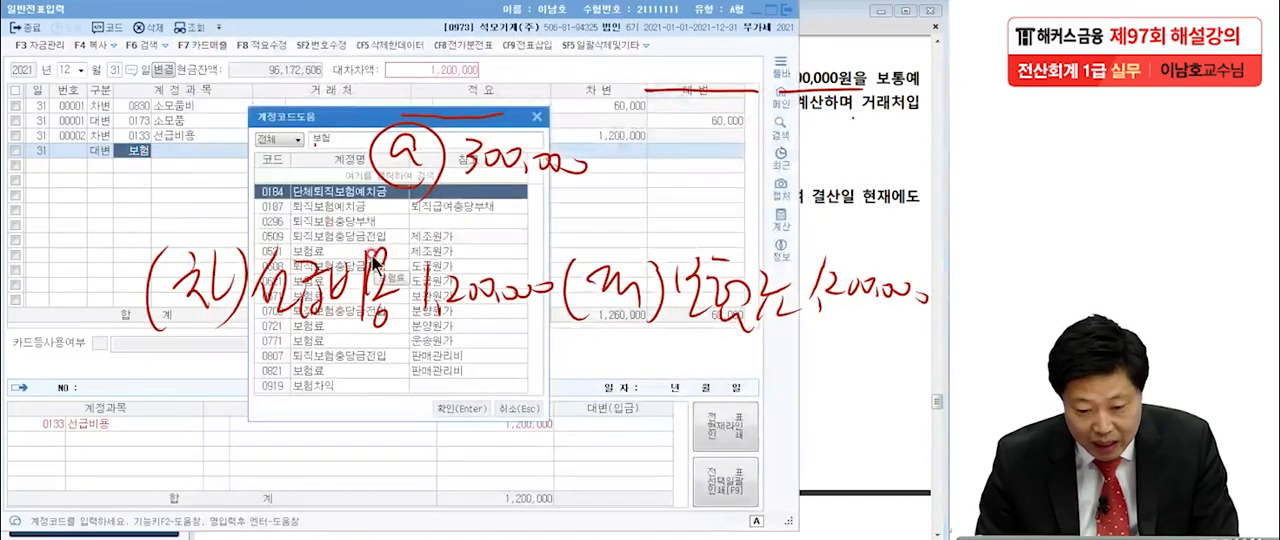
pyautogui.click(340, 252)
pyautogui.press('Return')
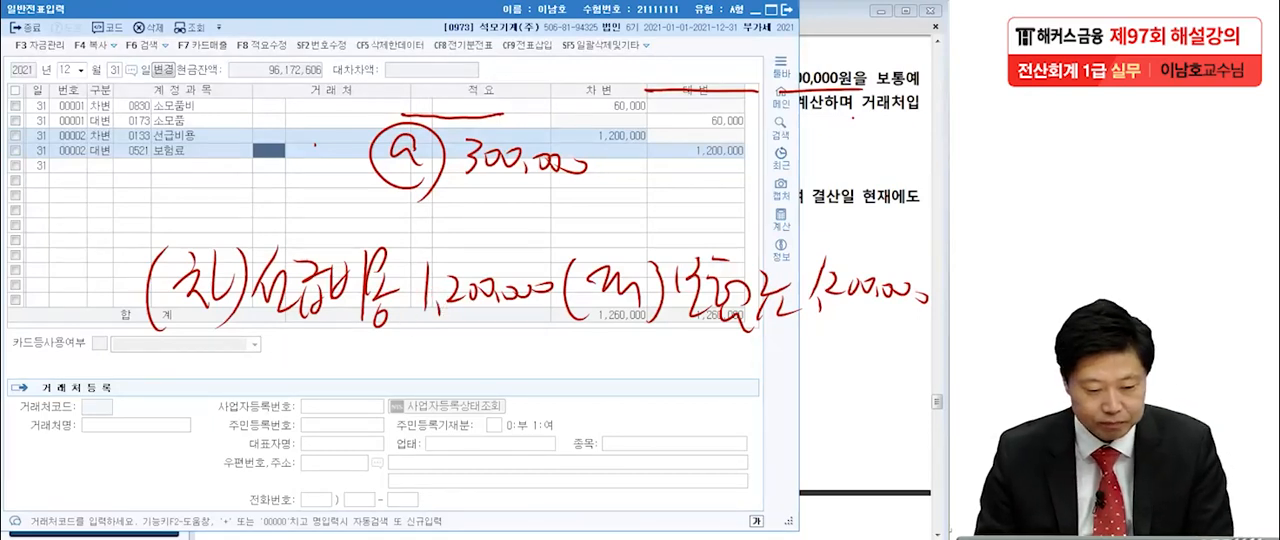
pyautogui.press('Escape')
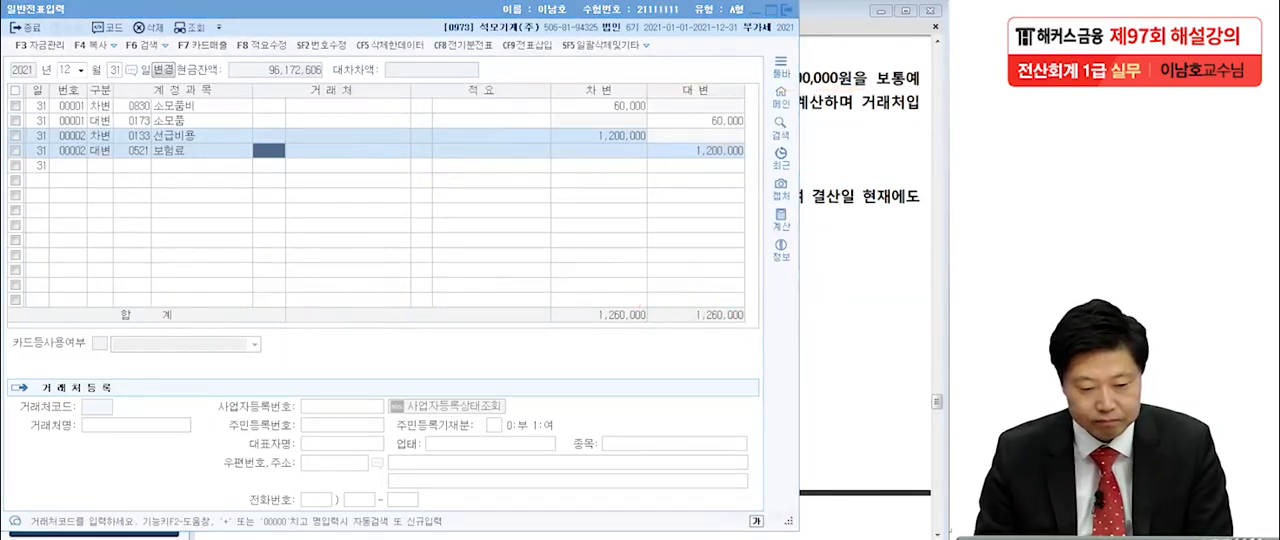
# Return to the exam PDF at item [3] and put pen dots under 당기 비용(영업외비용)으로 처리하였다 and the (3점) mark.
pyautogui.click(836, 232)
pyautogui.scroll(-3, 821, 247)
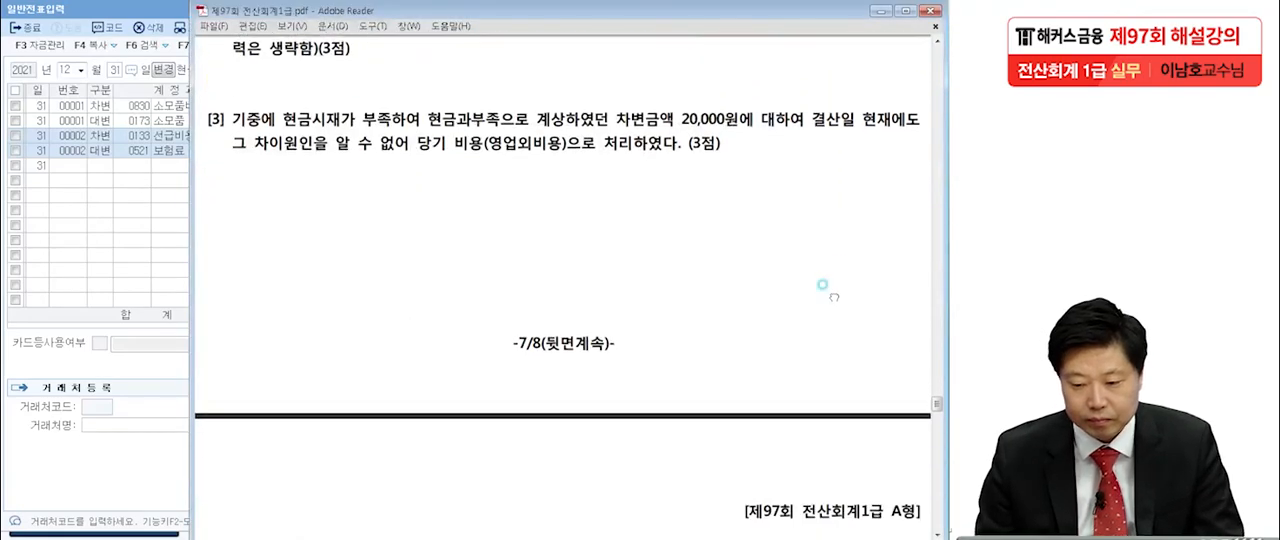
pyautogui.moveTo(821, 247); pyautogui.dragTo(821, 244)
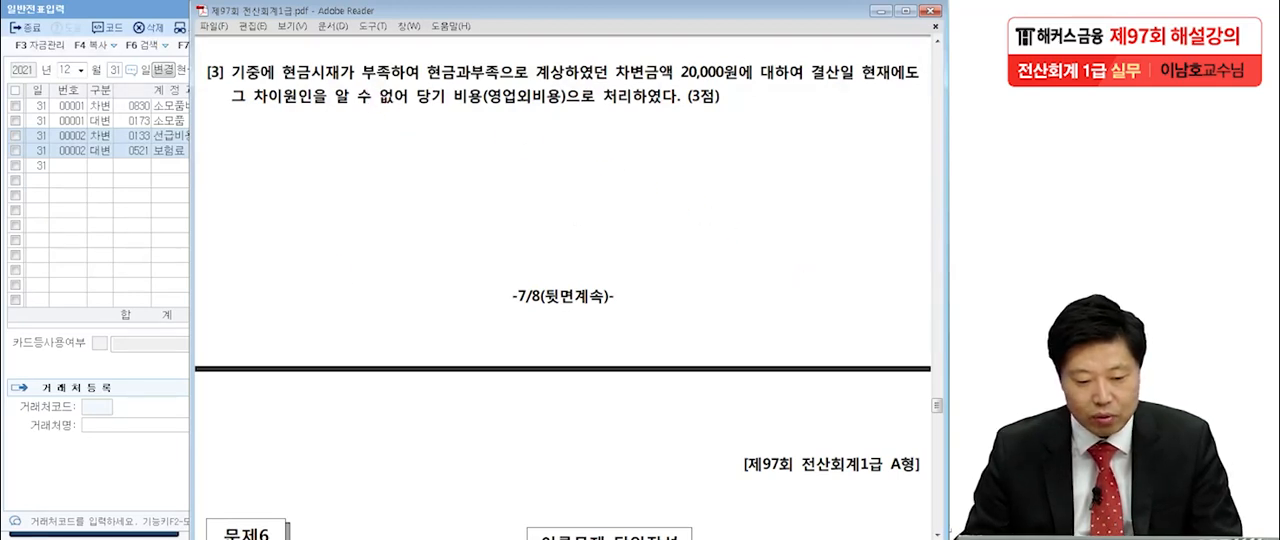
pyautogui.click(20, 537)
pyautogui.click(60, 330)
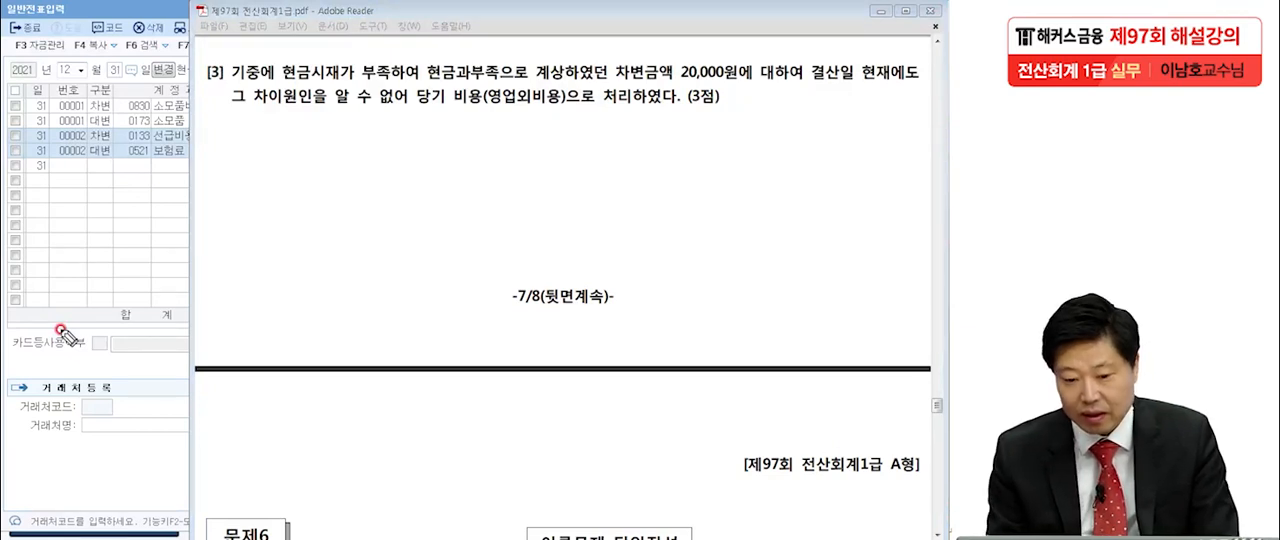
pyautogui.click(414, 112)
pyautogui.click(562, 109)
pyautogui.click(697, 118)
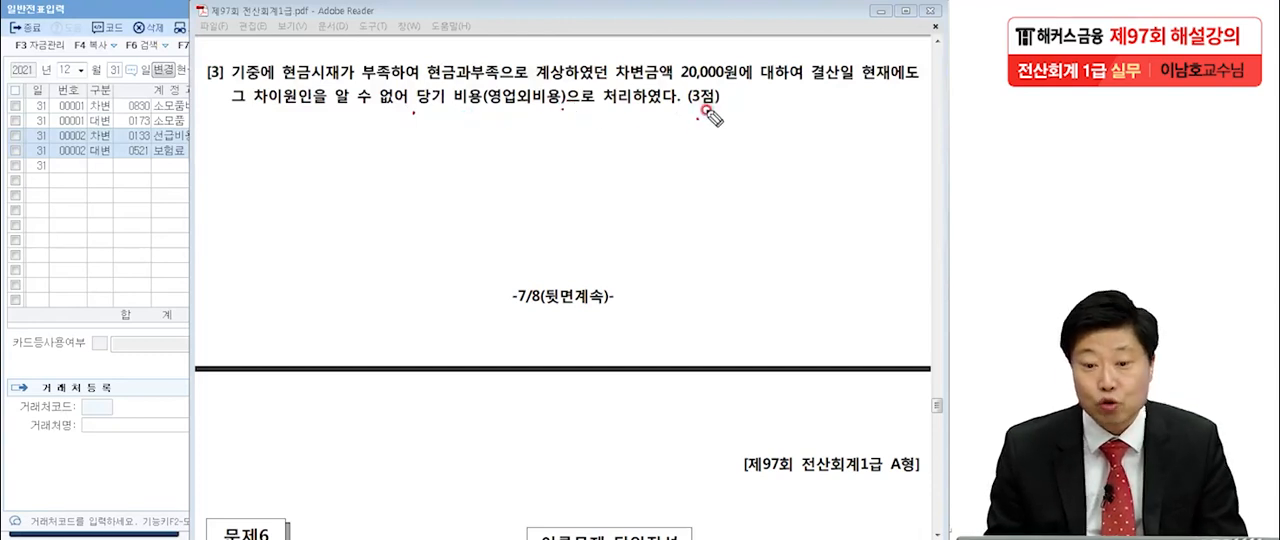
# Handwrite a circled 기중 with (차) 현금과부족 20,000 (대) 현금 20,000 below item [3], and underline 현금시재 and the debit side.
pyautogui.moveTo(180, 183); pyautogui.dragTo(190, 208)
pyautogui.moveTo(212, 166)
pyautogui.mouseDown()
pyautogui.moveTo(212, 212)
pyautogui.moveTo(255, 188)
pyautogui.mouseUp()
pyautogui.moveTo(246, 195); pyautogui.dragTo(245, 197)
pyautogui.moveTo(258, 228)
pyautogui.mouseDown()
pyautogui.moveTo(267, 221)
pyautogui.moveTo(226, 290)
pyautogui.mouseUp()
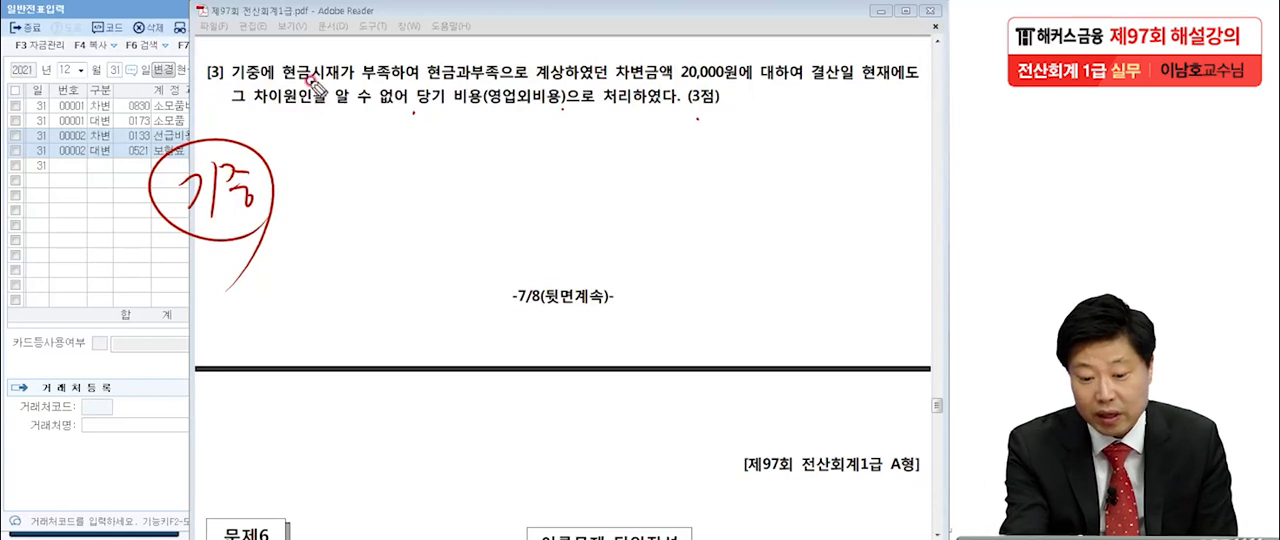
pyautogui.moveTo(303, 89); pyautogui.dragTo(340, 86)
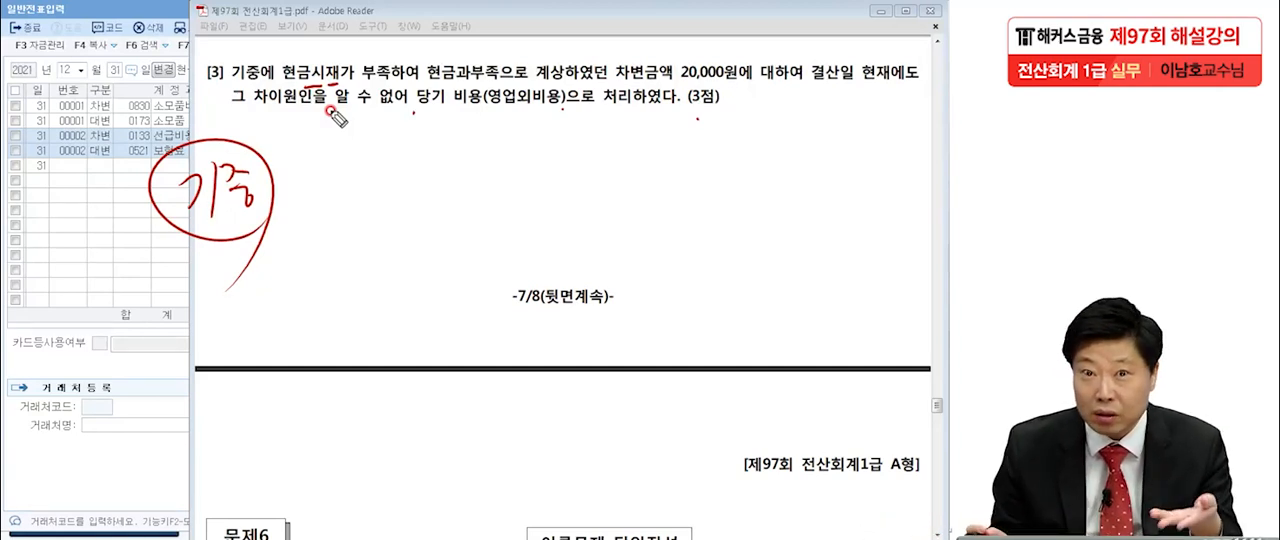
pyautogui.moveTo(583, 172)
pyautogui.mouseDown()
pyautogui.moveTo(590, 205)
pyautogui.moveTo(642, 190)
pyautogui.moveTo(868, 206)
pyautogui.mouseUp()
pyautogui.moveTo(323, 147)
pyautogui.mouseDown()
pyautogui.moveTo(345, 190)
pyautogui.moveTo(375, 165)
pyautogui.moveTo(490, 148)
pyautogui.moveTo(540, 125)
pyautogui.moveTo(545, 160)
pyautogui.moveTo(580, 135)
pyautogui.moveTo(672, 124)
pyautogui.mouseUp()
pyautogui.moveTo(293, 237)
pyautogui.mouseDown()
pyautogui.moveTo(545, 165)
pyautogui.moveTo(685, 142)
pyautogui.mouseUp()
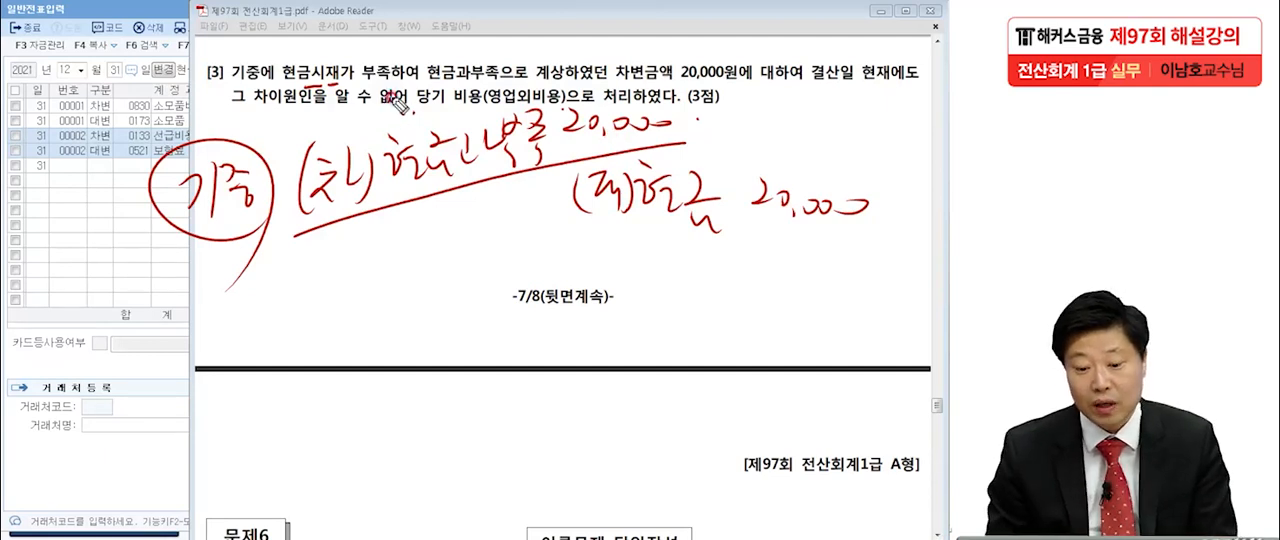
# Handwrite a circled 12/31 with (차) 잡손실 and two ovals, draw an arrow from 현금과부족 to the credit side, and underline the row.
pyautogui.moveTo(88, 308)
pyautogui.mouseDown()
pyautogui.moveTo(150, 370)
pyautogui.moveTo(128, 428)
pyautogui.moveTo(213, 372)
pyautogui.mouseUp()
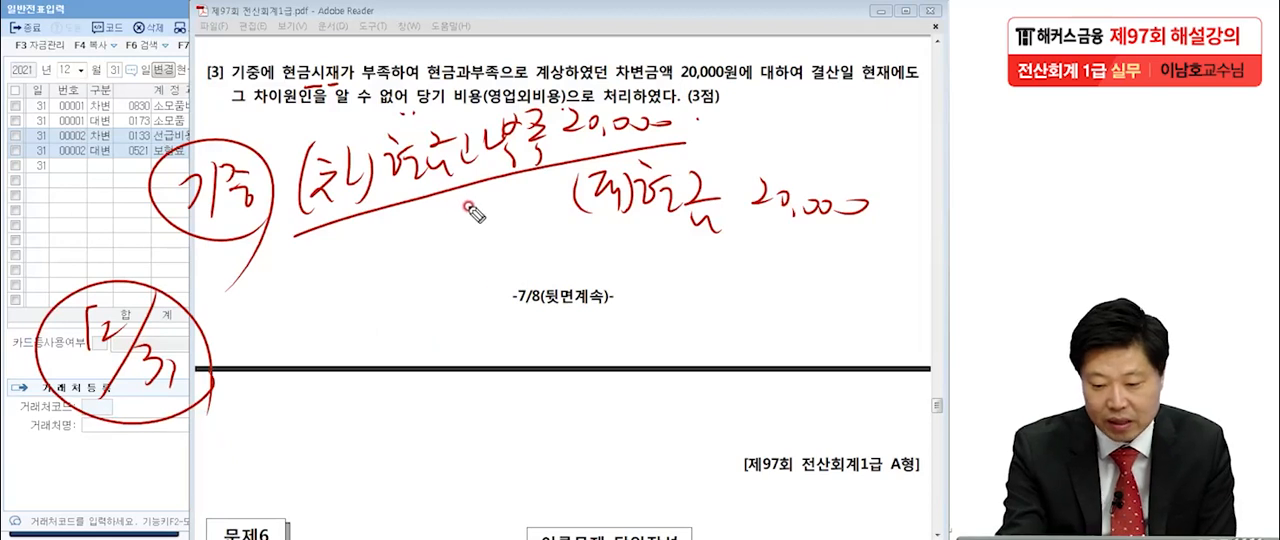
pyautogui.moveTo(463, 211); pyautogui.dragTo(648, 340)
pyautogui.moveTo(830, 360)
pyautogui.mouseDown()
pyautogui.moveTo(722, 357)
pyautogui.moveTo(826, 390)
pyautogui.mouseUp()
pyautogui.moveTo(252, 308)
pyautogui.mouseDown()
pyautogui.moveTo(242, 345)
pyautogui.moveTo(330, 322)
pyautogui.moveTo(375, 330)
pyautogui.moveTo(405, 305)
pyautogui.moveTo(412, 350)
pyautogui.moveTo(424, 326)
pyautogui.moveTo(470, 355)
pyautogui.mouseUp()
pyautogui.moveTo(545, 340); pyautogui.dragTo(530, 385)
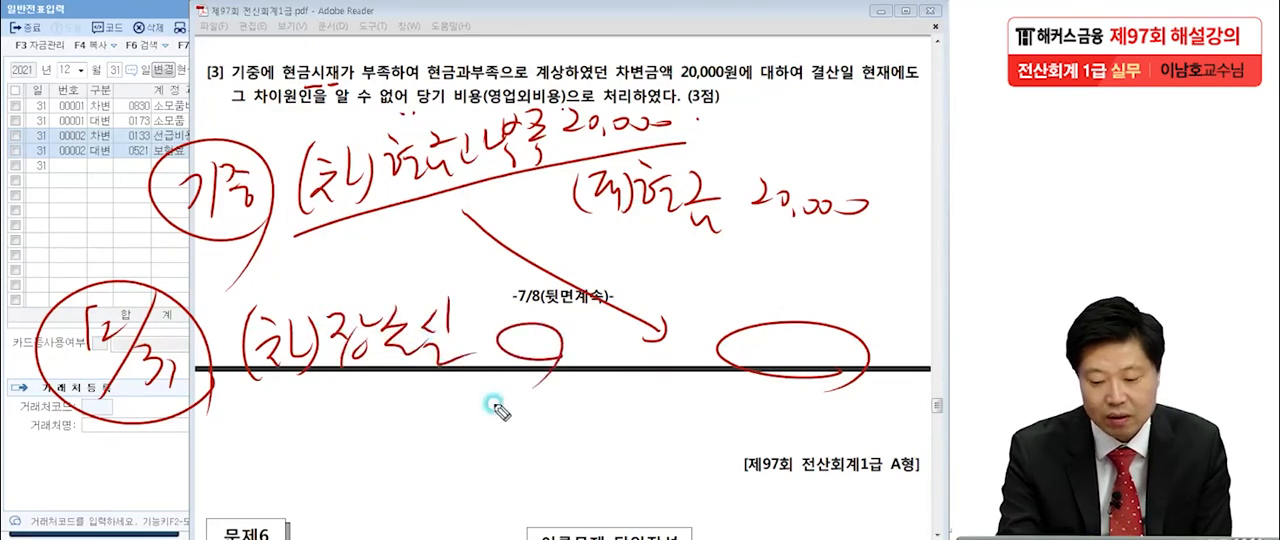
pyautogui.moveTo(118, 400)
pyautogui.mouseDown()
pyautogui.moveTo(885, 378)
pyautogui.moveTo(870, 382)
pyautogui.mouseUp()
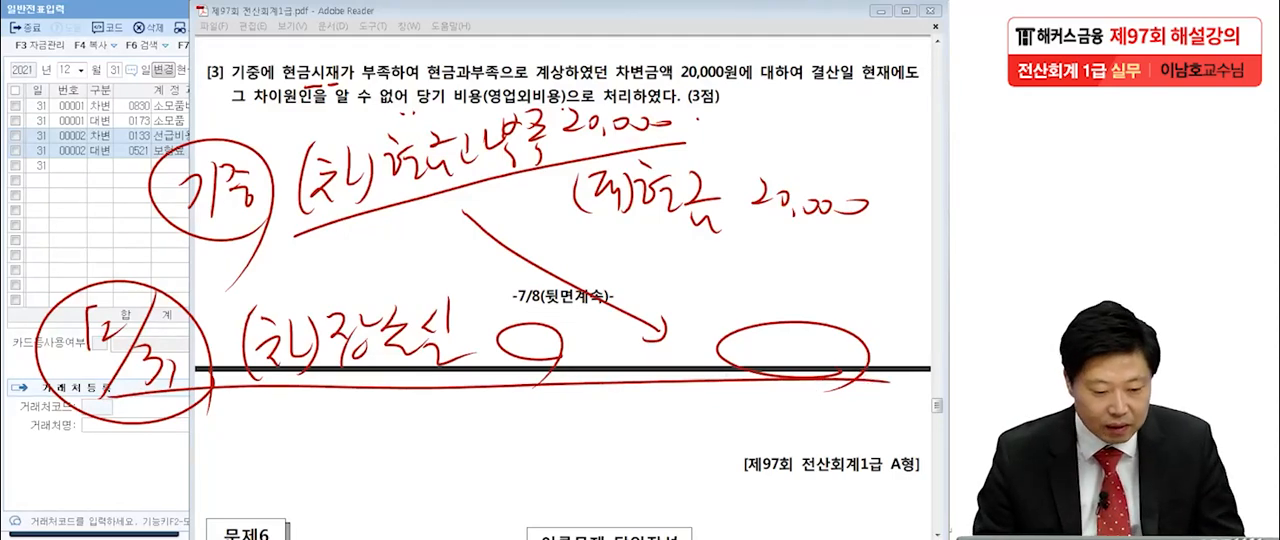
# Clear the handwriting and, back in 일반전표입력, enter a December 31 credit line of 20,000 for account 0141 현금과부족.
pyautogui.press('Escape')
pyautogui.click(27, 233)
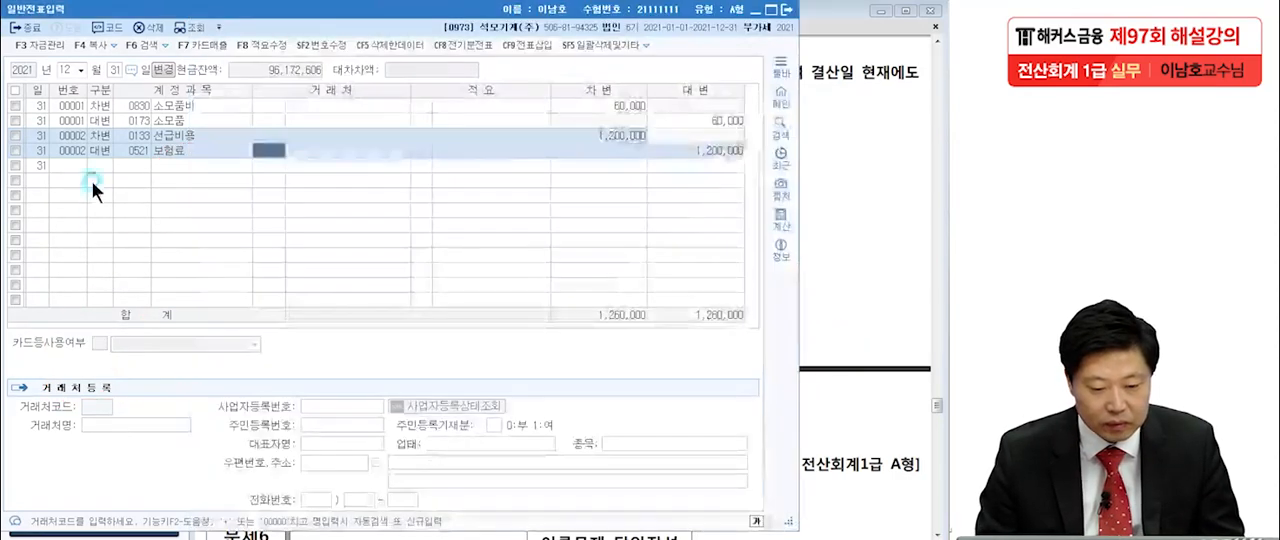
pyautogui.write('4')
pyautogui.write('현금과')
pyautogui.press('Return')
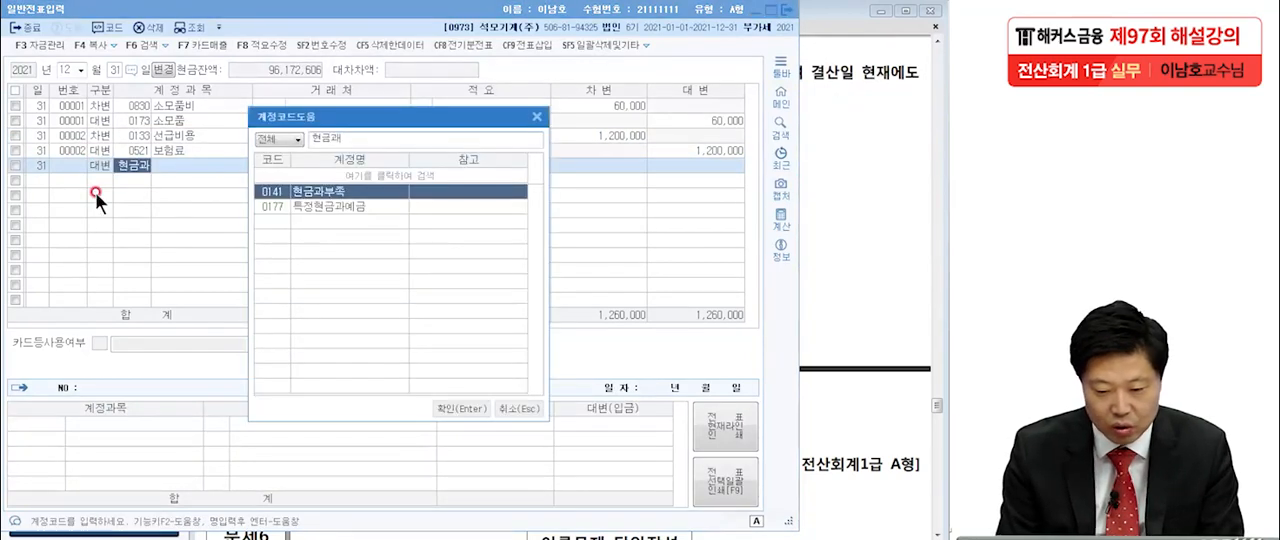
pyautogui.press('Return')
pyautogui.click(694, 164)
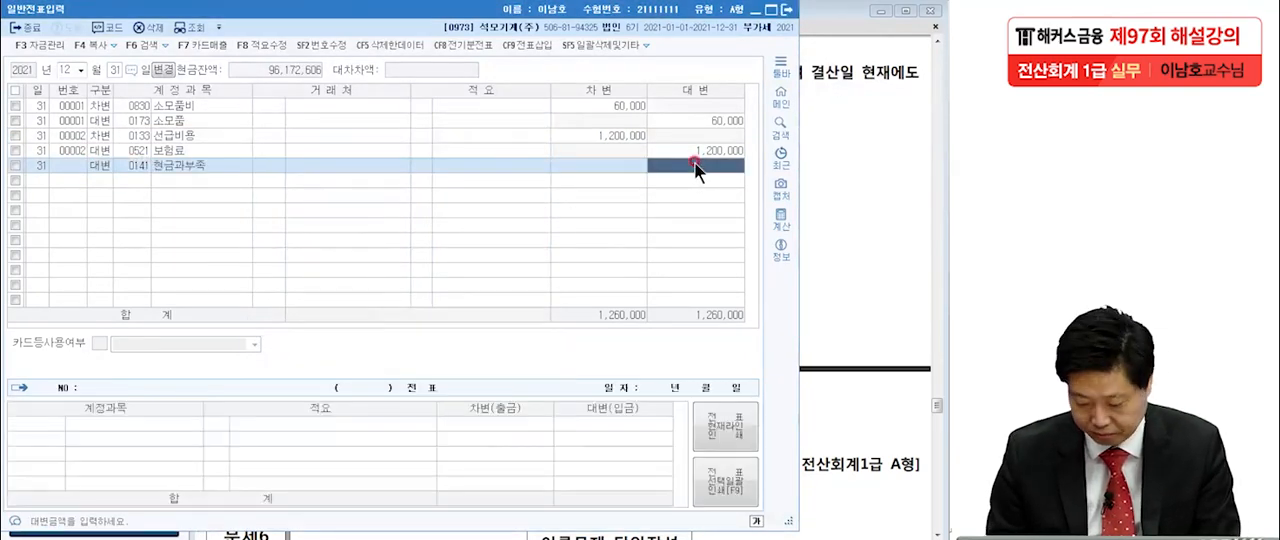
pyautogui.write('20')
pyautogui.press('Return')
# Enter the matching debit line of 20,000 for account 0980 잡손실.
pyautogui.press('Return')
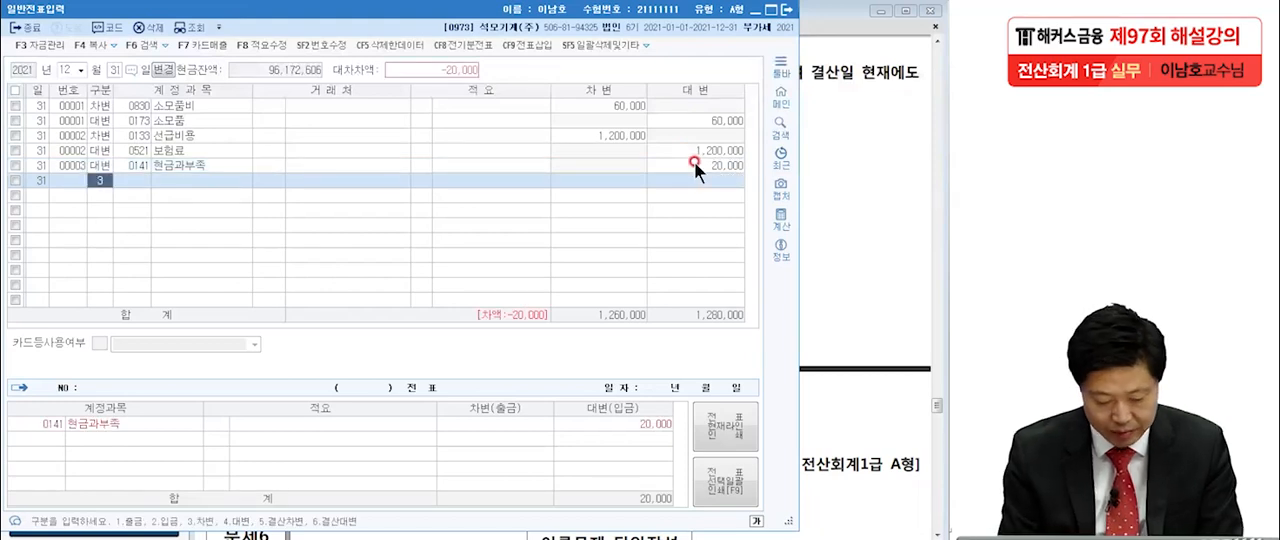
pyautogui.write('3')
pyautogui.press('Return')
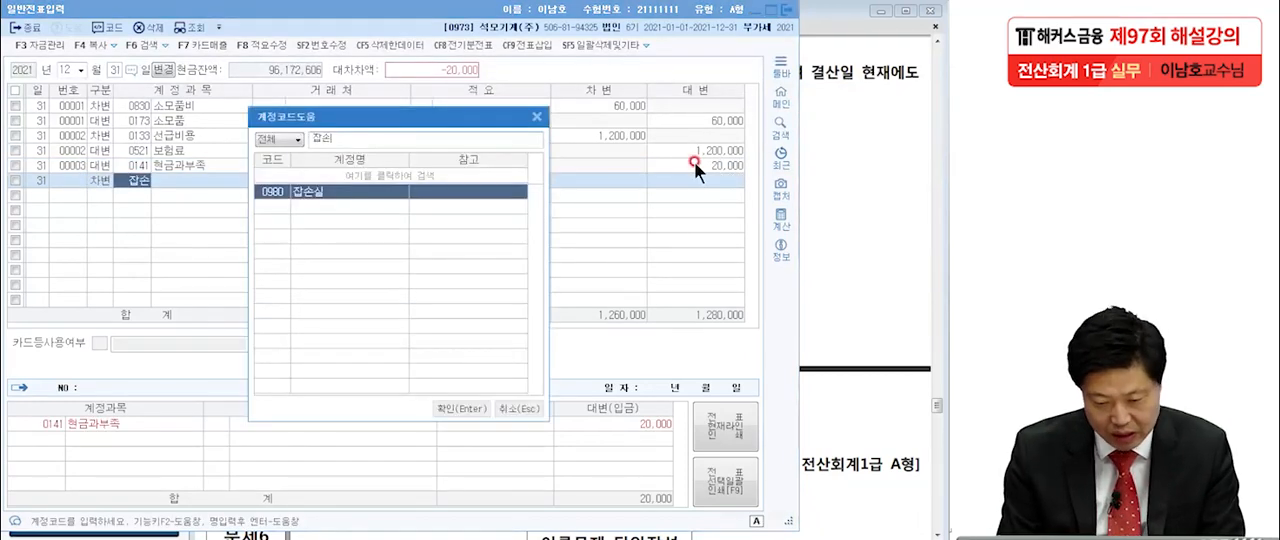
pyautogui.press('Return')
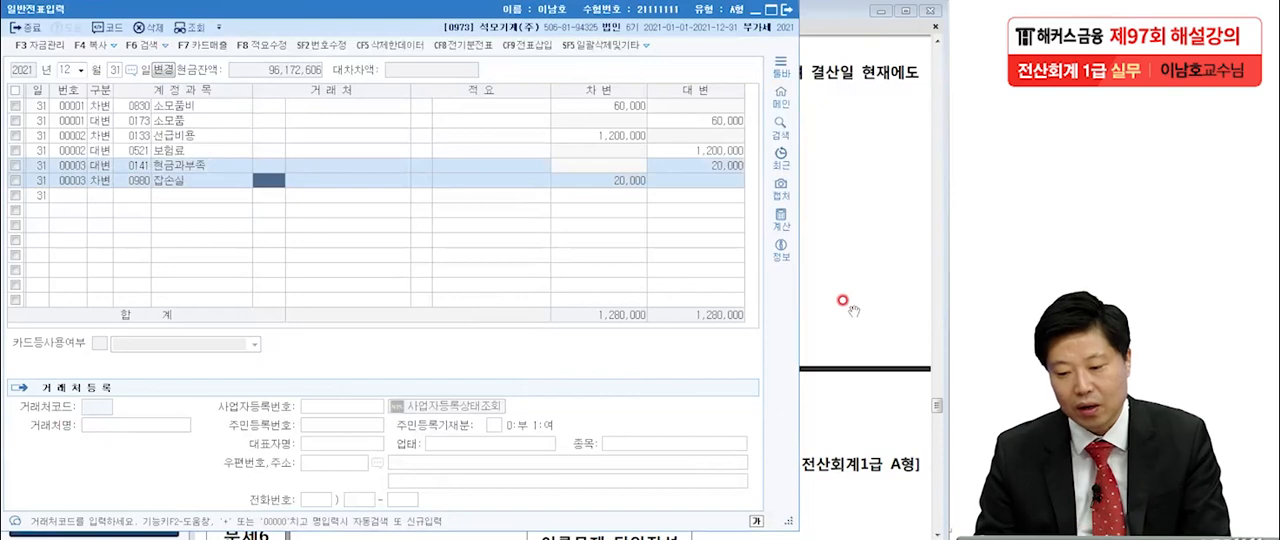
# Recheck item [3] in the exam PDF, close 일반전표입력, and bring the questions of 문제6 into view.
pyautogui.click(843, 305)
pyautogui.scroll(-4, 736, 220)
pyautogui.moveTo(734, 218); pyautogui.dragTo(733, 398)
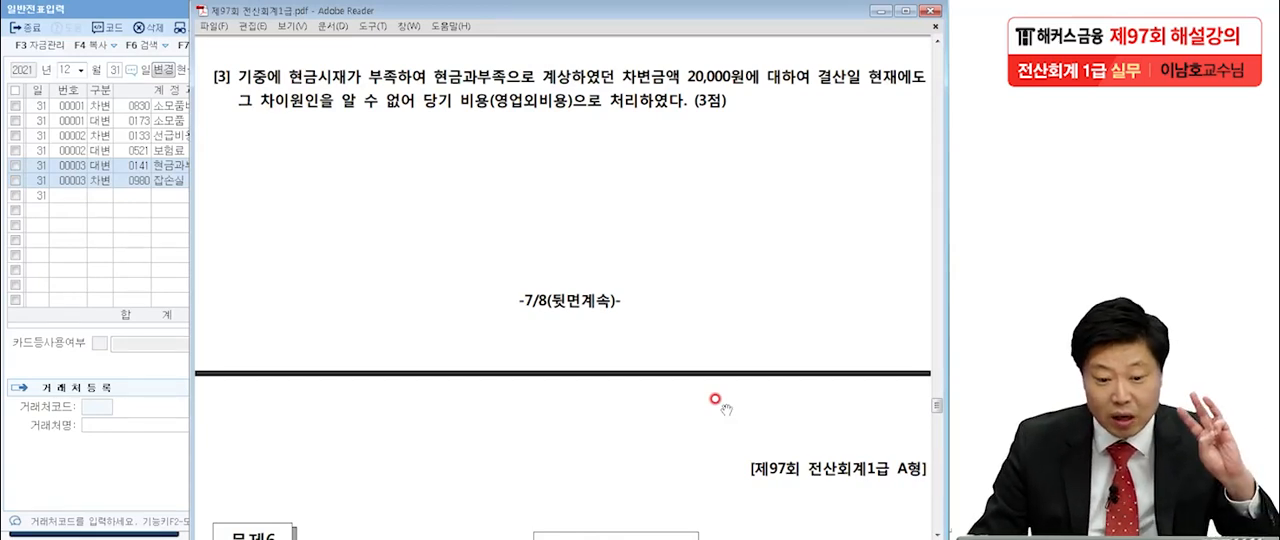
pyautogui.click(131, 14)
pyautogui.click(285, 180)
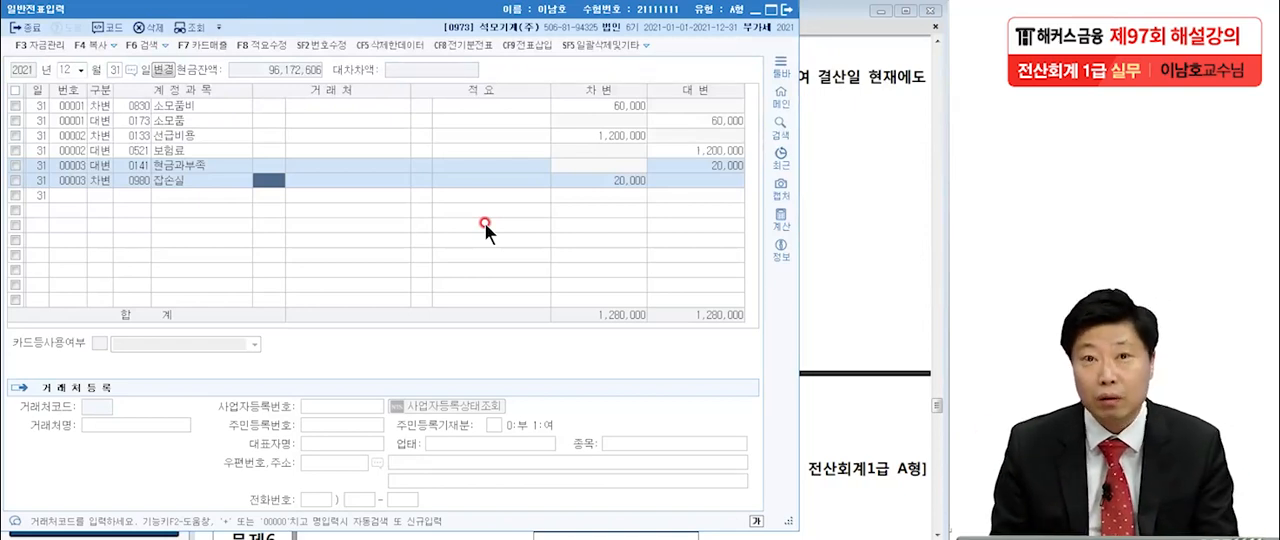
pyautogui.click(788, 9)
pyautogui.scroll(-8, 731, 287)
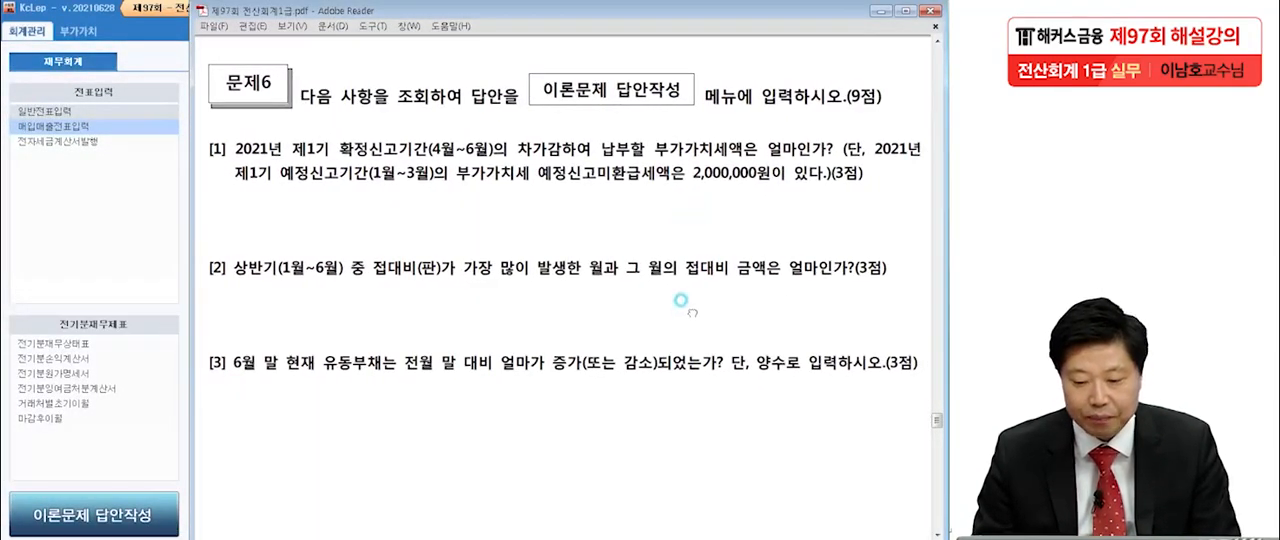
pyautogui.scroll(-2, 693, 250)
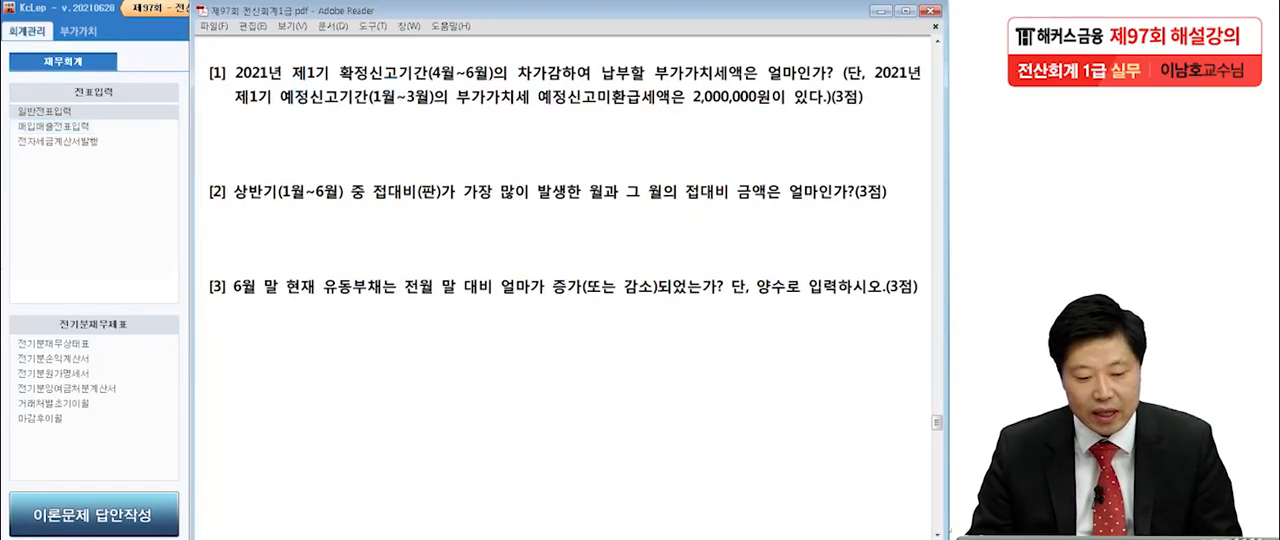
# In 문제6 item [1], underline 4월~6월, box and wavy-underline 예정신고미환급세액은 2,000,000, circle [1] and draw a star beside it.
pyautogui.moveTo(428, 82); pyautogui.dragTo(508, 82)
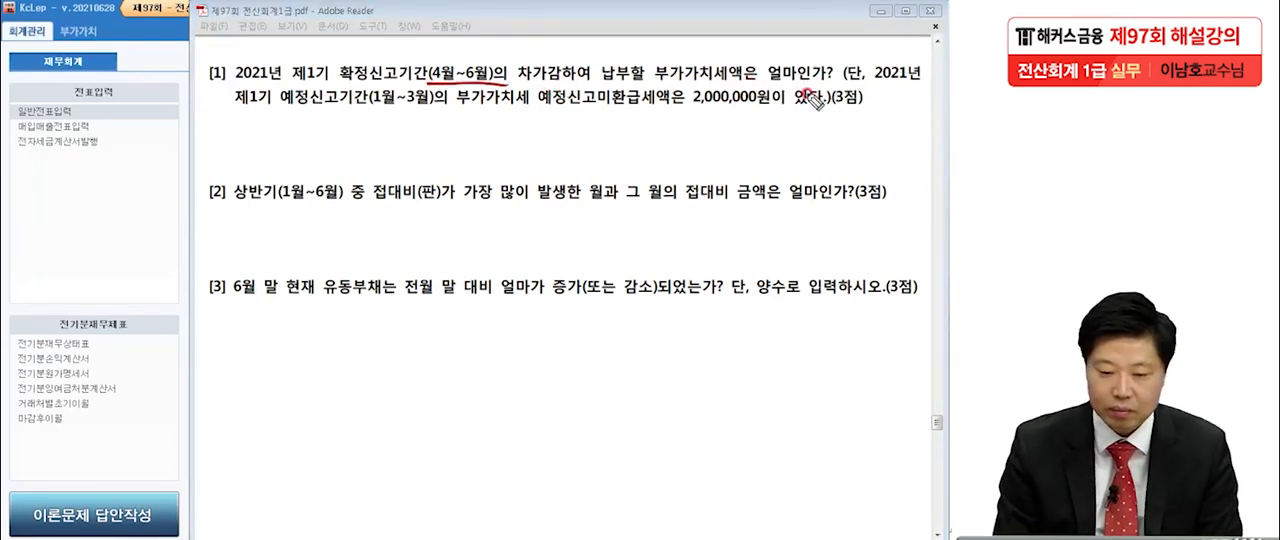
pyautogui.click(393, 114)
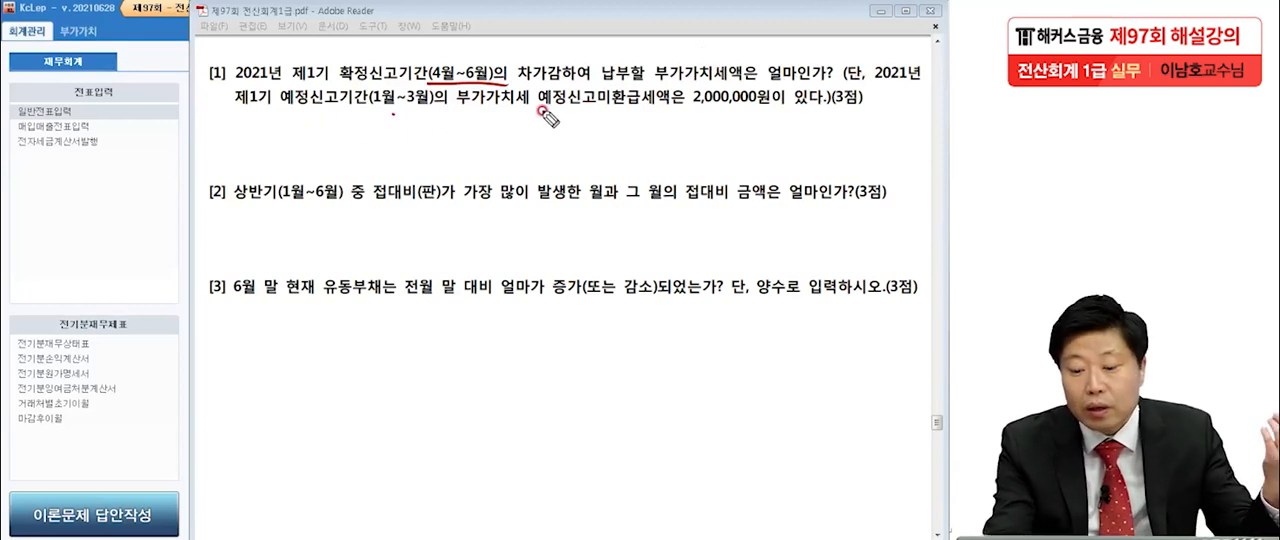
pyautogui.moveTo(535, 117); pyautogui.dragTo(788, 114)
pyautogui.moveTo(536, 118)
pyautogui.mouseDown()
pyautogui.moveTo(538, 88)
pyautogui.moveTo(760, 118)
pyautogui.mouseUp()
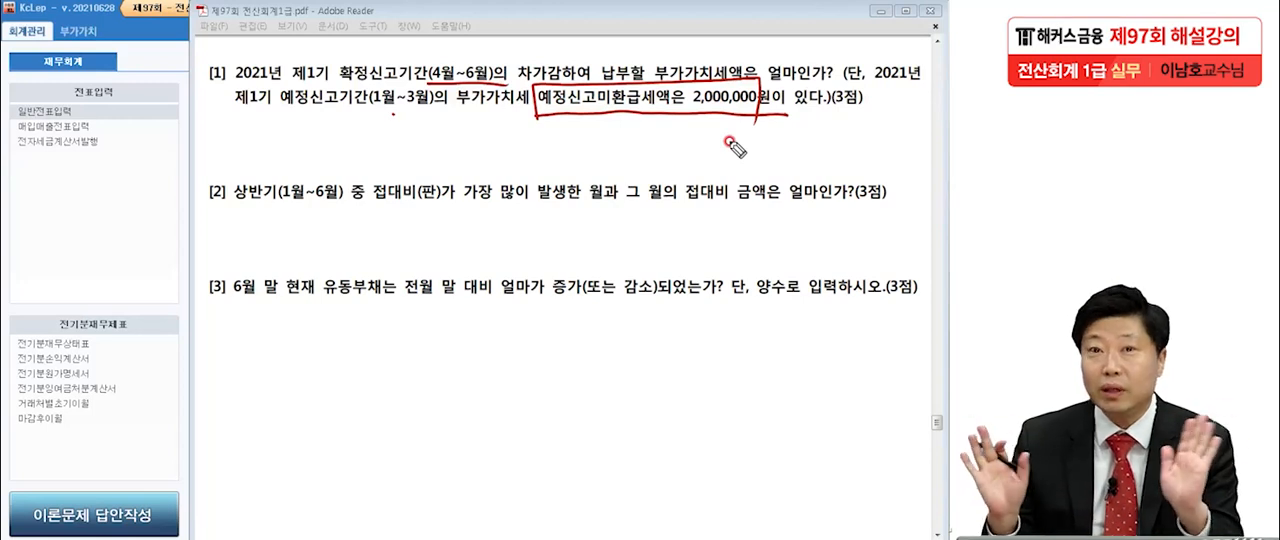
pyautogui.moveTo(684, 117); pyautogui.dragTo(784, 119)
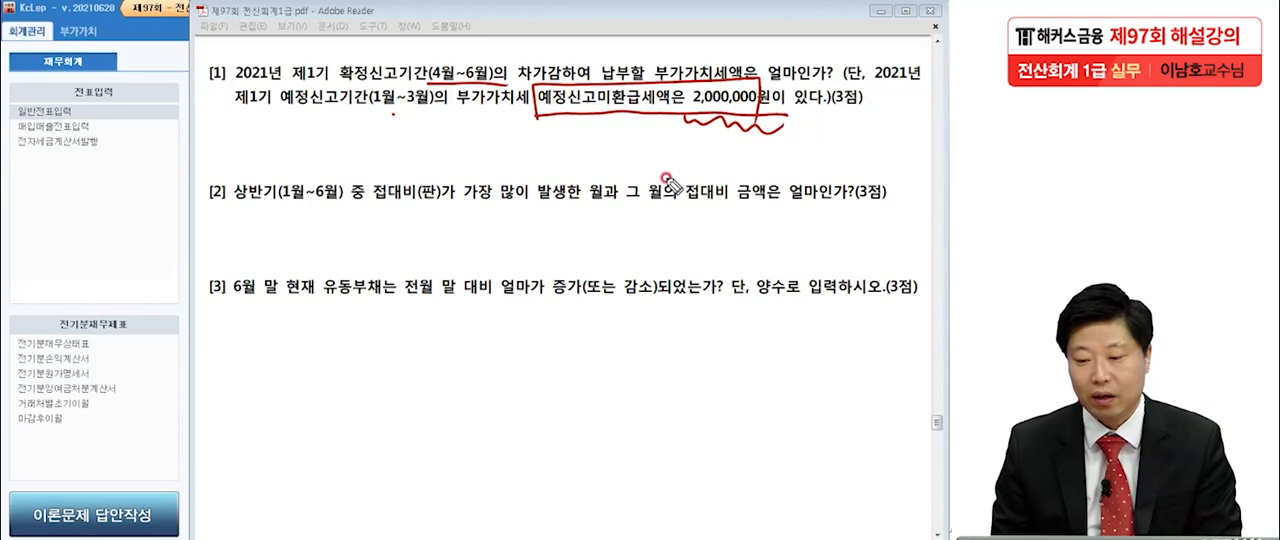
pyautogui.moveTo(671, 121); pyautogui.dragTo(785, 125)
pyautogui.click(821, 109)
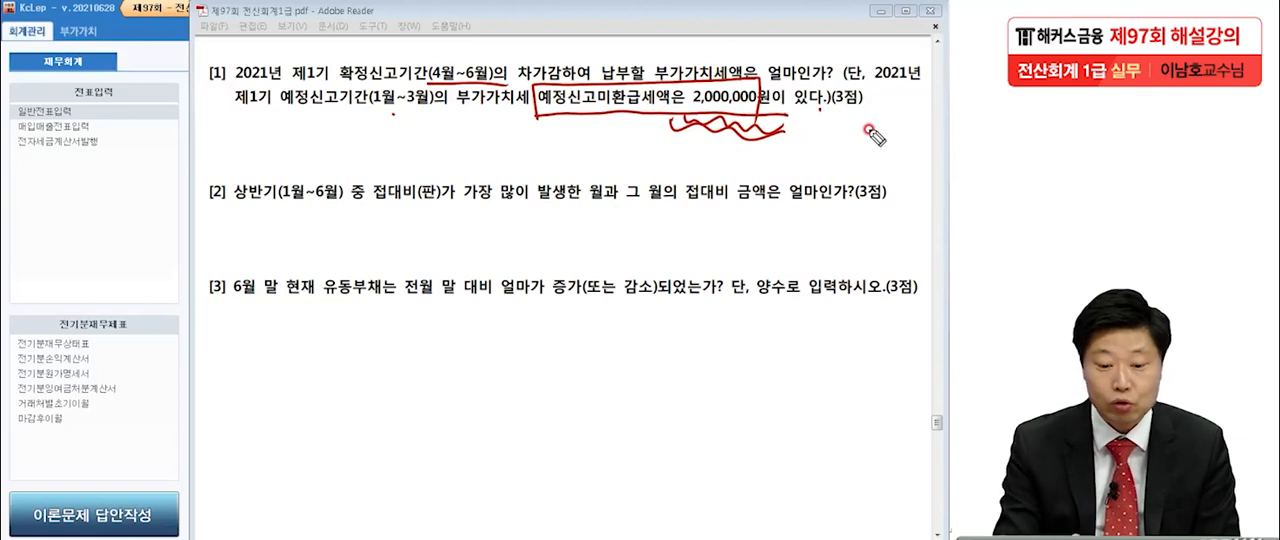
pyautogui.moveTo(222, 62)
pyautogui.mouseDown()
pyautogui.moveTo(122, 57)
pyautogui.moveTo(150, 143)
pyautogui.mouseUp()
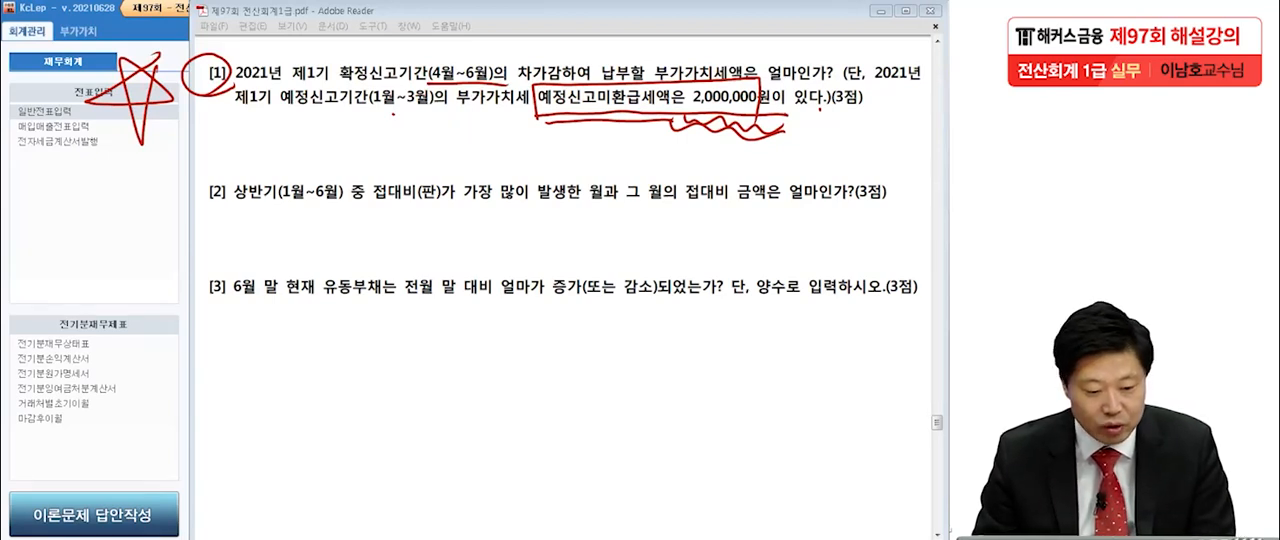
# Clear the handwriting, open 부가가치세신고서 in the VAT section, and retrieve the return for April 1 to June 30, 2021.
pyautogui.press('Escape')
pyautogui.click(86, 229)
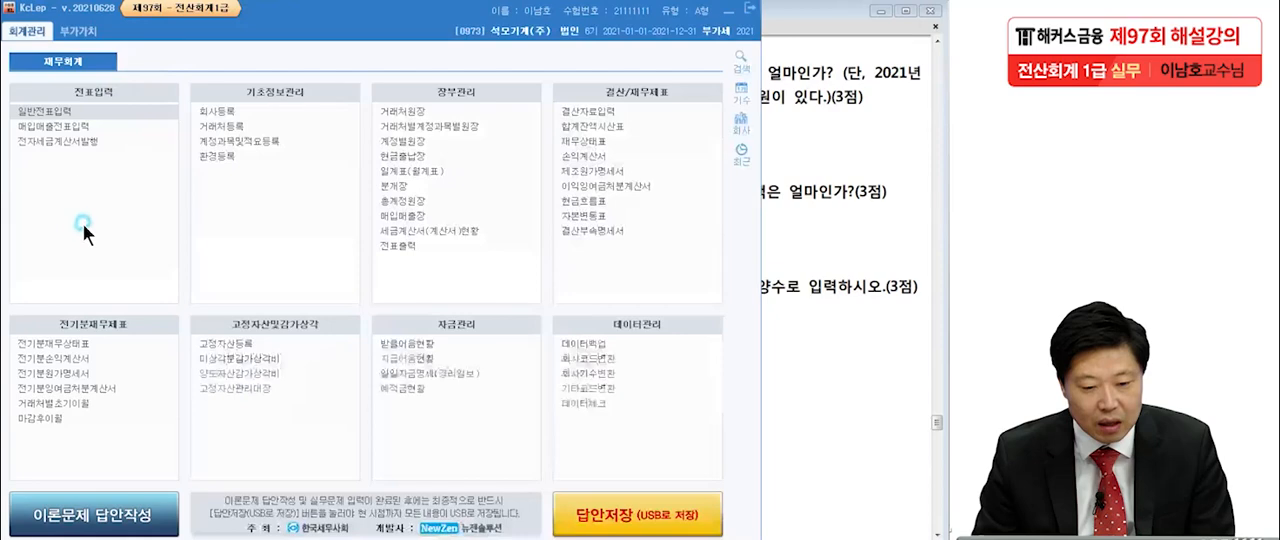
pyautogui.click(86, 38)
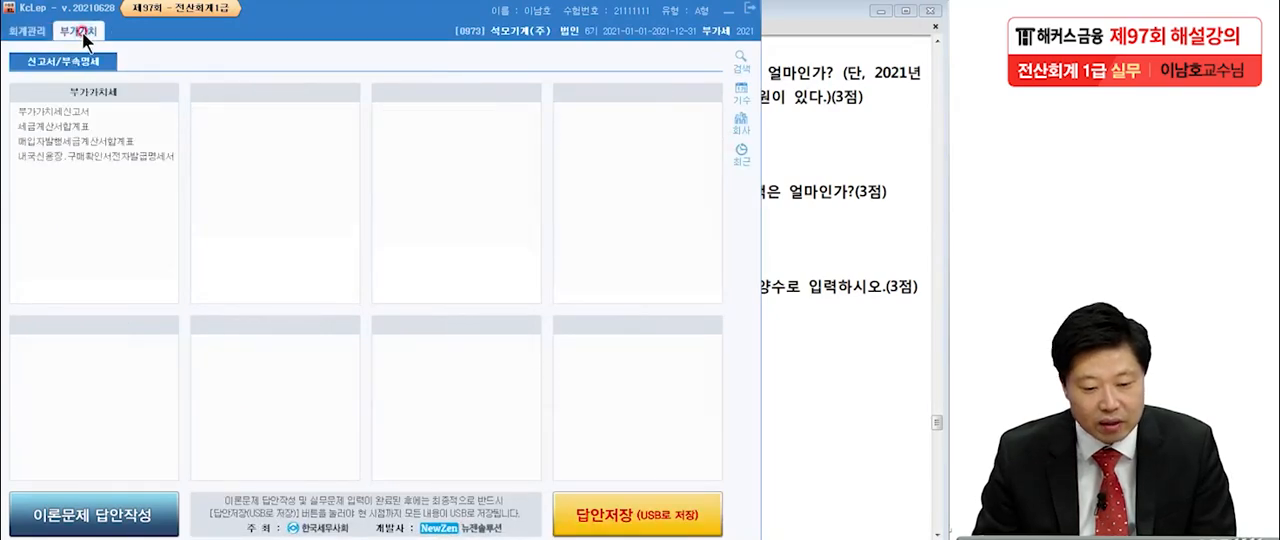
pyautogui.click(86, 114)
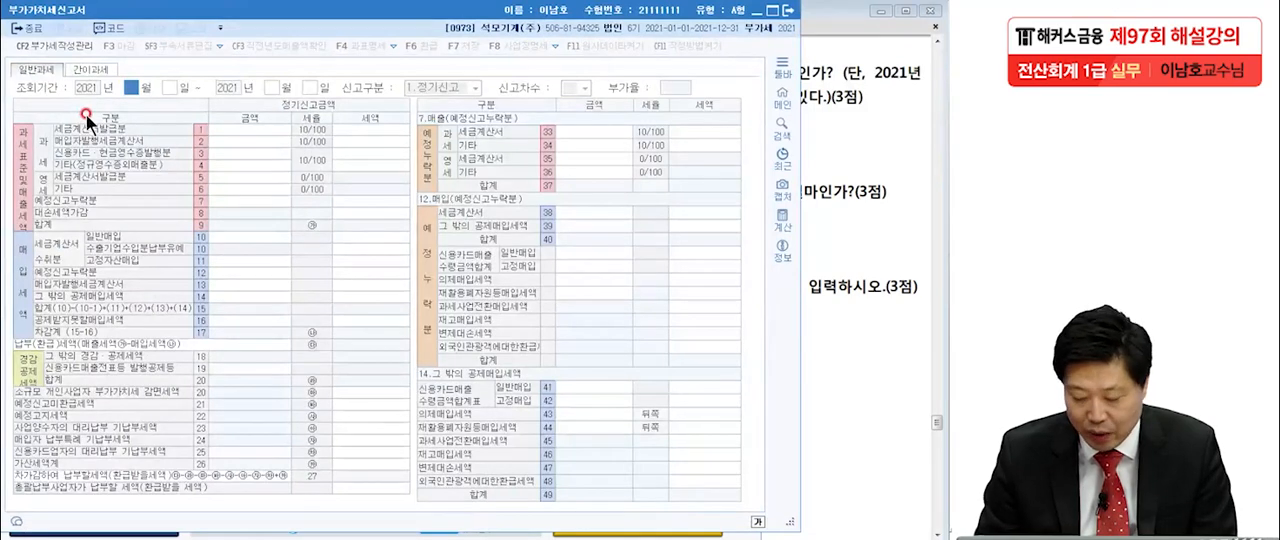
pyautogui.write('4')
pyautogui.press('Return')
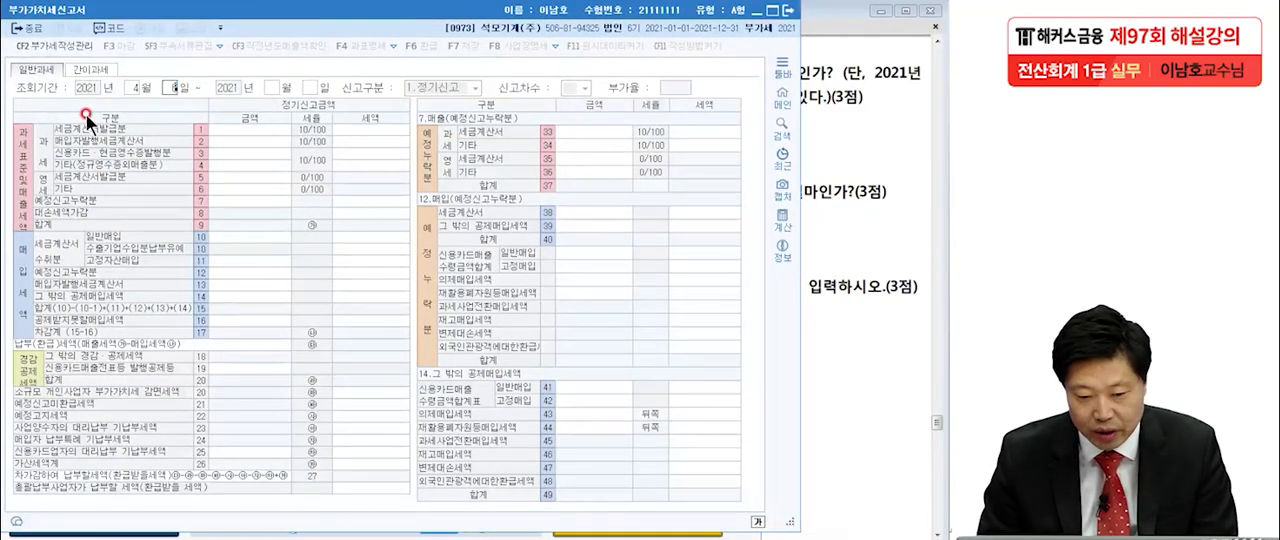
pyautogui.press('Return')
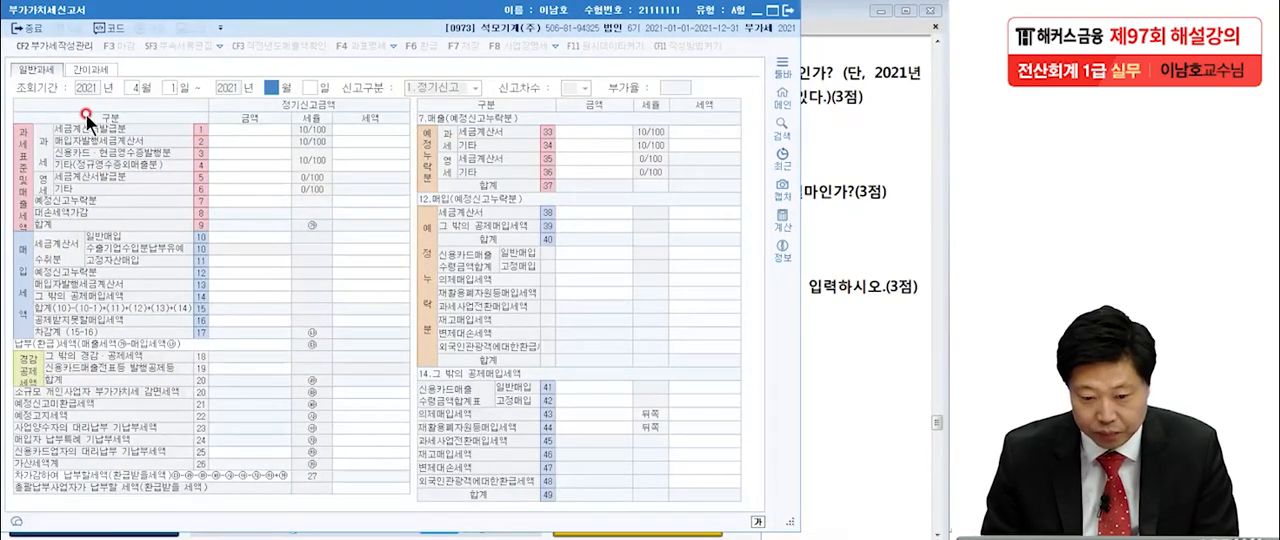
pyautogui.press('Return')
pyautogui.press('Return')
pyautogui.press('Return')
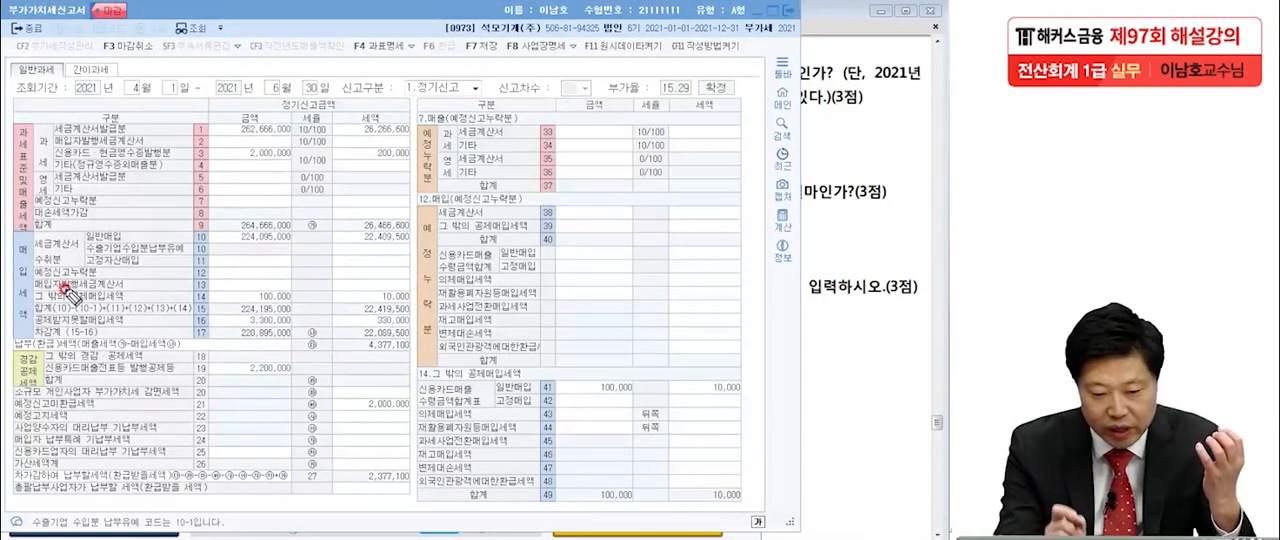
# Circle the tax amounts and symbols of 합계 (9) and 차감계 (17), underline 납부(환급)세액, and mark its symbol and amount.
pyautogui.moveTo(412, 236)
pyautogui.mouseDown()
pyautogui.moveTo(360, 232)
pyautogui.moveTo(430, 224)
pyautogui.mouseUp()
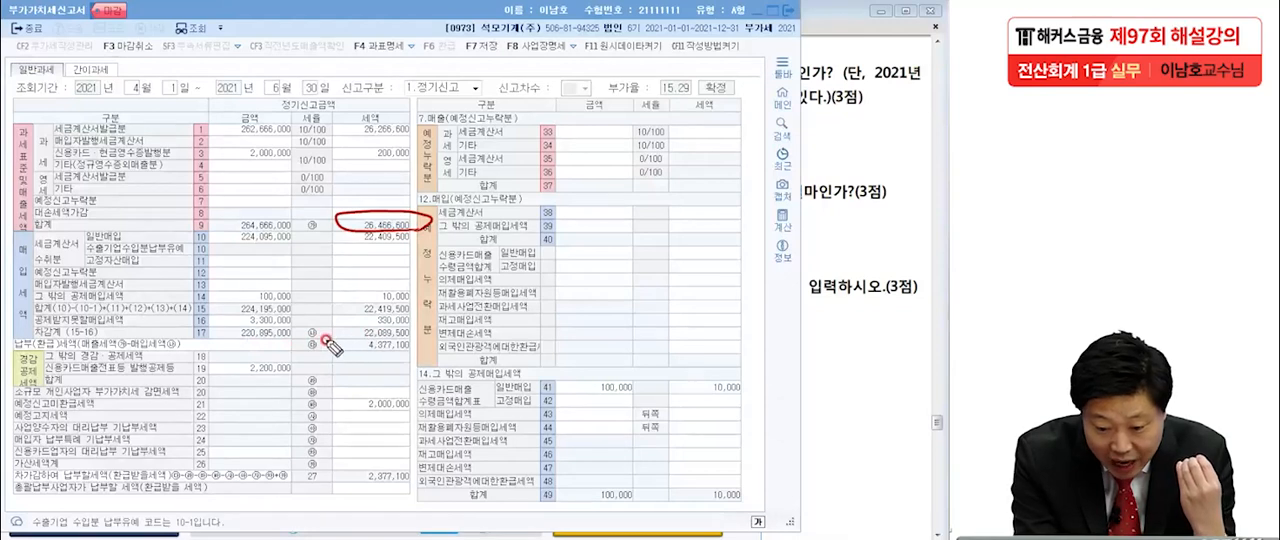
pyautogui.moveTo(400, 338)
pyautogui.mouseDown()
pyautogui.moveTo(349, 336)
pyautogui.moveTo(415, 326)
pyautogui.moveTo(395, 338)
pyautogui.mouseUp()
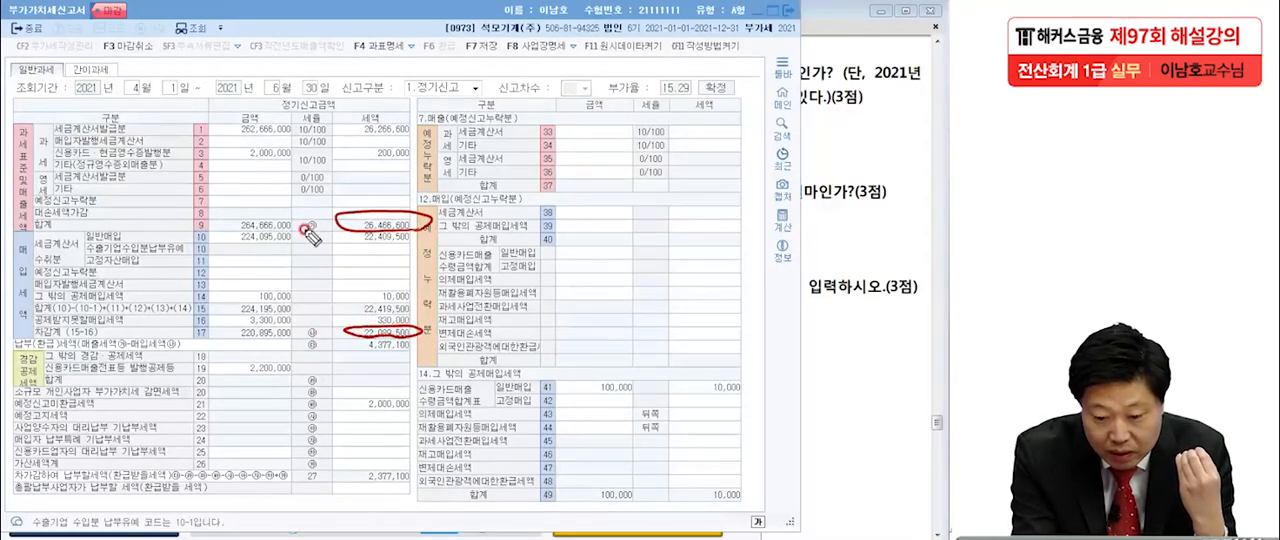
pyautogui.moveTo(300, 216); pyautogui.dragTo(318, 236)
pyautogui.moveTo(316, 318); pyautogui.dragTo(300, 348)
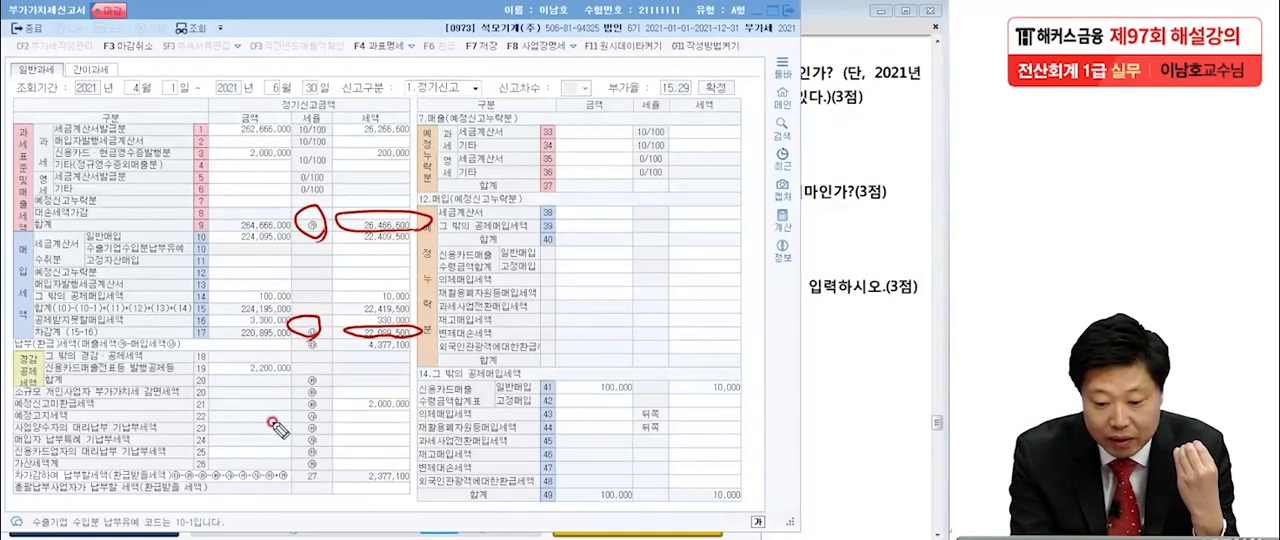
pyautogui.moveTo(40, 355); pyautogui.dragTo(205, 350)
pyautogui.moveTo(318, 334)
pyautogui.mouseDown()
pyautogui.moveTo(320, 356)
pyautogui.moveTo(425, 345)
pyautogui.moveTo(347, 367)
pyautogui.mouseUp()
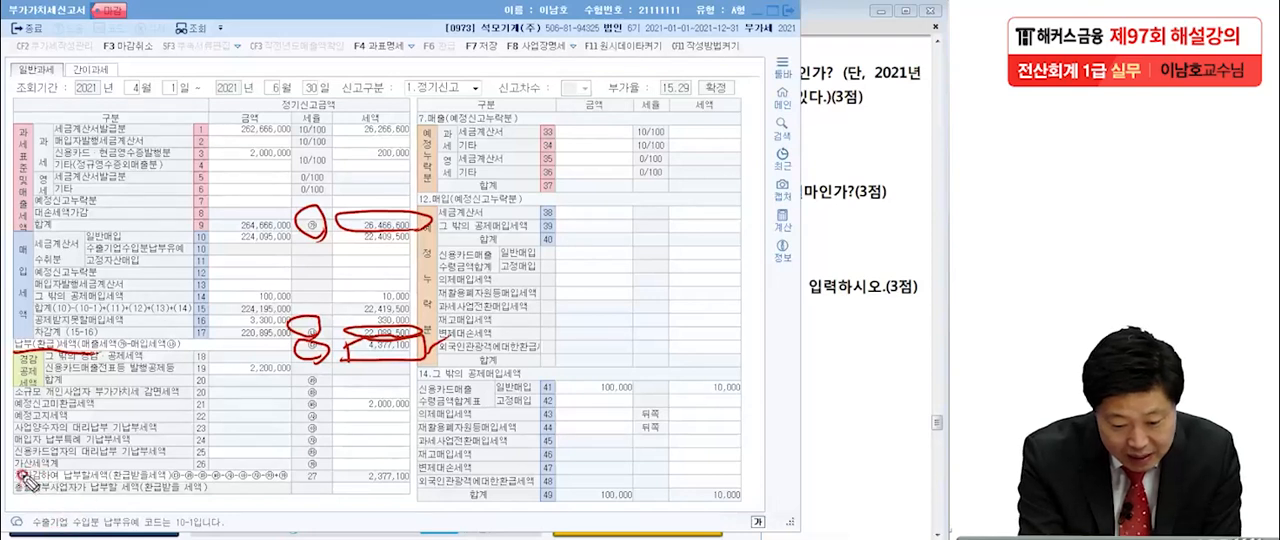
# Underline 차가감하여 납부할세액, box and check its amount, and wavy-underline the 예정신고미환급세액 row with its amount.
pyautogui.moveTo(18, 480); pyautogui.dragTo(235, 483)
pyautogui.moveTo(345, 490)
pyautogui.mouseDown()
pyautogui.moveTo(432, 458)
pyautogui.moveTo(412, 488)
pyautogui.mouseUp()
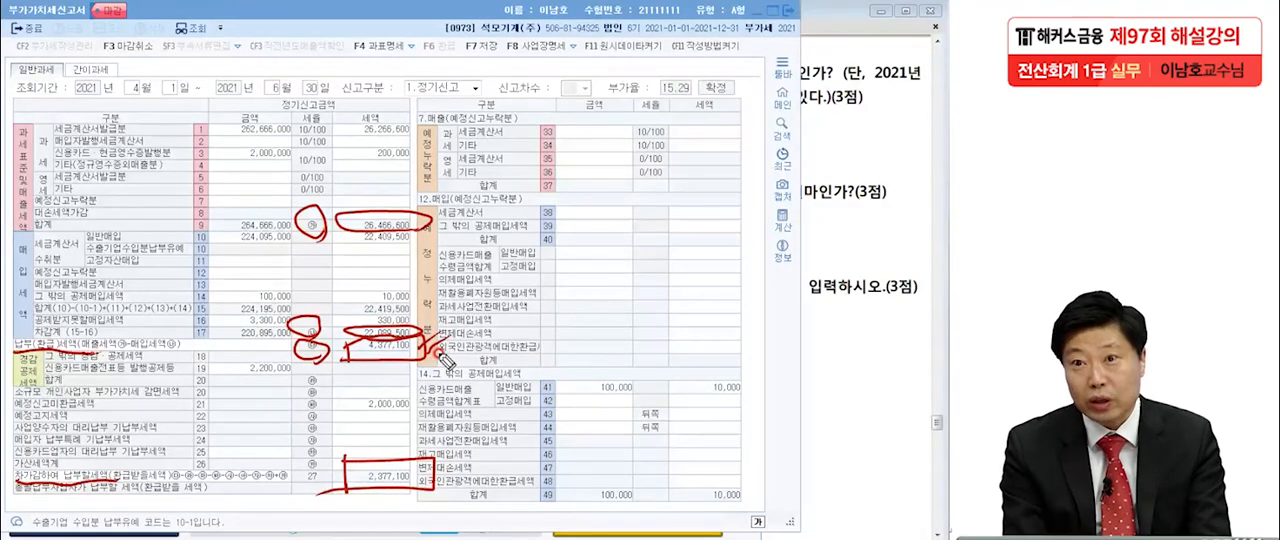
pyautogui.moveTo(346, 408); pyautogui.dragTo(449, 413)
pyautogui.moveTo(432, 484)
pyautogui.mouseDown()
pyautogui.moveTo(415, 498)
pyautogui.moveTo(498, 450)
pyautogui.mouseUp()
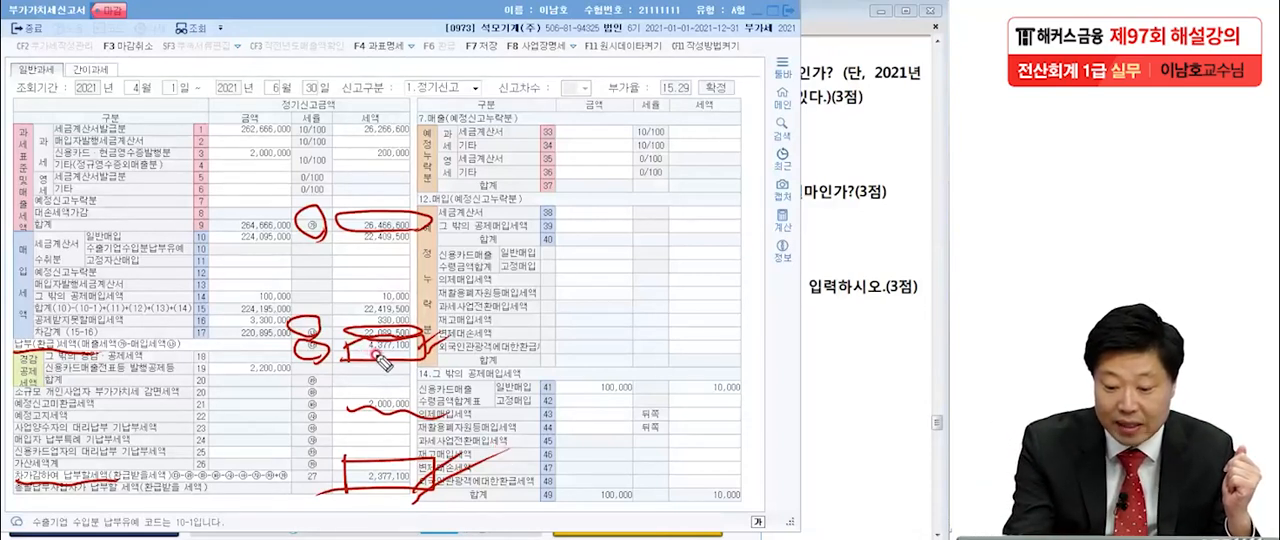
pyautogui.moveTo(366, 355); pyautogui.dragTo(391, 357)
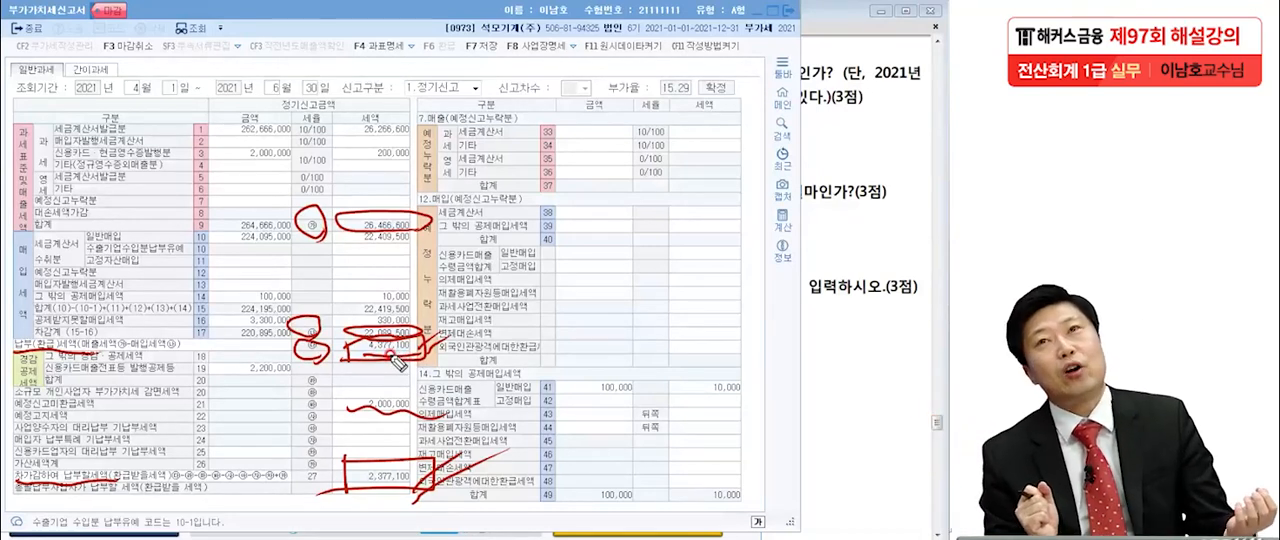
pyautogui.moveTo(328, 410); pyautogui.dragTo(444, 412)
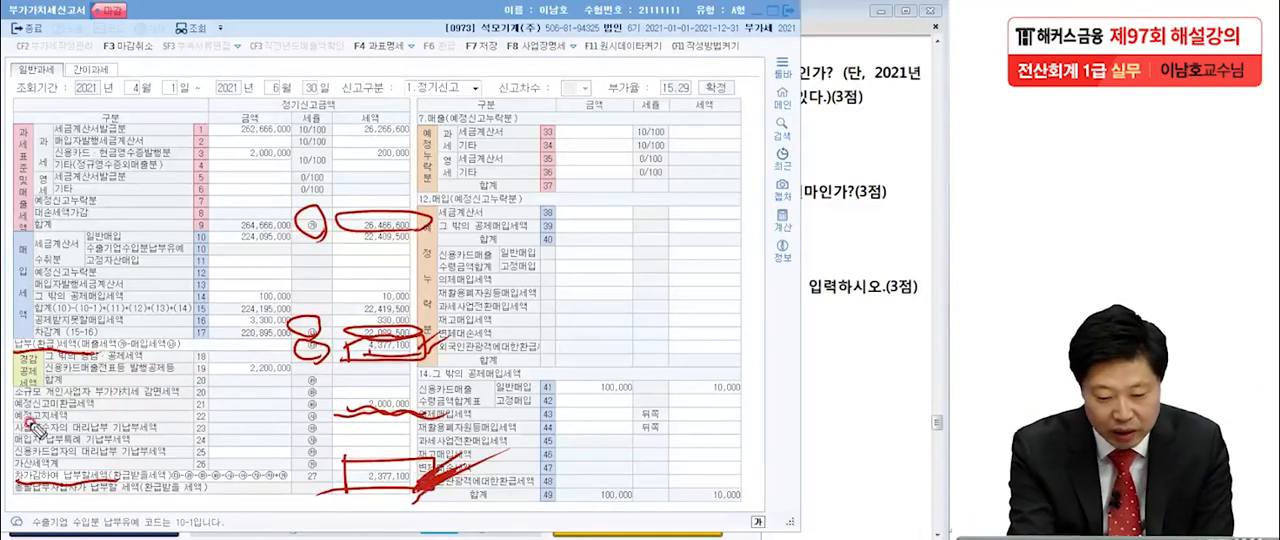
pyautogui.moveTo(18, 408); pyautogui.dragTo(322, 409)
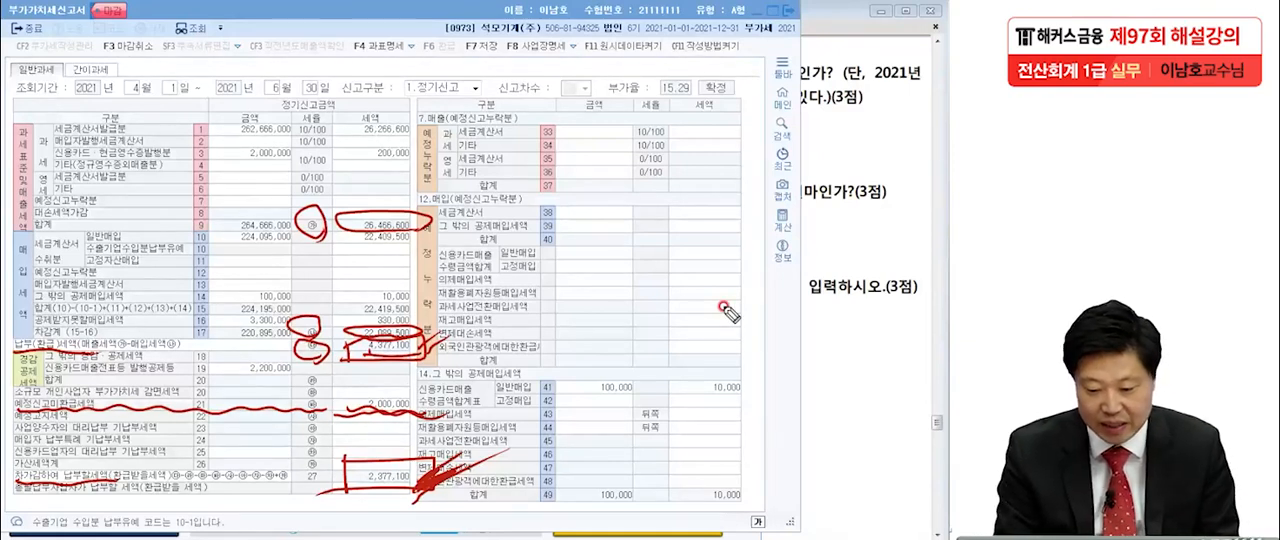
# Handwrite the answer 2,377,100 large across the upper part of the VAT return.
pyautogui.moveTo(617, 94); pyautogui.dragTo(640, 138)
pyautogui.moveTo(697, 82); pyautogui.dragTo(702, 130)
pyautogui.moveTo(738, 76)
pyautogui.mouseDown()
pyautogui.moveTo(736, 120)
pyautogui.moveTo(772, 140)
pyautogui.mouseUp()
pyautogui.moveTo(800, 88)
pyautogui.mouseDown()
pyautogui.moveTo(822, 130)
pyautogui.moveTo(872, 105)
pyautogui.mouseUp()
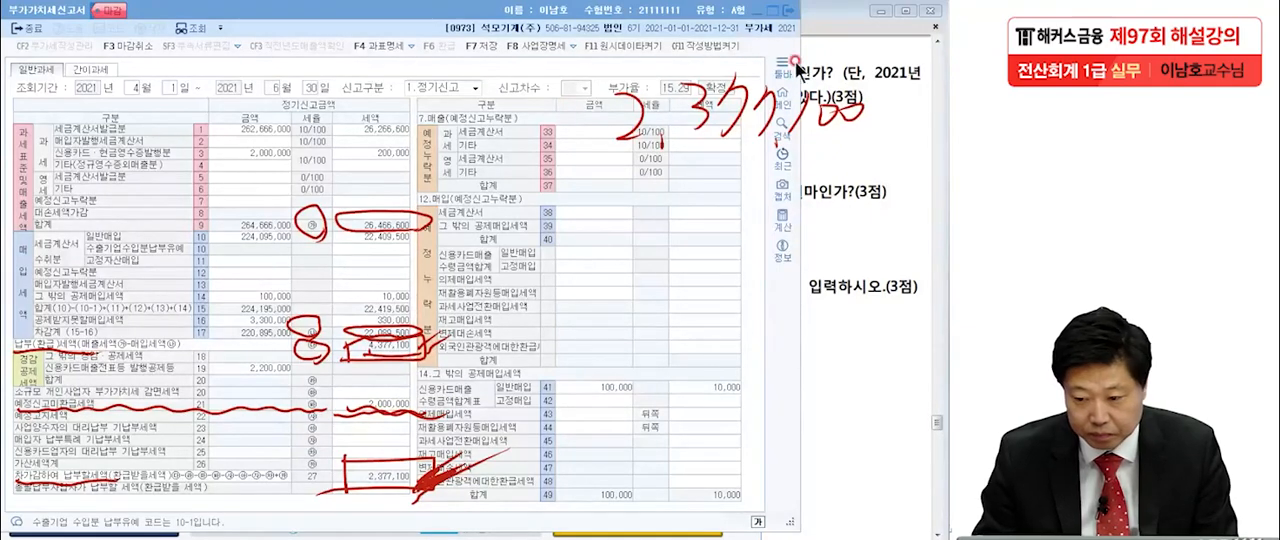
# Close the VAT return, enter 2,377,100 as practical answer [1] in 이론문제 답안작성, and close the answer form.
pyautogui.click(786, 10)
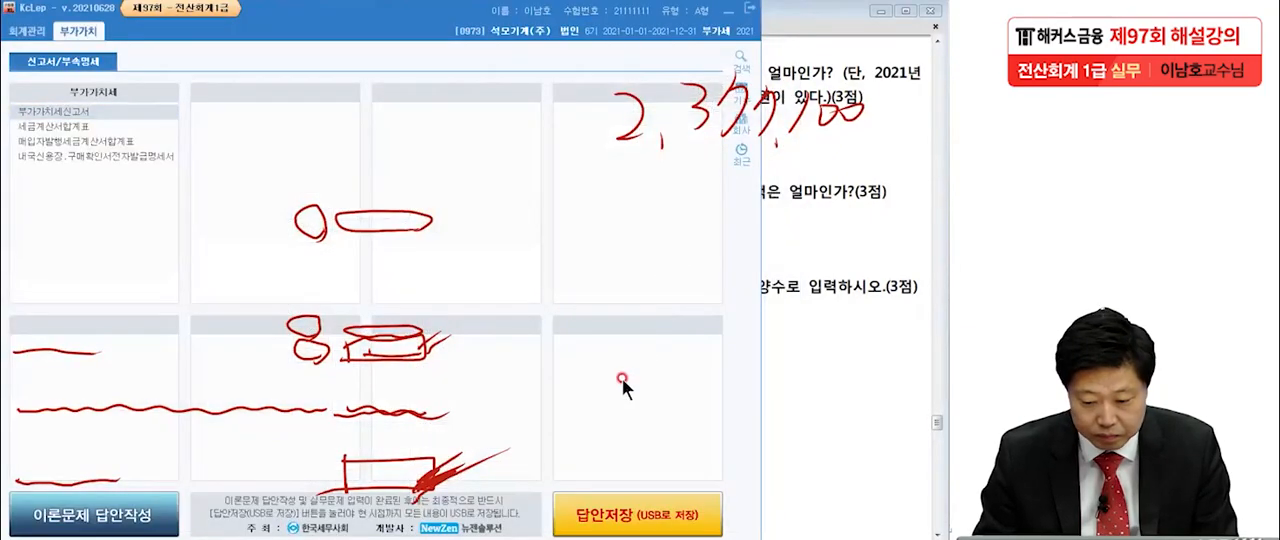
pyautogui.click(128, 518)
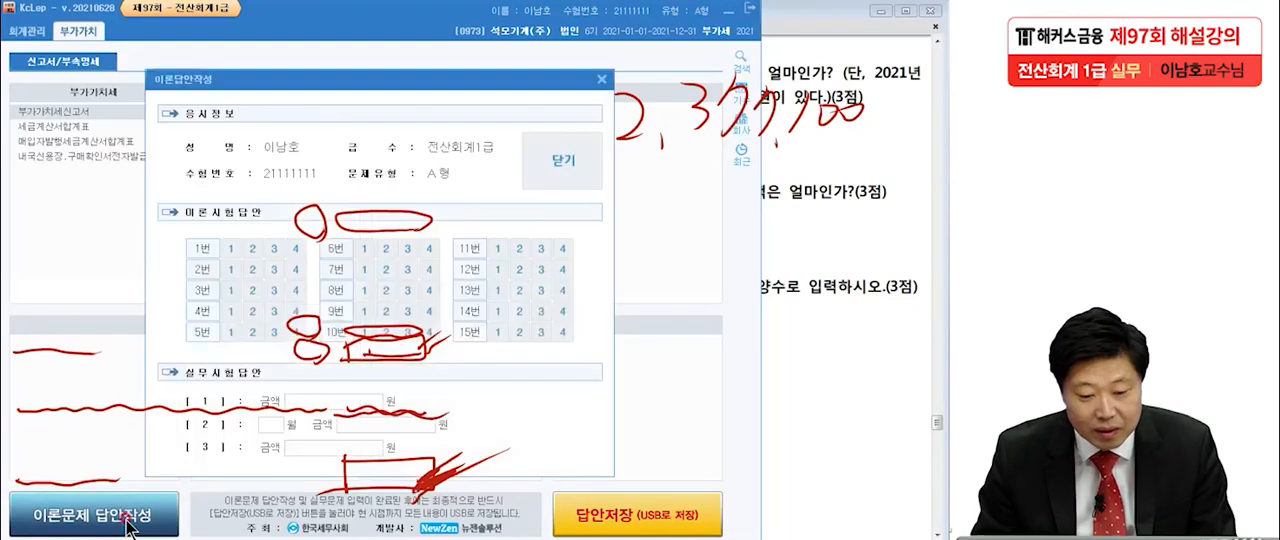
pyautogui.click(343, 404)
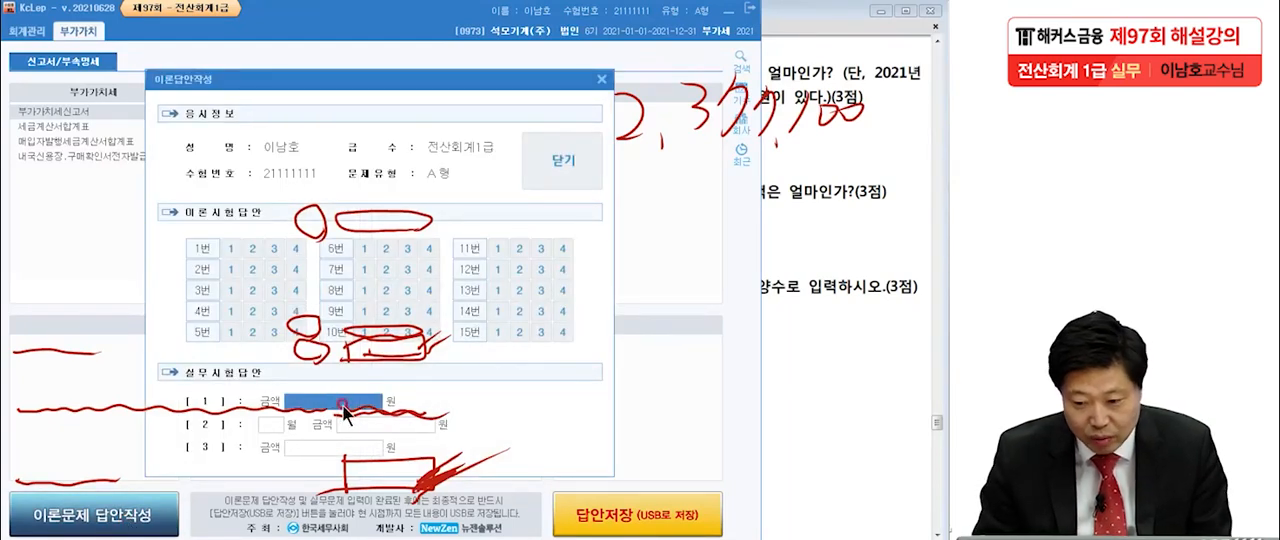
pyautogui.write('2,377,')
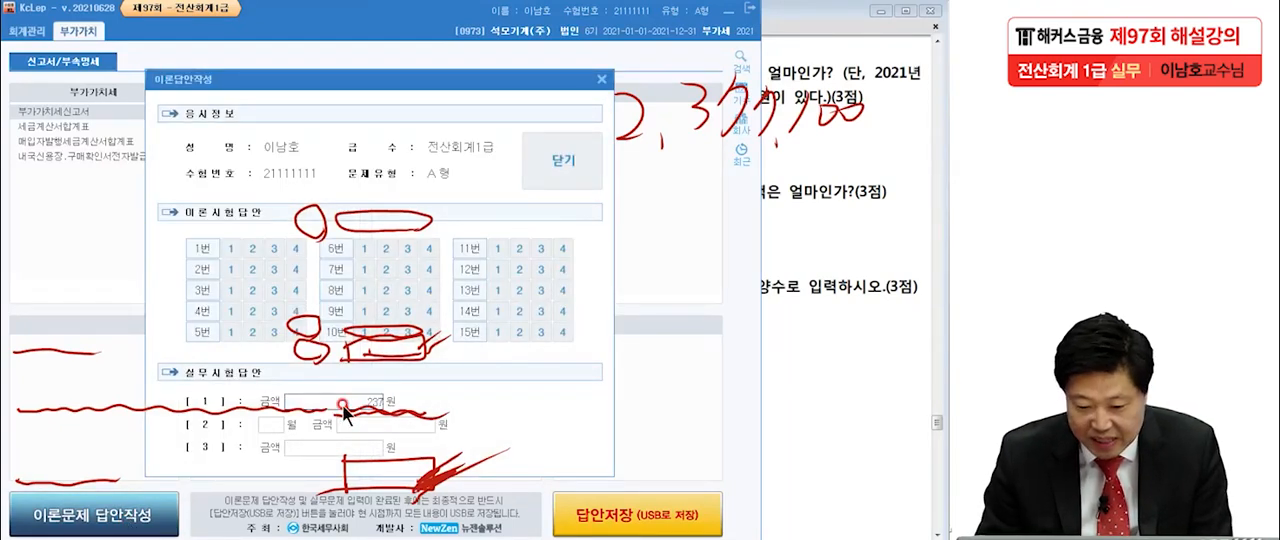
pyautogui.write('100')
pyautogui.press('Return')
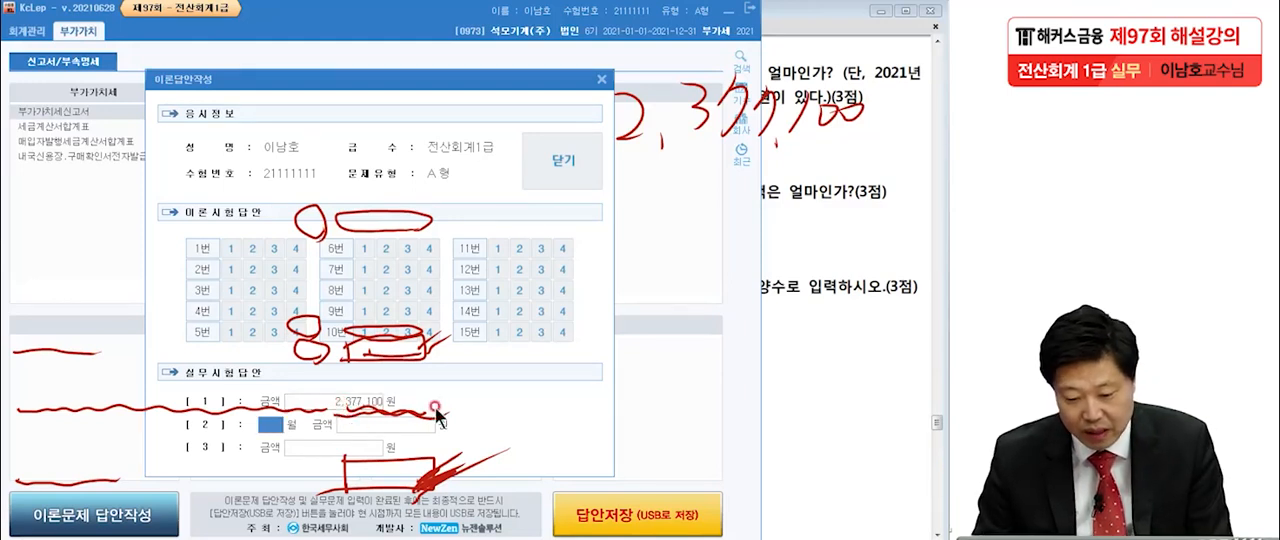
pyautogui.click(551, 172)
pyautogui.click(372, 428)
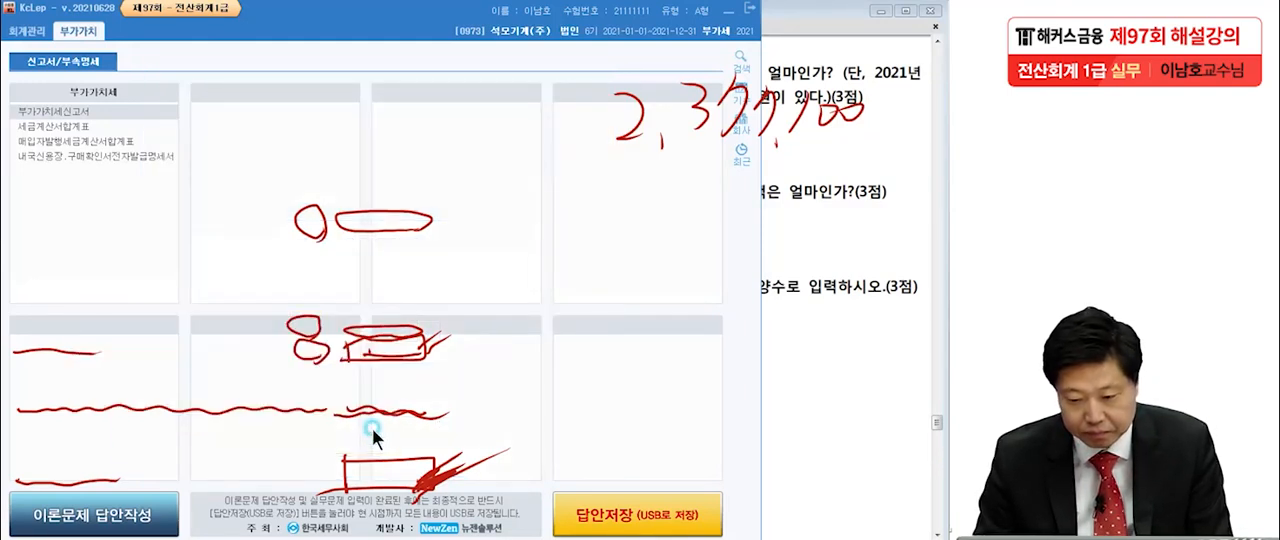
# Bring items [2] and [3] of 문제6 into view in the exam PDF and underline 접대비(판) and 가장 많이 in item [2].
pyautogui.click(828, 304)
pyautogui.scroll(-2, 806, 300)
pyautogui.moveTo(811, 293); pyautogui.dragTo(811, 277)
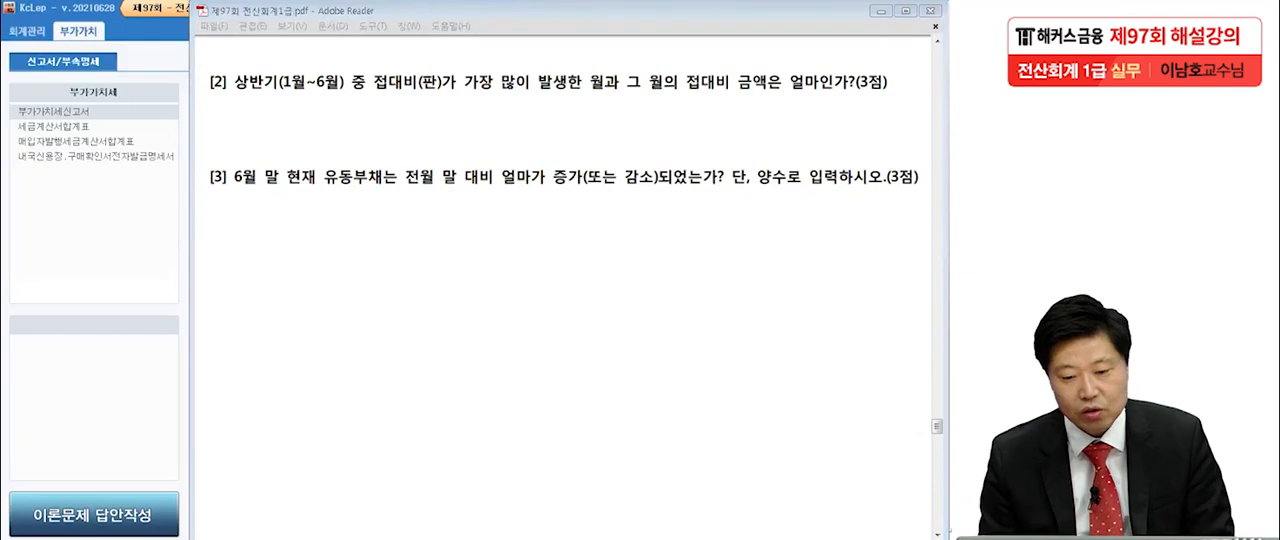
pyautogui.moveTo(369, 97); pyautogui.dragTo(433, 95)
pyautogui.moveTo(488, 99); pyautogui.dragTo(505, 99)
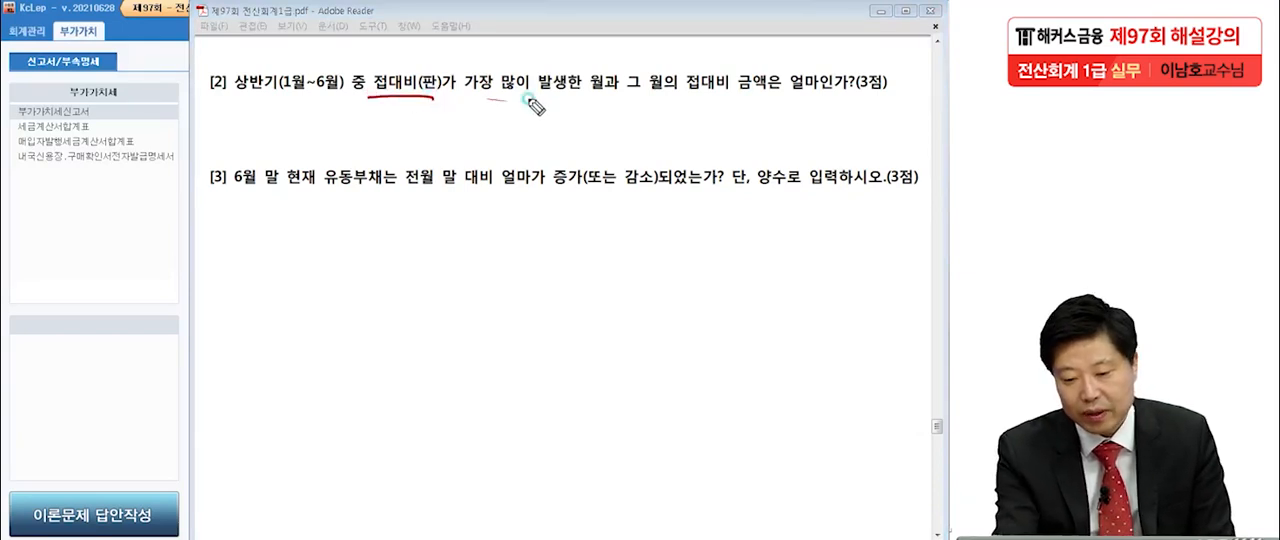
pyautogui.moveTo(603, 92); pyautogui.dragTo(612, 91)
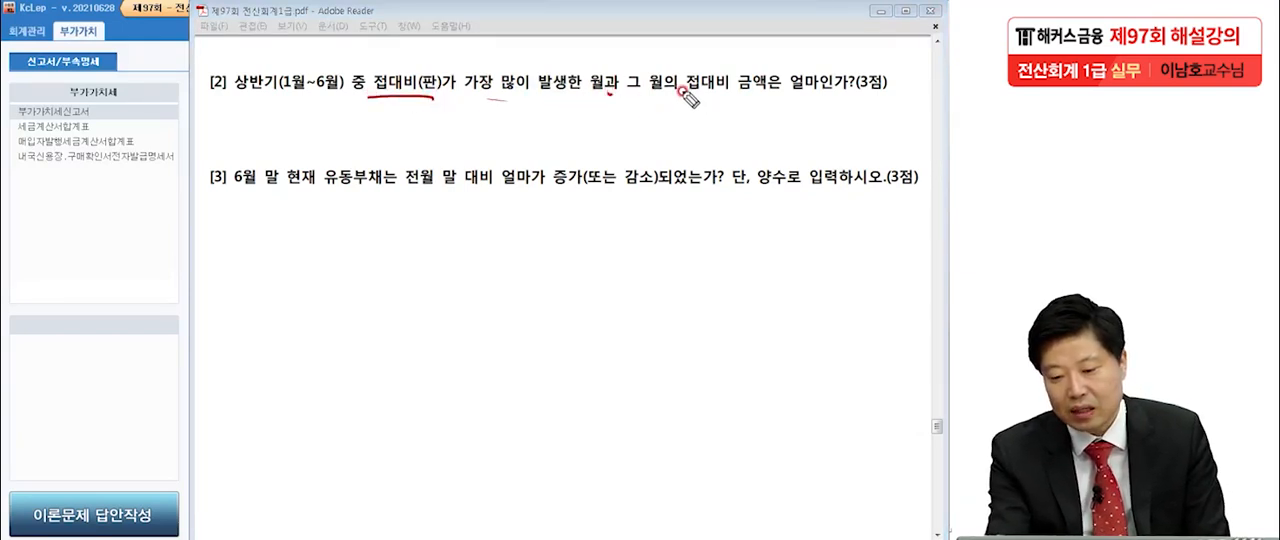
pyautogui.moveTo(882, 100); pyautogui.dragTo(889, 99)
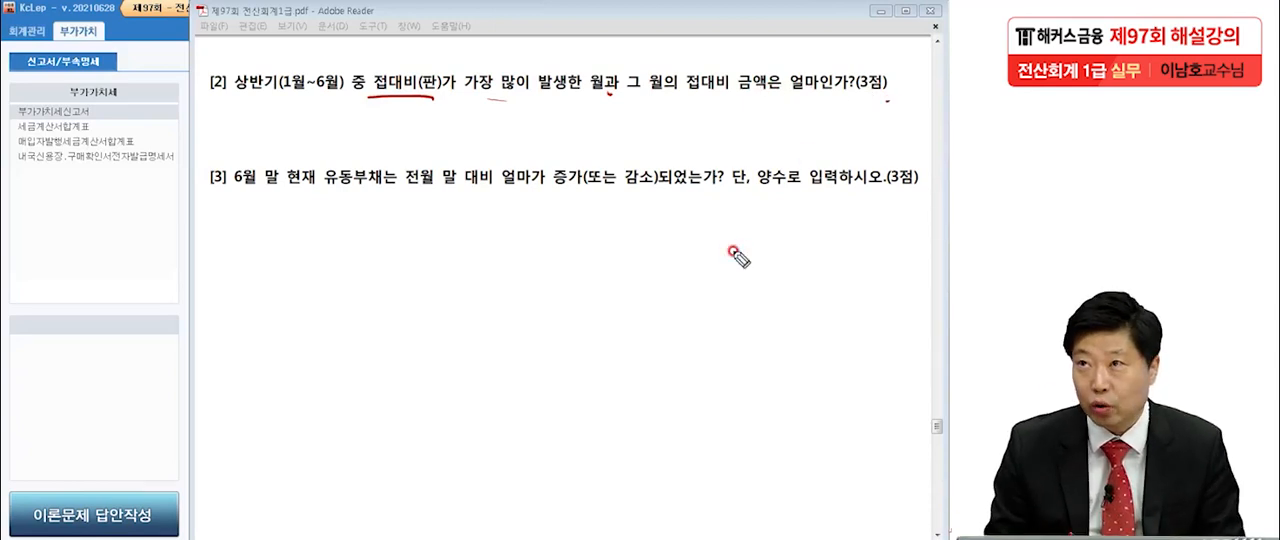
# Clear the handwriting, open 총계정원장 in 회계관리, and set its period to January 1 through June 30, 2021.
pyautogui.press('Escape')
pyautogui.click(34, 243)
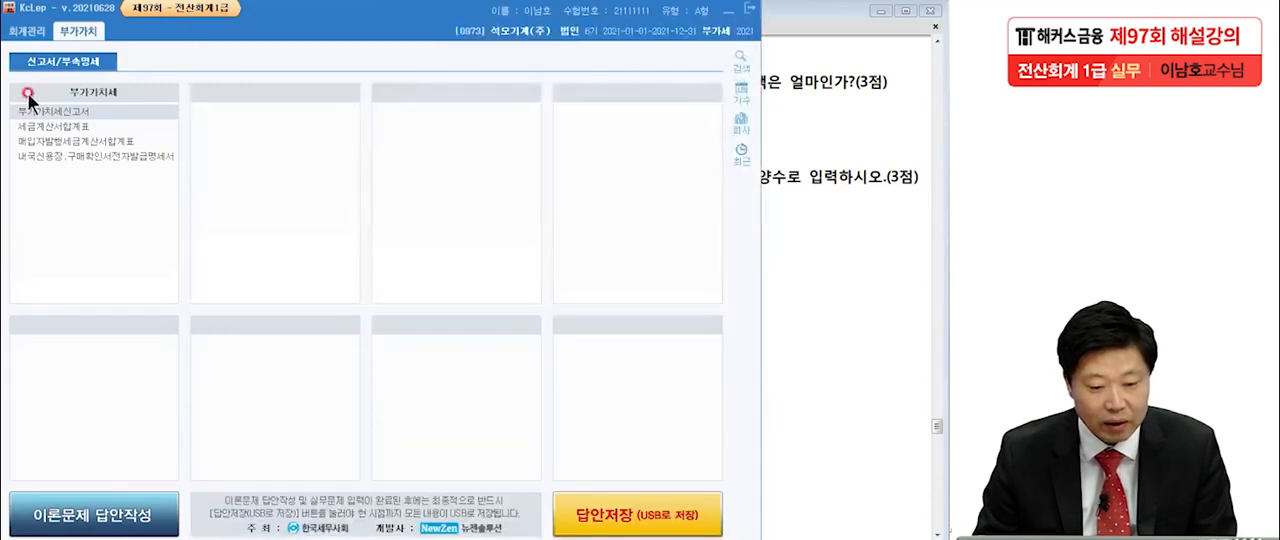
pyautogui.click(27, 33)
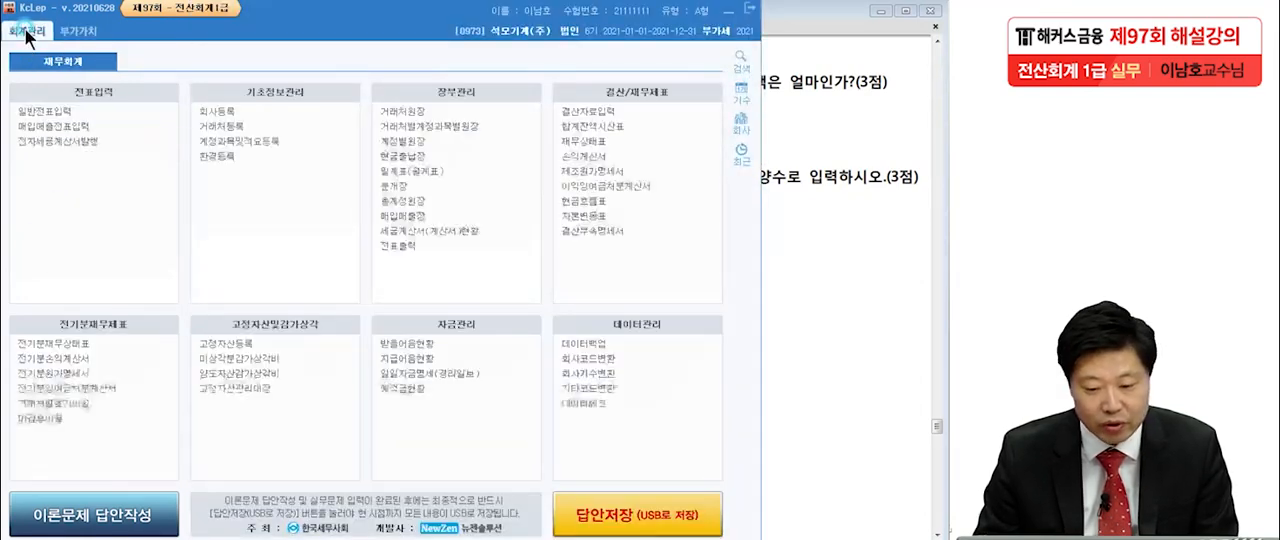
pyautogui.click(420, 200)
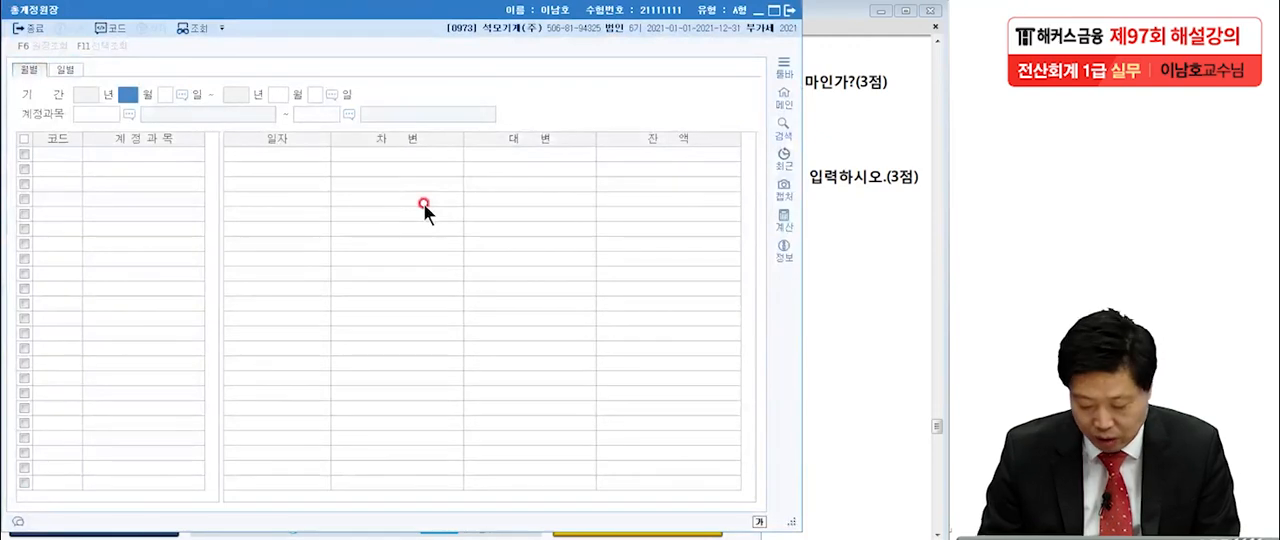
pyautogui.write('1')
pyautogui.press('Return')
pyautogui.press('Return')
pyautogui.write('6')
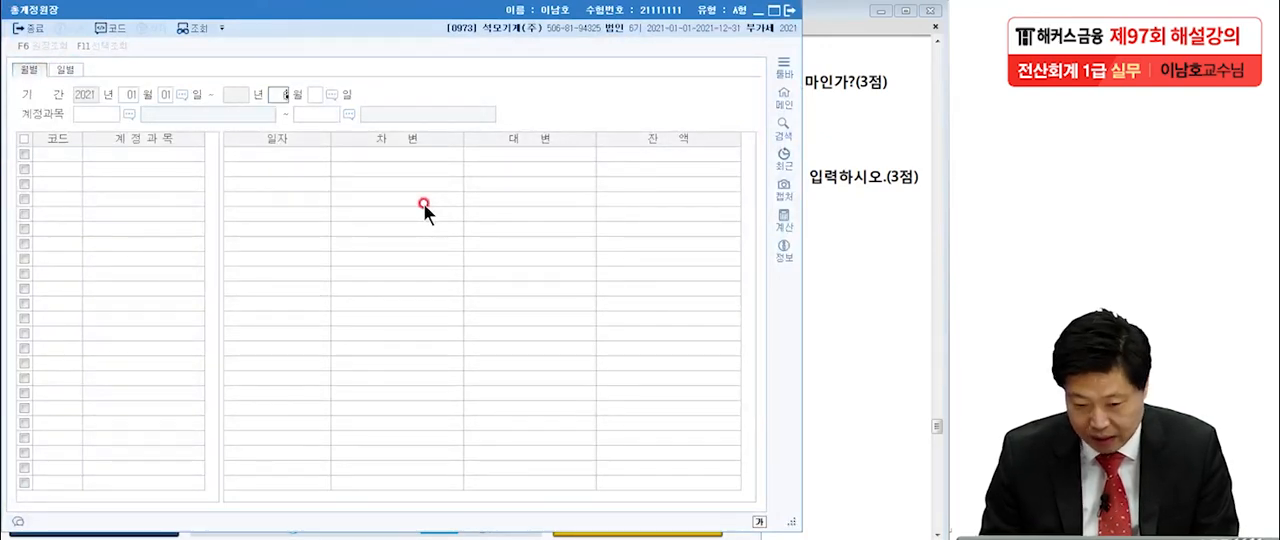
pyautogui.press('Return')
pyautogui.press('Return')
# Recheck item [2] in the exam PDF, and retrieve the monthly ledger for account 0813 접대비 (판매관리비).
pyautogui.click(880, 255)
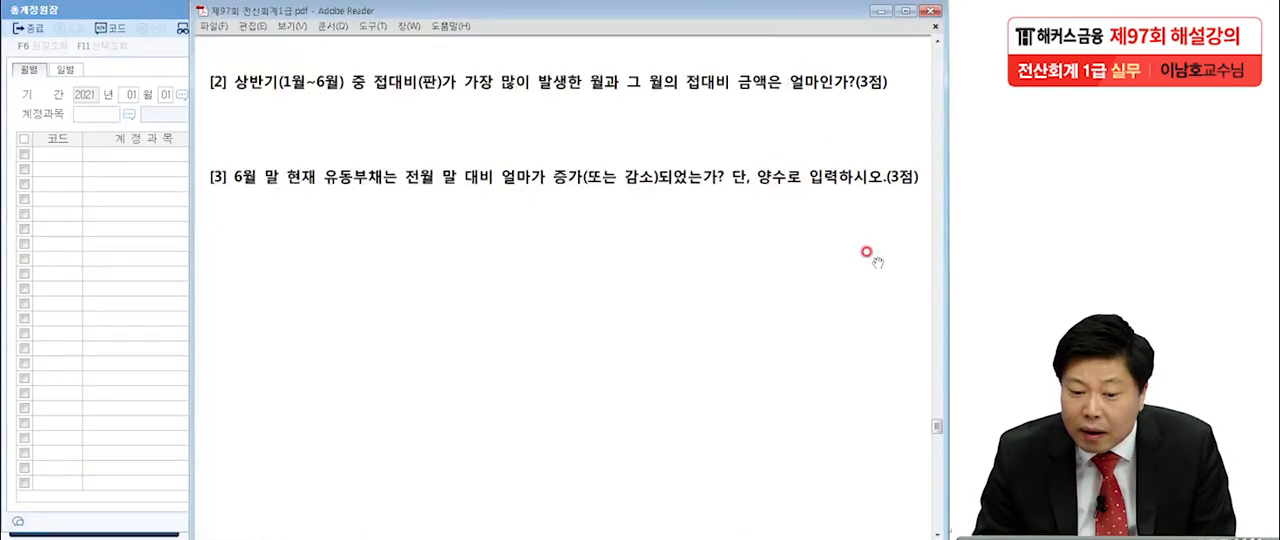
pyautogui.click(102, 115)
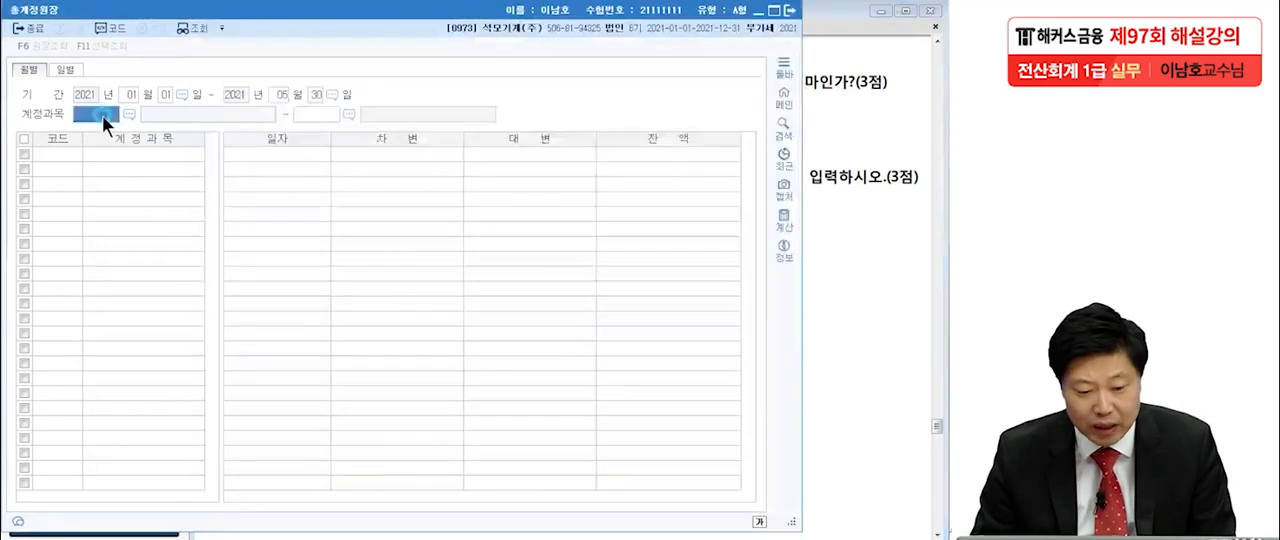
pyautogui.write('접대')
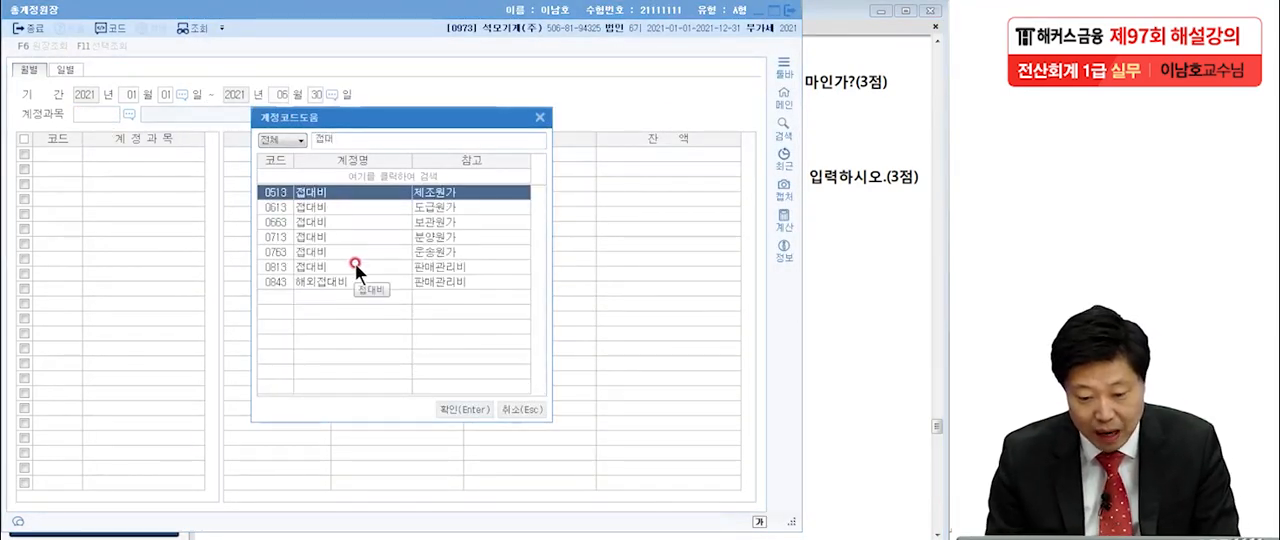
pyautogui.click(355, 264)
pyautogui.press('Return')
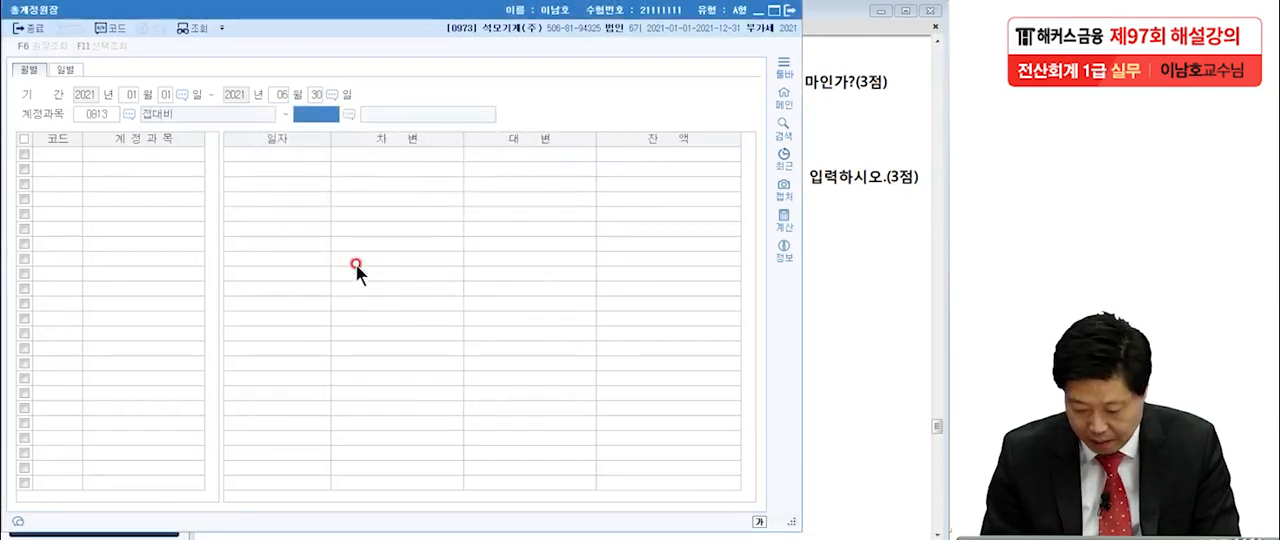
pyautogui.press('Return')
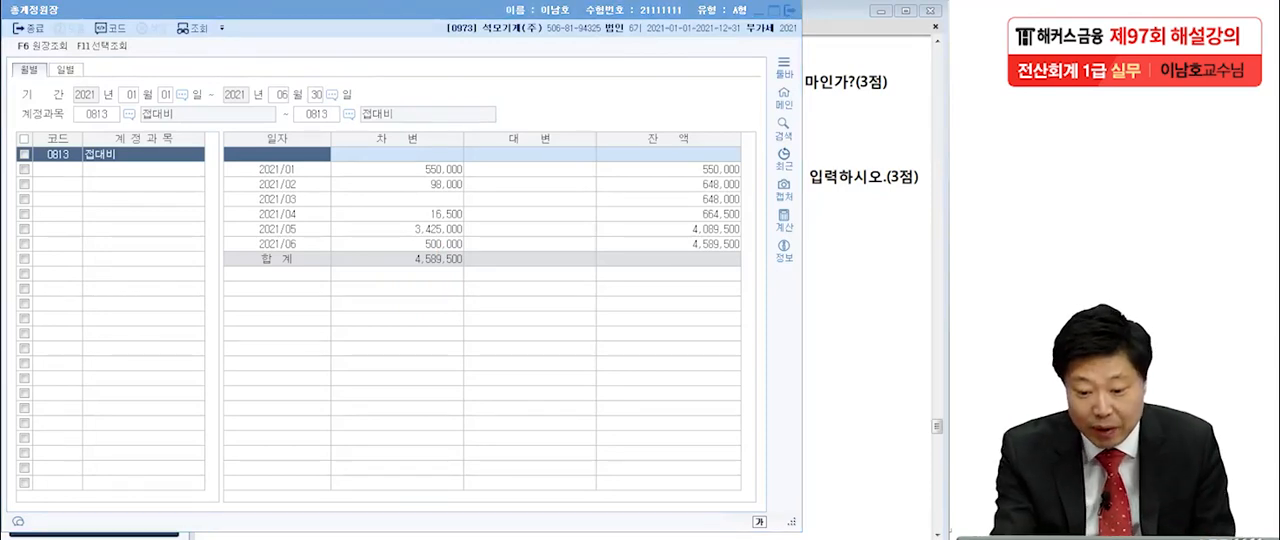
# Check the monthly 접대비 debit amounts and circle the May 2021 entry of 3,425,000 and its month.
pyautogui.click(461, 176)
pyautogui.click(465, 194)
pyautogui.click(464, 218)
pyautogui.click(464, 233)
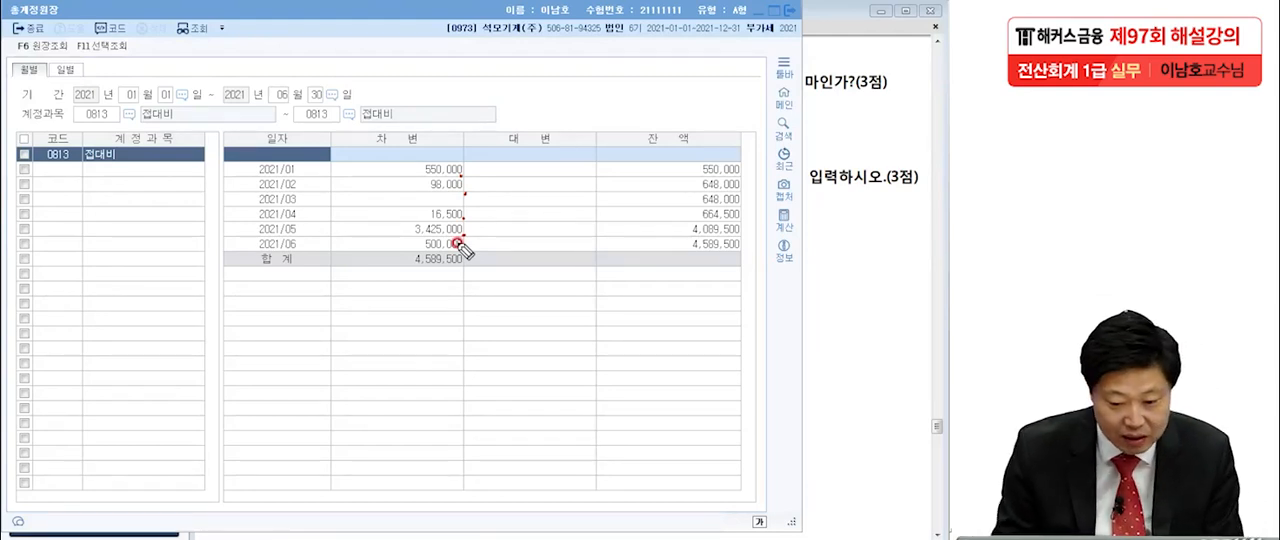
pyautogui.moveTo(300, 223)
pyautogui.mouseDown()
pyautogui.moveTo(309, 240)
pyautogui.moveTo(294, 237)
pyautogui.moveTo(306, 226)
pyautogui.mouseUp()
pyautogui.moveTo(470, 243)
pyautogui.mouseDown()
pyautogui.moveTo(403, 251)
pyautogui.moveTo(471, 215)
pyautogui.moveTo(470, 234)
pyautogui.mouseUp()
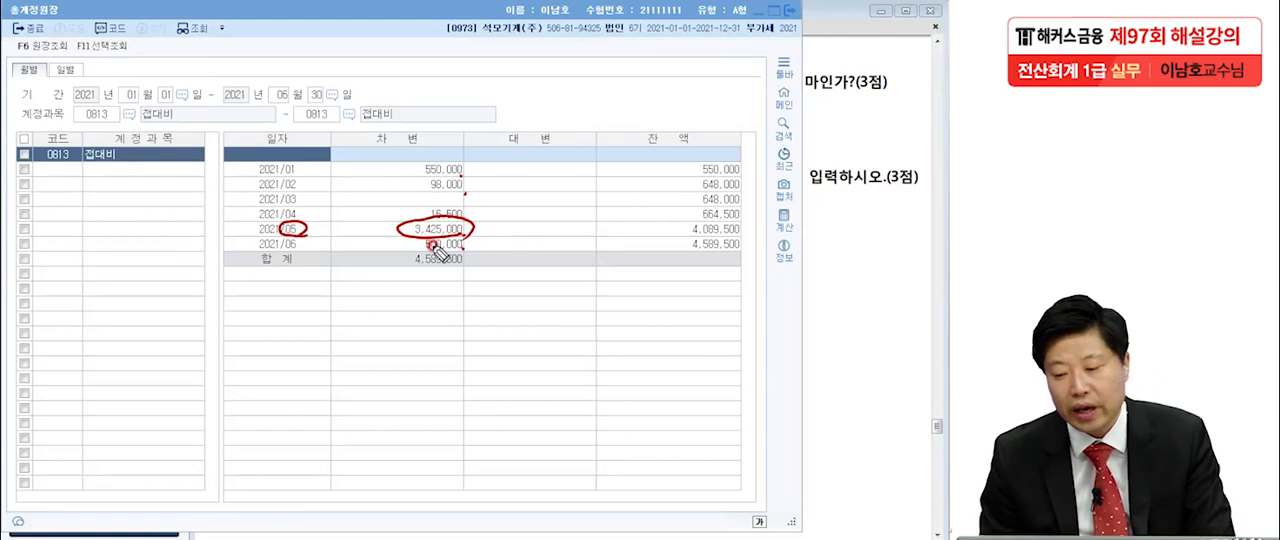
# Handwrite "5월 / 3,425,000" above the ledger table as the answer to item [2].
pyautogui.moveTo(466, 49)
pyautogui.mouseDown()
pyautogui.moveTo(457, 77)
pyautogui.moveTo(480, 45)
pyautogui.mouseUp()
pyautogui.moveTo(498, 51); pyautogui.dragTo(530, 104)
pyautogui.moveTo(598, 44); pyautogui.dragTo(524, 150)
pyautogui.moveTo(640, 72); pyautogui.dragTo(668, 100)
pyautogui.moveTo(690, 68)
pyautogui.mouseDown()
pyautogui.moveTo(705, 92)
pyautogui.moveTo(744, 92)
pyautogui.moveTo(776, 62)
pyautogui.mouseUp()
pyautogui.moveTo(766, 88)
pyautogui.mouseDown()
pyautogui.moveTo(763, 98)
pyautogui.moveTo(784, 78)
pyautogui.mouseUp()
pyautogui.moveTo(802, 76); pyautogui.dragTo(828, 75)
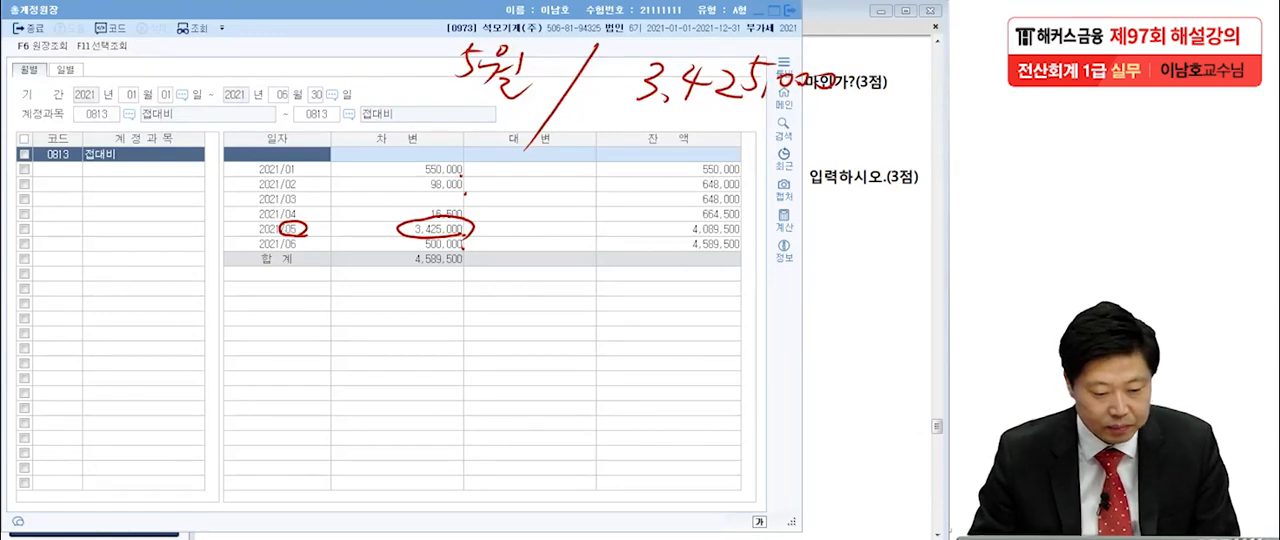
# Close the ledger, enter month 5 and amount 3,425,000 as practical answer [2] in 이론문제 답안작성, and close the answer form.
pyautogui.click(790, 10)
pyautogui.click(106, 281)
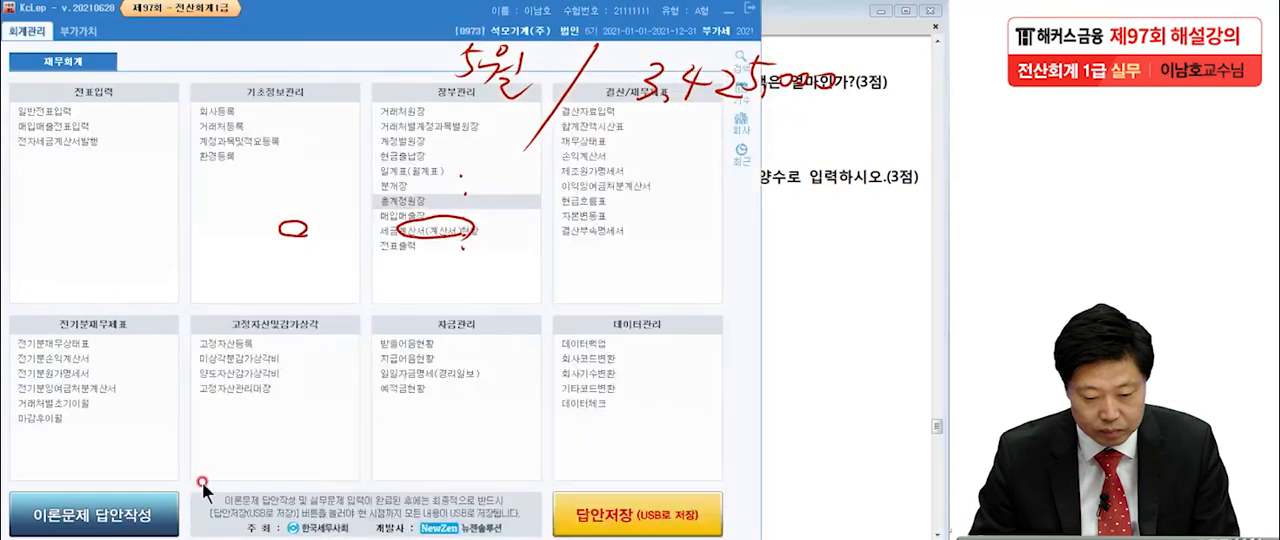
pyautogui.click(160, 517)
pyautogui.click(272, 424)
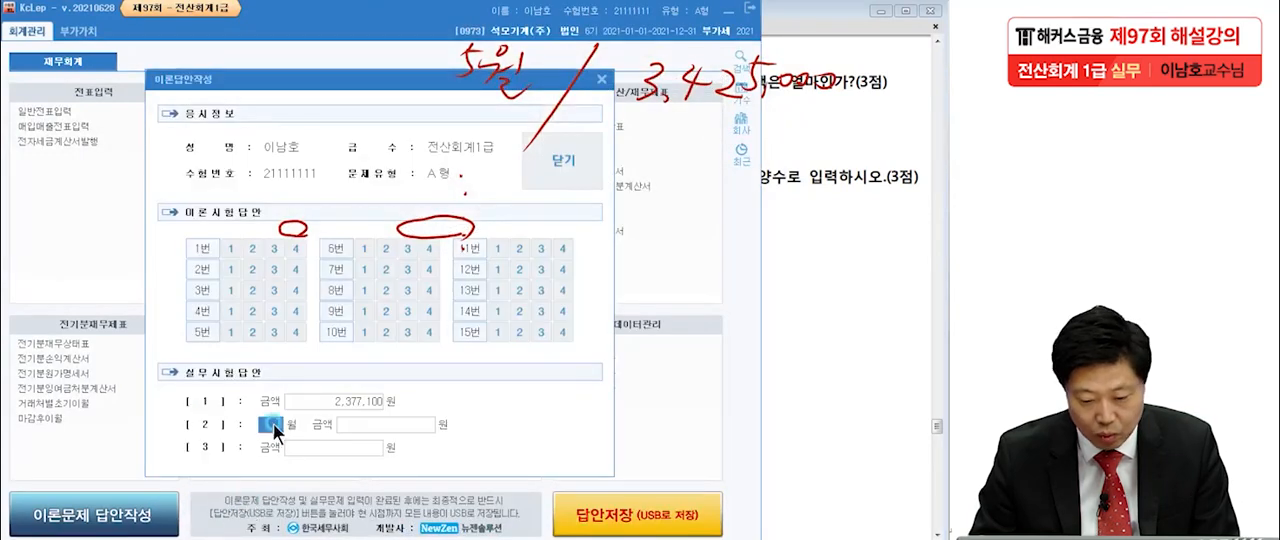
pyautogui.write('5')
pyautogui.press('Return')
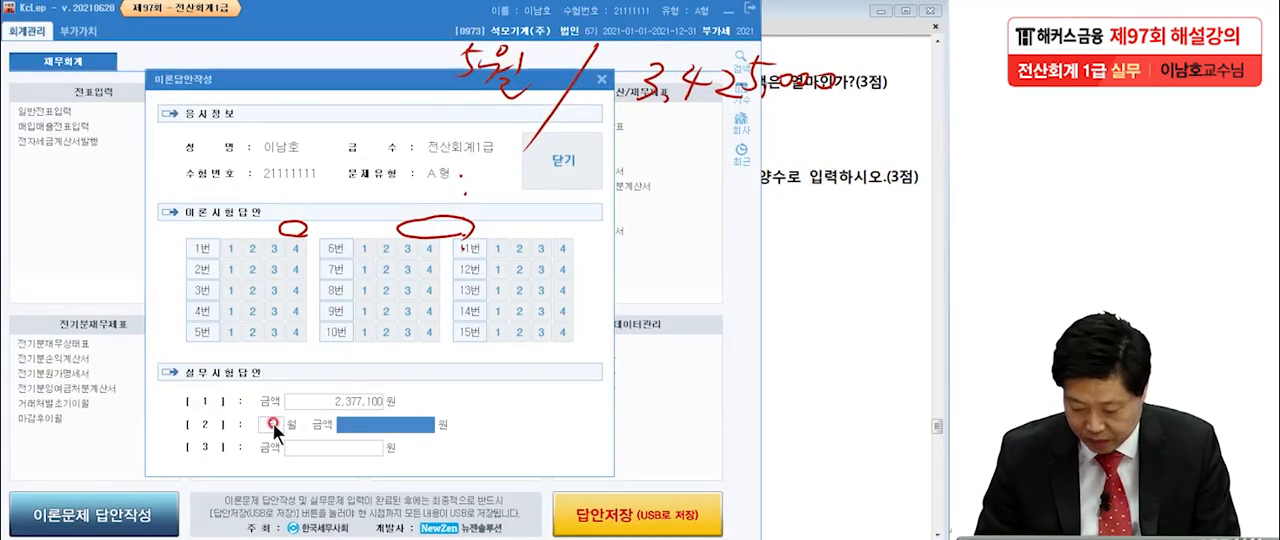
pyautogui.write('3,425,000')
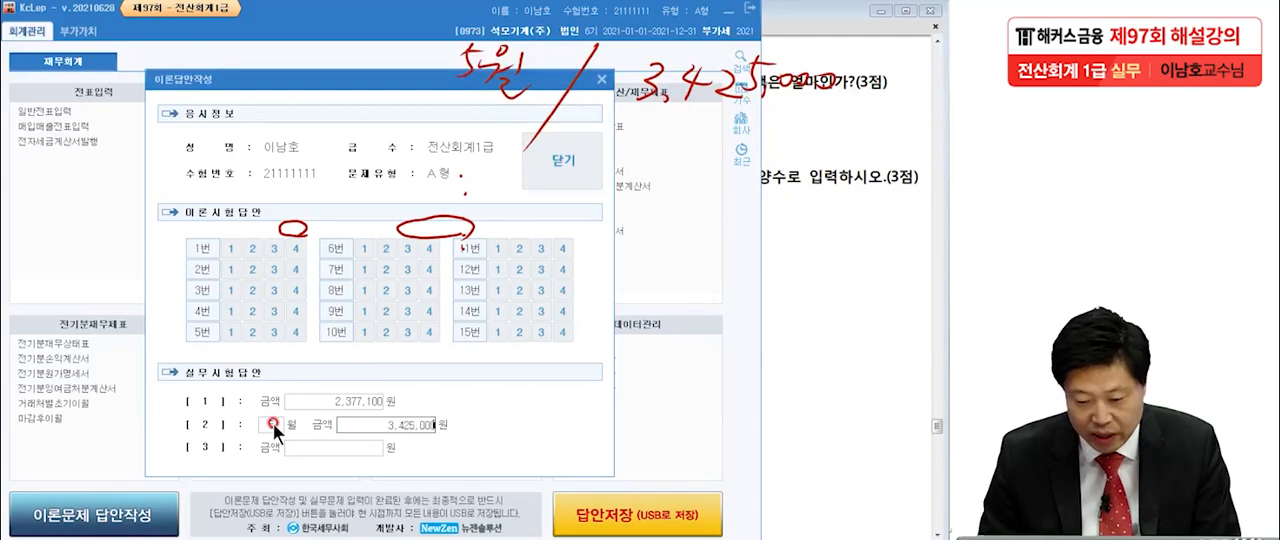
pyautogui.press('Return')
pyautogui.click(590, 188)
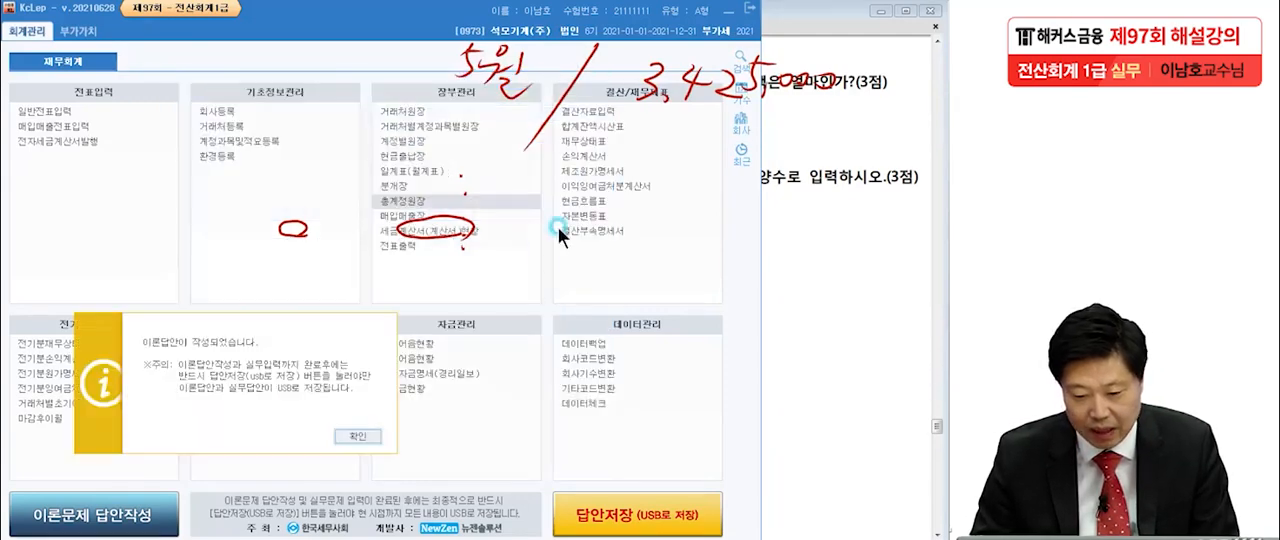
pyautogui.click(347, 429)
# Review item [3] in the exam PDF, marking 6월 말 현재, 유동부채 and 전월 말 대비, and clear the handwriting.
pyautogui.click(800, 340)
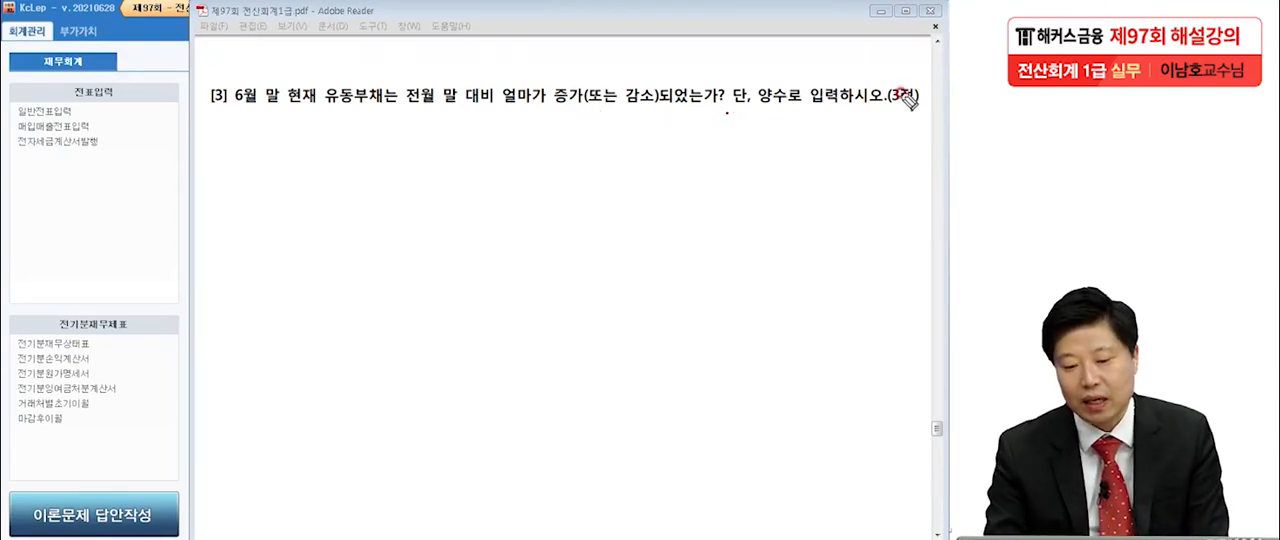
pyautogui.moveTo(233, 116); pyautogui.dragTo(302, 113)
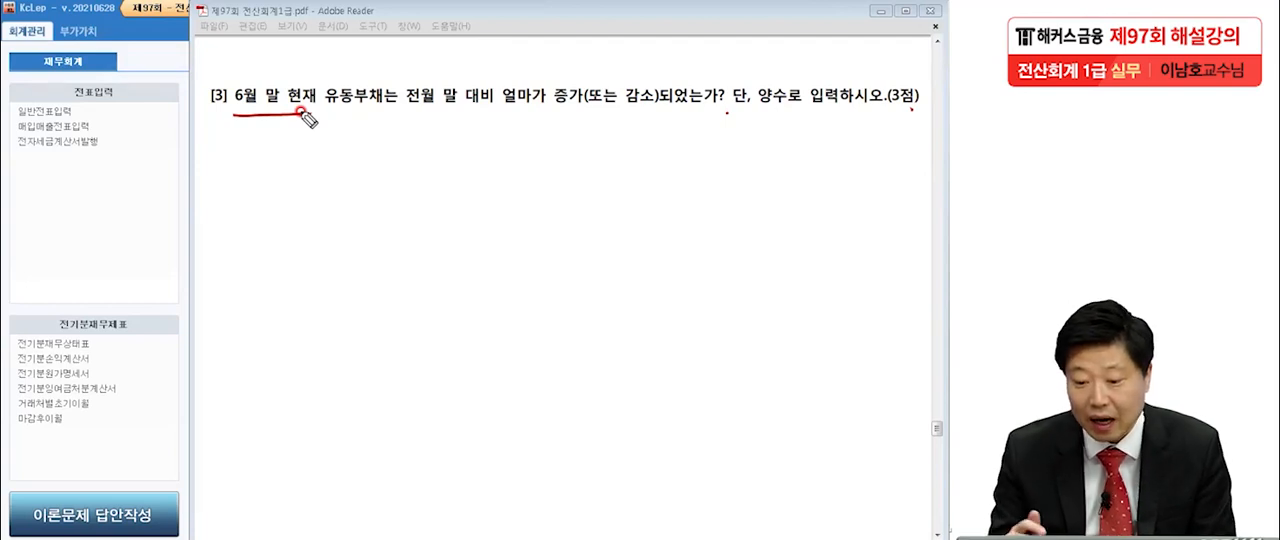
pyautogui.moveTo(380, 121)
pyautogui.mouseDown()
pyautogui.moveTo(318, 116)
pyautogui.moveTo(394, 103)
pyautogui.moveTo(360, 137)
pyautogui.mouseUp()
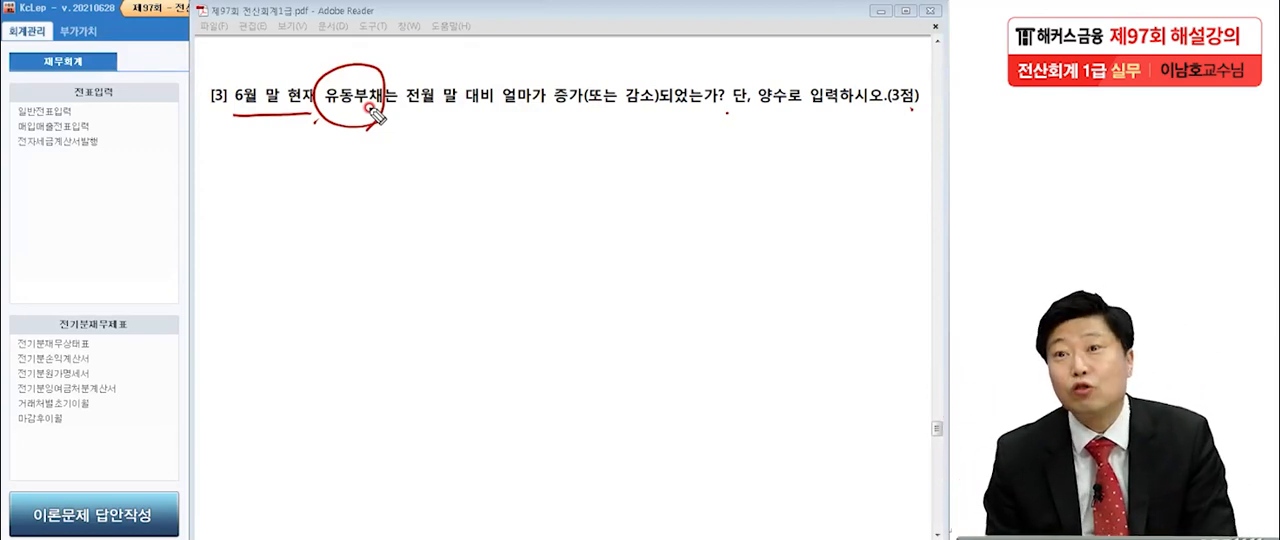
pyautogui.moveTo(401, 108)
pyautogui.mouseDown()
pyautogui.moveTo(452, 121)
pyautogui.moveTo(471, 111)
pyautogui.moveTo(422, 131)
pyautogui.moveTo(488, 136)
pyautogui.mouseUp()
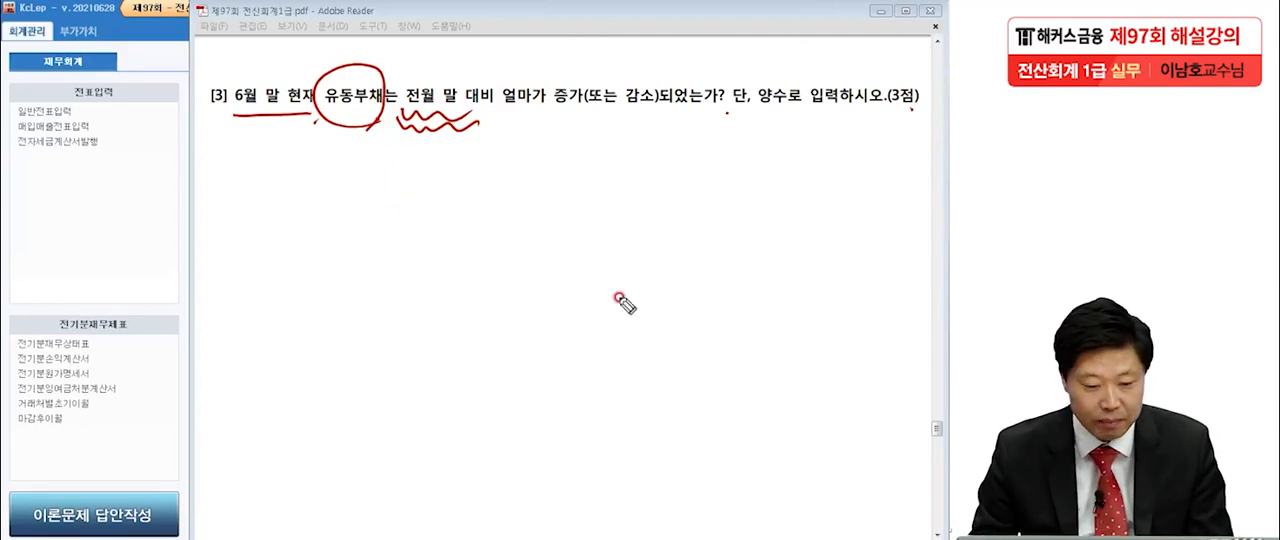
pyautogui.press('Escape')
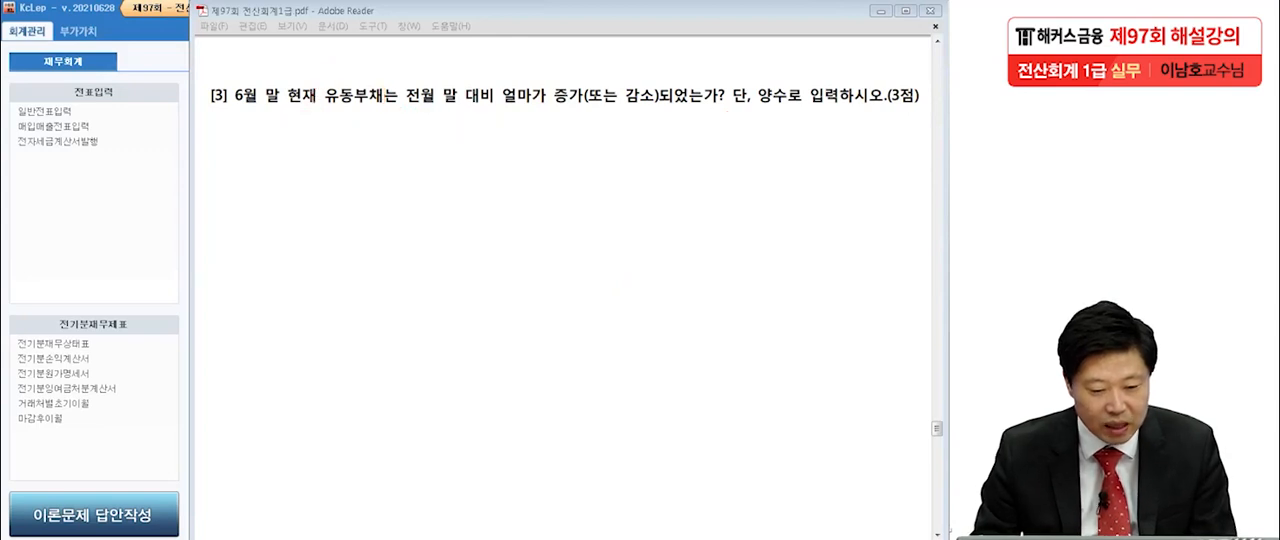
# Open 재무상태표 in 회계관리 and retrieve it for June 2021.
pyautogui.click(75, 240)
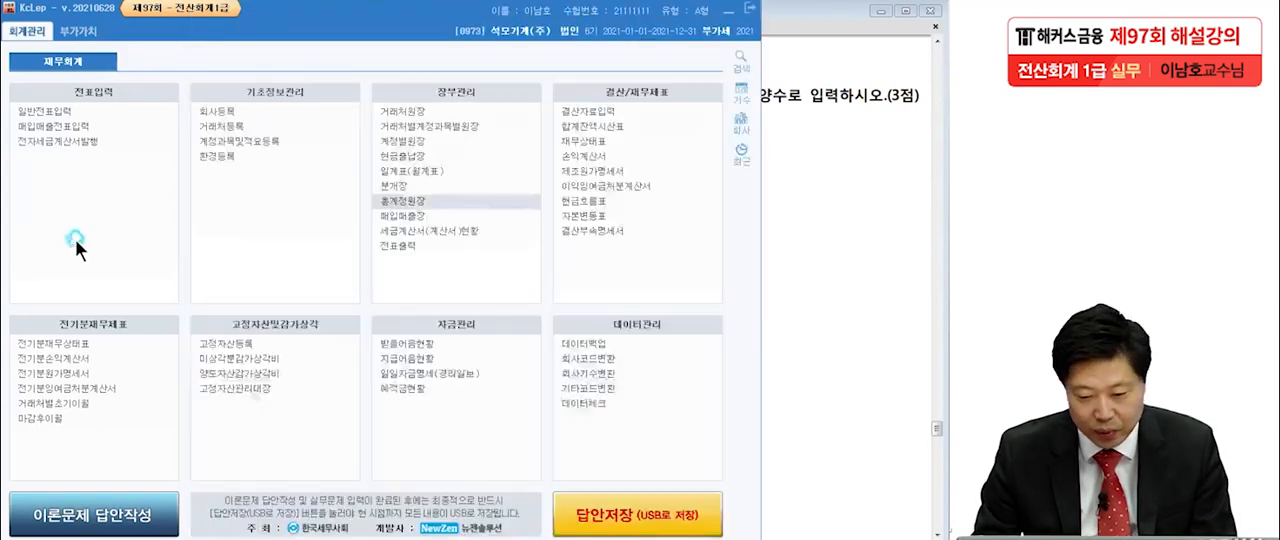
pyautogui.click(576, 158)
pyautogui.moveTo(345, 126); pyautogui.dragTo(510, 12)
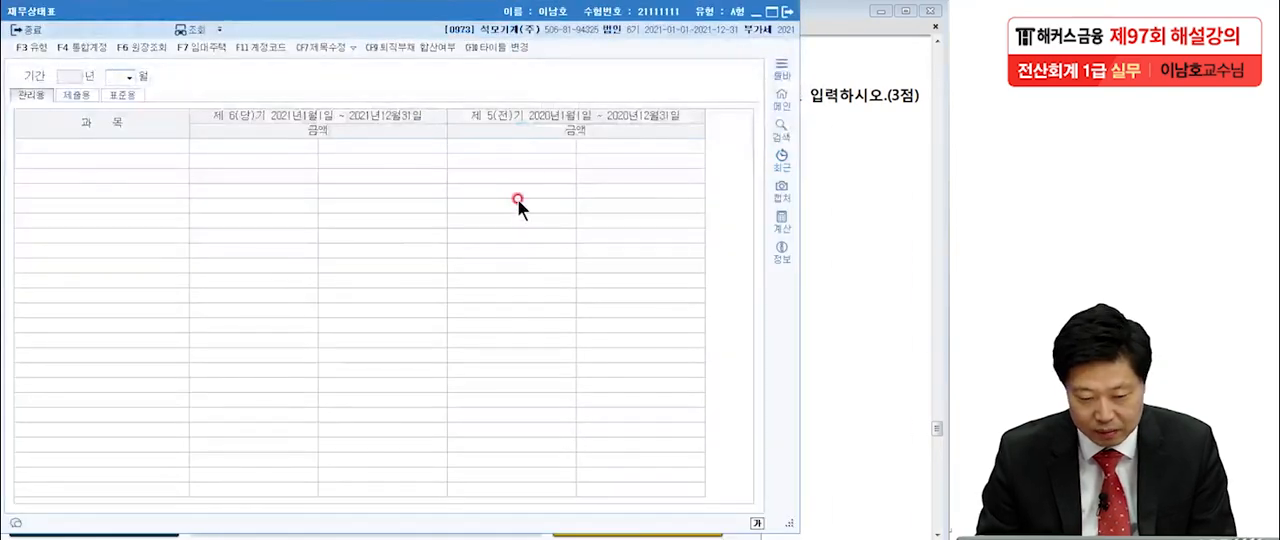
pyautogui.write('06')
pyautogui.press('Return')
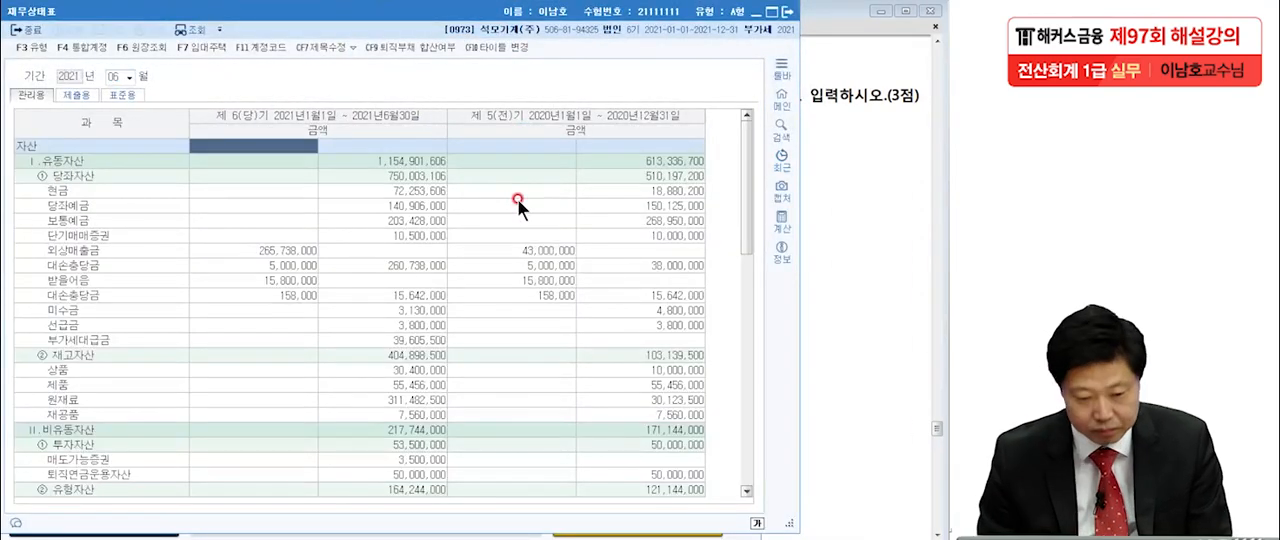
# Locate the June 유동부채 total, handwrite 413,682,300 in a box, and draw an empty box beneath it.
pyautogui.scroll(-10, 467, 300)
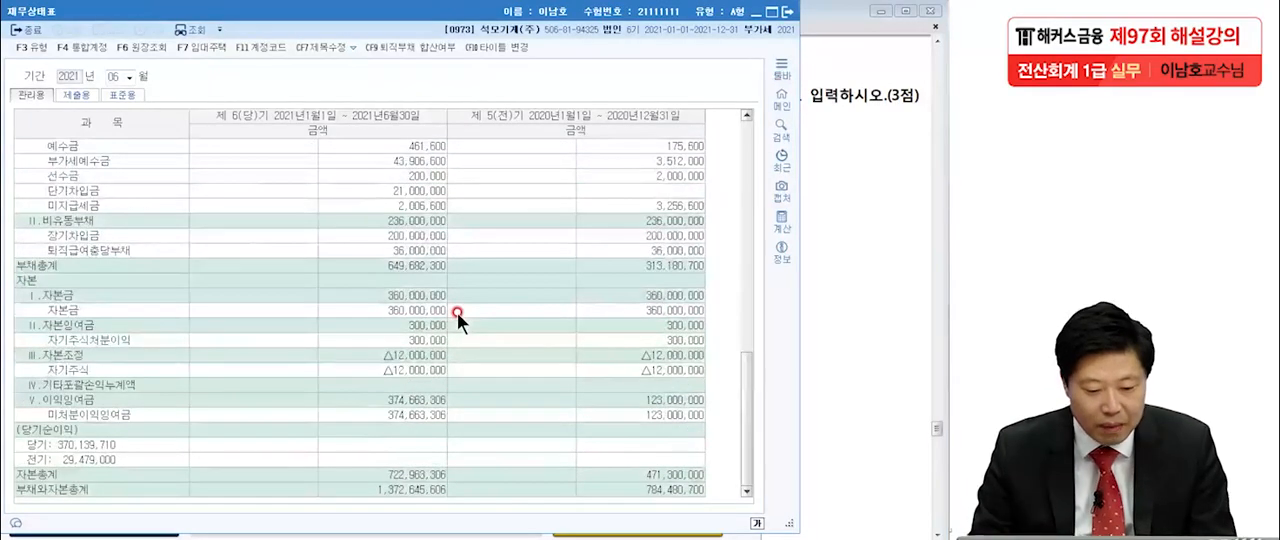
pyautogui.scroll(2, 457, 312)
pyautogui.scroll(-2, 457, 312)
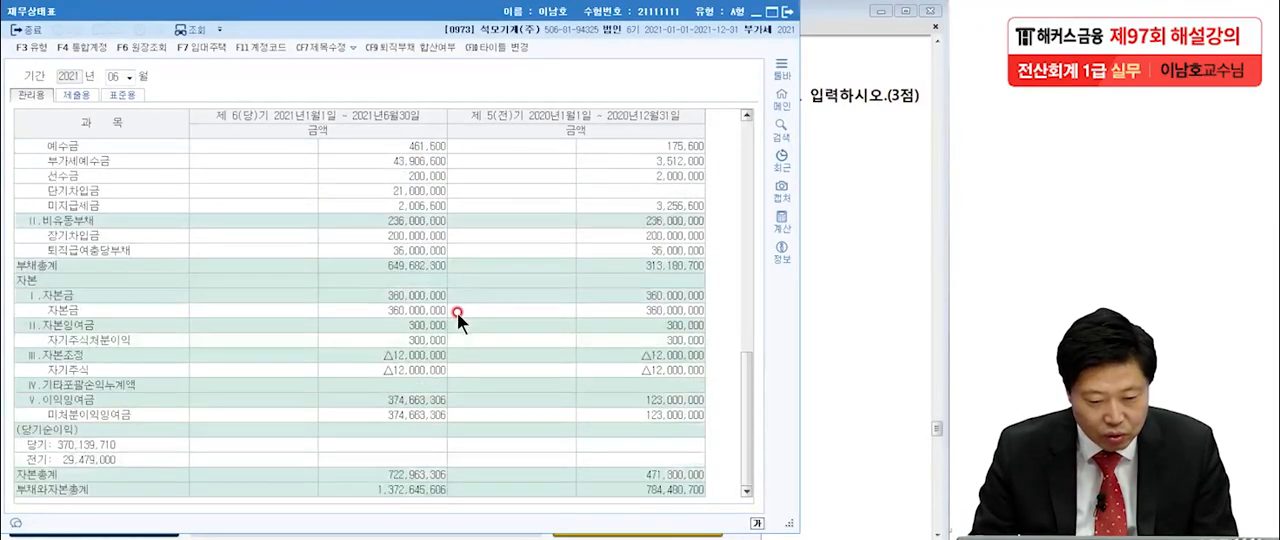
pyautogui.scroll(3, 358, 335)
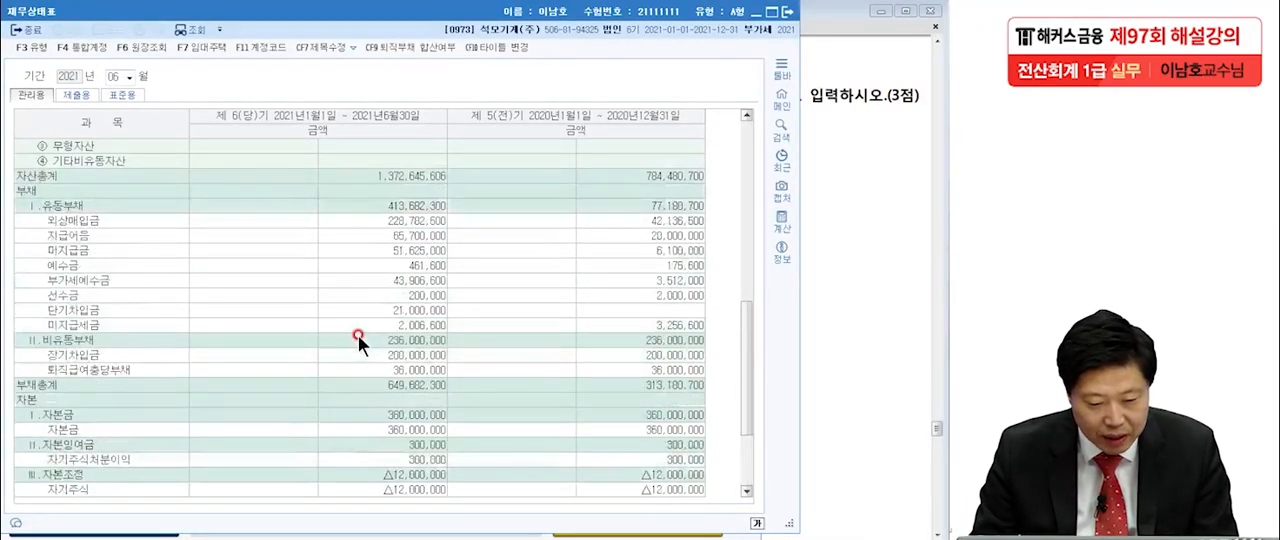
pyautogui.click(426, 204)
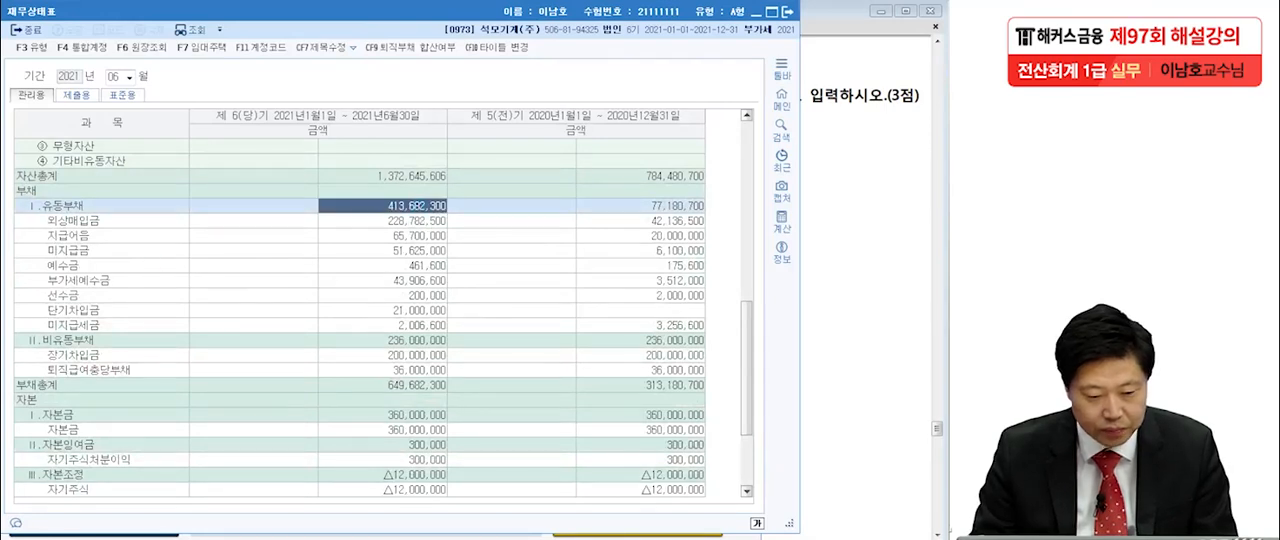
pyautogui.moveTo(512, 70)
pyautogui.mouseDown()
pyautogui.moveTo(556, 104)
pyautogui.moveTo(652, 100)
pyautogui.moveTo(670, 80)
pyautogui.moveTo(698, 115)
pyautogui.moveTo(730, 72)
pyautogui.moveTo(748, 110)
pyautogui.moveTo(798, 95)
pyautogui.mouseUp()
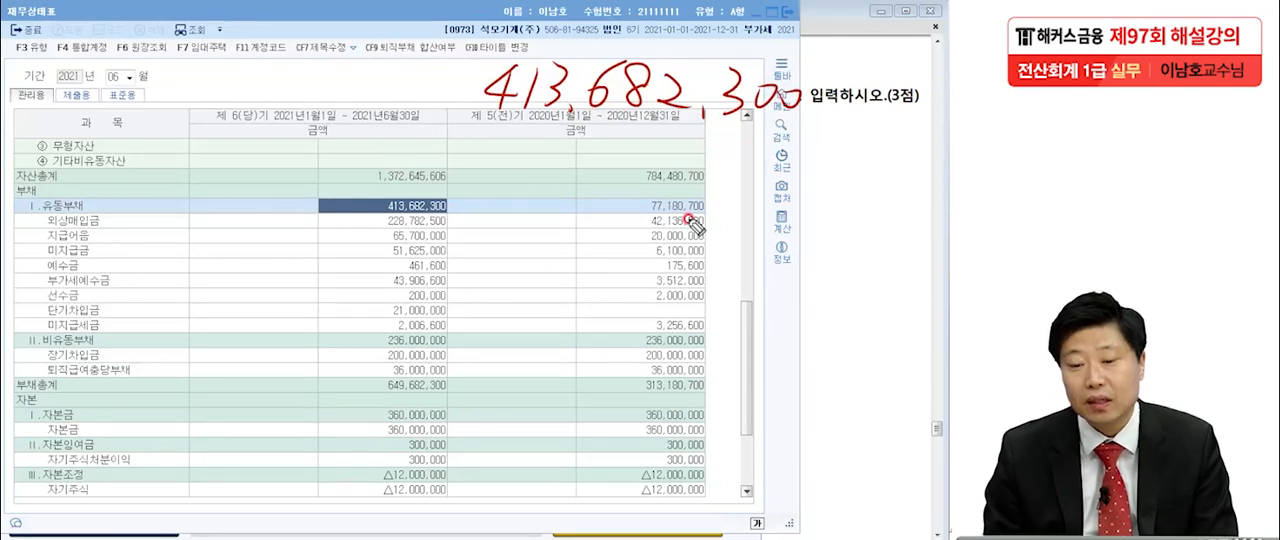
pyautogui.moveTo(470, 128)
pyautogui.mouseDown()
pyautogui.moveTo(857, 137)
pyautogui.moveTo(514, 53)
pyautogui.moveTo(492, 128)
pyautogui.moveTo(488, 236)
pyautogui.mouseUp()
pyautogui.moveTo(497, 182)
pyautogui.mouseDown()
pyautogui.moveTo(780, 155)
pyautogui.moveTo(600, 237)
pyautogui.moveTo(510, 234)
pyautogui.mouseUp()
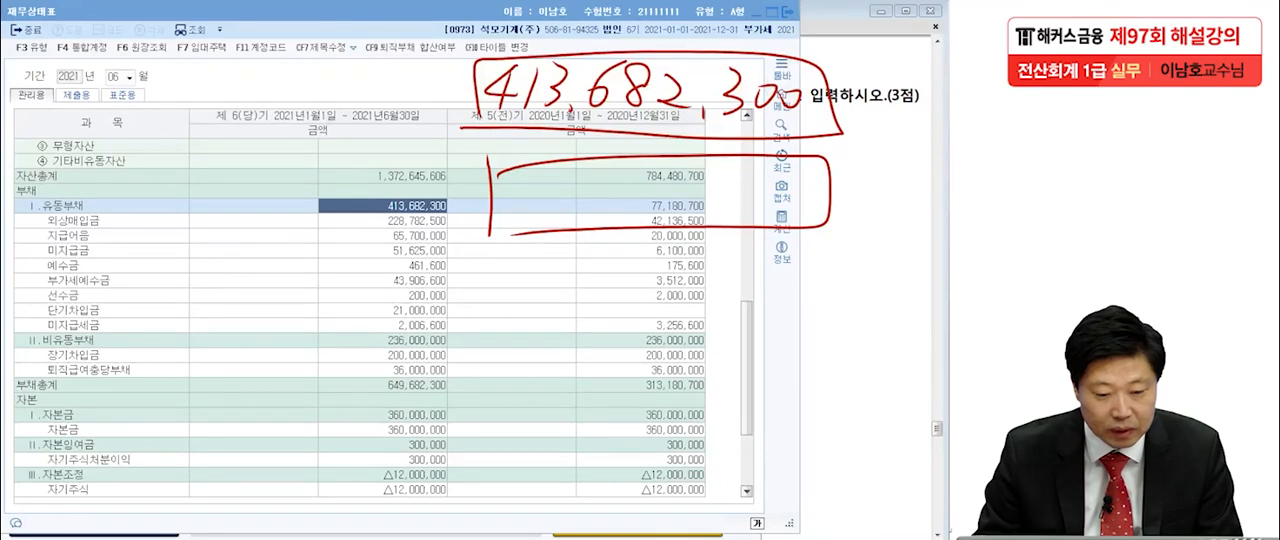
# Set the 재무상태표 period to month 5 and select the current-year 유동부채 total.
pyautogui.moveTo(109, 74); pyautogui.dragTo(135, 93)
pyautogui.write('5')
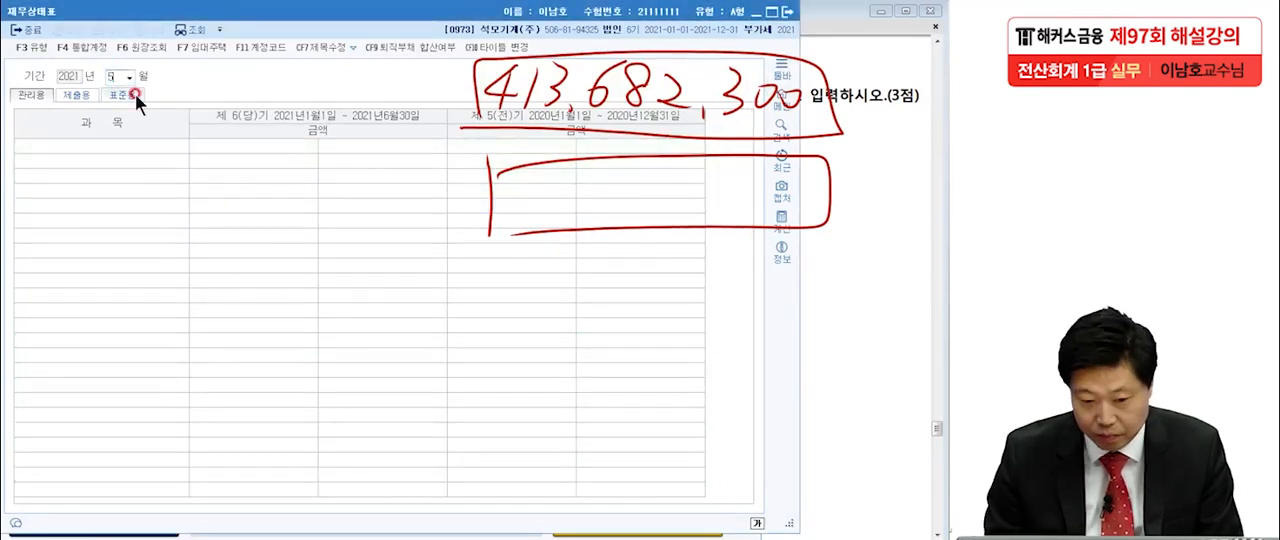
pyautogui.press('Return')
pyautogui.scroll(-5, 188, 272)
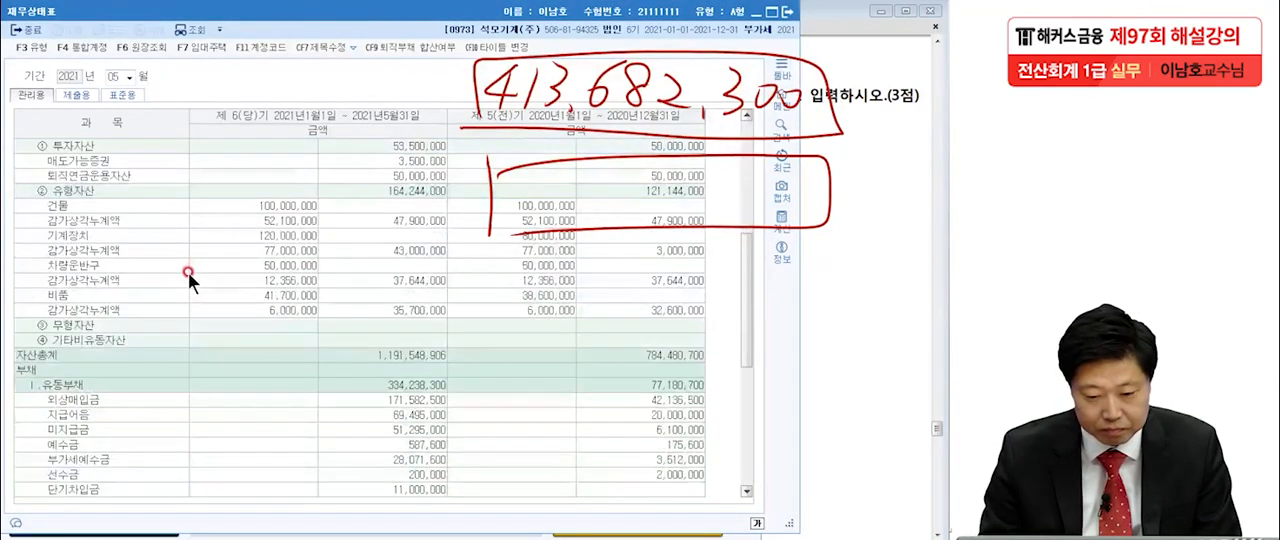
pyautogui.scroll(-5, 188, 272)
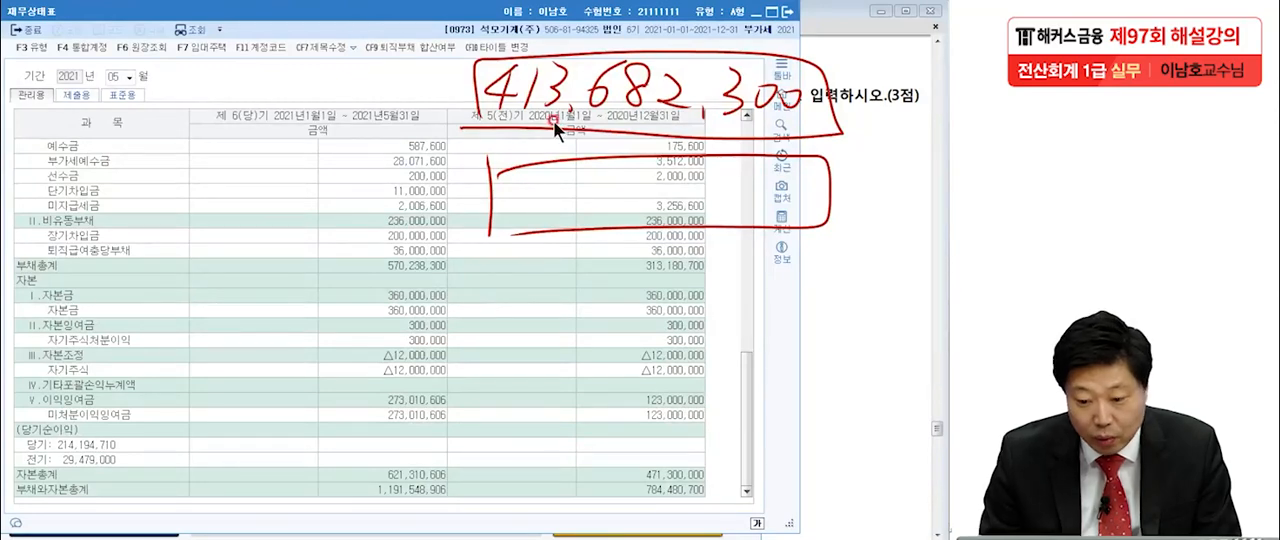
pyautogui.scroll(4, 652, 366)
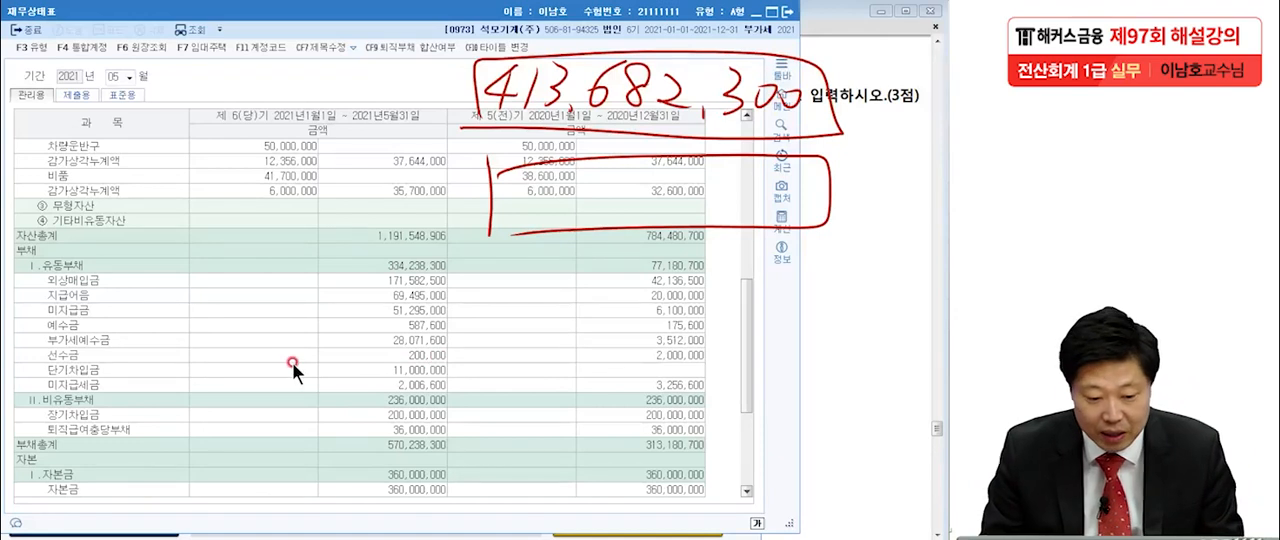
pyautogui.click(387, 268)
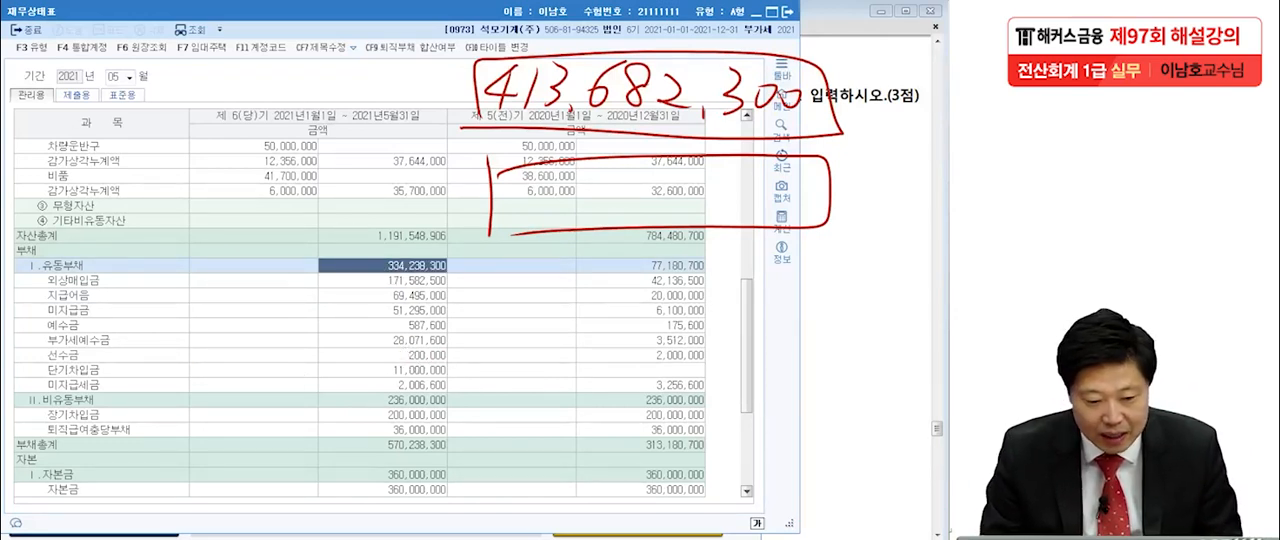
# Handwrite May's 334,238,300 in the empty box and the difference 79,444,000 below it, double-underlined.
pyautogui.moveTo(508, 176)
pyautogui.mouseDown()
pyautogui.moveTo(548, 200)
pyautogui.moveTo(605, 200)
pyautogui.moveTo(648, 178)
pyautogui.moveTo(668, 195)
pyautogui.moveTo(700, 175)
pyautogui.moveTo(705, 230)
pyautogui.mouseUp()
pyautogui.moveTo(732, 170)
pyautogui.mouseDown()
pyautogui.moveTo(735, 205)
pyautogui.moveTo(778, 200)
pyautogui.mouseUp()
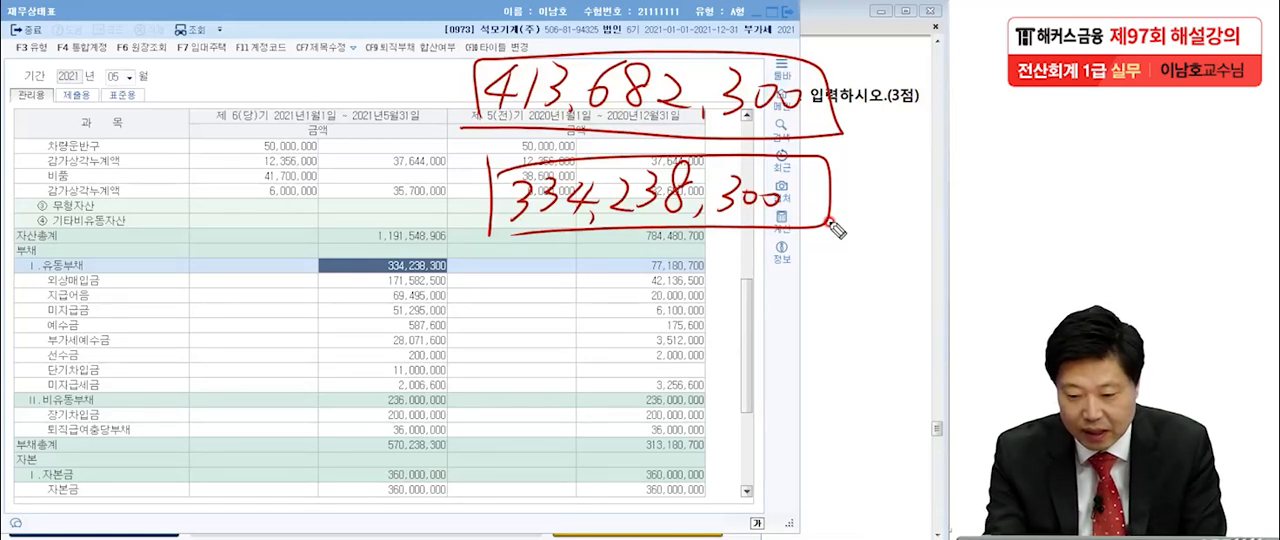
pyautogui.moveTo(530, 298)
pyautogui.mouseDown()
pyautogui.moveTo(519, 348)
pyautogui.moveTo(562, 292)
pyautogui.mouseUp()
pyautogui.moveTo(582, 282)
pyautogui.mouseDown()
pyautogui.moveTo(566, 313)
pyautogui.moveTo(586, 331)
pyautogui.moveTo(738, 323)
pyautogui.moveTo(746, 343)
pyautogui.moveTo(804, 330)
pyautogui.mouseUp()
pyautogui.moveTo(460, 372)
pyautogui.mouseDown()
pyautogui.moveTo(858, 367)
pyautogui.moveTo(870, 397)
pyautogui.mouseUp()
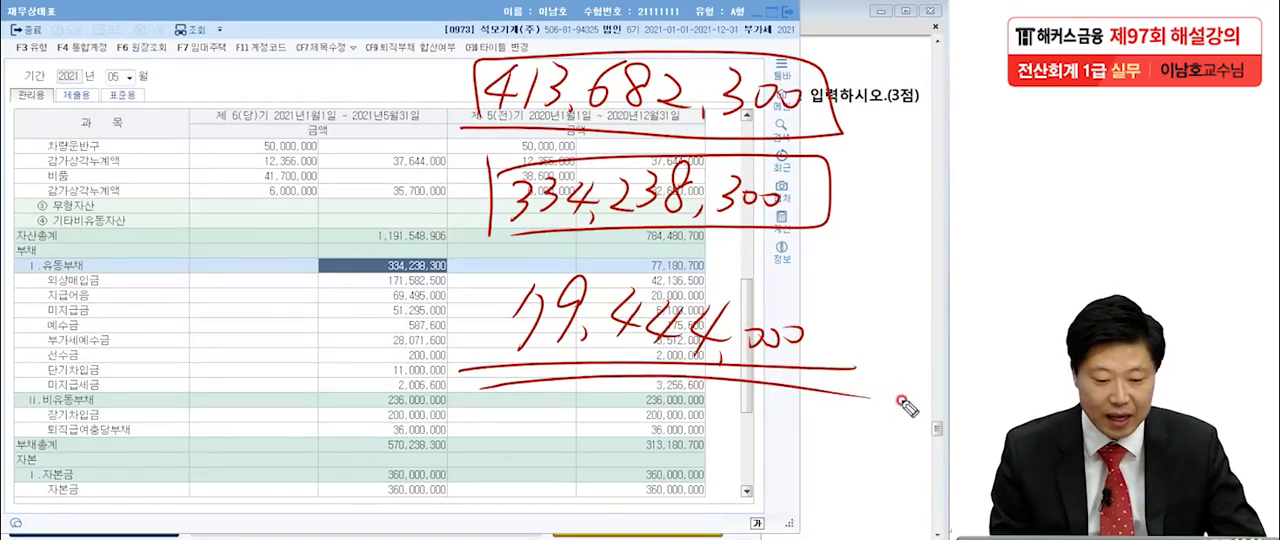
# Close 재무상태표, enter 79,444,000 as practical answer [3] in 이론문제 답안작성, and return to the exam PDF after closing the form.
pyautogui.click(252, 72)
pyautogui.click(788, 11)
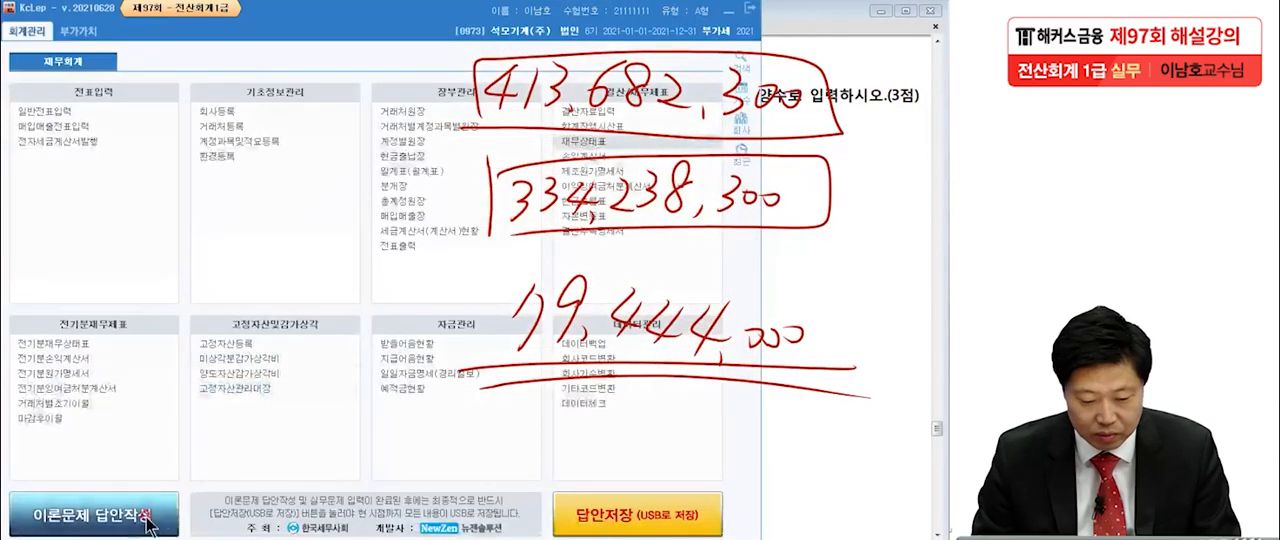
pyautogui.click(95, 515)
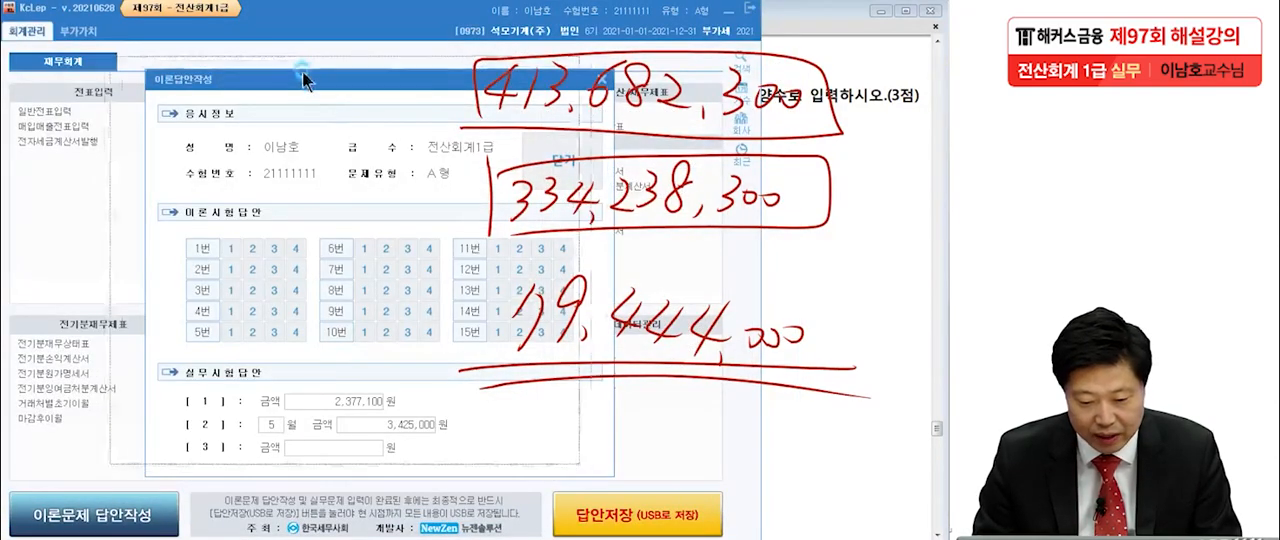
pyautogui.click(292, 435)
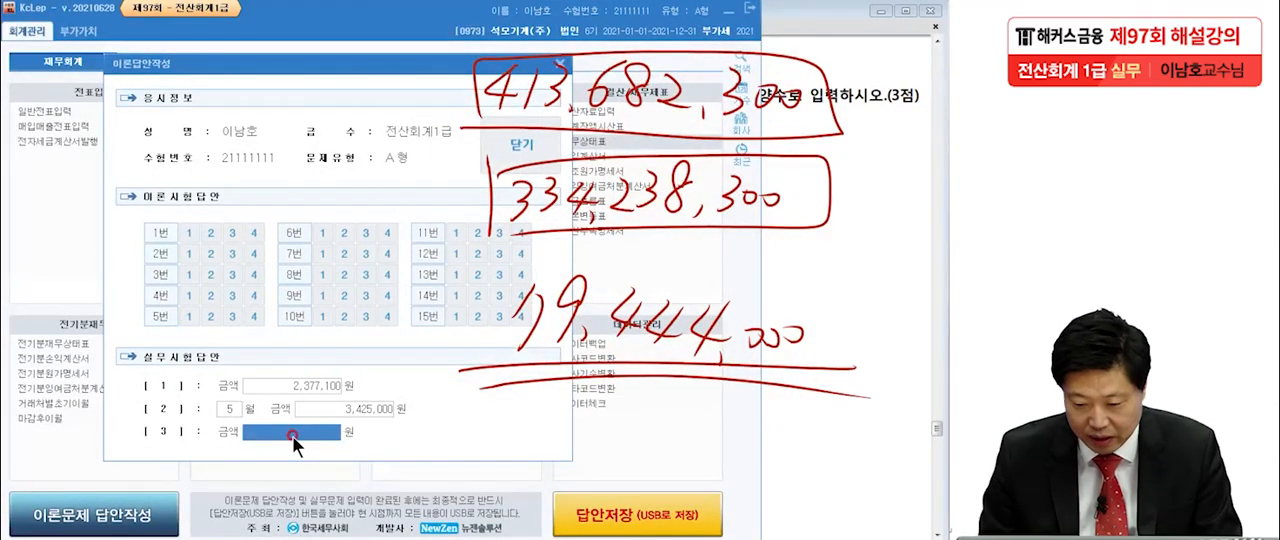
pyautogui.write('79,444,')
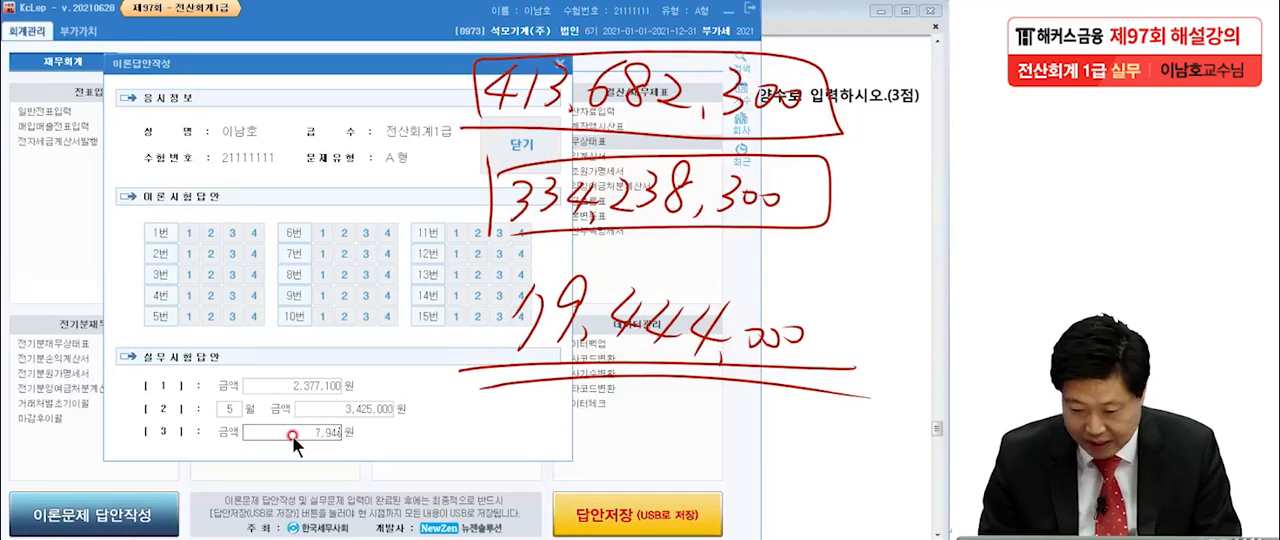
pyautogui.write('000')
pyautogui.press('Return')
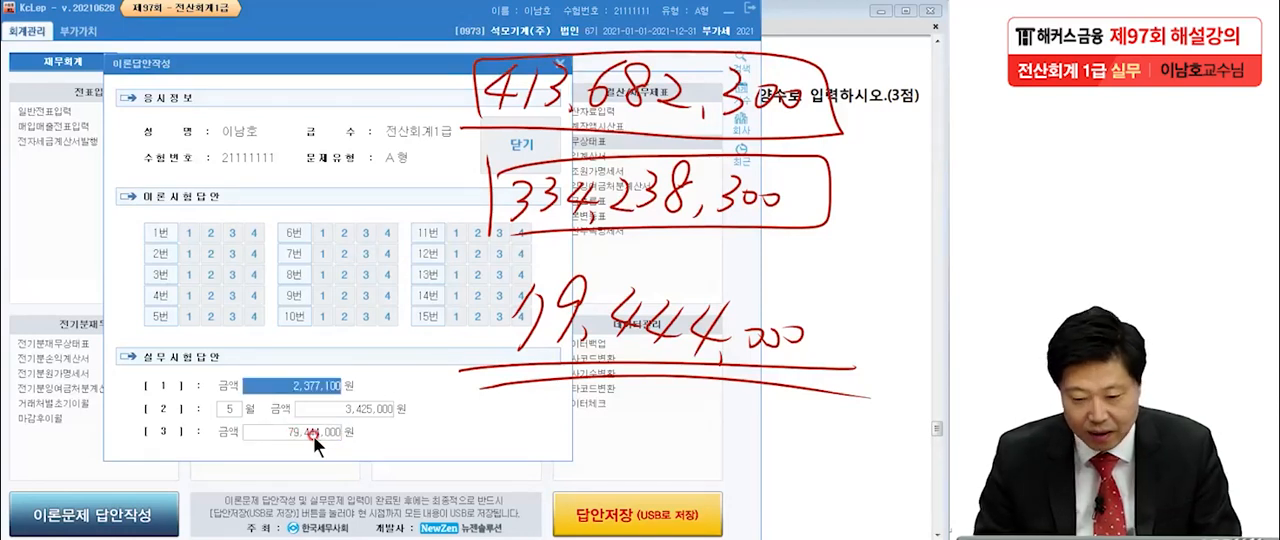
pyautogui.click(522, 144)
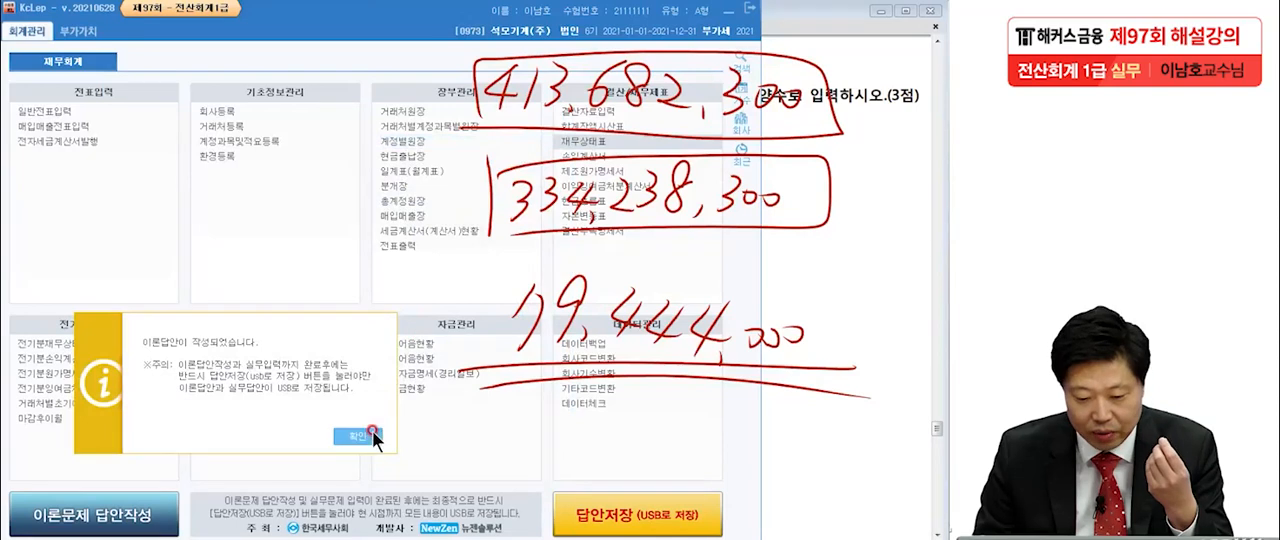
pyautogui.click(370, 434)
pyautogui.click(838, 272)
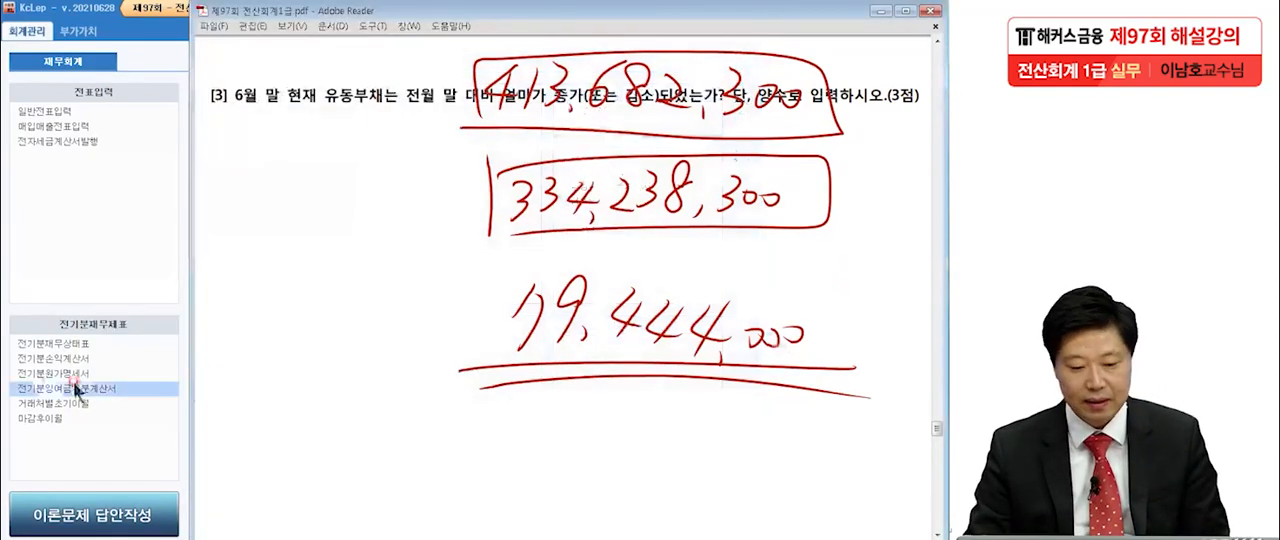